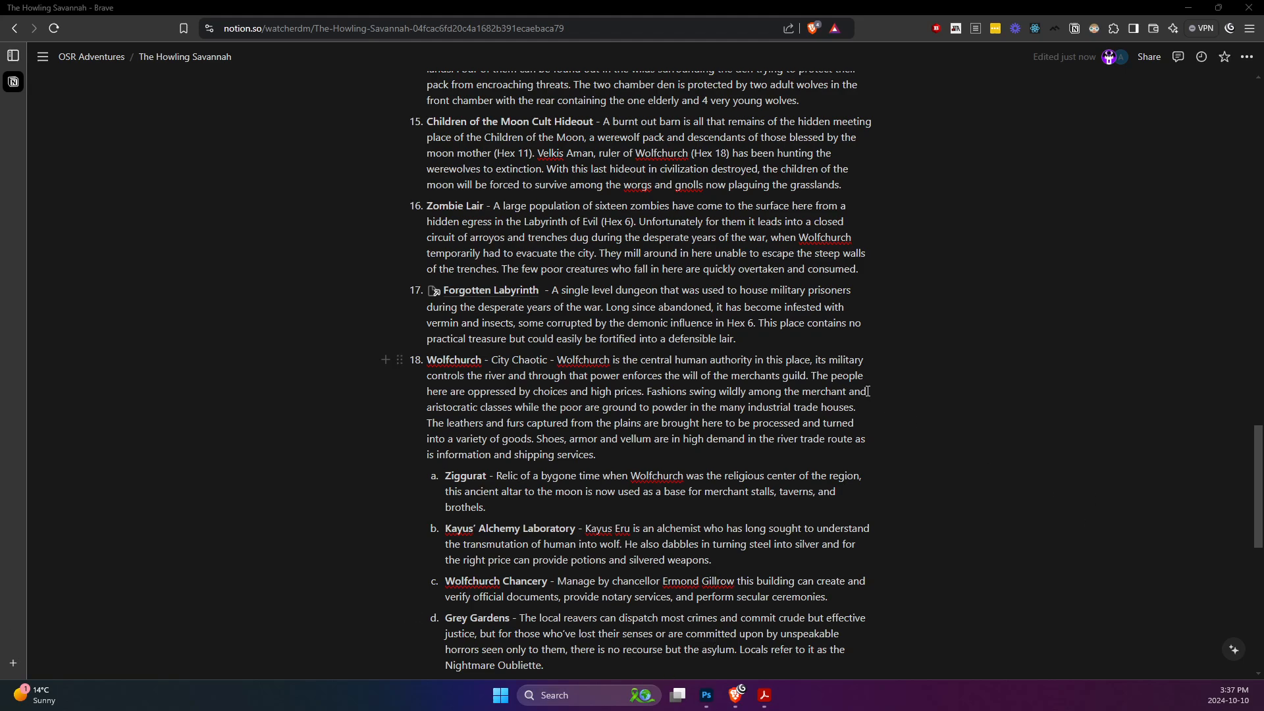
- Review the numbered hex entries on The Howling Savannah page and examine its three hex maps enlarged
scroll(867, 391, "down", 3)
scroll(875, 387, "up", 1)
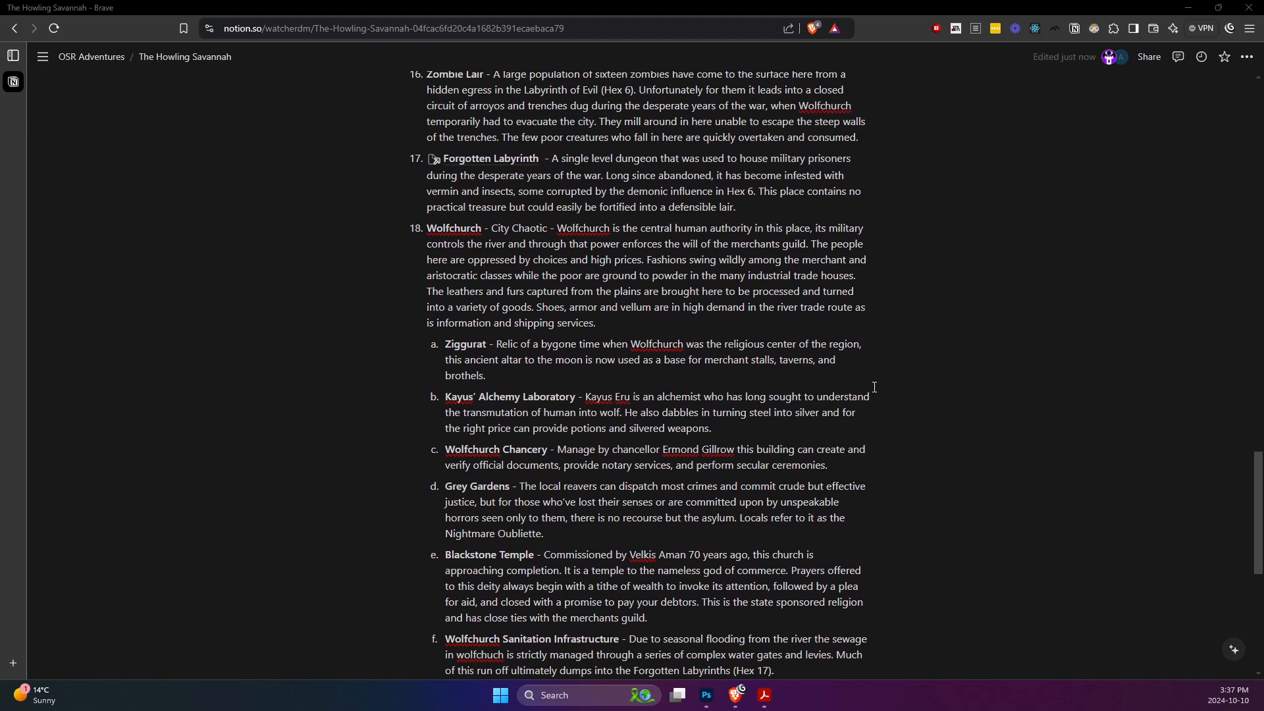
scroll(874, 387, "up", 1)
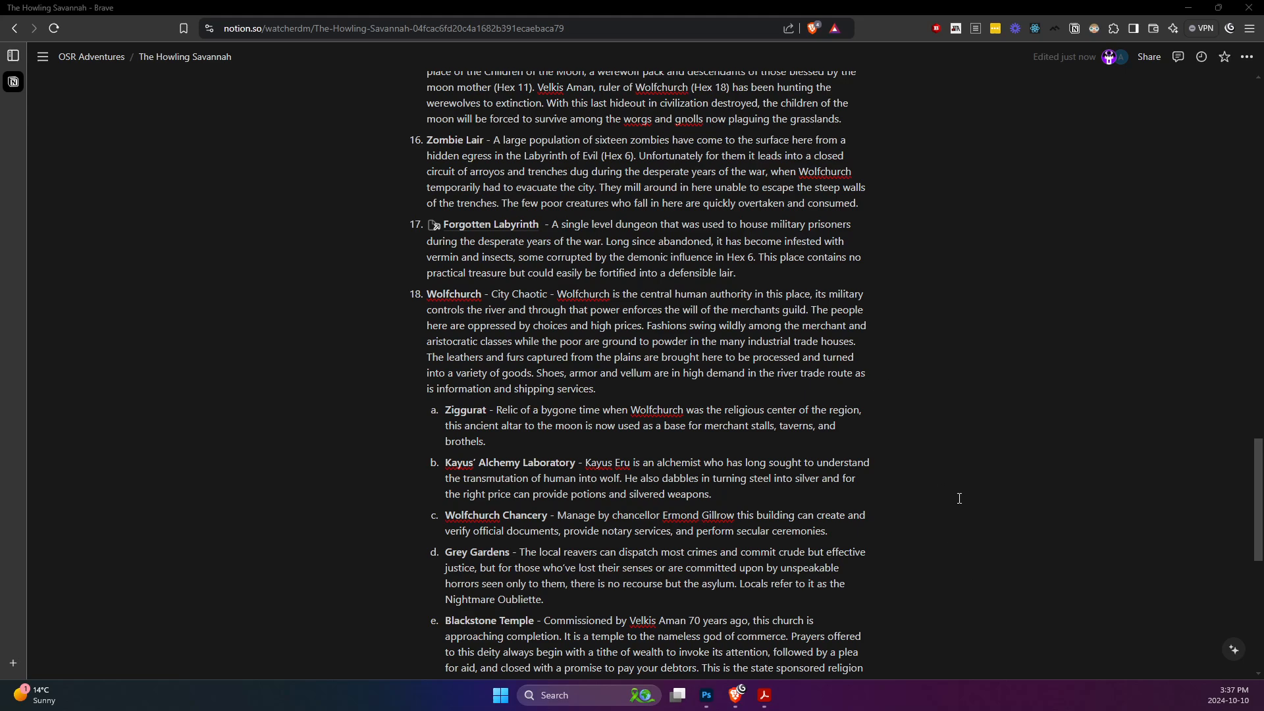
scroll(961, 490, "up", 20)
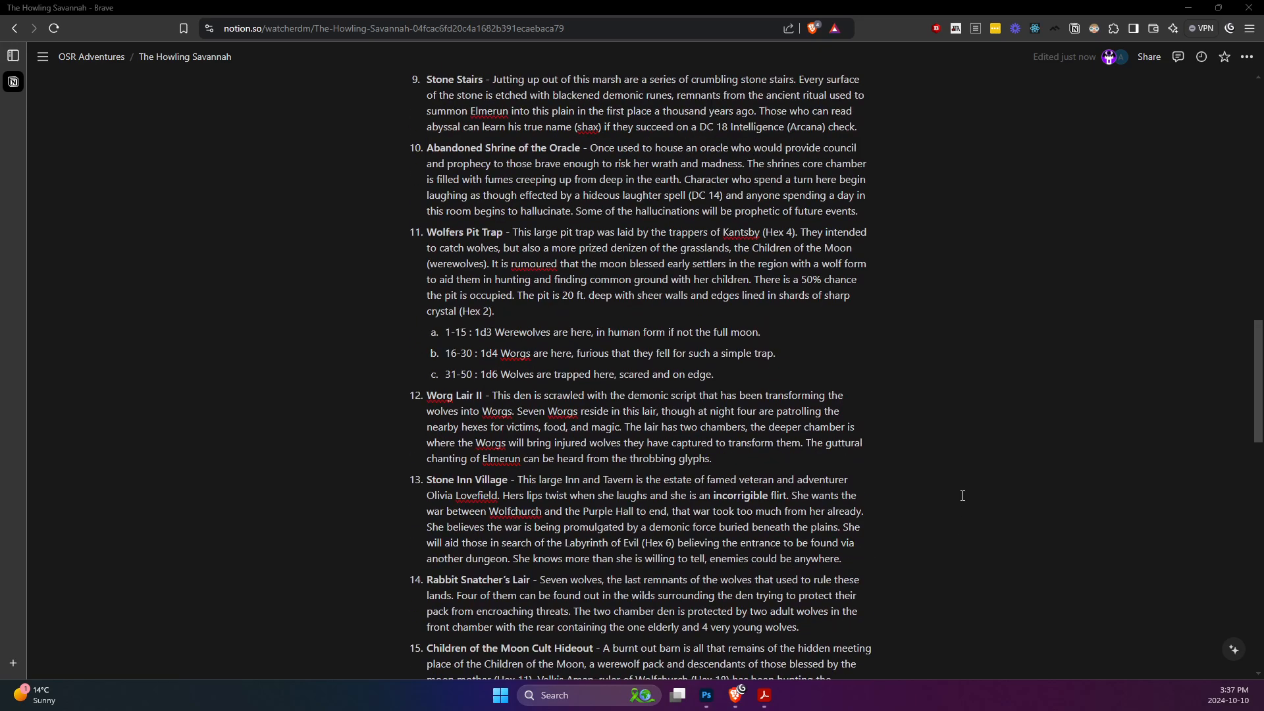
scroll(964, 482, "up", 4)
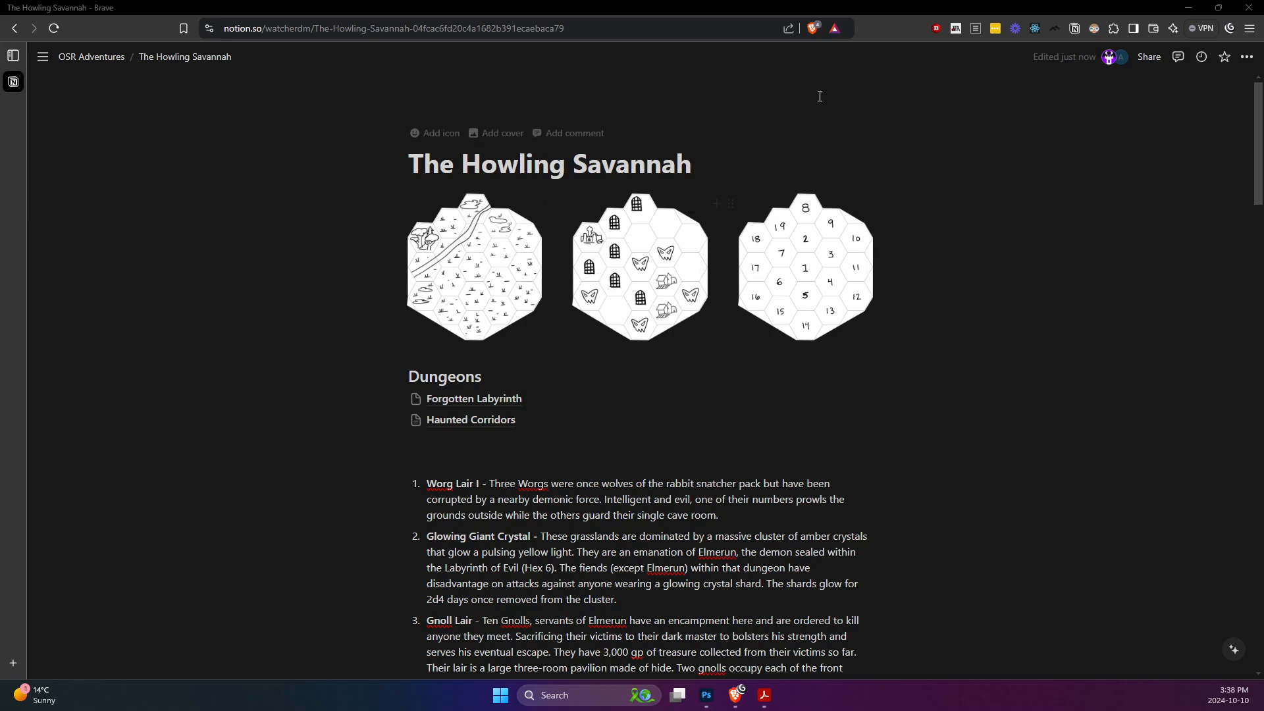
key("ctrl+plus")
key("ctrl+plus")
key("ctrl+plus")
key("ctrl+plus")
key("ctrl+plus")
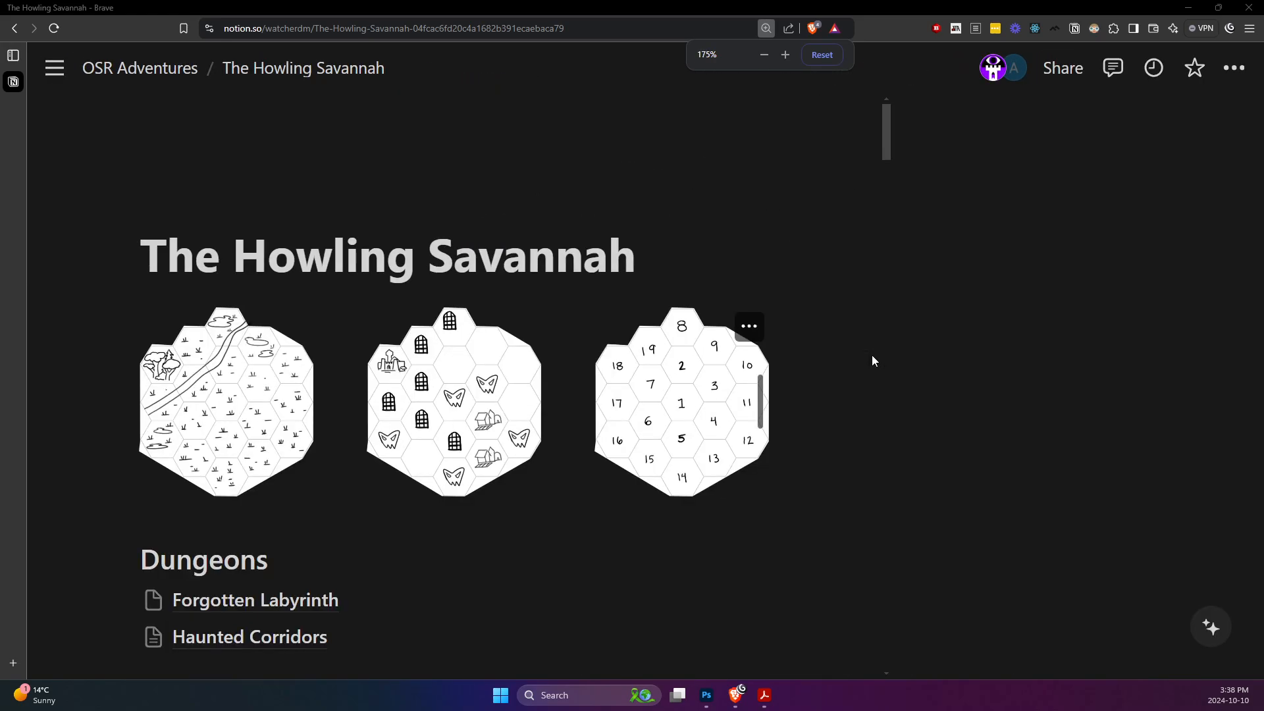
scroll(872, 361, "down", 2)
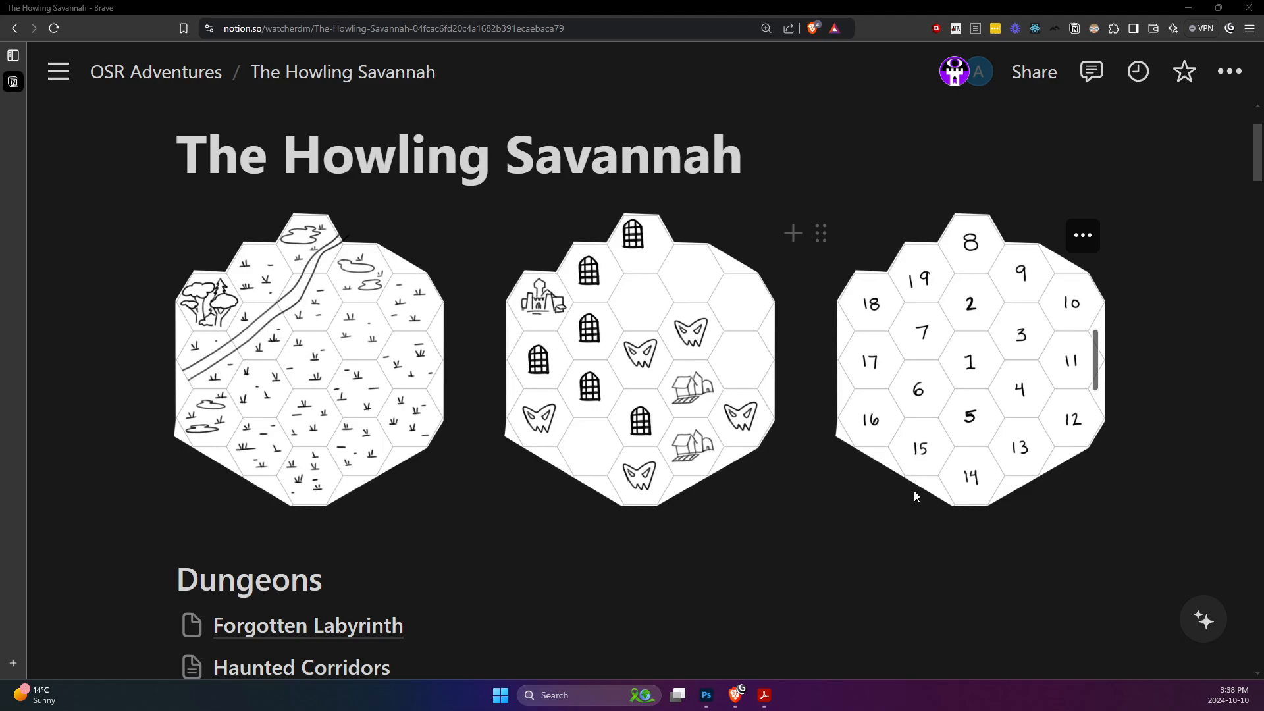
- Switch to the Sandbox_Generator PDF in Acrobat, review the Cross section rules for area names and levels, and check the Photoshop grid canvas
left_click(761, 694)
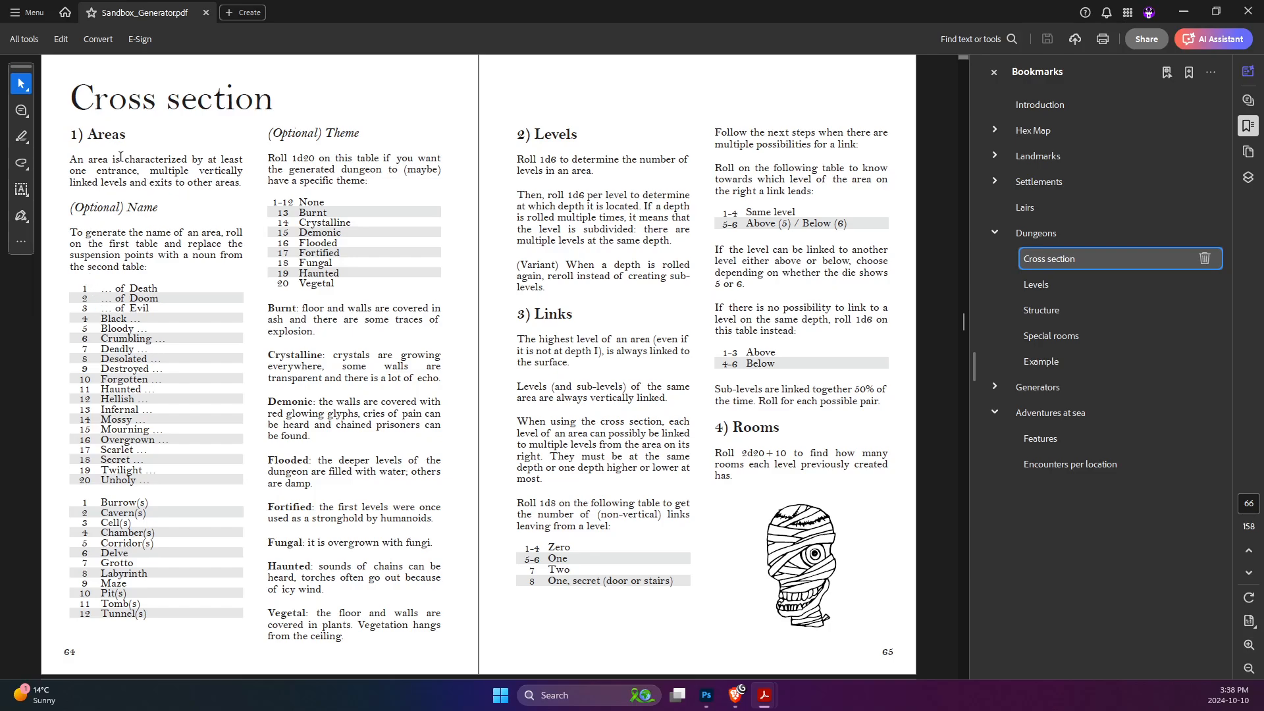
left_click_drag(102, 287, 141, 459)
left_click(183, 388)
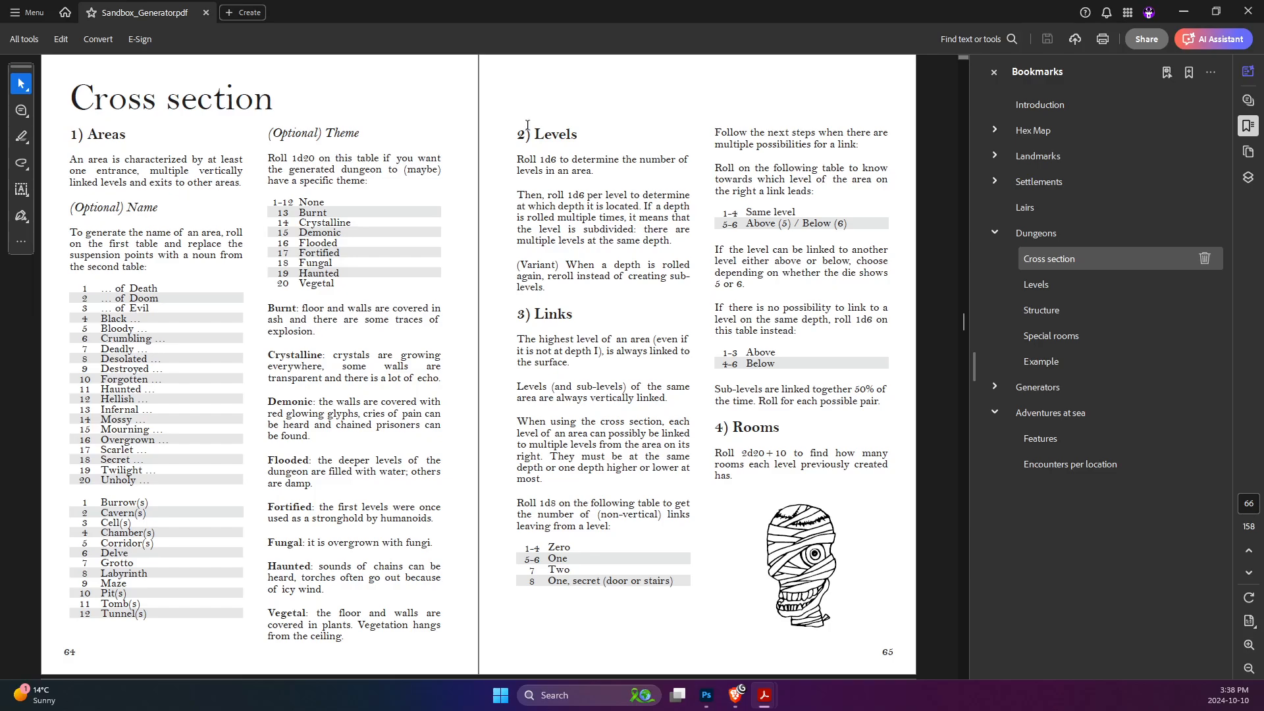
left_click_drag(535, 135, 586, 153)
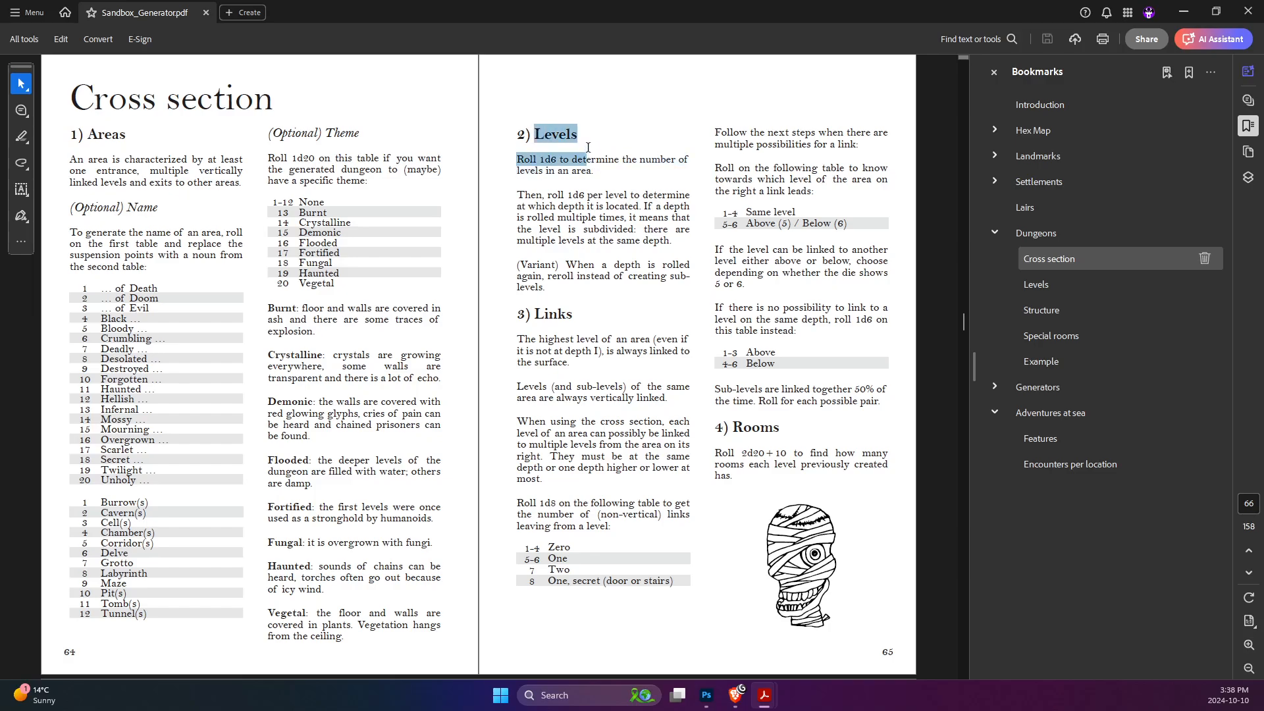
left_click(585, 150)
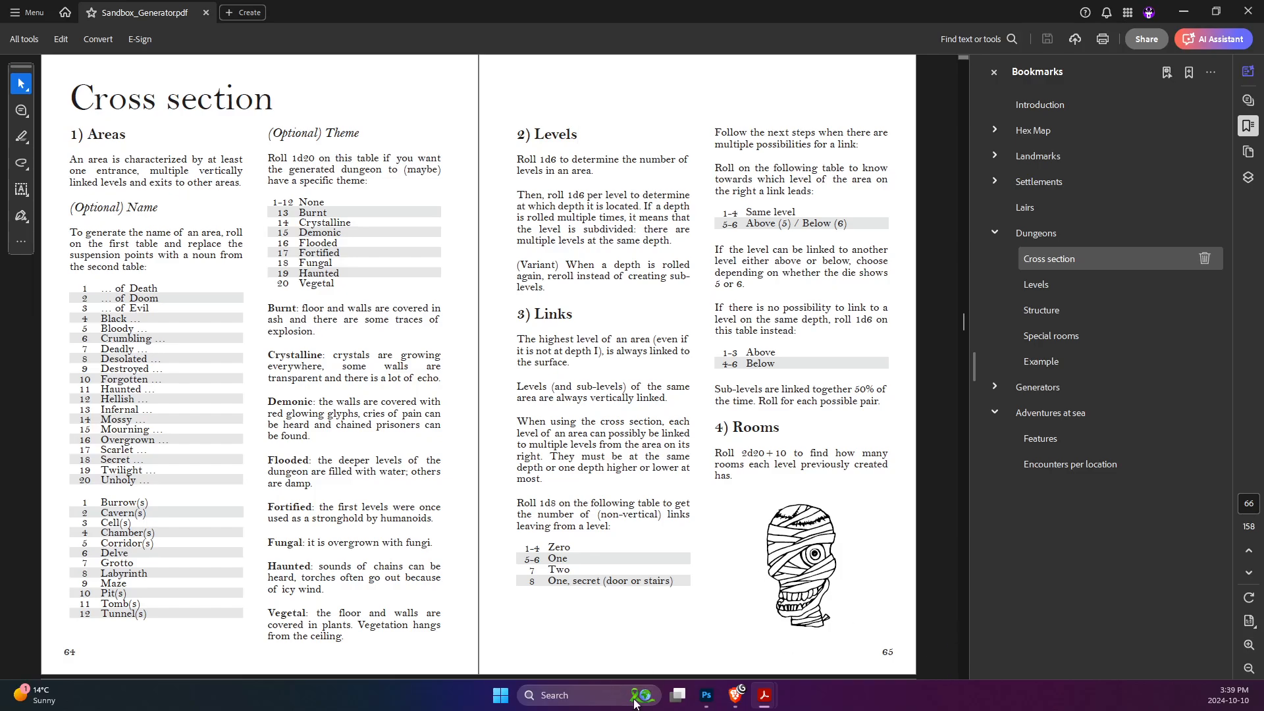
left_click(703, 697)
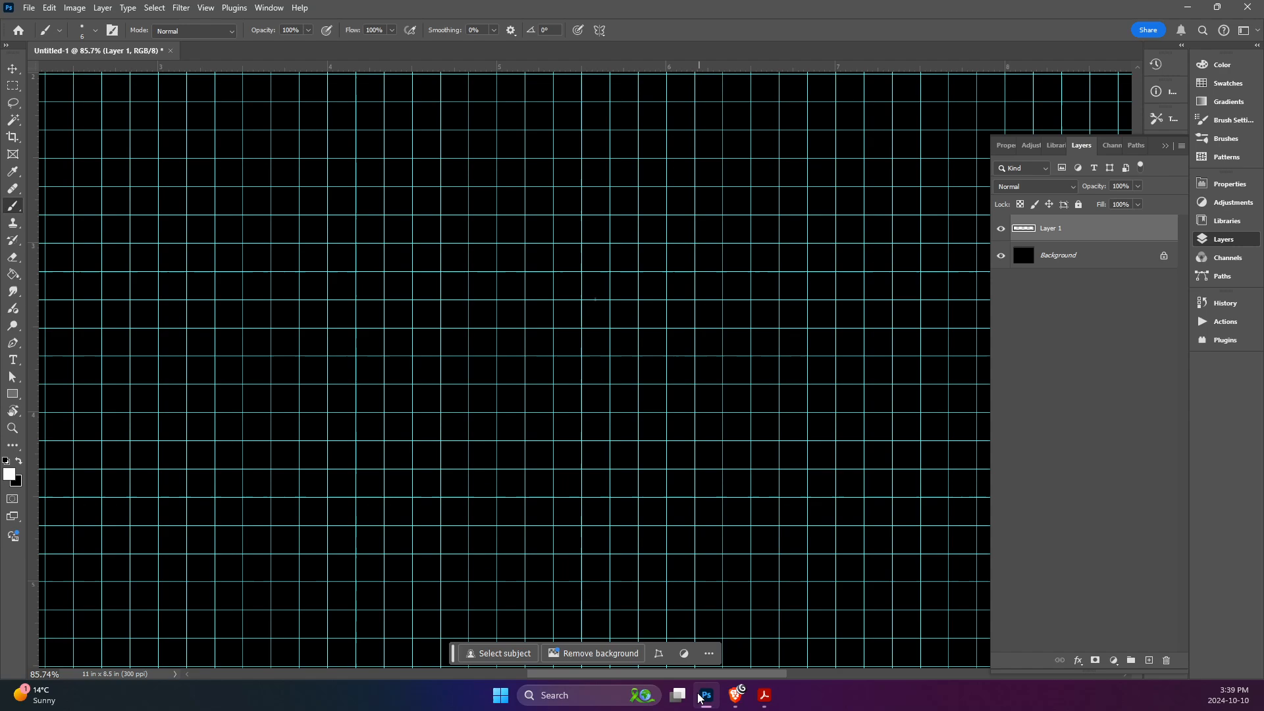
left_click(767, 697)
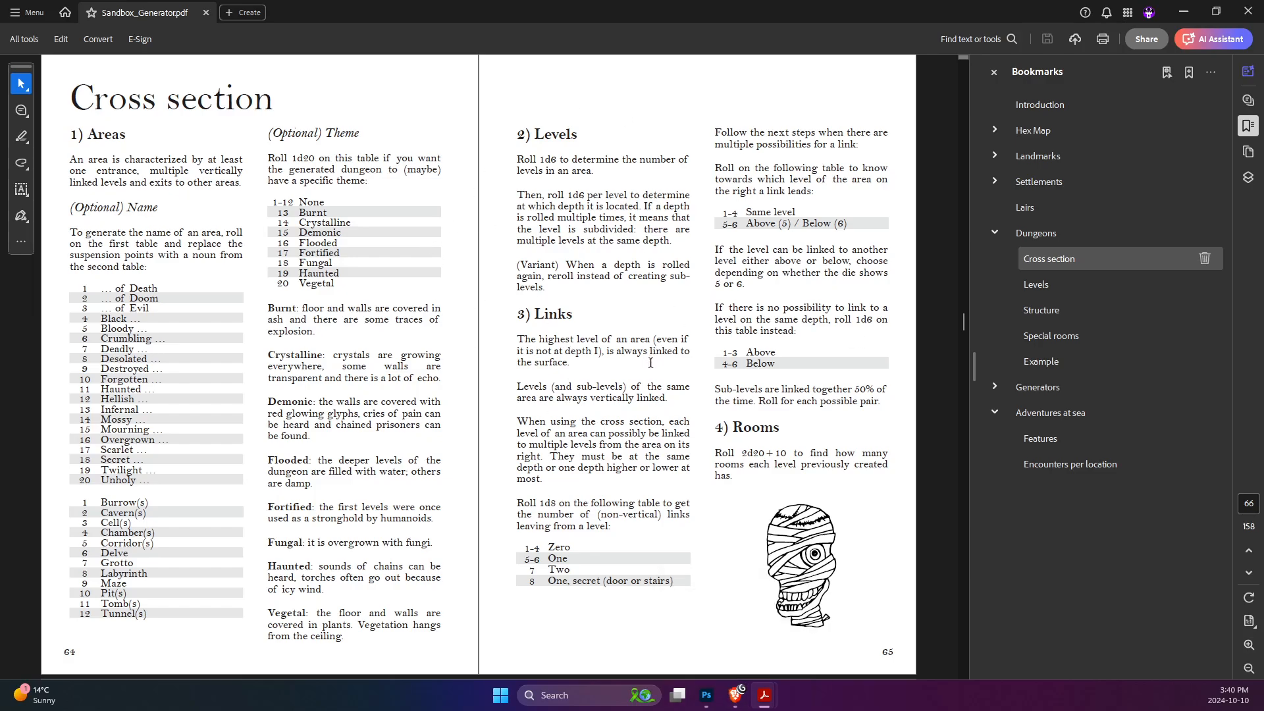
- Switch to Notion in Brave, open the Forgotten Labyrinth page from the Dungeons list and start an empty line below its title
mouse_move(734, 701)
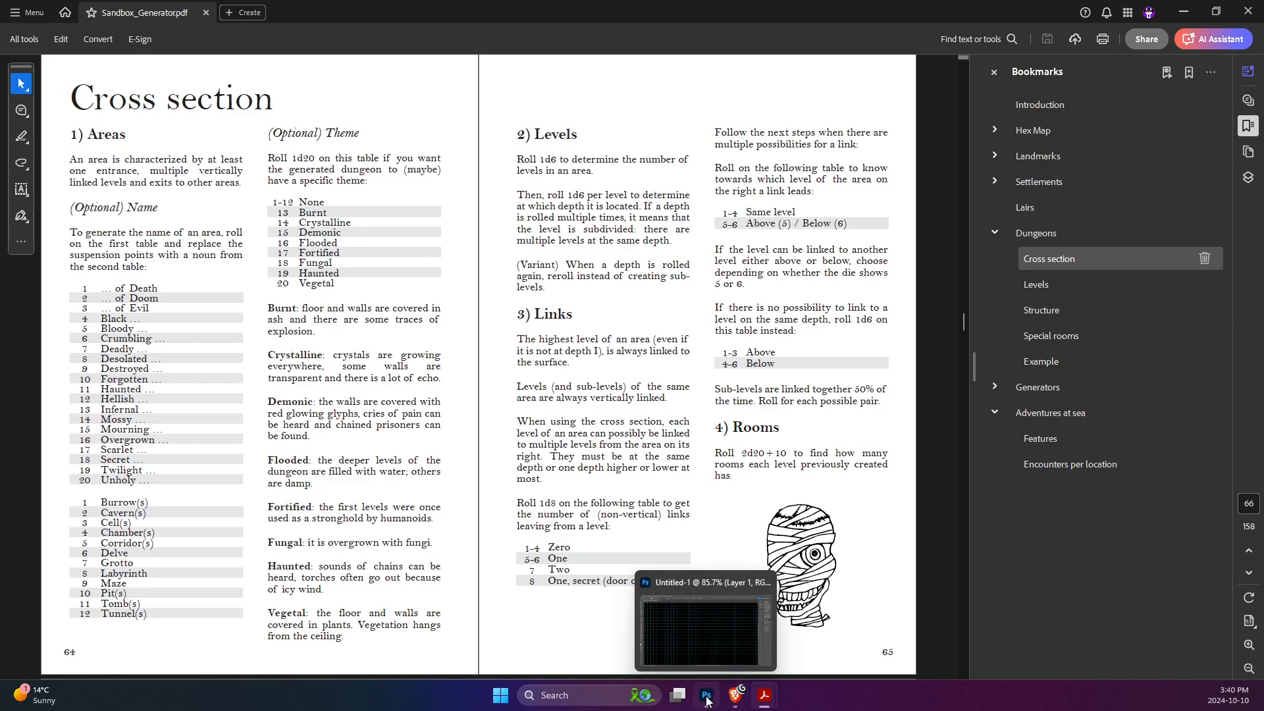
left_click(735, 695)
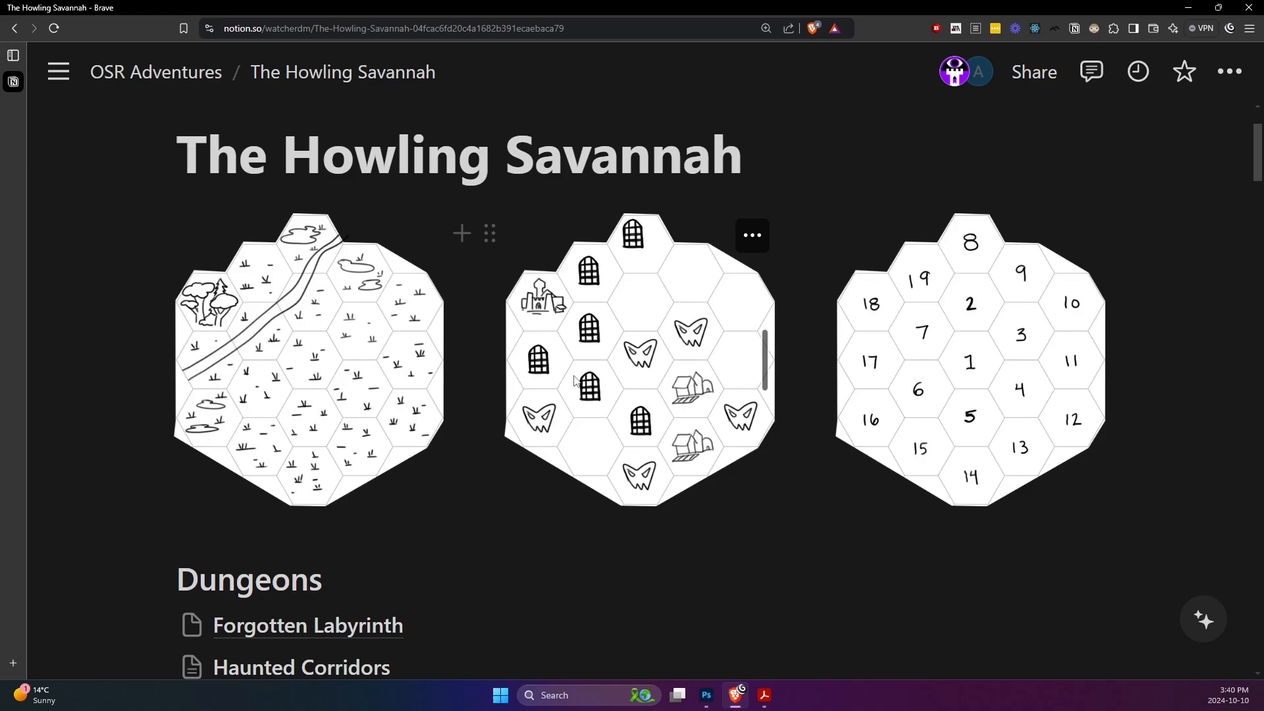
scroll(574, 380, "down", 1)
left_click(336, 556)
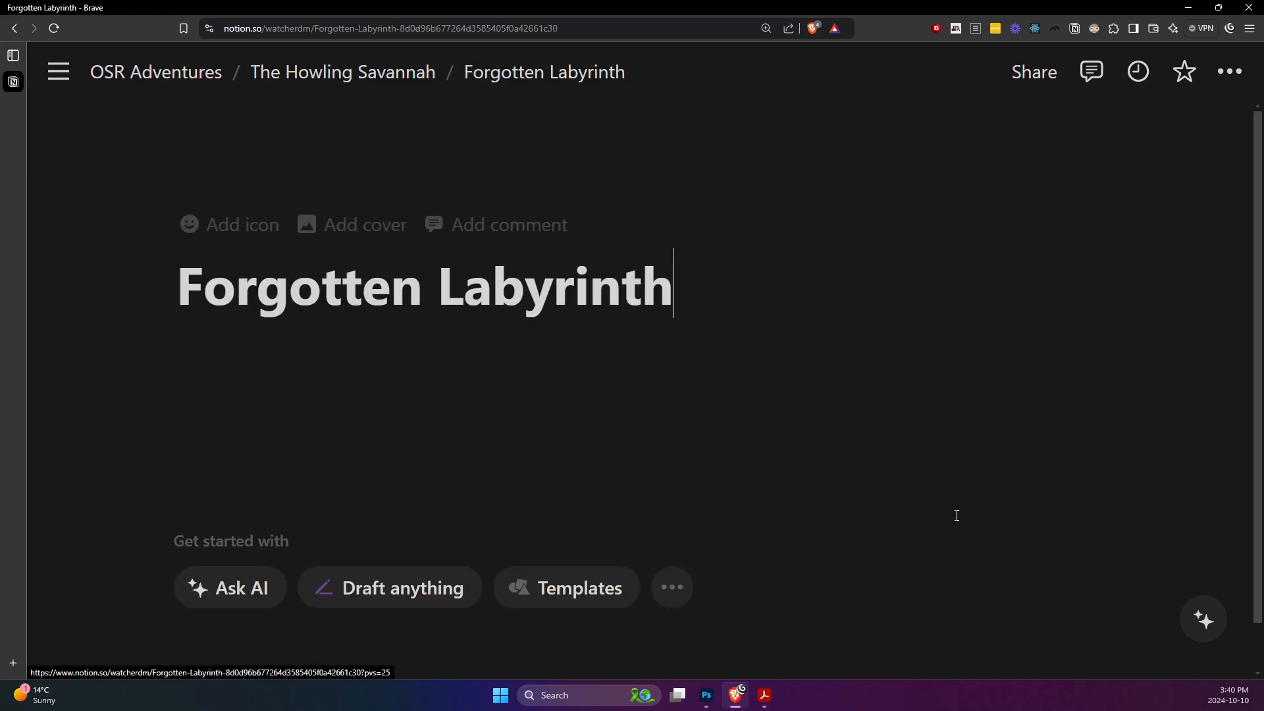
left_click(707, 699)
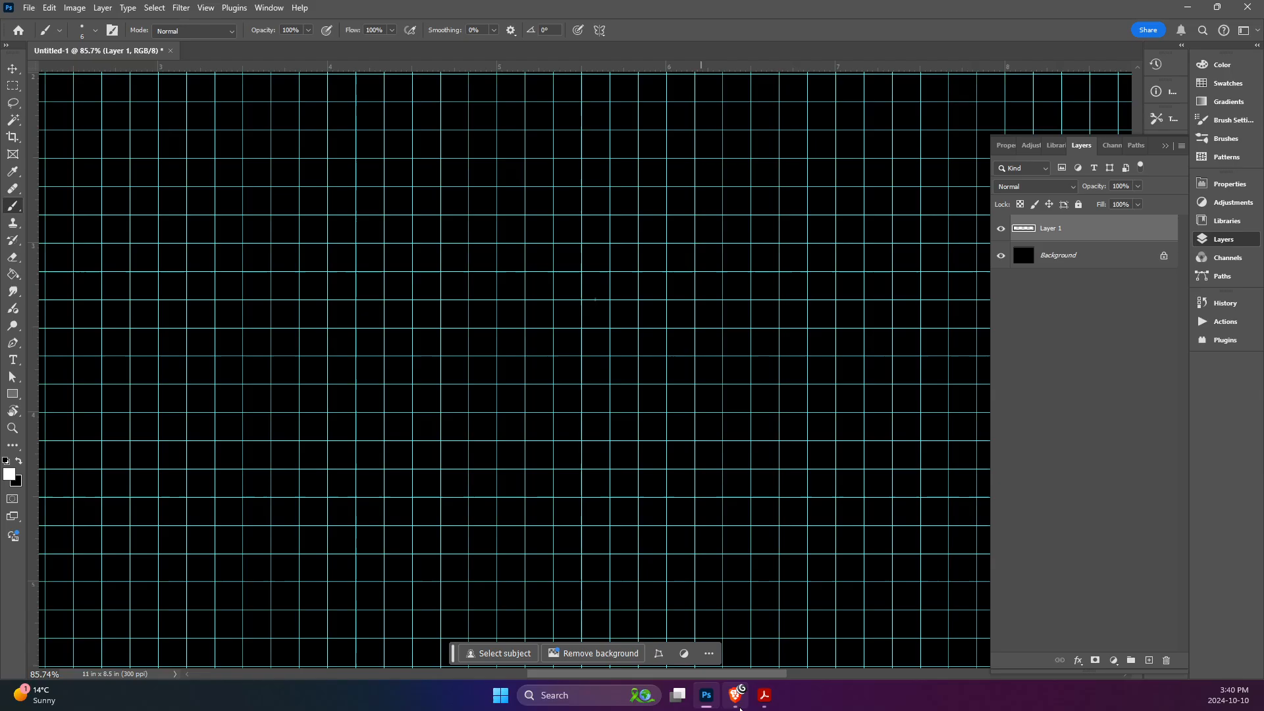
left_click(737, 696)
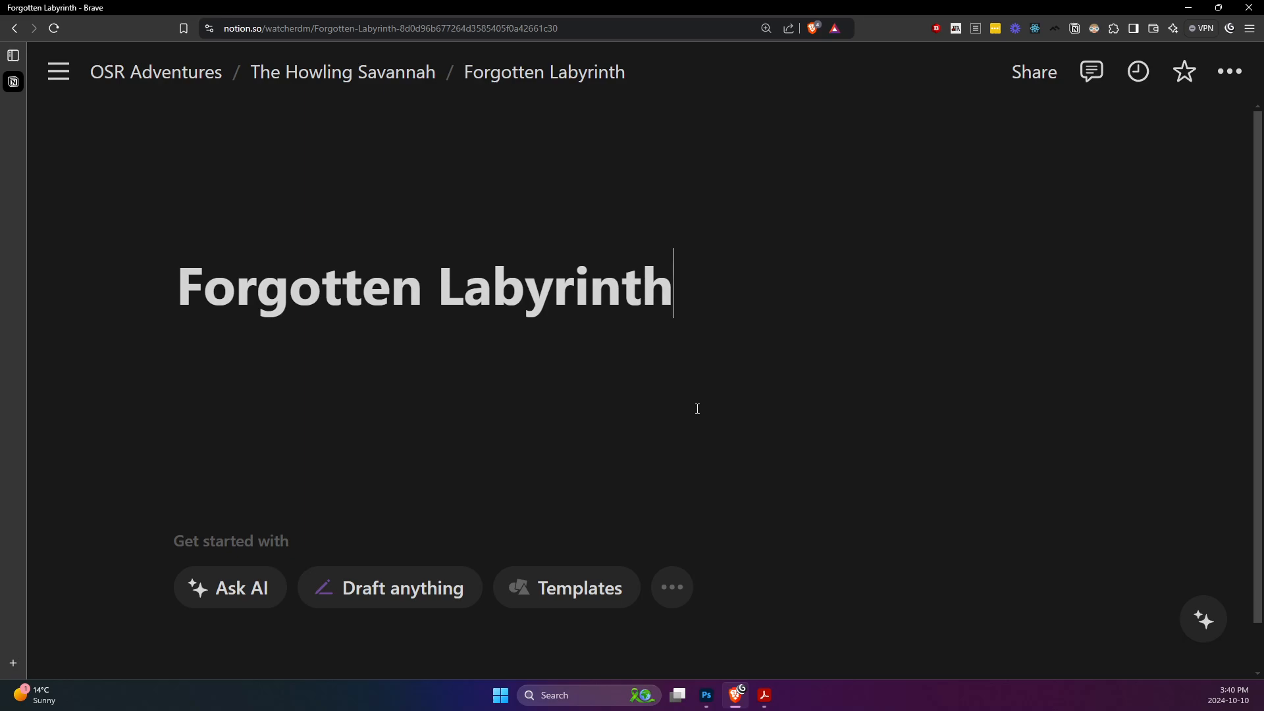
key("Return")
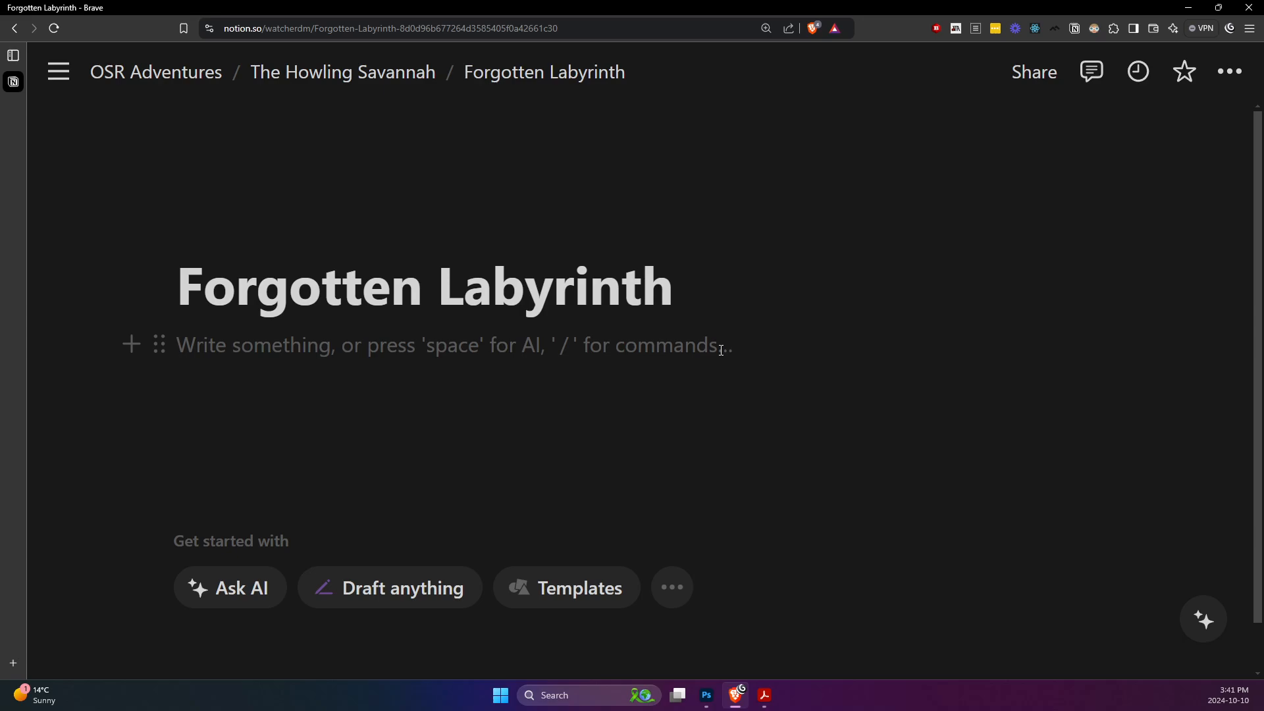
- Check the Rooms rule in the Cross section chapter of the Sandbox_Generator PDF in Acrobat
left_click(764, 695)
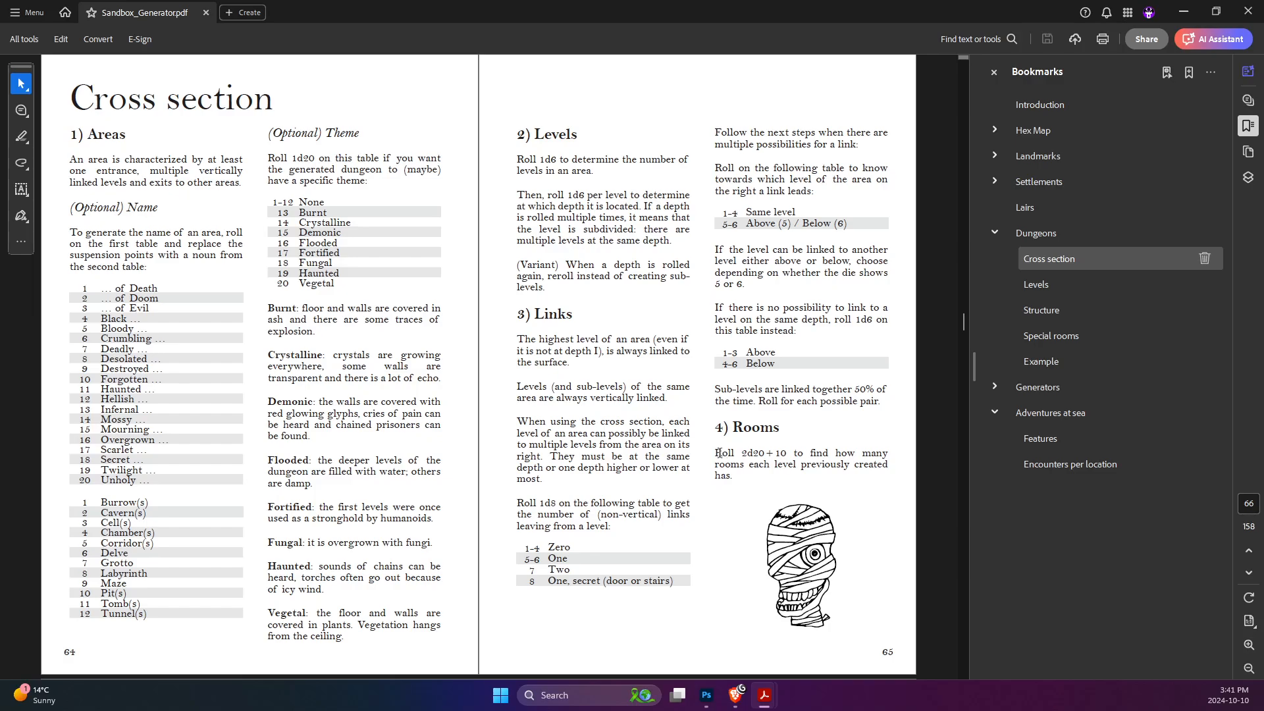
left_click_drag(716, 452, 737, 484)
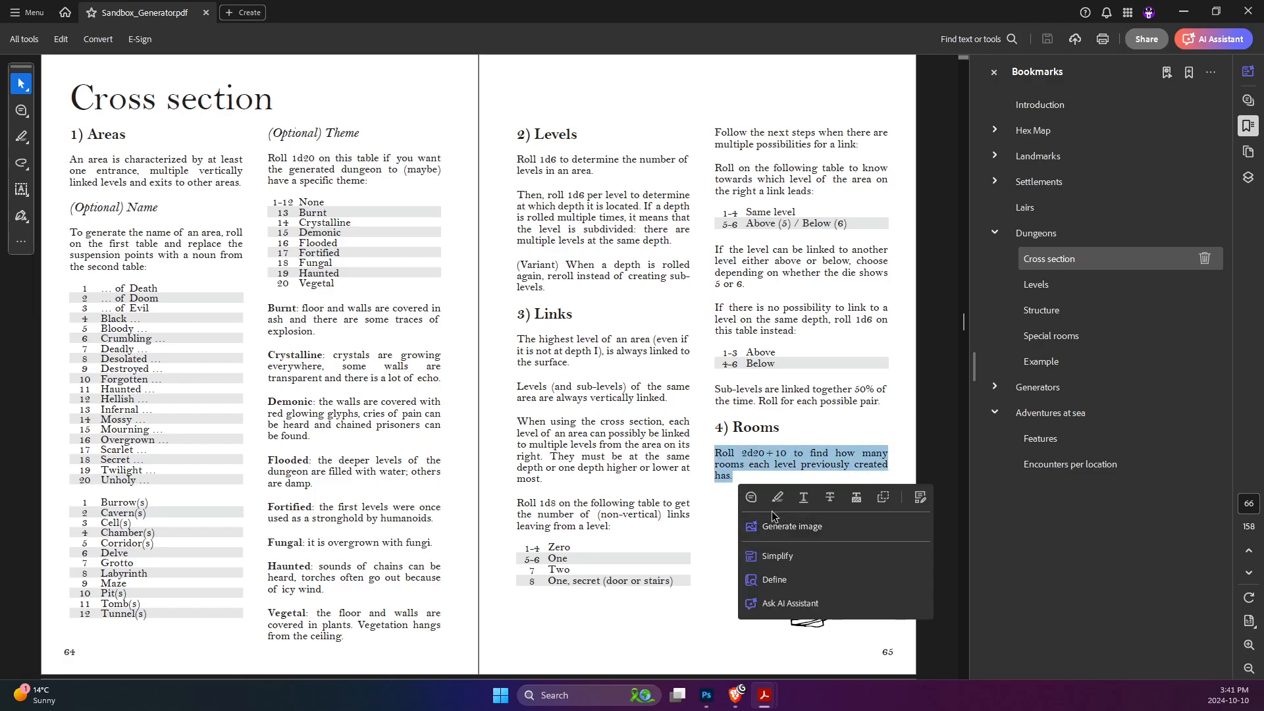
left_click(761, 454)
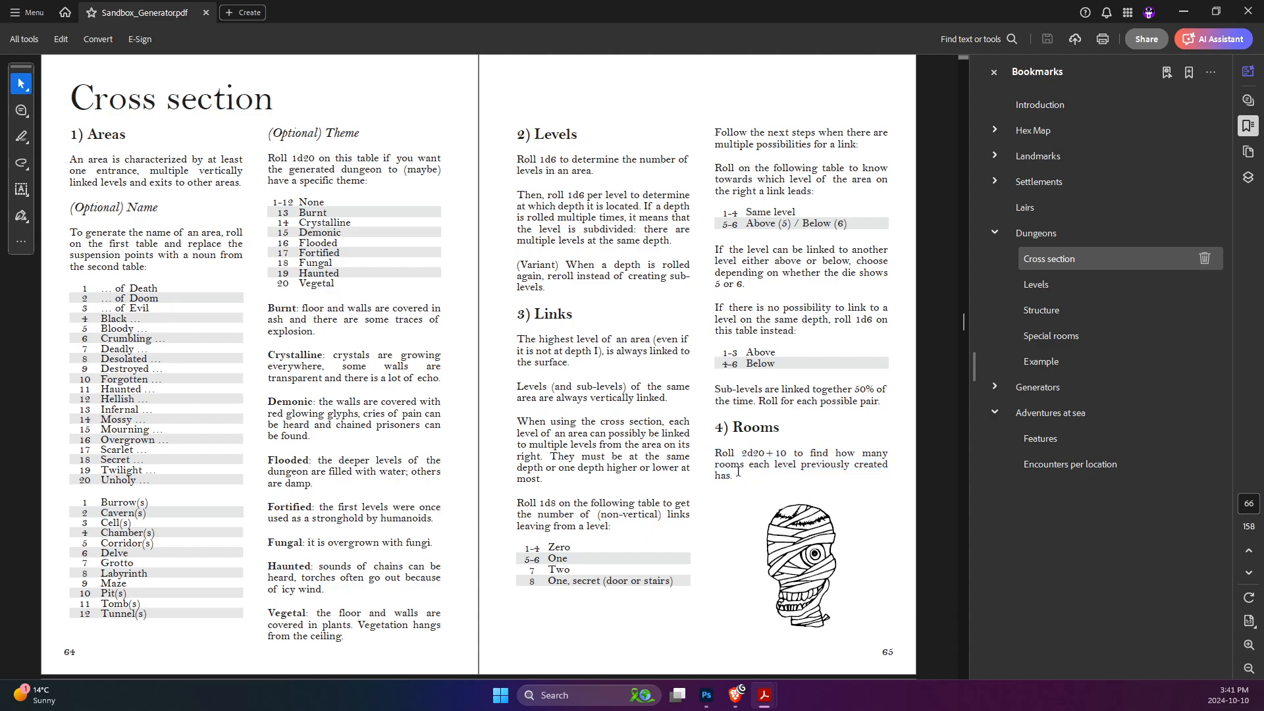
- Write "33 Rooms" on the Forgotten Labyrinth page in Notion and start a numbered list beneath it
left_click(733, 697)
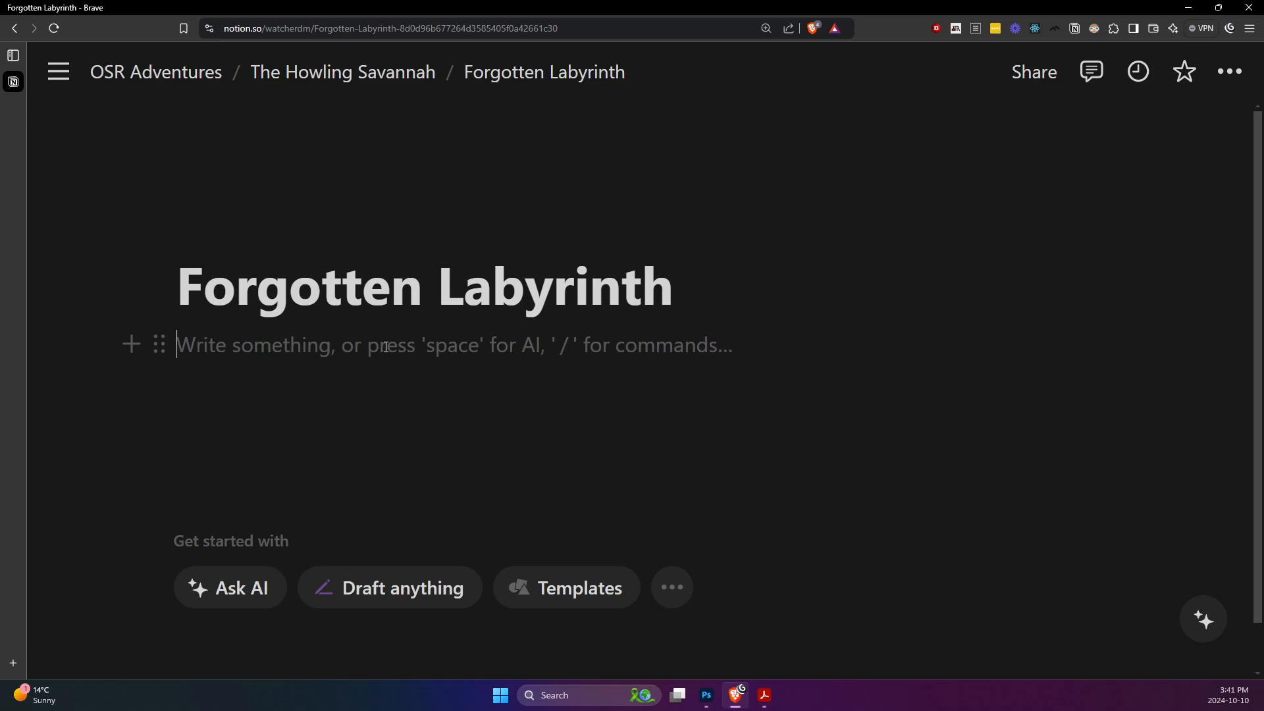
type("33 Rooms")
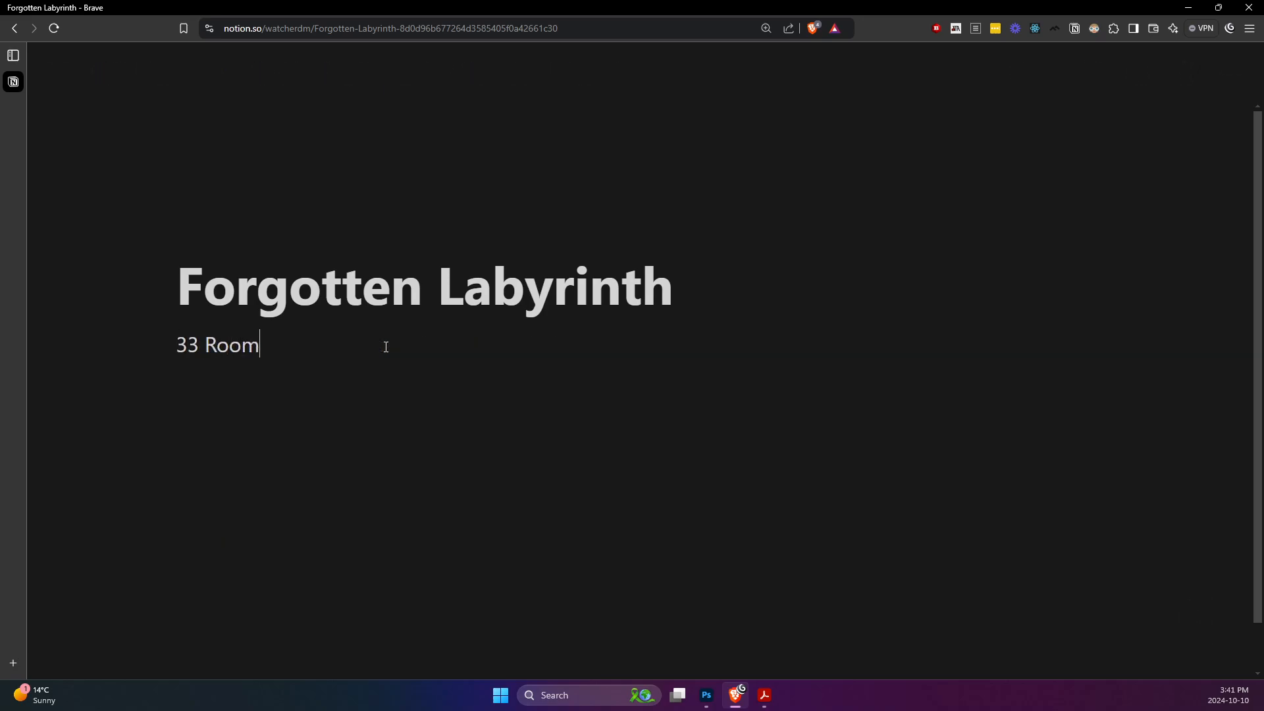
key("Return")
type("1.")
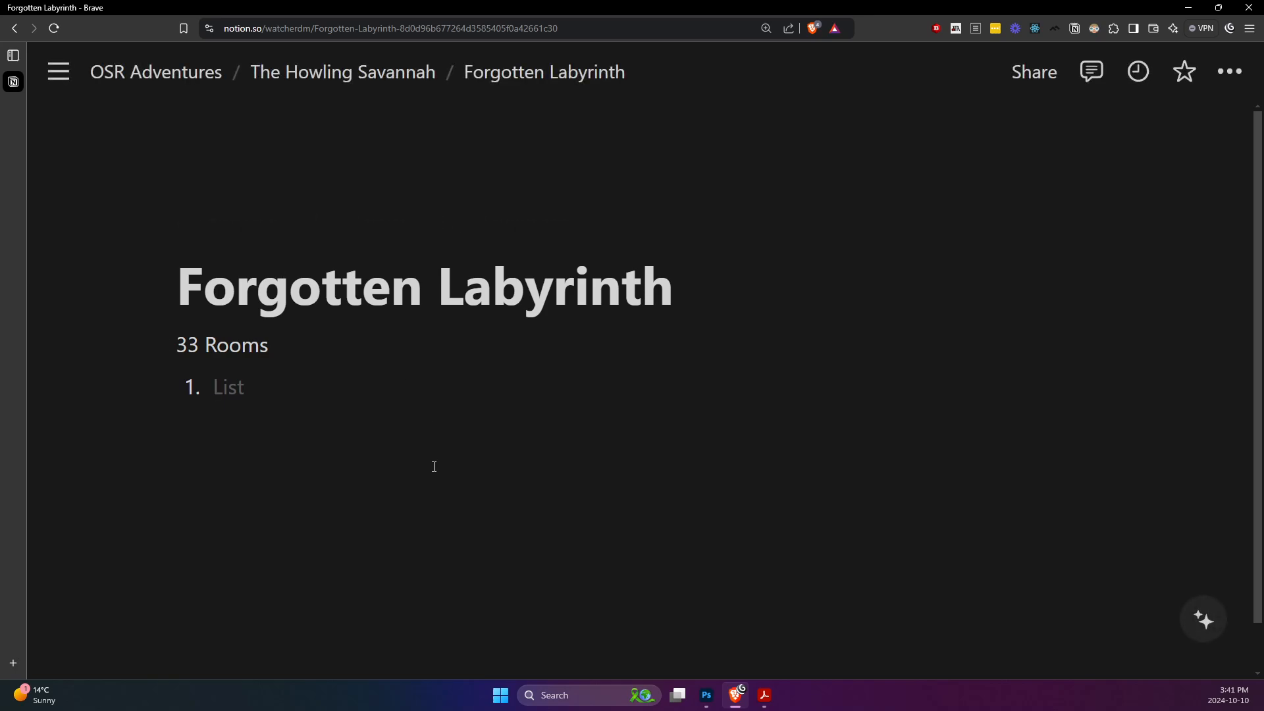
- Consult the Levels pages of the Acrobat PDF and add a level-2 heading "Random Encounters" above "33 Rooms" in Notion
left_click(764, 695)
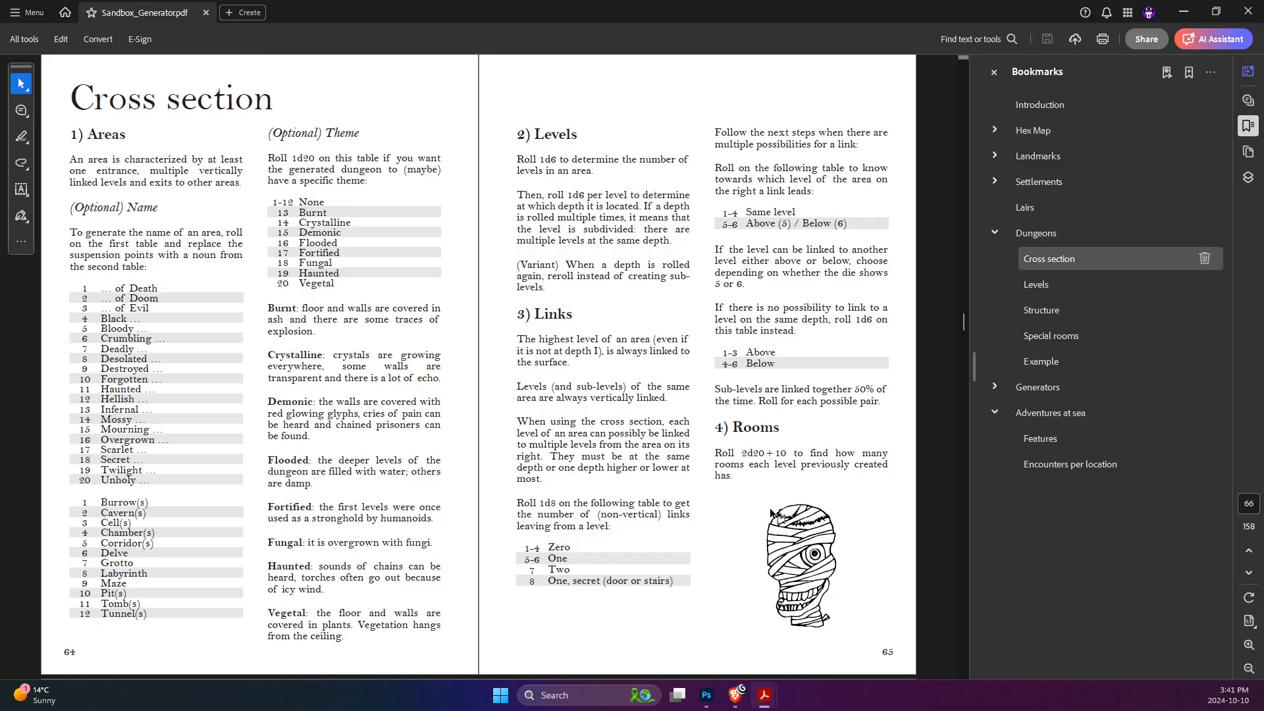
scroll(734, 389, "down", 10)
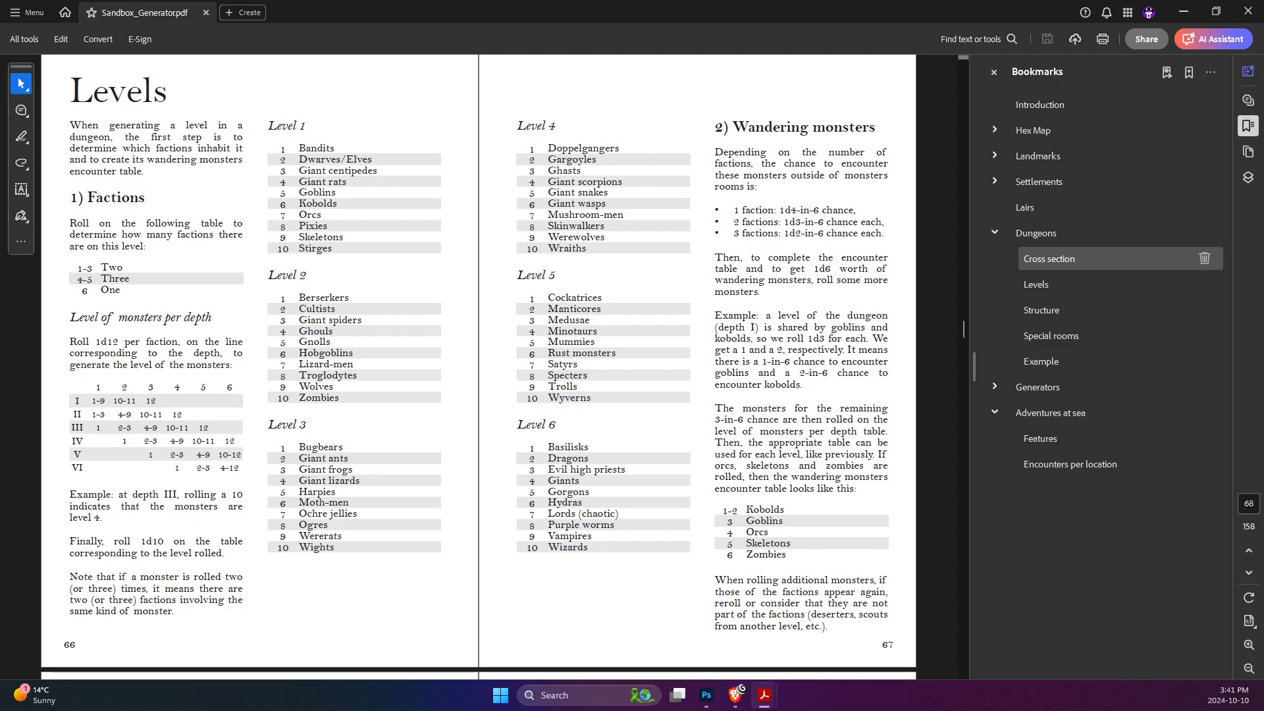
left_click(740, 702)
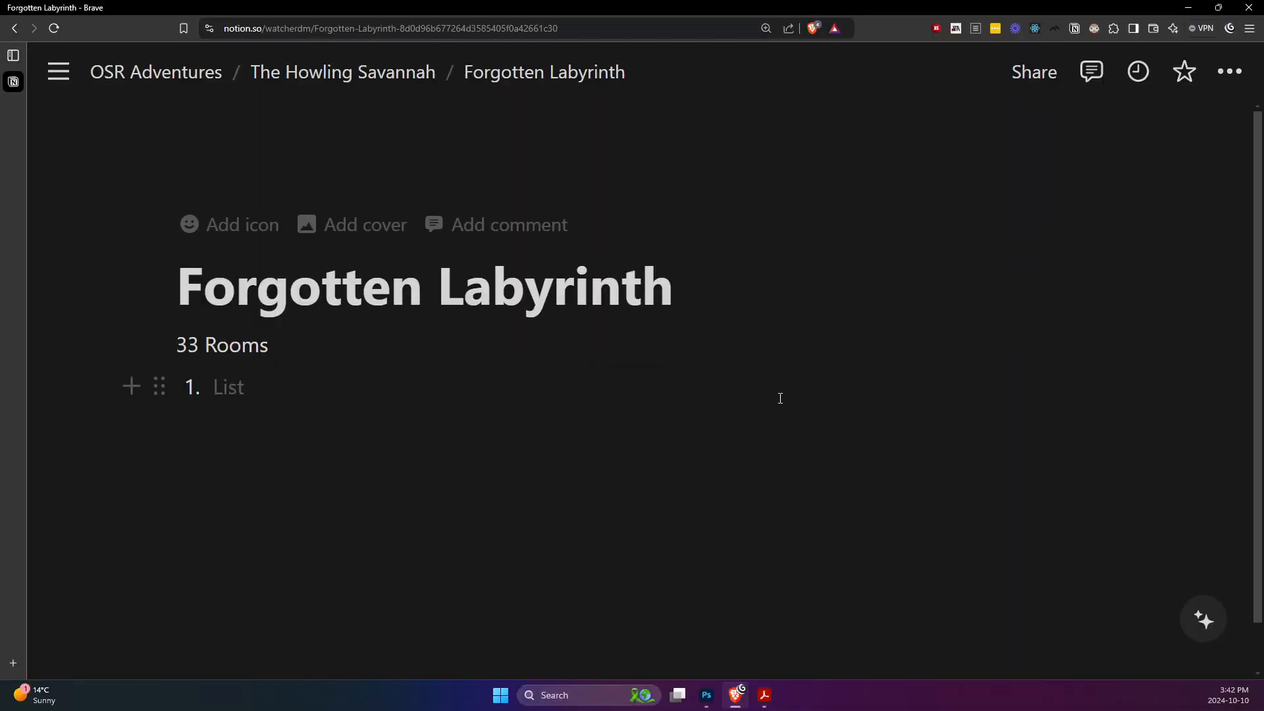
key("Return")
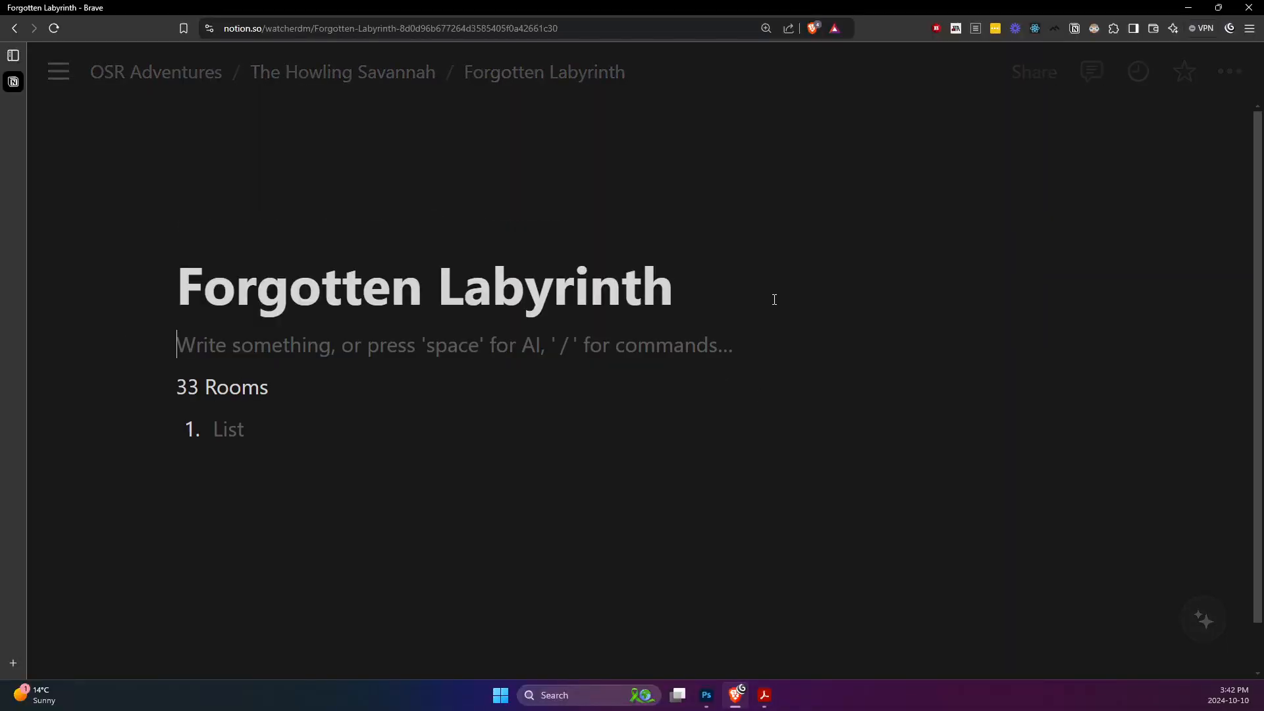
type("## Random ")
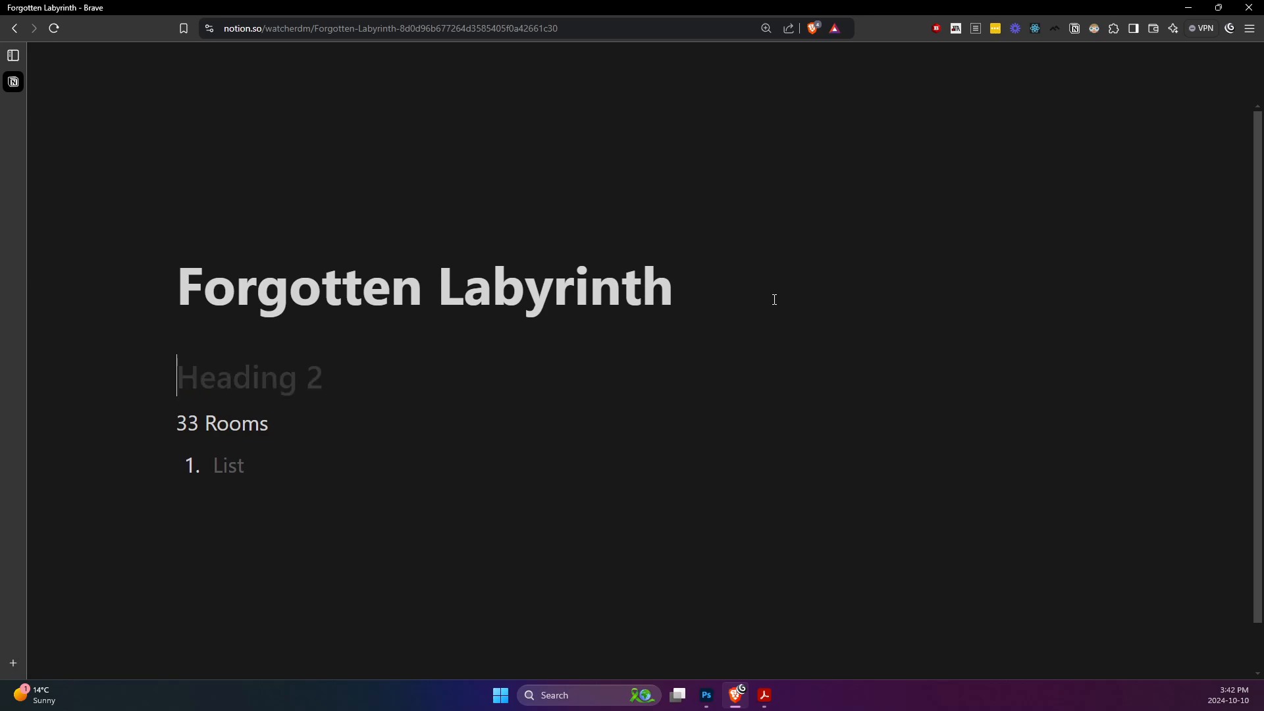
type("Encounters")
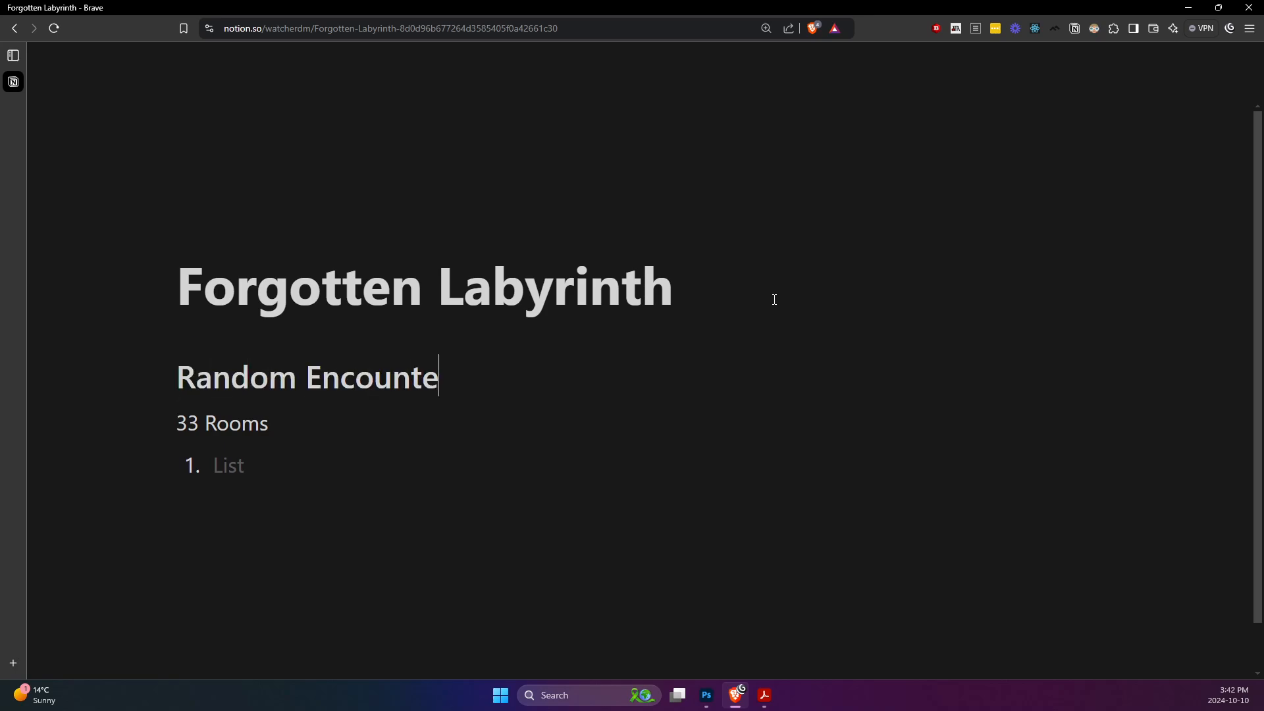
- Insert a simple table directly below the Random Encounters heading
key("Return")
type("/trabl")
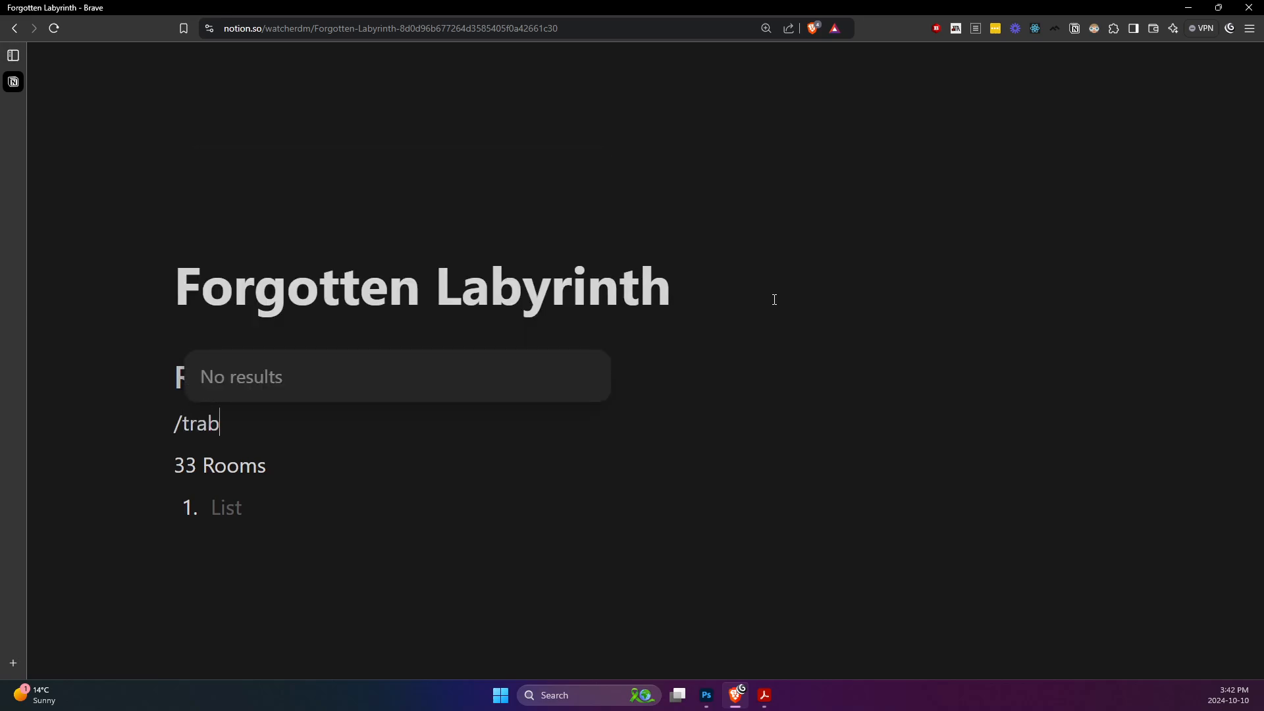
key("BackSpace")
key("BackSpace")
key("BackSpace")
key("BackSpace")
type("abl")
key("Return")
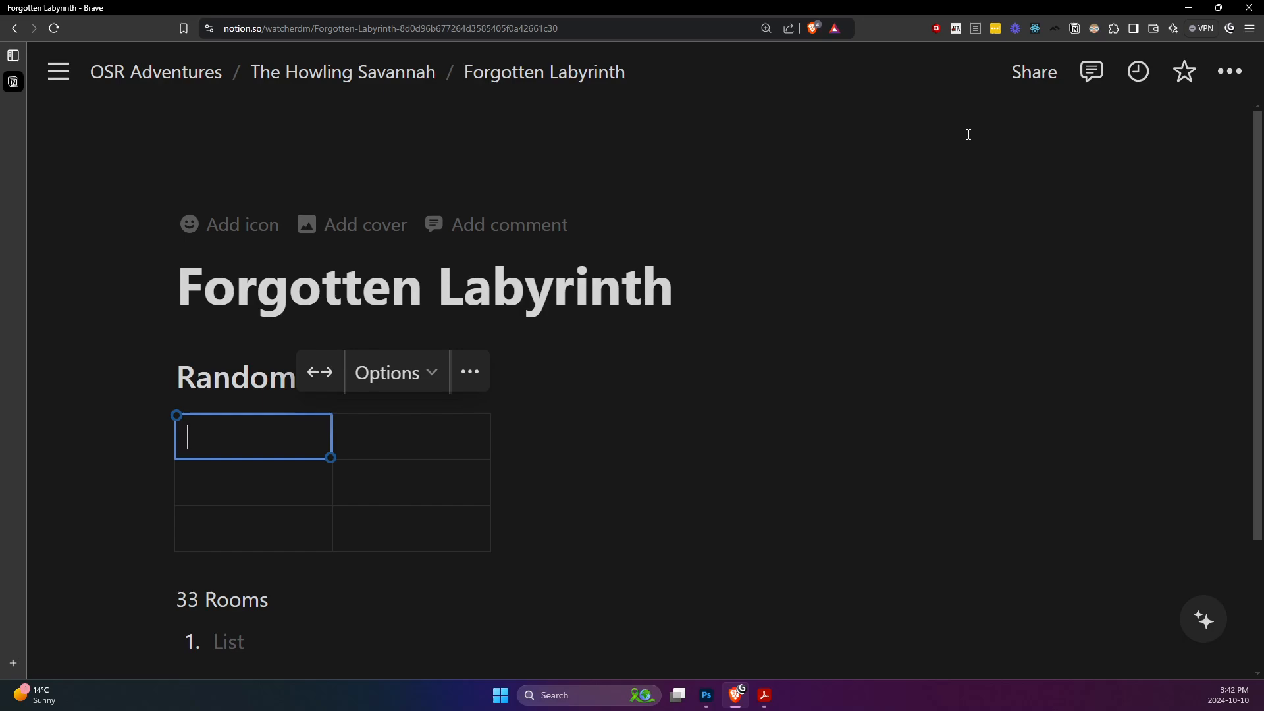
- Fill the new table's header row with "d6" and "Encounters"
type("d6")
key("Tab")
type("E")
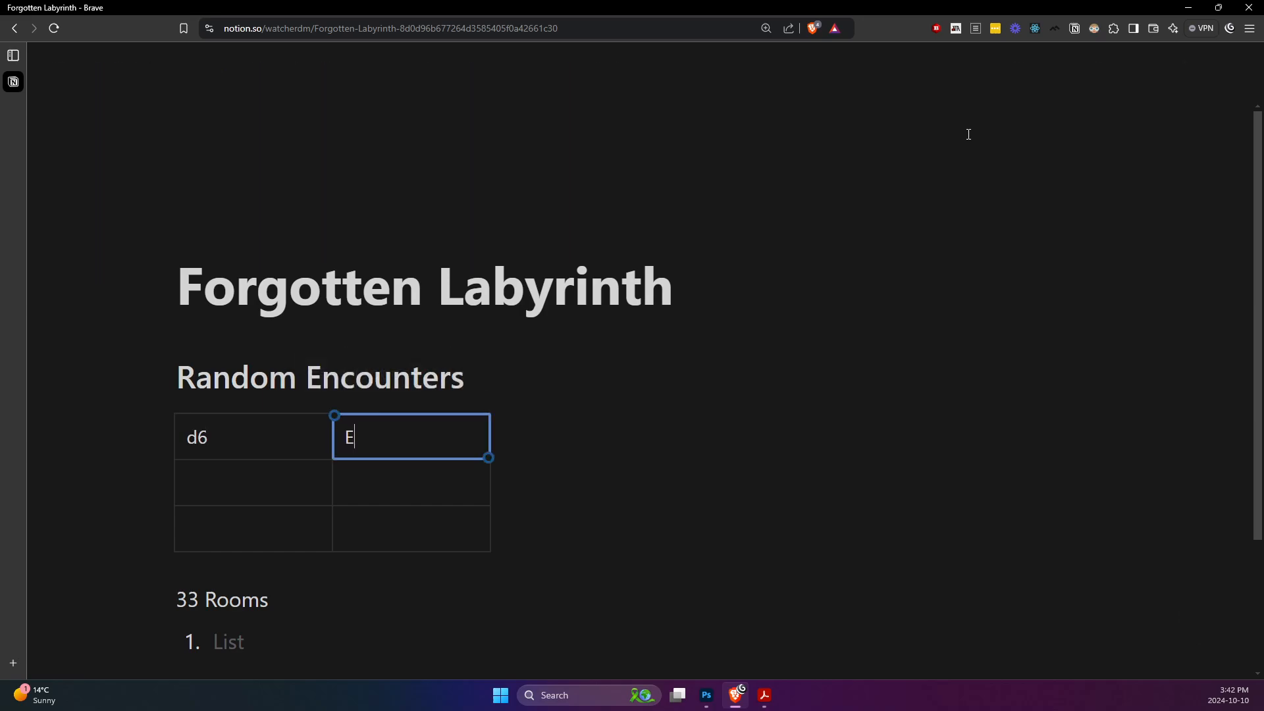
type("ncounters")
key("Tab")
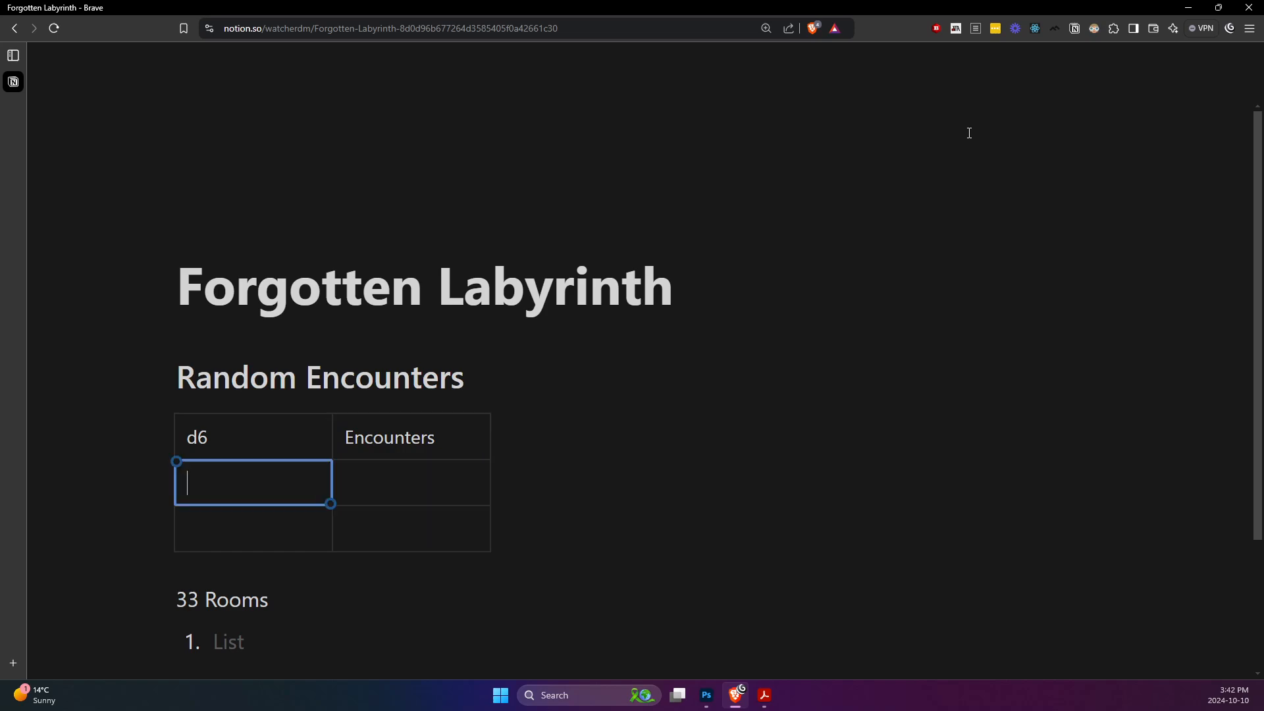
- Enter 1 in the first cell below d6 and extend the table by four rows
type("1")
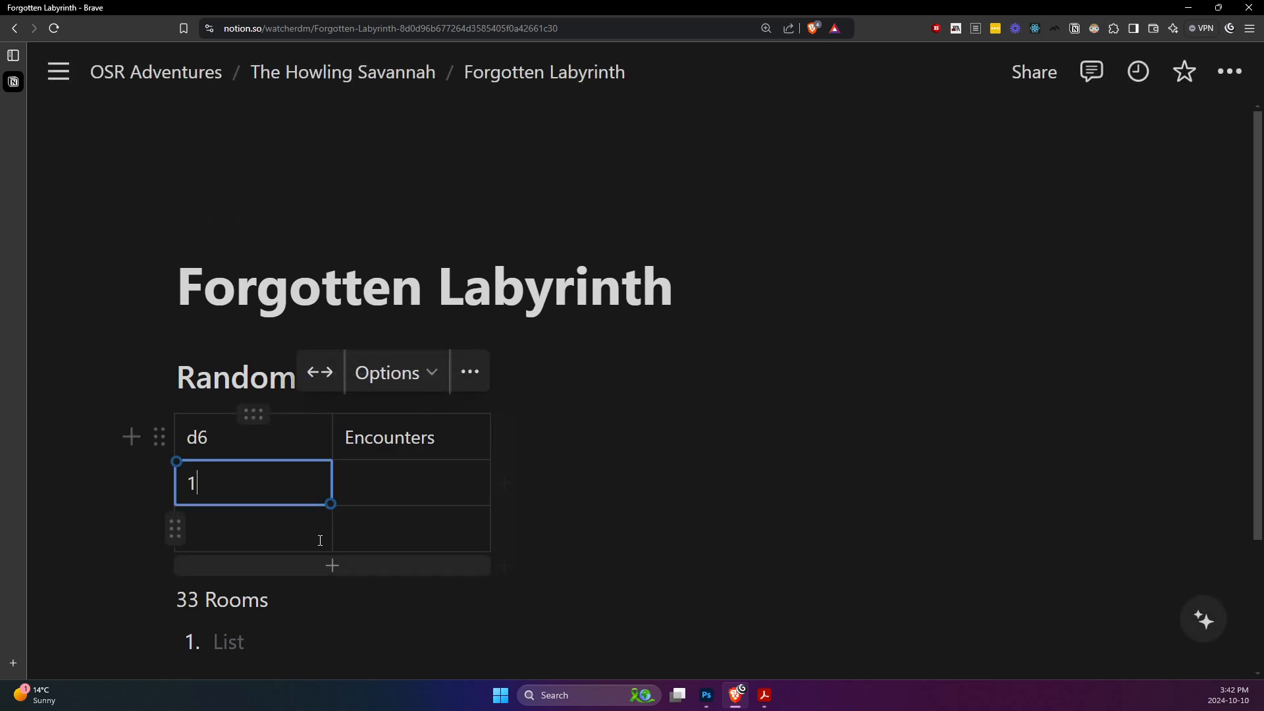
left_click(332, 565)
left_click(332, 612)
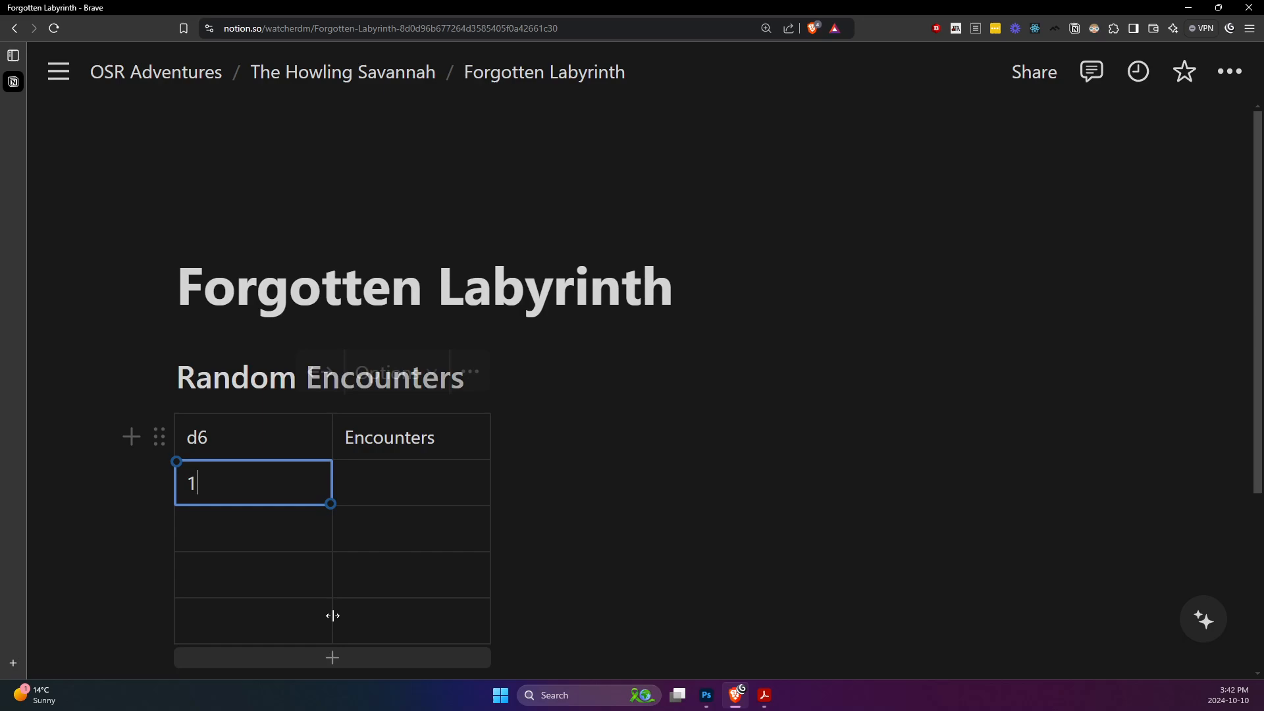
left_click(333, 657)
scroll(346, 592, "down", 4)
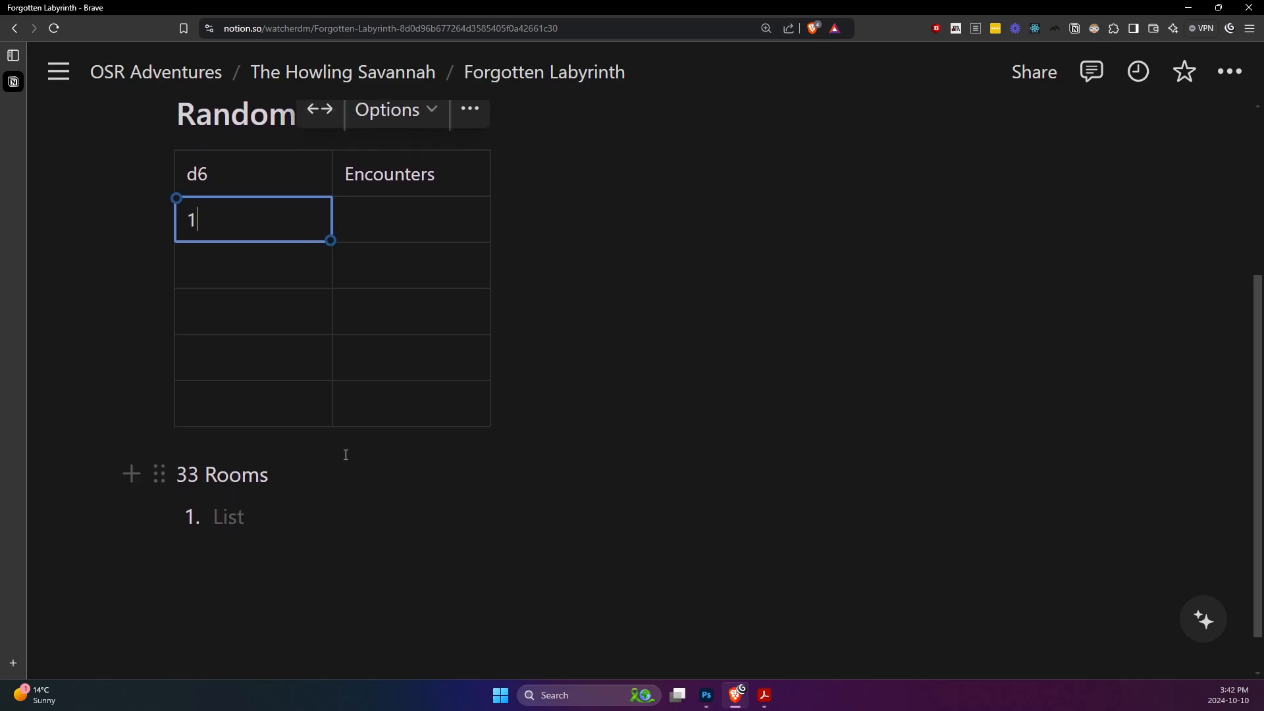
left_click(332, 442)
- Number the remaining rows of the d6 column from 2 to 6 and return to the first empty Encounters cell
left_click(252, 270)
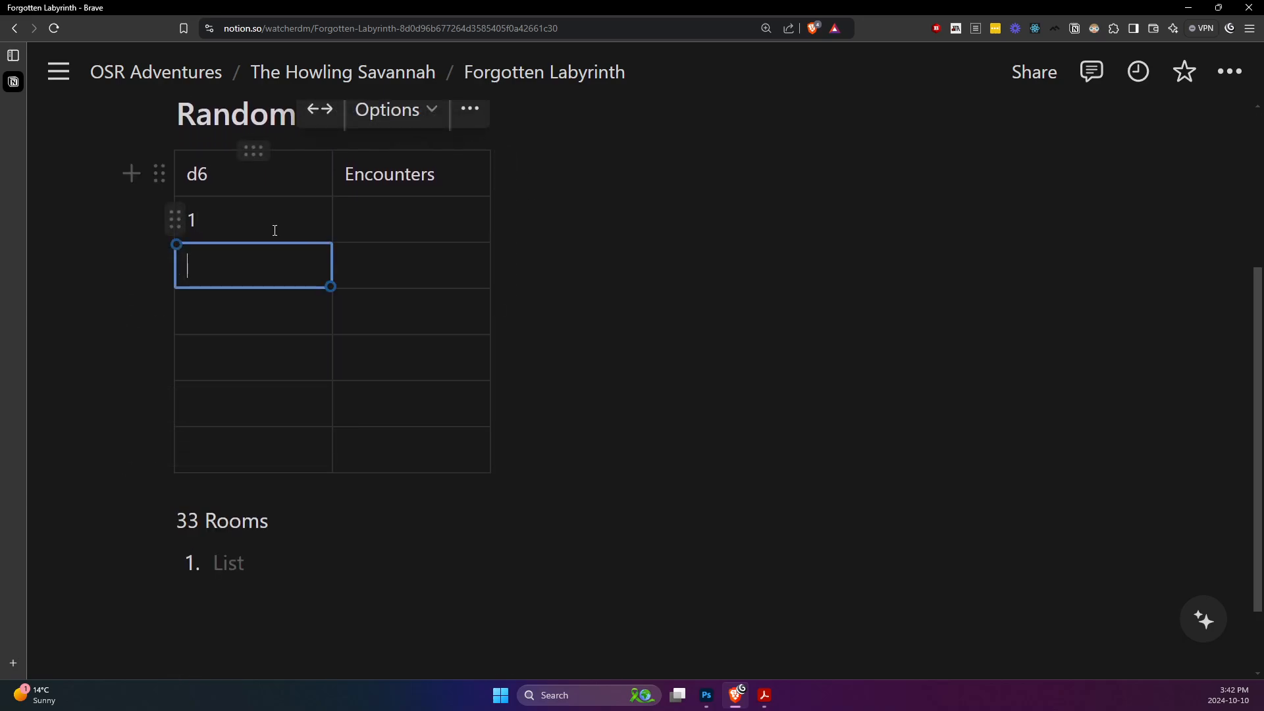
type("2 3 4 5 6")
key("Tab")
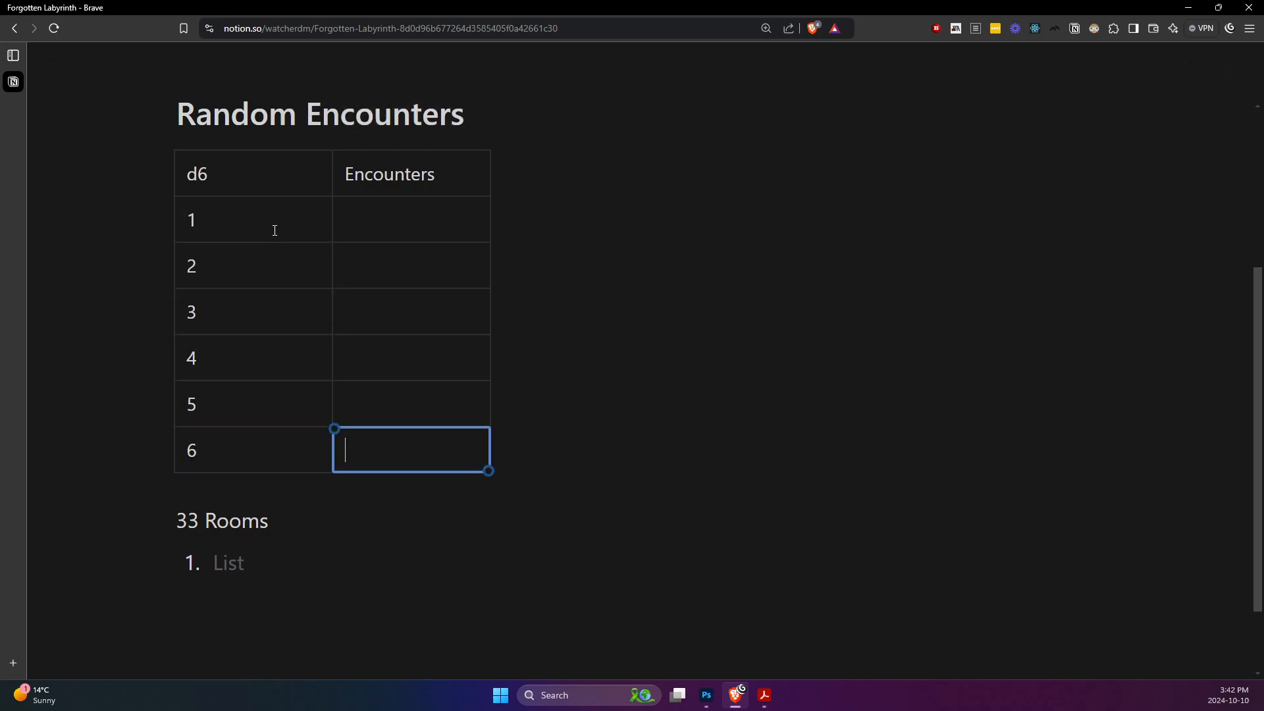
key("Up")
key("Up")
key("Up")
key("Up")
key("Up")
- Check the Factions table in the Acrobat PDF and add the line "3 Factions:" directly below the page title in Notion
key("alt+Tab")
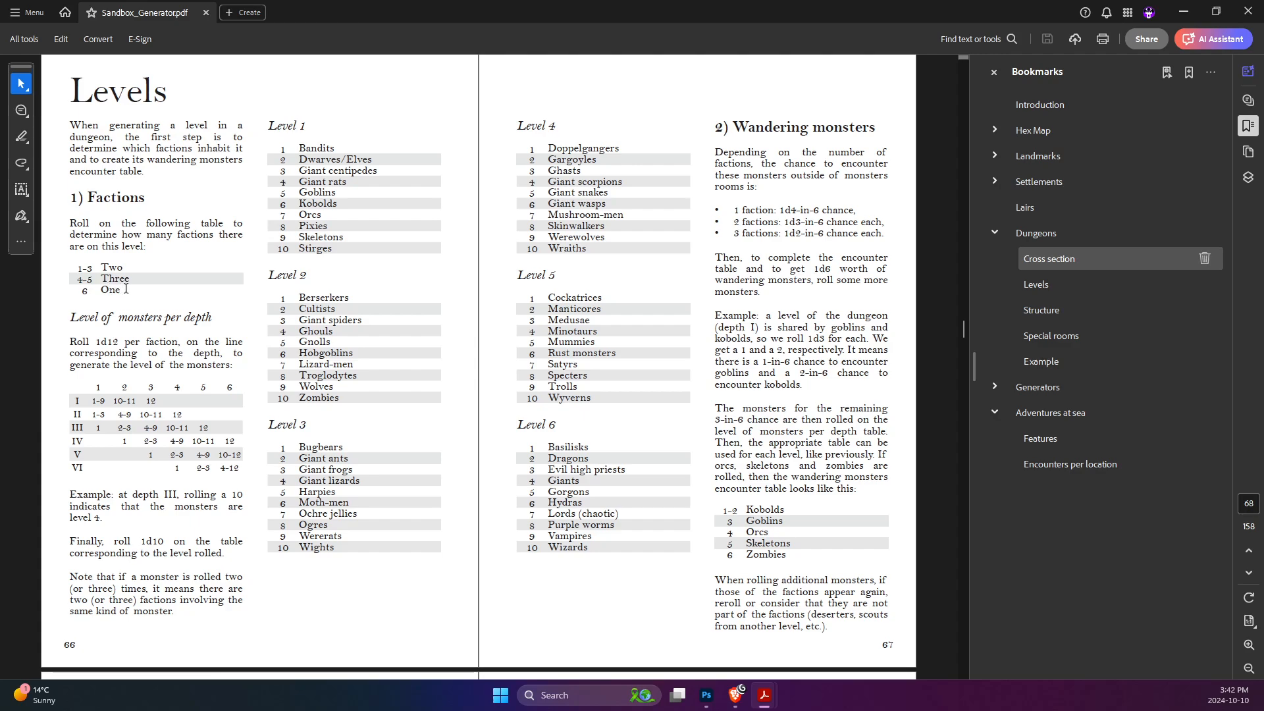
key("alt+Tab")
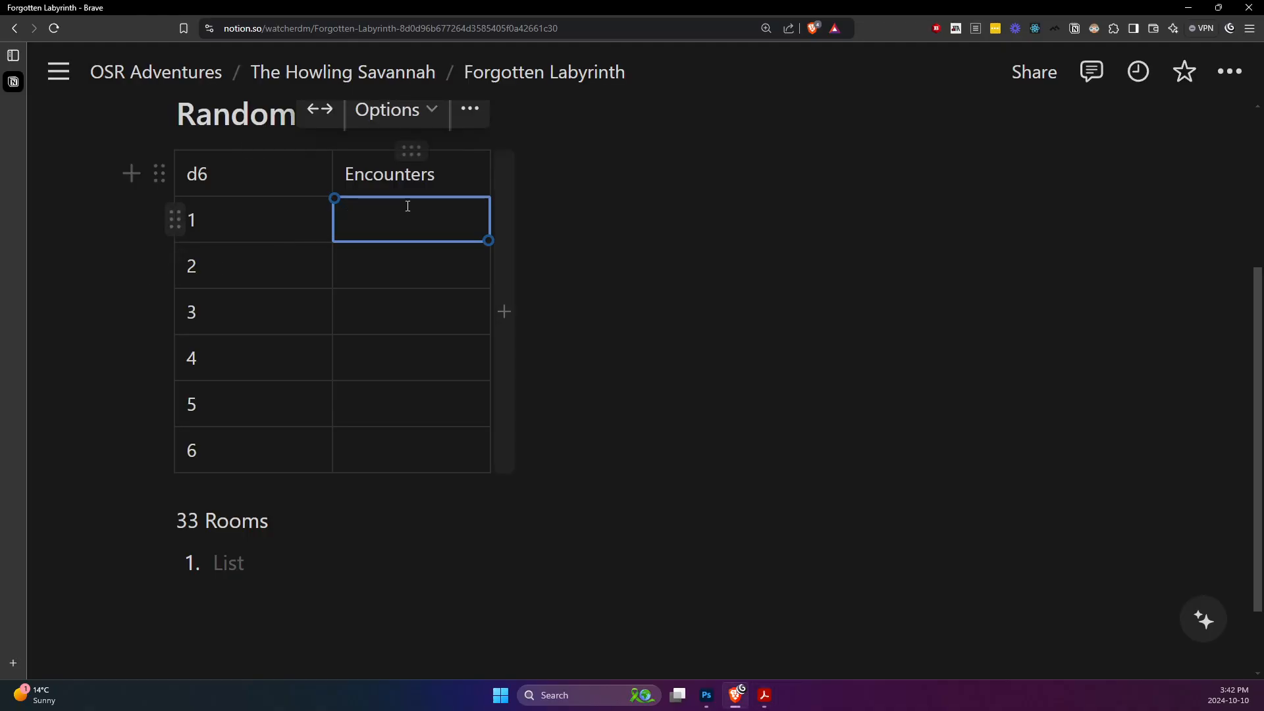
scroll(460, 250, "up", 4)
left_click(725, 279)
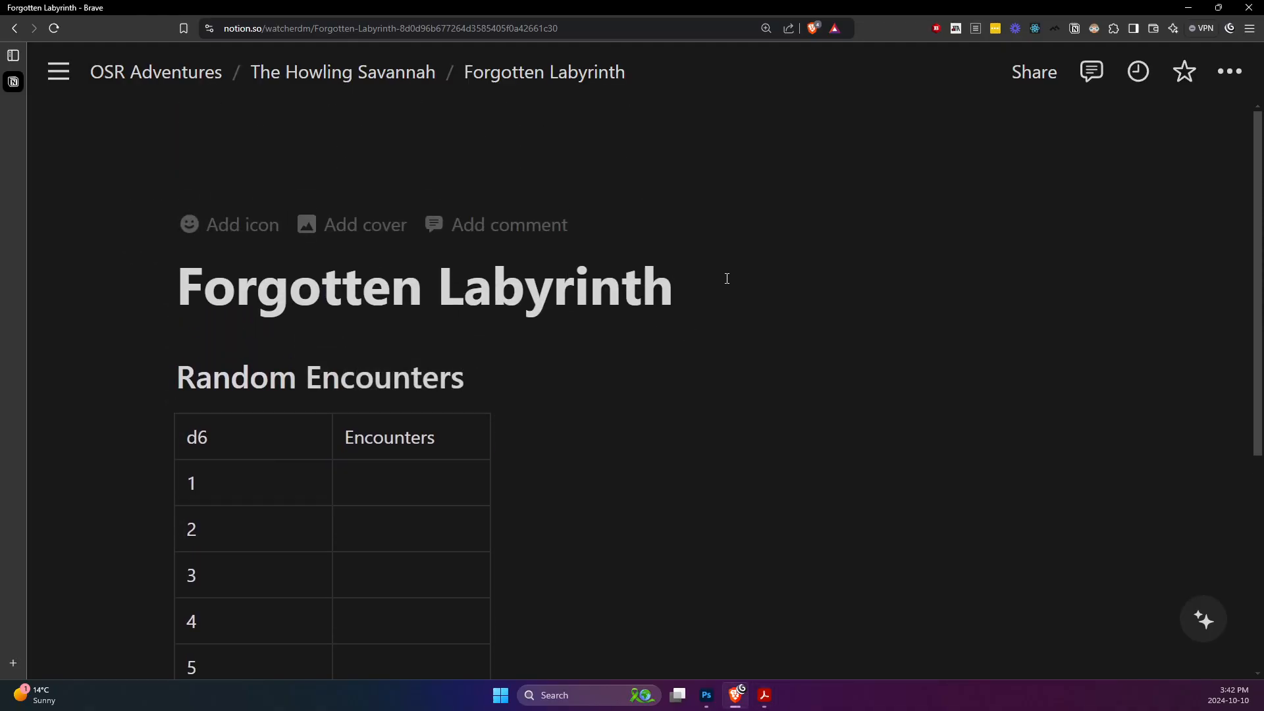
key("Return")
type("3 Factions:")
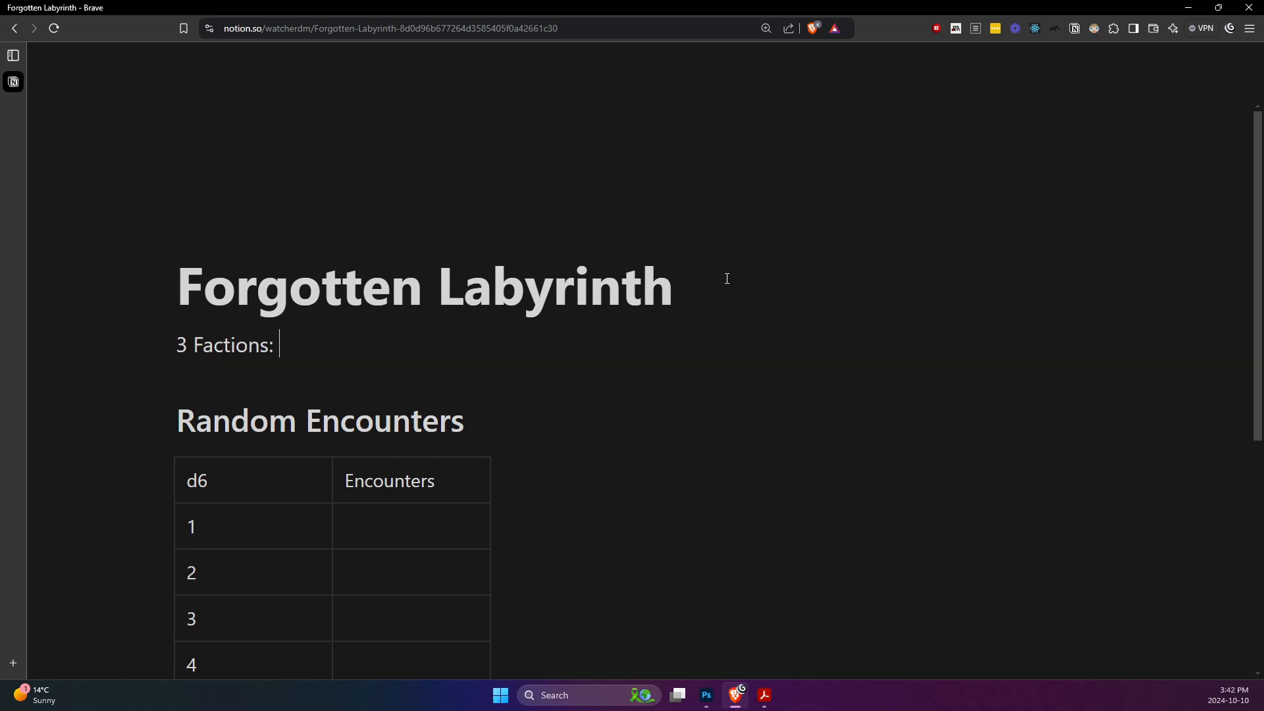
- Consult the depth table and Level 3 monster list in the Acrobat PDF, and enter "Giant Ants," on the factions line in Notion
key("alt+Tab")
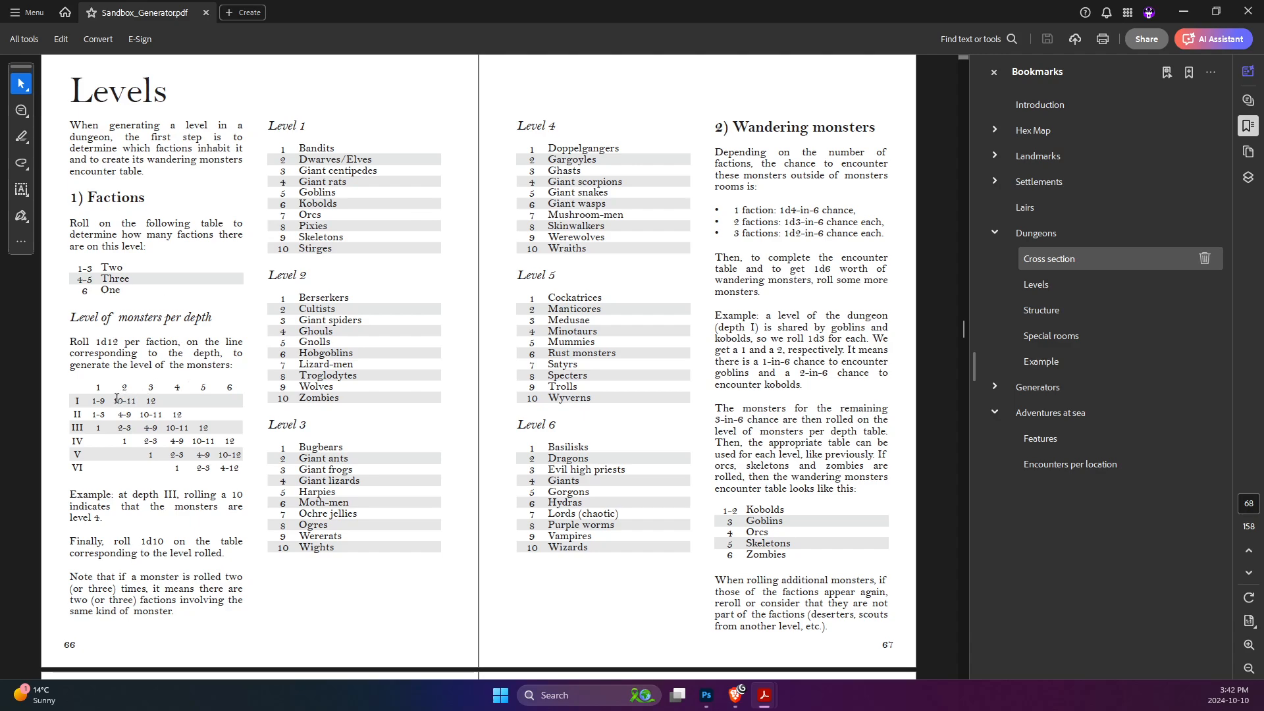
mouse_move(117, 399)
left_mouse_down()
mouse_move(128, 401)
mouse_move(106, 414)
left_mouse_up()
left_click(158, 399)
left_click_drag(299, 458, 352, 457)
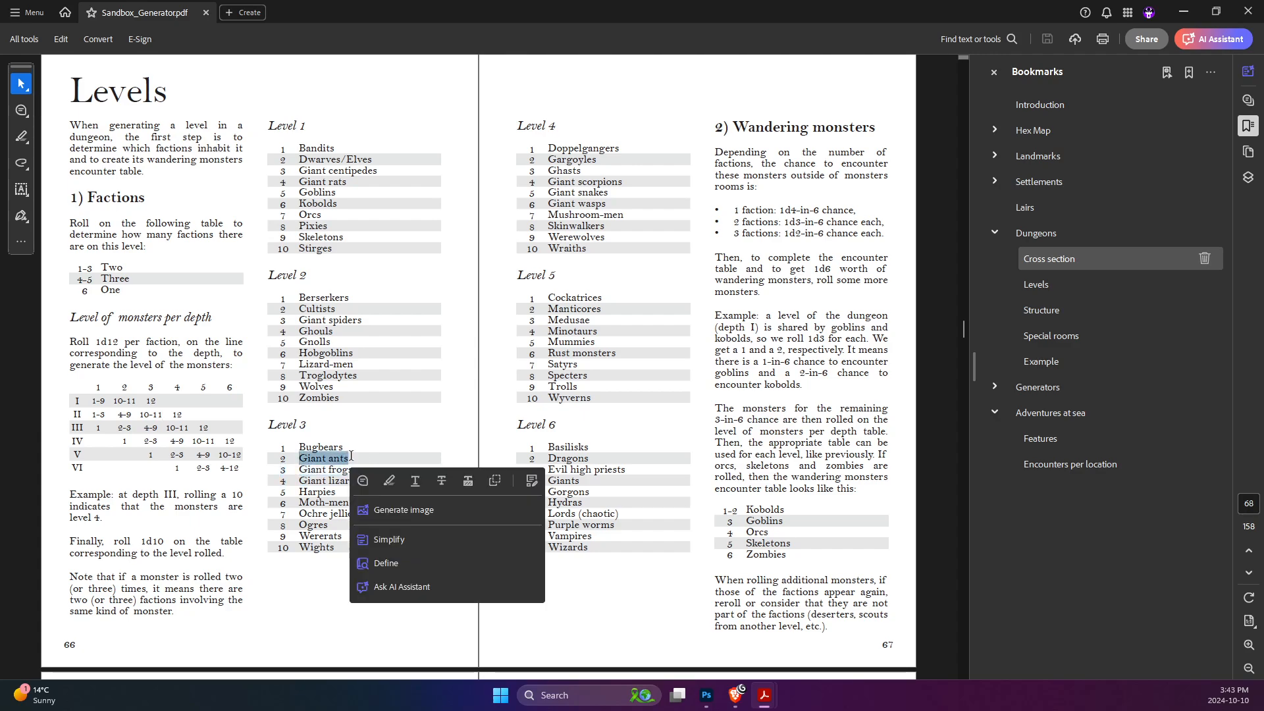
left_click(319, 392)
key("alt+Tab")
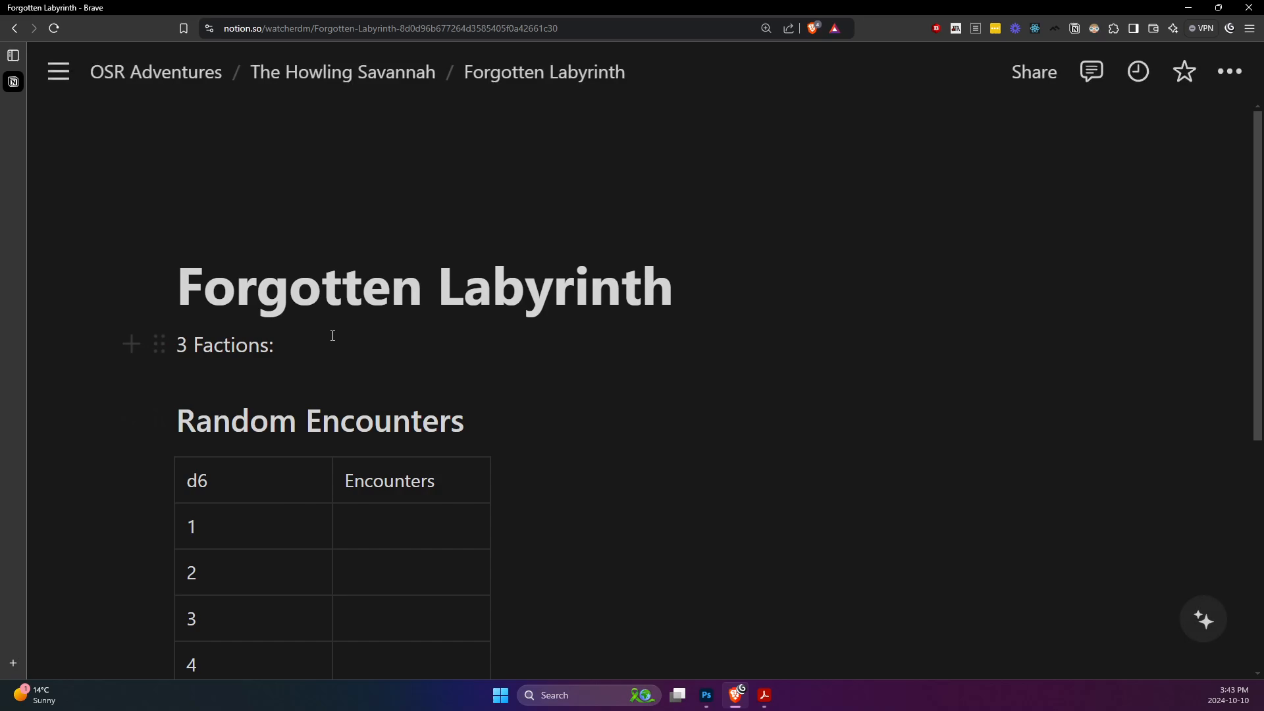
type("Giant Ants,")
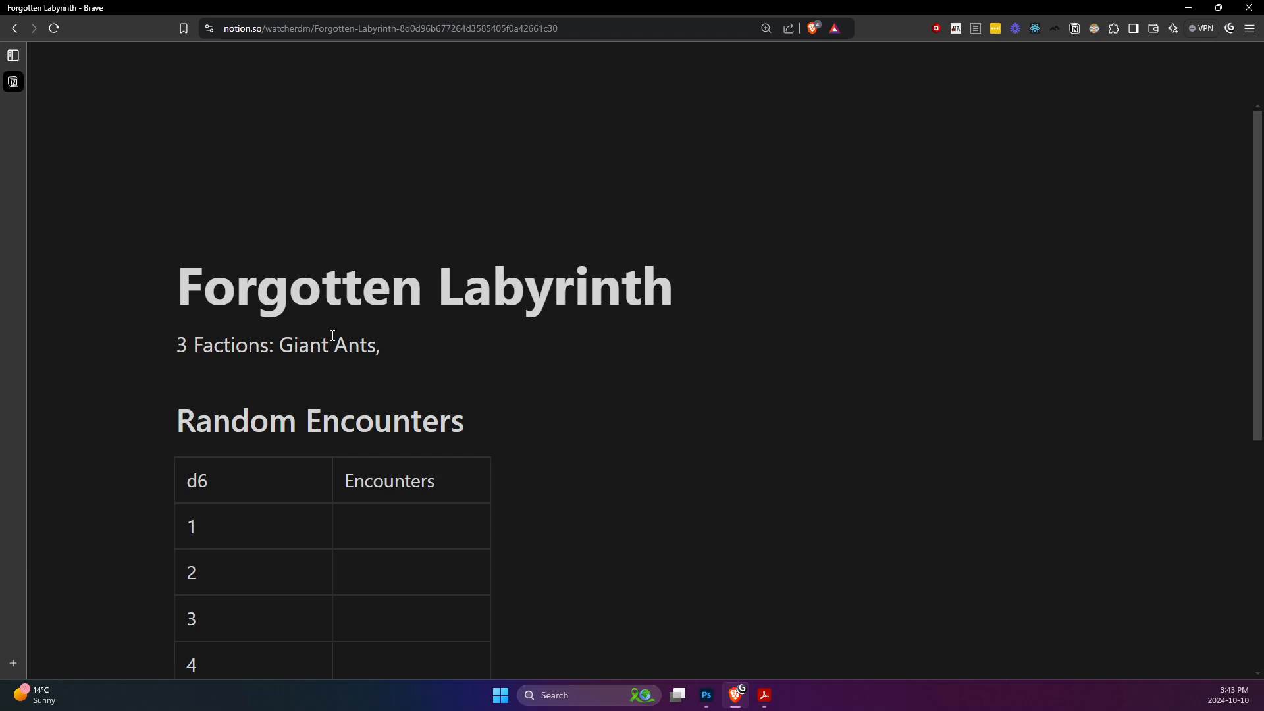
- Consult the Level 1 monster list in the Acrobat PDF and add "Dwarves," to the factions line in Notion
key("alt+Tab")
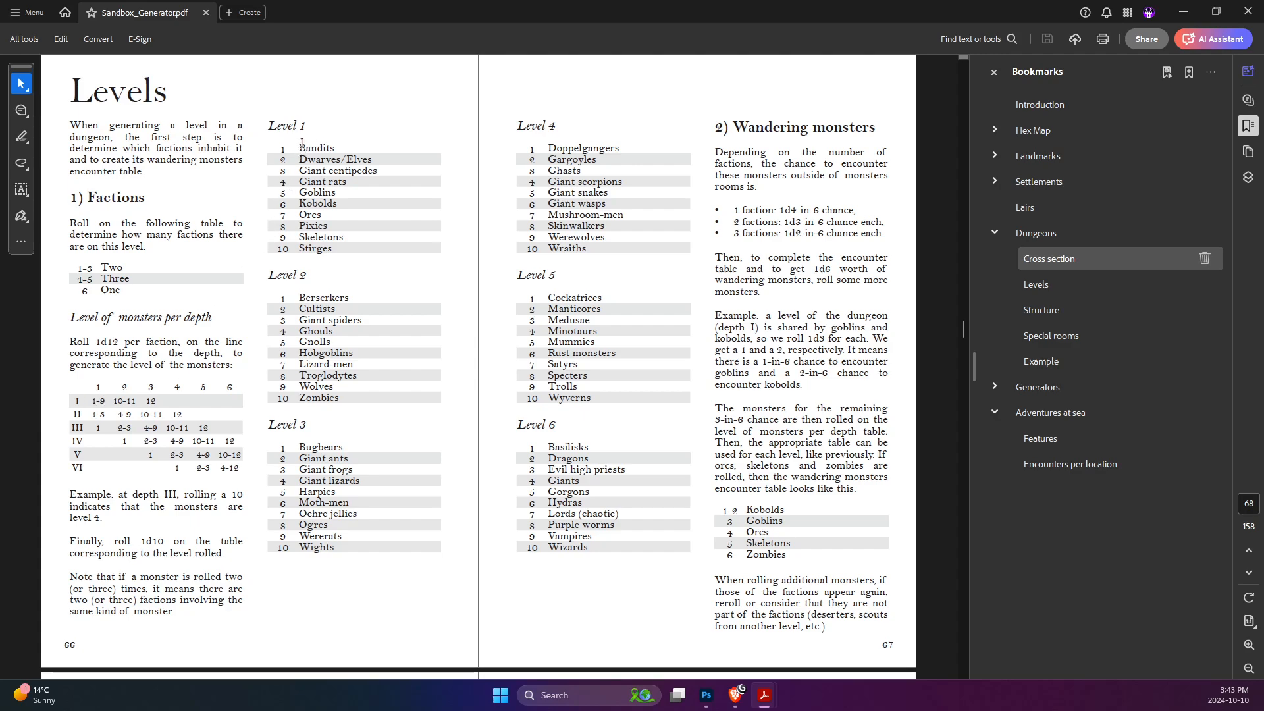
left_click_drag(299, 147, 342, 248)
left_click(343, 246)
left_click_drag(301, 158, 340, 160)
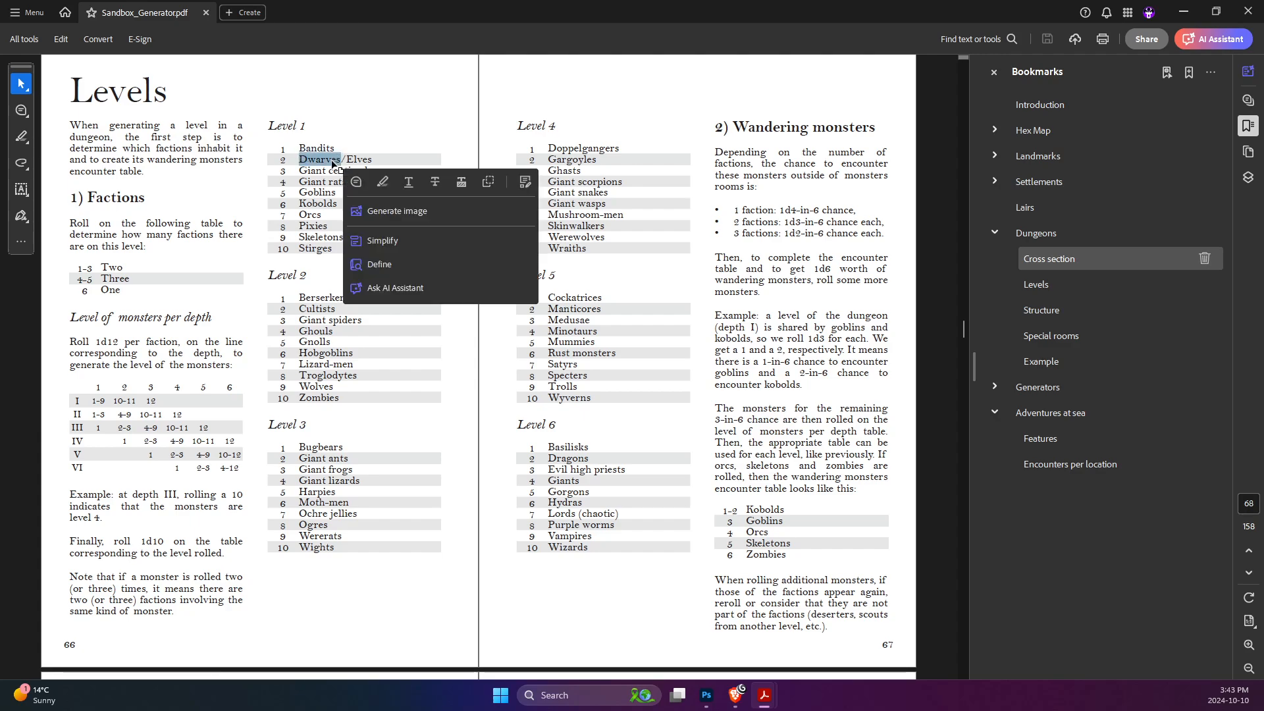
left_click(332, 164)
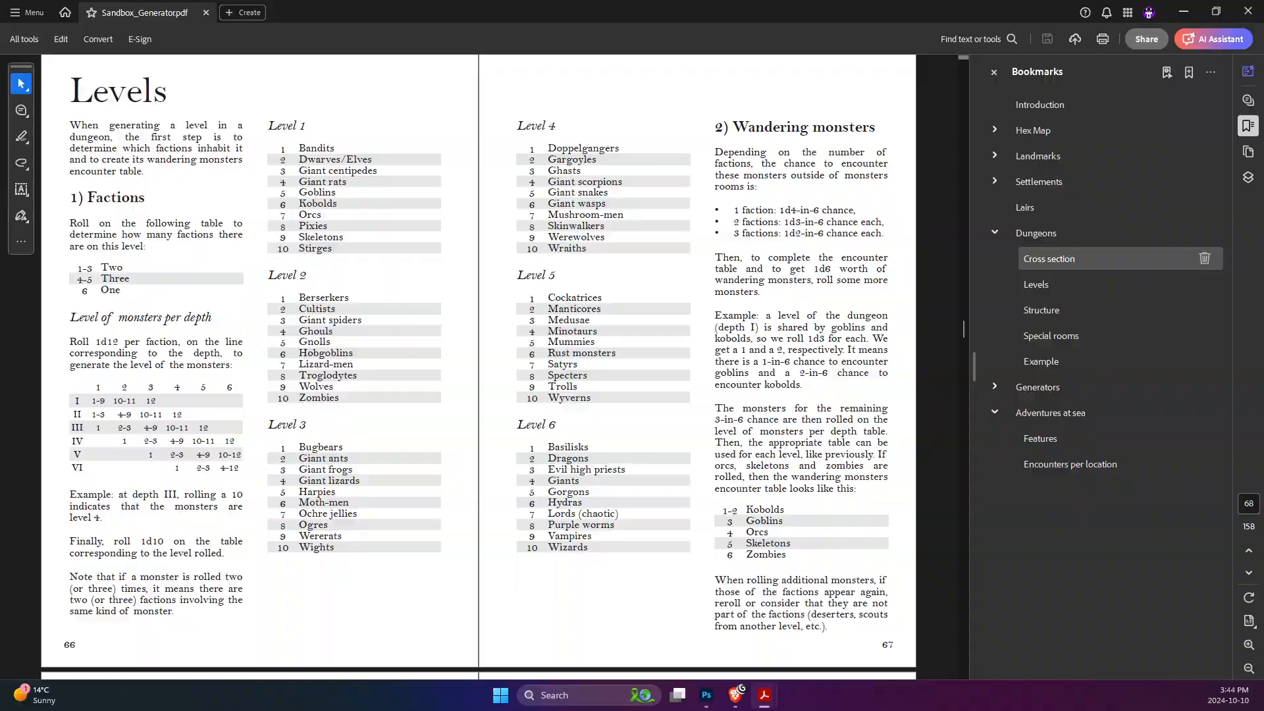
key("alt+Tab")
mouse_move(22, 519)
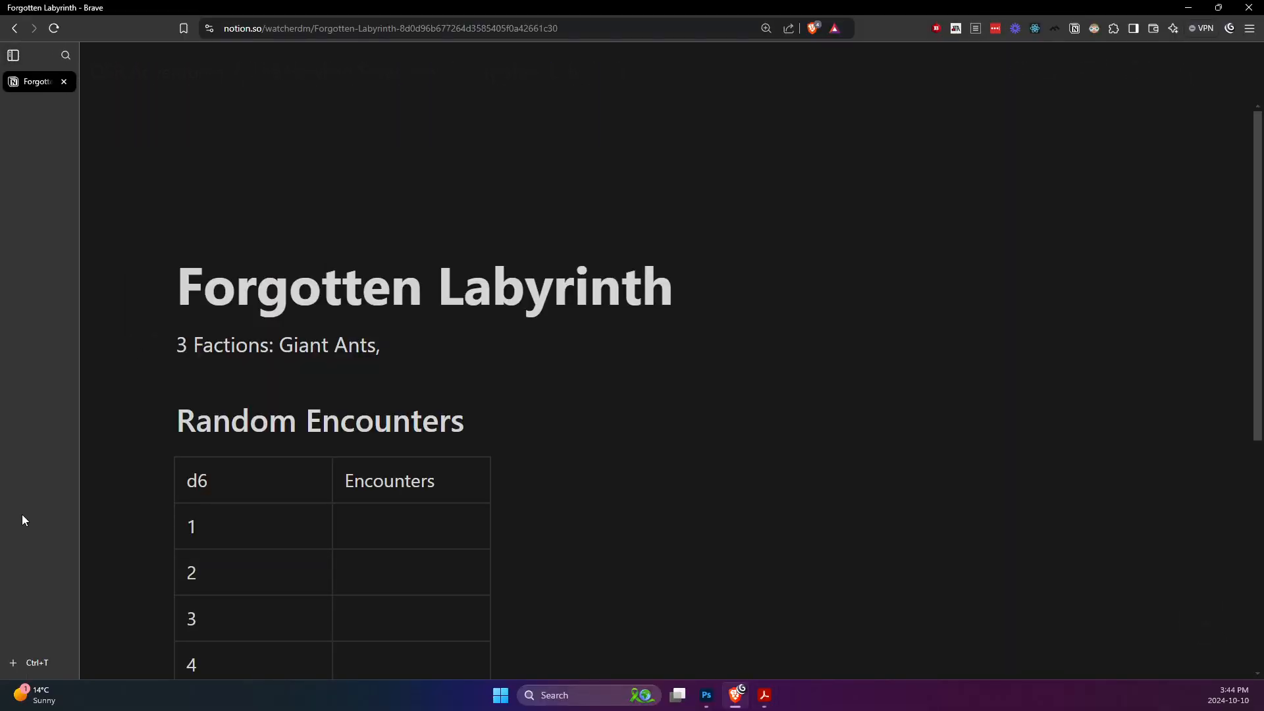
type("Dwarves,")
- Recheck the Level 1 list in the Acrobat PDF and add "Giant Centipedes" as the third faction in Notion
key("alt+Tab")
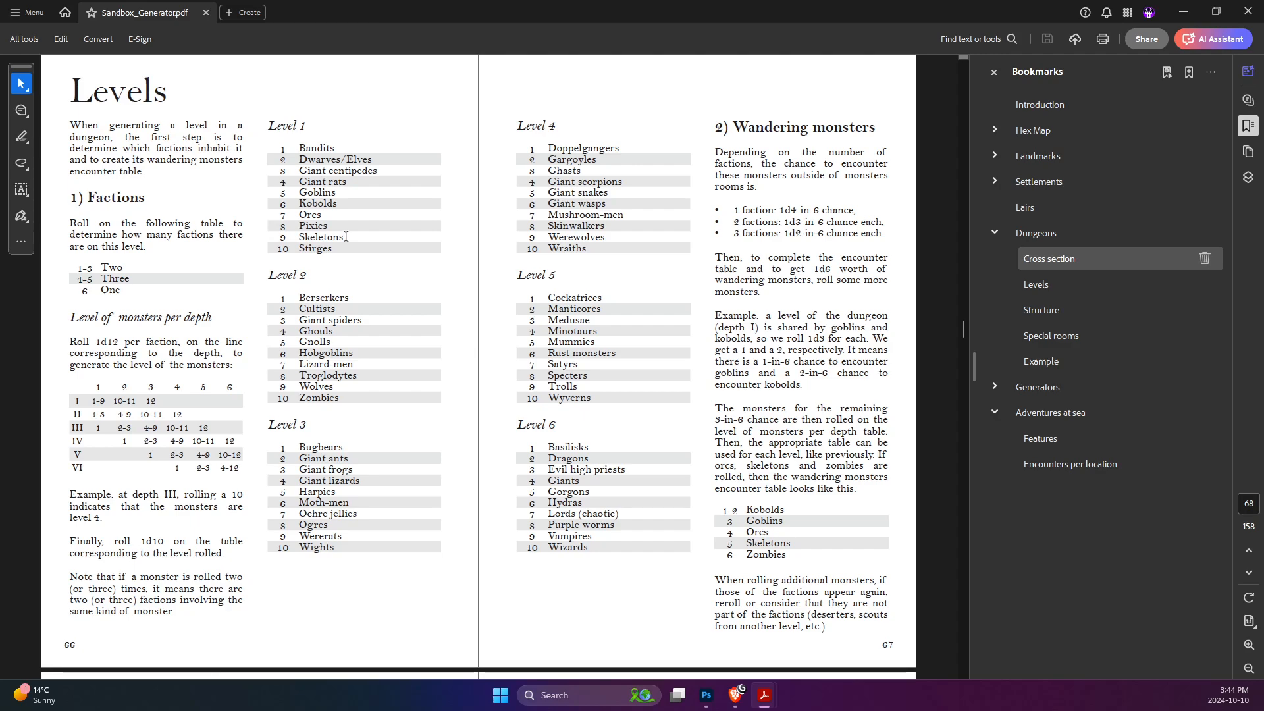
key("alt+Tab")
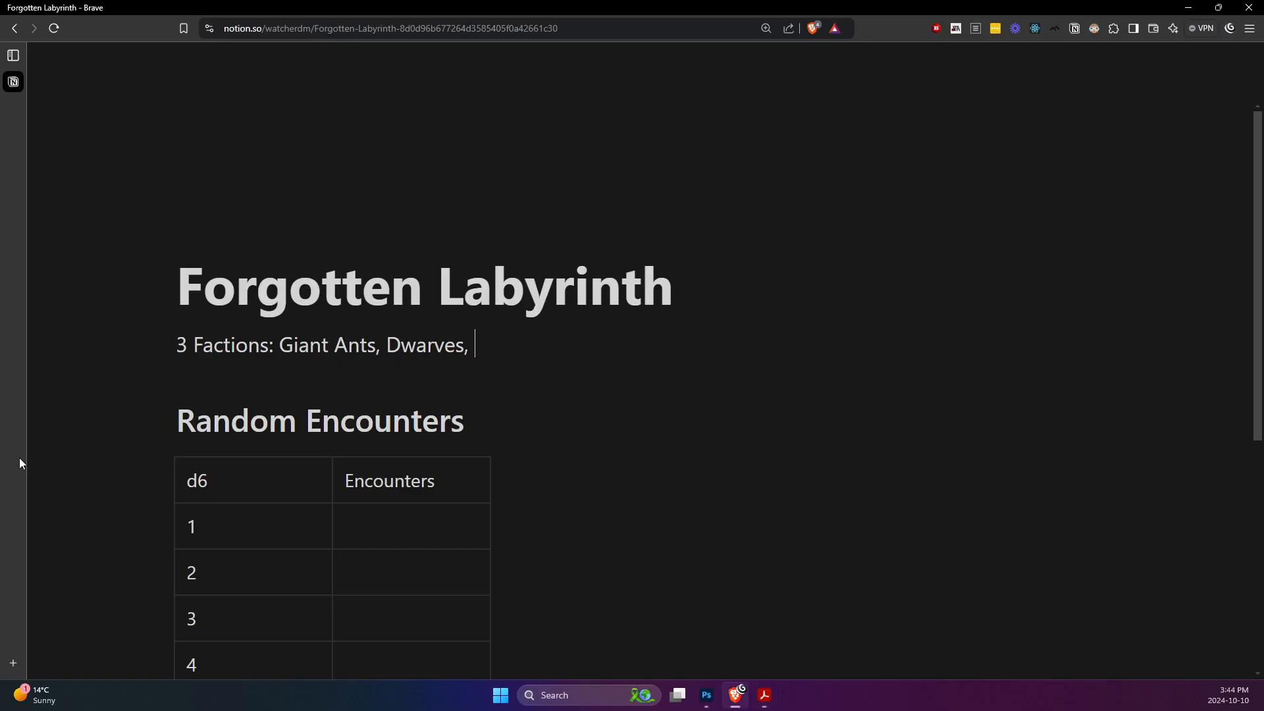
type("Giant Centipese")
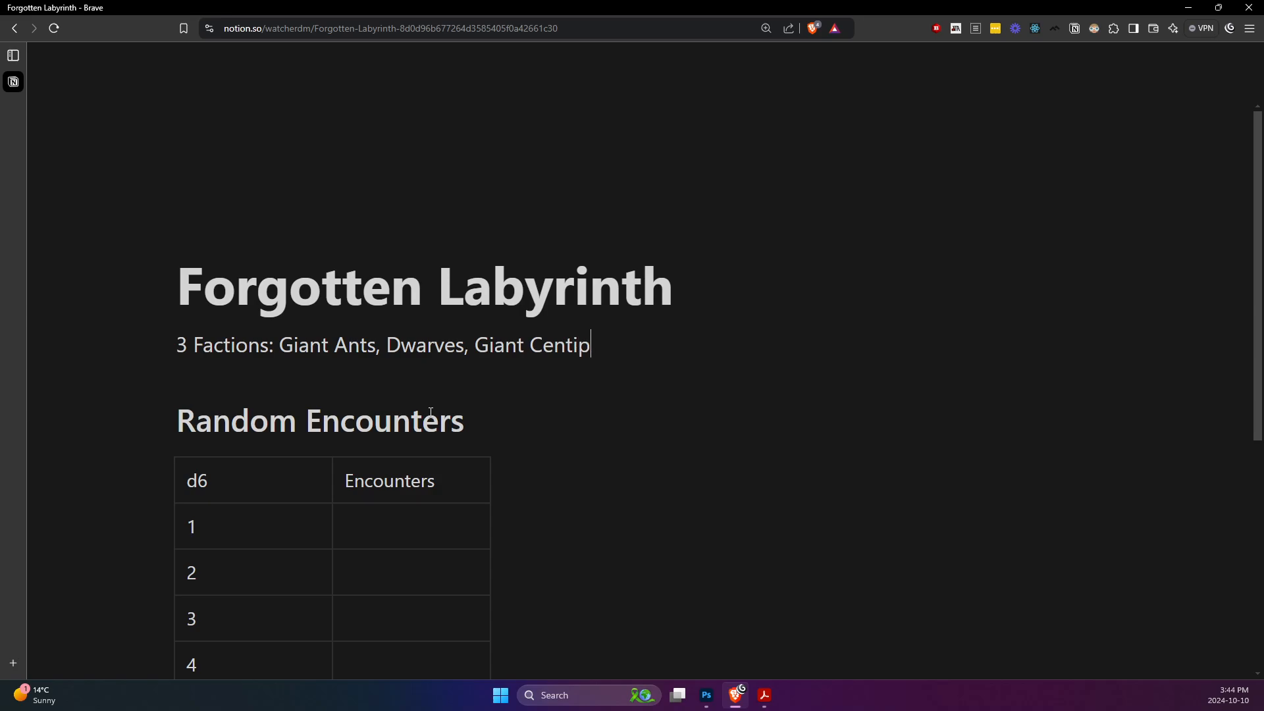
key("BackSpace")
key("BackSpace")
key("BackSpace")
key("BackSpace")
type("pedes")
key("Down")
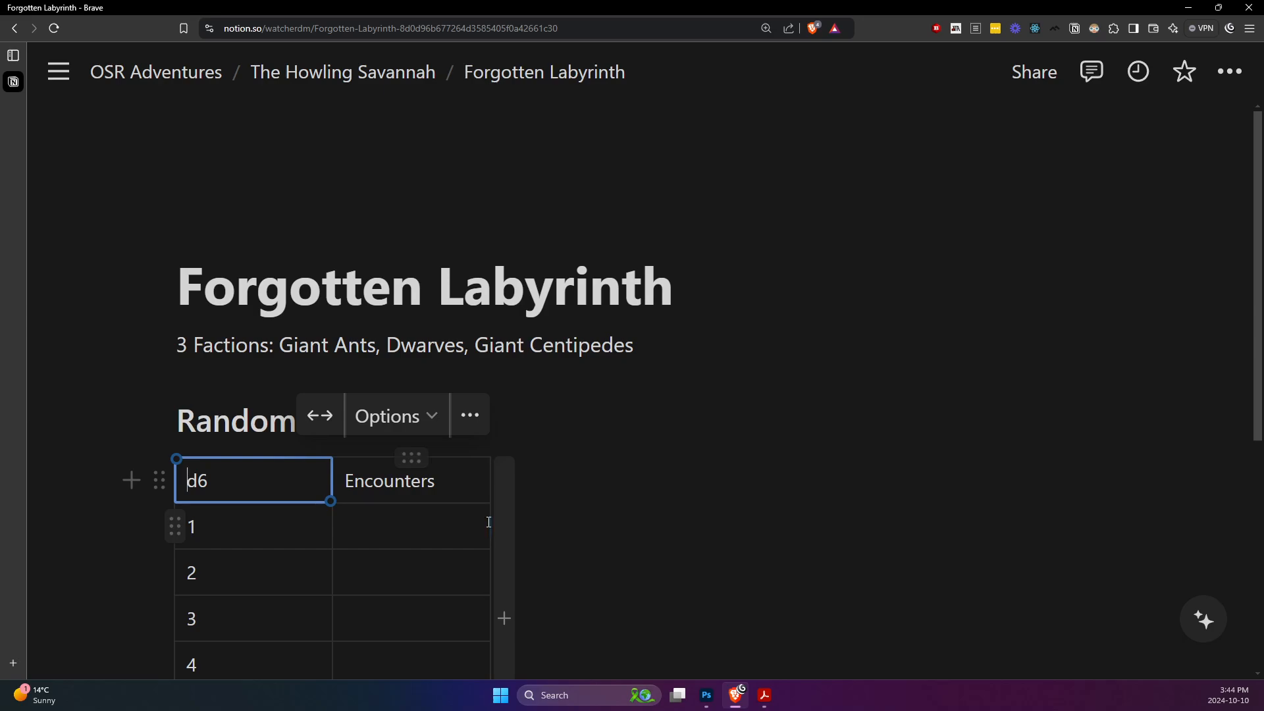
- Narrow the d6 column of the encounter table and widen the Encounters column
left_click_drag(331, 524, 226, 525)
left_click_drag(385, 524, 502, 540)
scroll(503, 540, "down", 2)
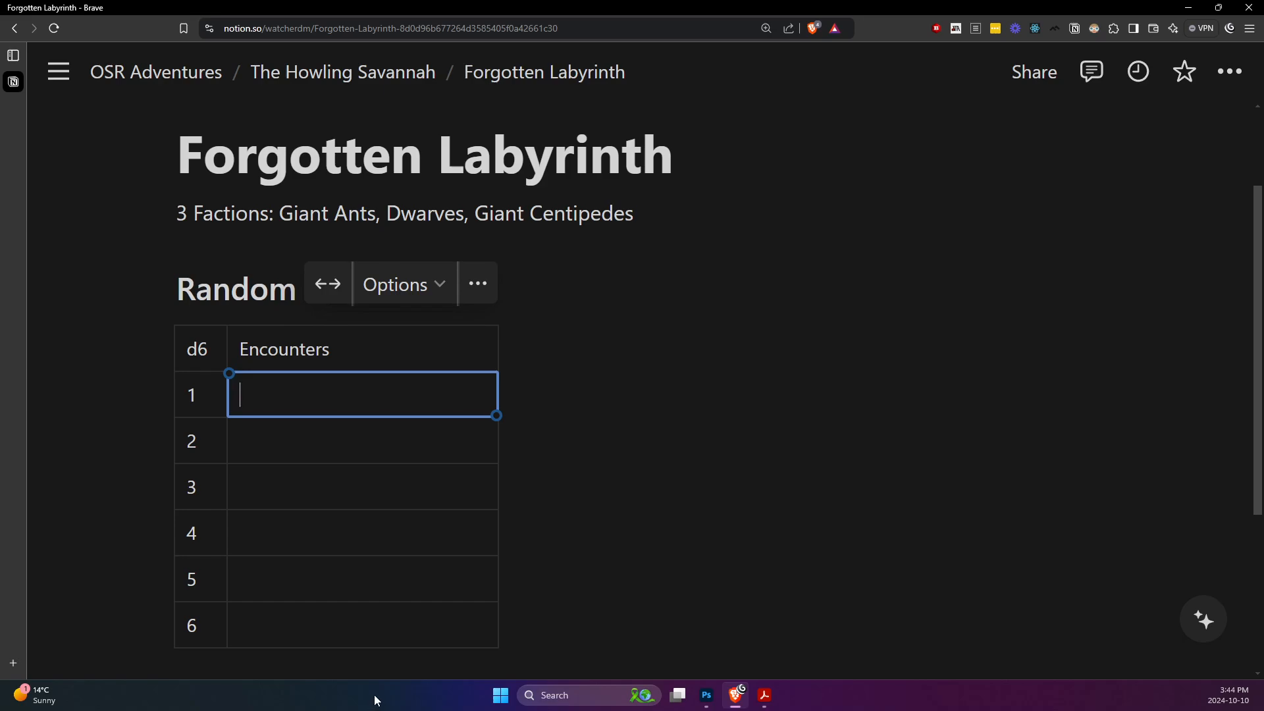
- Change the first encounter row to "1 - 2" with "Giant Ants" and widen the d6 column so the range fits on one line
left_click(218, 393)
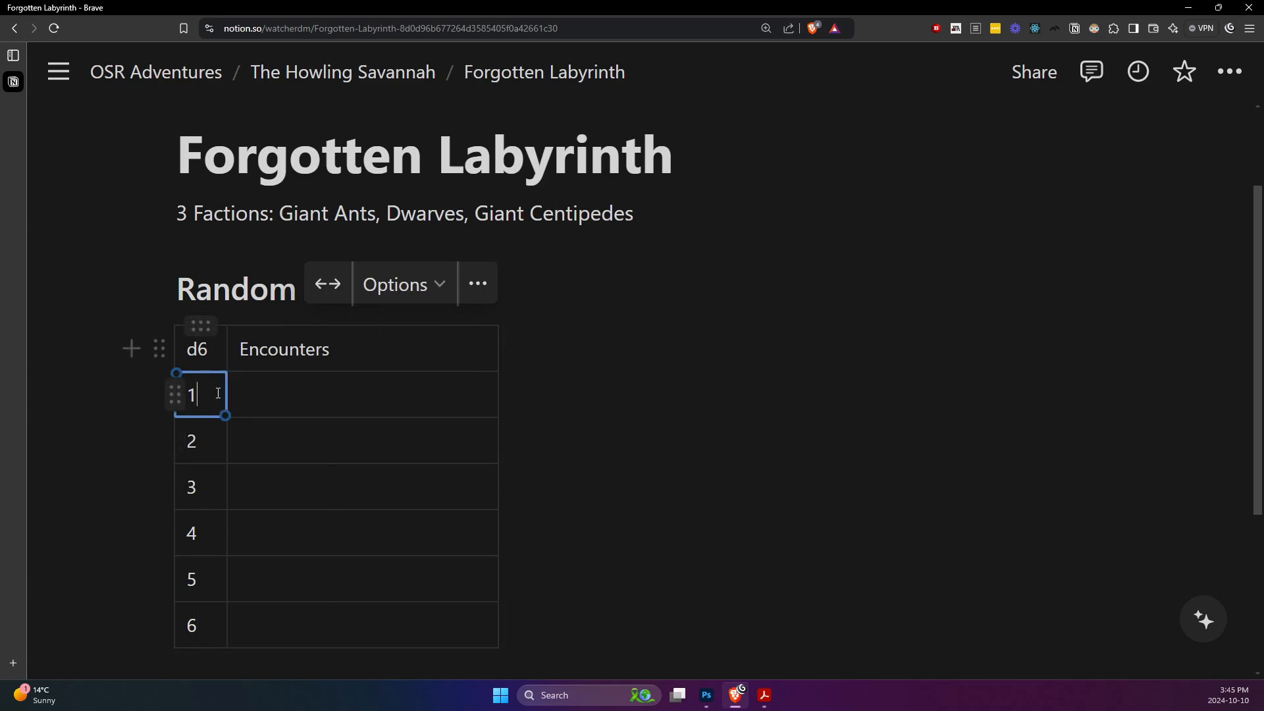
type("- 2")
key("Tab")
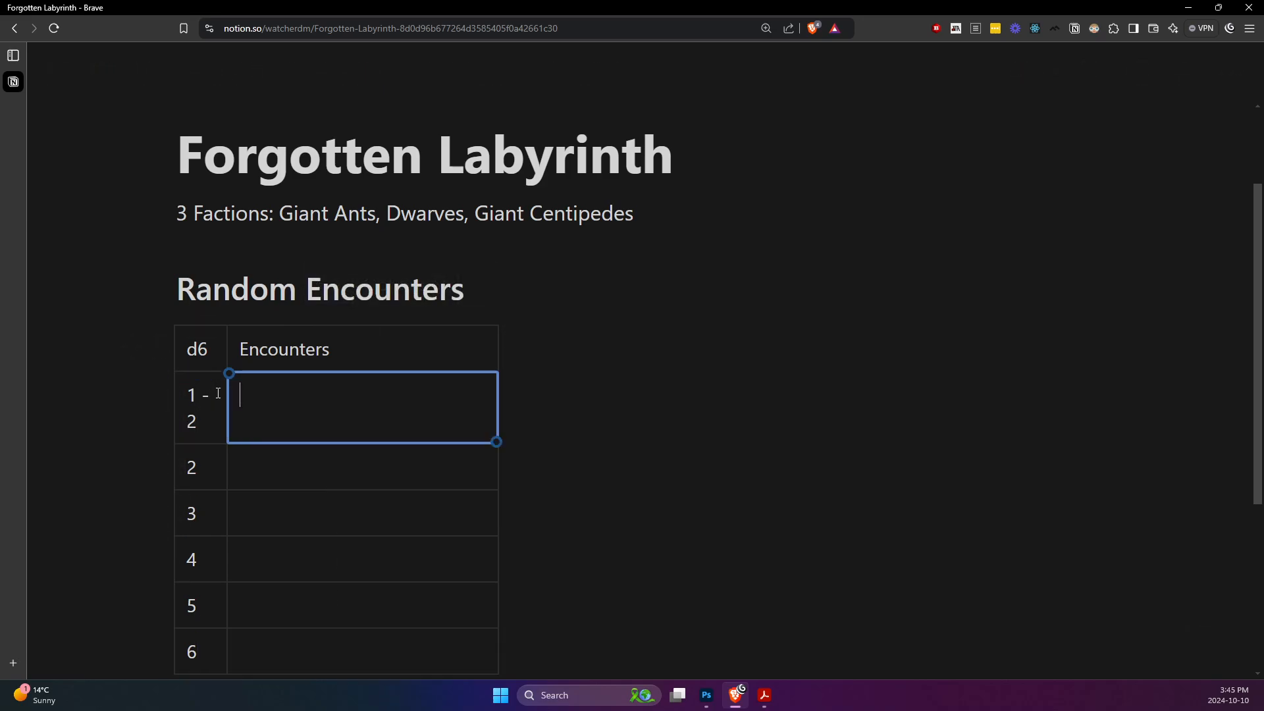
type("Giant Ants")
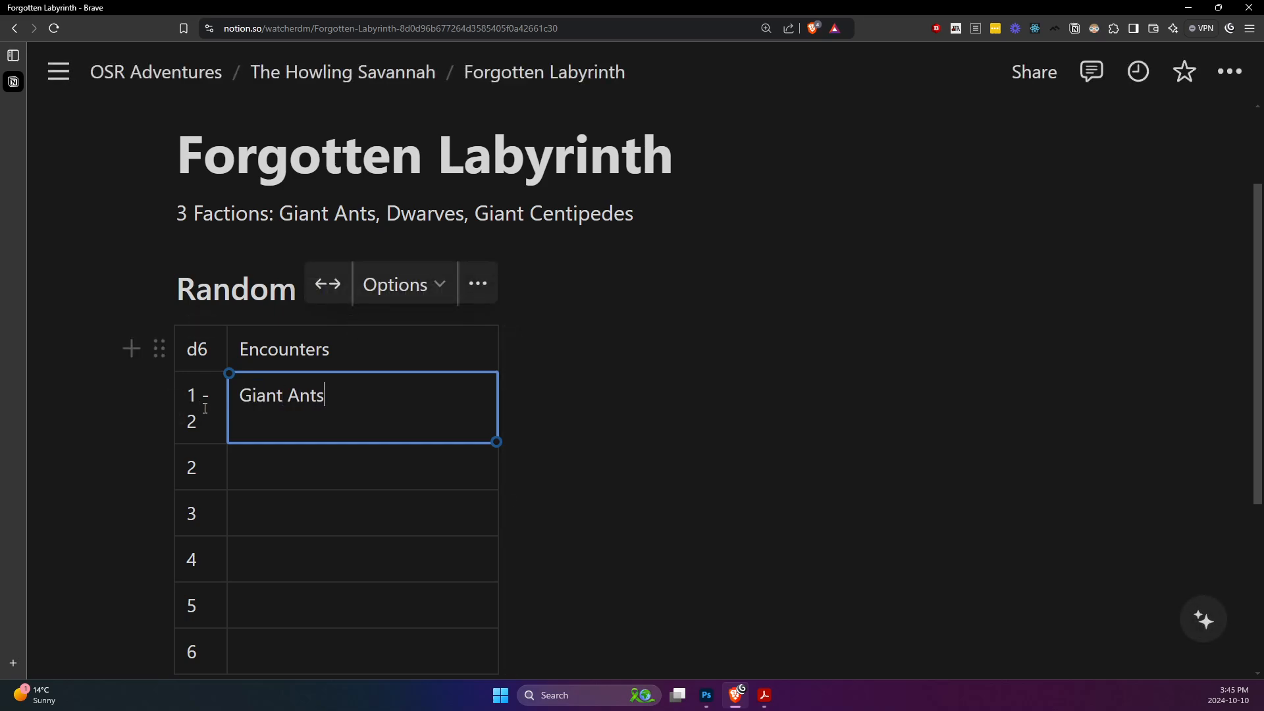
left_click_drag(226, 414, 243, 415)
left_click(231, 403)
- Delete the row numbered 6 from the encounter table
scroll(256, 503, "down", 1)
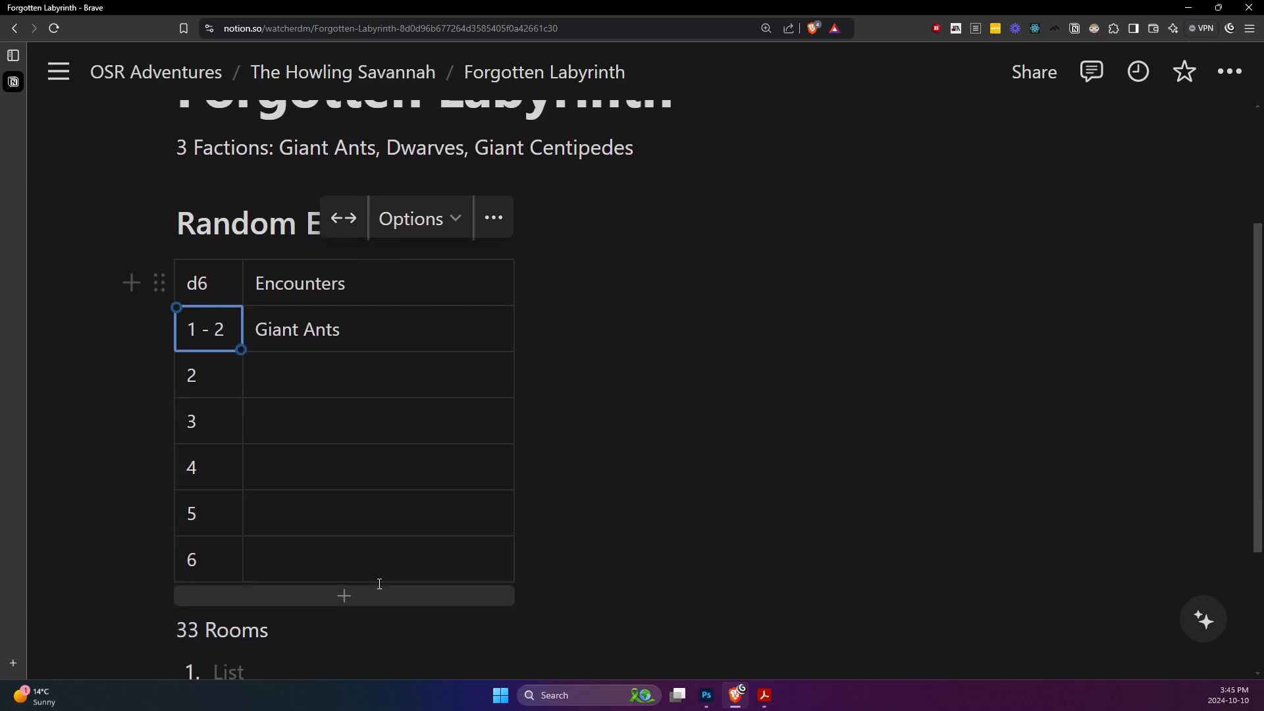
left_click(175, 560)
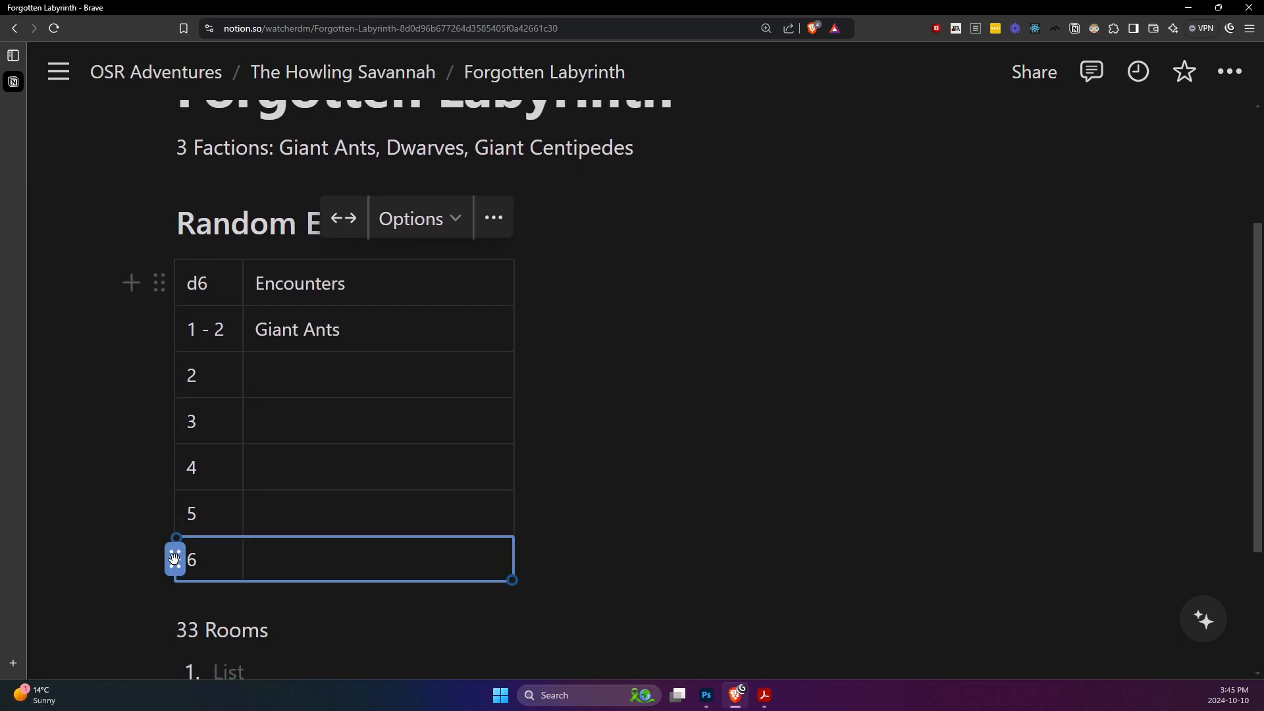
left_click(250, 465)
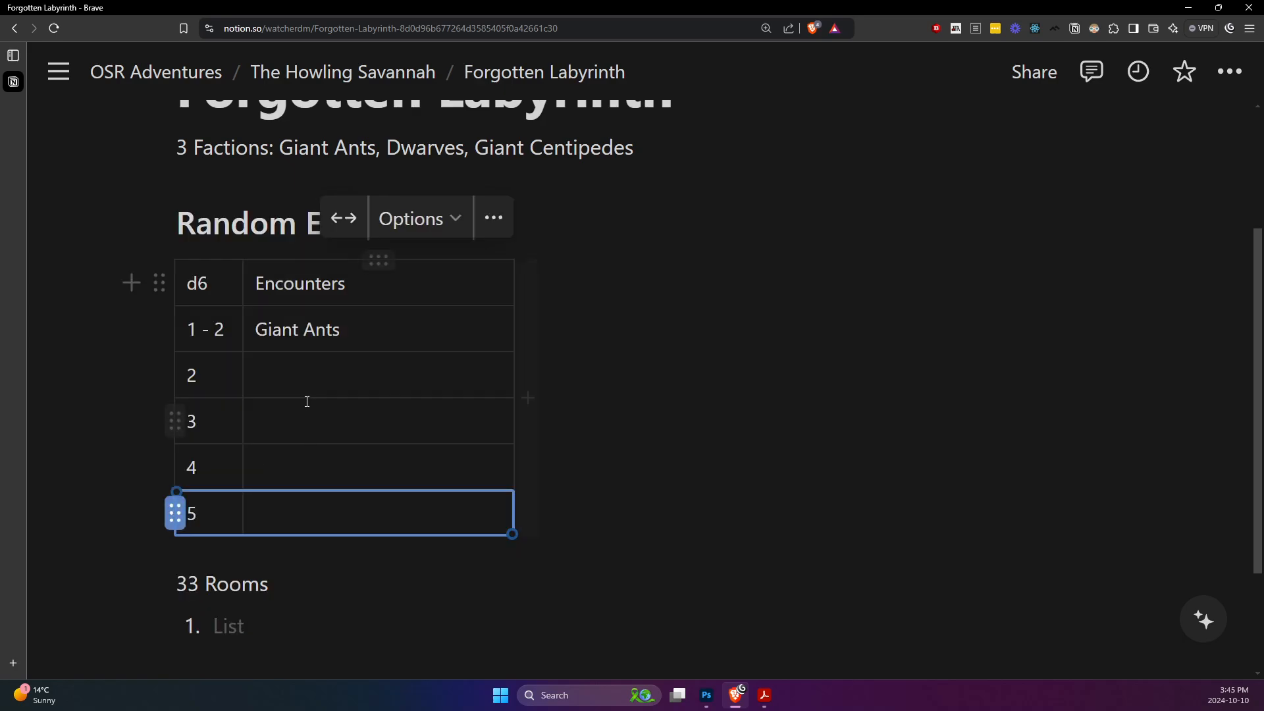
- Change the second encounter row's range to "3-4" and enter "Dwarves" beside it
left_click(299, 372)
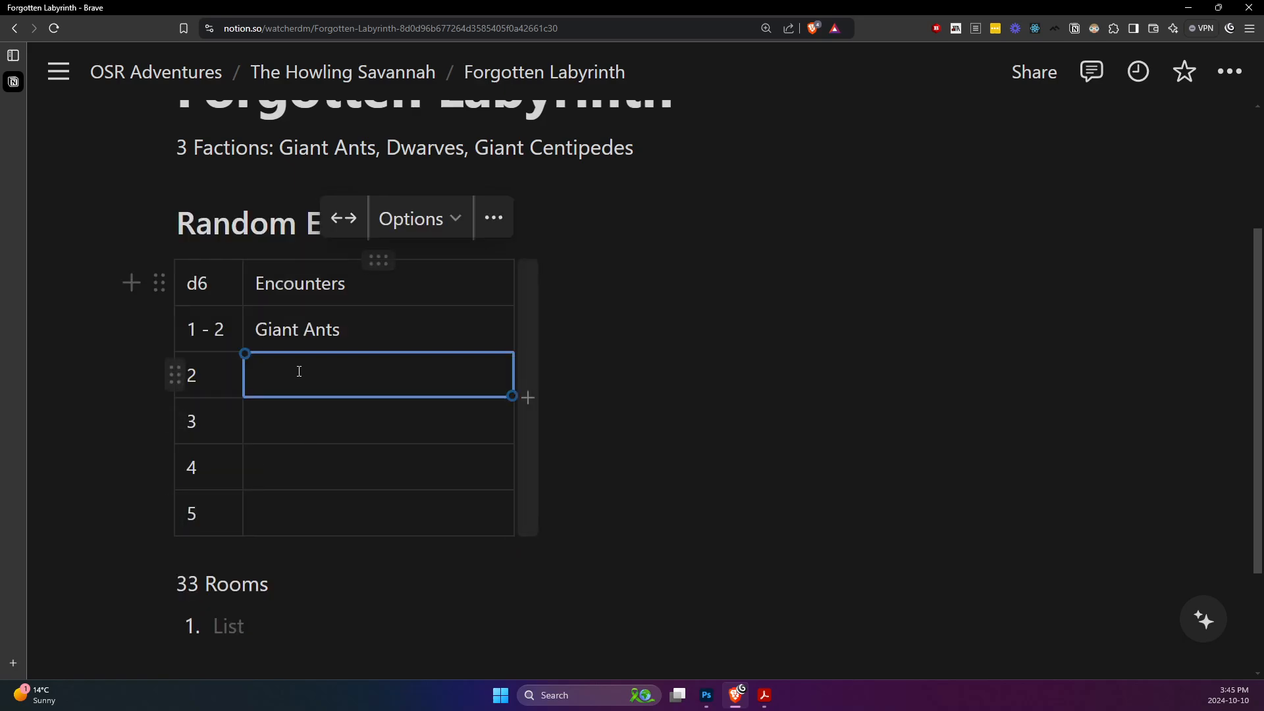
left_click(216, 367)
key("BackSpace")
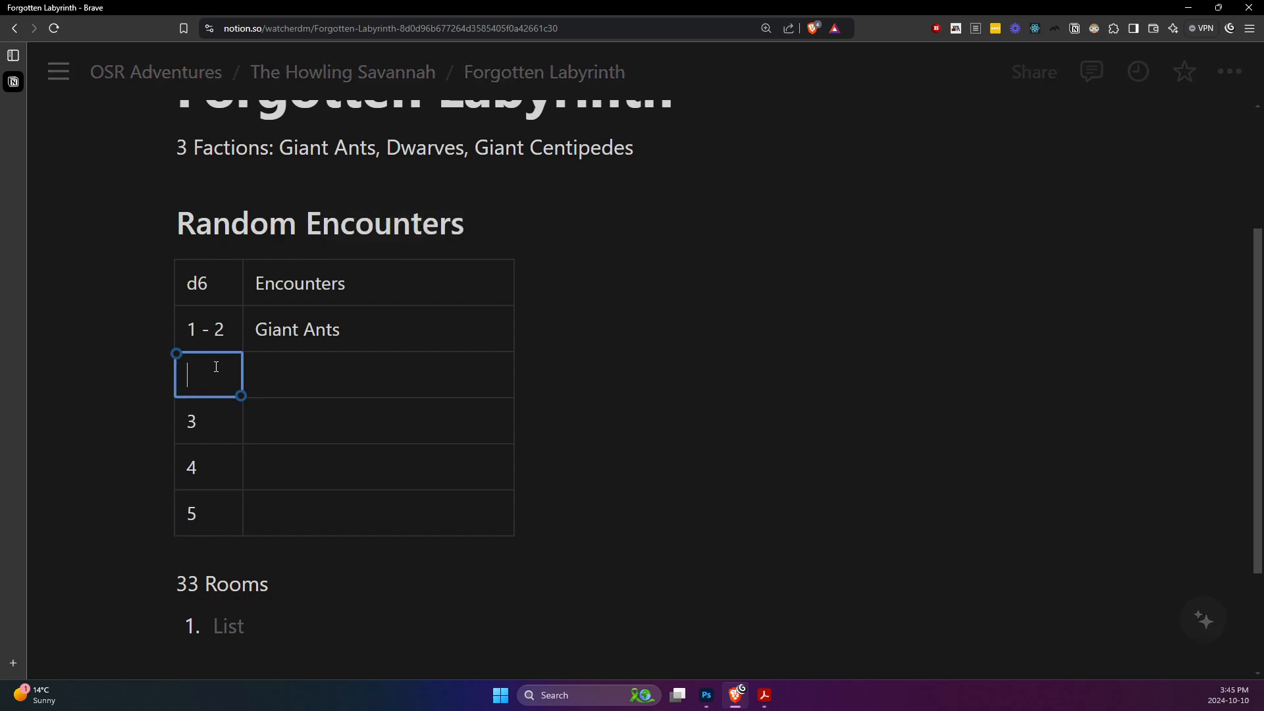
type("3-4")
key("Tab")
type("D")
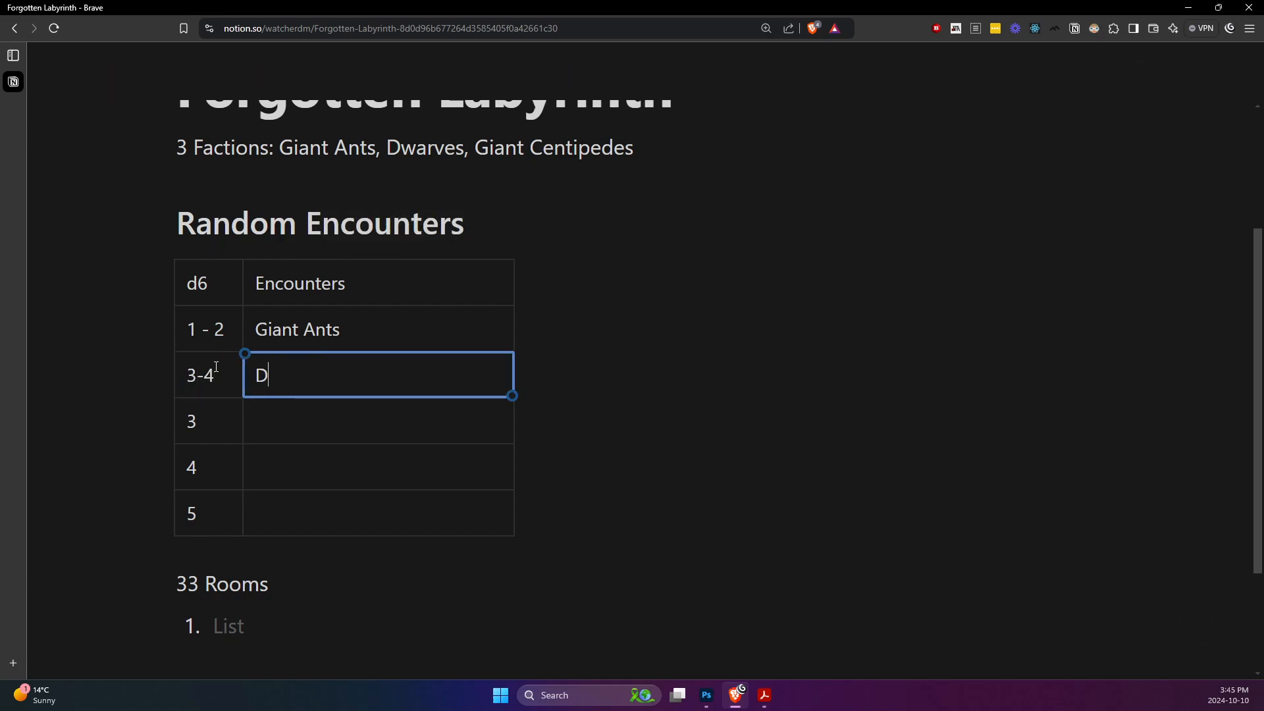
type("warves")
- Go back to The Howling Savannah page and examine the Forgotten Labyrinth entry
key("Left")
key("Left")
key("Left")
key("Left")
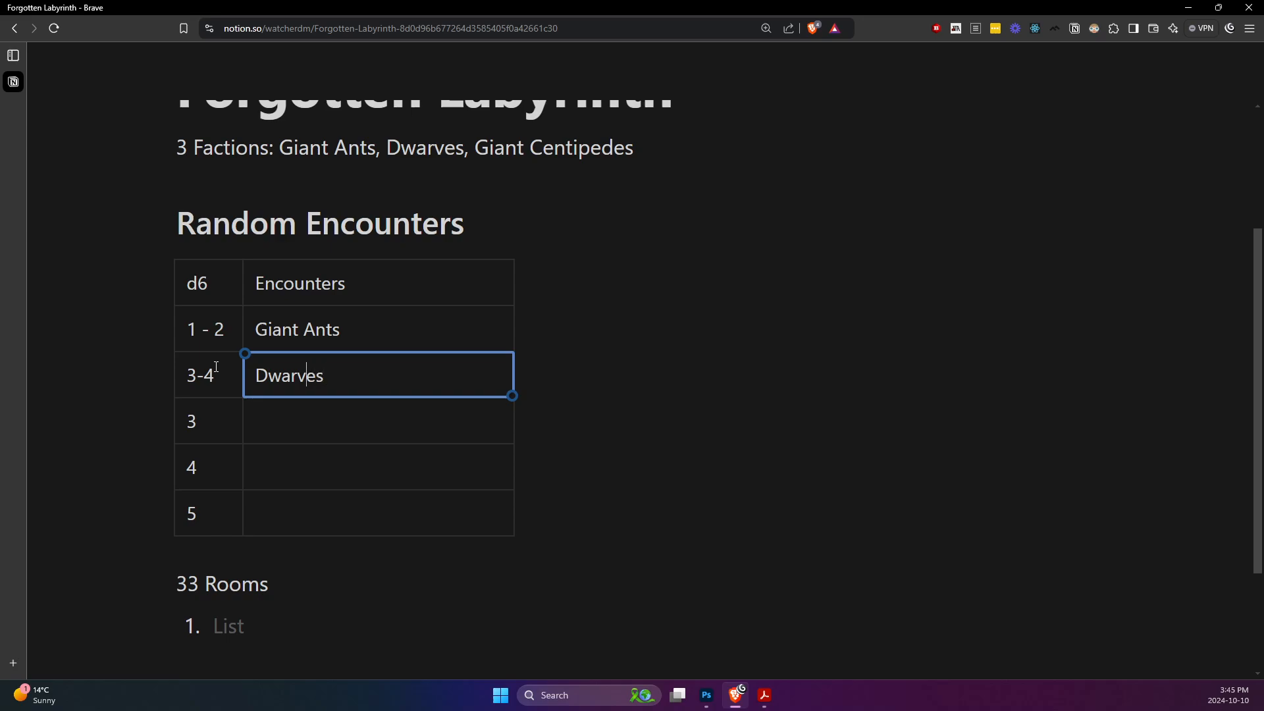
key("alt+Left")
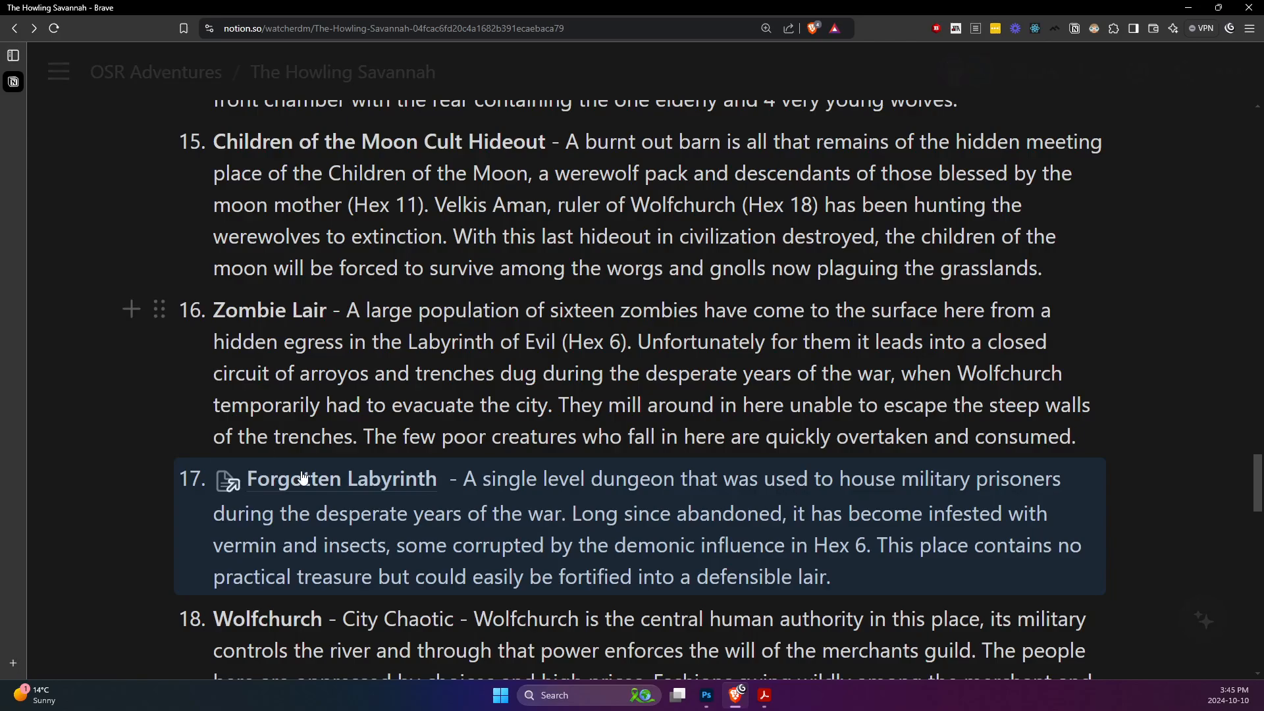
- Reopen the Forgotten Labyrinth page and add spaces around the hyphen in the Dwarves range so it reads "3 - 4"
left_click(346, 476)
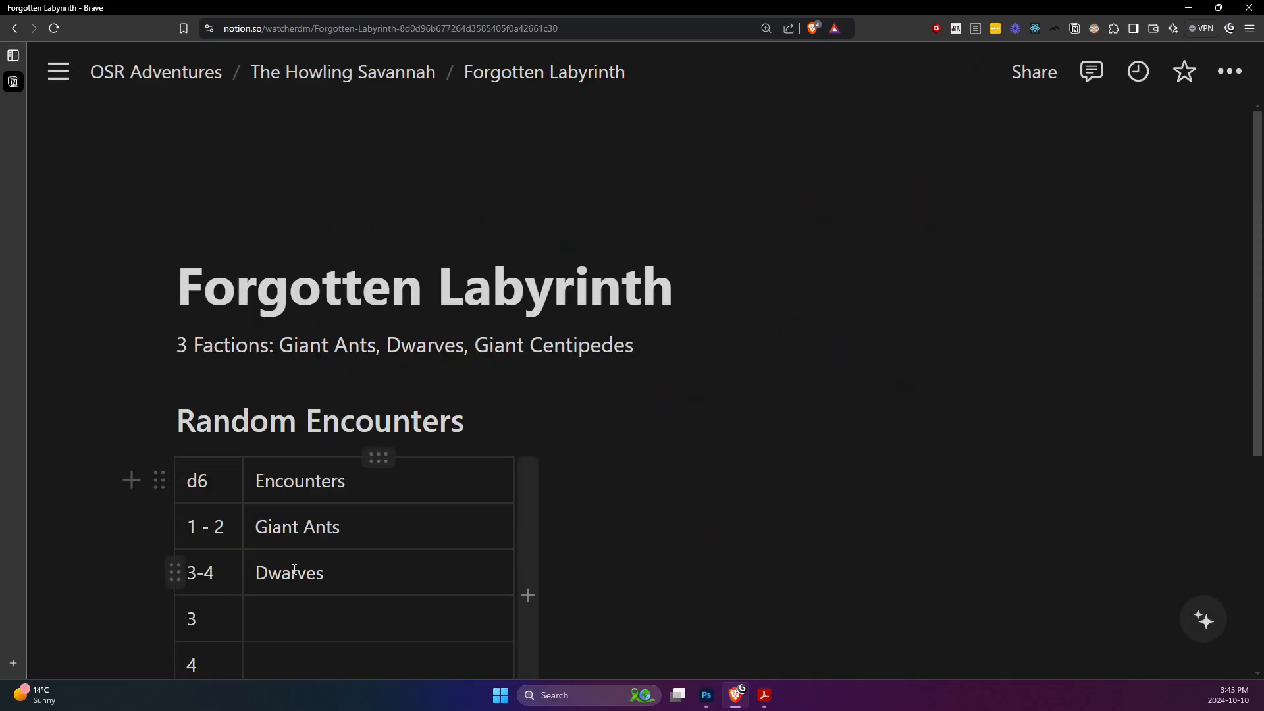
left_click(238, 557)
key("Left")
key("Left")
key("Right")
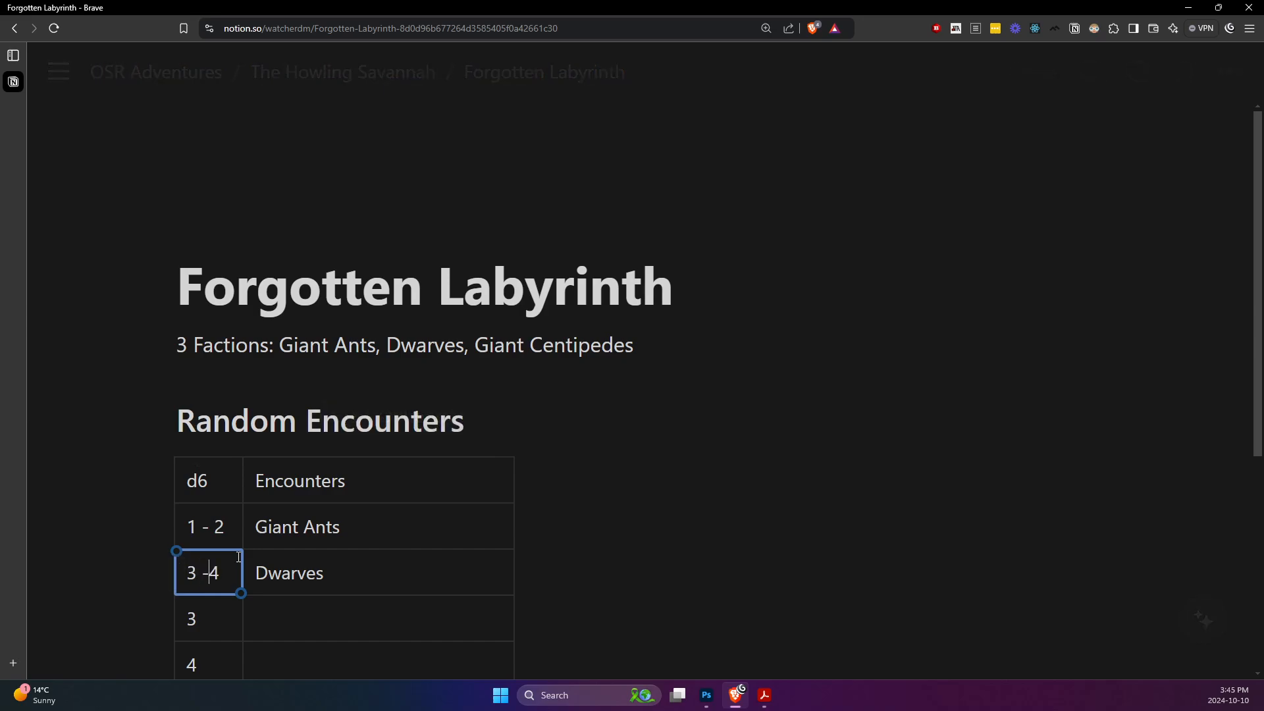
key("Right")
key("Left")
- Renumber the encounter row below Dwarves as 5 and enter "Giant Centipedes" beside it
key("Down")
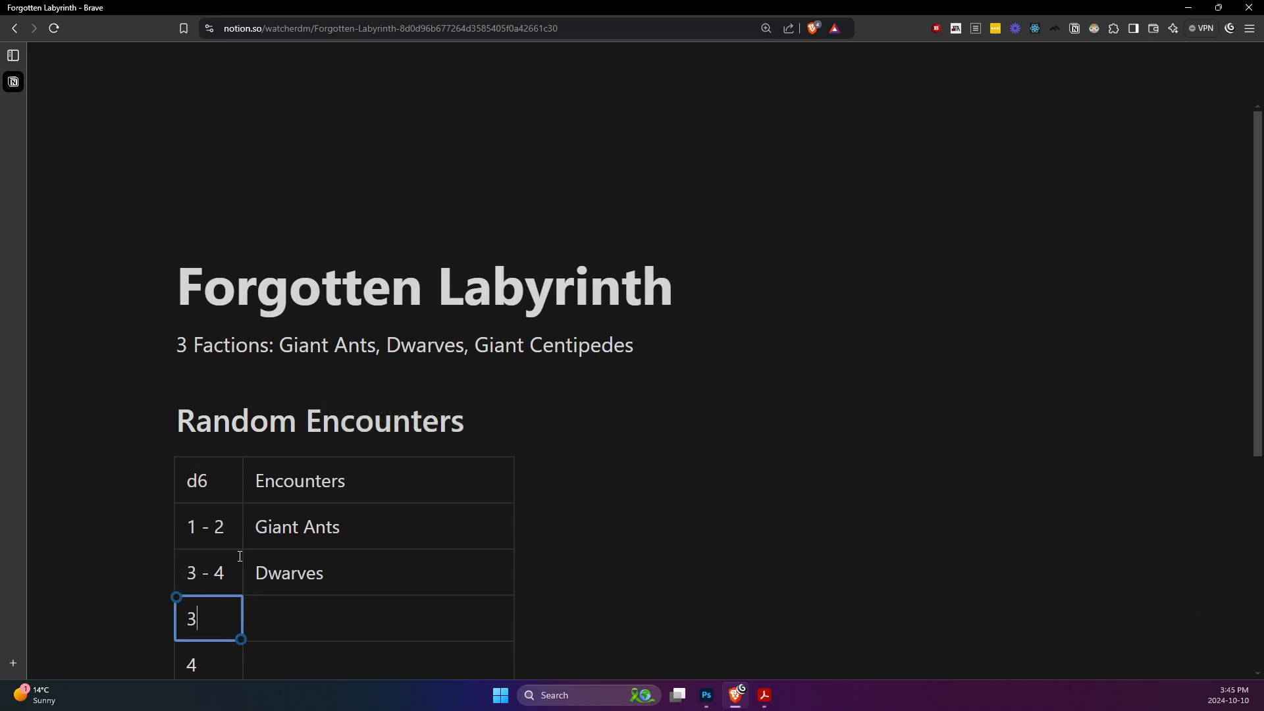
key("BackSpace")
type("5")
key("Tab")
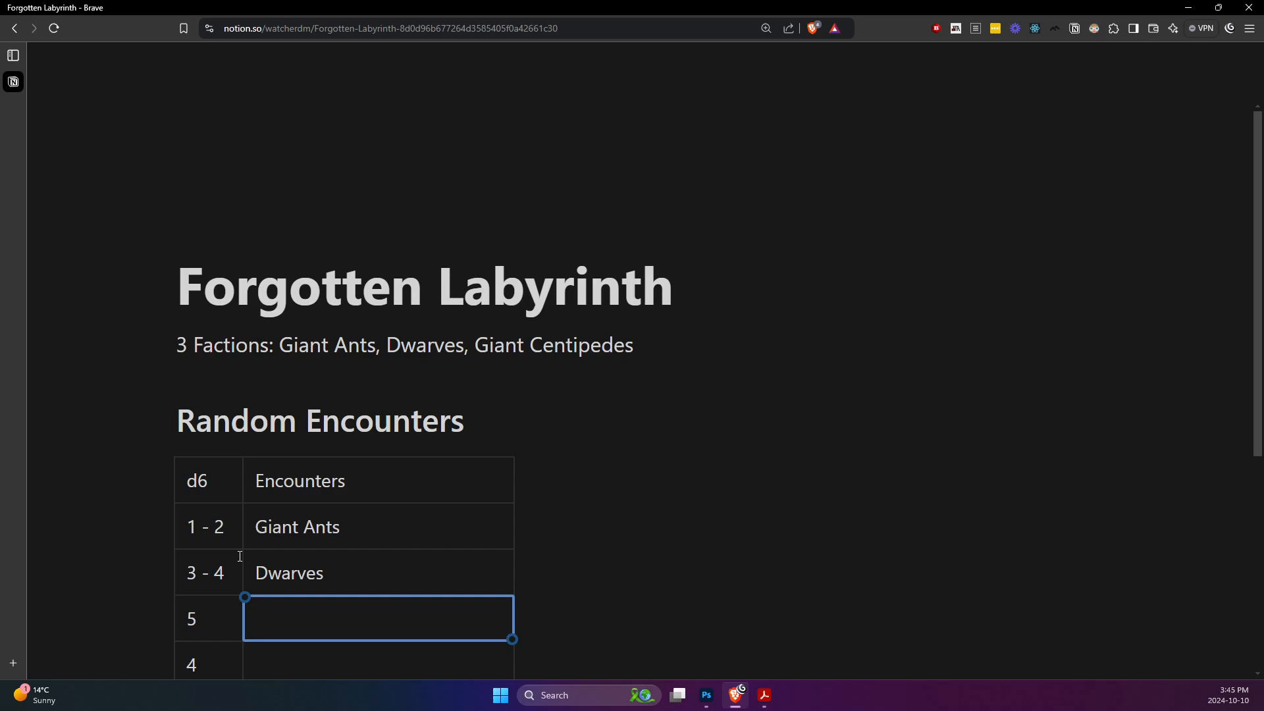
type("Giant Centipe")
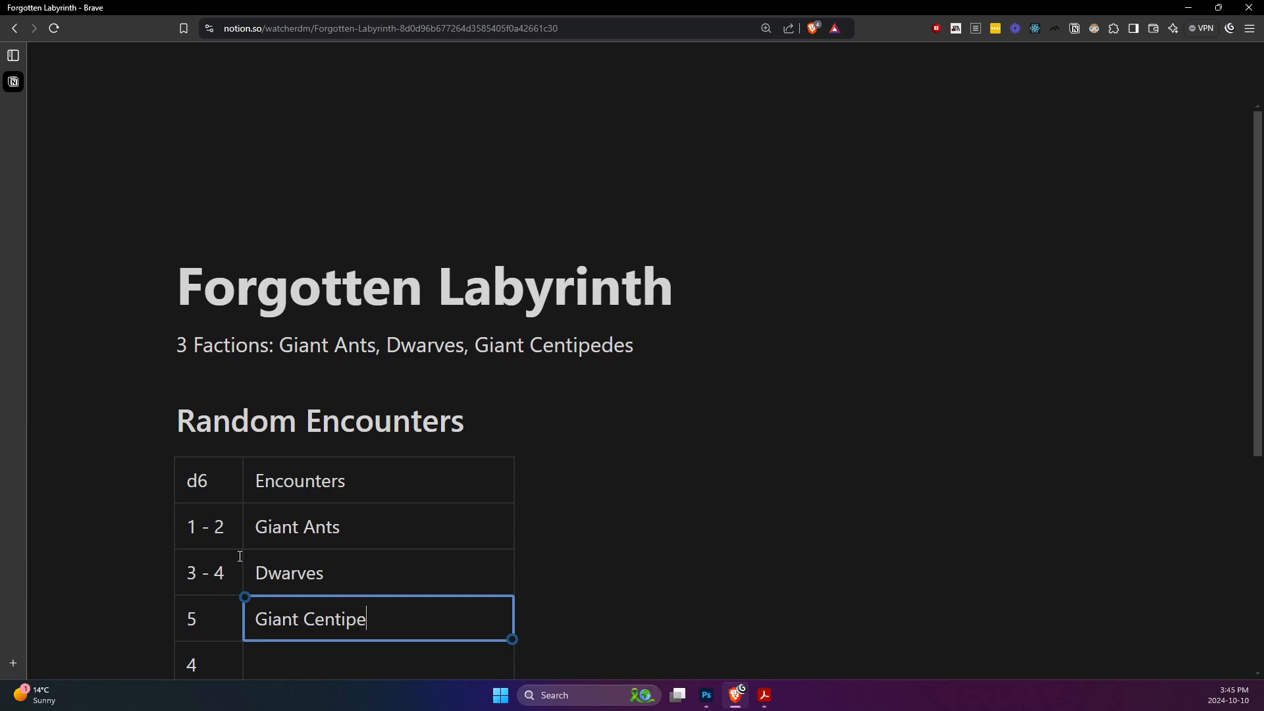
type("des")
- Renumber the encounter row below Giant Centipedes as 6 and delete the leftover row beneath it
key("Down")
key("Left")
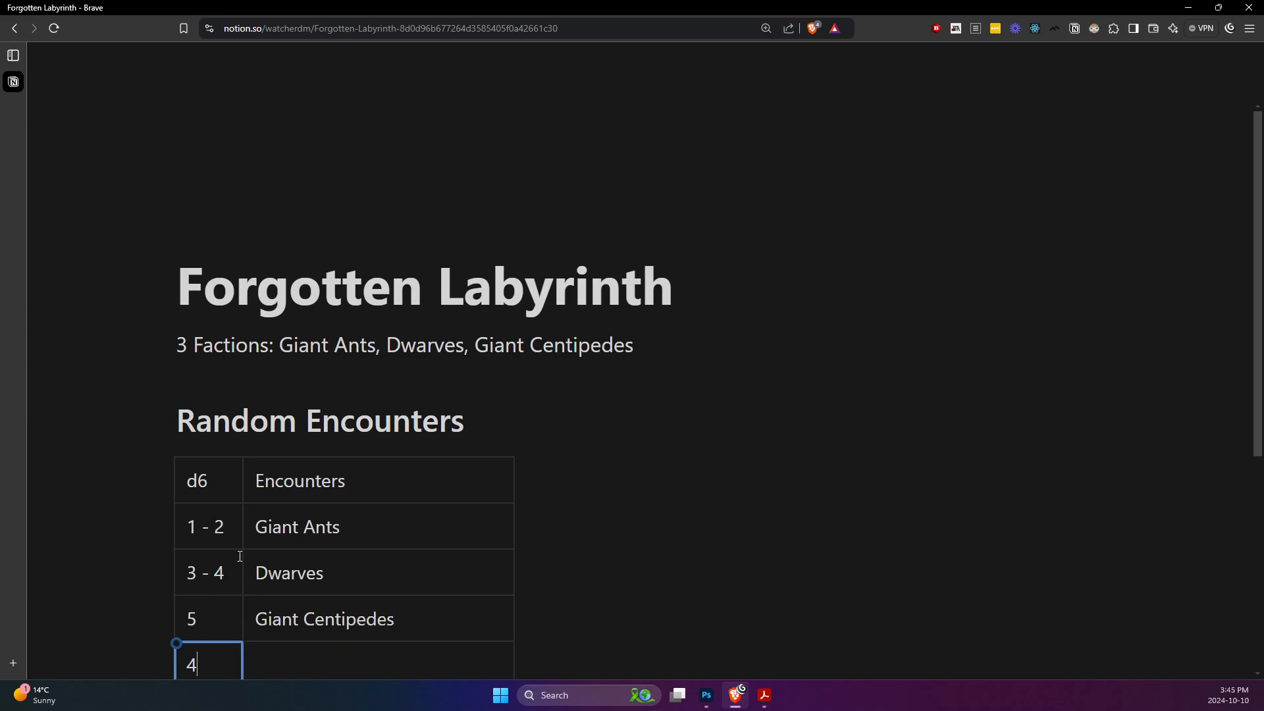
key("BackSpace")
type("6")
scroll(592, 263, "down", 2)
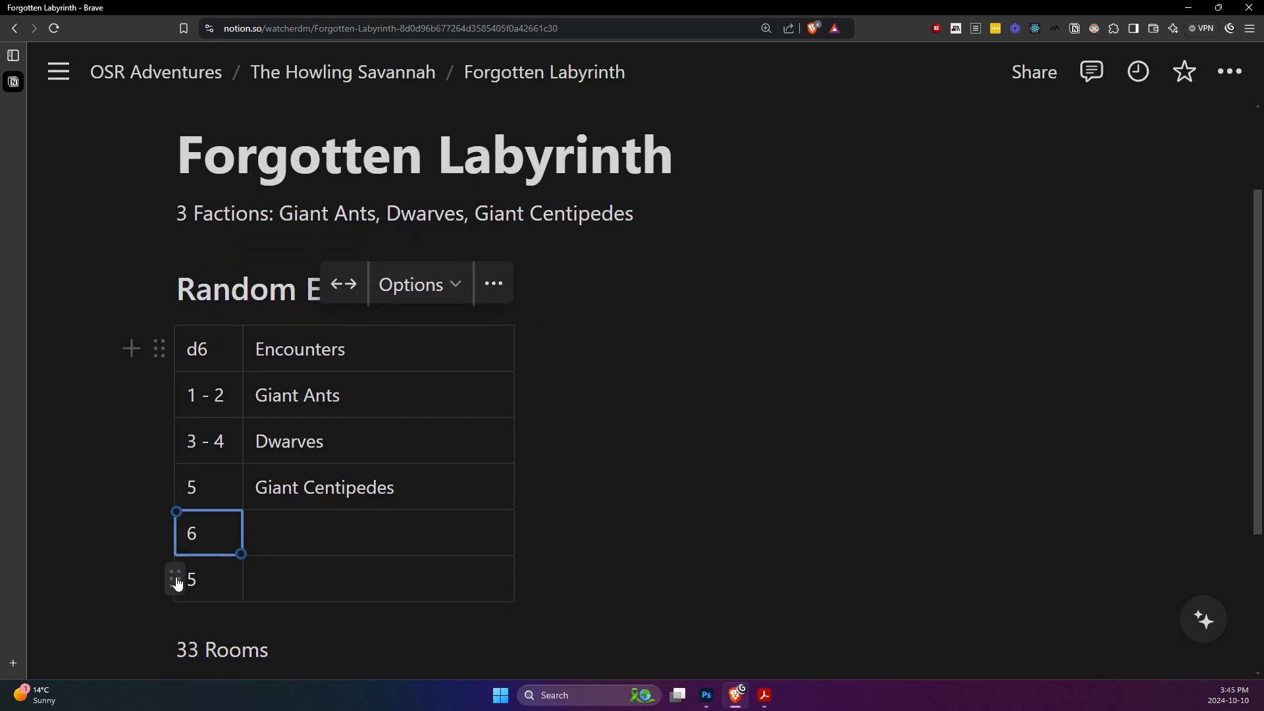
left_click(175, 577)
left_click(175, 577)
left_click(249, 481)
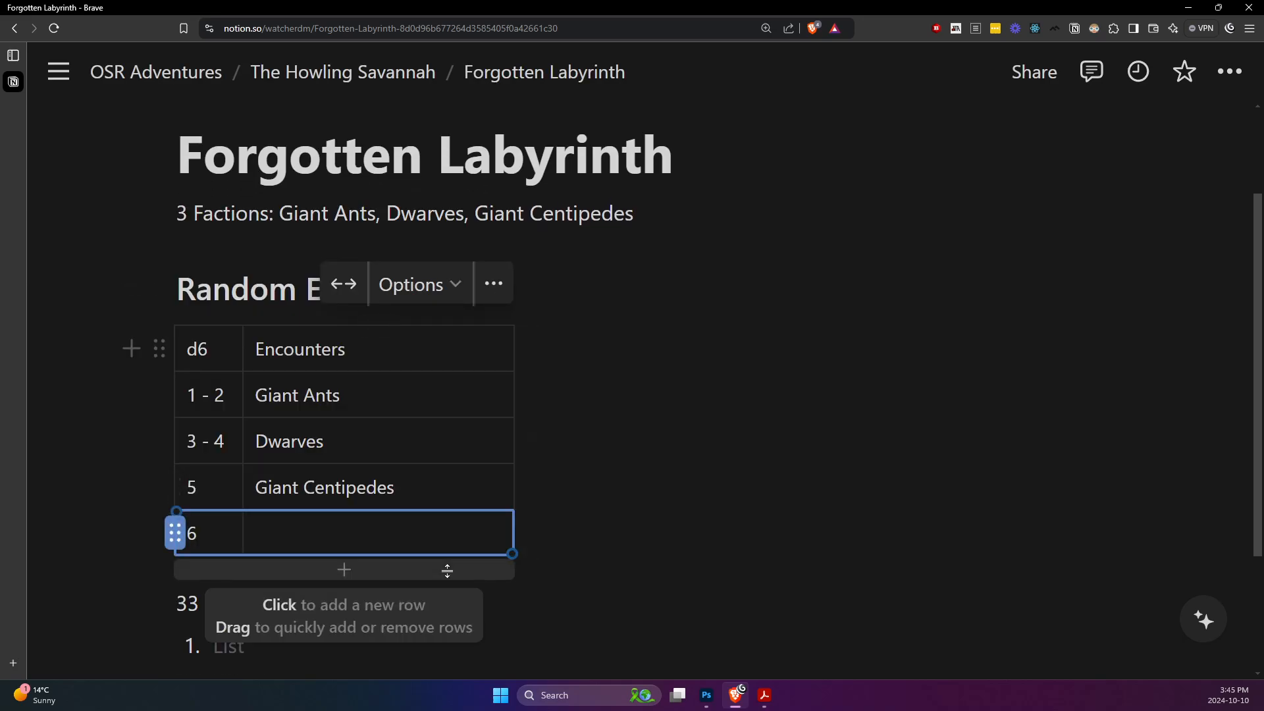
- Consult the monster level lists in the Sandbox Generator PDF and enter "Moth-men" as encounter 6 in the Notion table
left_click(764, 694)
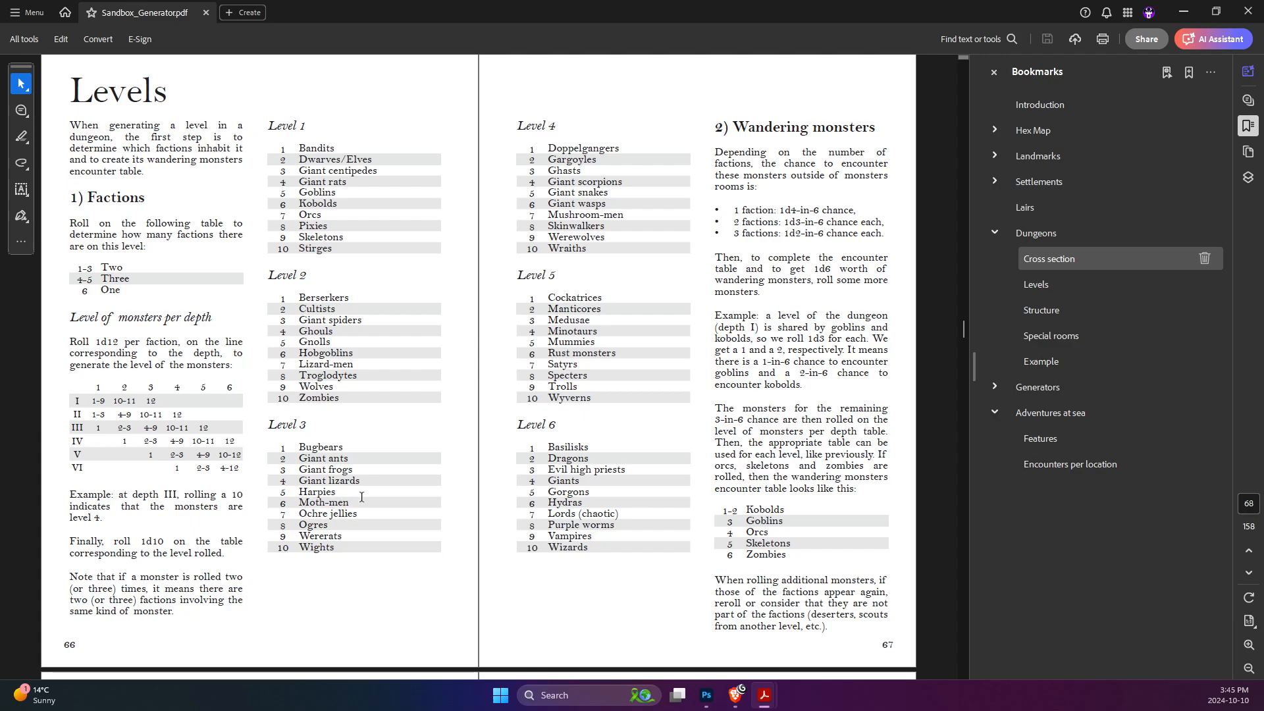
key("alt+Tab")
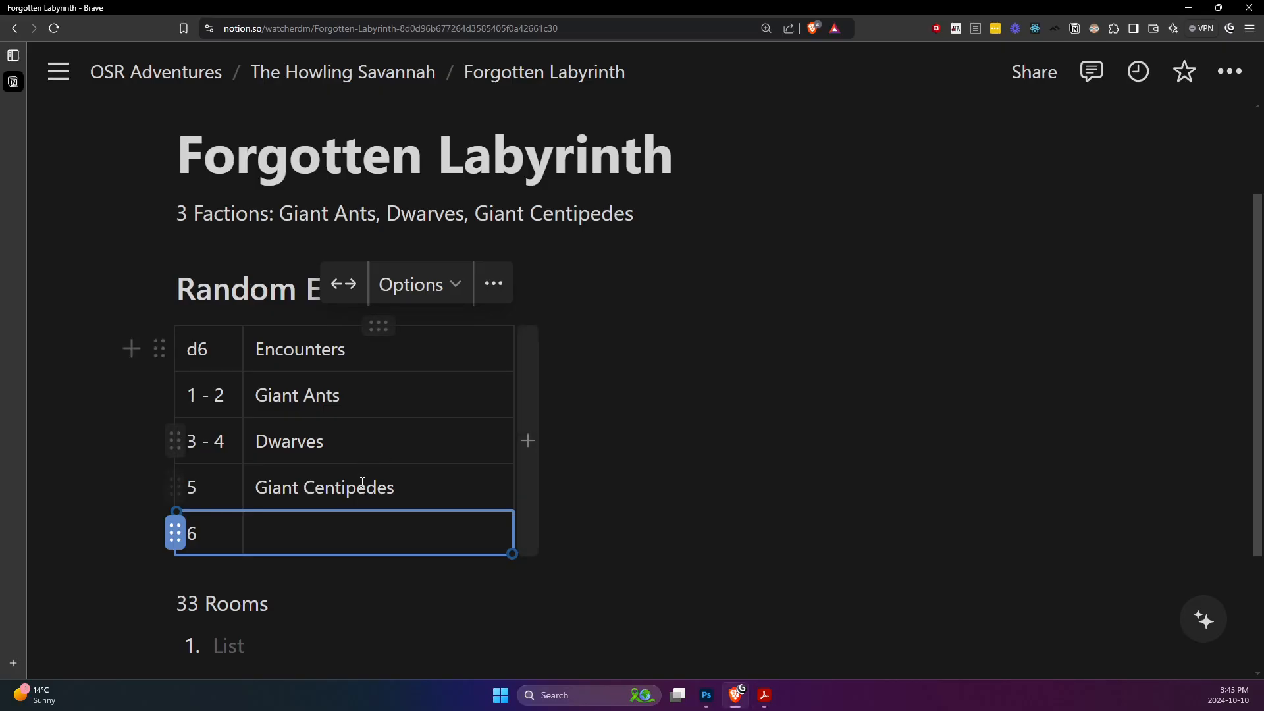
left_click(347, 538)
type("Mothmen")
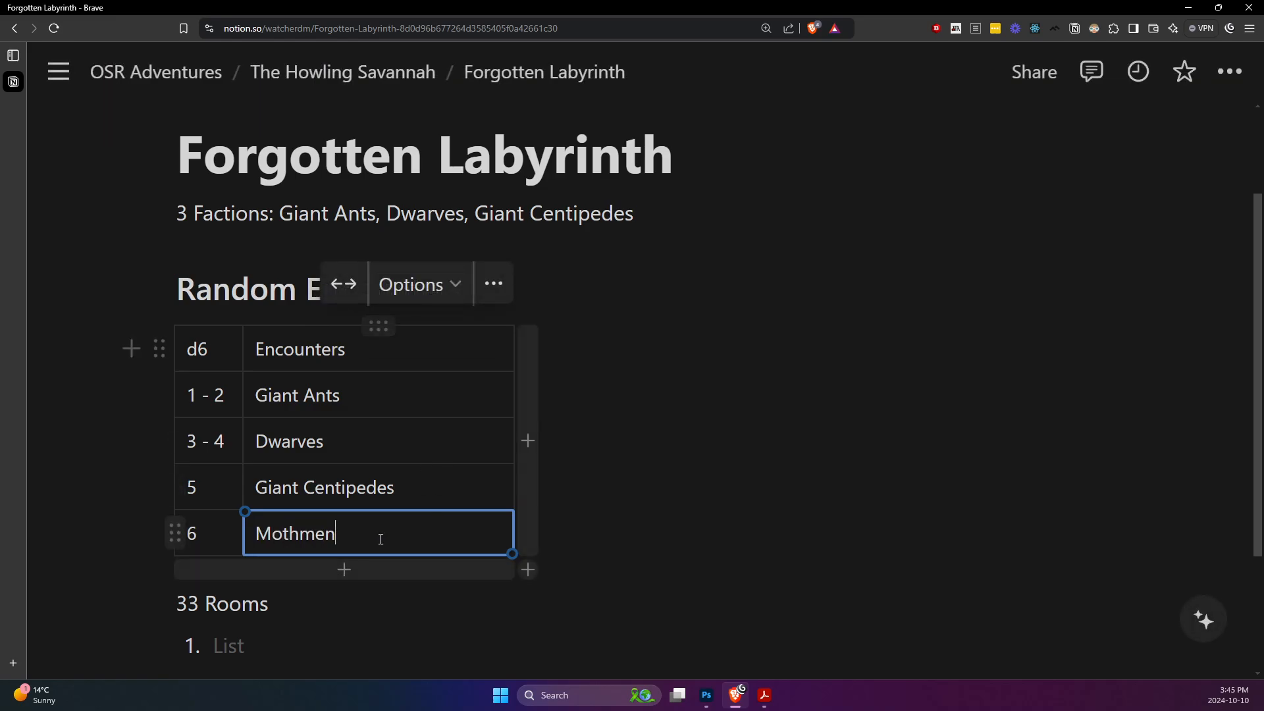
key("alt+Tab")
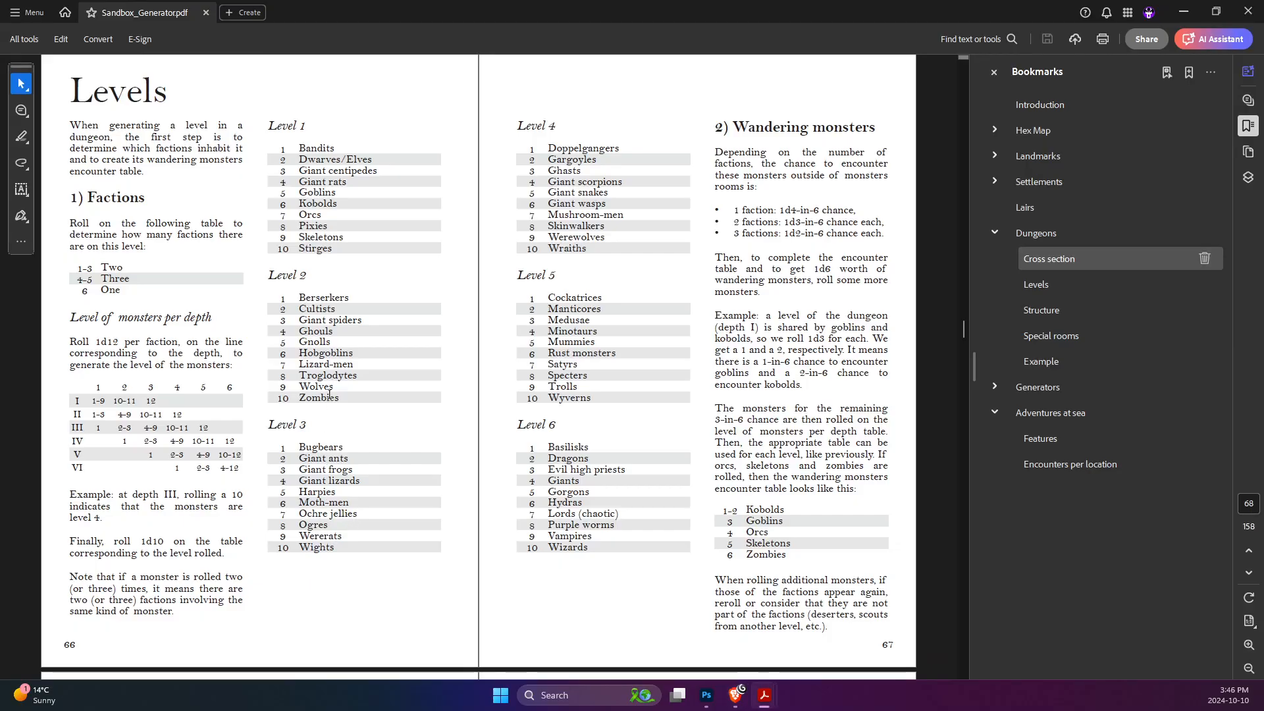
key("alt+Tab")
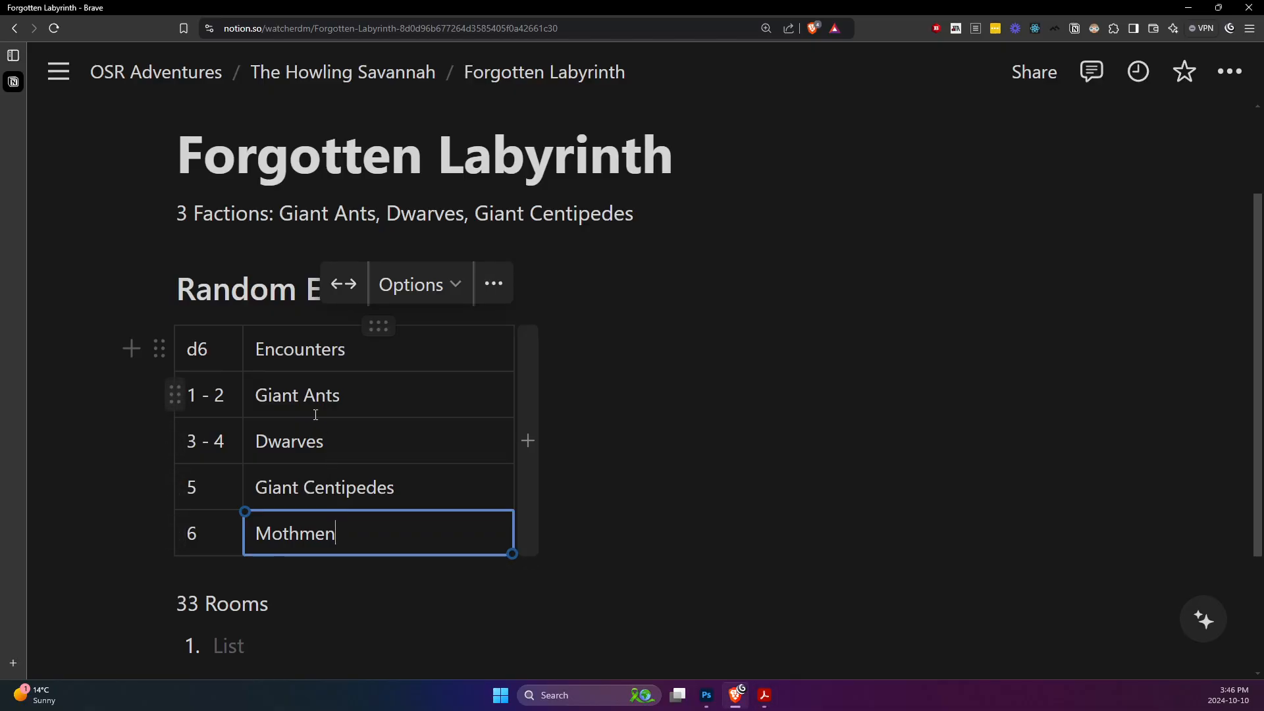
type("-")
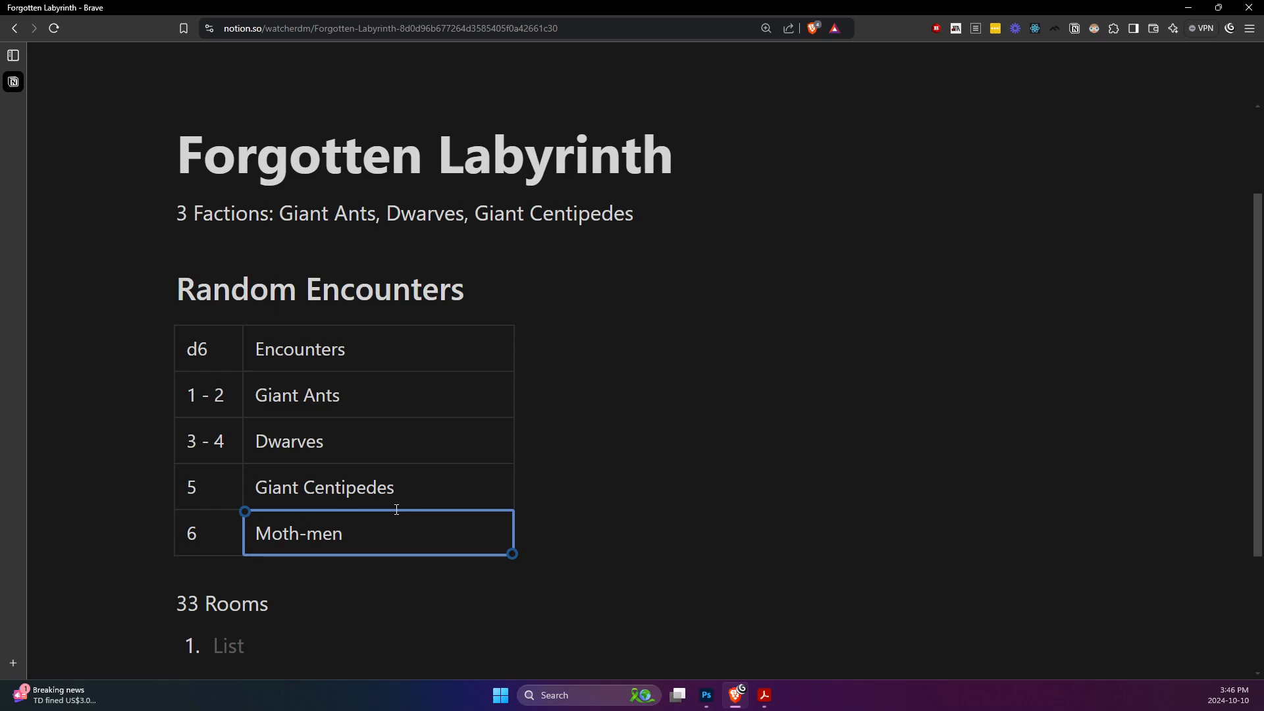
- Narrow the Encounters column and move the "33 Rooms" line directly beneath the factions line
scroll(454, 507, "up", 1)
scroll(493, 517, "down", 2)
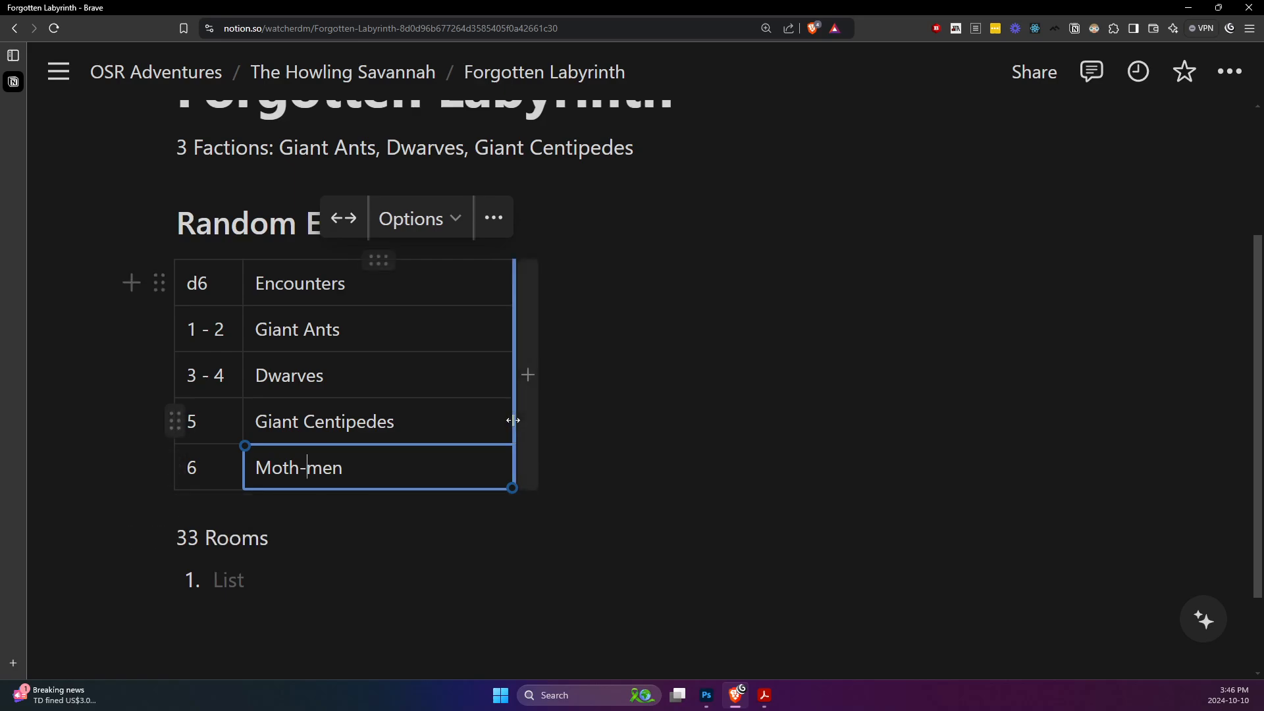
left_click_drag(505, 421, 452, 417)
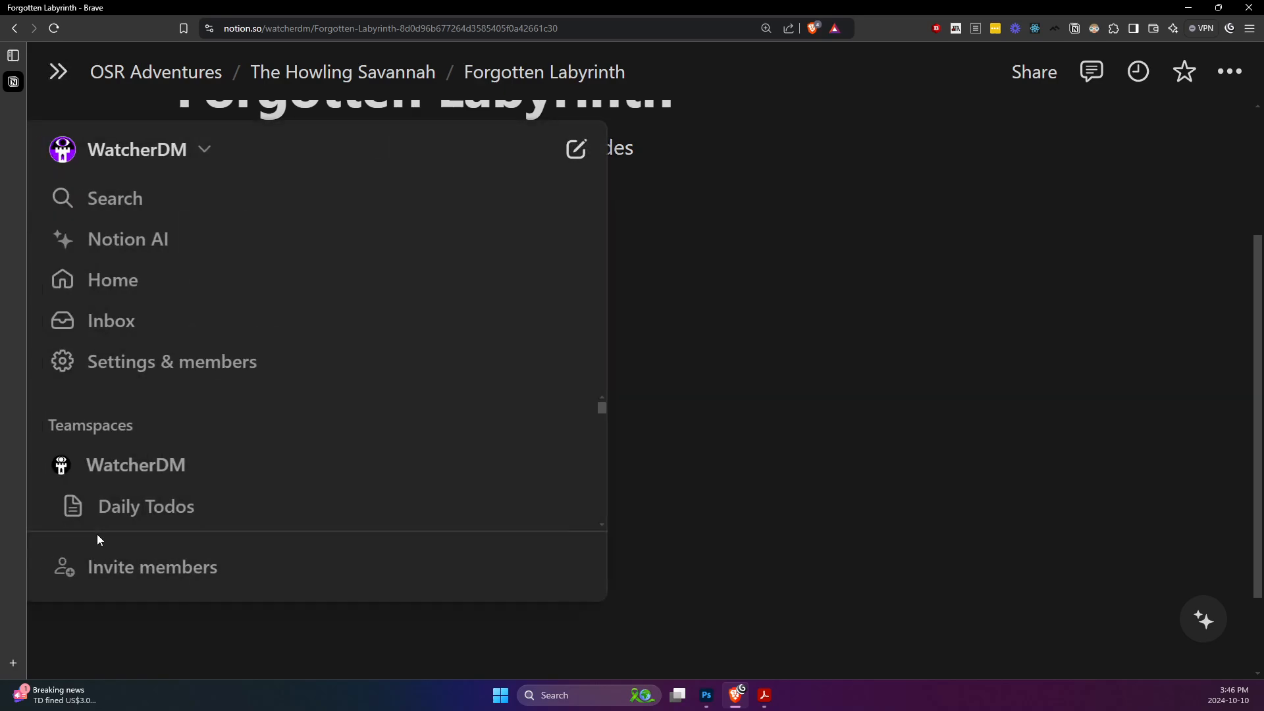
left_click_drag(160, 535, 210, 168)
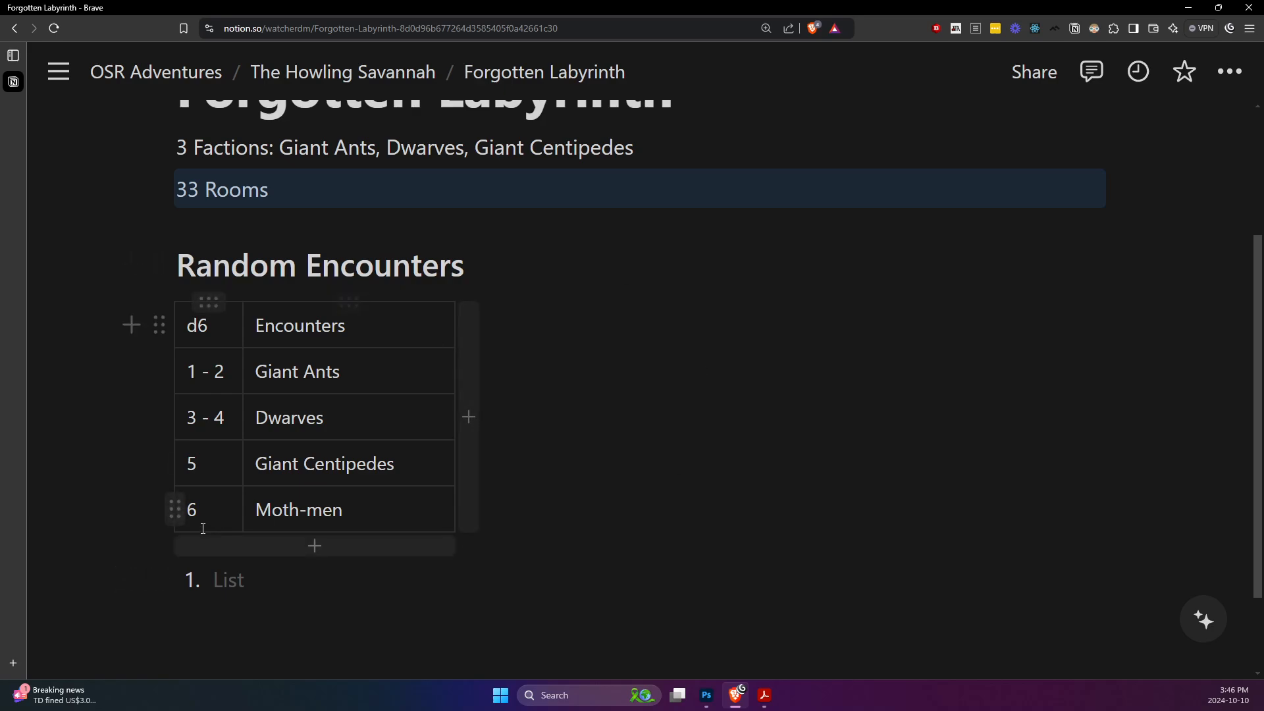
- Remove the empty numbered list below the encounter table
left_click(131, 579)
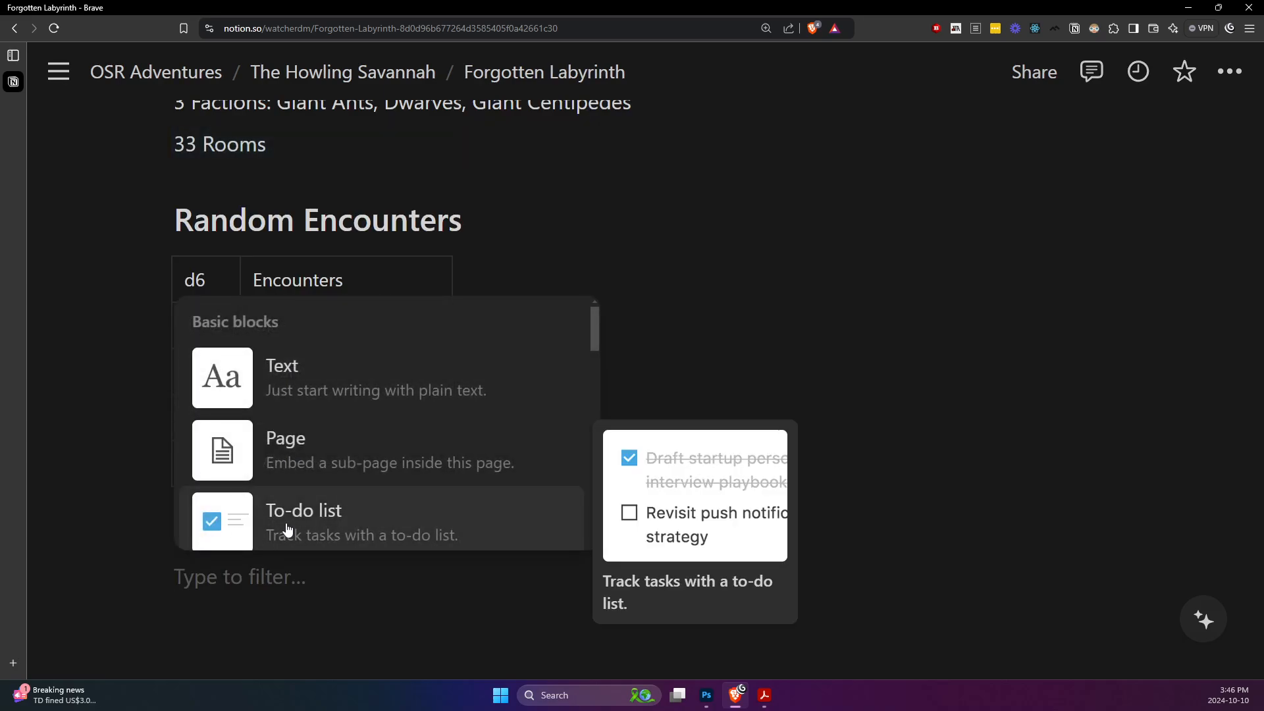
left_click(297, 588)
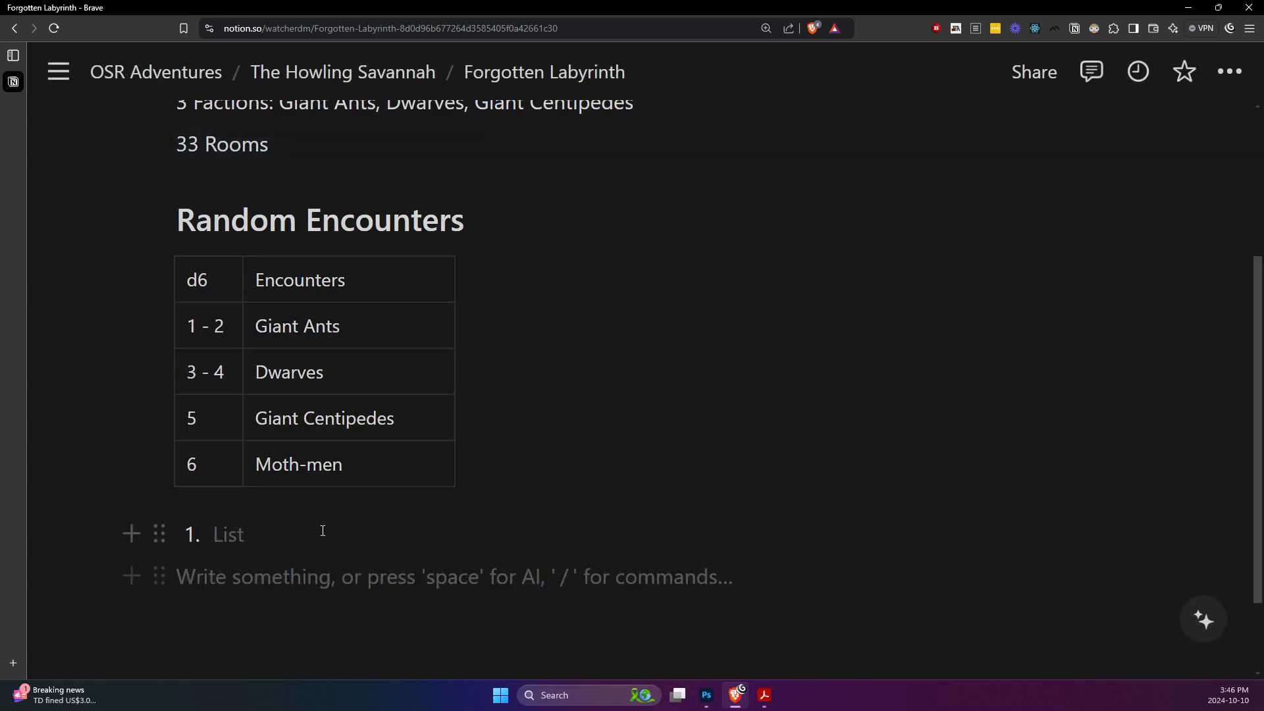
key("BackSpace")
key("BackSpace")
key("BackSpace")
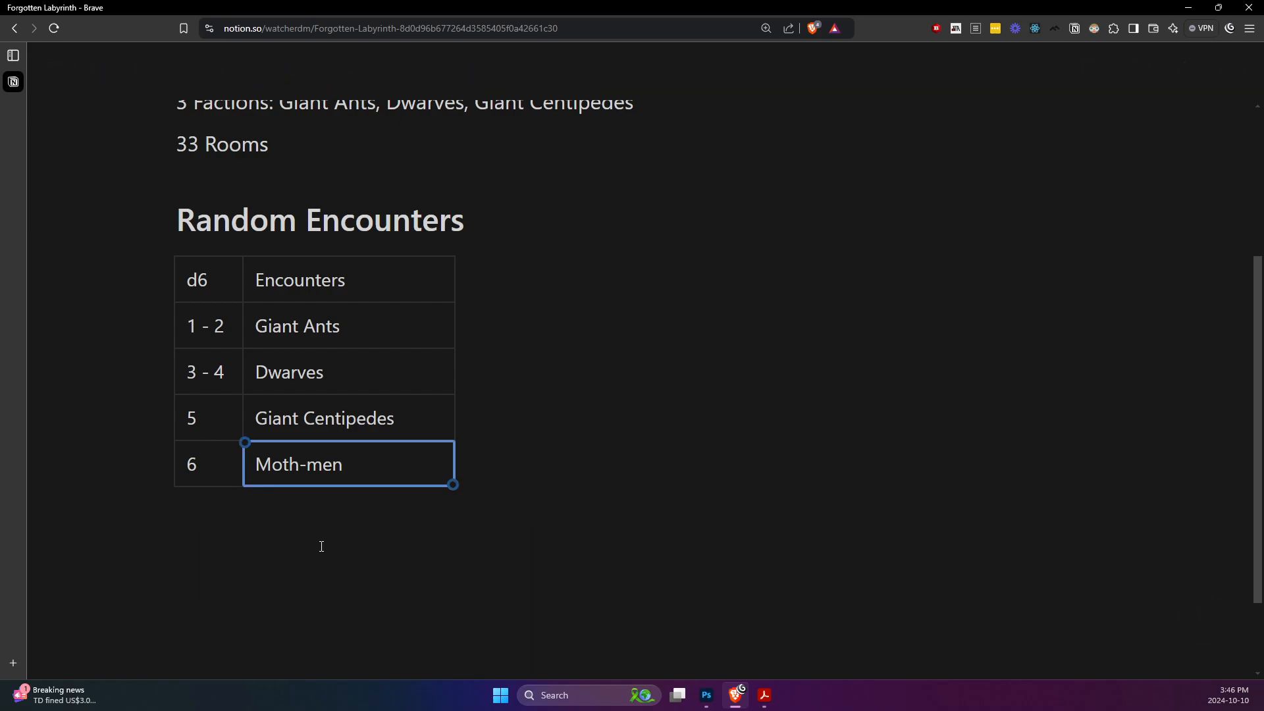
- Add a second-level heading "Room Keys" below the encounter table and start a numbered list under it
left_click(322, 547)
type("## ")
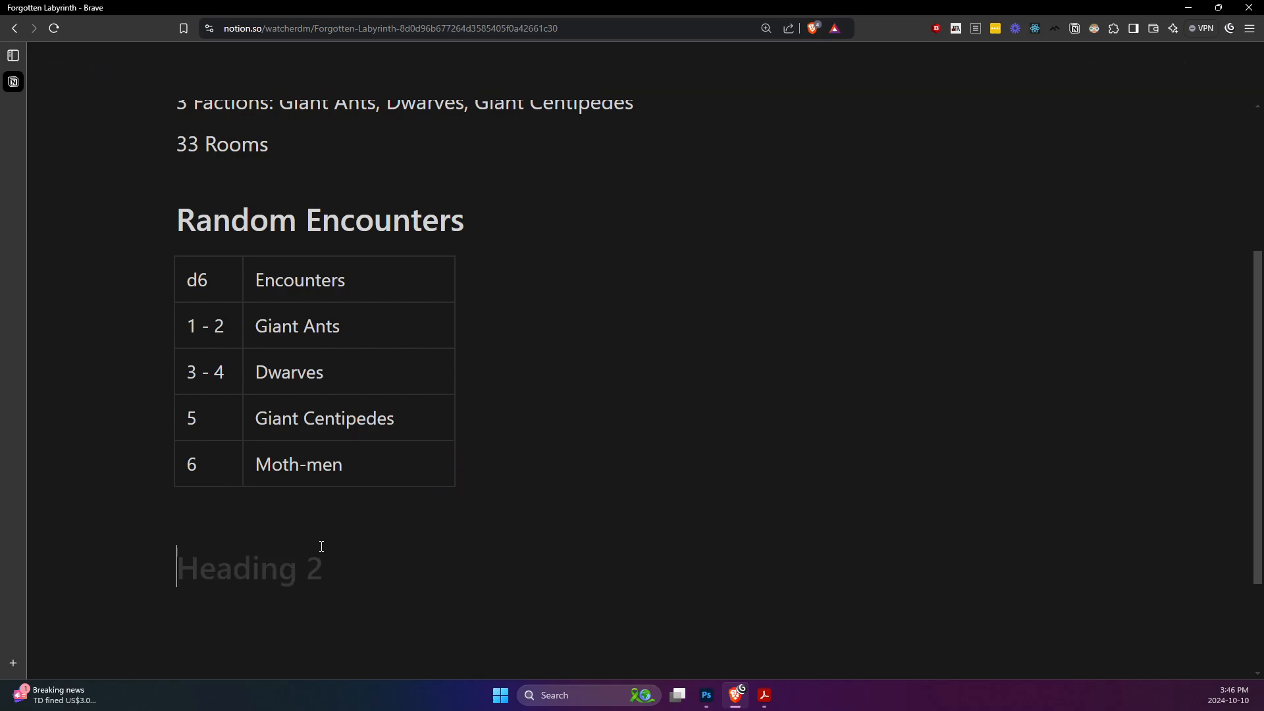
type("Room Keys")
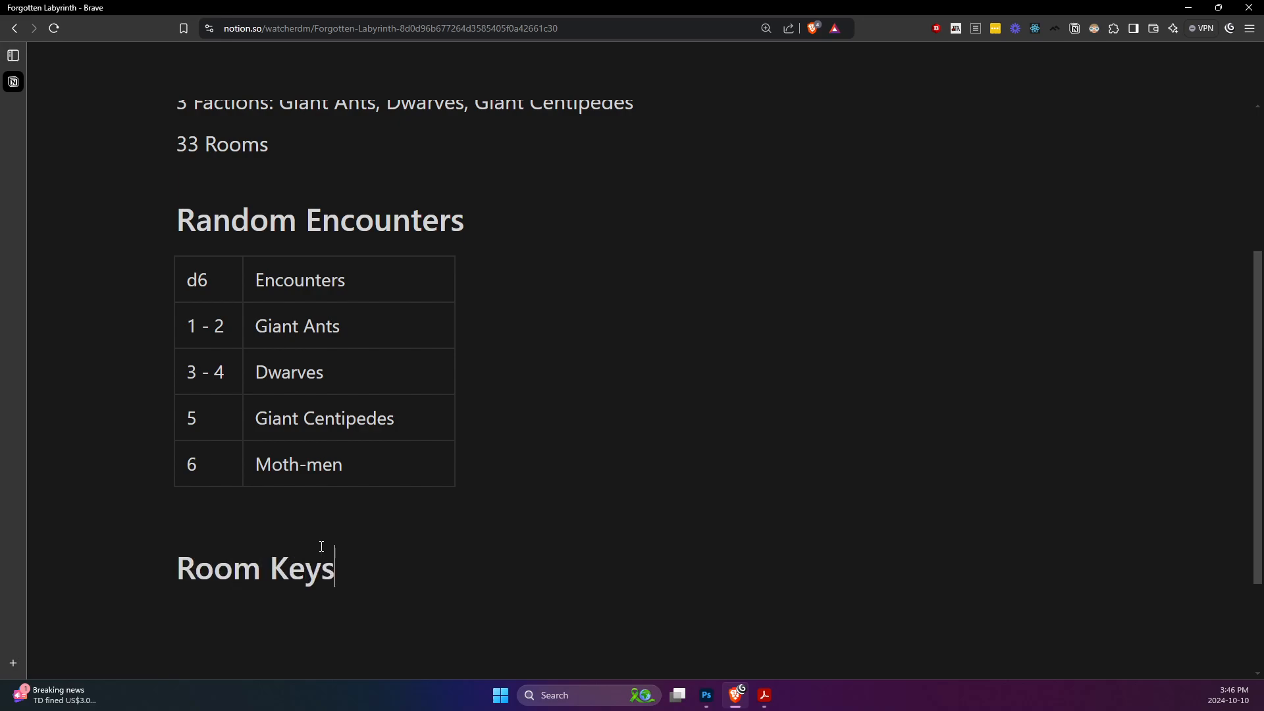
key("Return")
type("1.")
- Move the Room Keys heading and its numbered list into a second column beside the encounter table
left_click_drag(101, 566, 310, 643)
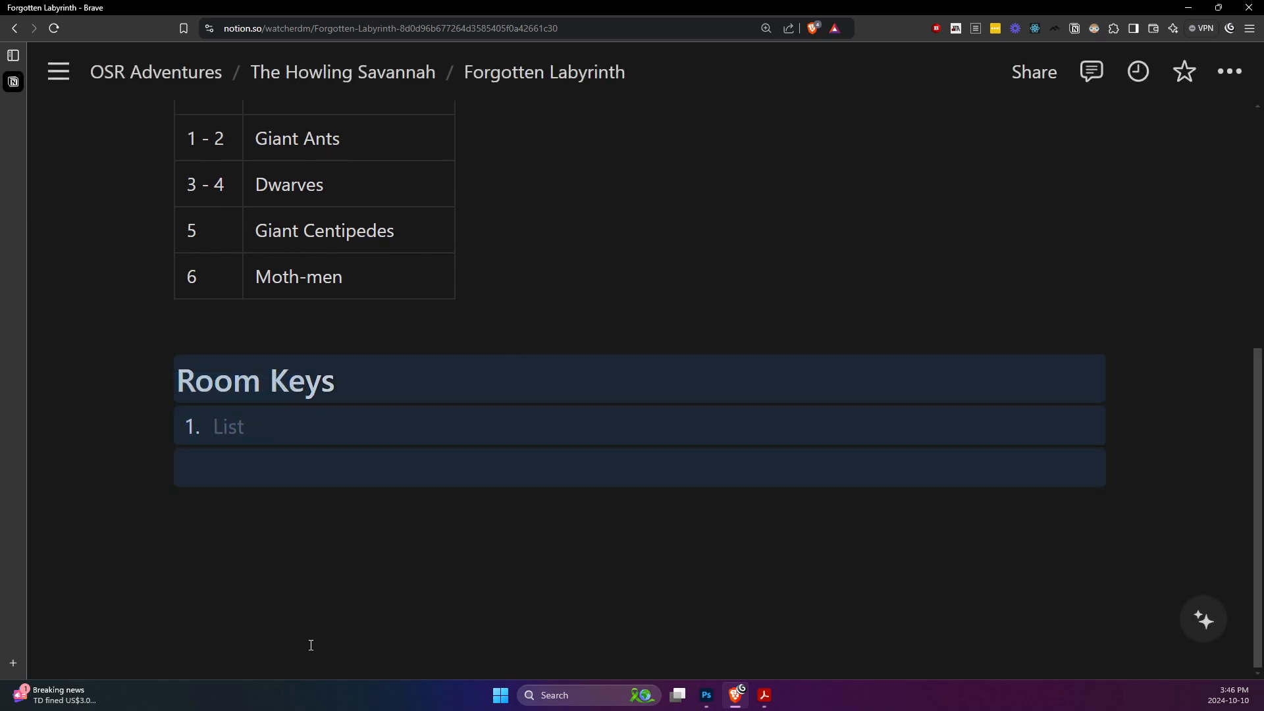
left_click_drag(160, 379, 682, 164)
scroll(661, 283, "up", 2)
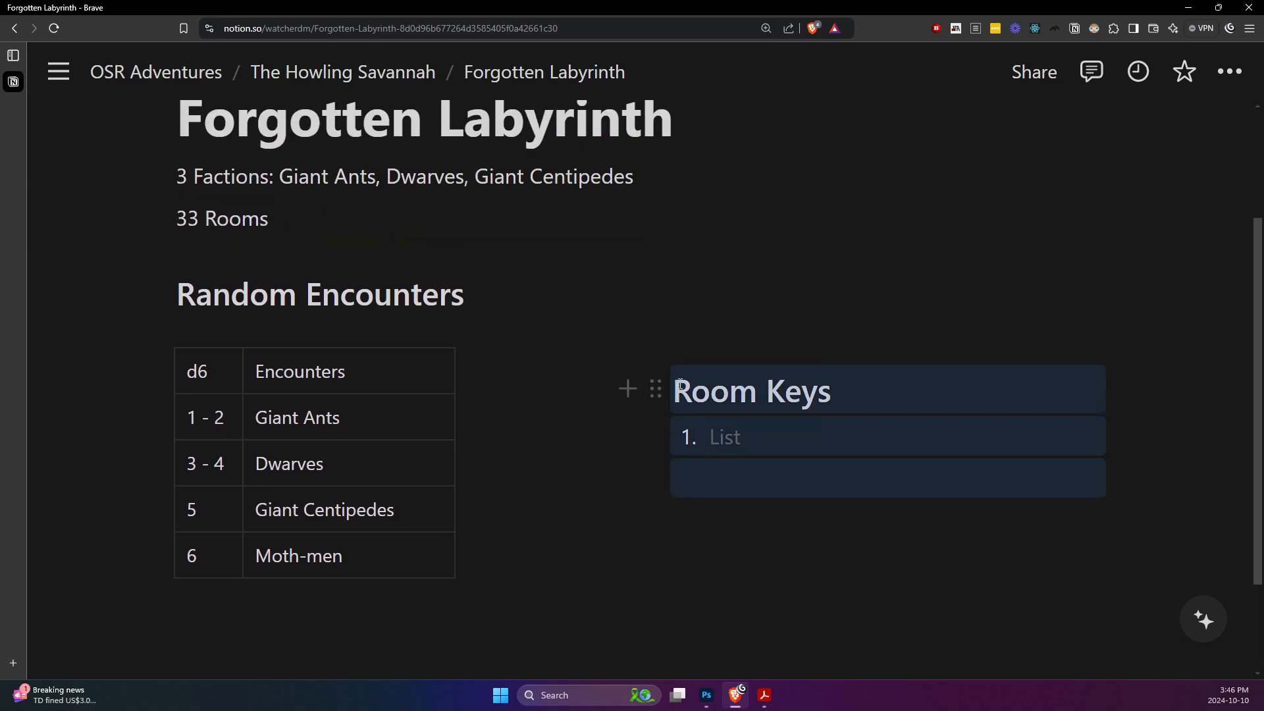
- Move the Random Encounters heading into the column above its table and narrow that column to widen the Room Keys column
left_click_drag(160, 294, 168, 329)
left_click(728, 357)
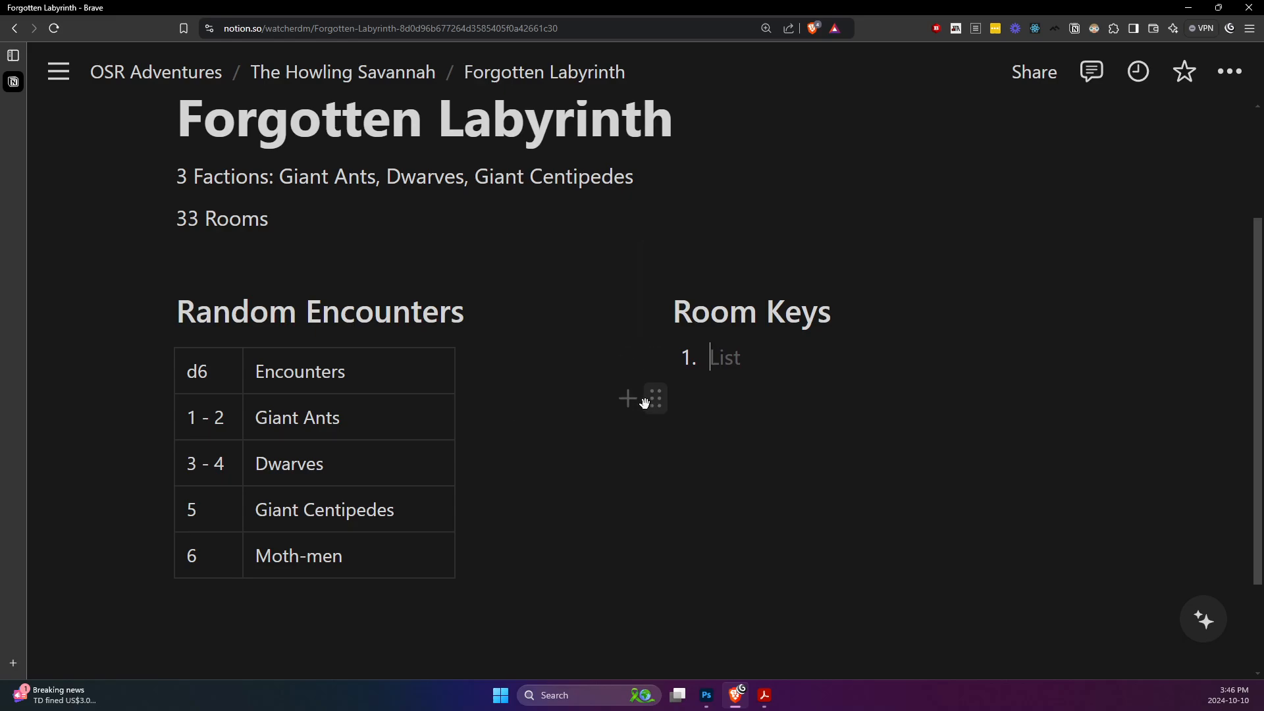
left_click_drag(641, 378, 517, 382)
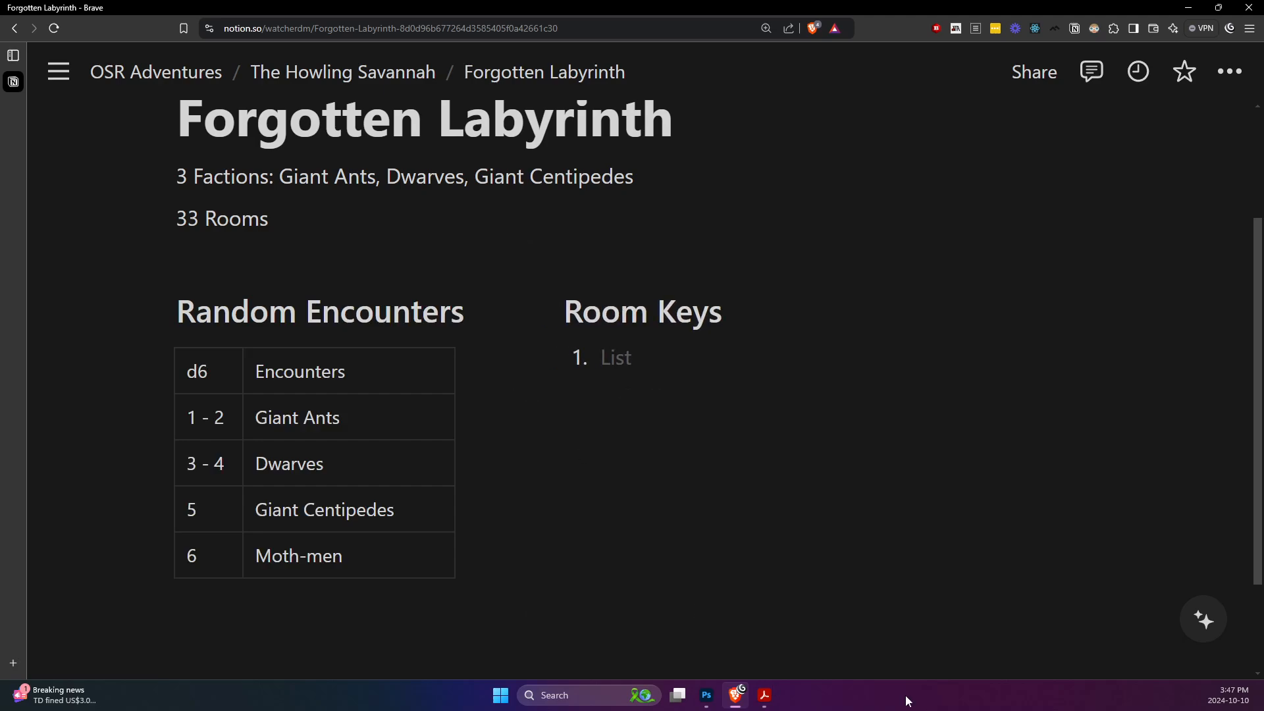
- Switch to the Sandbox Generator PDF and read the rules on faction relationships and lairs
left_click(761, 694)
scroll(735, 411, "up", 1)
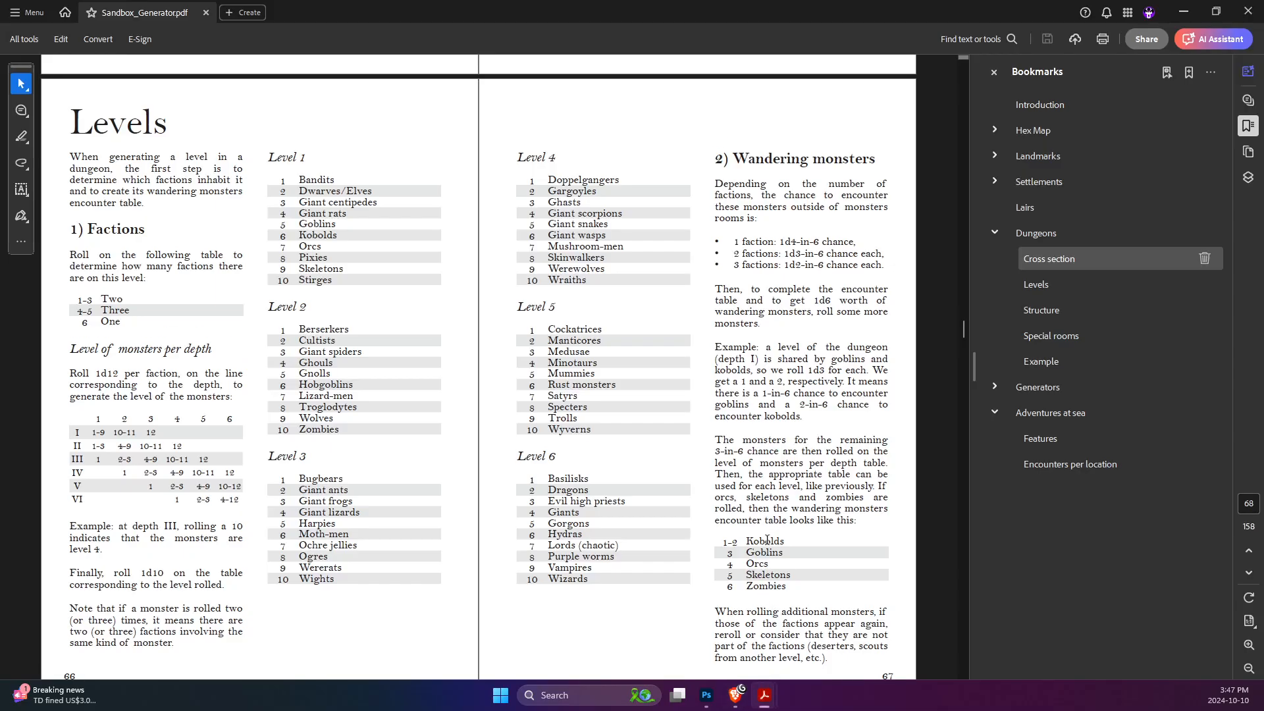
scroll(737, 357, "down", 20)
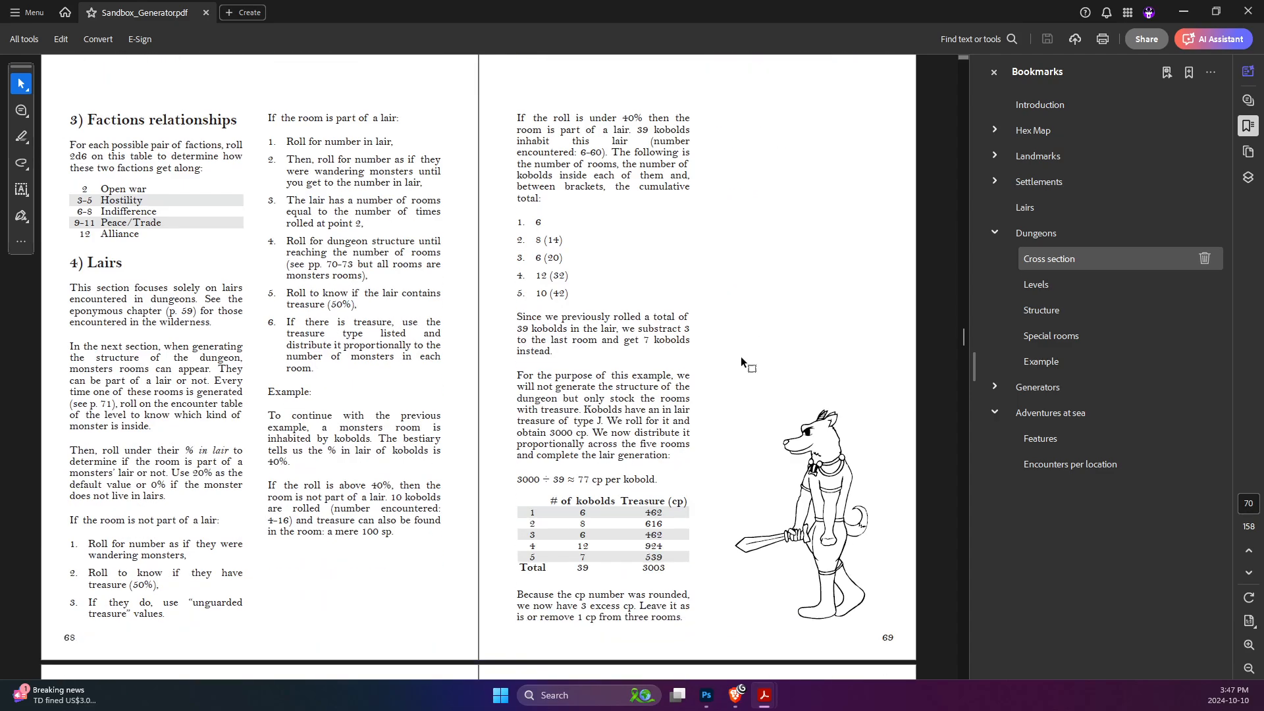
scroll(740, 357, "up", 1)
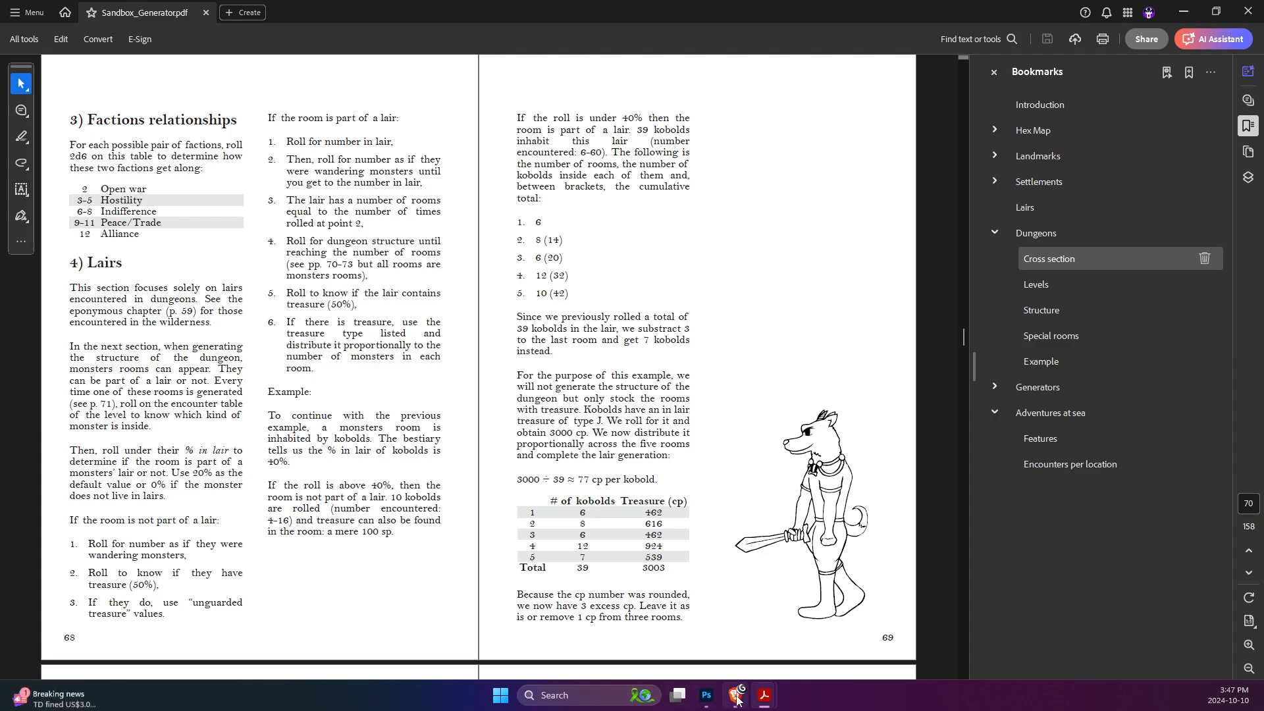
mouse_move(770, 701)
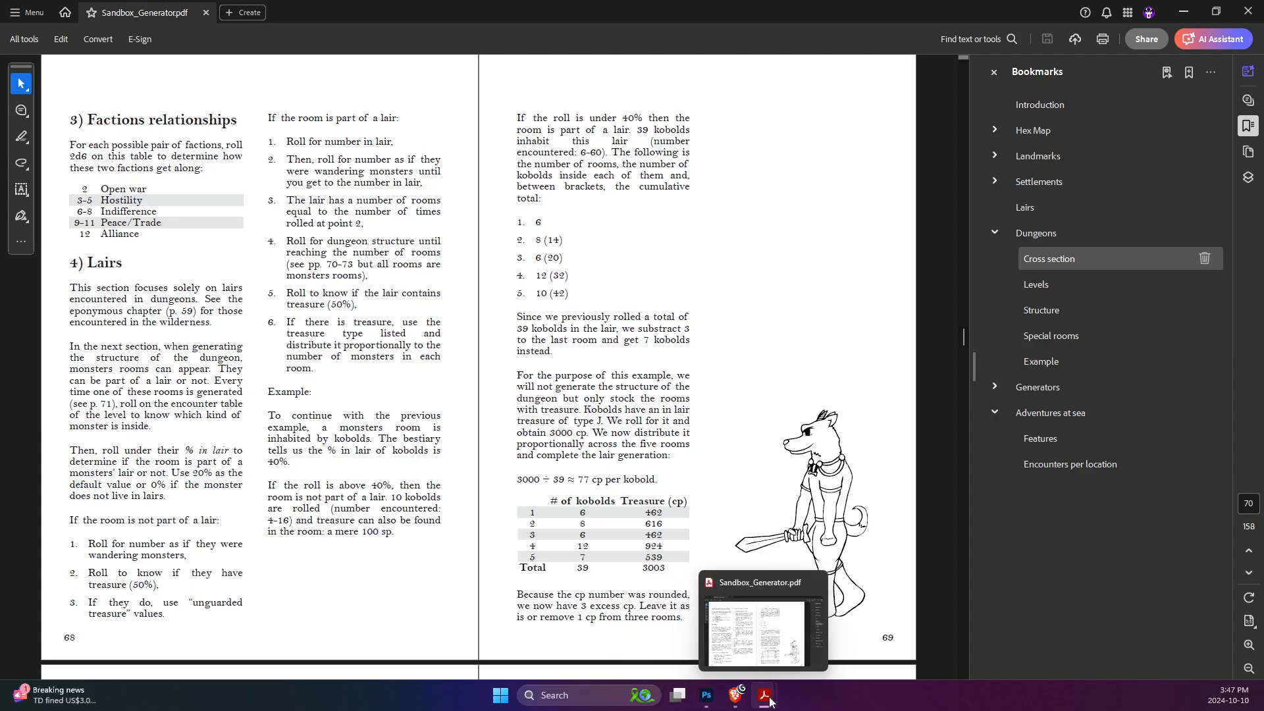
- Return to the Forgotten Labyrinth page in Notion and start an empty text line below the encounter table
left_click(736, 695)
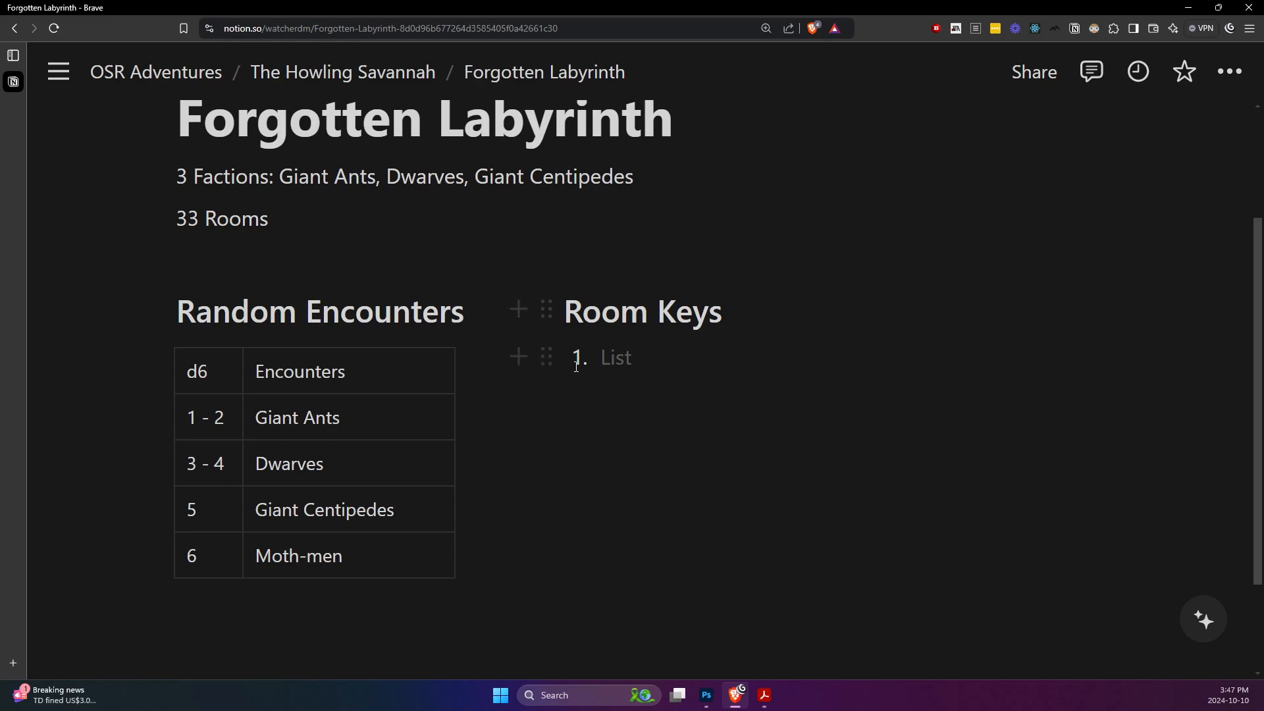
scroll(344, 559, "down", 2)
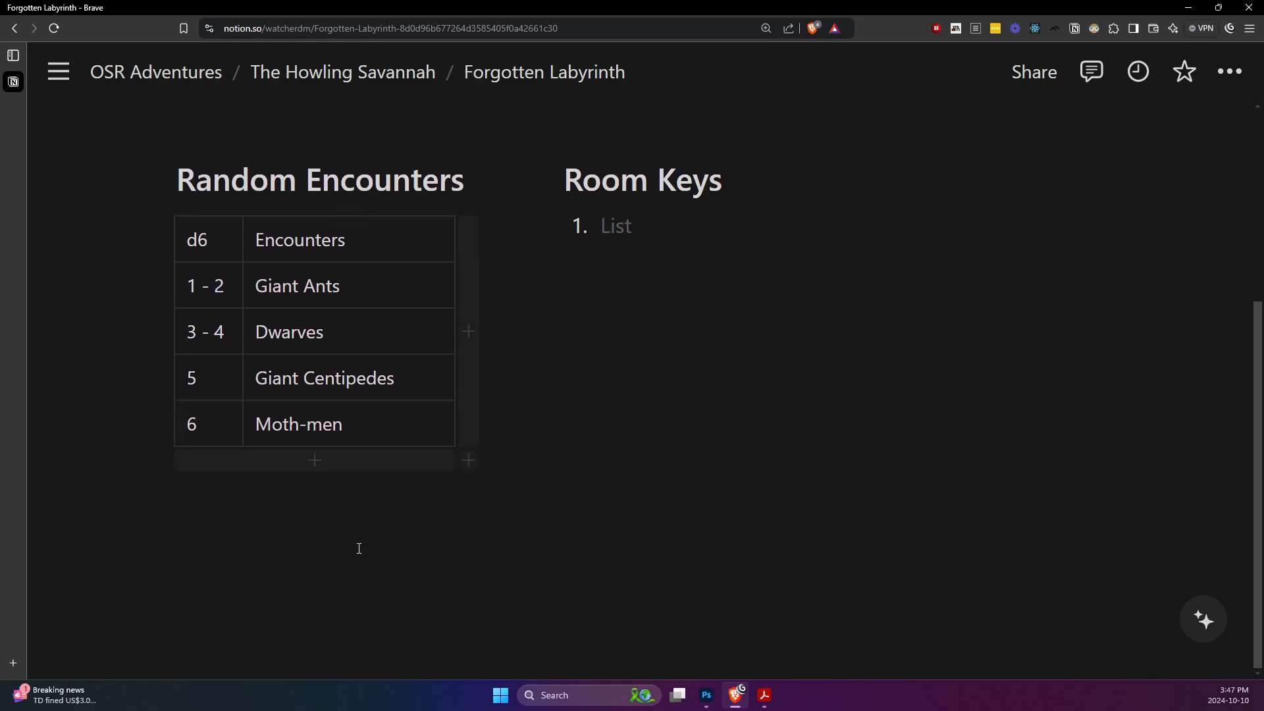
scroll(358, 547, "up", 1)
scroll(359, 545, "down", 1)
left_click(391, 502)
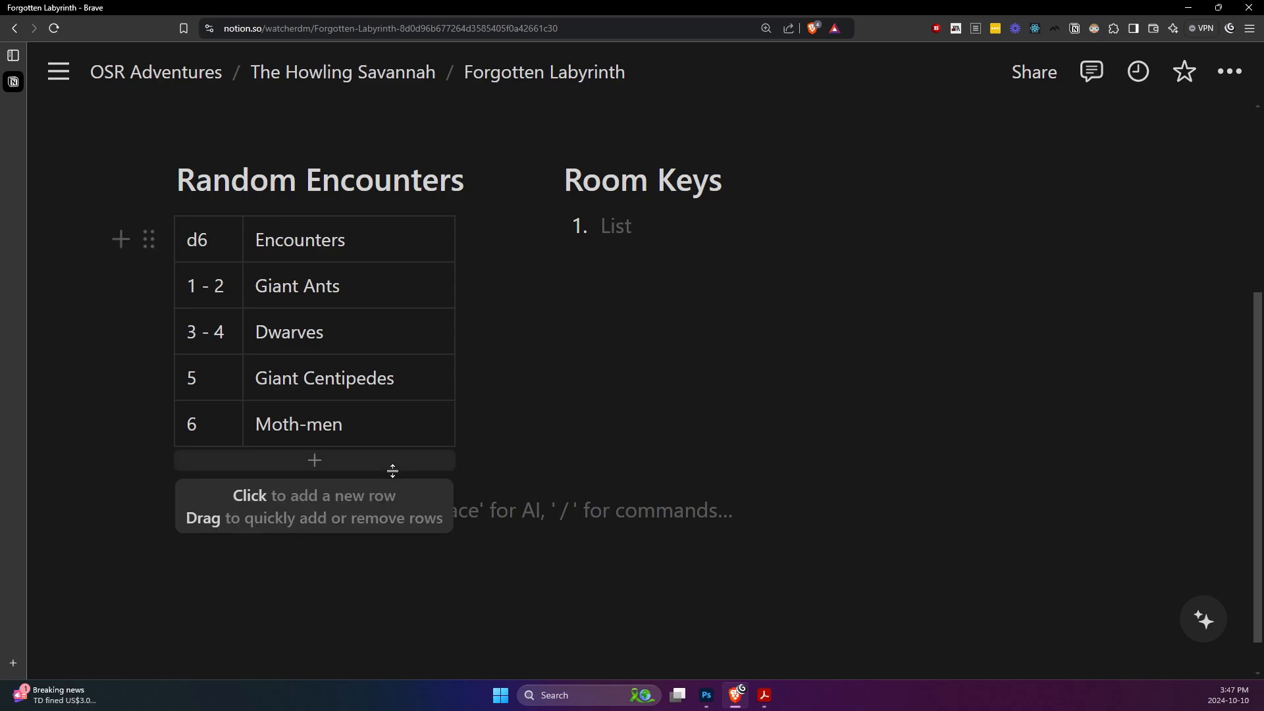
left_click(392, 470)
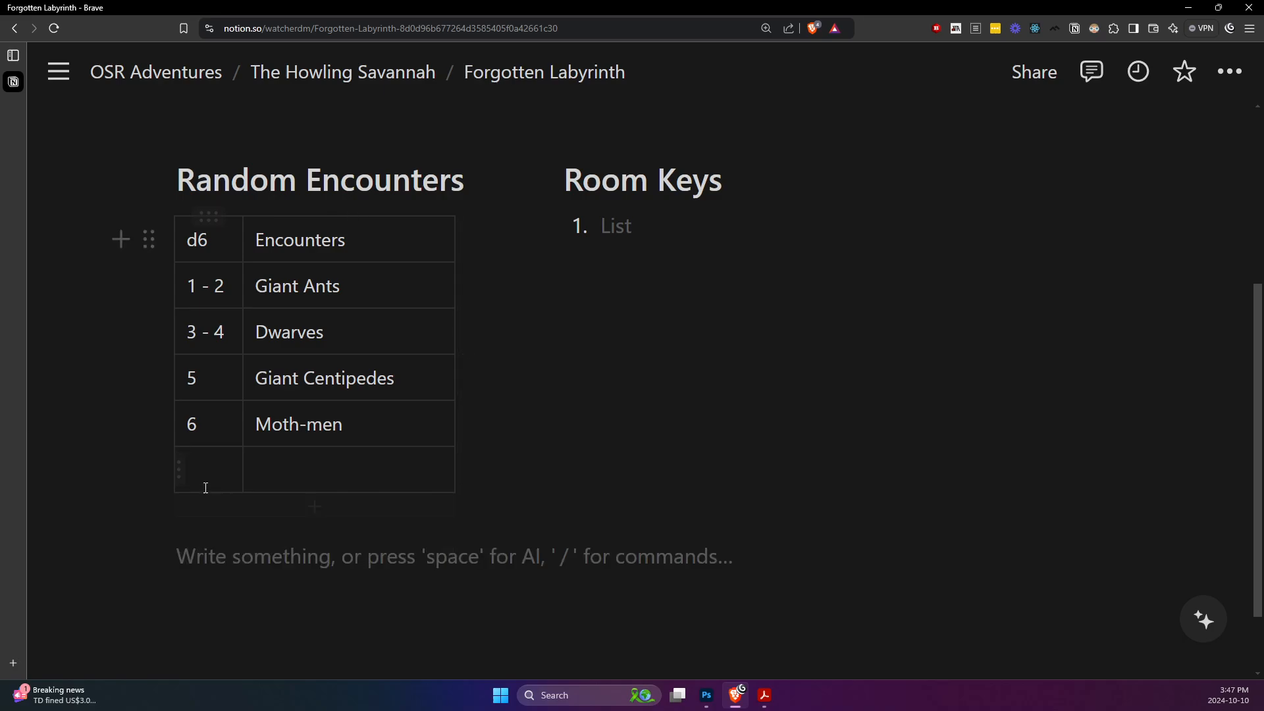
left_click(176, 470)
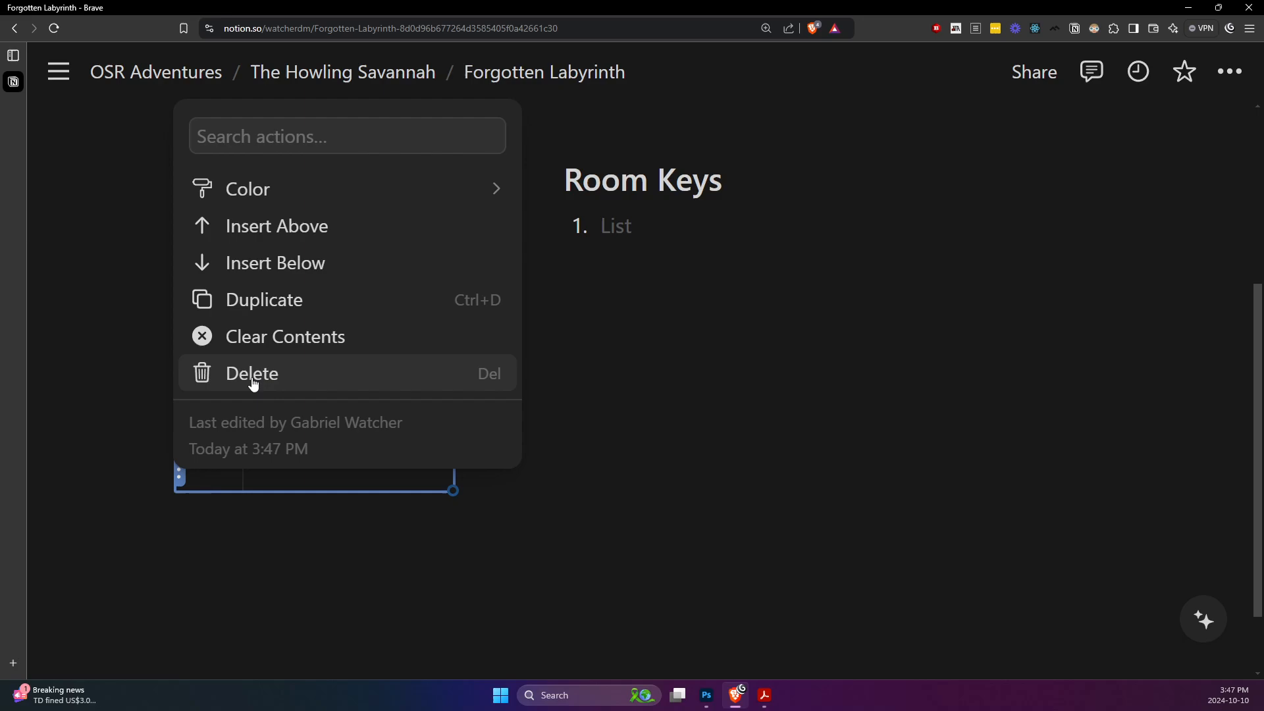
left_click(253, 373)
- Add a text line reading "Faction Relationships" below the encounter table, followed by a new empty line
left_click(221, 484)
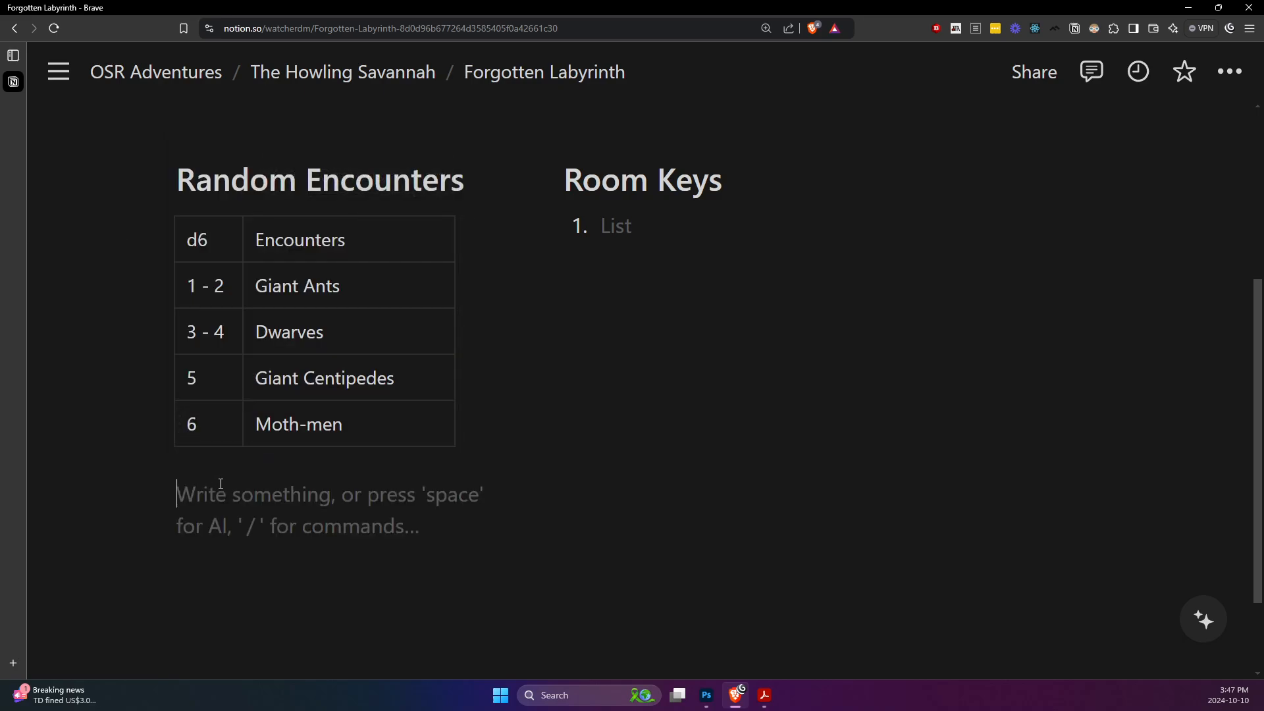
type("Fac")
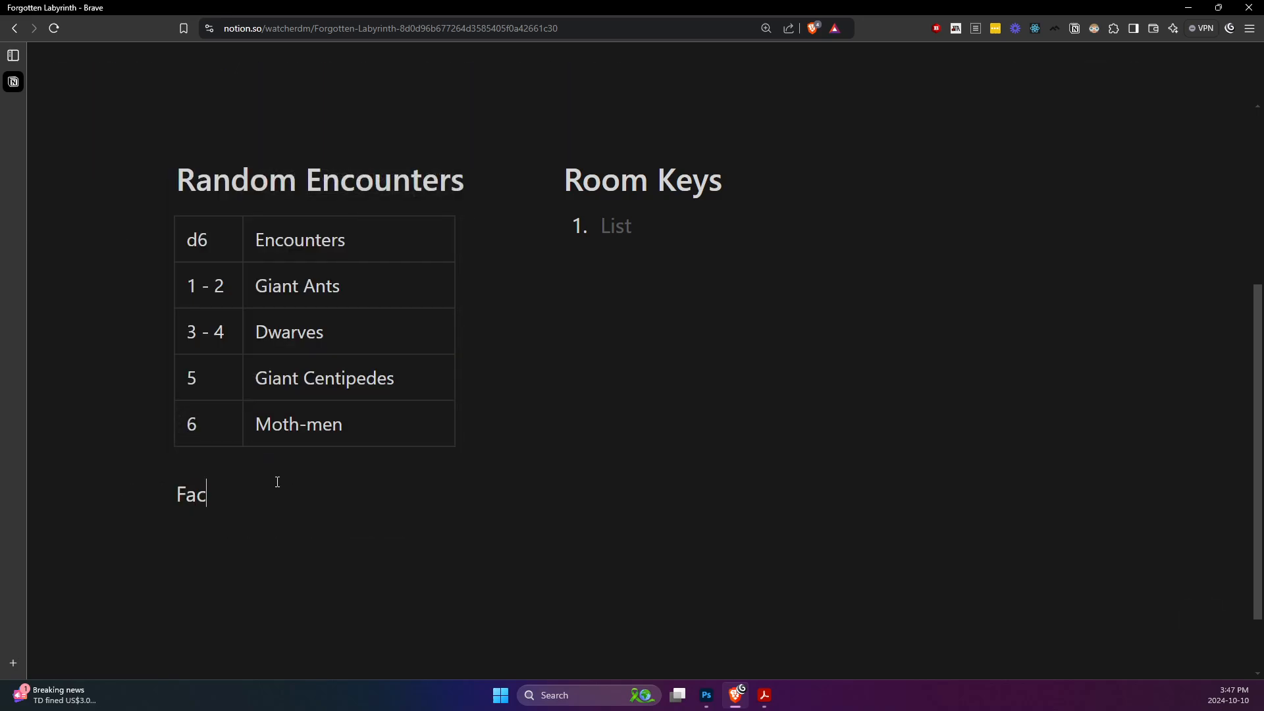
type("tion Relationshipos")
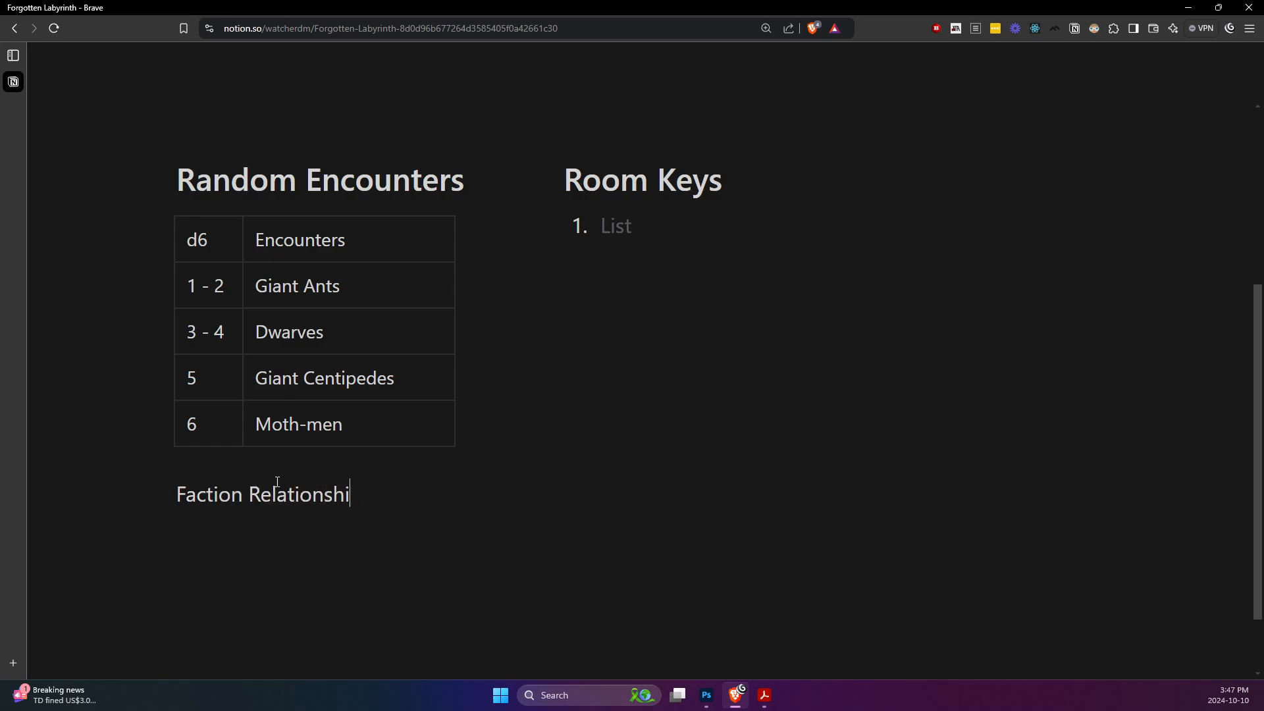
key("BackSpace")
key("BackSpace")
type("s")
key("Return")
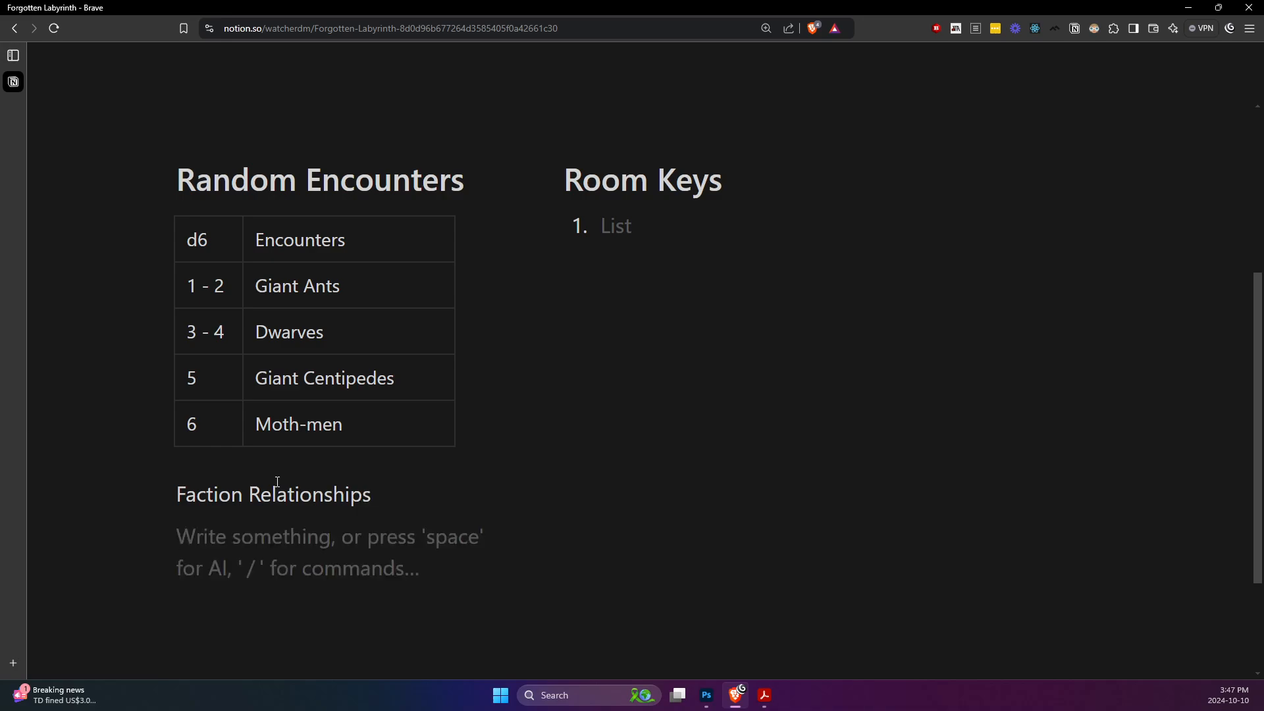
- Write "Giant Ants vs Dwarves = Indifference" under Faction Relationships, consulting the relationship table in the Sandbox Generator PDF
type("Giant A")
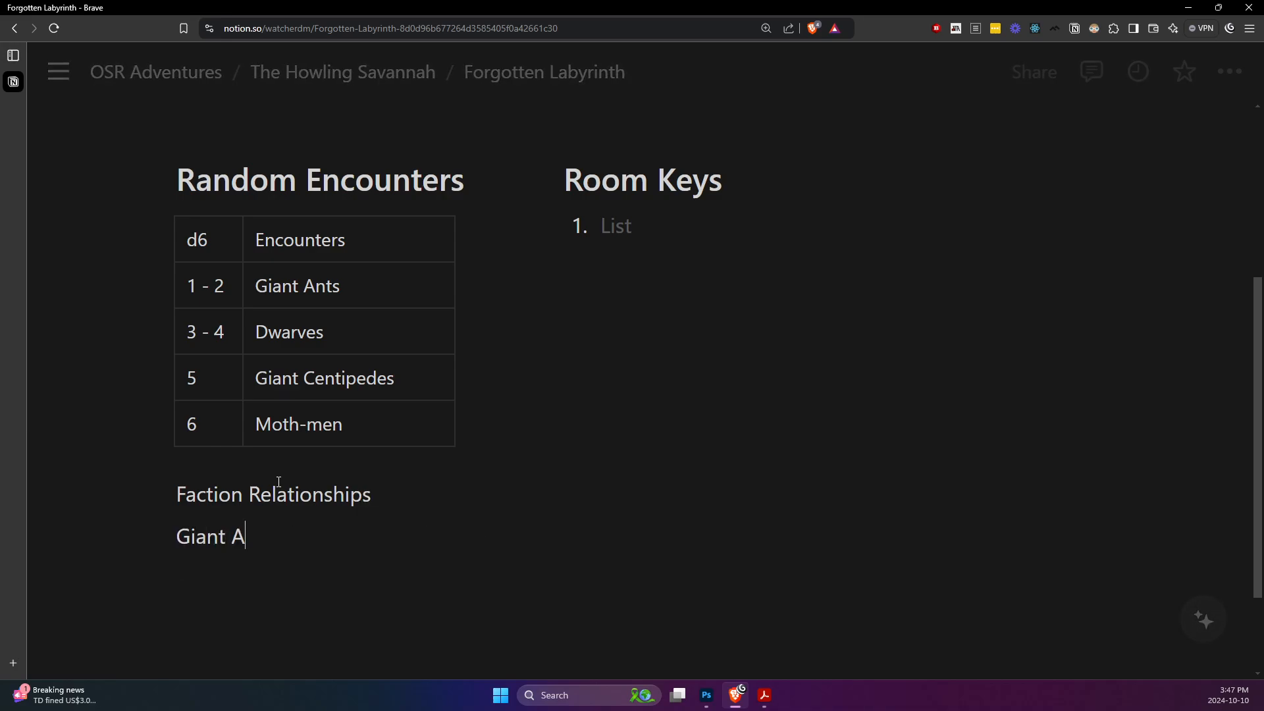
type("nts vs ")
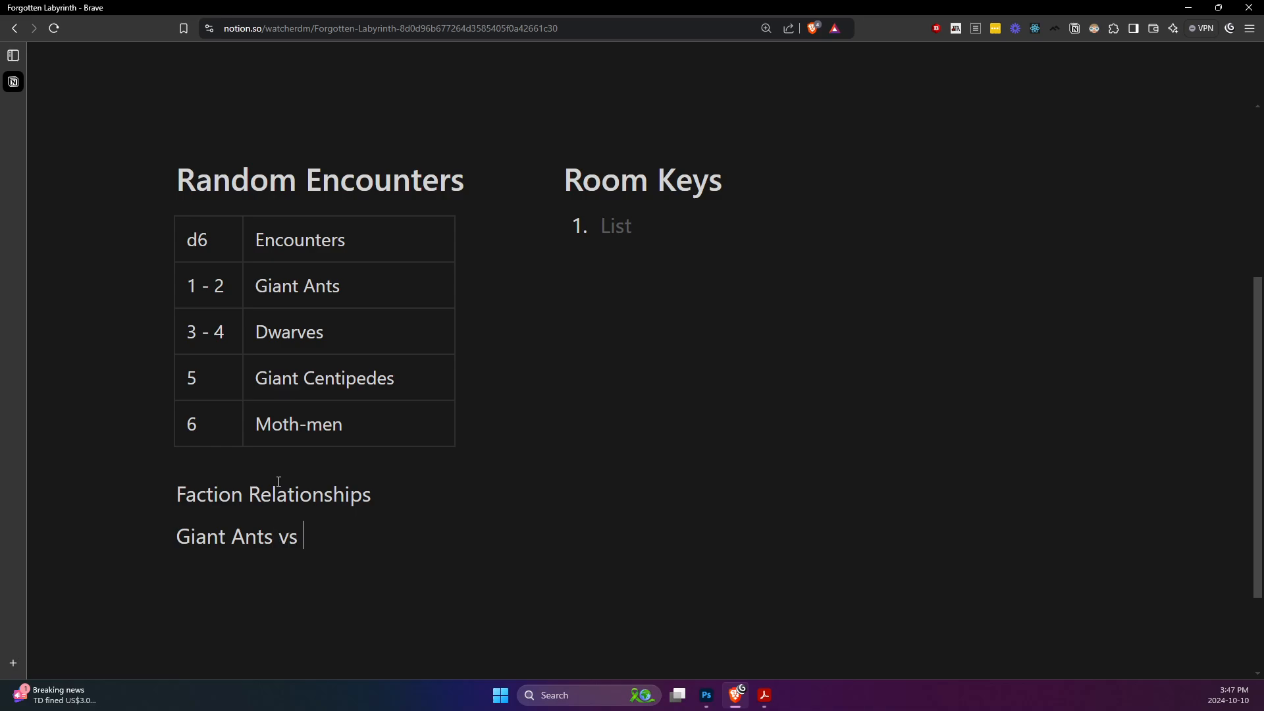
type("Dwarves =")
key("alt+Tab")
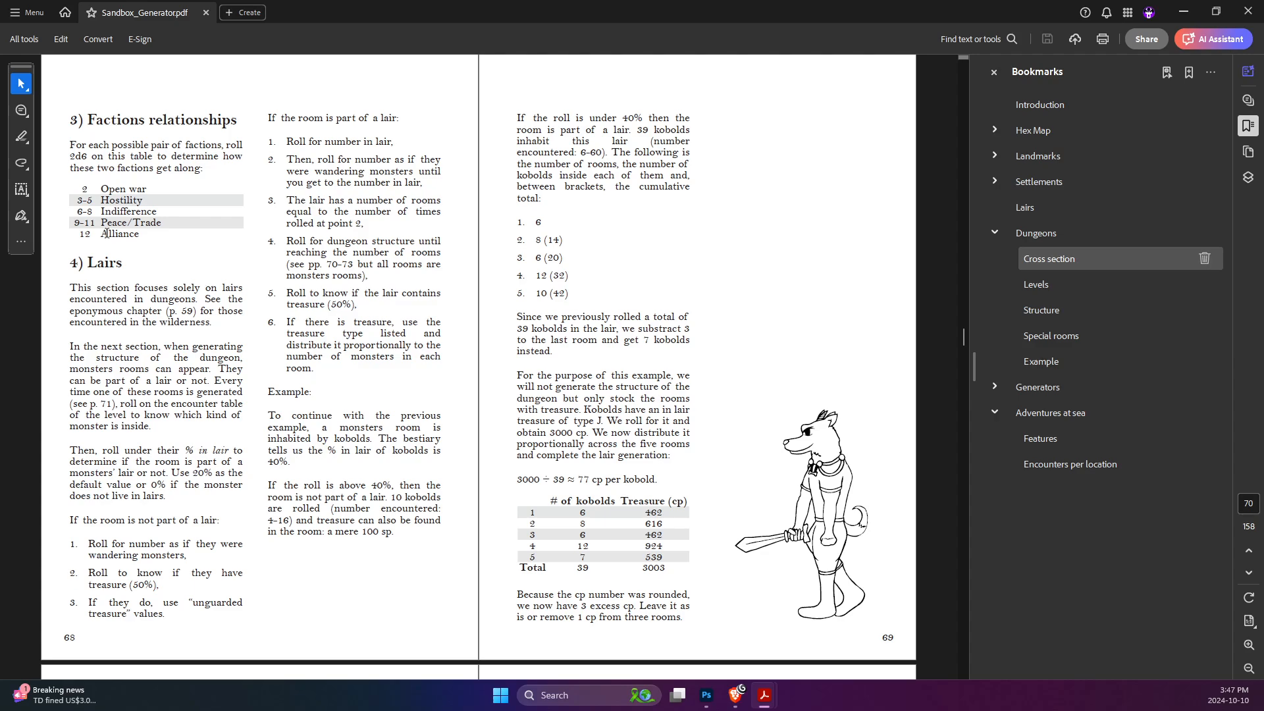
key("alt+Tab")
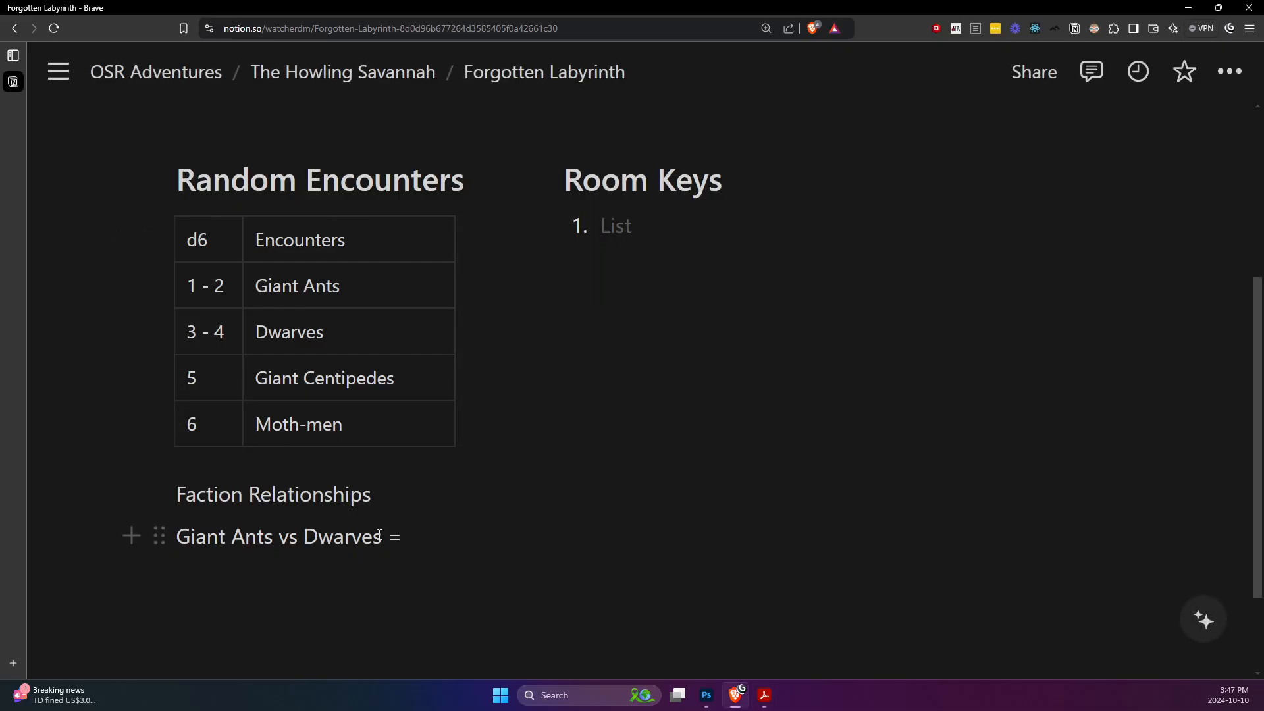
type("Indifference")
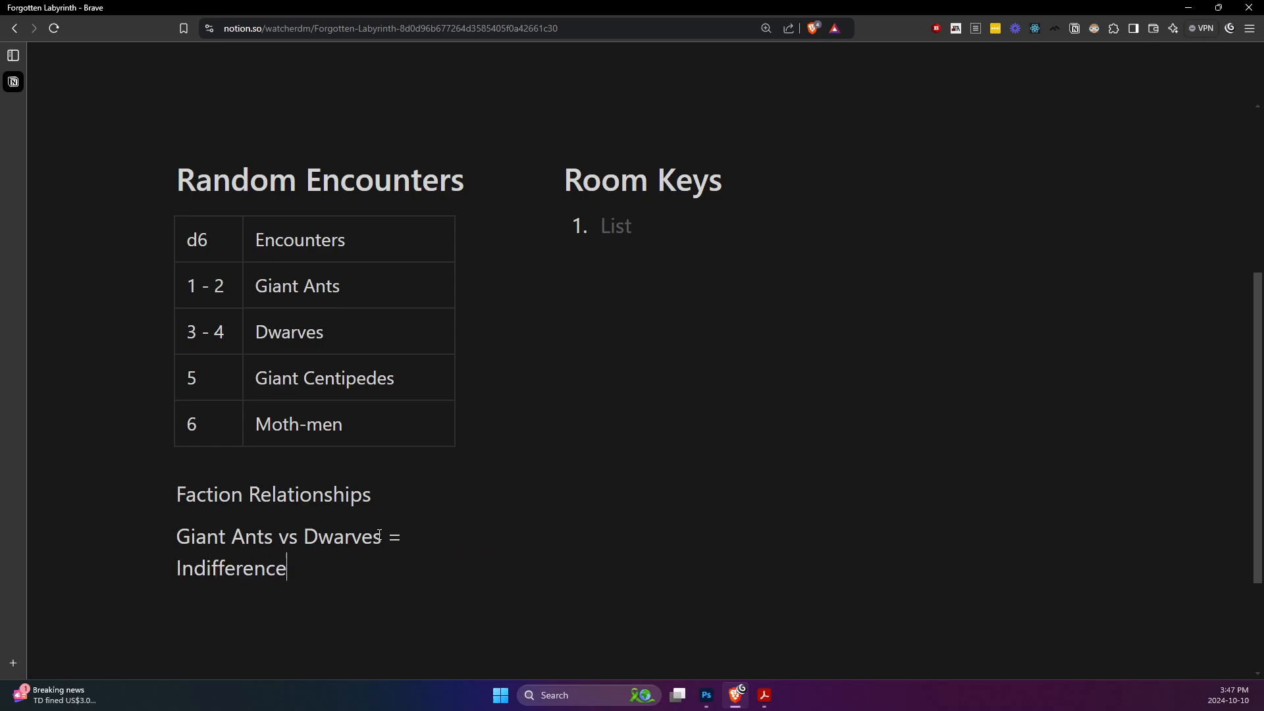
key("Return")
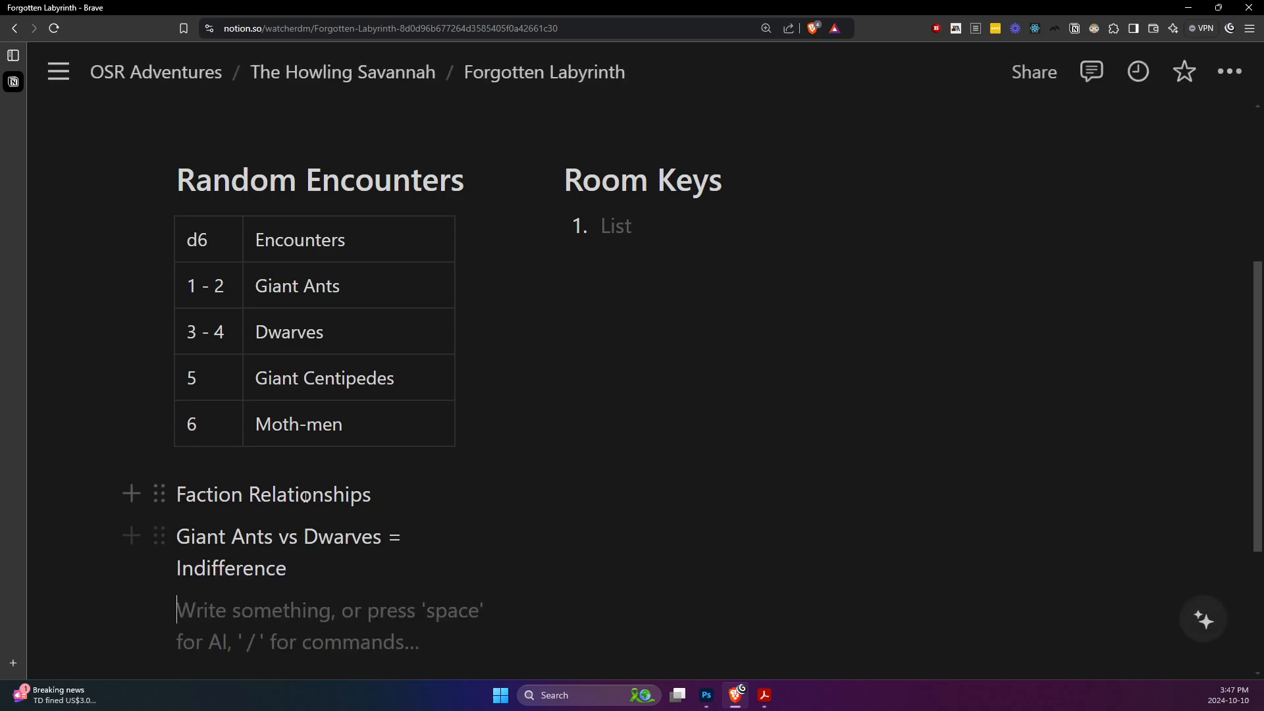
- Turn the "Faction Relationships" line into a Heading 3
left_click(159, 494)
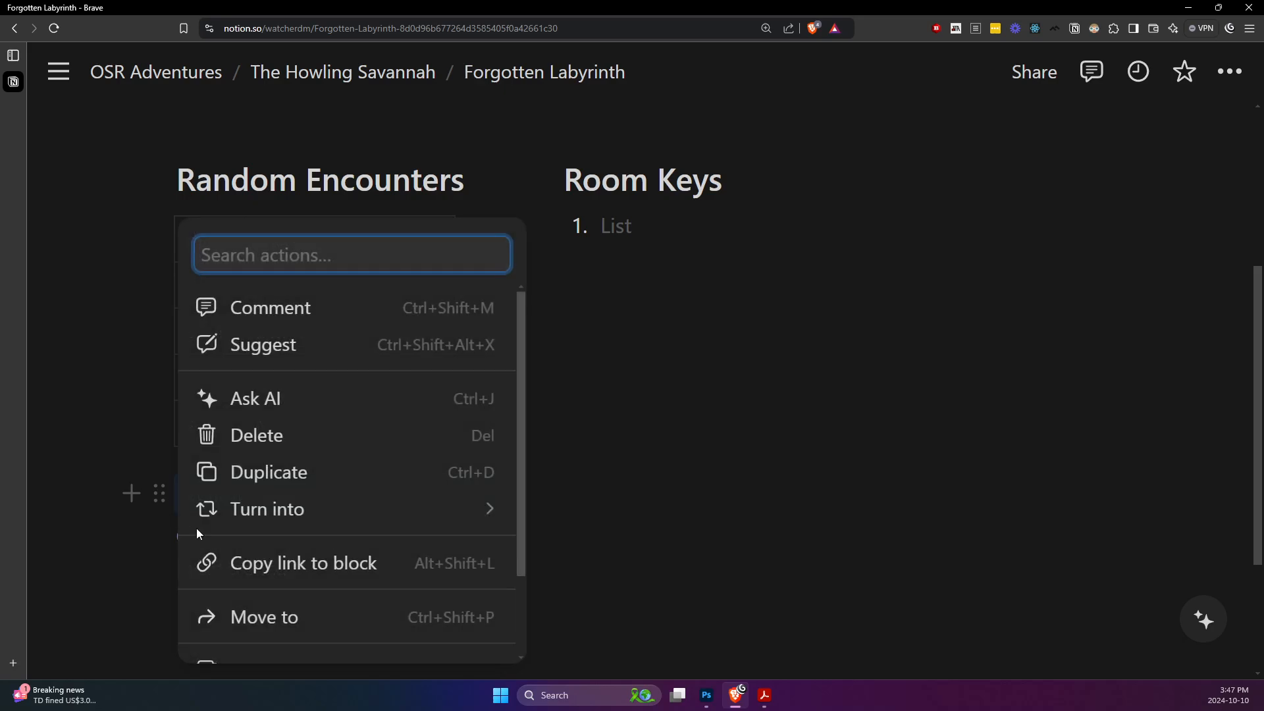
scroll(197, 530, "down", 2)
scroll(257, 524, "up", 1)
mouse_move(293, 492)
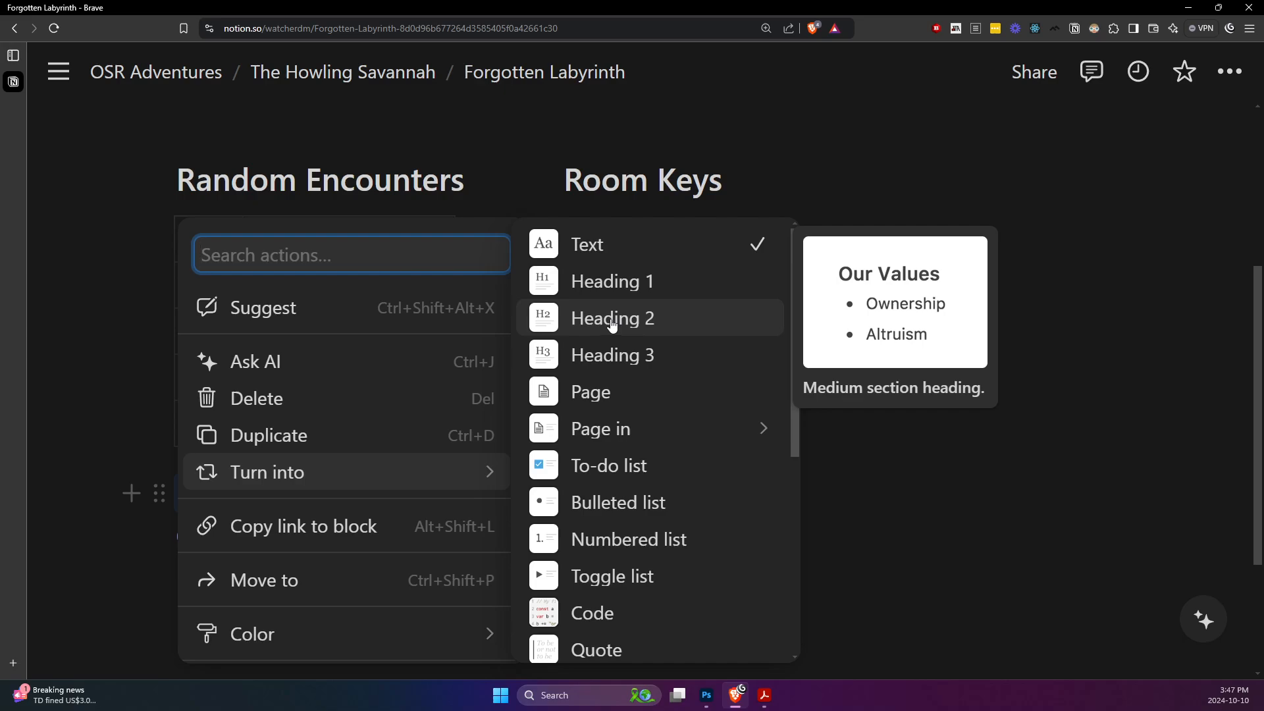
left_click(646, 349)
- Start an empty line below the Giant Ants vs Dwarves entry and check the faction relationships table in the Sandbox Generator PDF
left_click(321, 558)
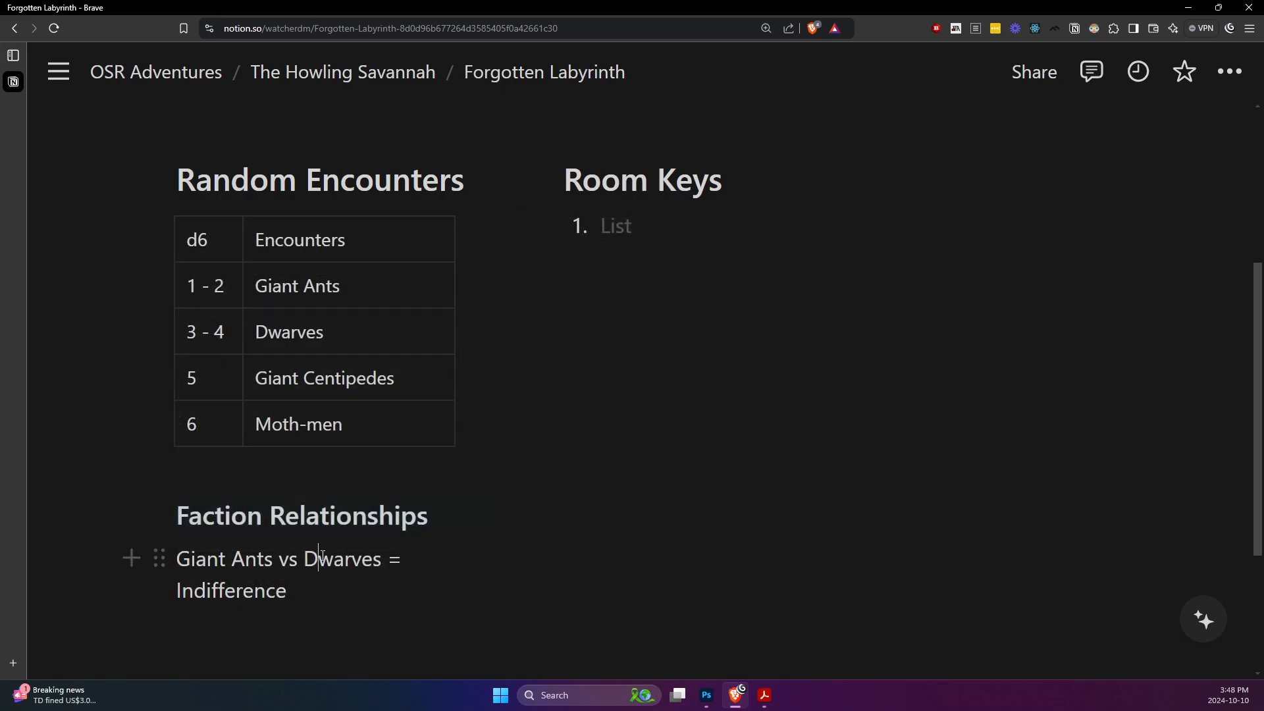
key("Down")
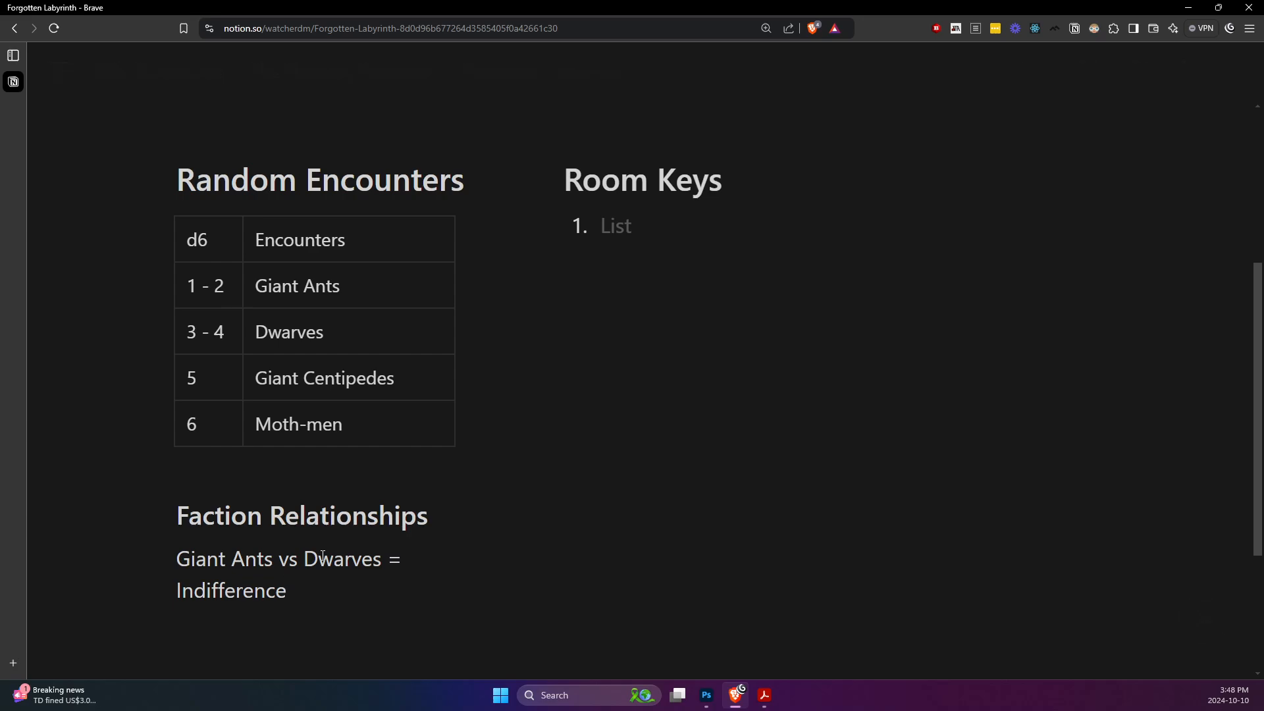
key("Return")
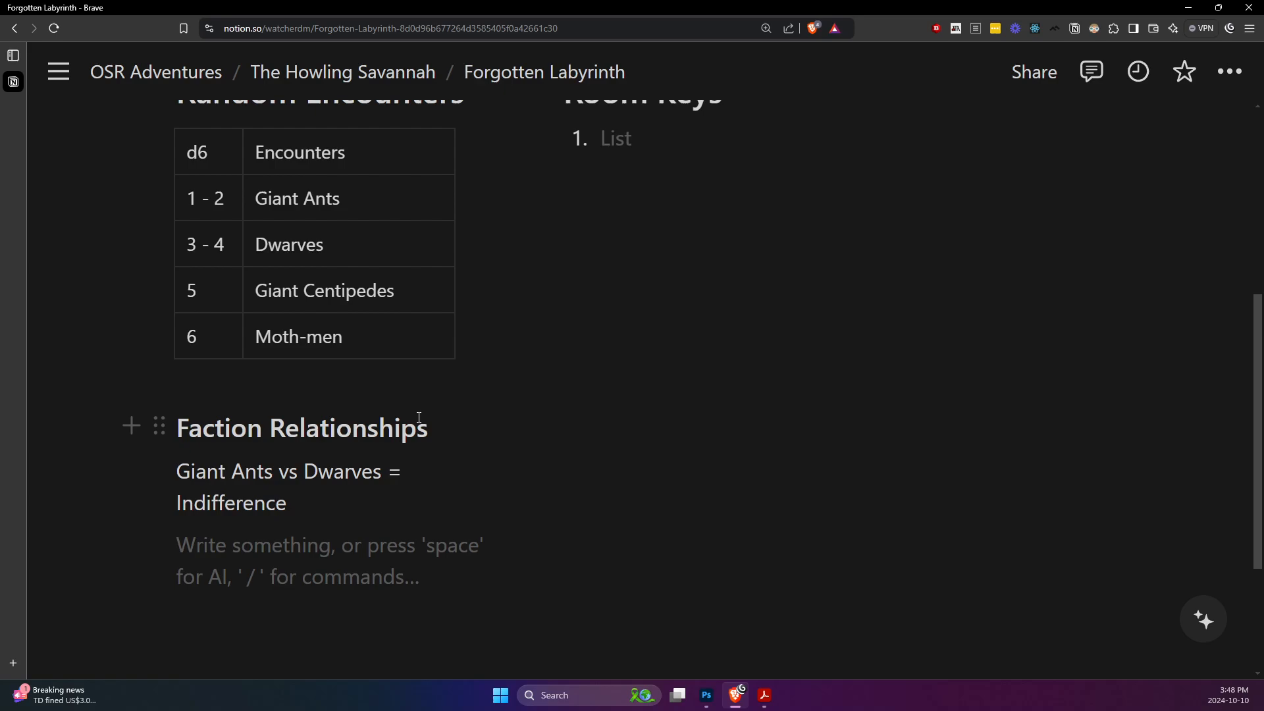
key("alt+Tab")
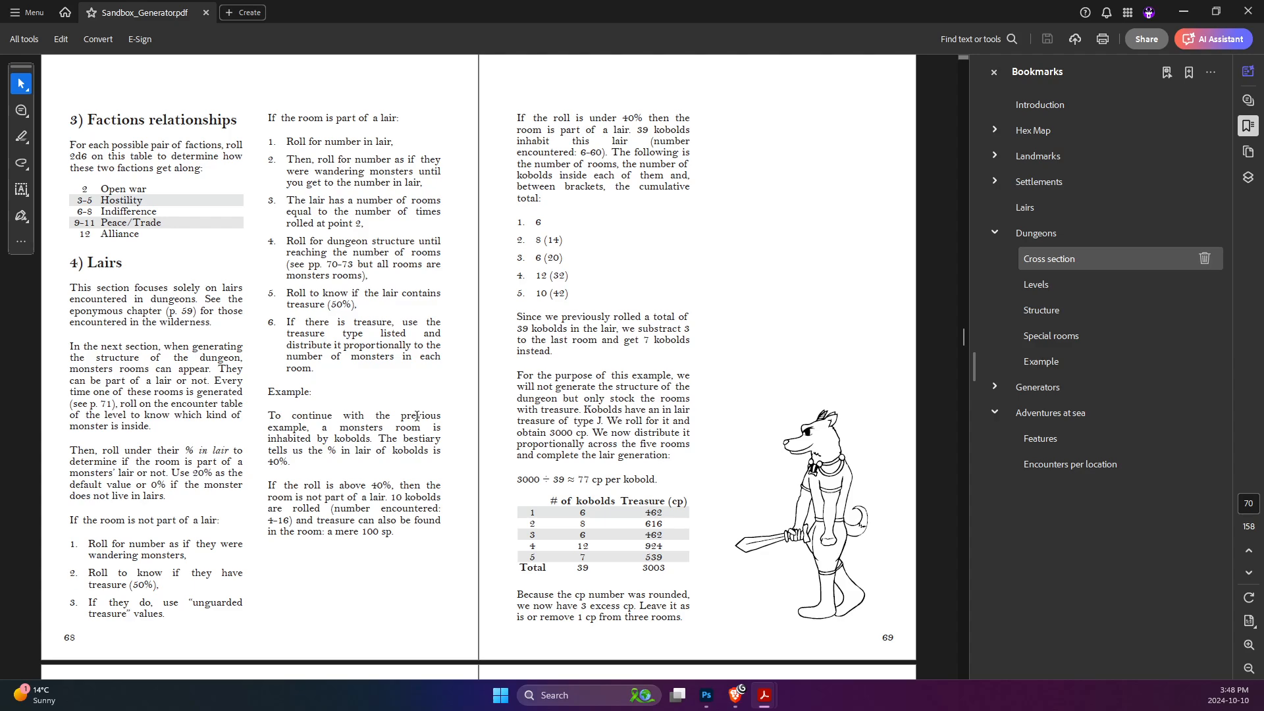
key("alt+Tab")
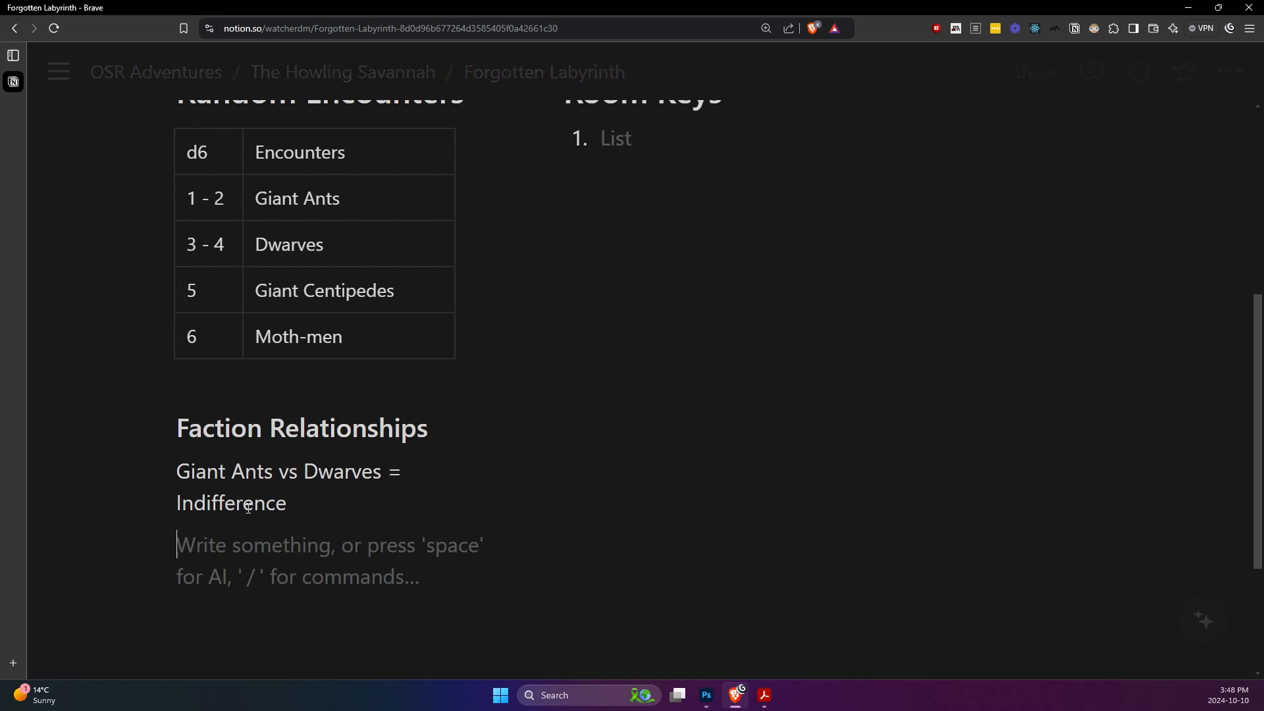
type("Dwarv")
key("BackSpace")
key("BackSpace")
key("BackSpace")
key("BackSpace")
key("BackSpace")
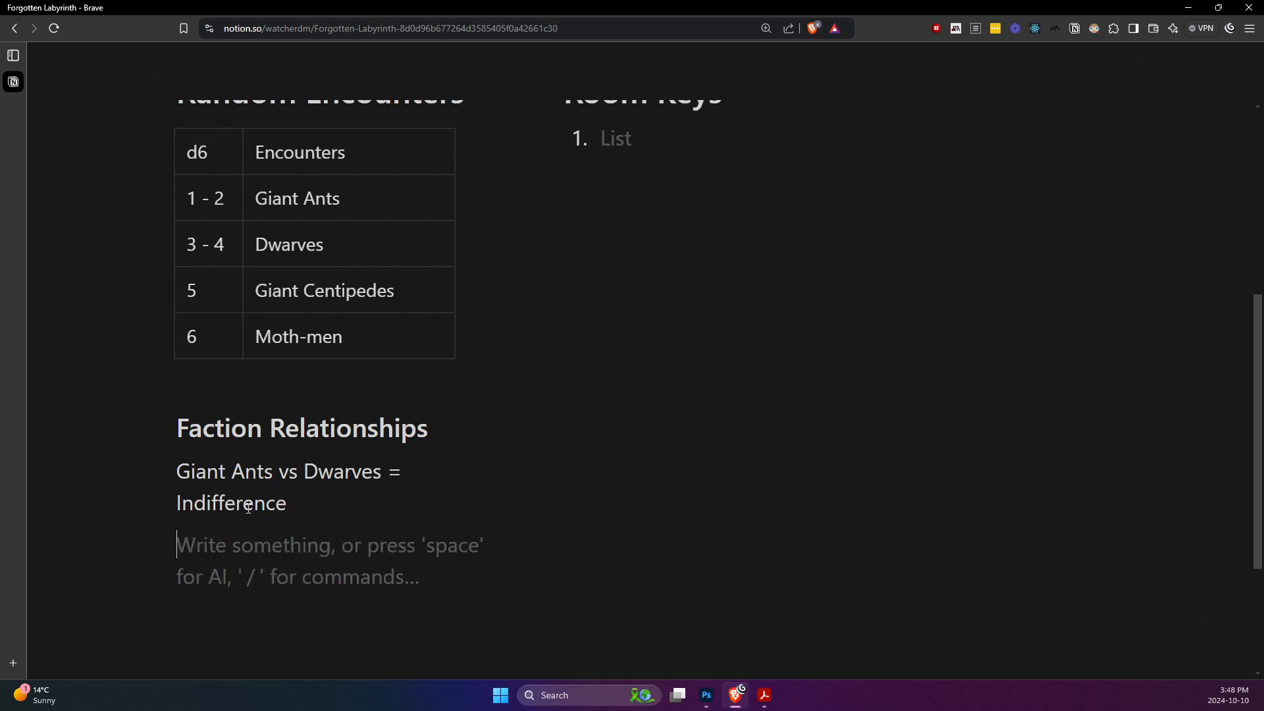
- Write "Giant Ants vs Giant Centipedes = Indifference" as the second faction relationship and start a new line
type("Giant Ants vc")
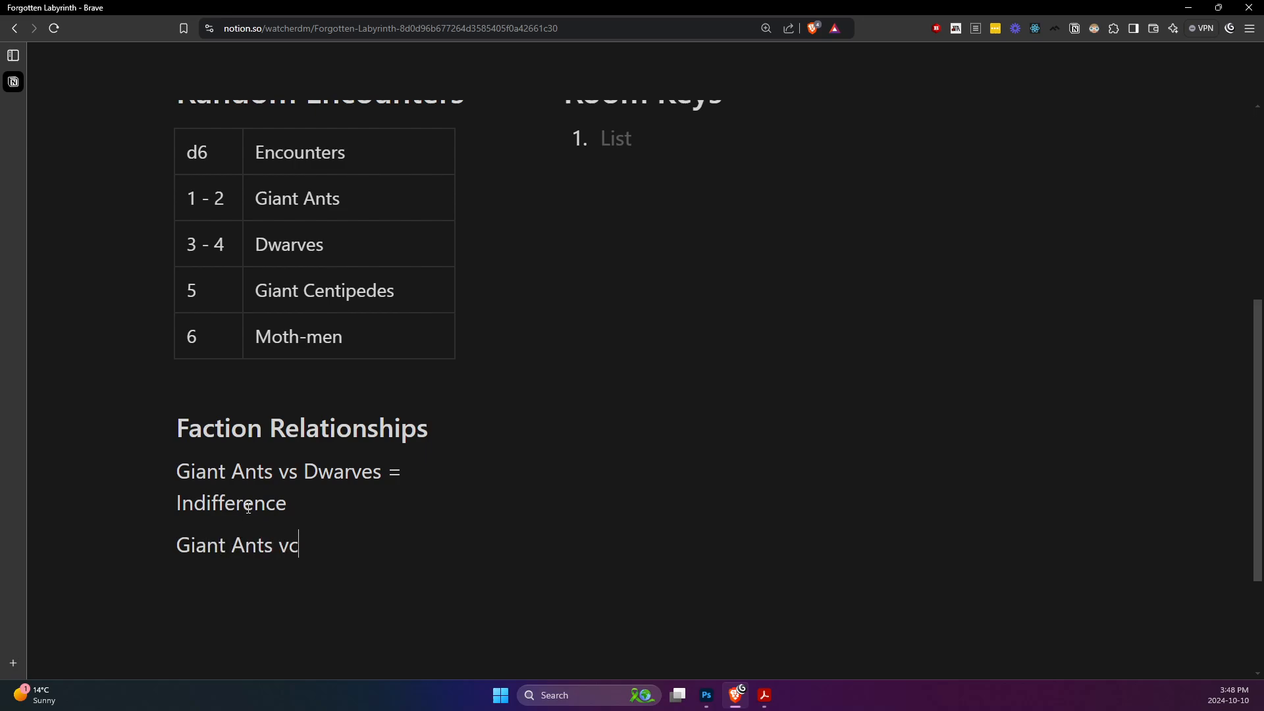
key("BackSpace")
type("s Giant Cen")
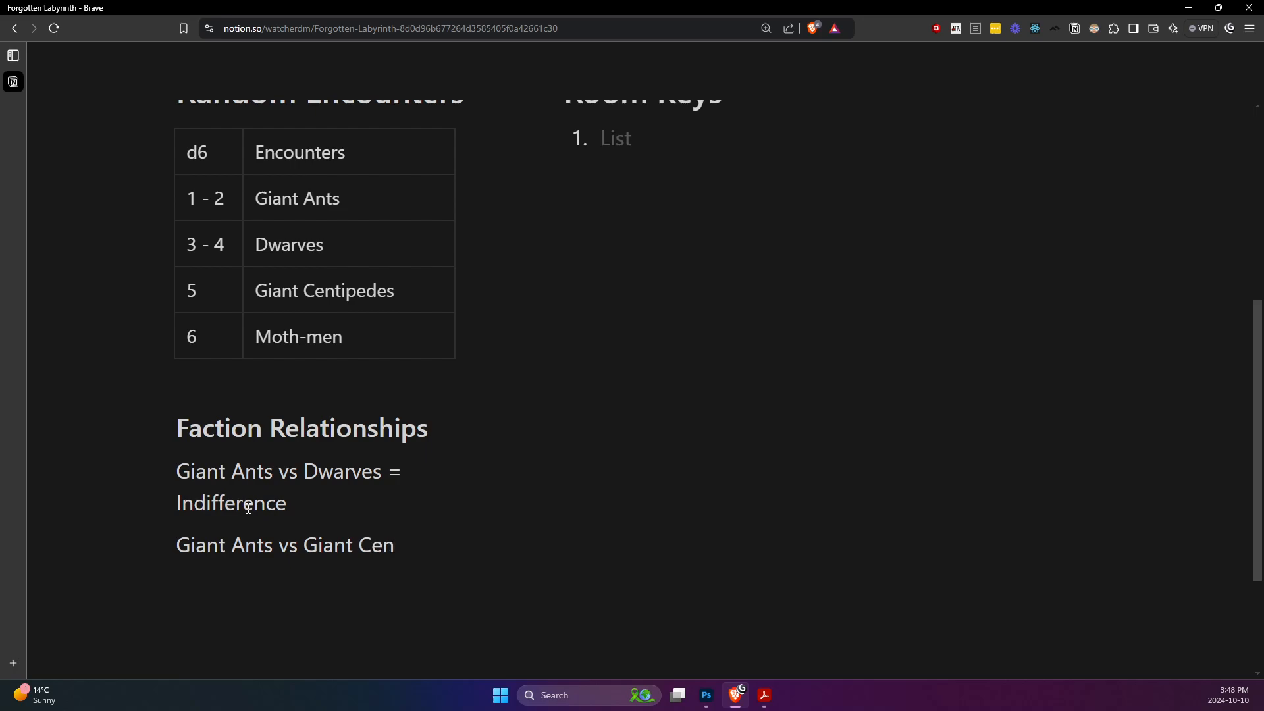
type("tipedes = Ind")
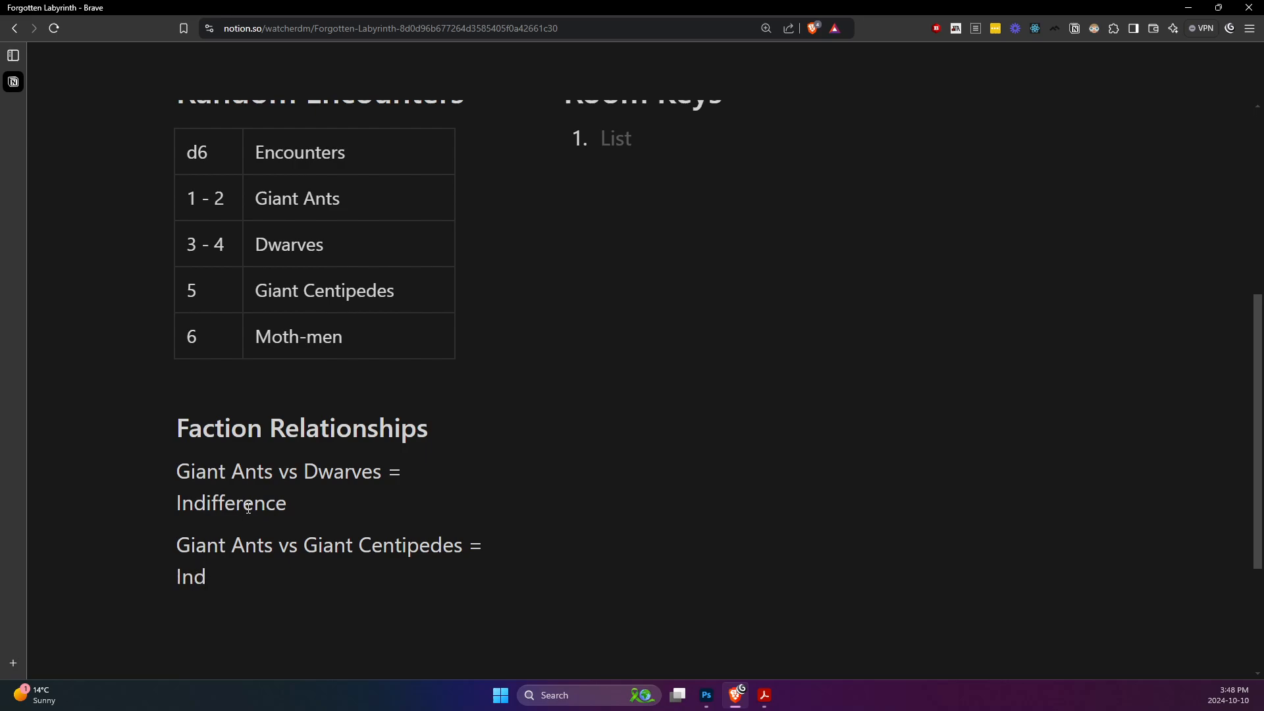
type("ifference")
key("Return")
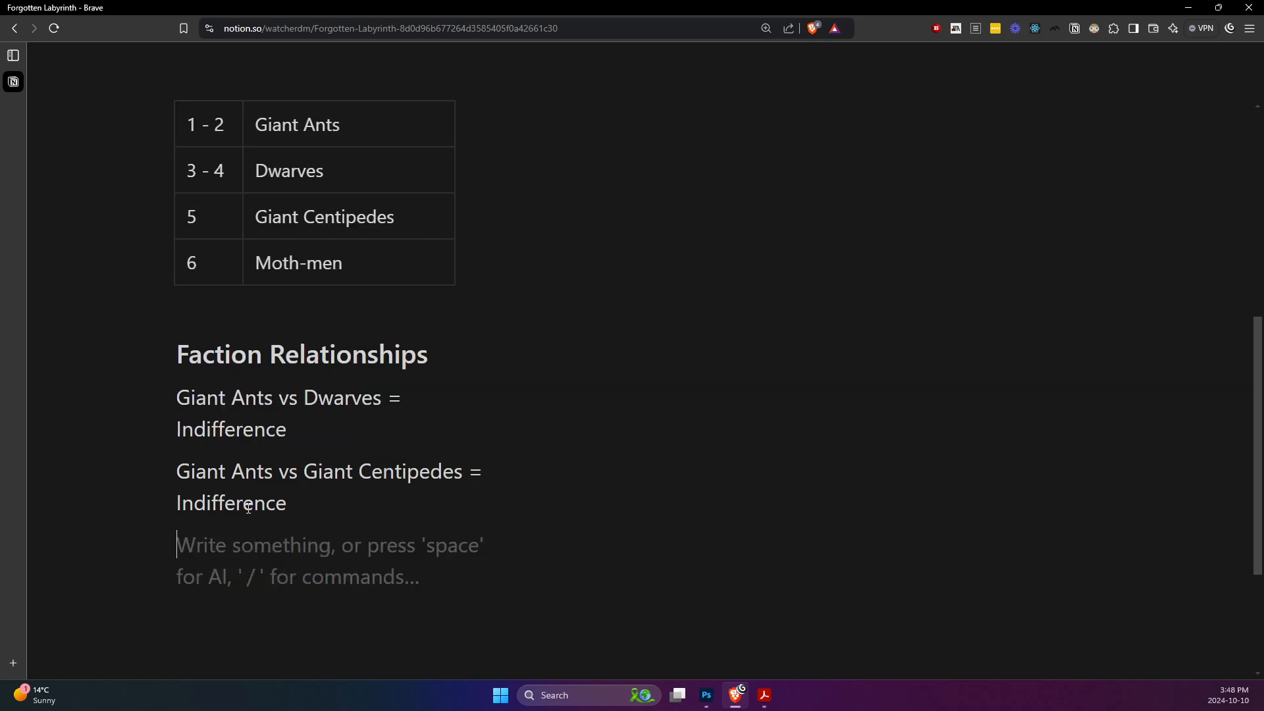
- Write "Dwarves vs Giant Centipedes = Hostility" as the third faction relationship, consulting the relationship table in the Sandbox Generator PDF
key("alt+Tab")
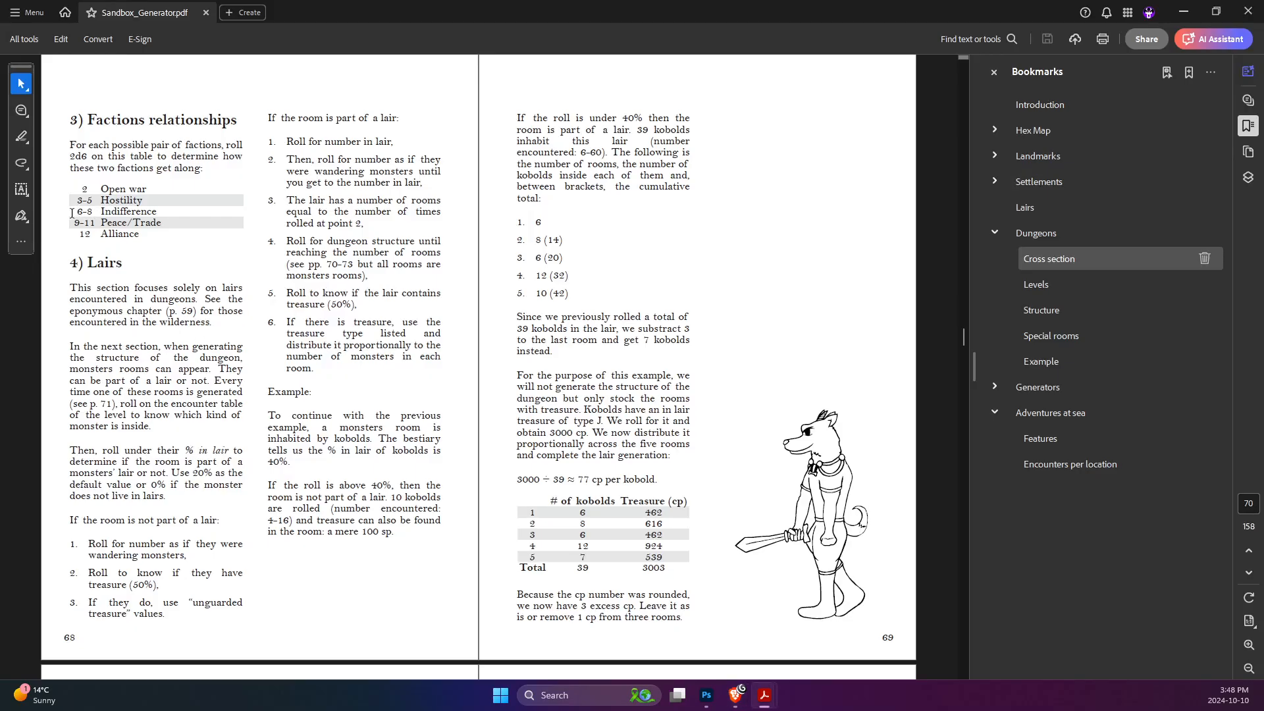
key("alt+Tab")
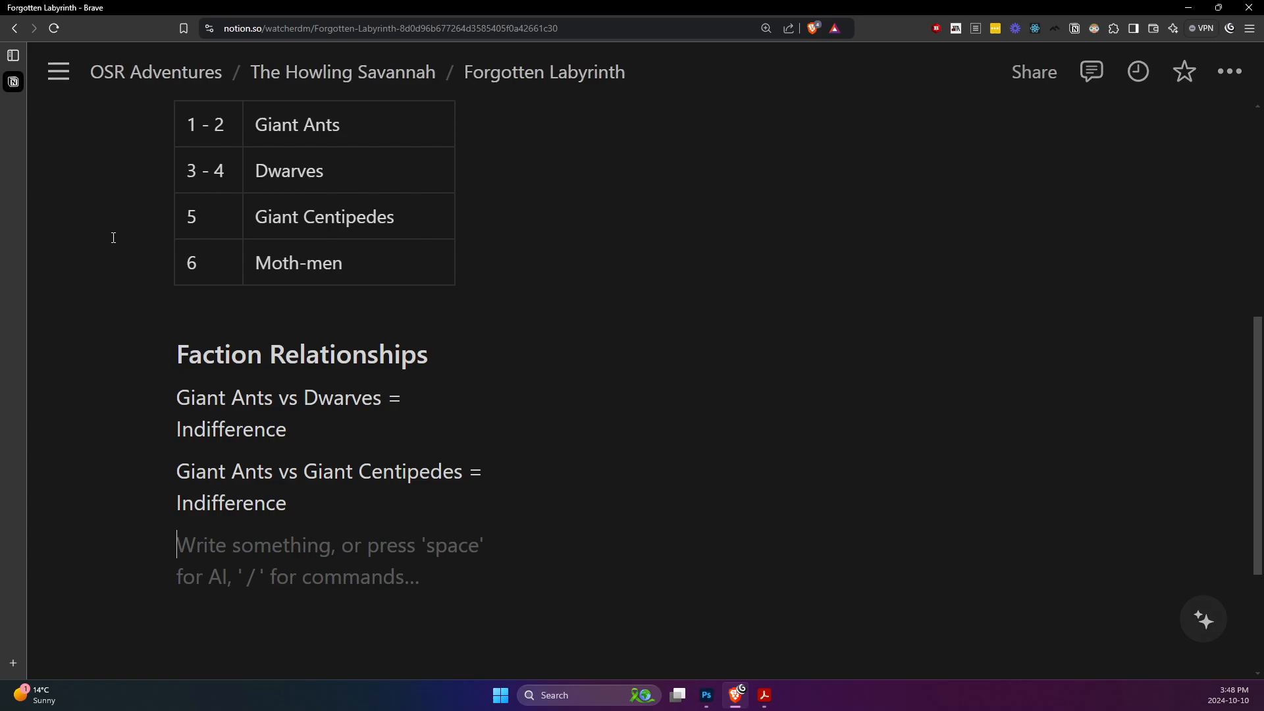
type("D")
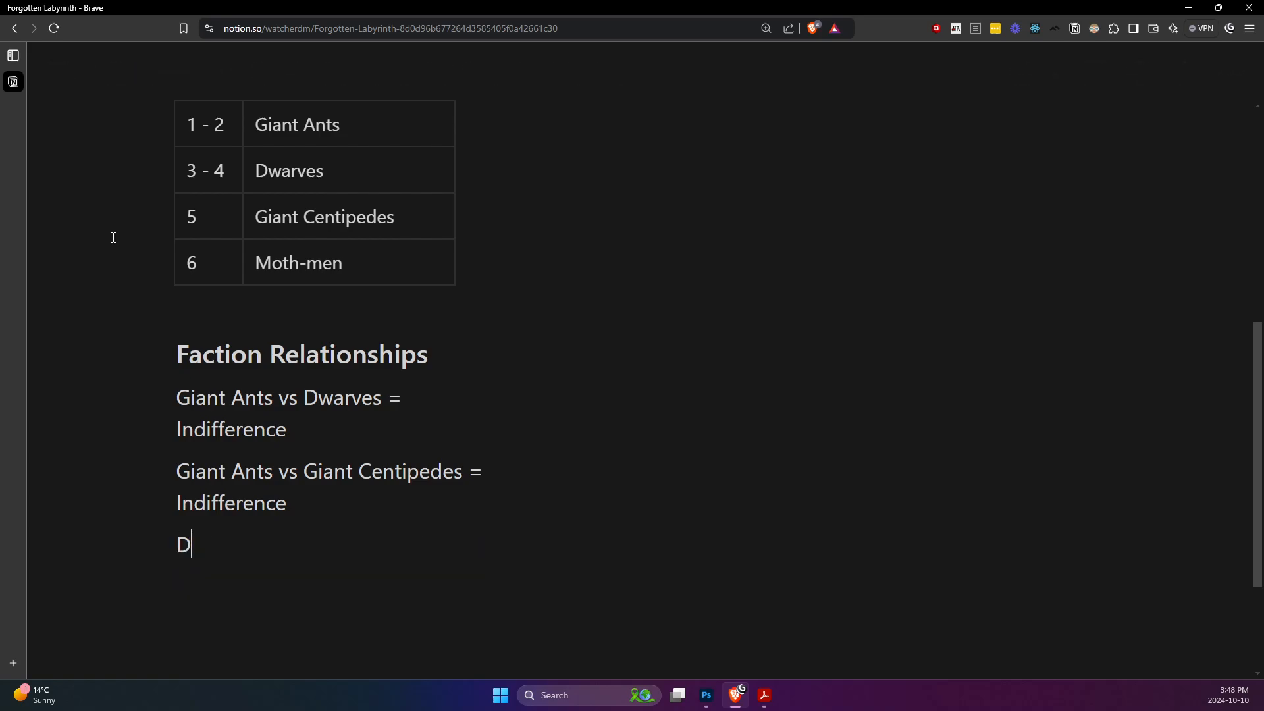
key("BackSpace")
type("Dwarves vs G")
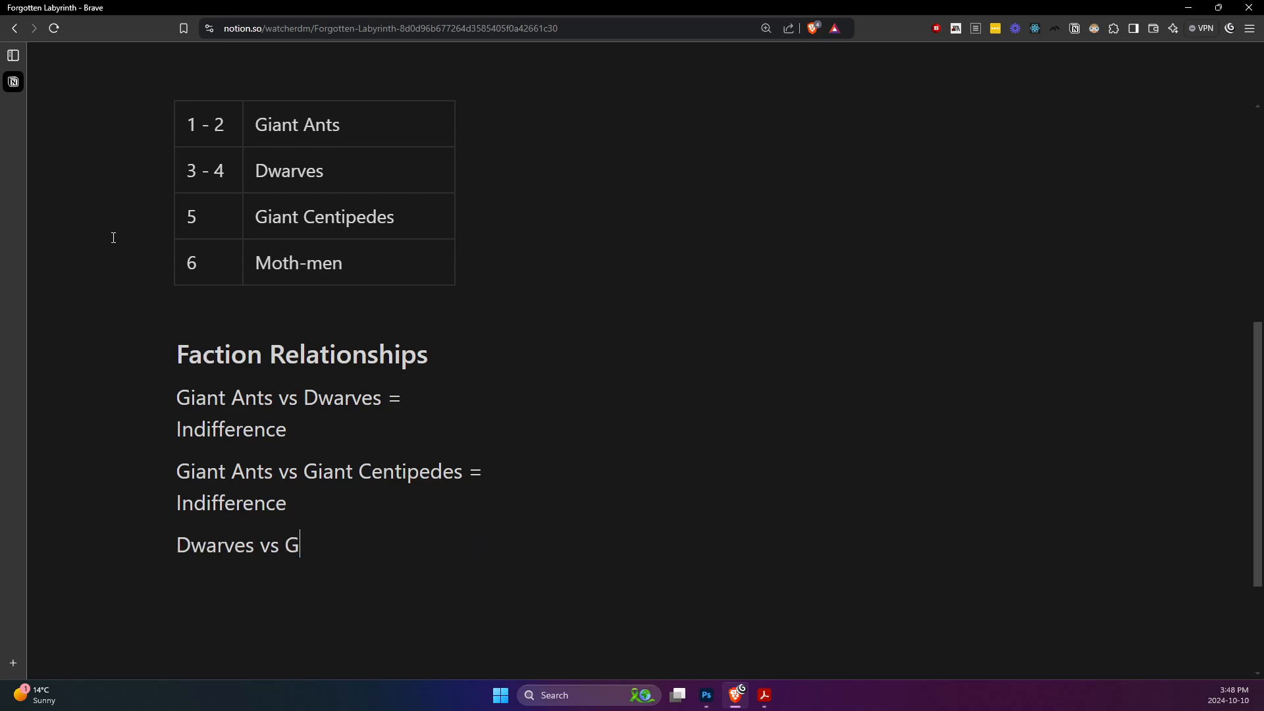
type("iant Centipedes =")
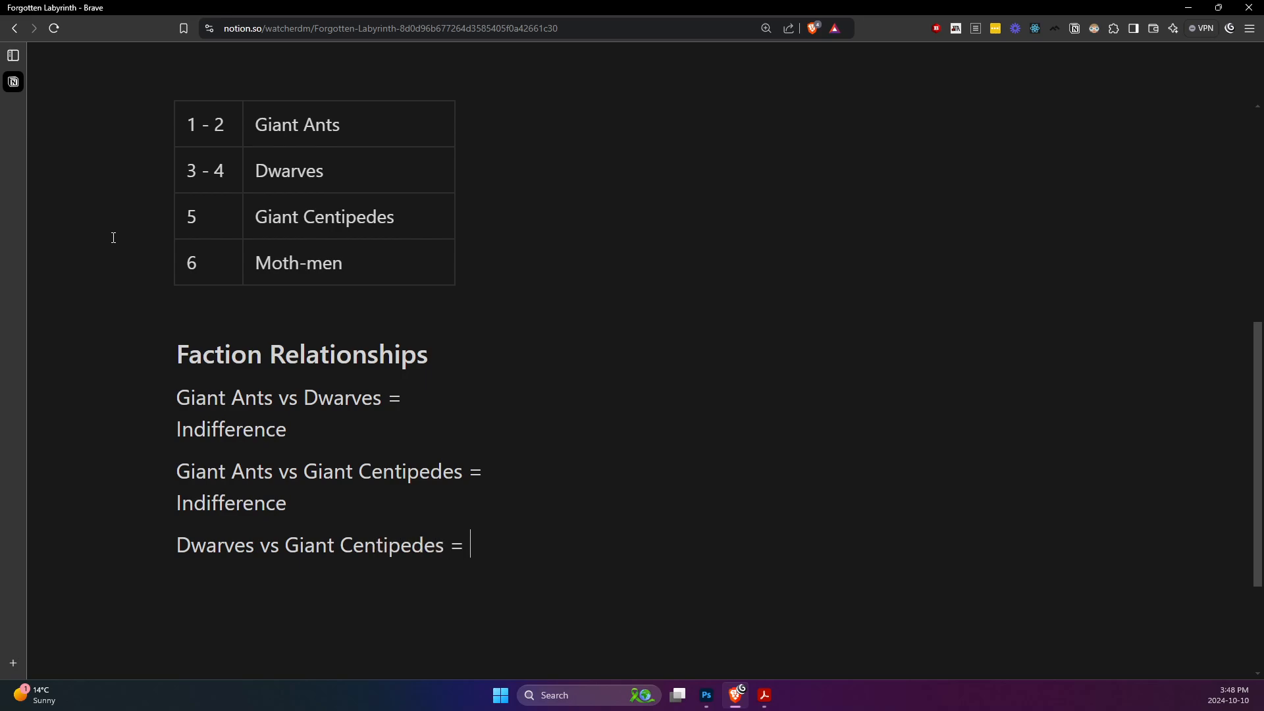
key("alt+Tab")
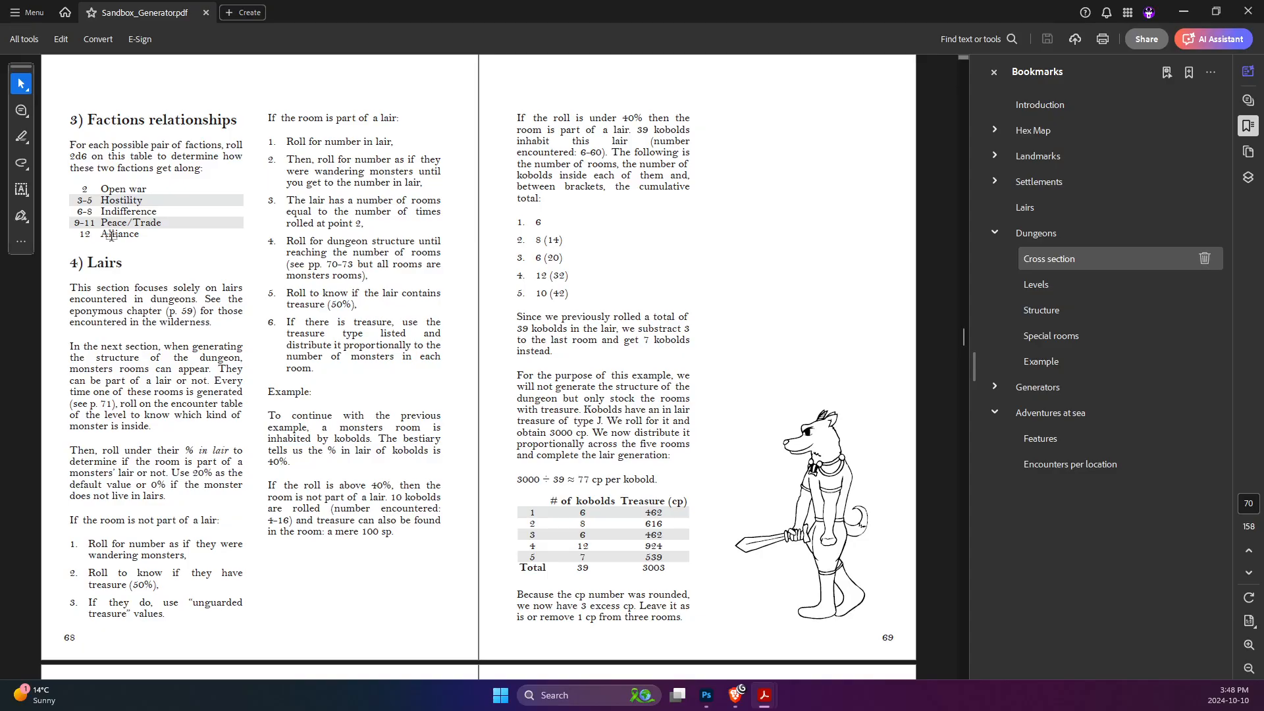
key("alt+Tab")
type("Hosti")
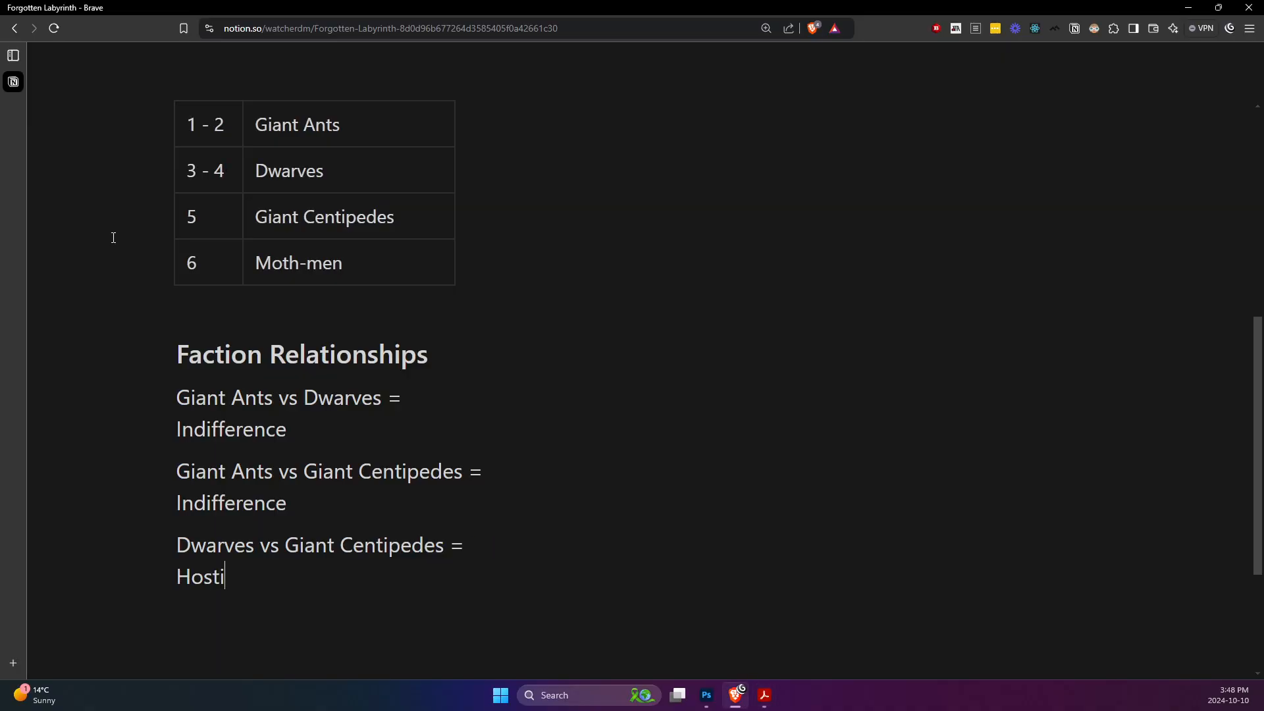
type("lity")
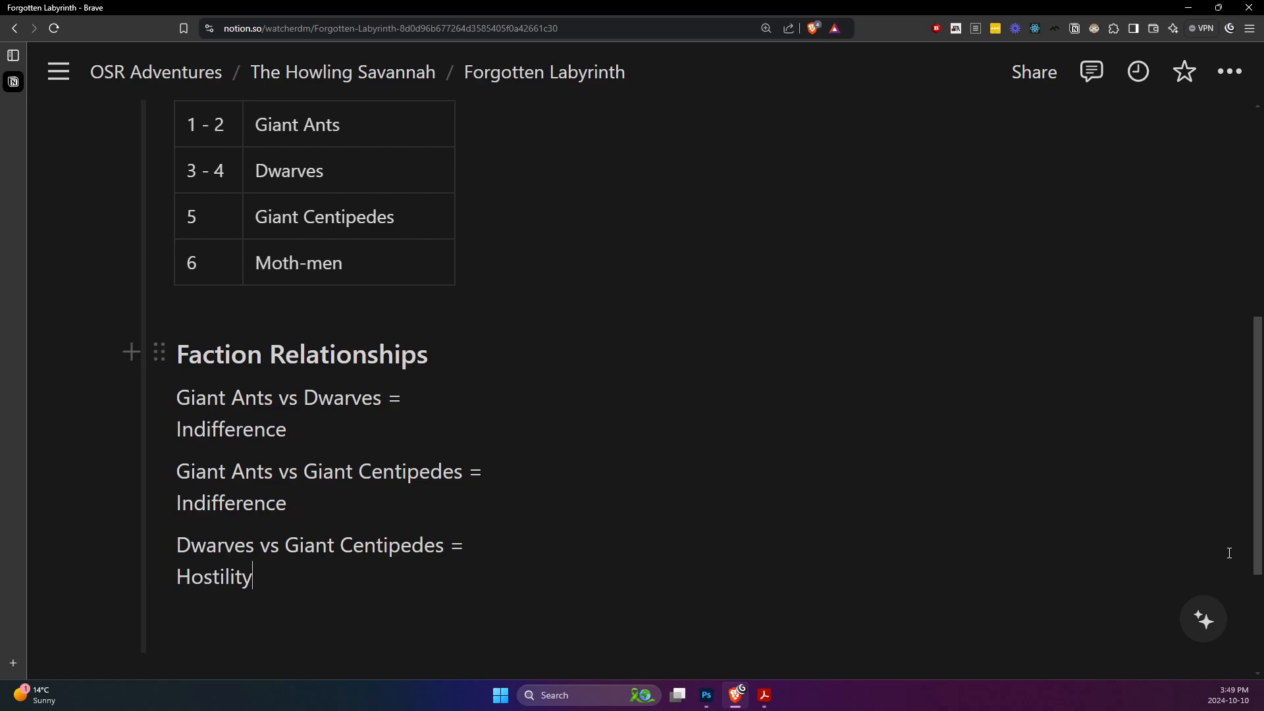
- Review the encounter table and faction relationships, and switch to the lairs rules in the Sandbox Generator PDF
scroll(358, 324, "up", 3)
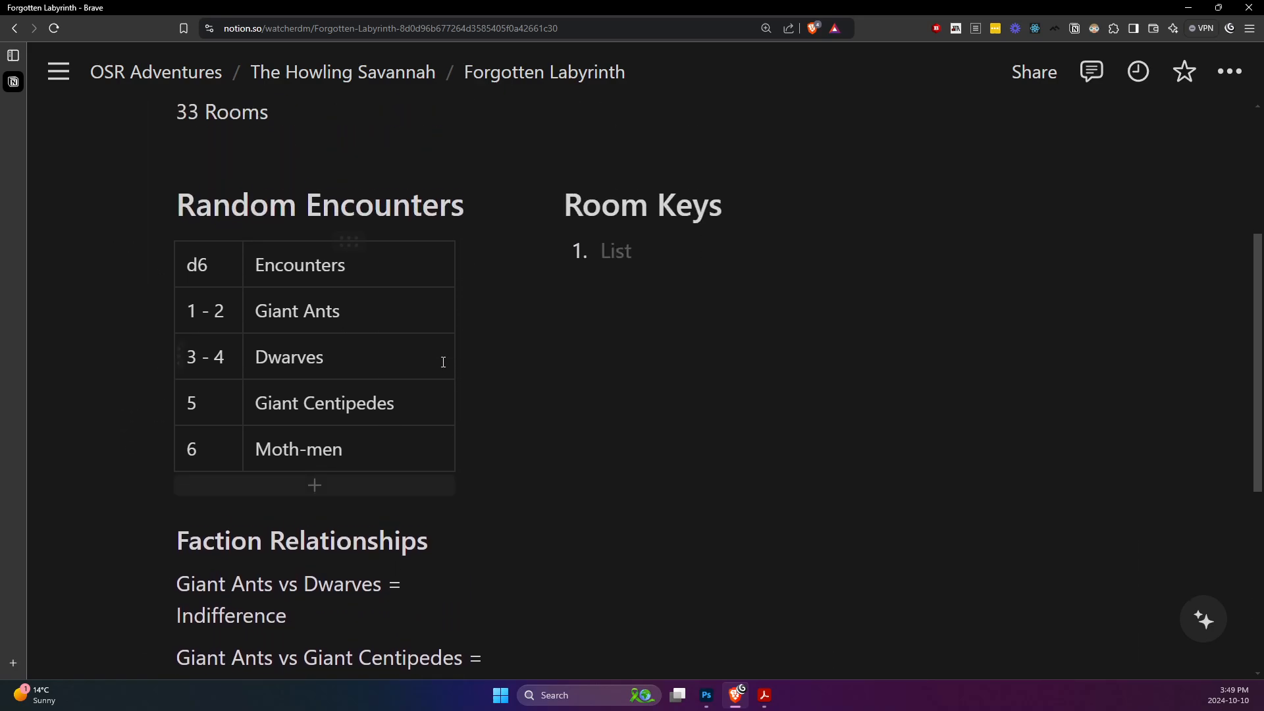
scroll(584, 308, "down", 1)
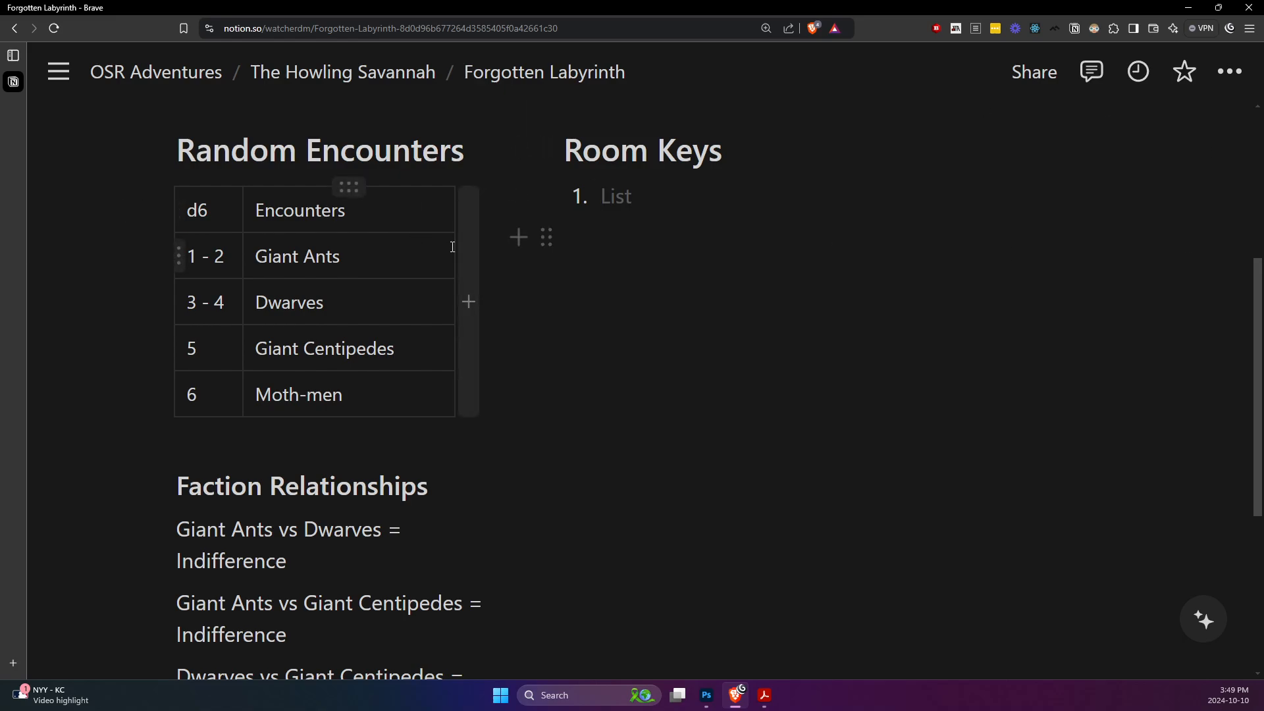
key("alt+Tab")
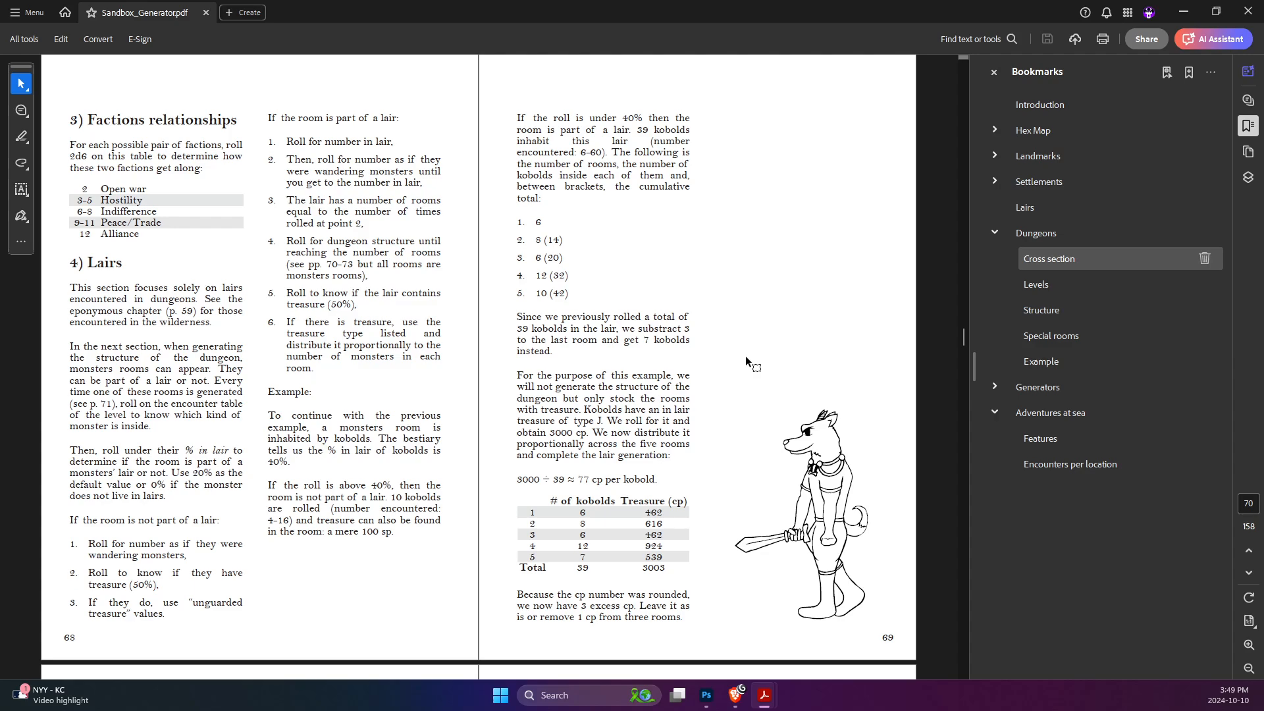
- Find the Structure chapter in the Sandbox Generator PDF and examine its room Type & treasure table
scroll(745, 356, "down", 5)
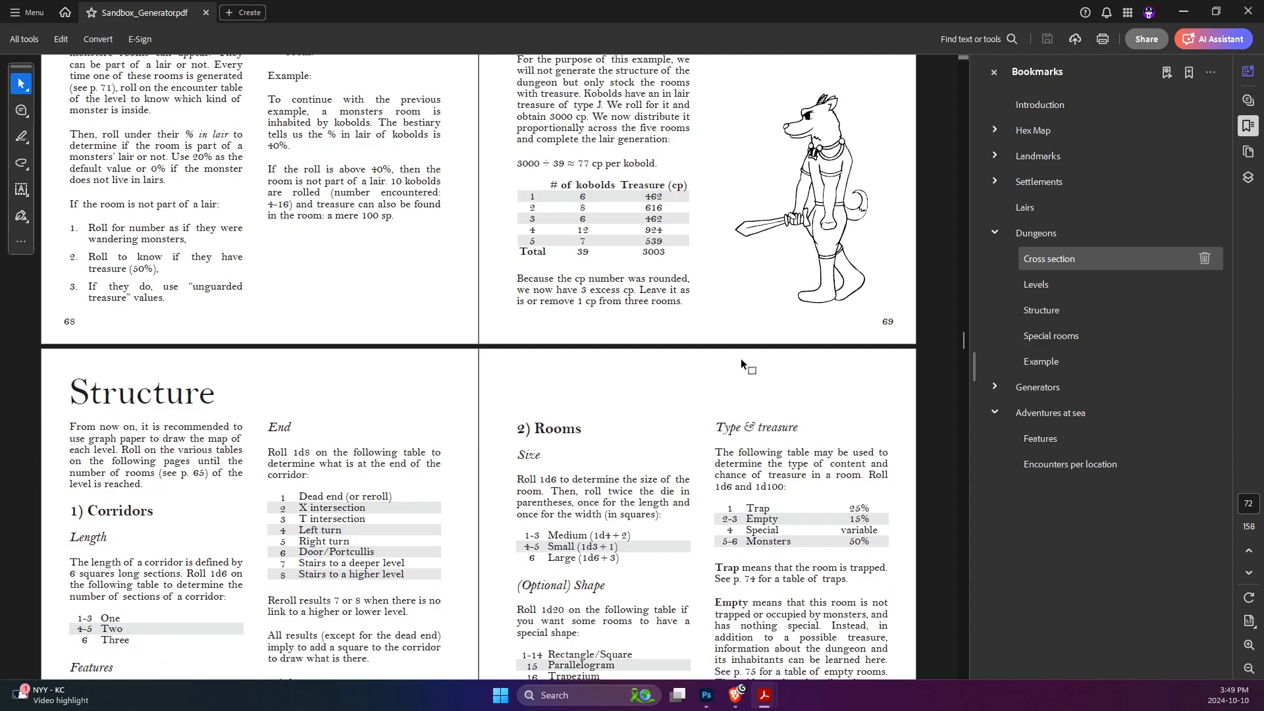
scroll(740, 358, "down", 3)
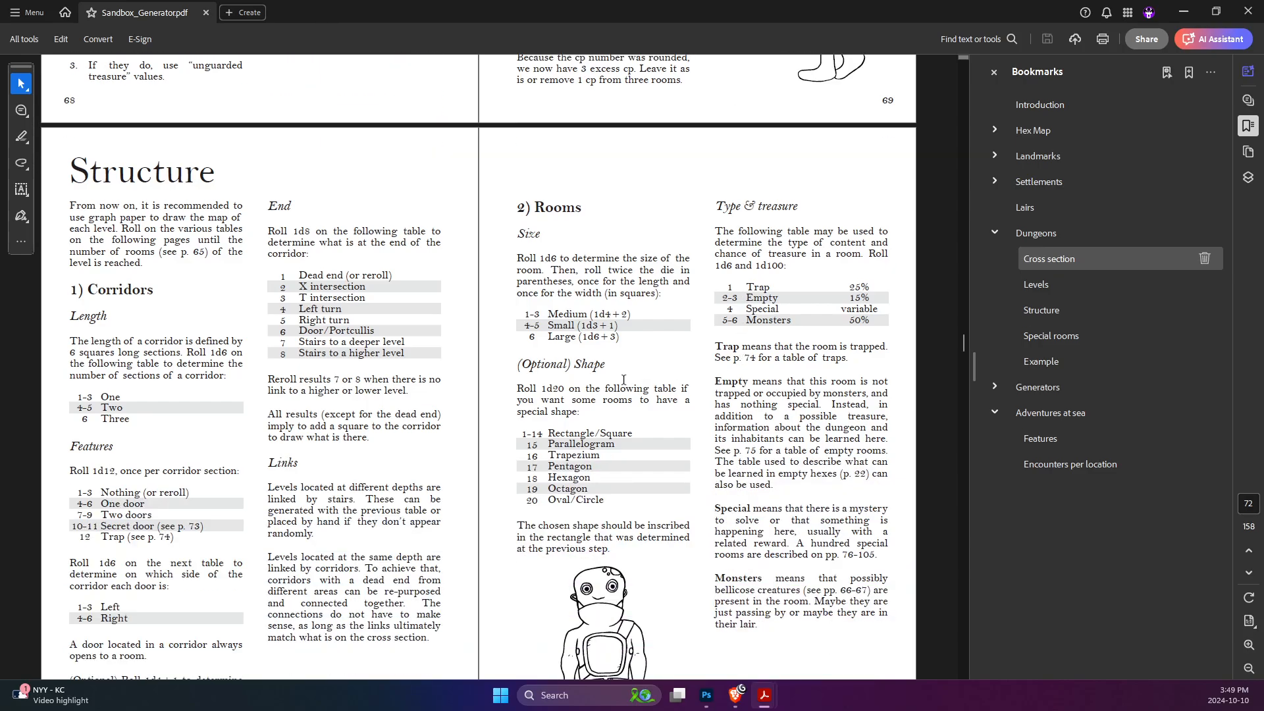
scroll(637, 375, "down", 1)
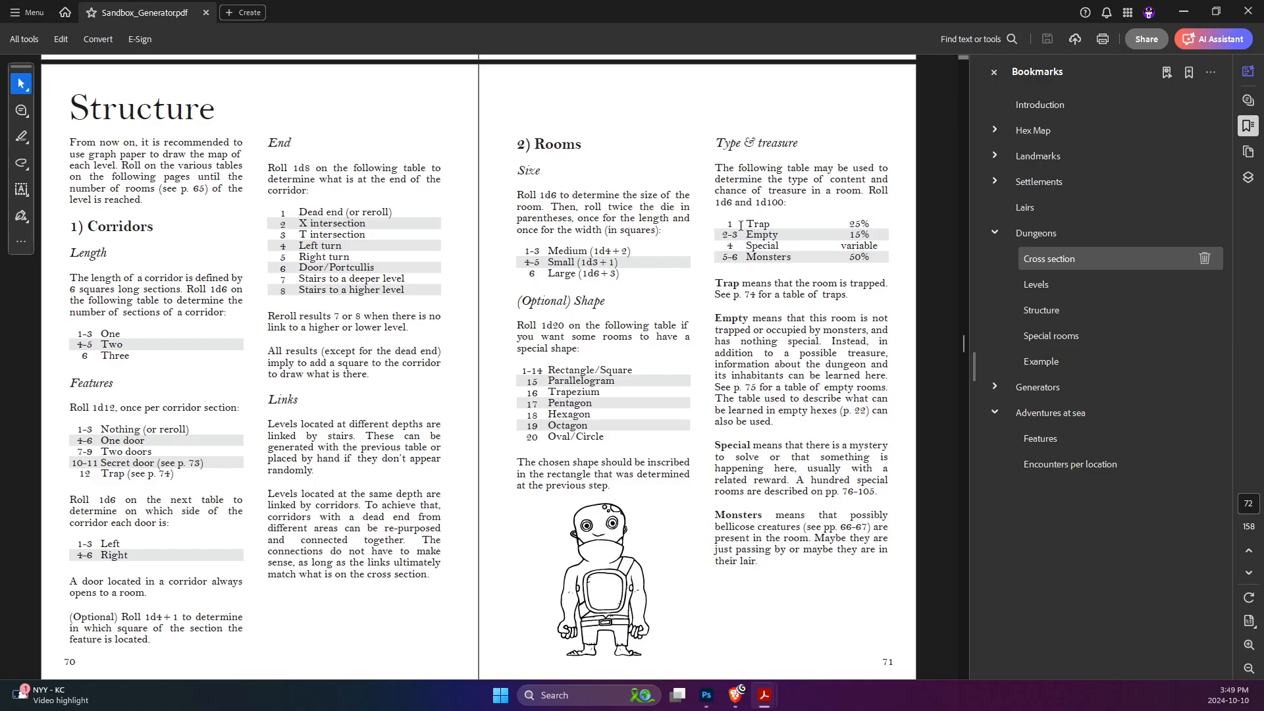
left_click_drag(724, 235, 779, 246)
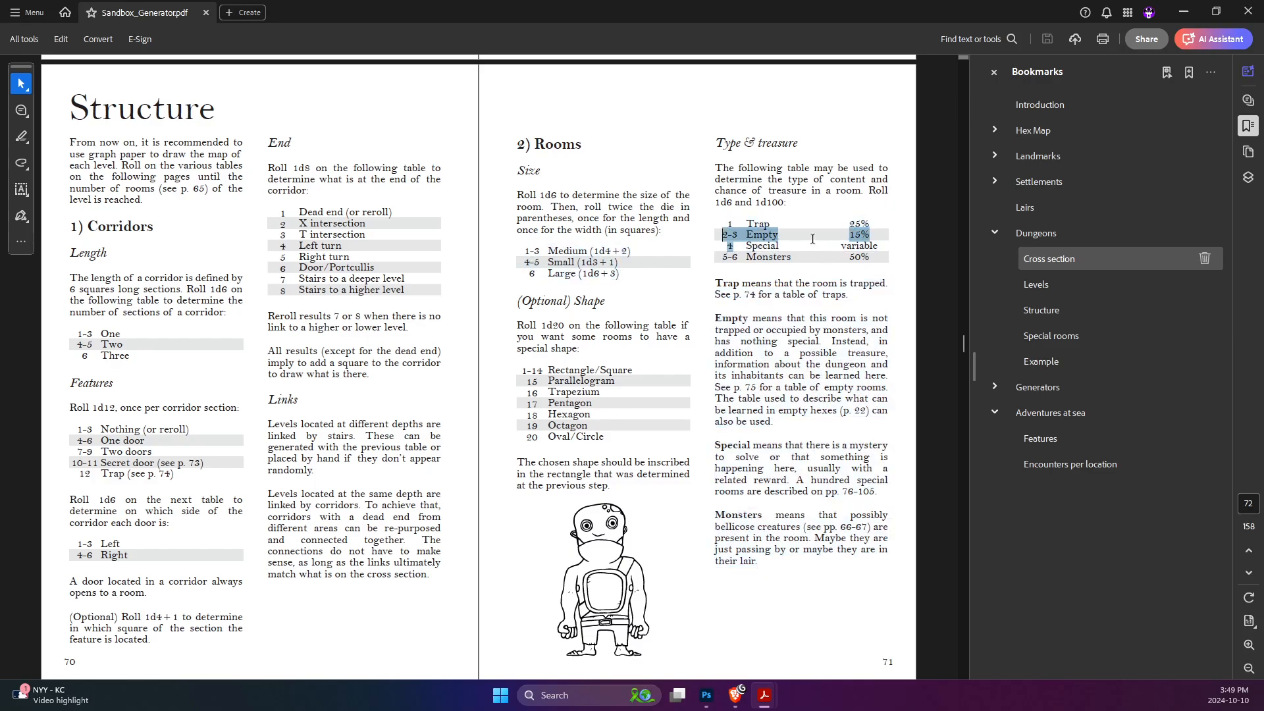
left_click(588, 296)
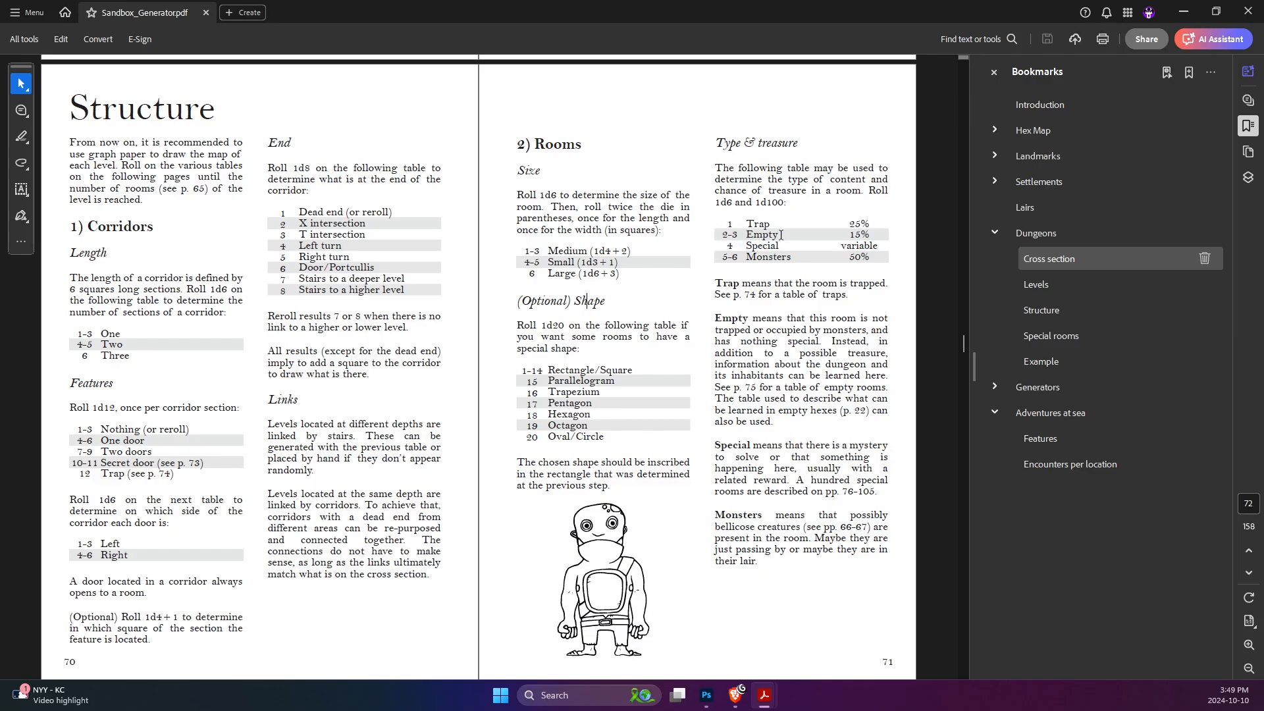
- Write "Empty Room (32)" as the first Room Keys entry in Notion, rechecking the room type table in the PDF
key("alt+Tab")
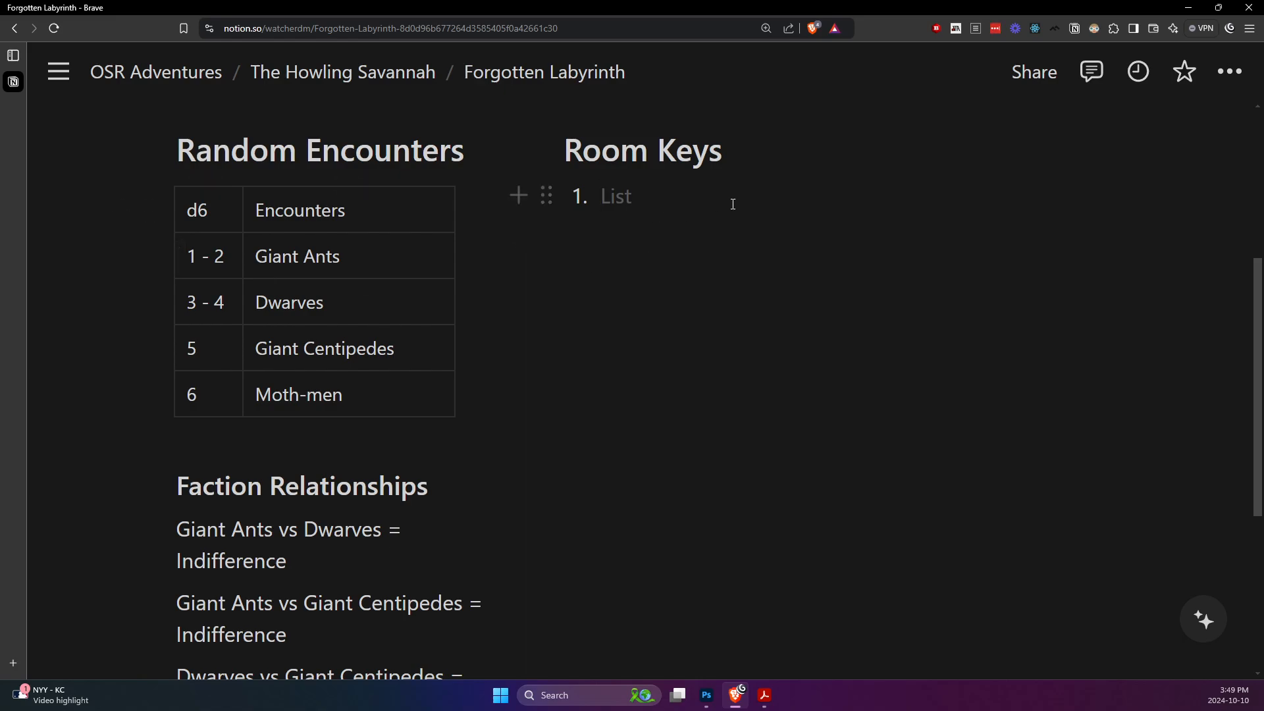
type("Empt")
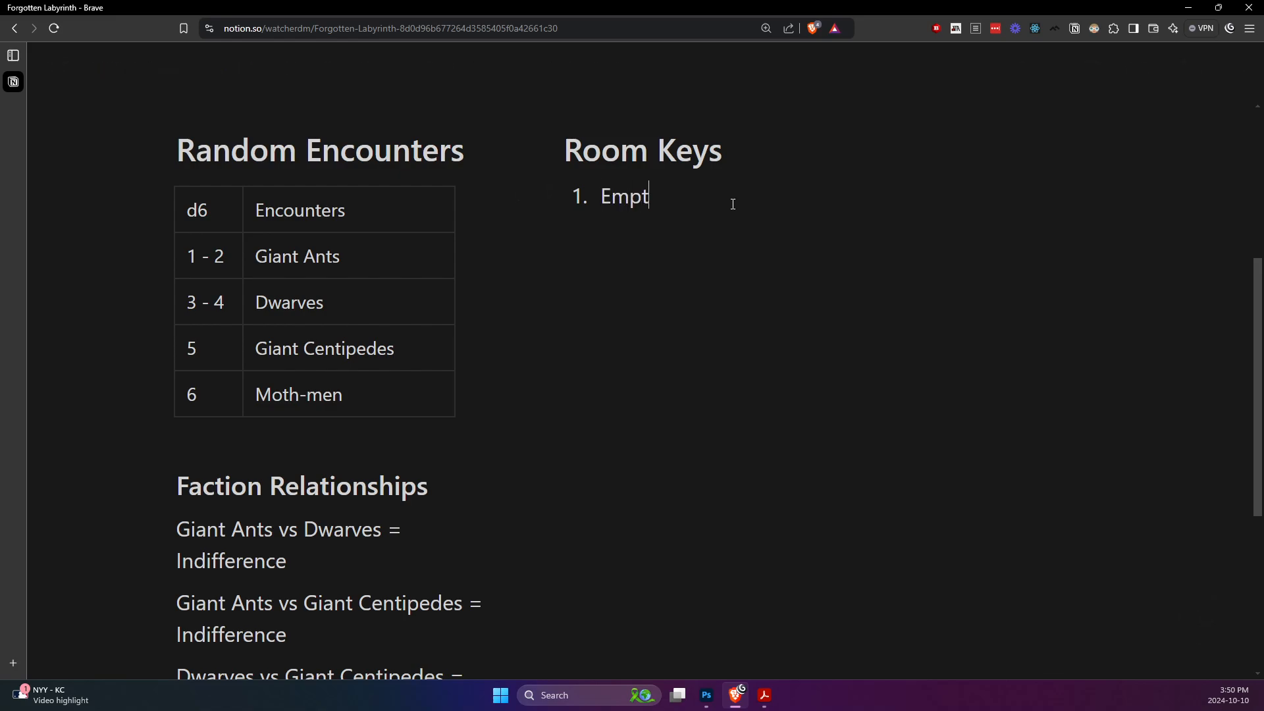
type("y Room (")
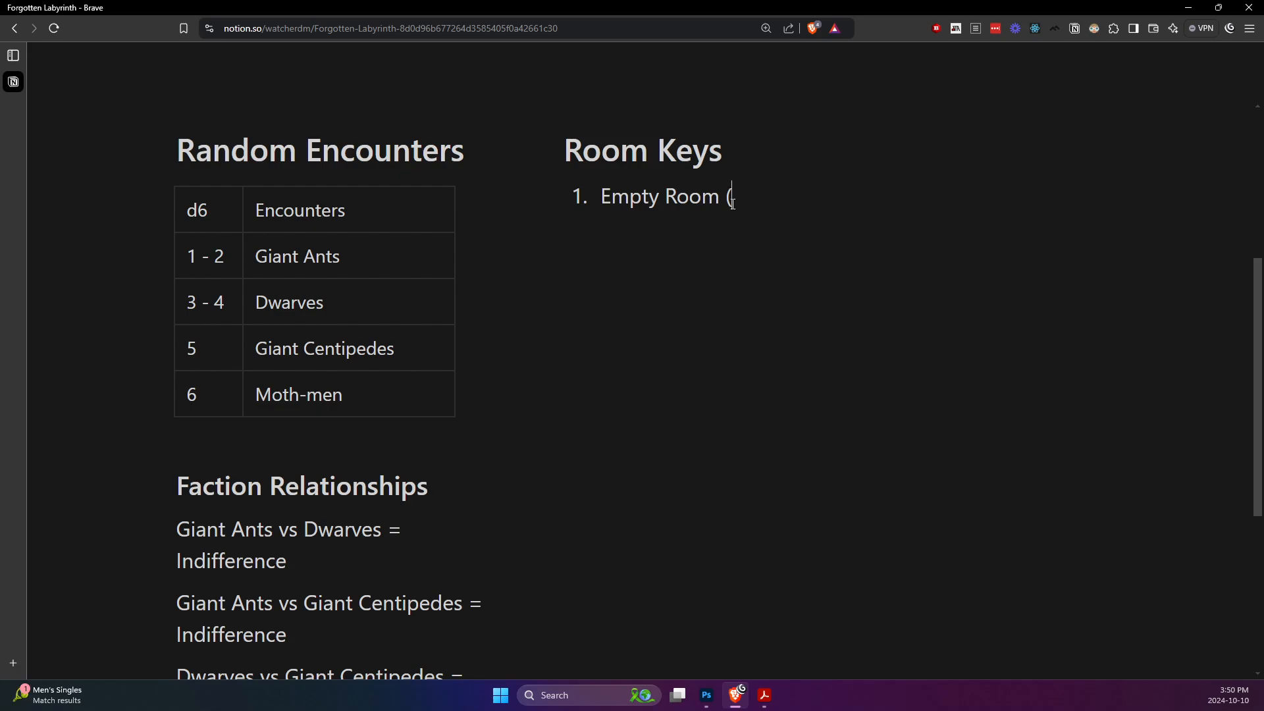
key("alt+Tab")
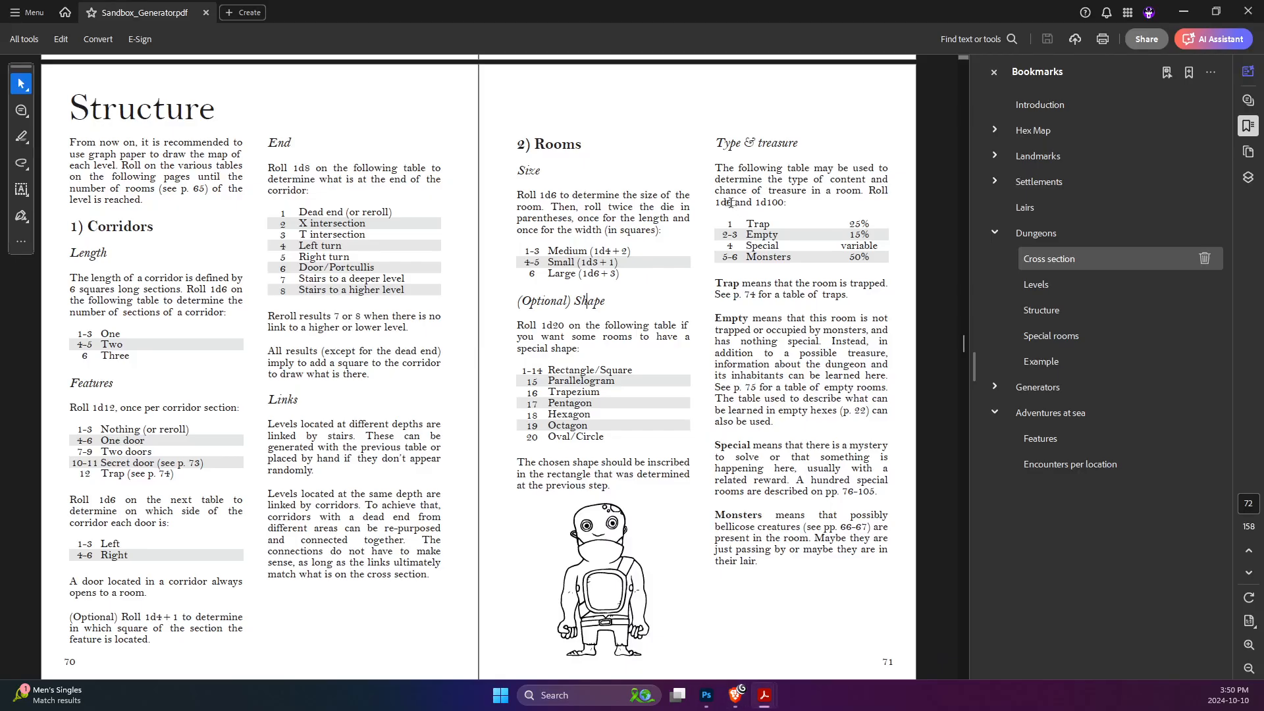
key("alt+Tab")
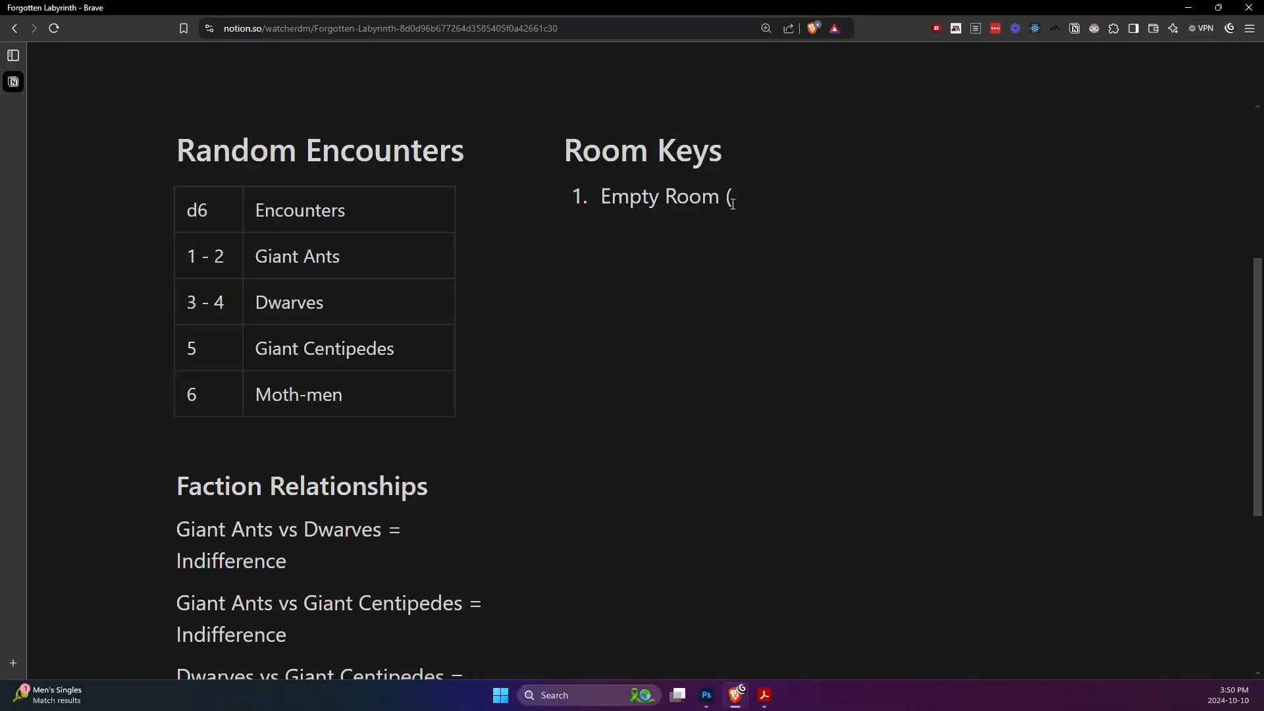
type("32)")
- Copy "Excavation site" from the Empty rooms table in the Sandbox Generator PDF and paste it at the end of the first room entry in Notion
key("alt+Tab")
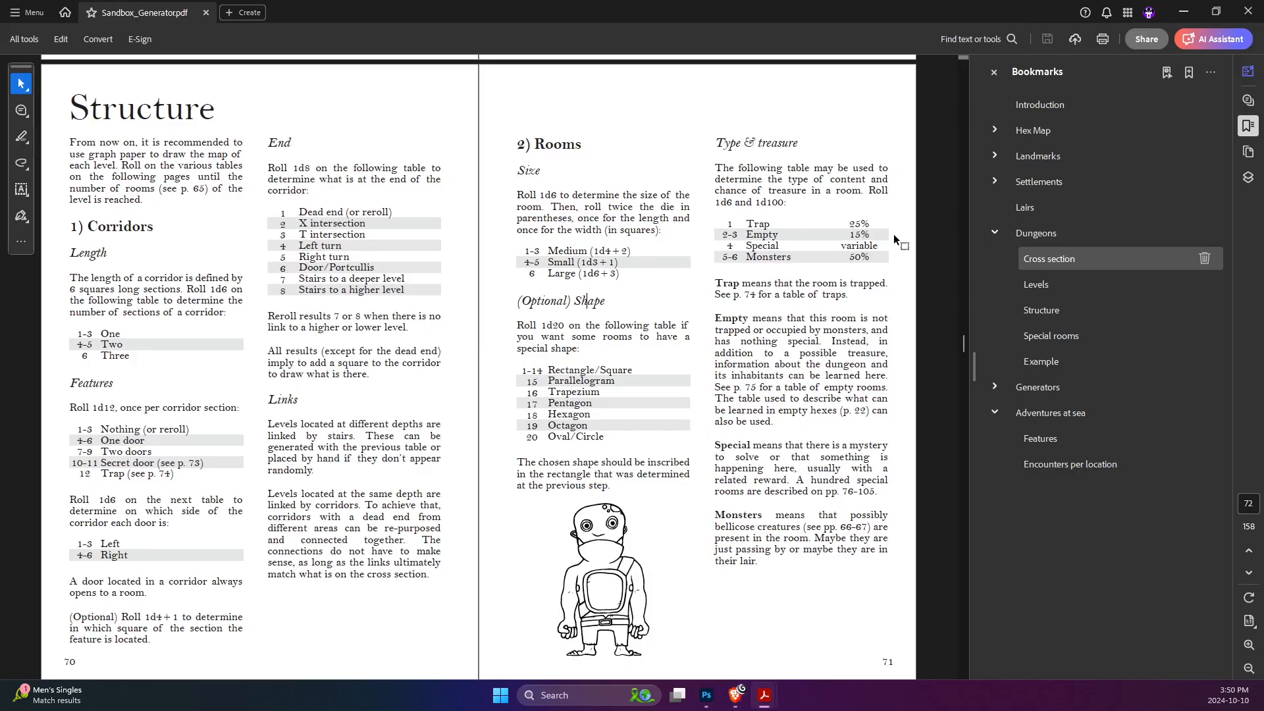
scroll(892, 269, "down", 2)
scroll(892, 269, "down", 20)
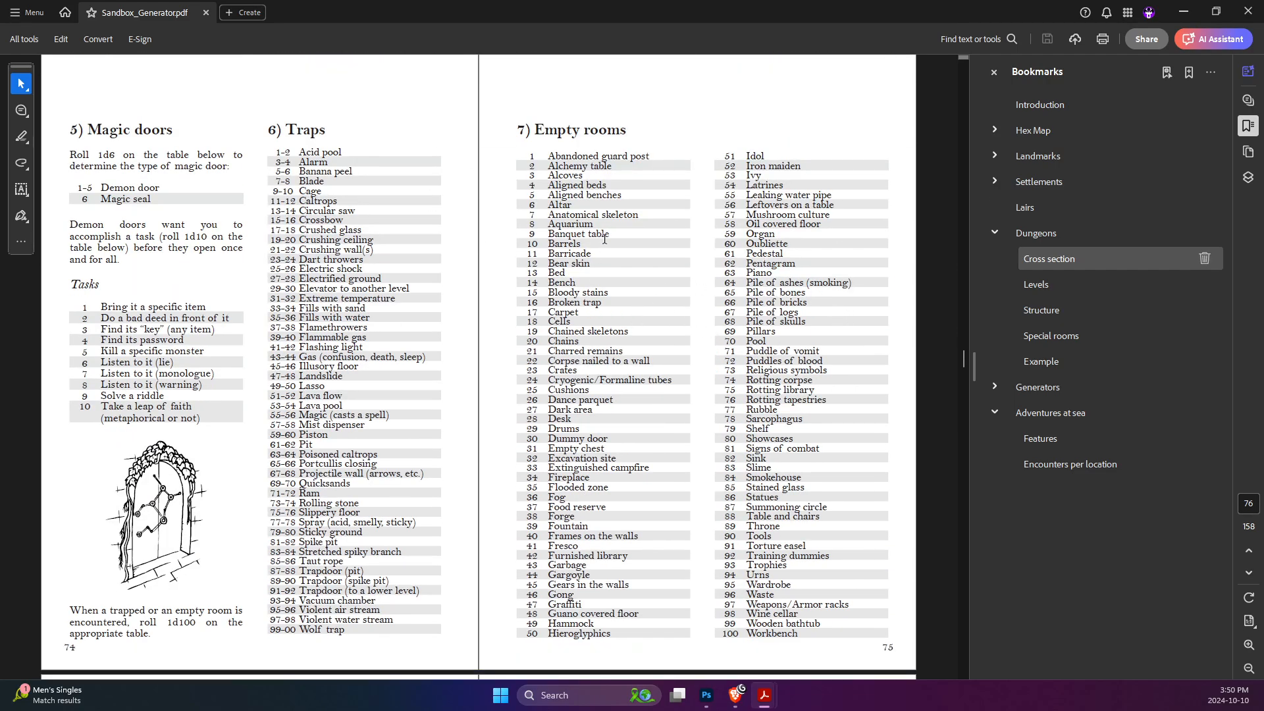
left_click_drag(547, 458, 617, 456)
key("ctrl+c")
right_click(617, 456)
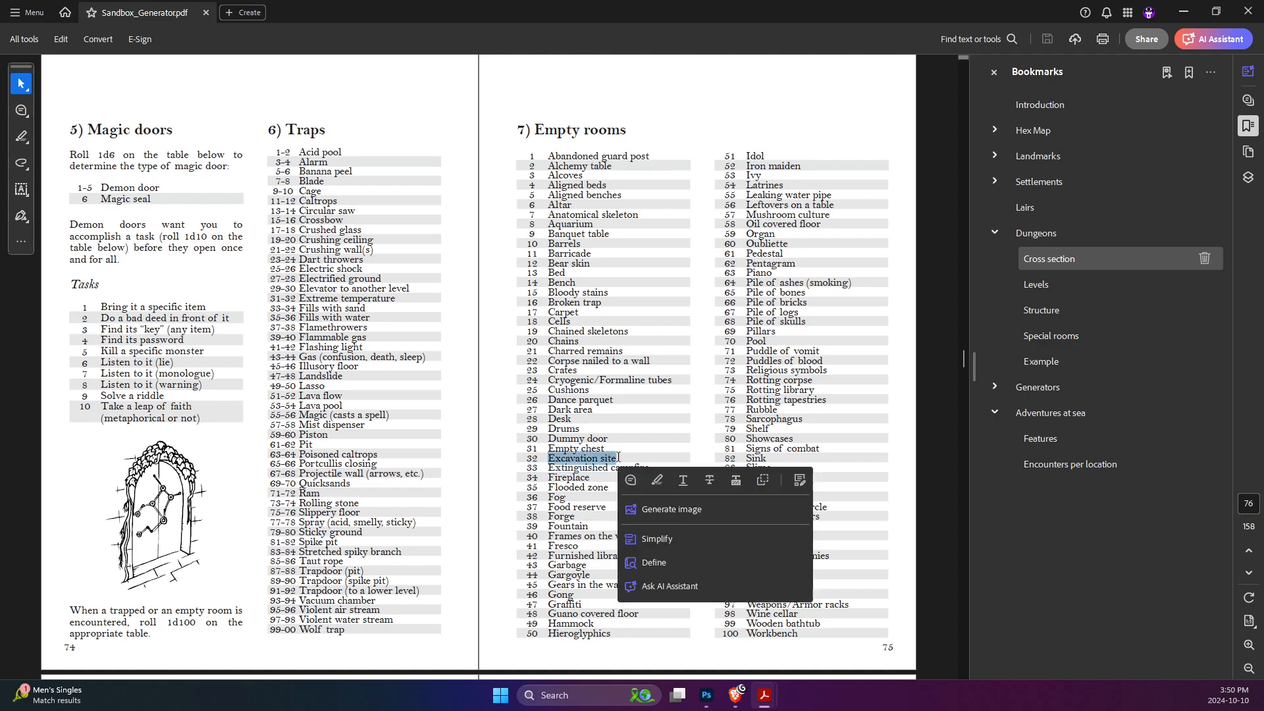
key("alt+Tab")
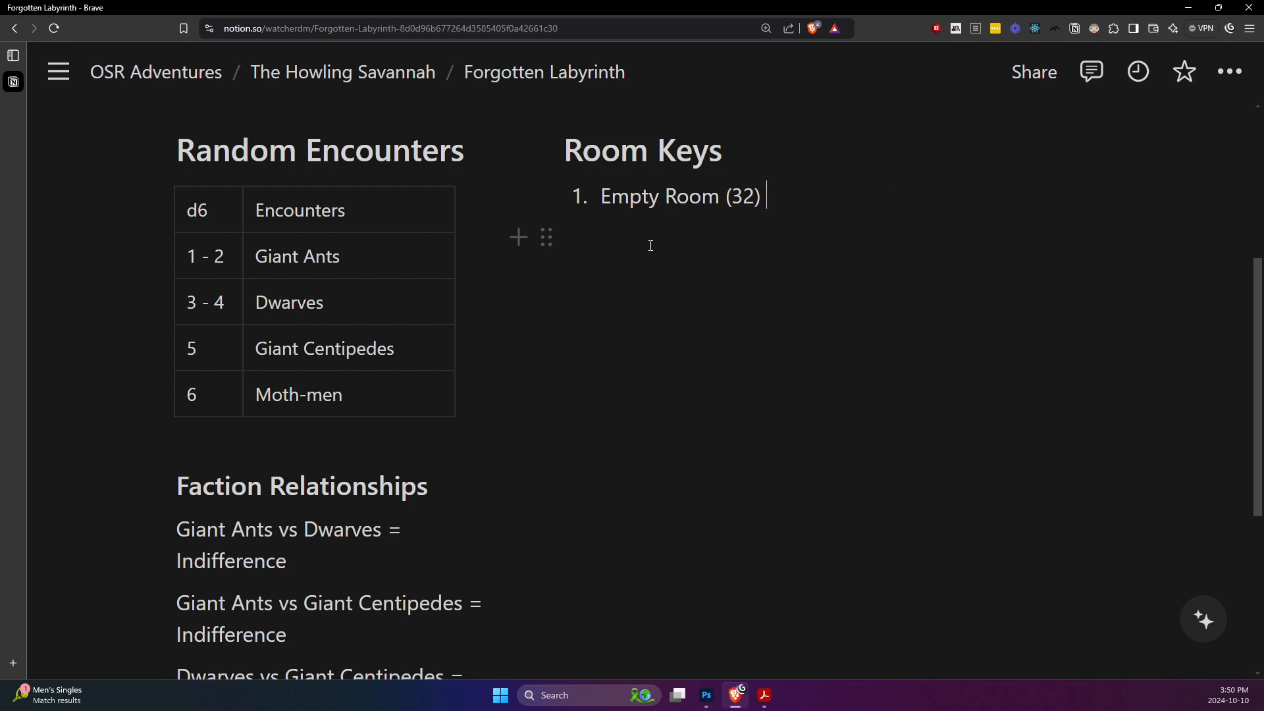
key("ctrl+v")
- Delete the "Empty Room (32)" prefix from the first room entry, keeping only "Excavation site"
key("ctrl+Left")
key("ctrl+Left")
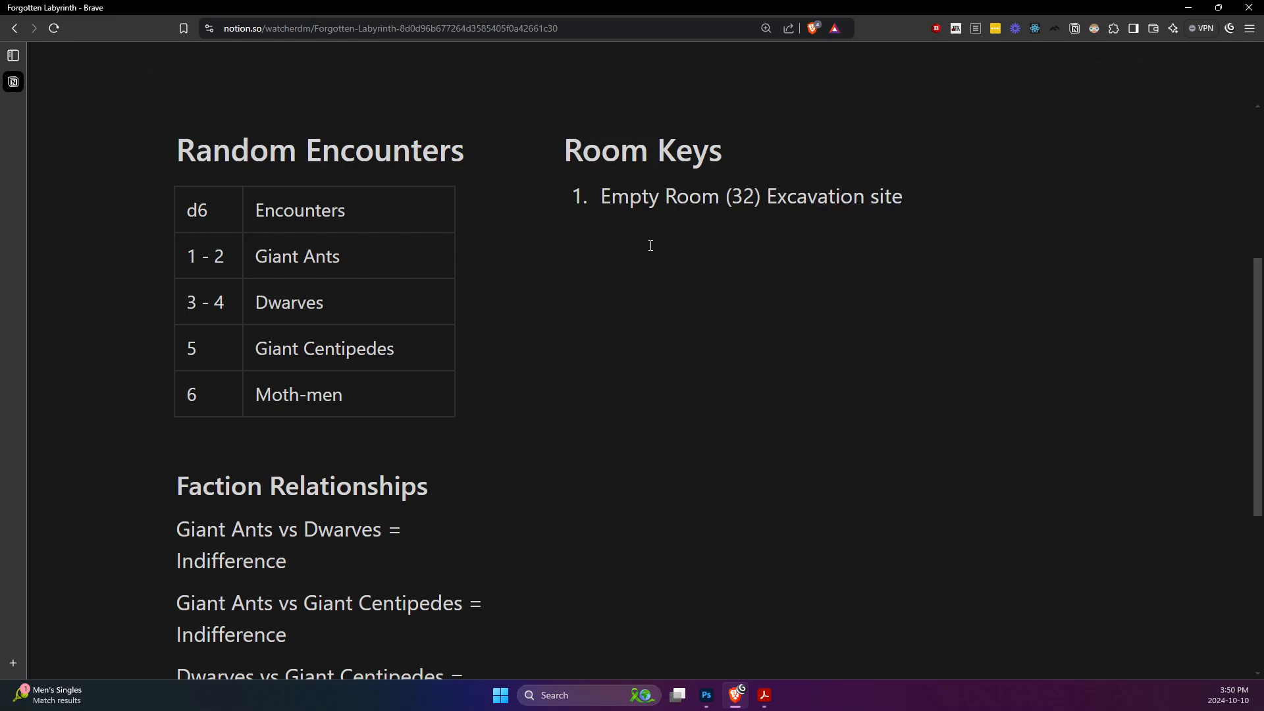
key("ctrl+shift+Left")
key("ctrl+shift+Left")
key("ctrl+shift+Left")
key("BackSpace")
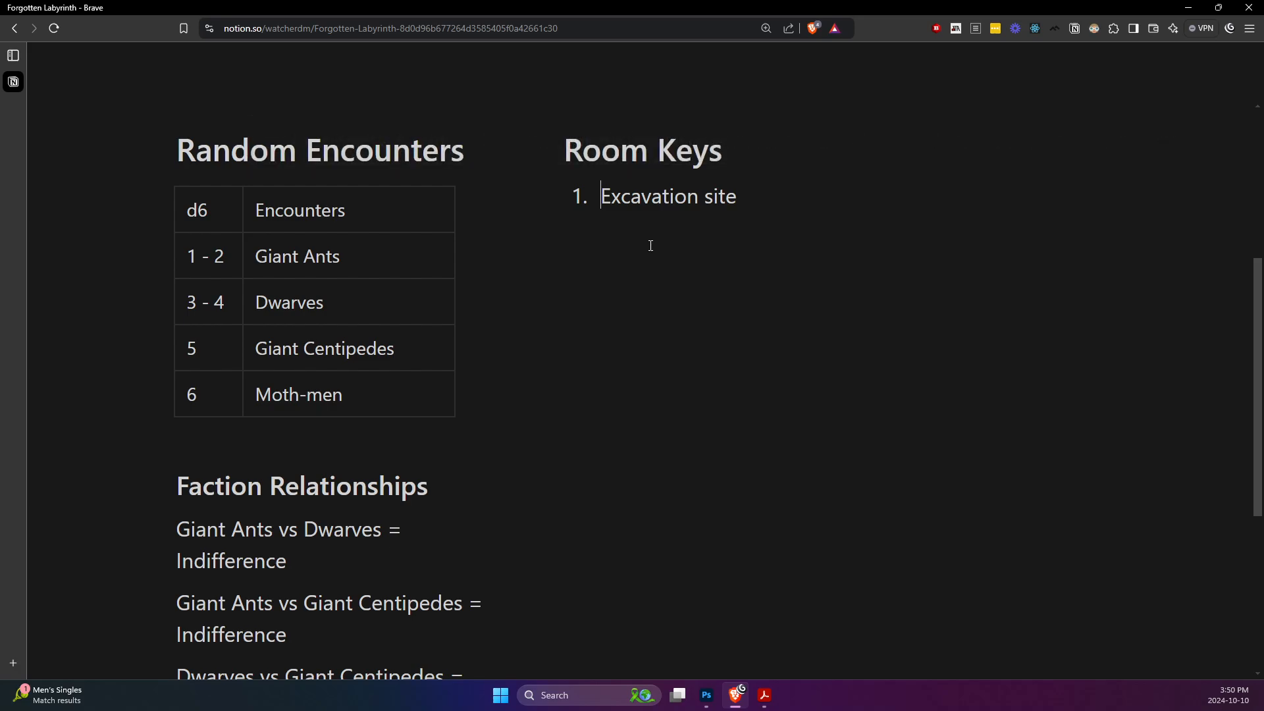
- Extend the first room entry to "Excavation site, Shaft" and start a second entry
key("ctrl+Right")
key("ctrl+Right")
type("Shaft")
key("Return")
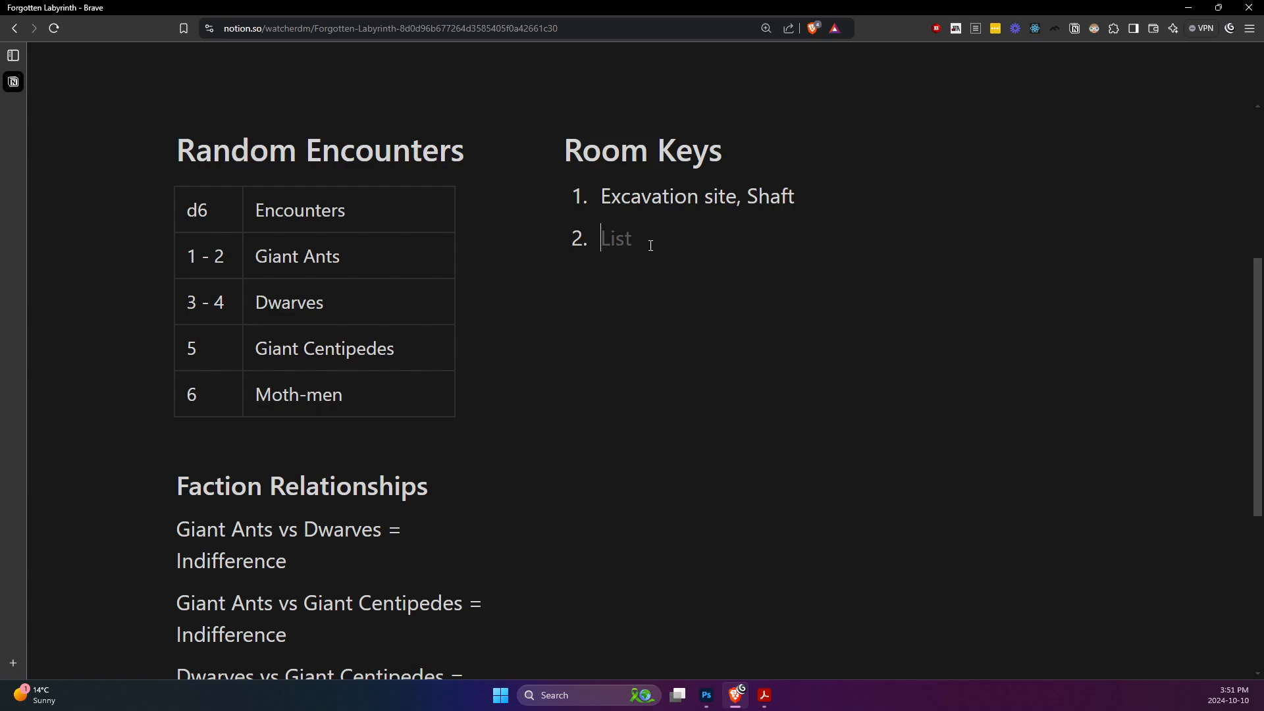
- Examine the room type table and the Traps and Empty rooms tables in the Sandbox Generator PDF for the second room
scroll(570, 279, "up", 2)
scroll(592, 276, "down", 2)
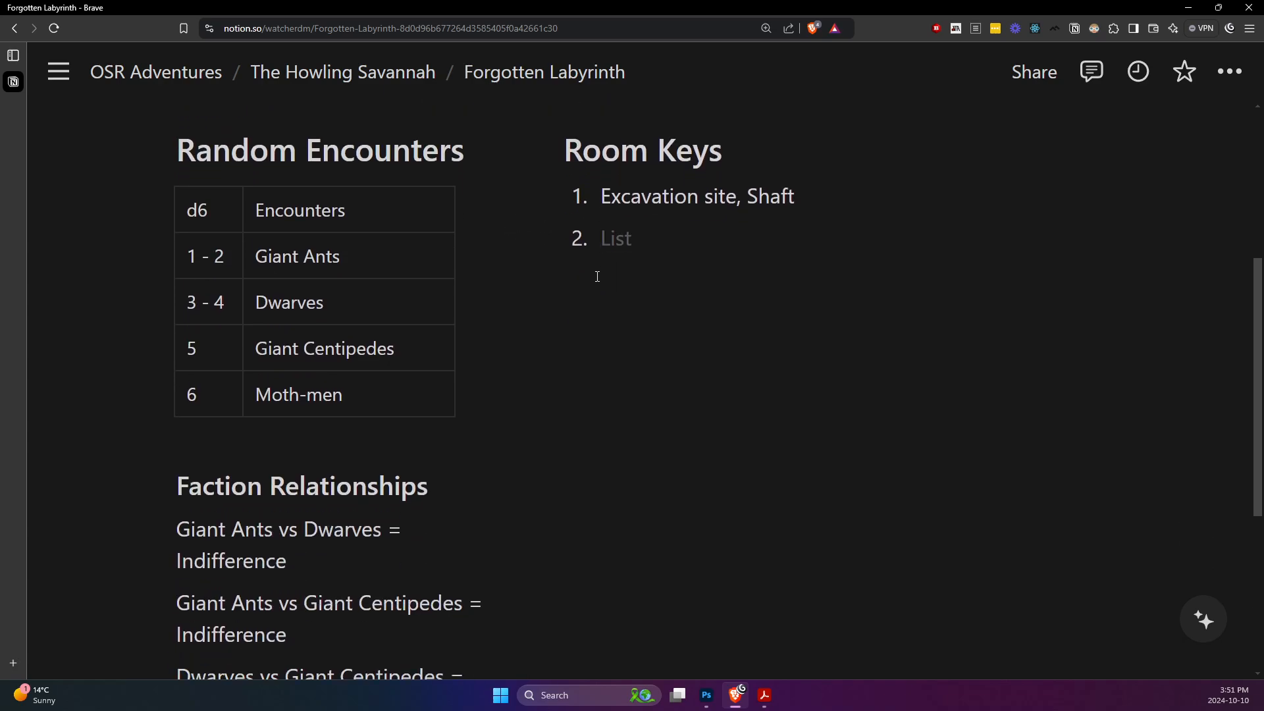
key("alt+Tab")
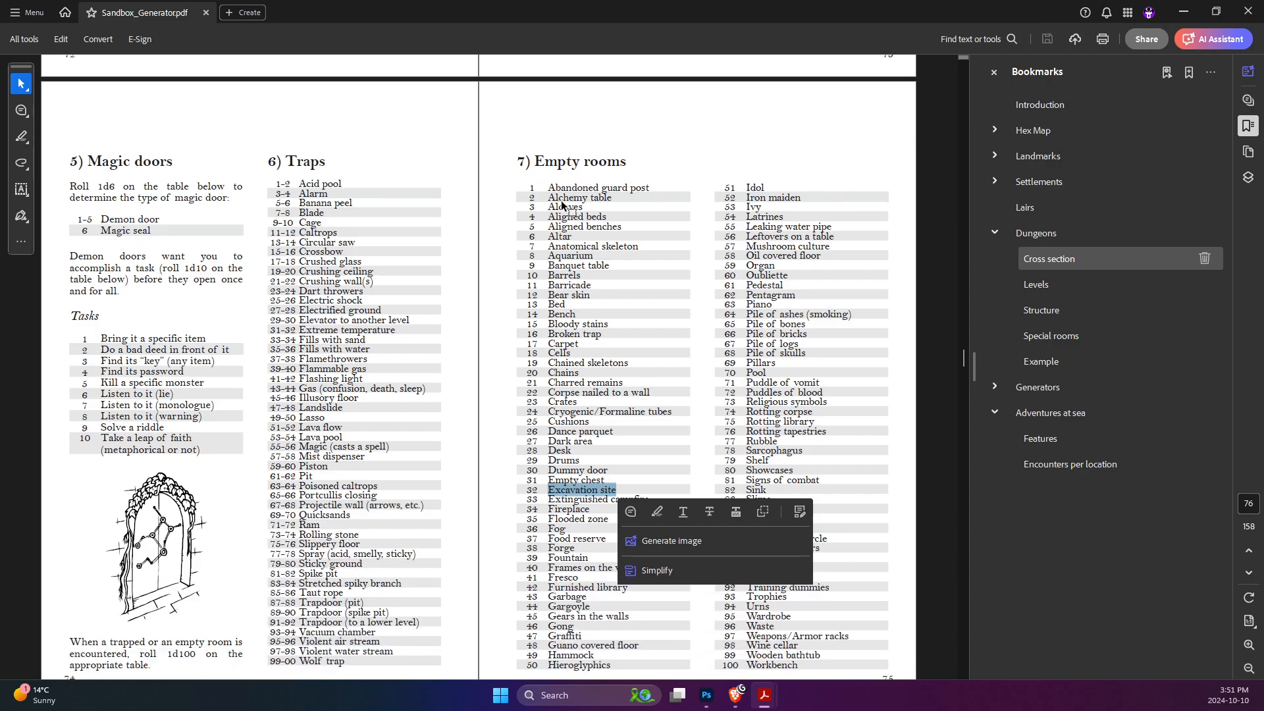
key("alt+Tab")
key("alt+Tab")
scroll(565, 171, "up", 10)
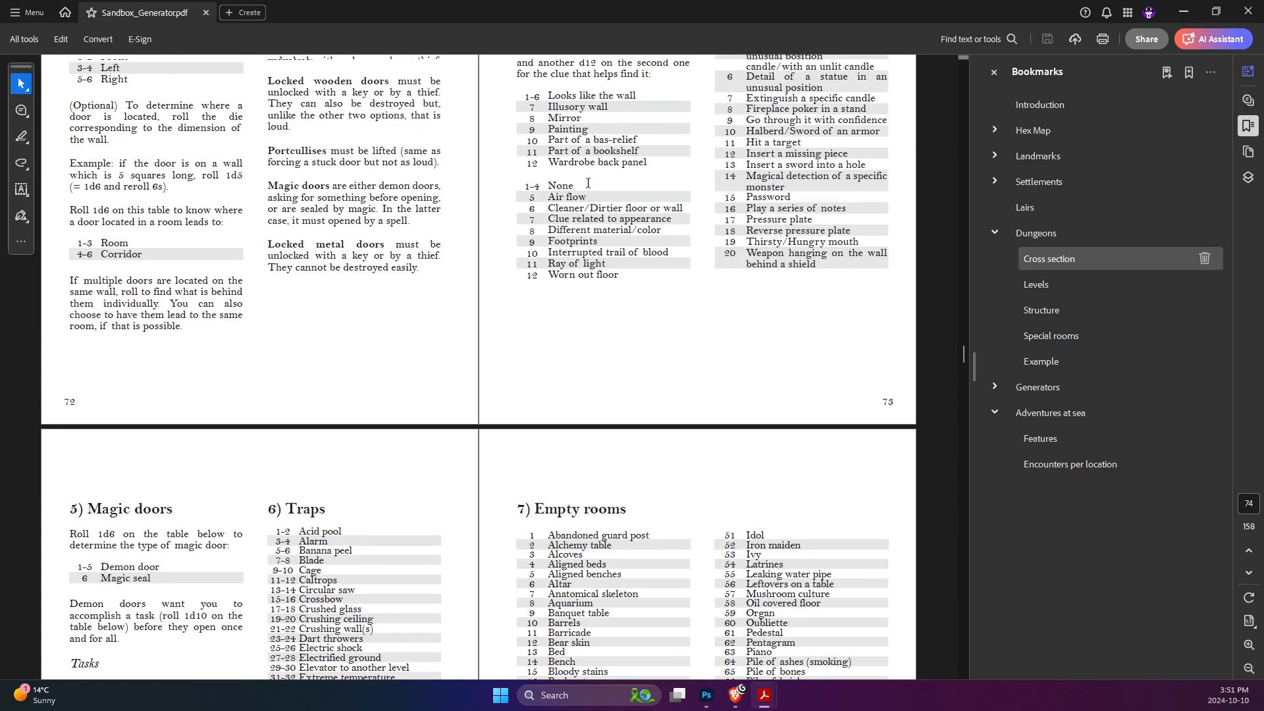
scroll(564, 145, "up", 8)
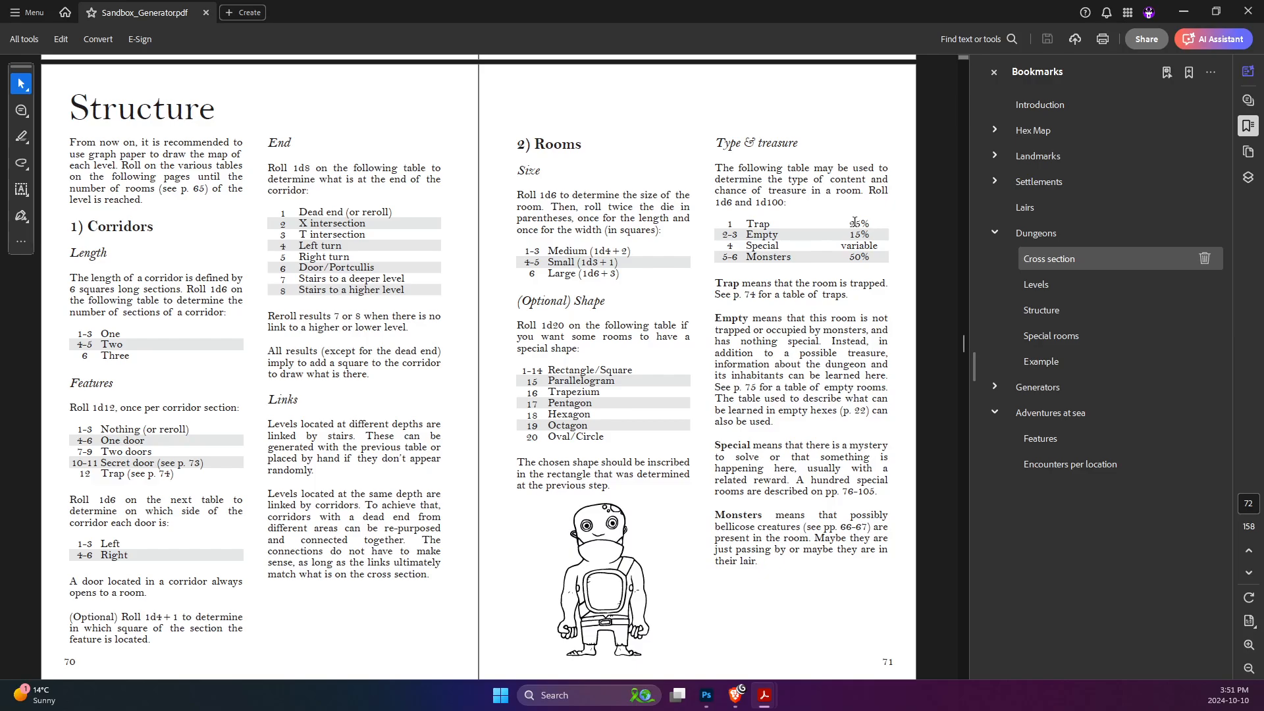
scroll(855, 222, "down", 20)
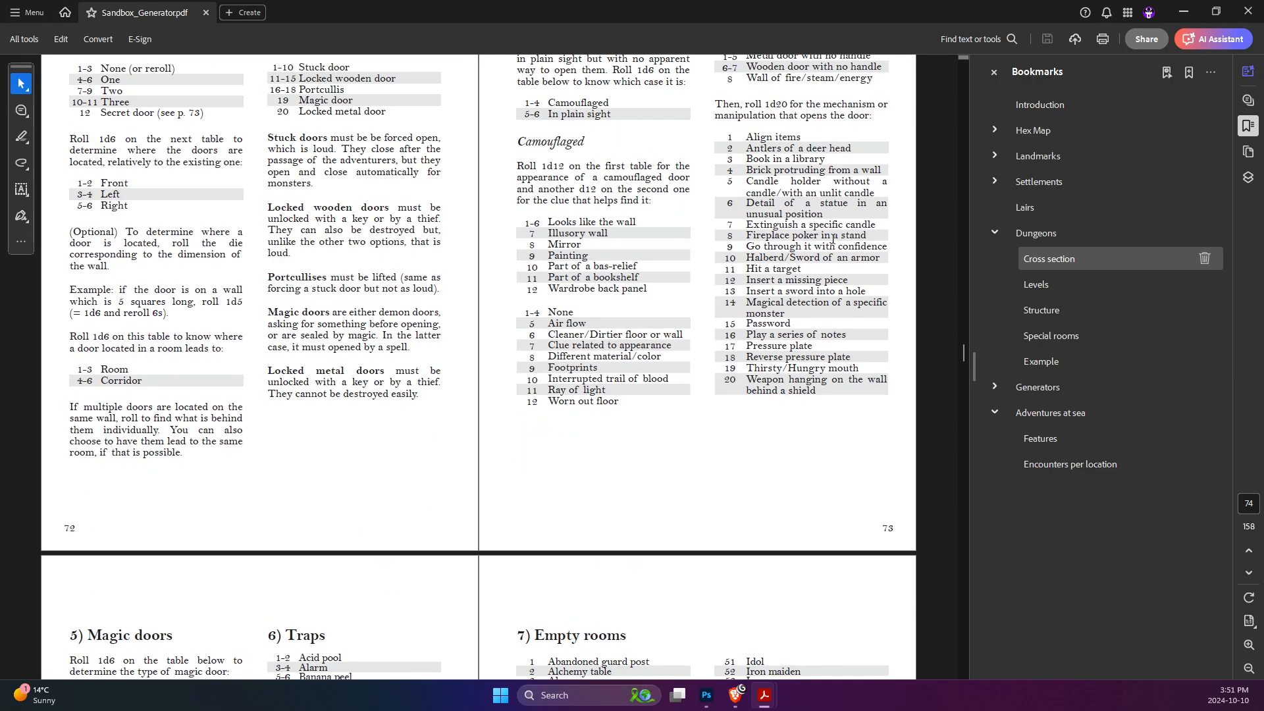
scroll(833, 244, "down", 5)
scroll(832, 237, "up", 2)
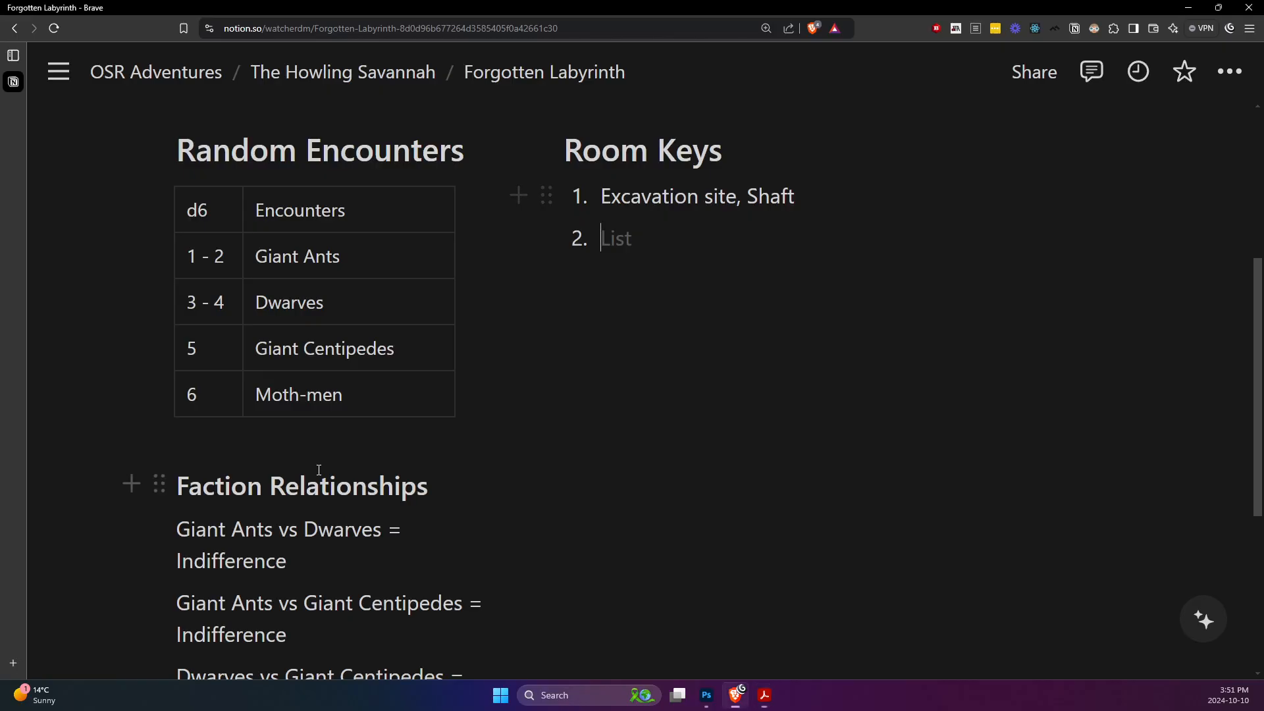
- Write "Rolling stone" as the second Room Keys entry in Notion, correcting its spelling and capitalization
key("alt+Tab")
type("Rolli")
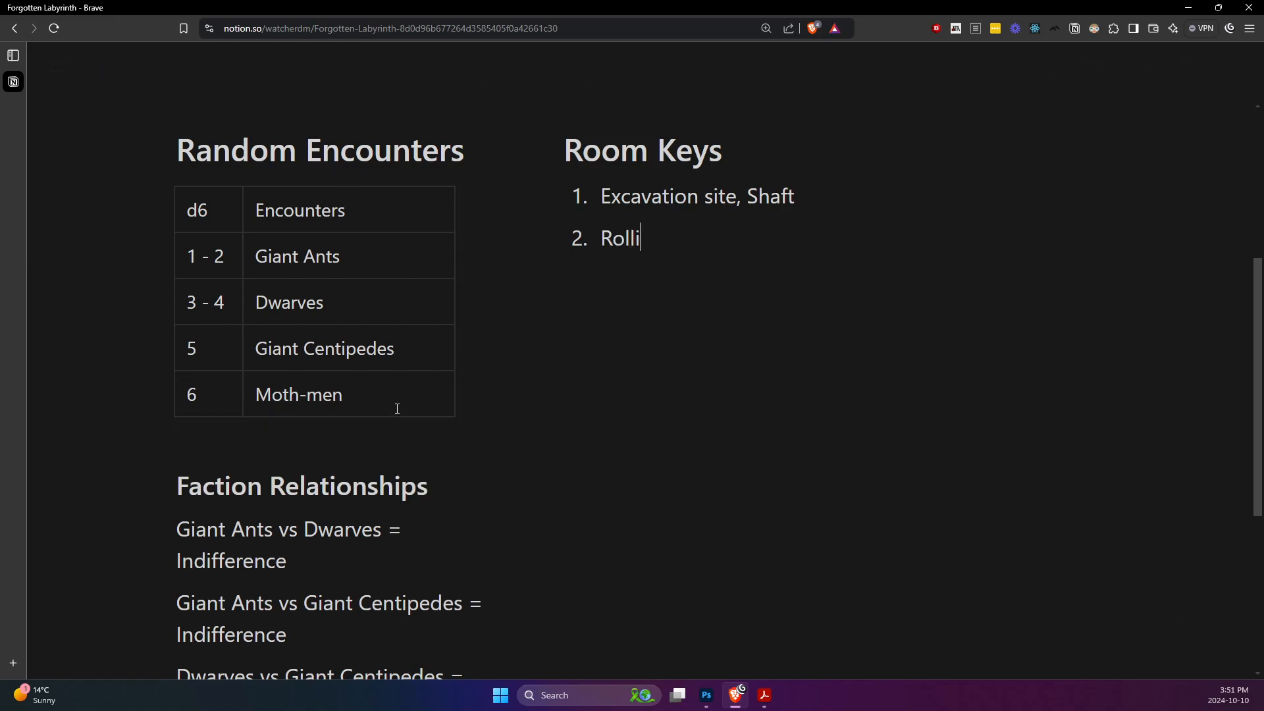
type("g Ston")
key("Left")
key("Left")
key("Left")
key("Left")
key("Left")
key("Left")
type("n")
key("End")
type("e")
key("Left")
key("Left")
key("Left")
key("Left")
key("BackSpace")
type("s")
- Extend the second room entry to "Rolling stone, Bed" and start a third entry
key("End")
type(",")
type("Bed")
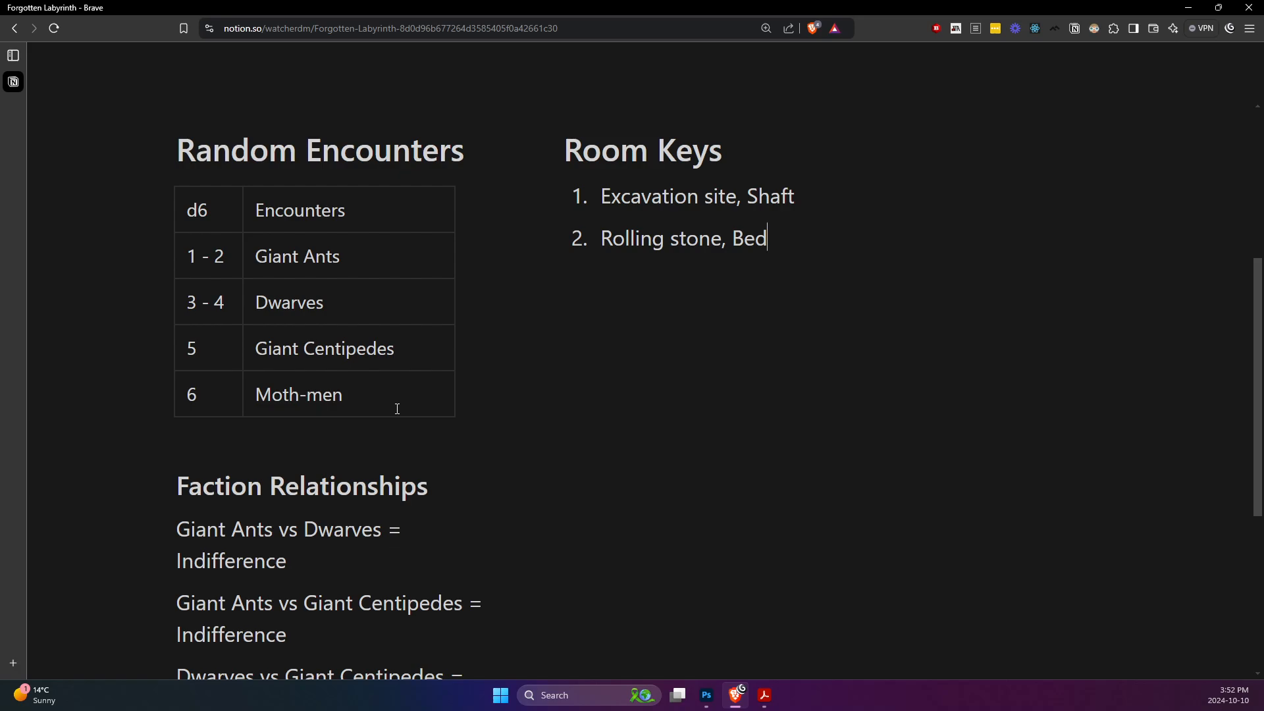
key("Return")
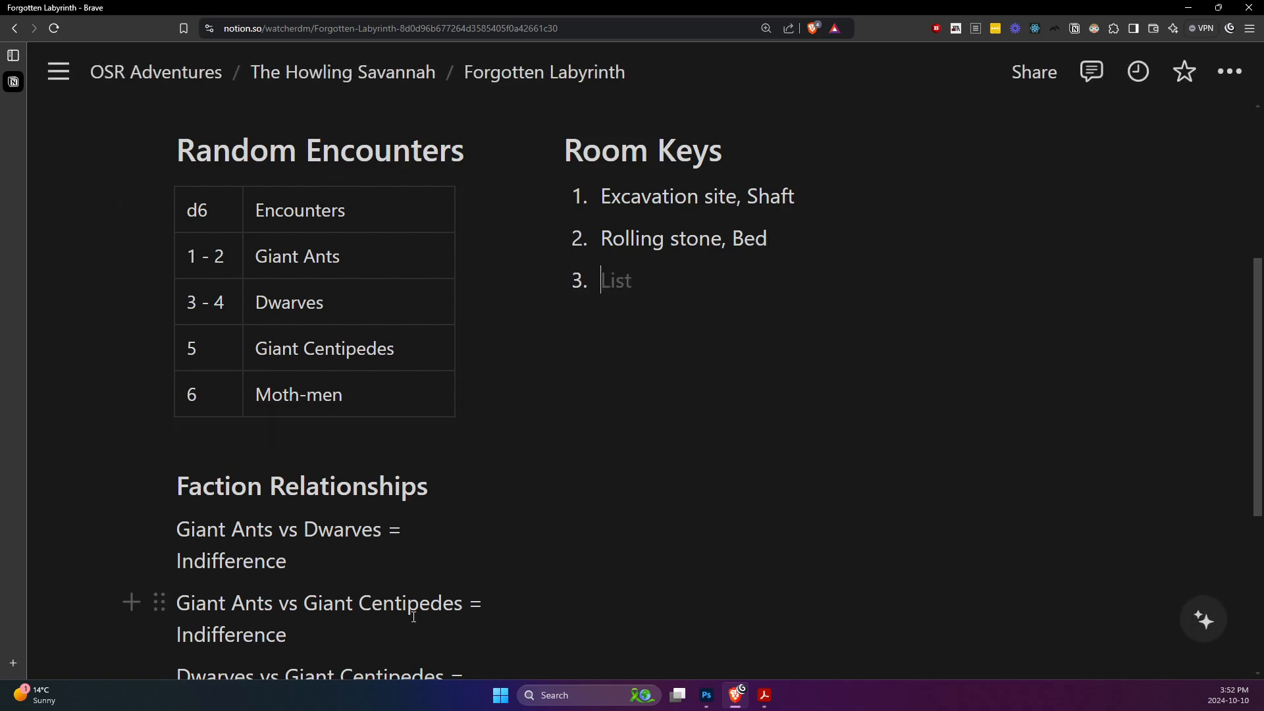
- Examine the room Type & treasure table and the Traps and Empty rooms tables in the Sandbox Generator PDF for the third room
key("alt+Tab")
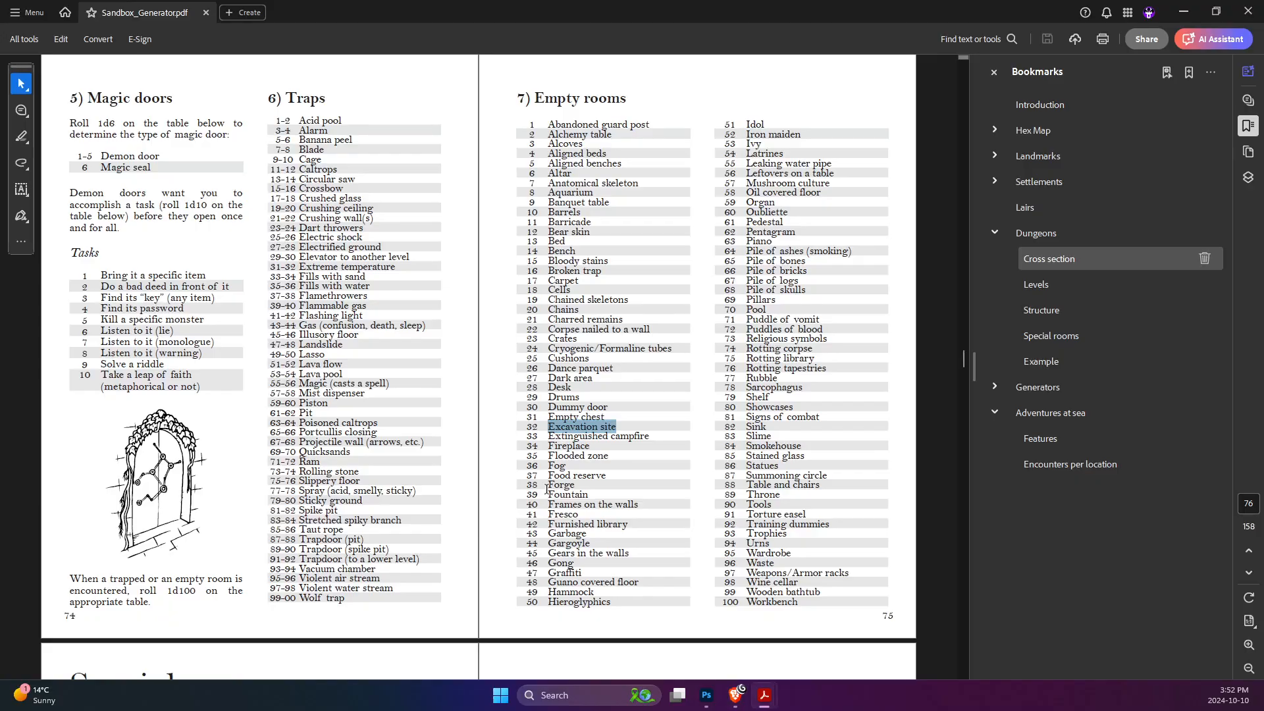
scroll(573, 485, "up", 15)
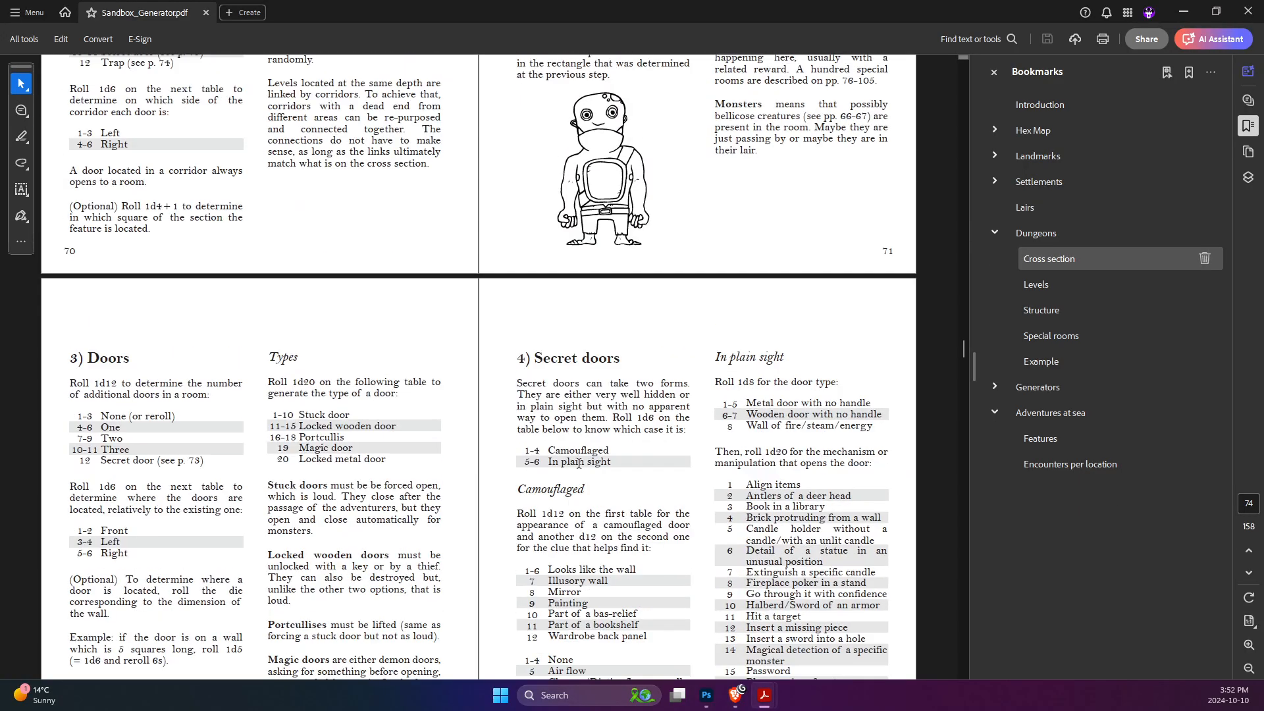
scroll(577, 466, "up", 3)
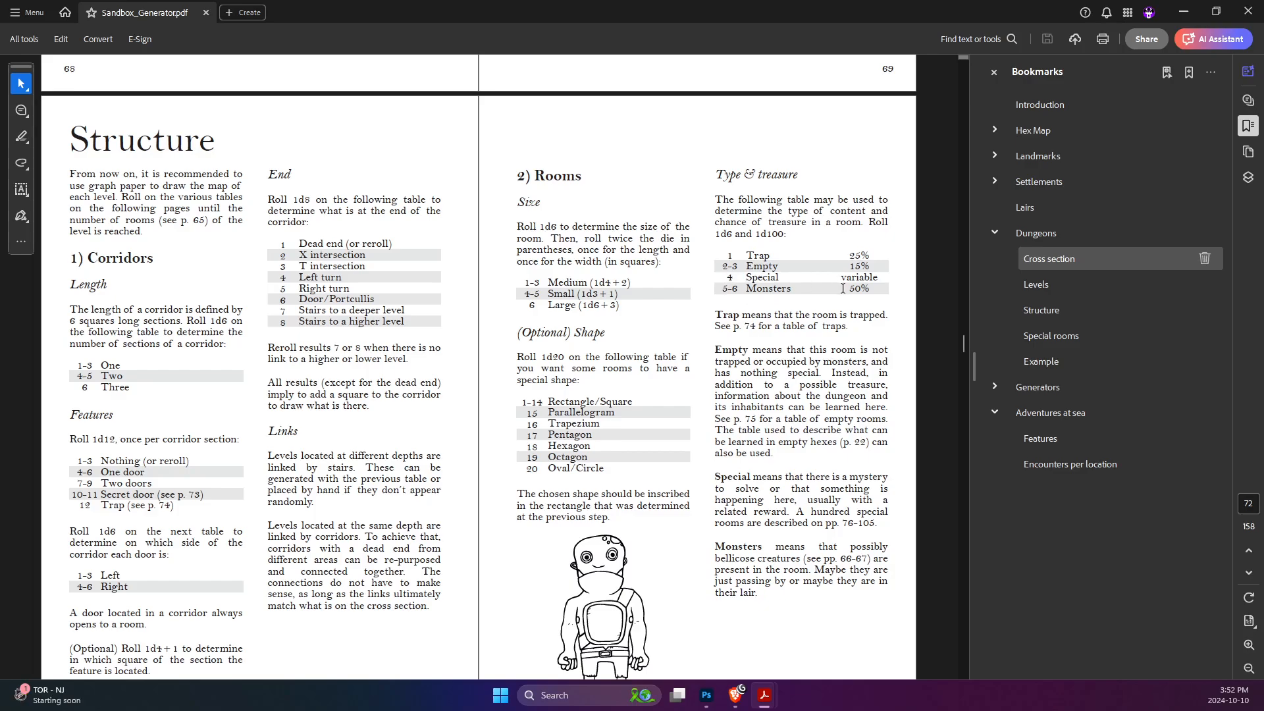
scroll(842, 288, "down", 16)
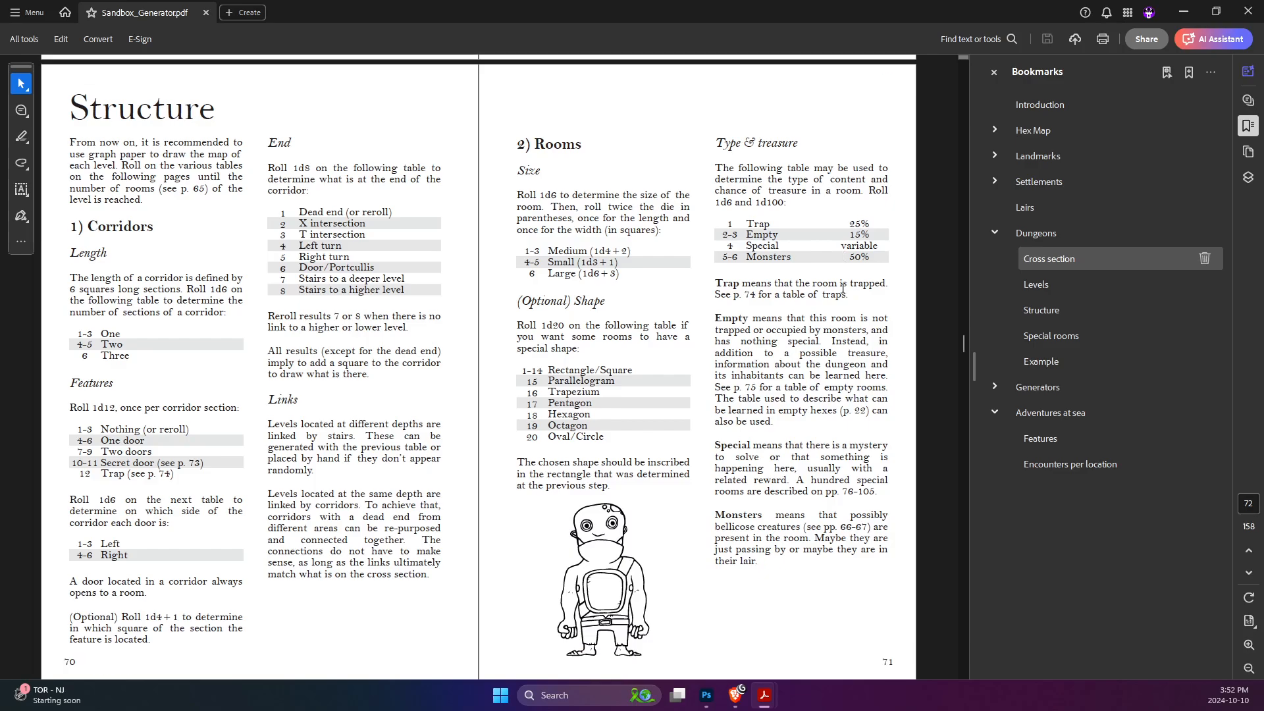
scroll(828, 313, "down", 3)
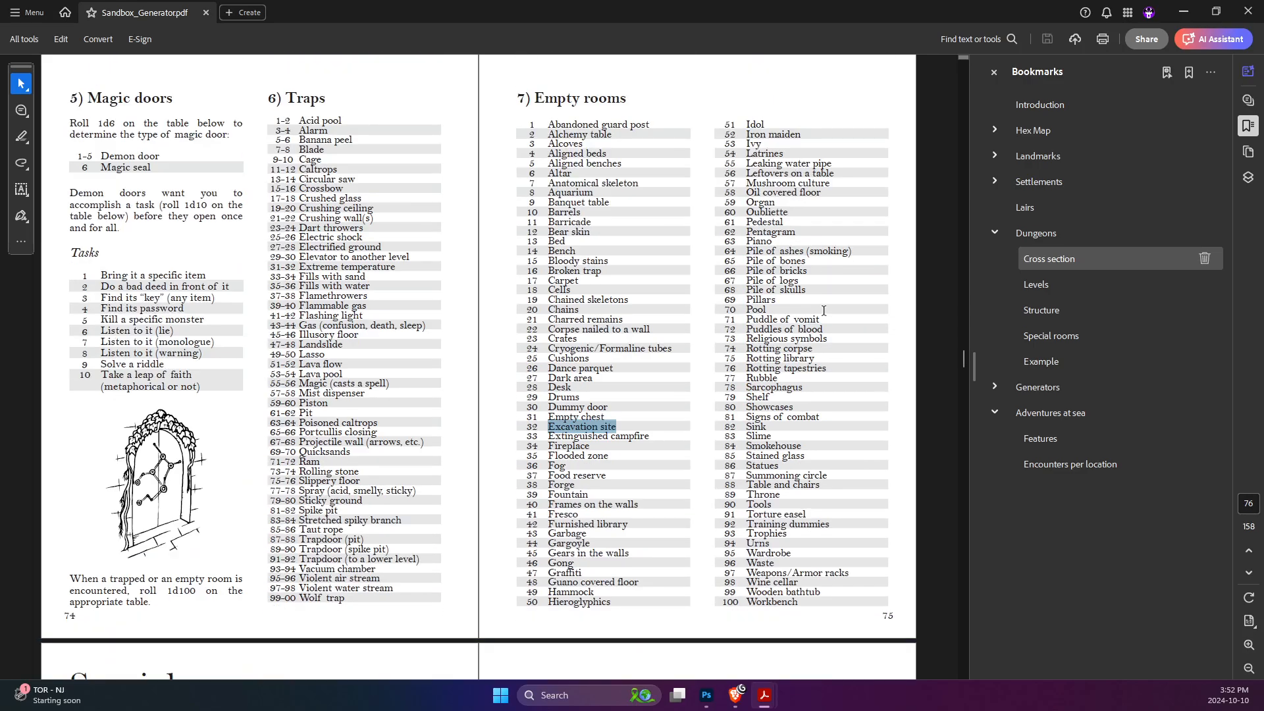
scroll(828, 316, "up", 1)
scroll(828, 319, "down", 1)
scroll(828, 329, "up", 5)
scroll(825, 333, "up", 12)
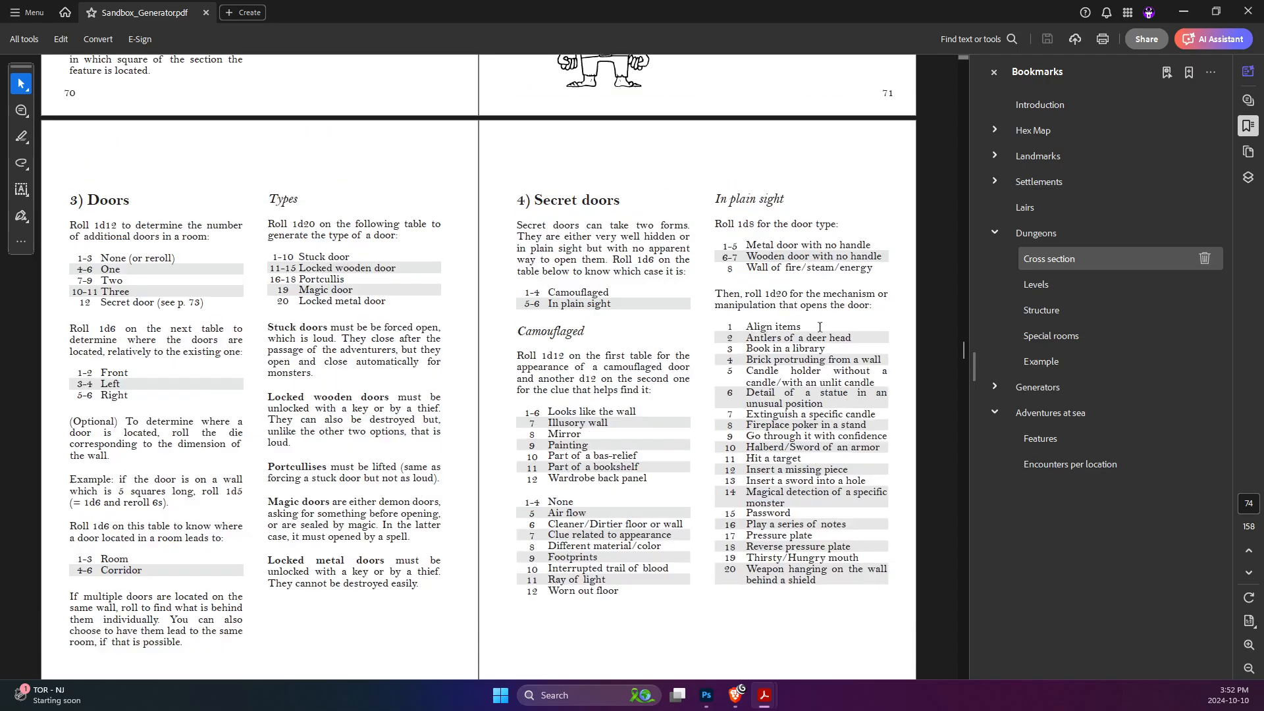
- Check the empty third room entry in Notion, then switch to Acrobat and open the Monster Manual (1e) PDF
key("alt+Tab")
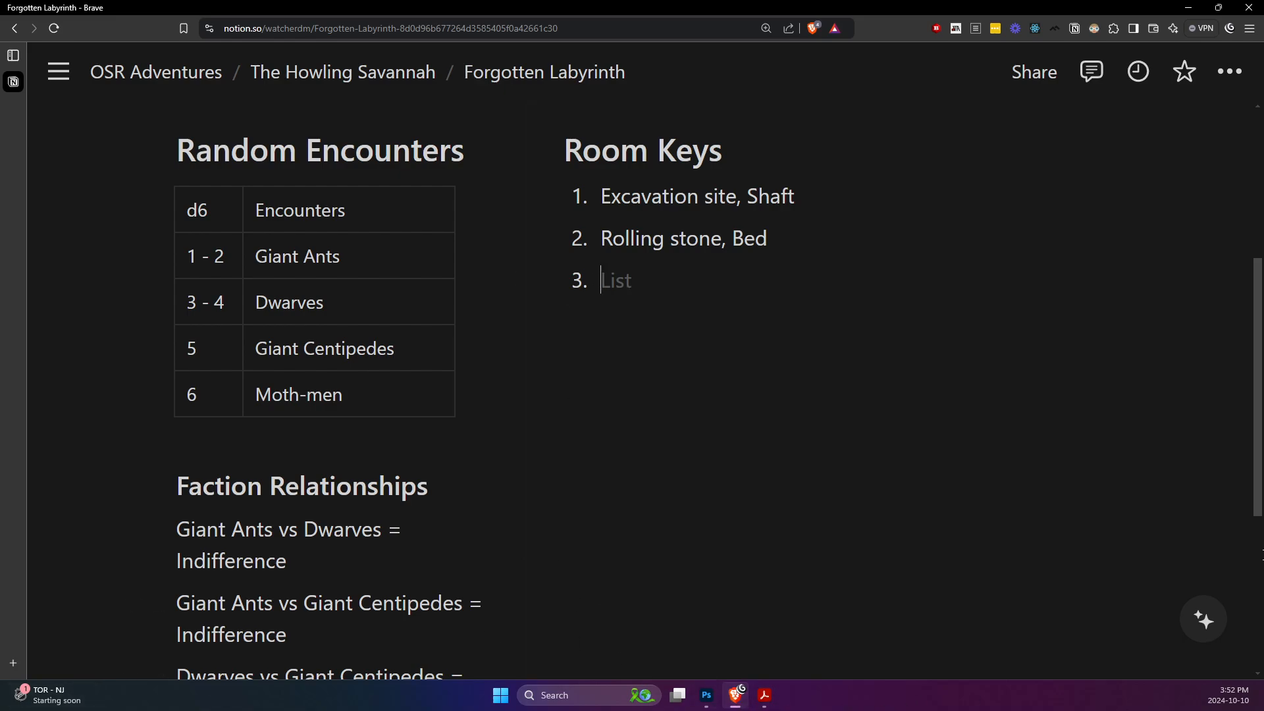
mouse_move(764, 702)
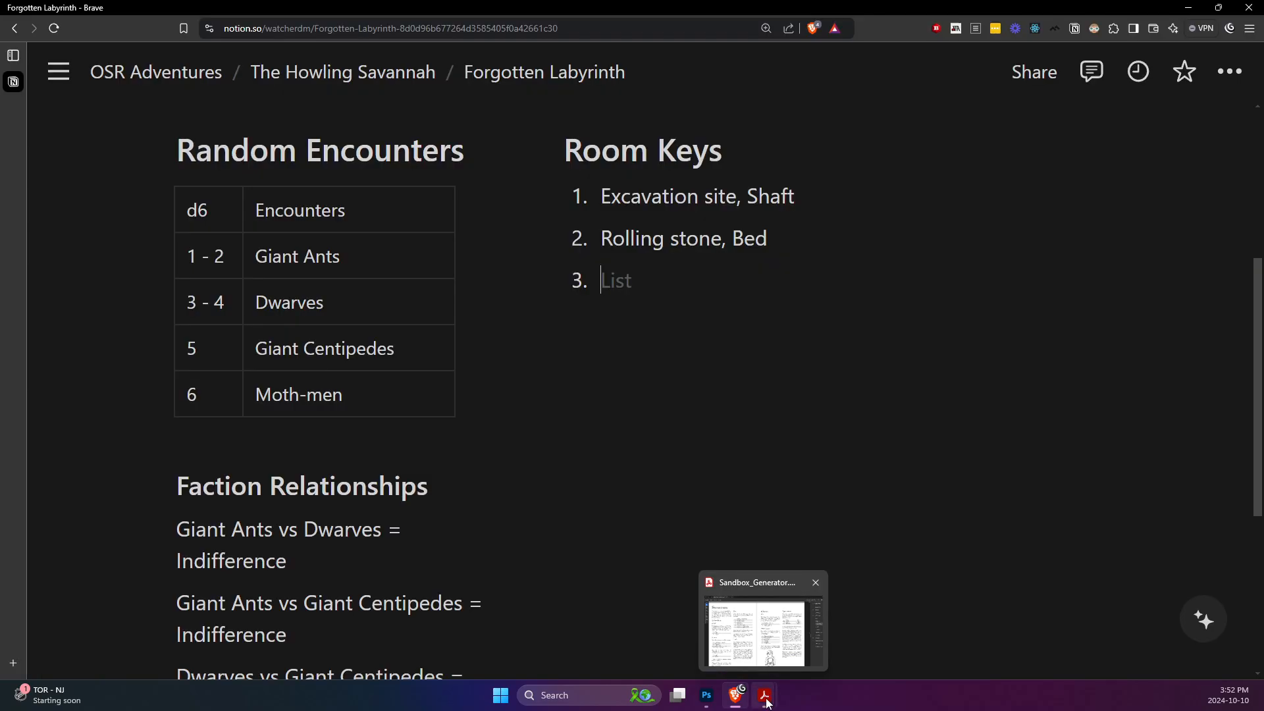
left_click(764, 702)
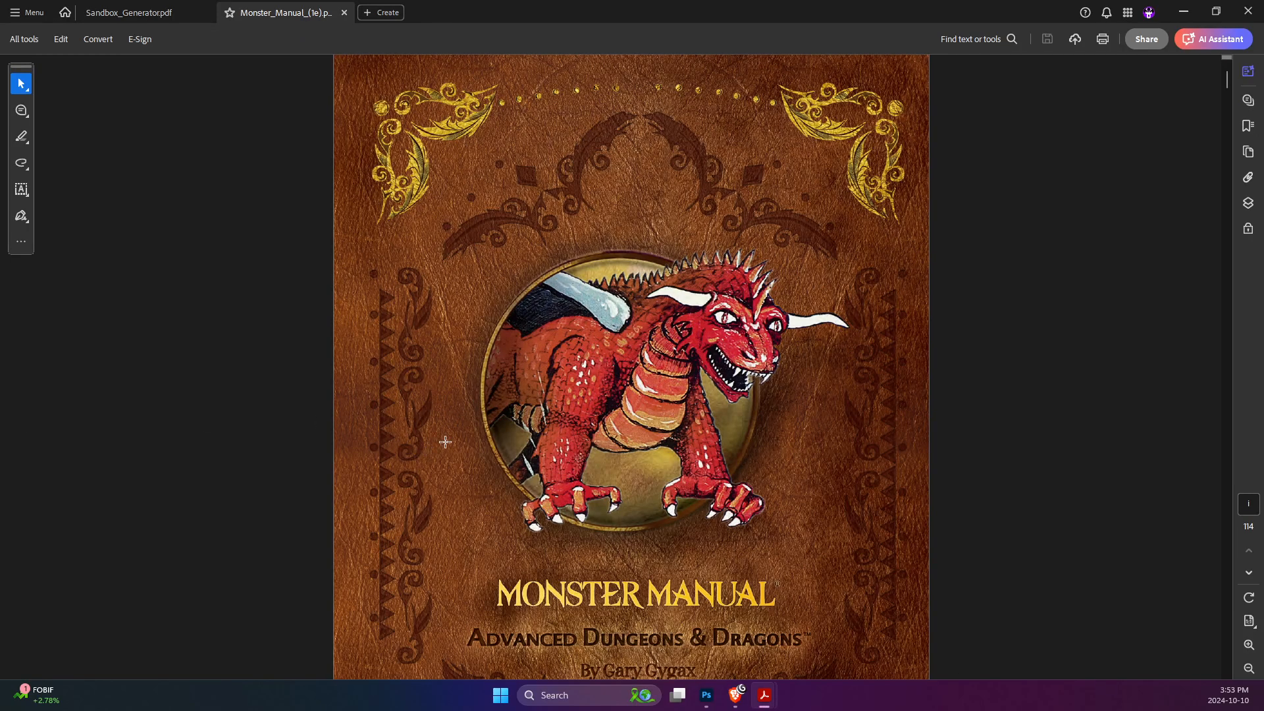
- Look through the Monster Manual's opening pages up to the alphabetical table of contents
scroll(458, 435, "down", 6)
scroll(458, 433, "up", 5)
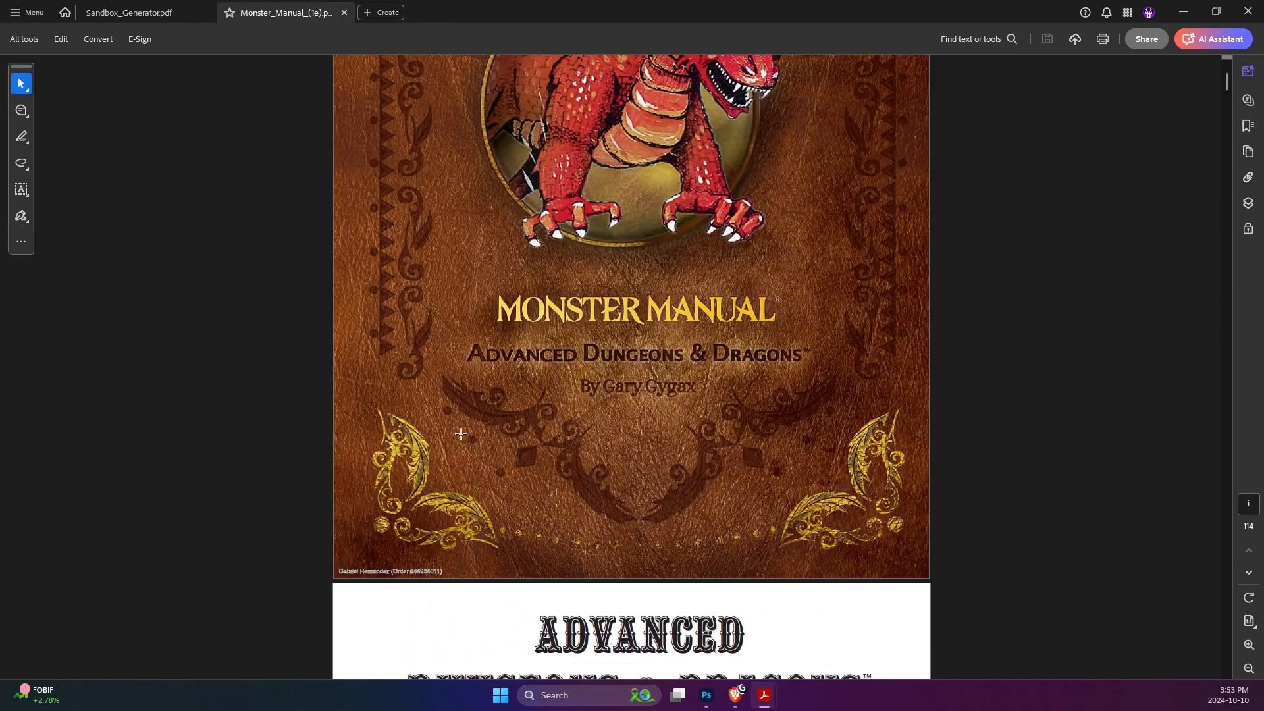
scroll(471, 432, "down", 2)
scroll(471, 432, "up", 4)
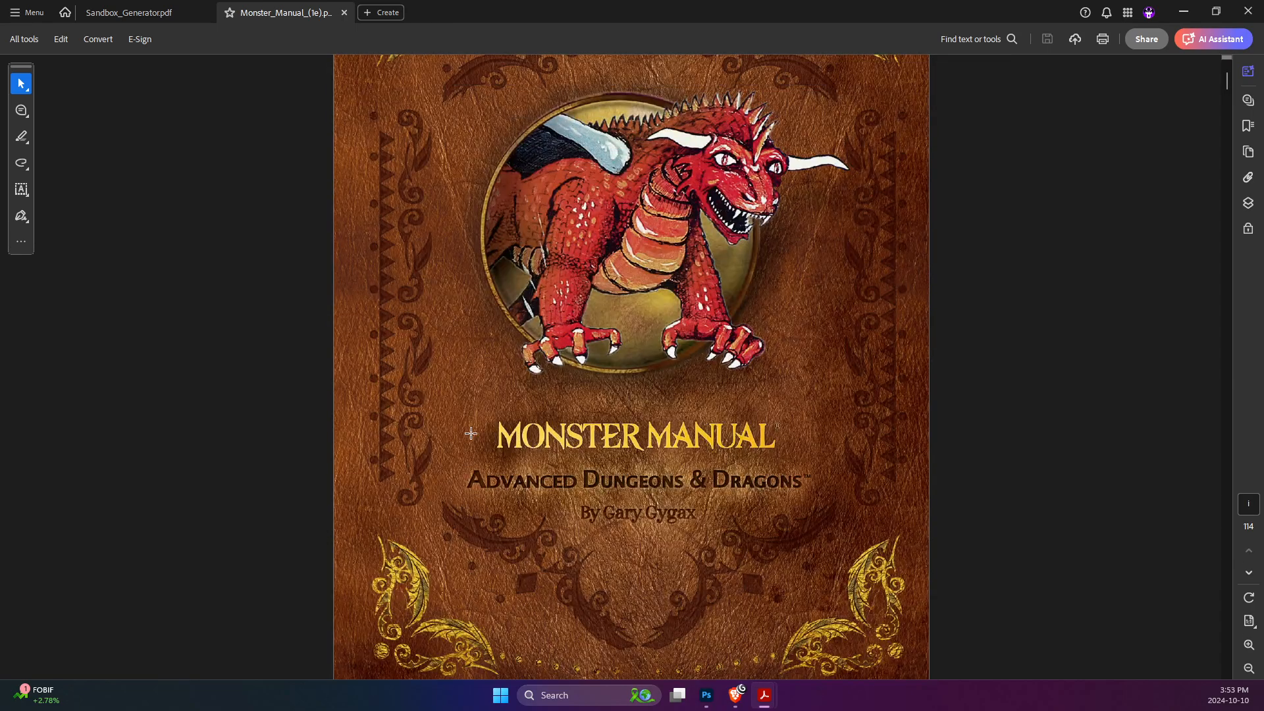
scroll(469, 437, "down", 12)
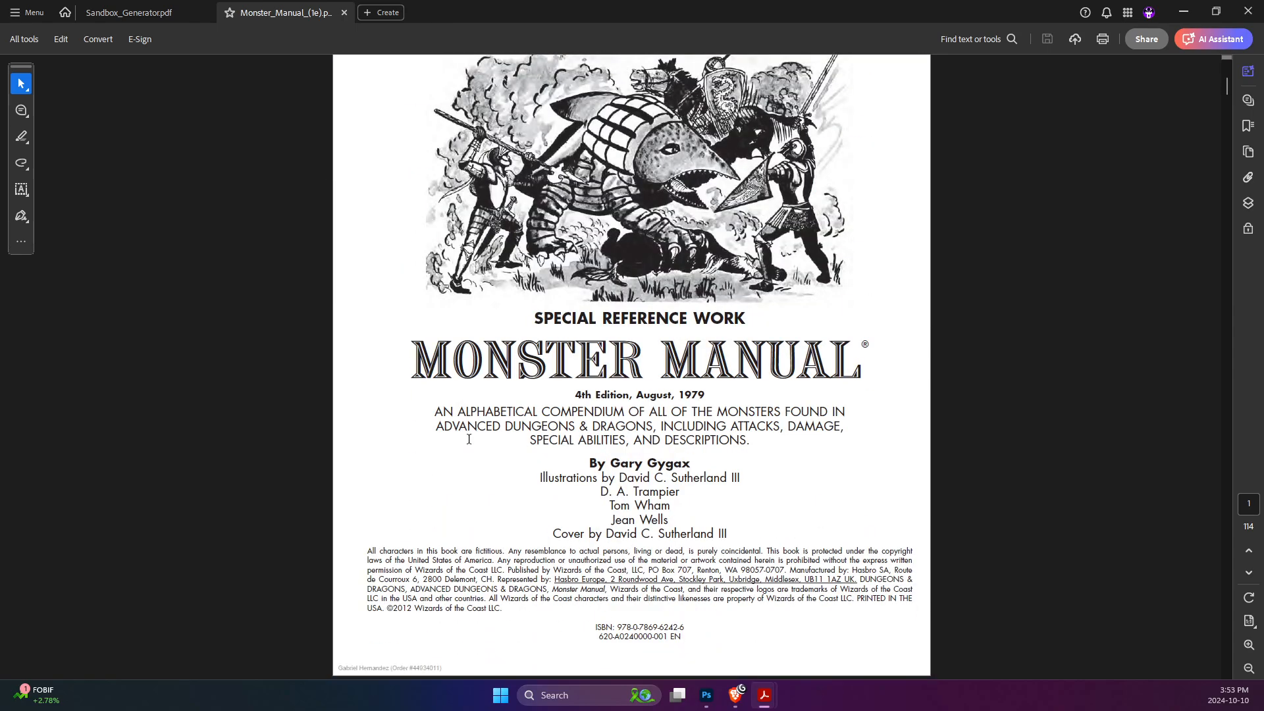
scroll(468, 439, "down", 3)
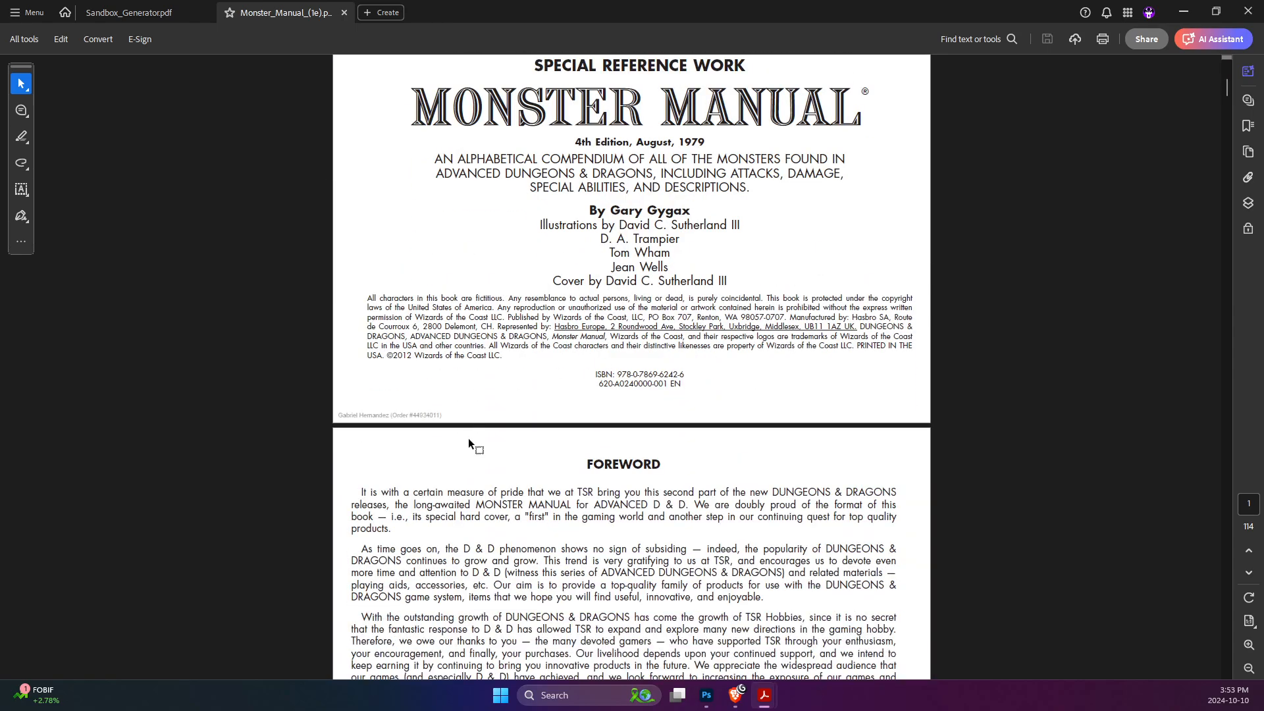
scroll(468, 437, "down", 9)
scroll(471, 438, "down", 5)
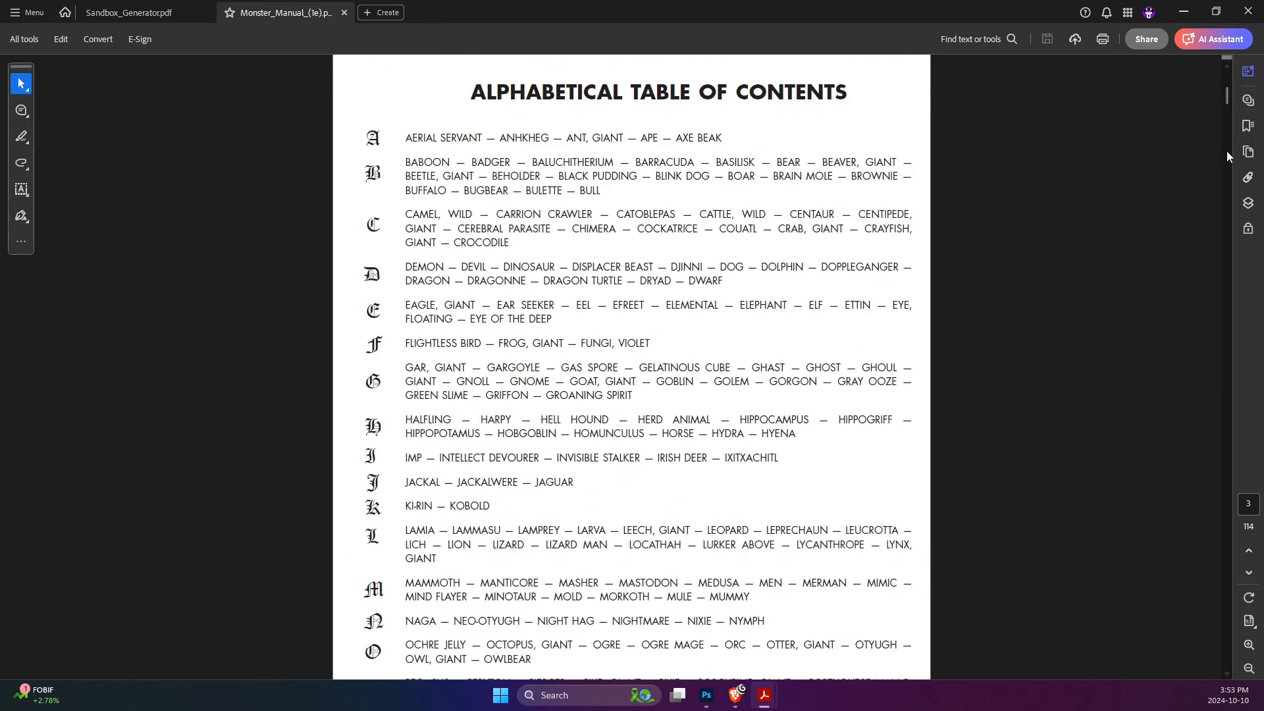
- Find the Giant Centipede entry through the Monster Manual's bookmarks under C and examine its statistics, including the % in lair
left_click(1248, 125)
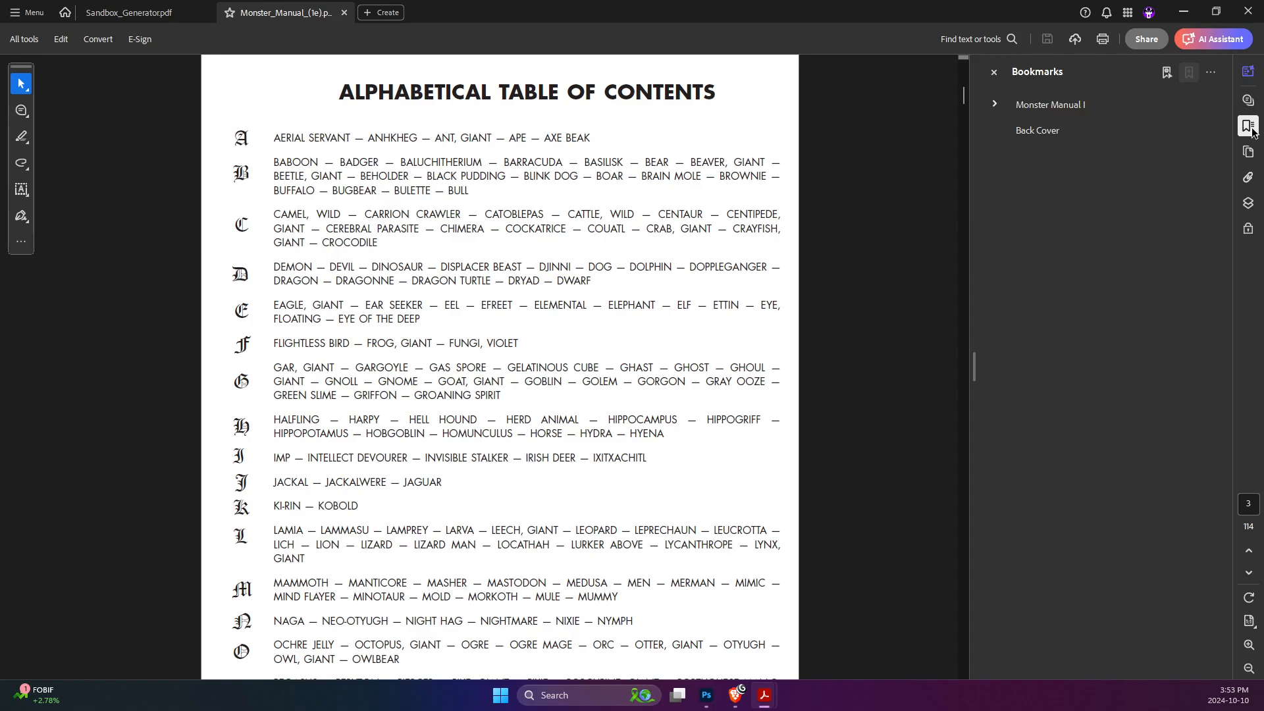
left_click(995, 104)
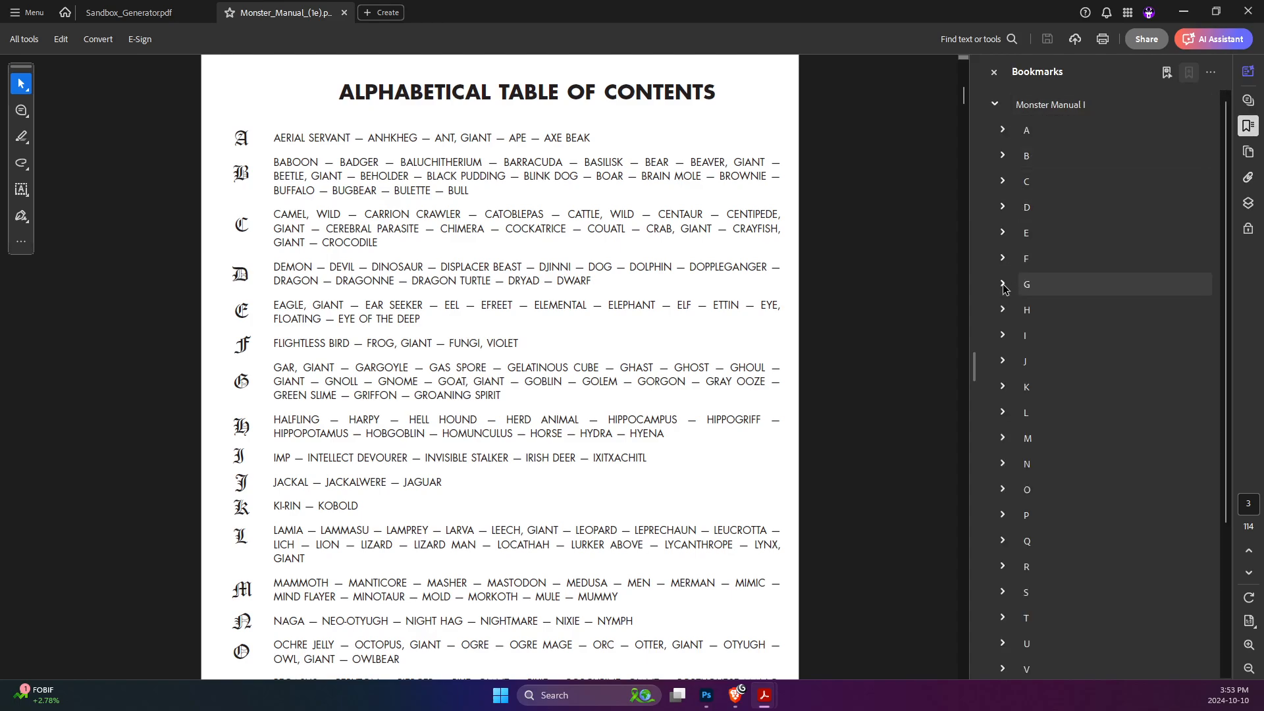
left_click(1002, 181)
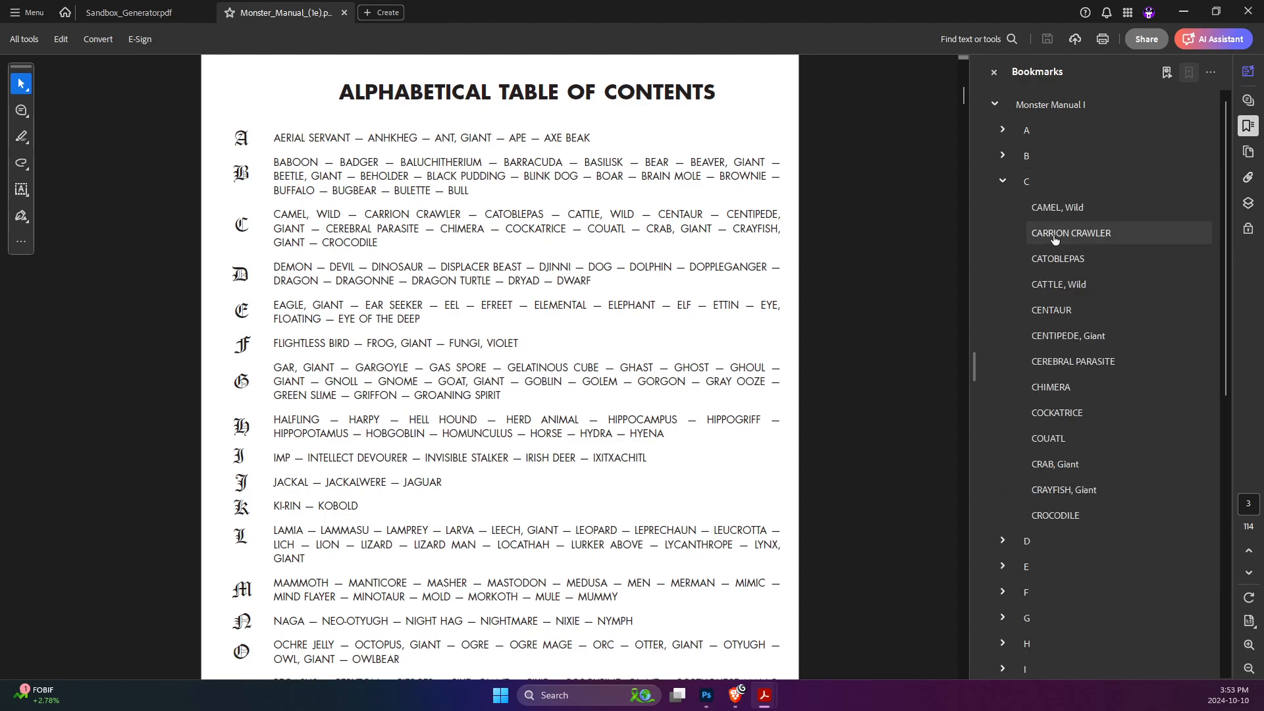
left_click(1073, 333)
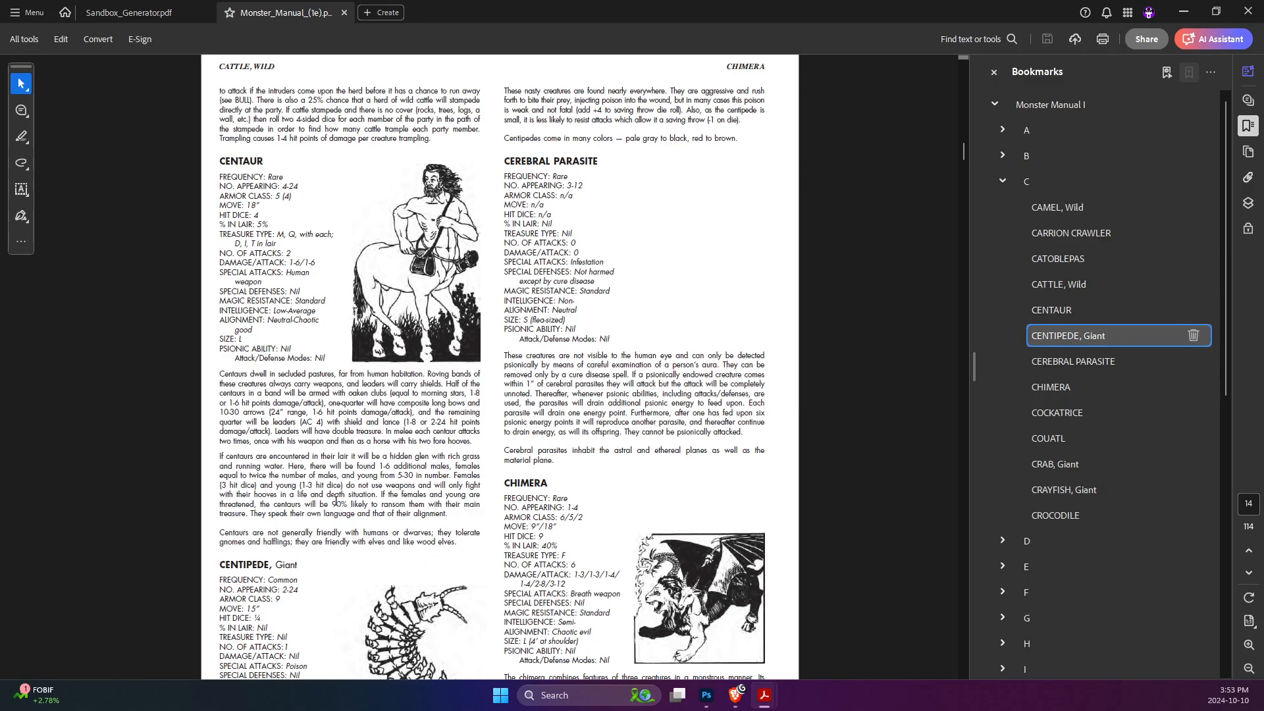
scroll(331, 558, "down", 5)
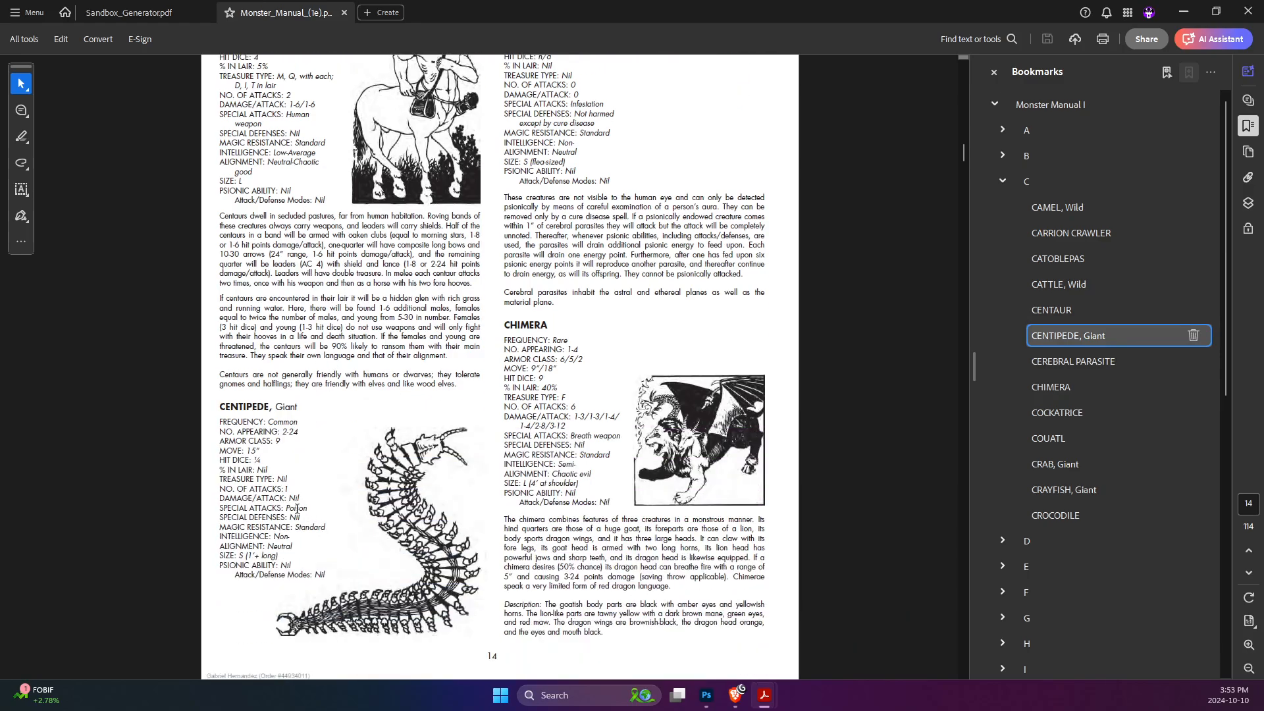
left_click_drag(255, 468, 270, 469)
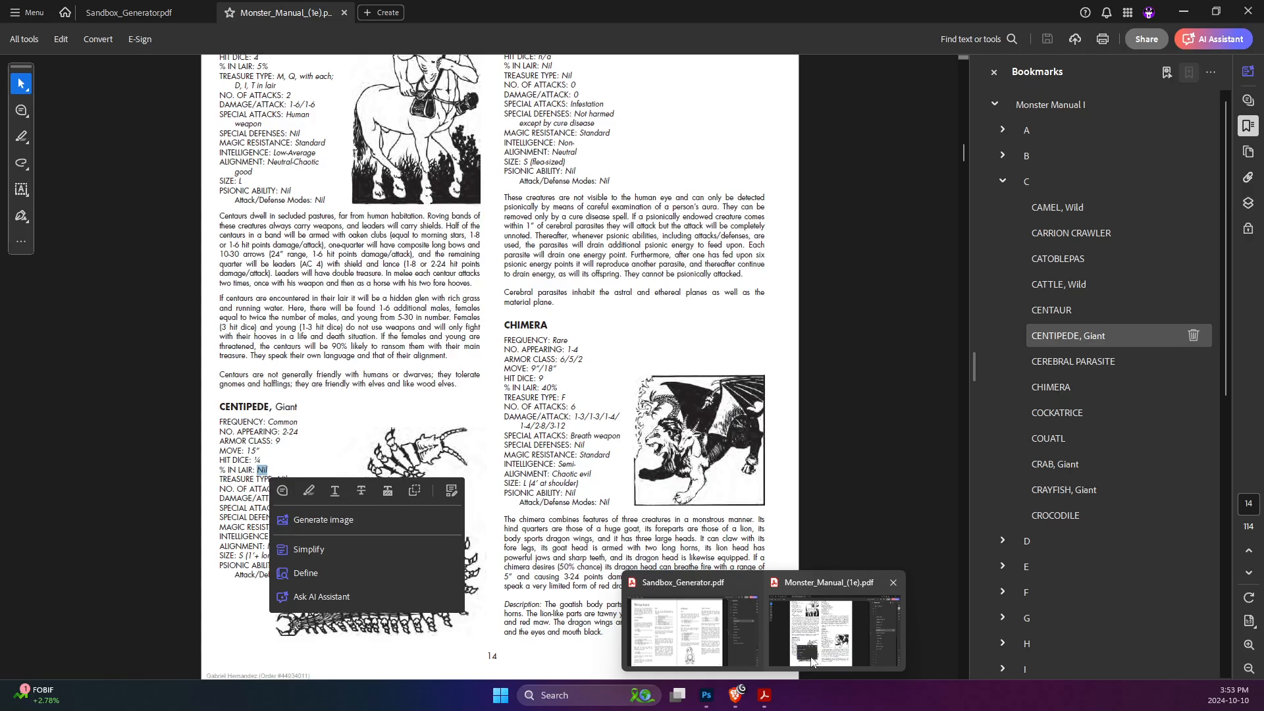
- Check the room Type & treasure table in the Sandbox Generator PDF and write "7 Giant Centipedes" as the third Room Keys entry in Notion
left_click(752, 639)
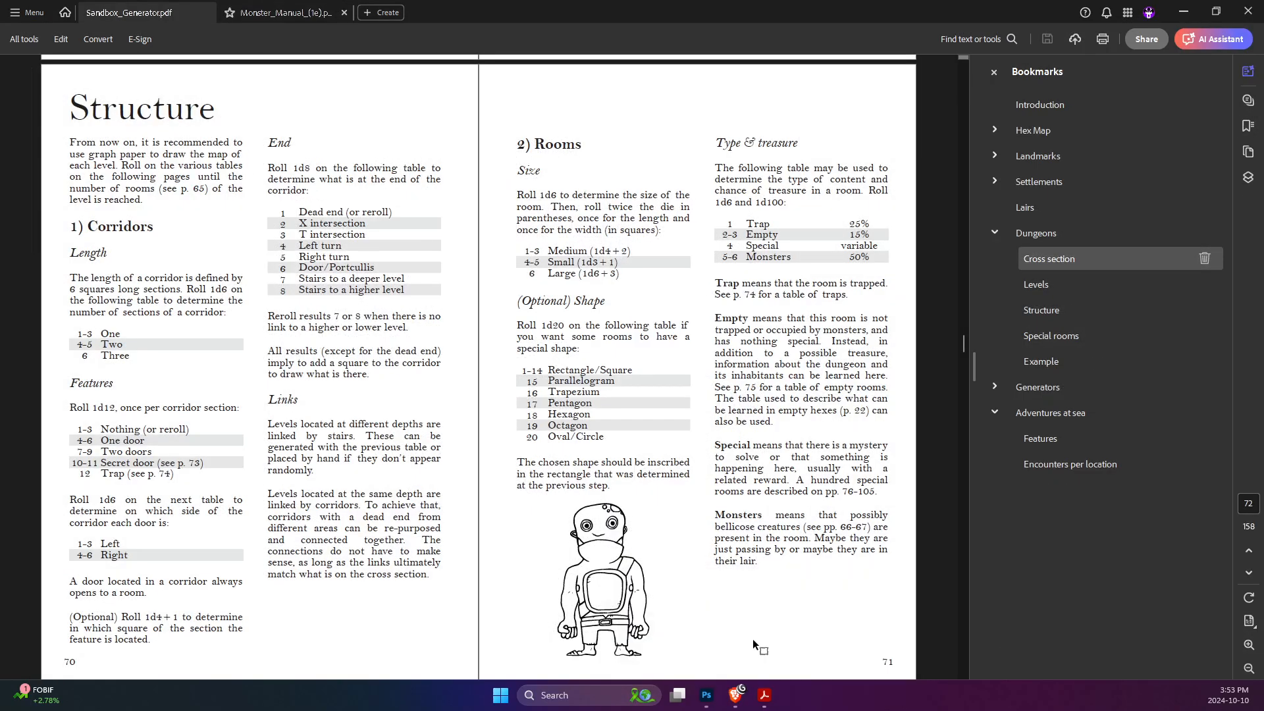
left_click(736, 695)
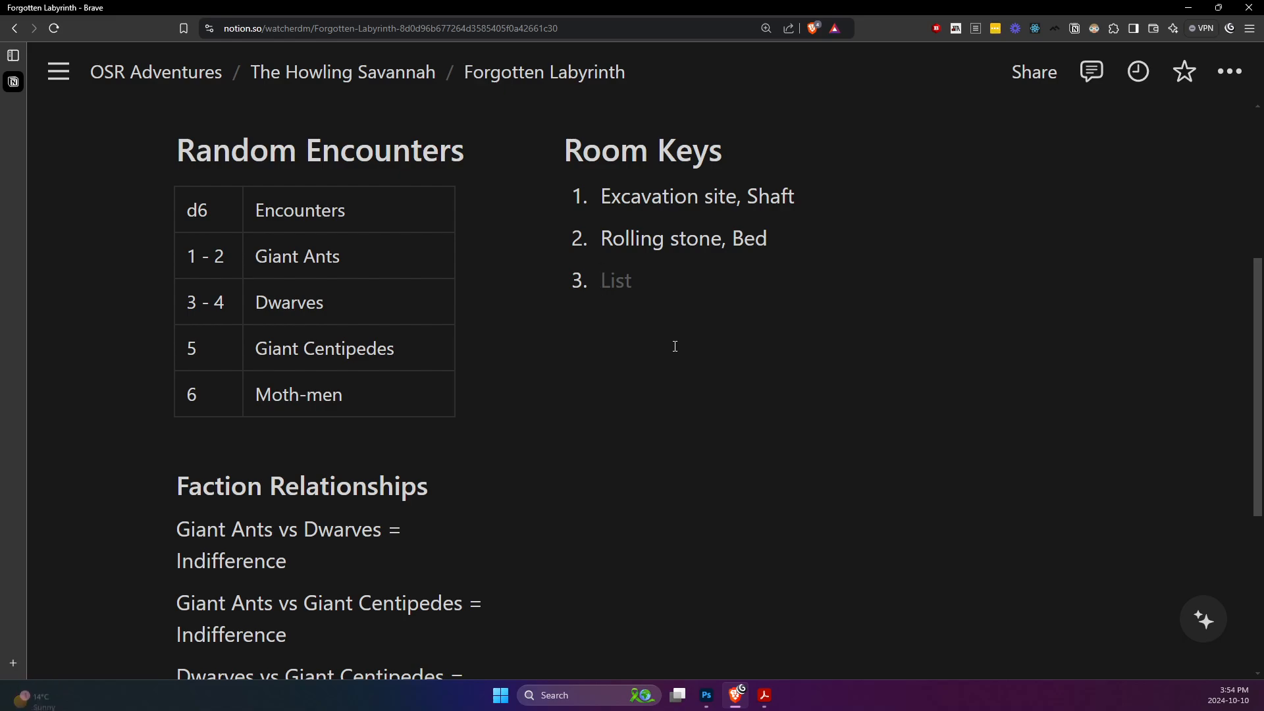
type("7 G")
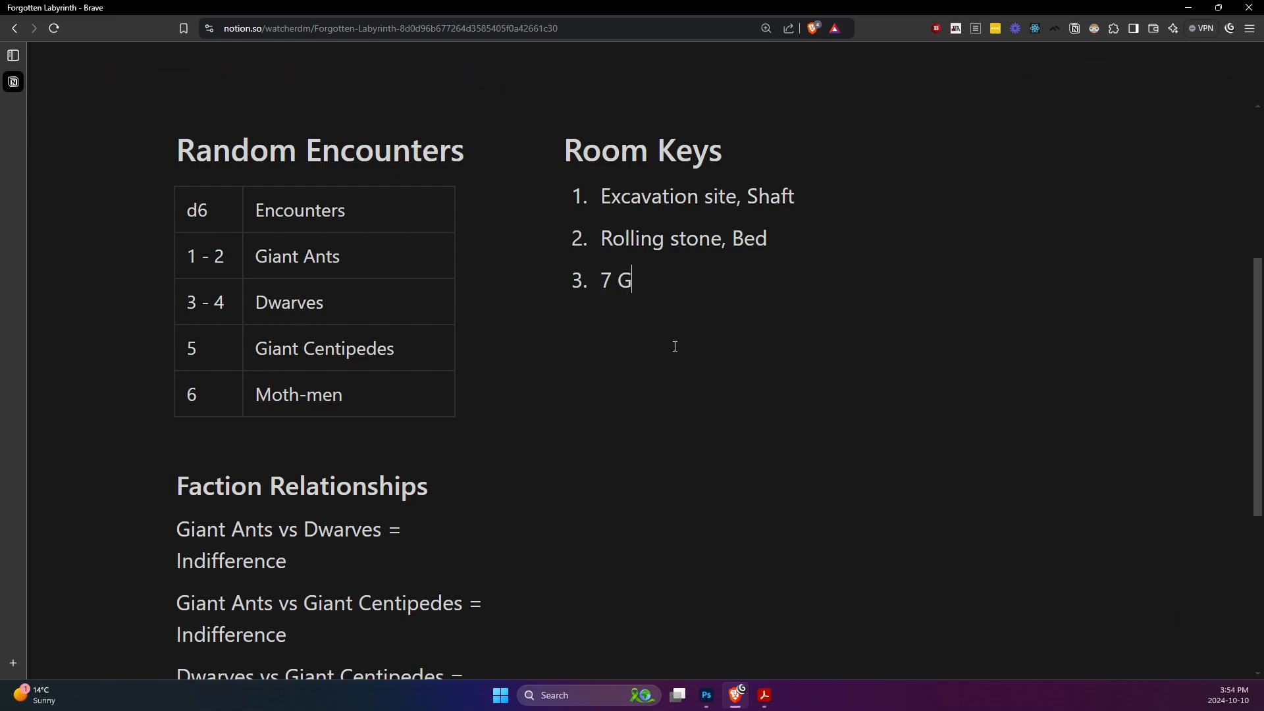
type("iant Centipedes")
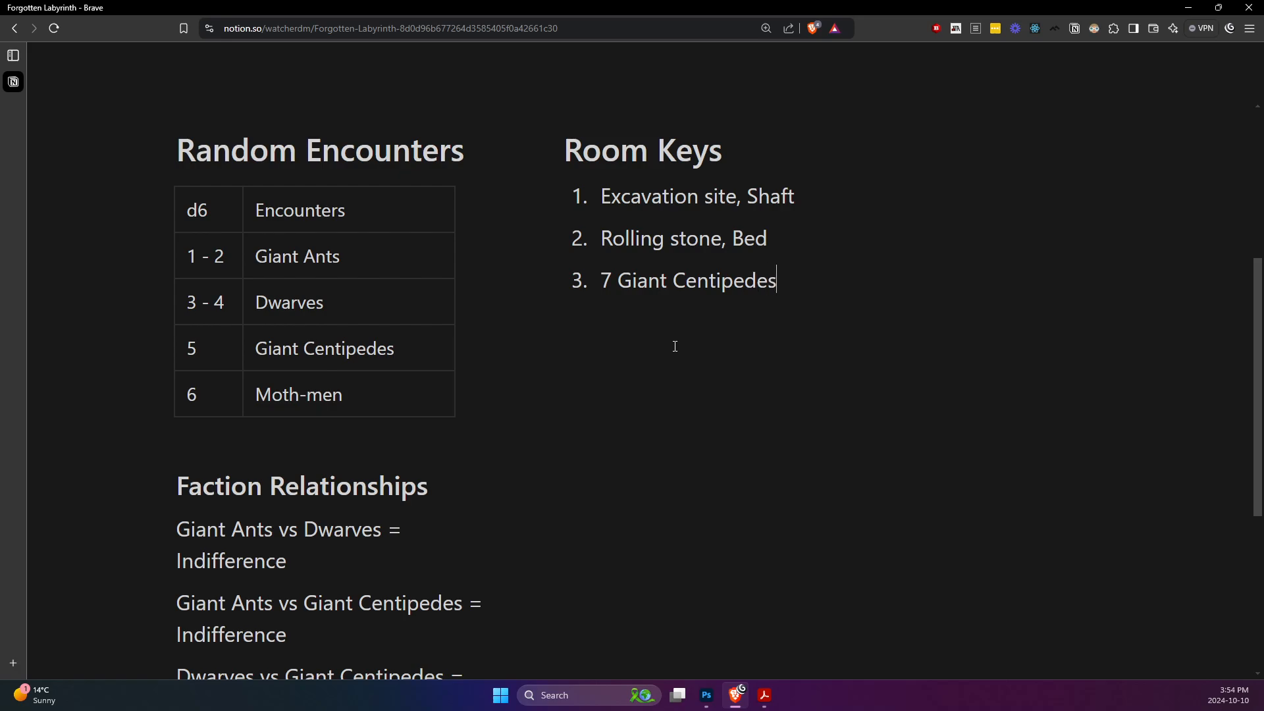
- Extend the third room entry to "7 Giant Centipedes, Lace" and start a fourth entry
type(", .")
key("super")
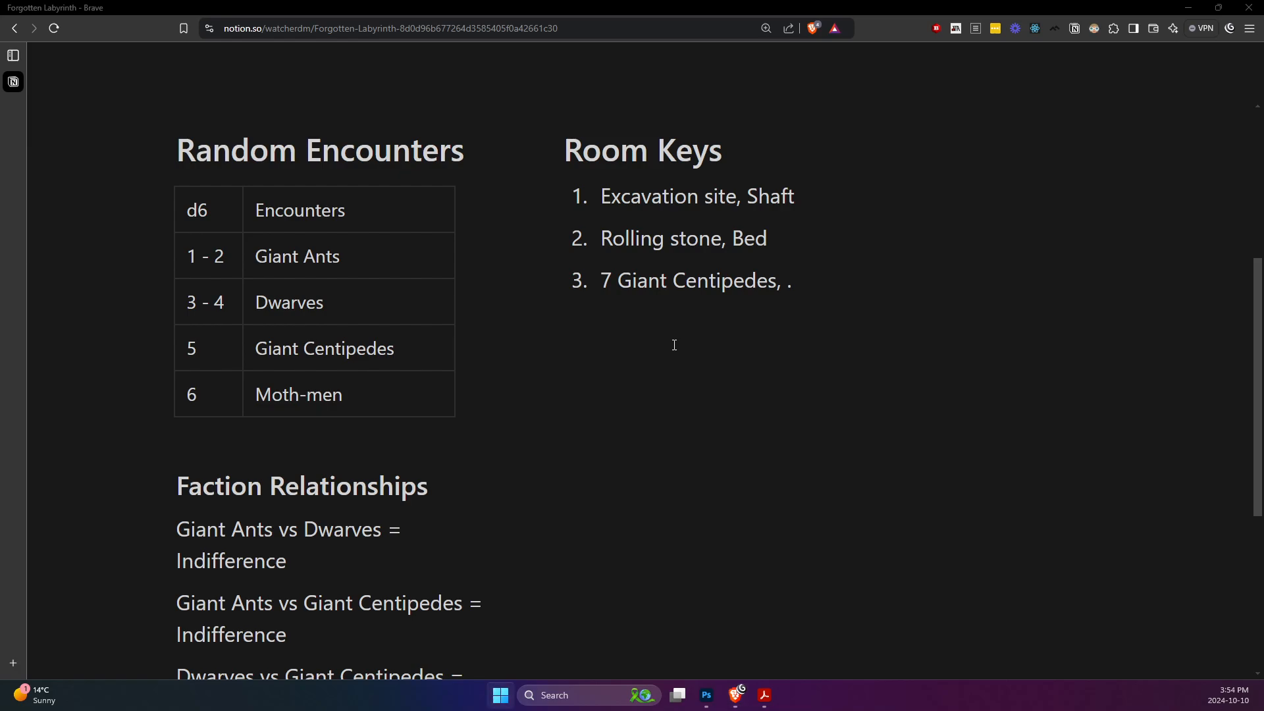
left_click(862, 288)
key("BackSpace")
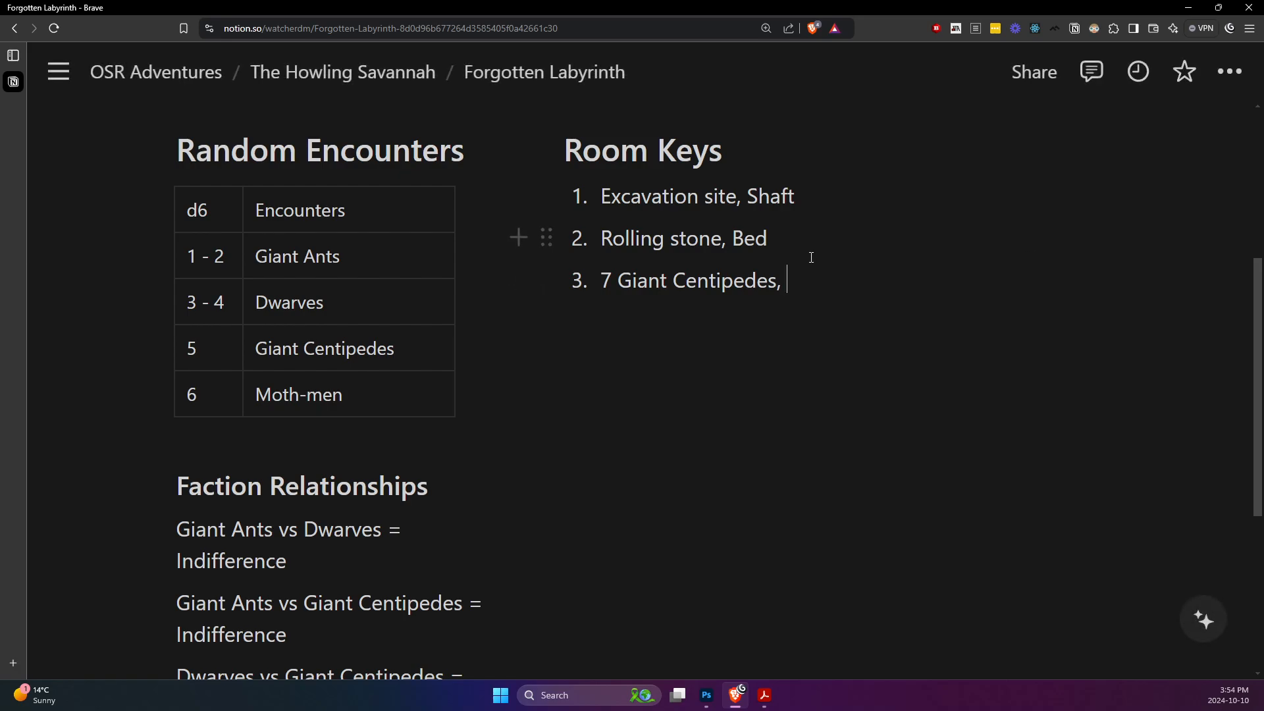
type("Lace")
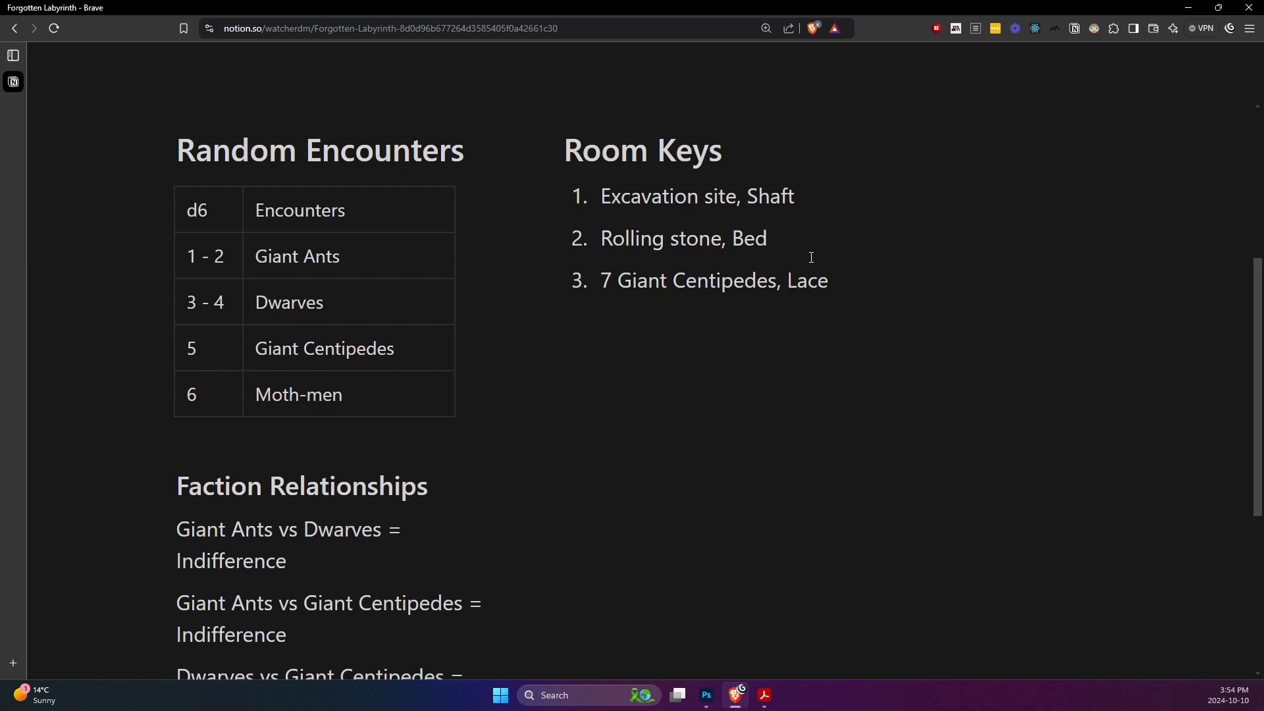
key("Return")
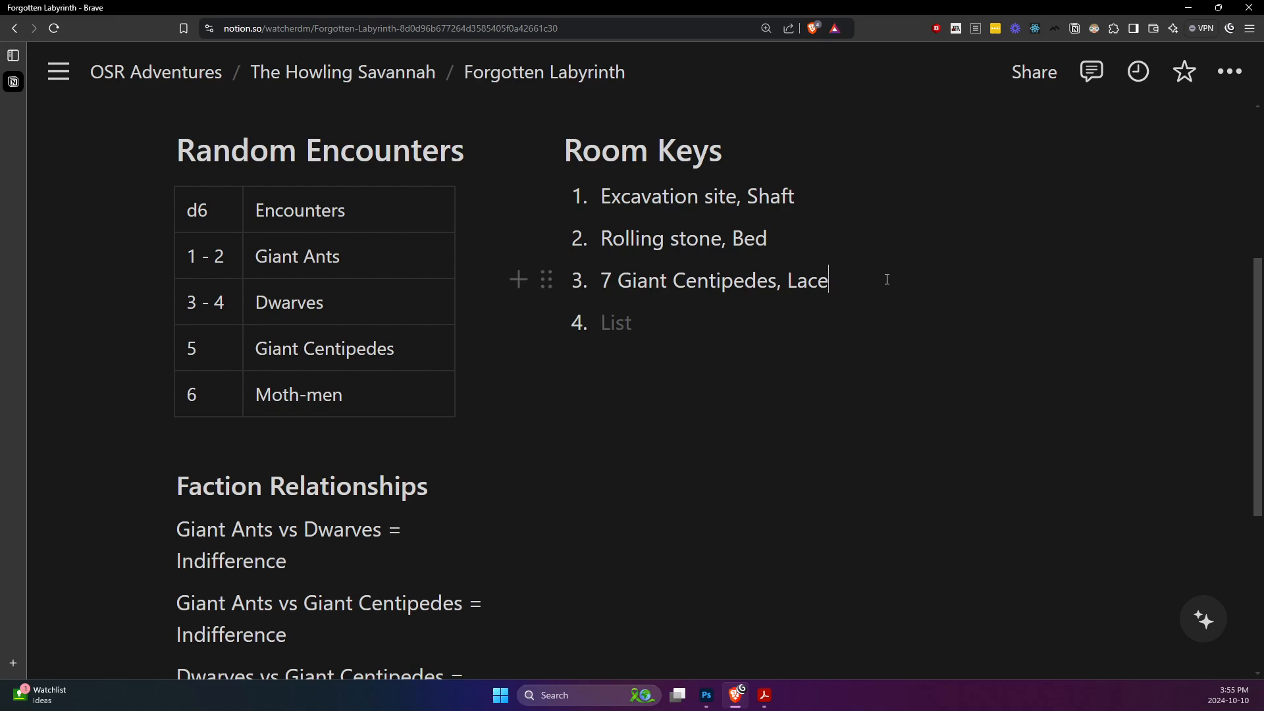
- Append "4 MI + 1 Scroll," after "Lace" in the third room entry
type(",")
type("4 MI")
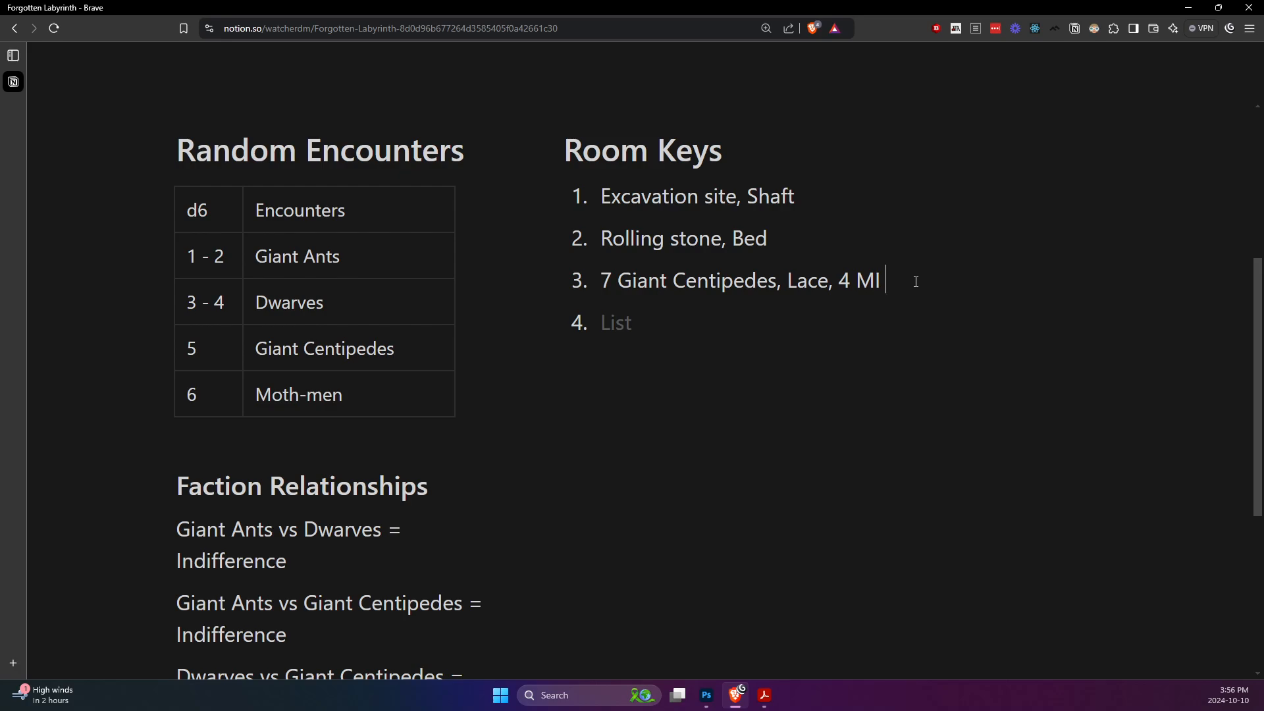
type(" + 1 Scroo")
key("BackSpace")
type("llm")
key("BackSpace")
type(",")
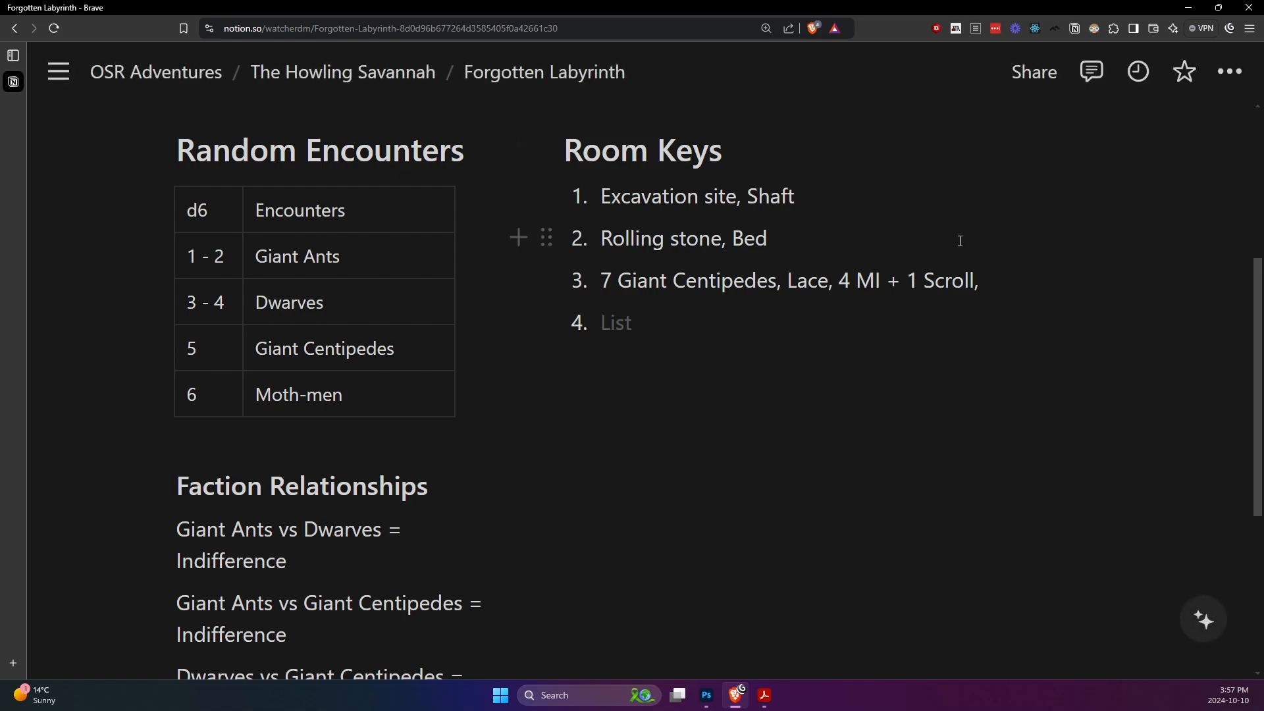
- Add a nested item reading "1 Spell, Scroll" under the third room entry and start a second nested item
key("Return")
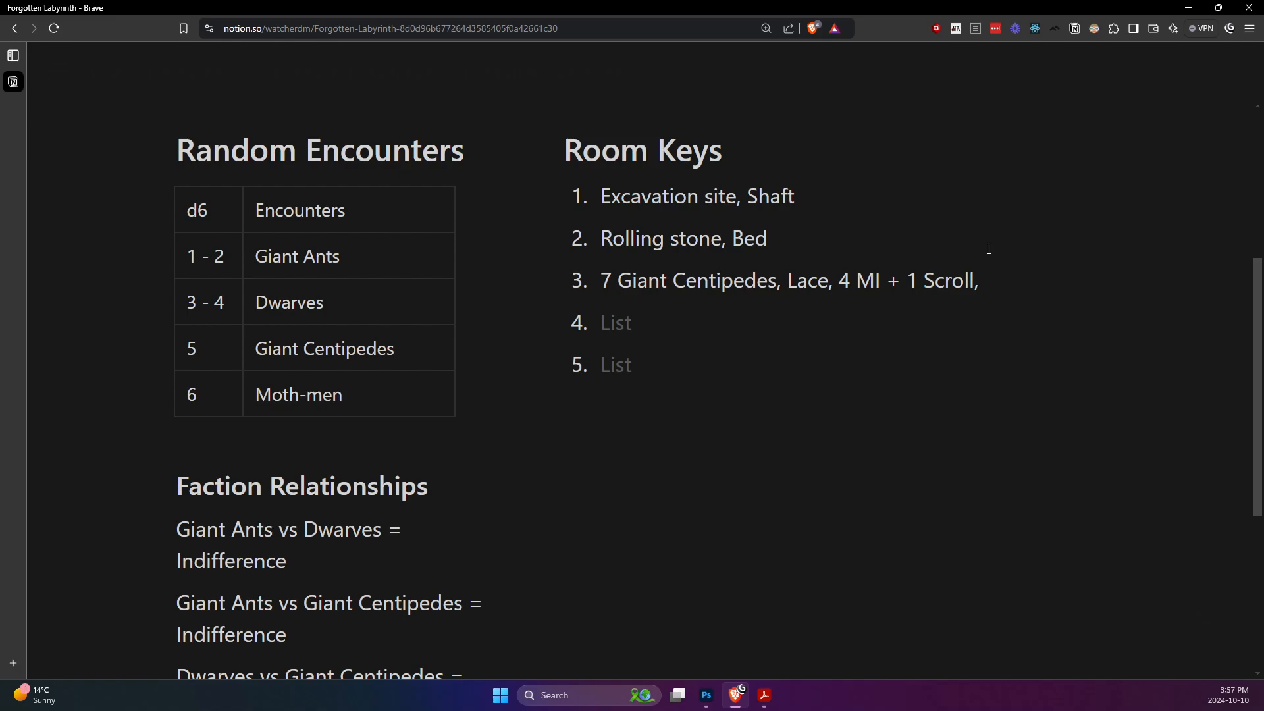
key("Tab")
type("1 P")
key("BackSpace")
type("Spell")
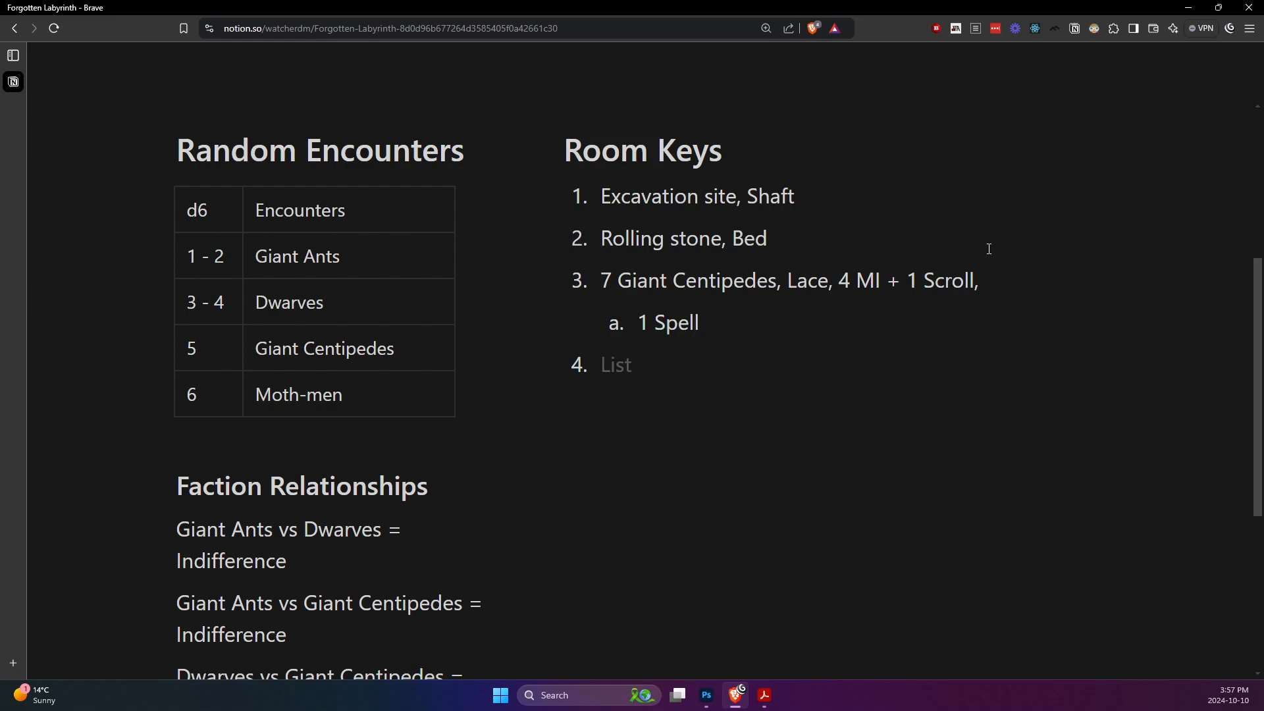
type(", Scroll")
key("Return")
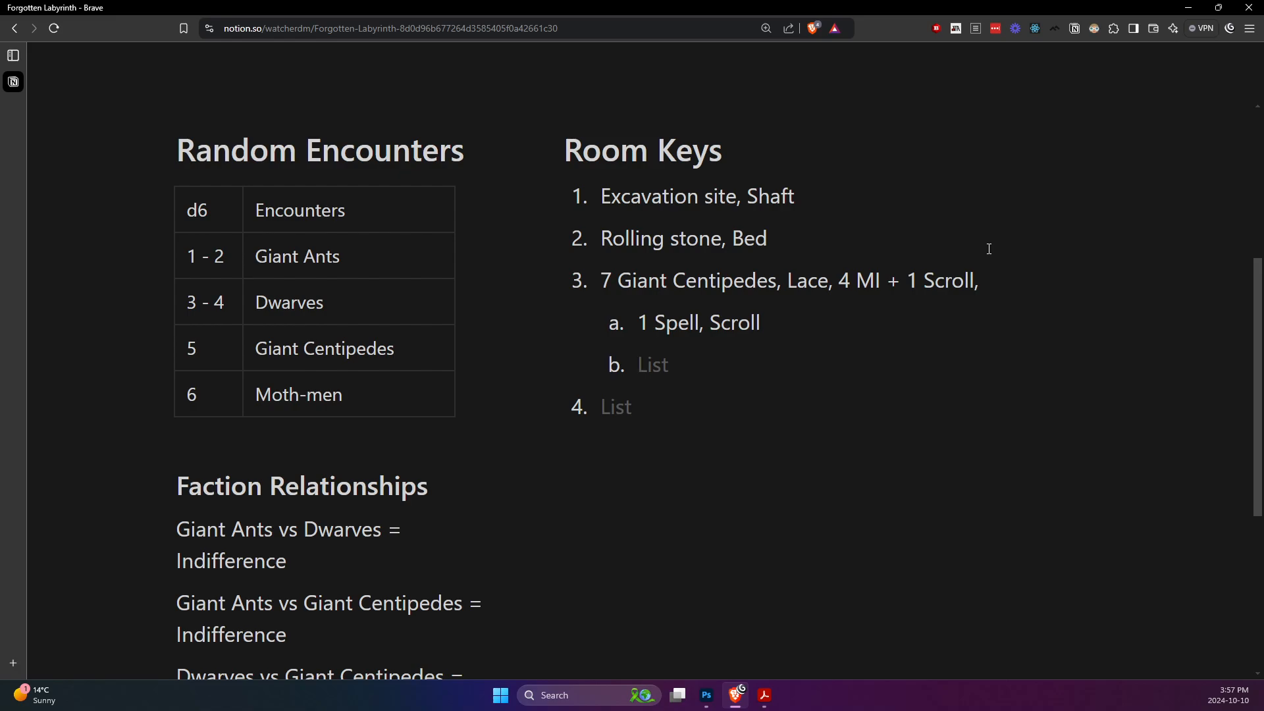
- Add "Treasure map X" and "Potion of Invulnerability" as the second and third nested items of room 3
type("Treasure map ")
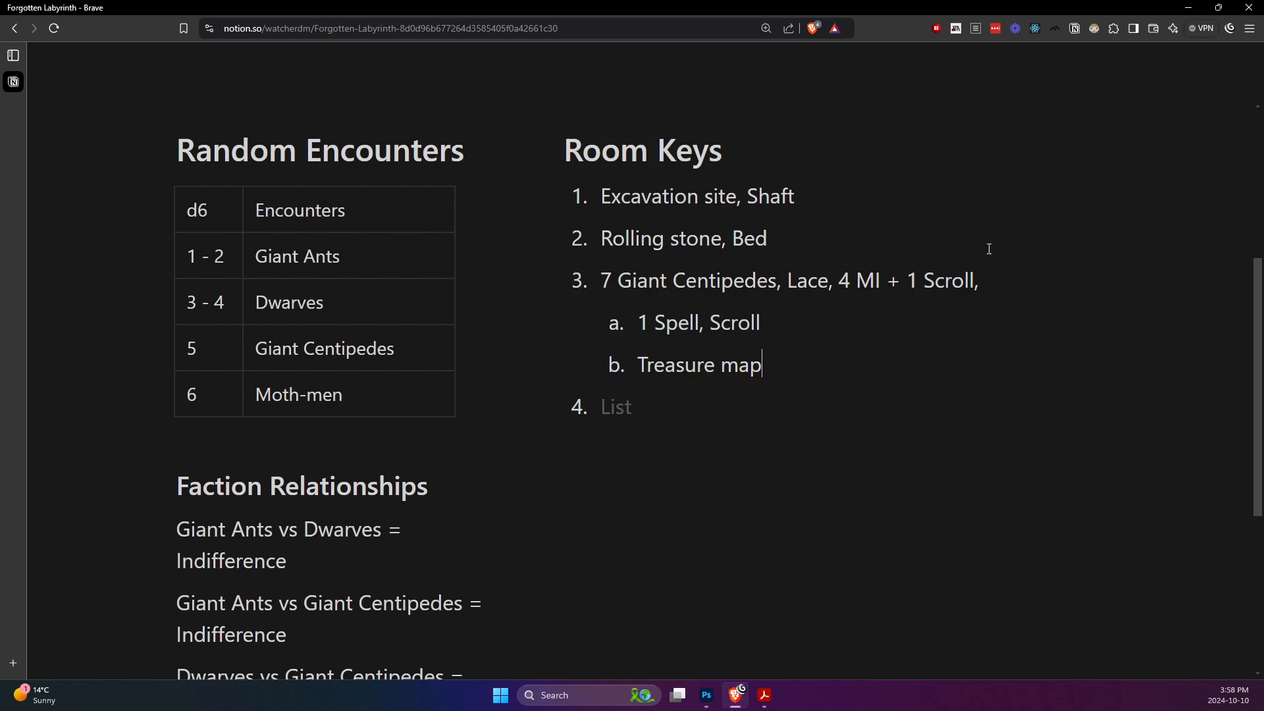
type("X")
key("Return")
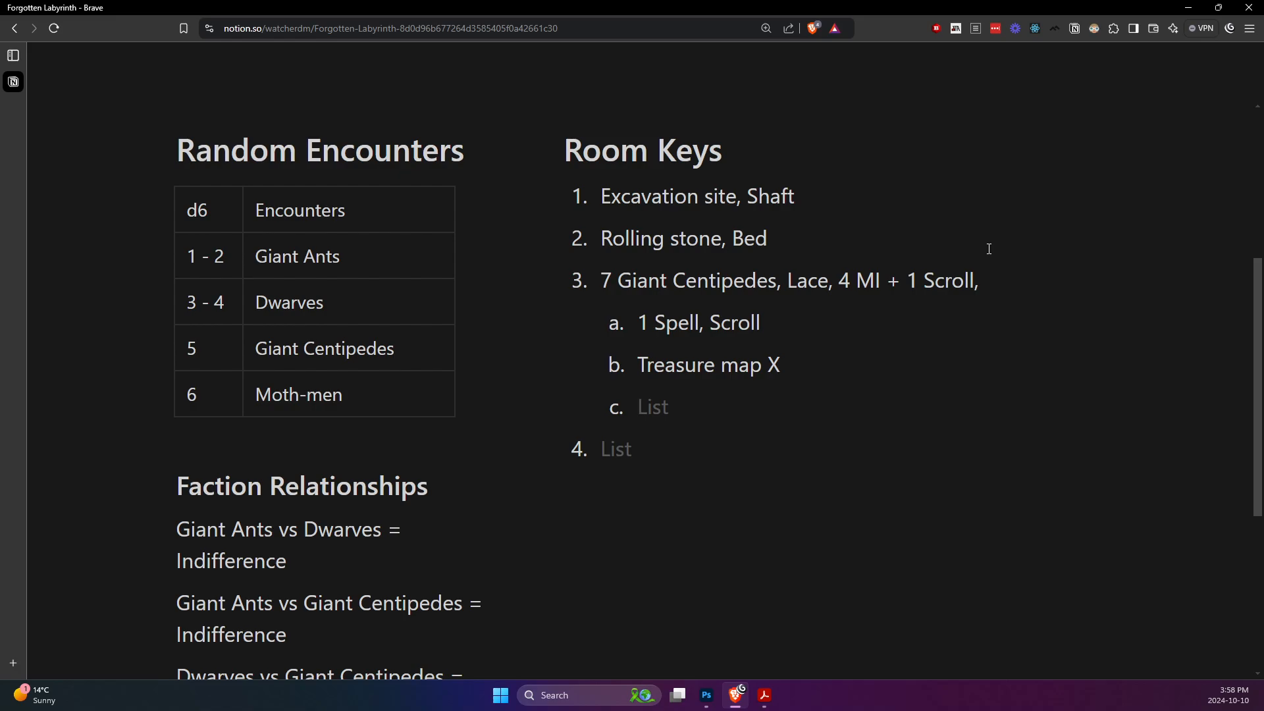
type("Potion of Inv")
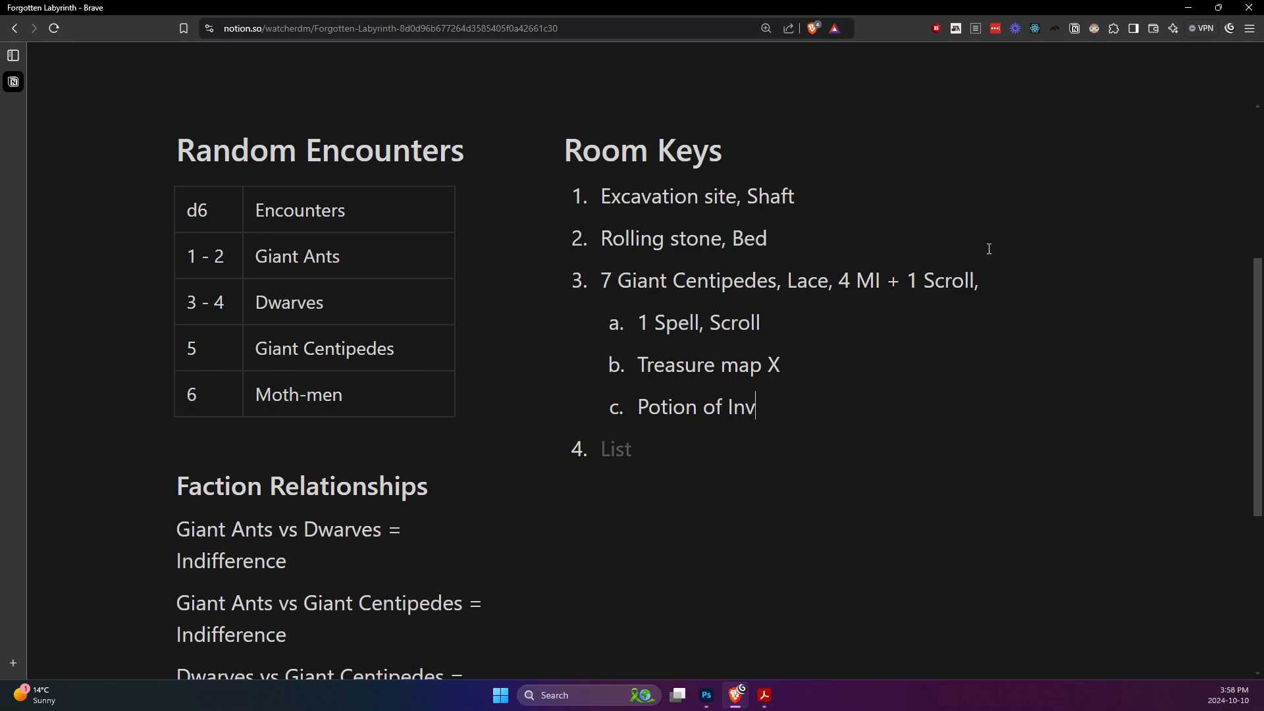
type("ulnerability")
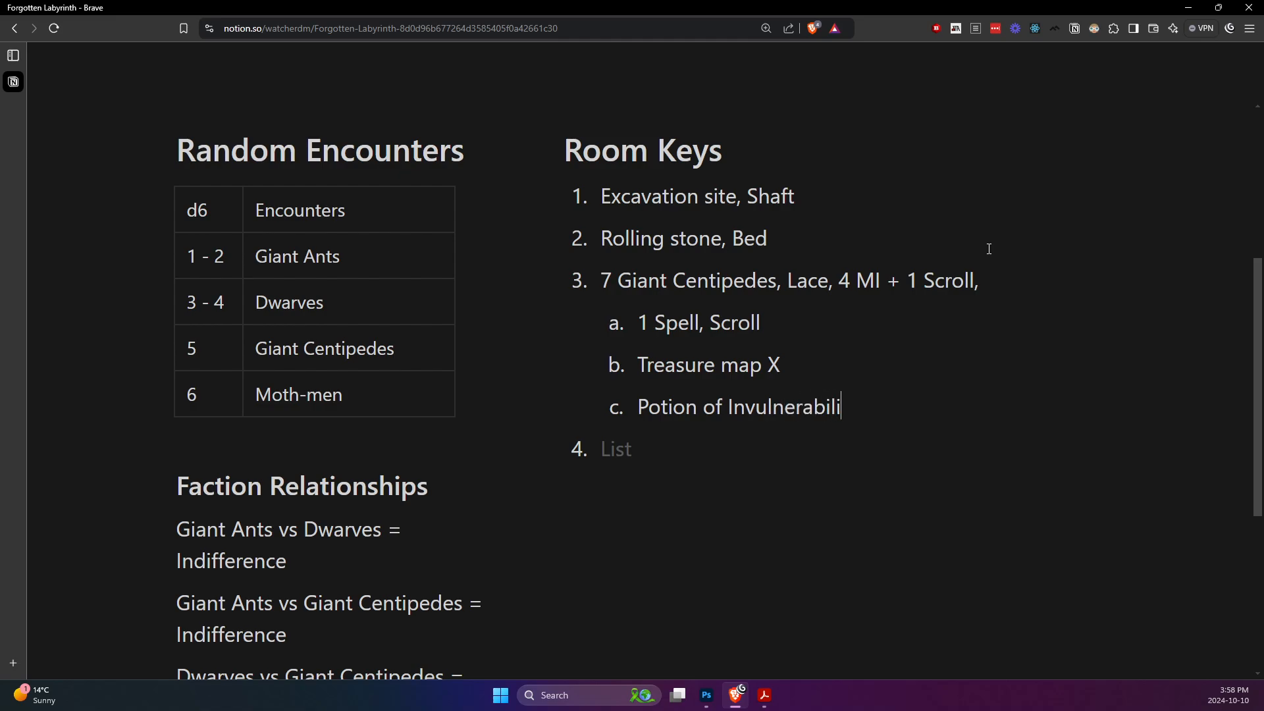
key("Return")
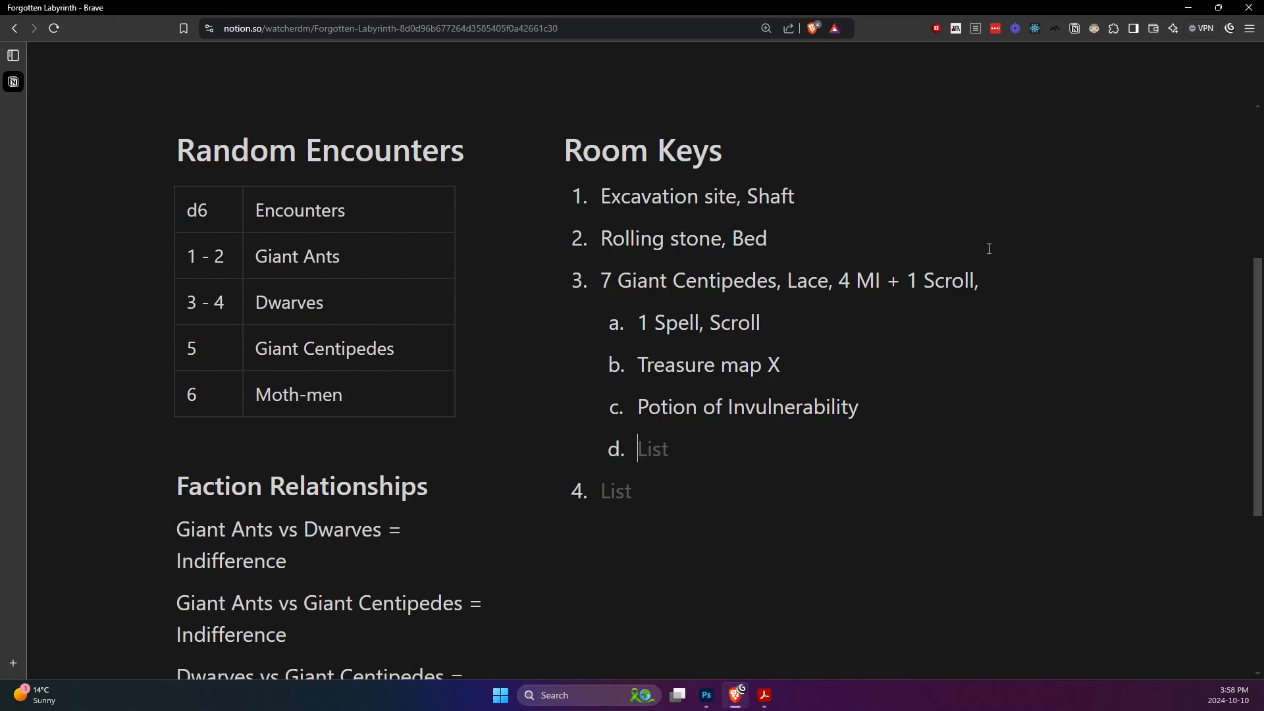
- Write "2 Spells, Scroll" as the fourth nested item of room 3, correcting "Spell" to the plural
type("2 Spell, Scroll")
key("Return")
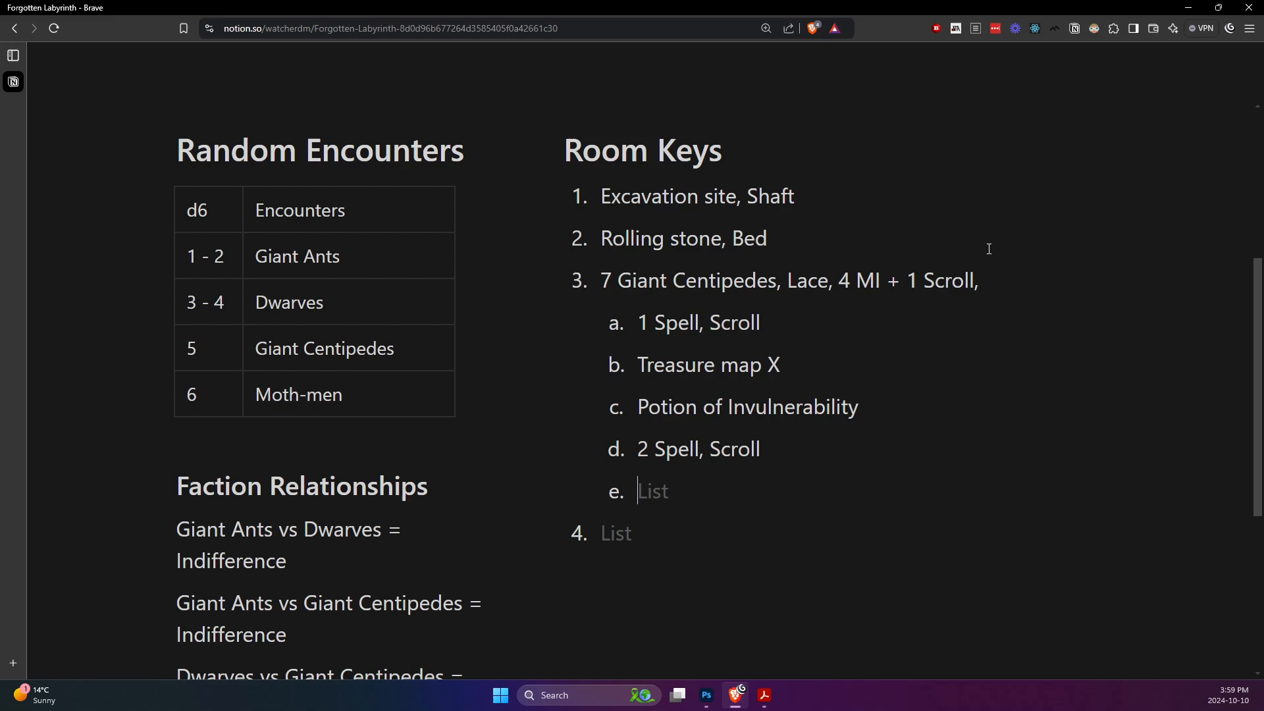
key("Right")
key("Right")
key("Right")
key("Right")
key("Right")
key("Right")
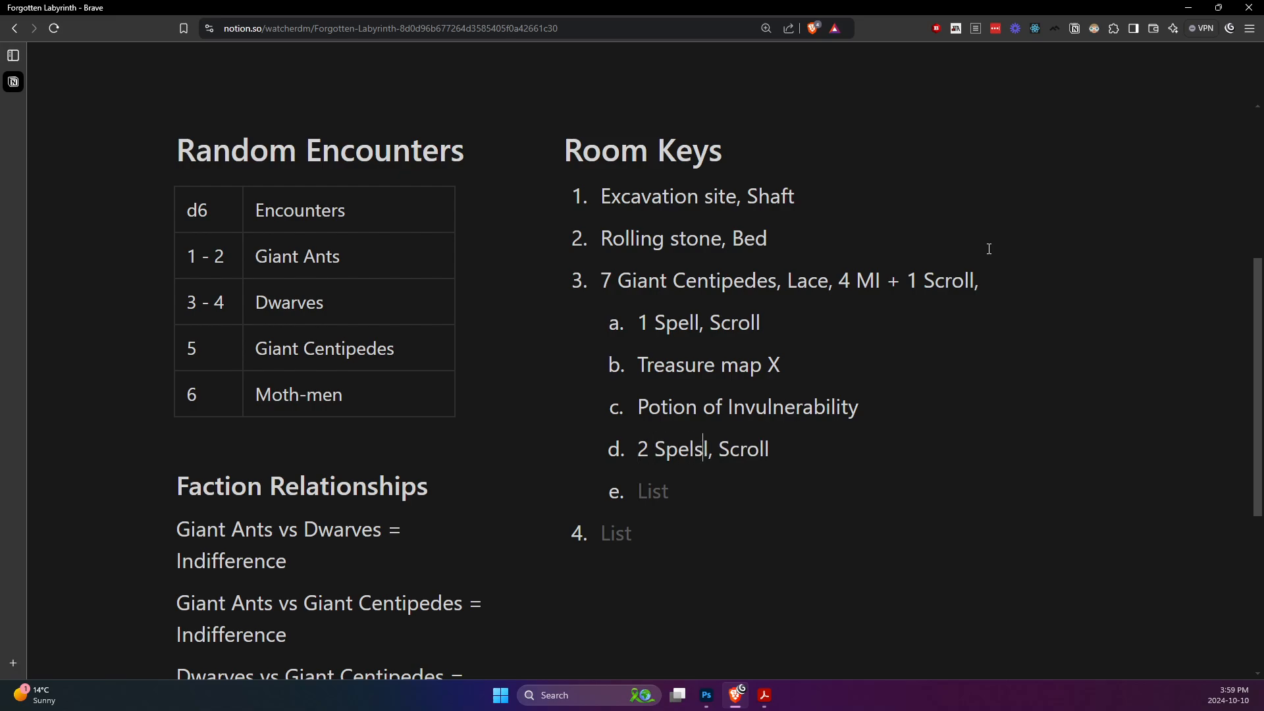
key("Right")
type("s")
- Write "Cursed Scroll" as the fifth nested item of room 3
key("Down")
type("Cursed Sc")
key("BackSpace")
key("BackSpace")
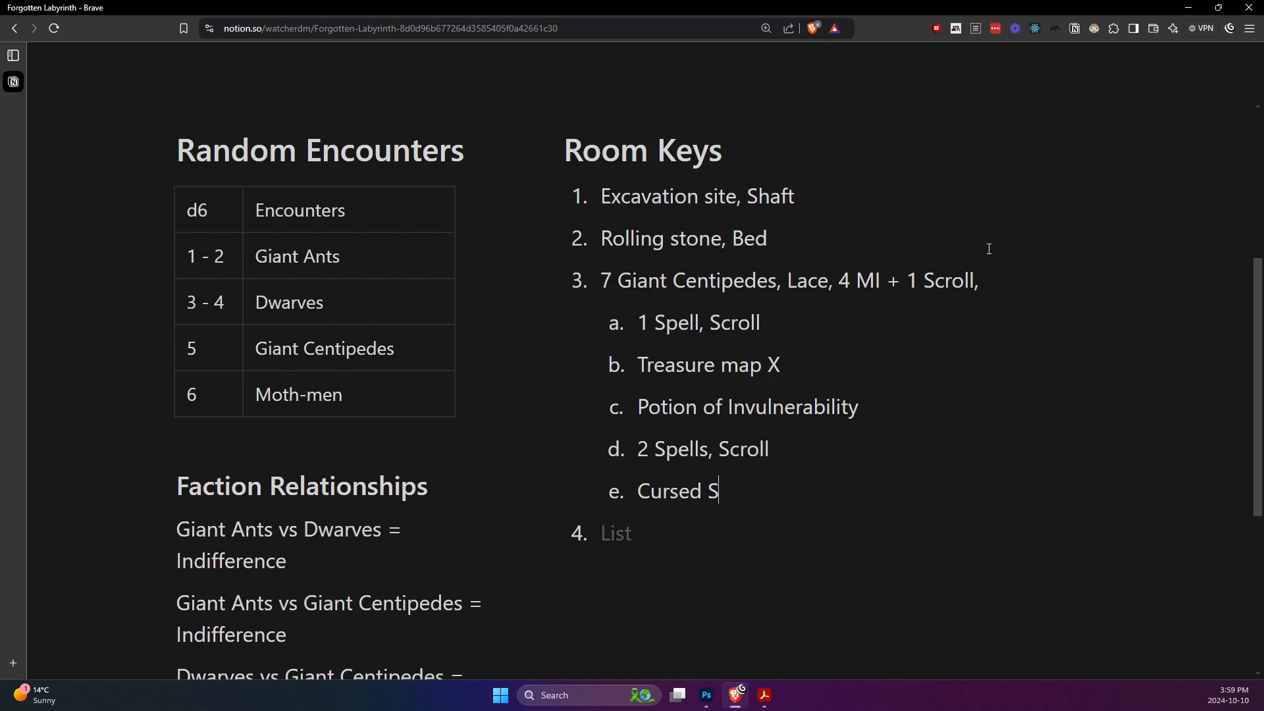
type("sc")
key("BackSpace")
key("BackSpace")
type("Scroll")
- Add "Spectacle" as a nested sub-item under "1 Spell, Scroll" in room 3
key("Up")
key("Up")
key("Down")
key("Right")
key("Right")
key("Up")
key("Return")
key("Tab")
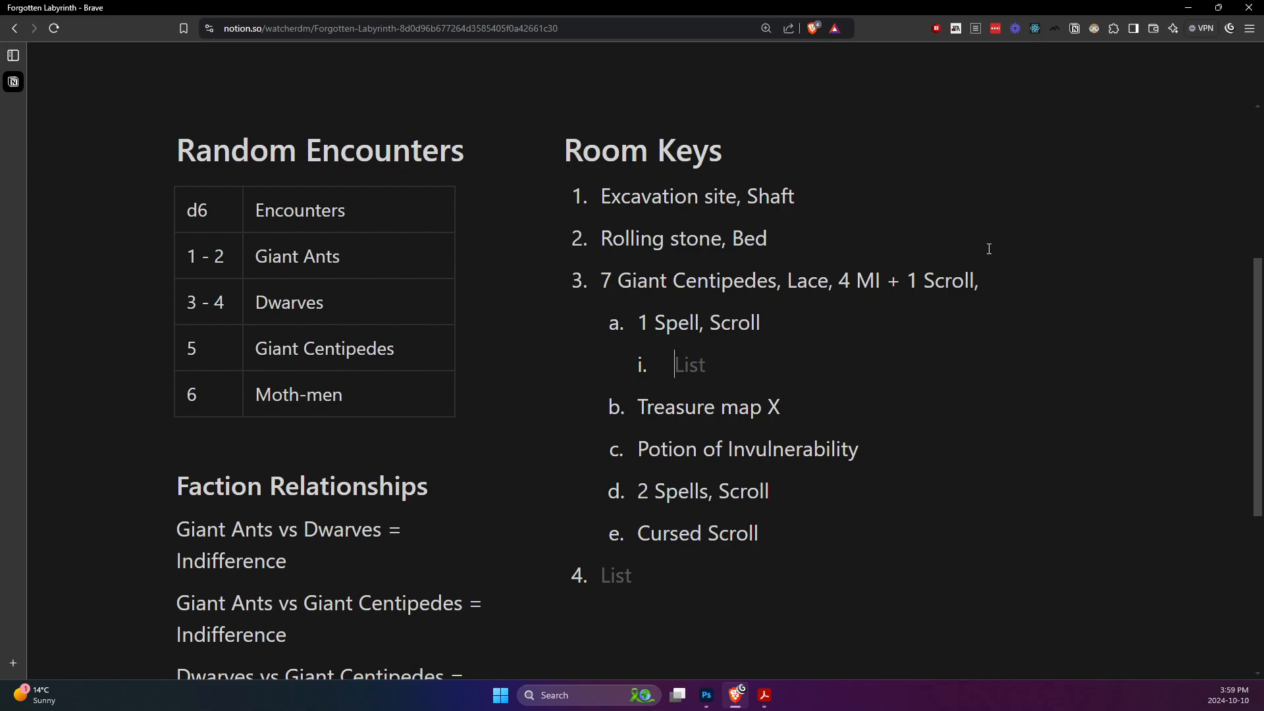
type("Spectacle")
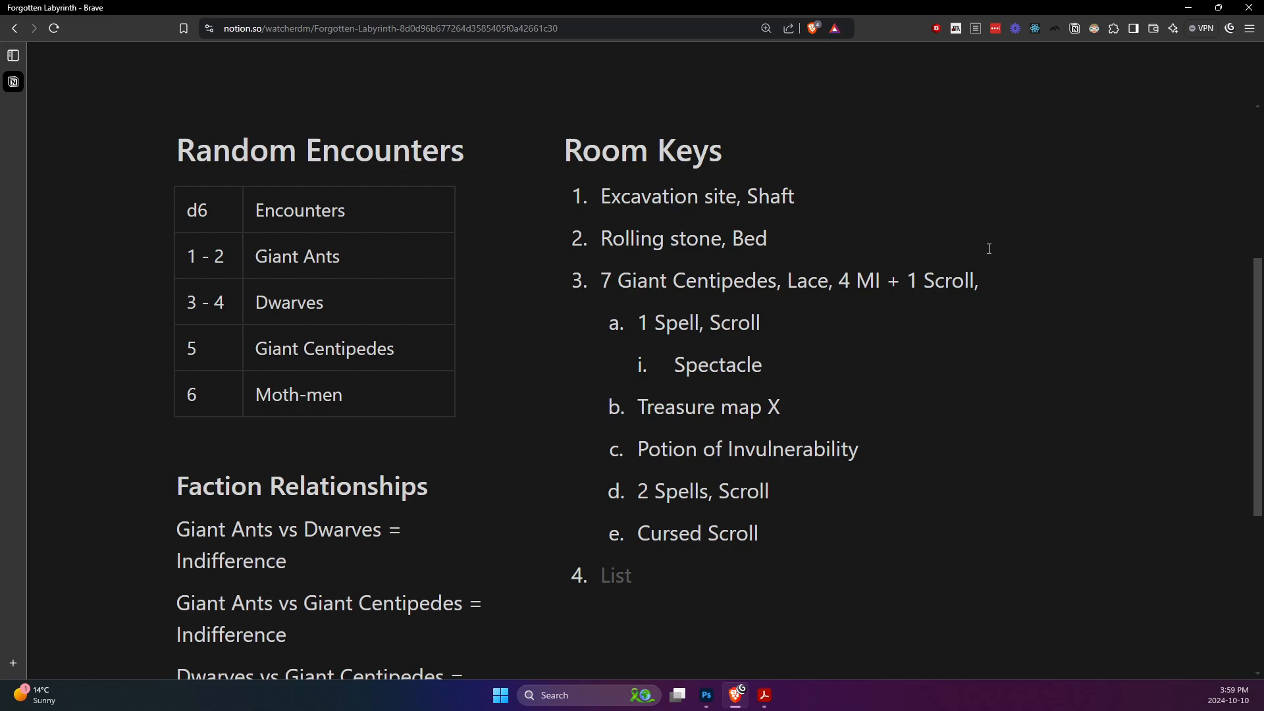
- Add "19,000 gp" as the first nested sub-item under "Treasure map X" in room 3
key("Return")
key("Tab")
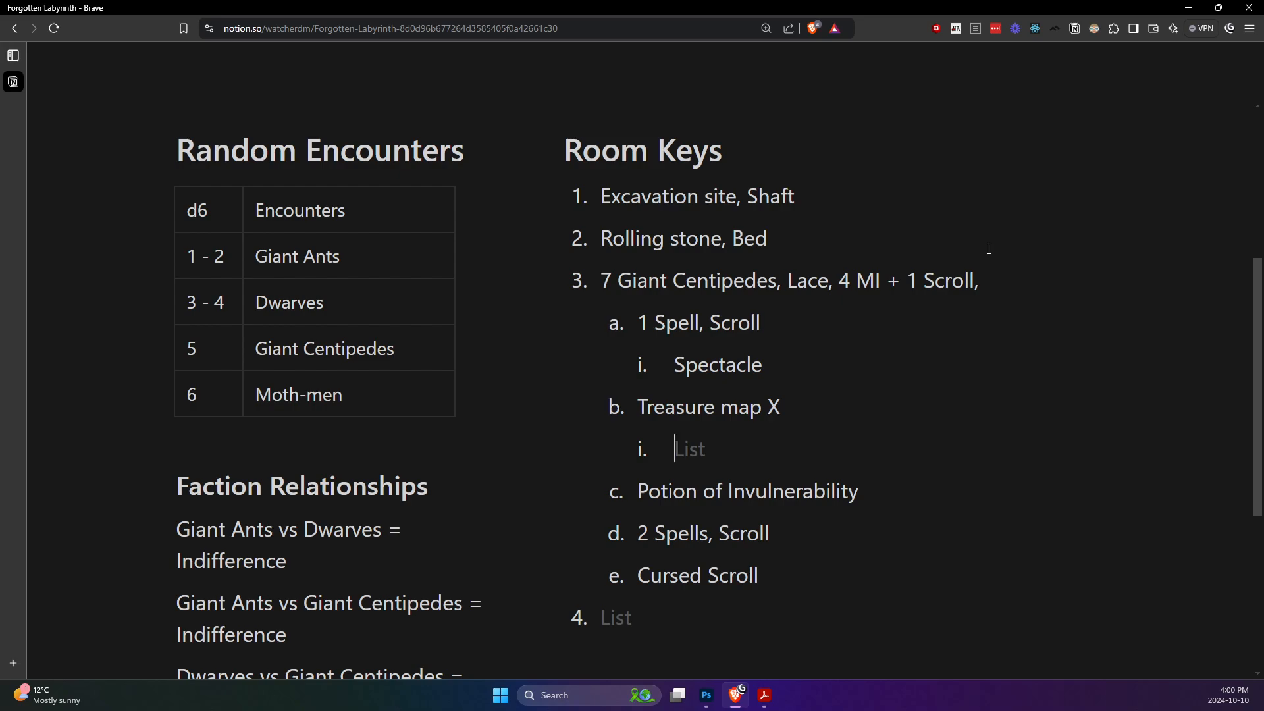
type("19,000 gp")
key("Return")
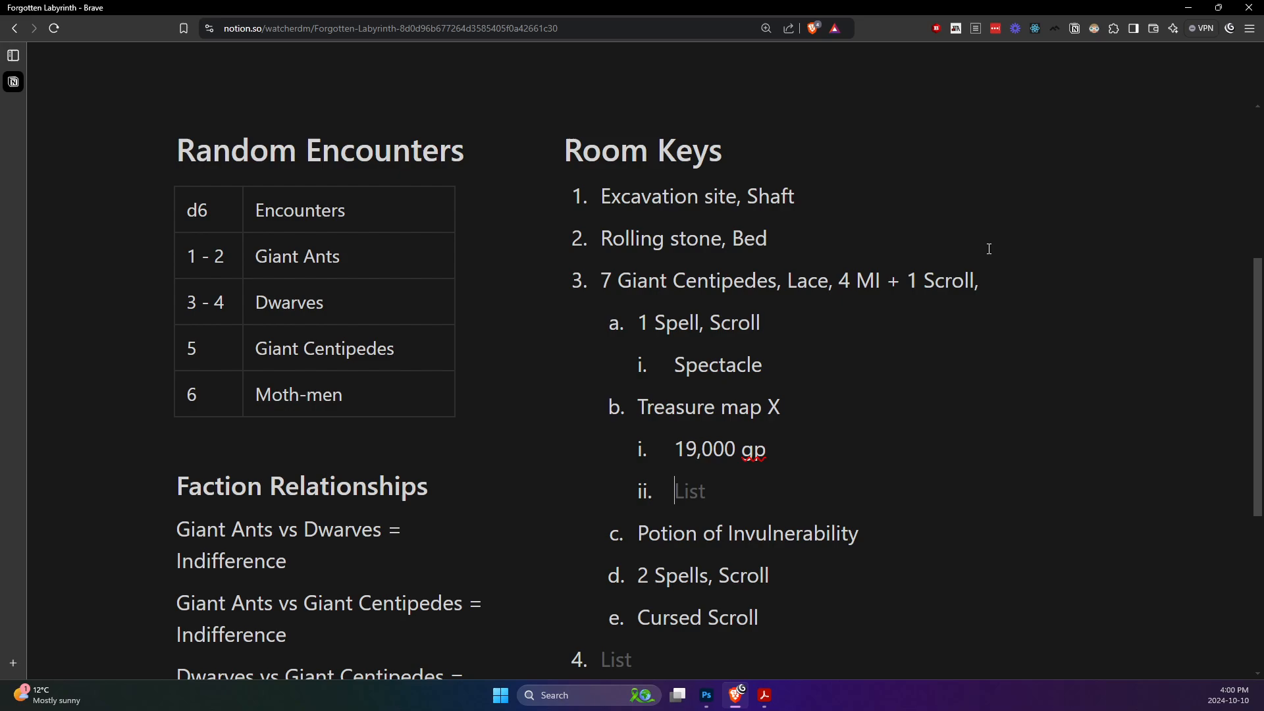
- Write "Shield +3 Aegis of Hermeculon" as the second sub-item under "Treasure map X"
type("Shield +33")
key("BackSpace")
type("Ag")
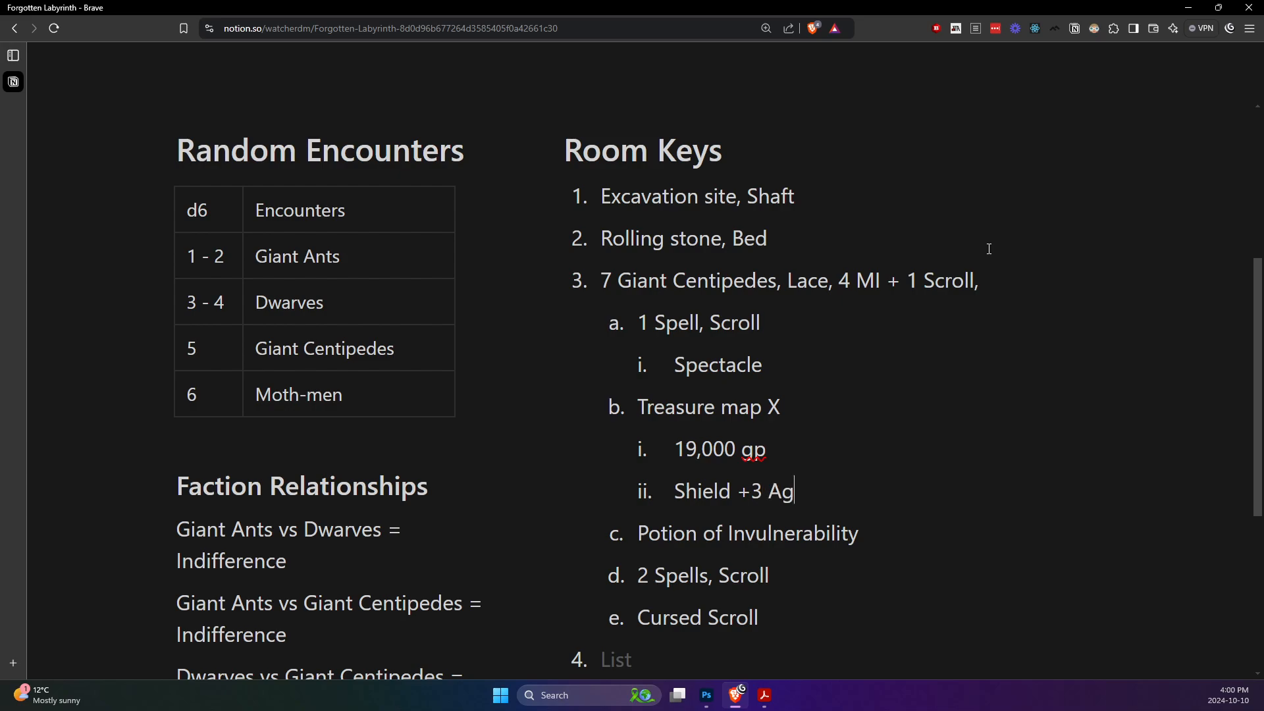
key("BackSpace")
type("egis of Herme")
key("BackSpace")
type("eculon")
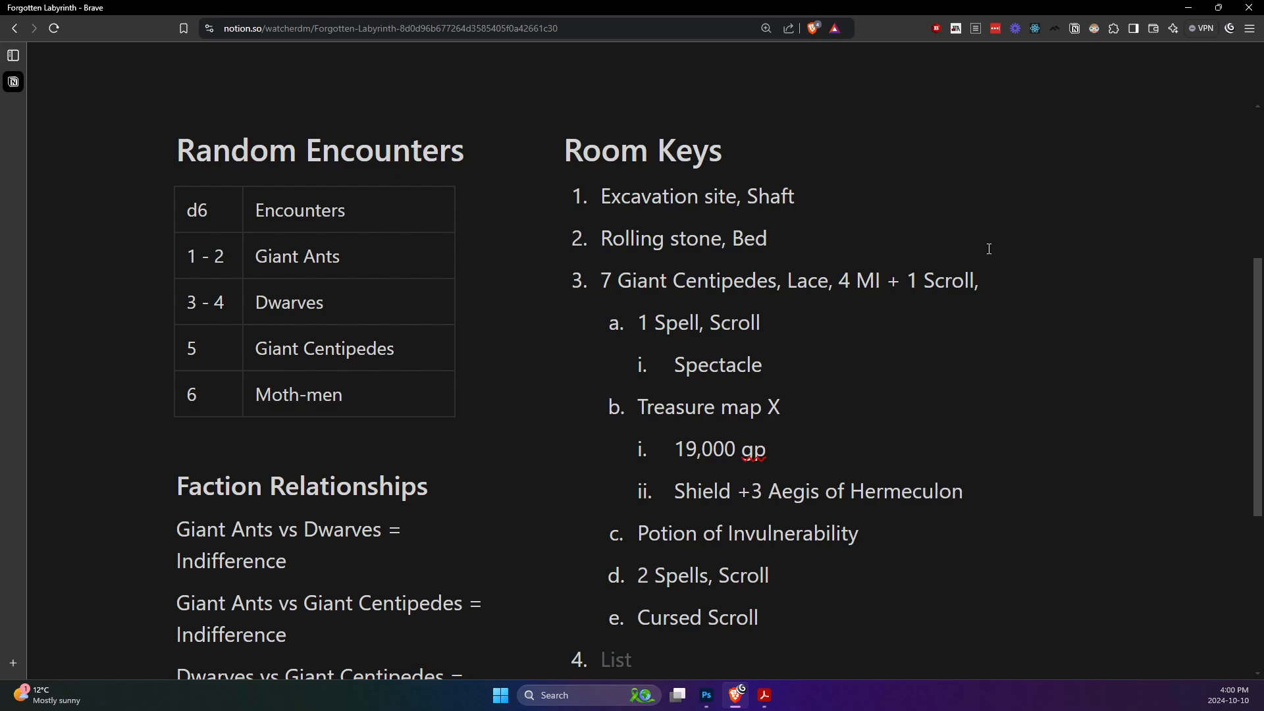
key("Down")
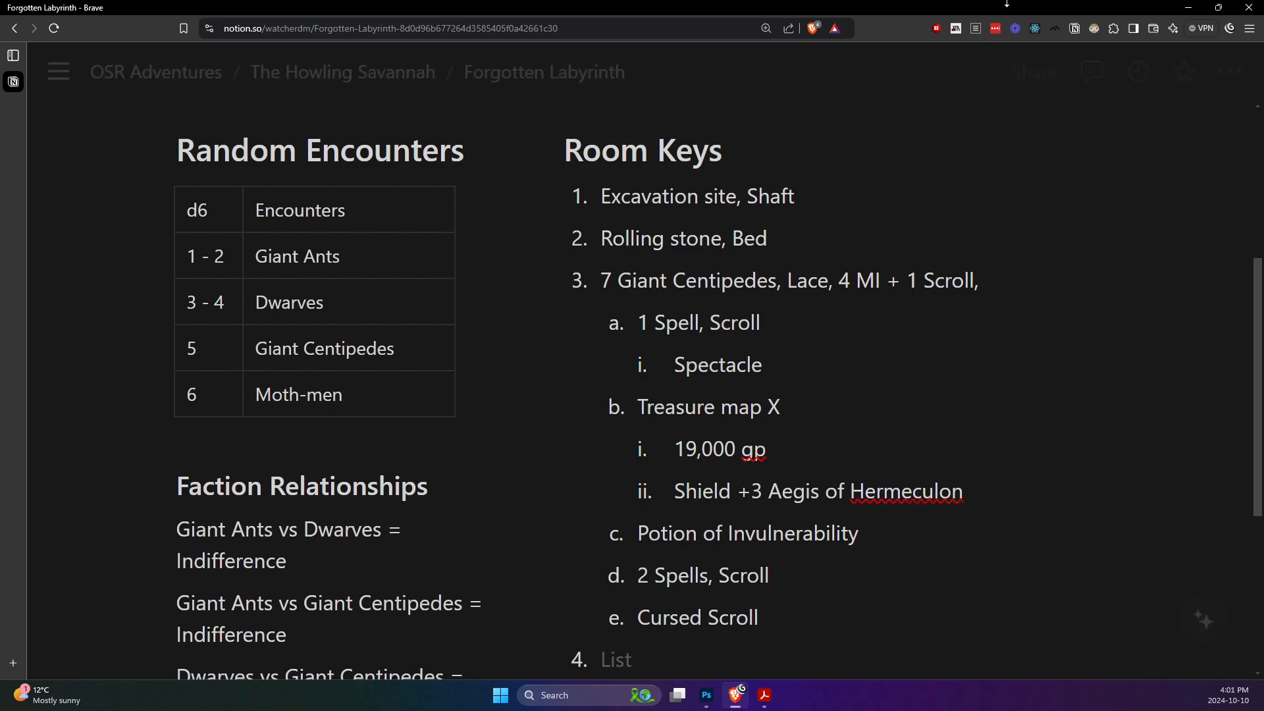
- Add "Phobia" and "Multiarm" as nested sub-items under "2 Spells, Scroll" in room 3
left_click(776, 570)
key("Return")
key("Tab")
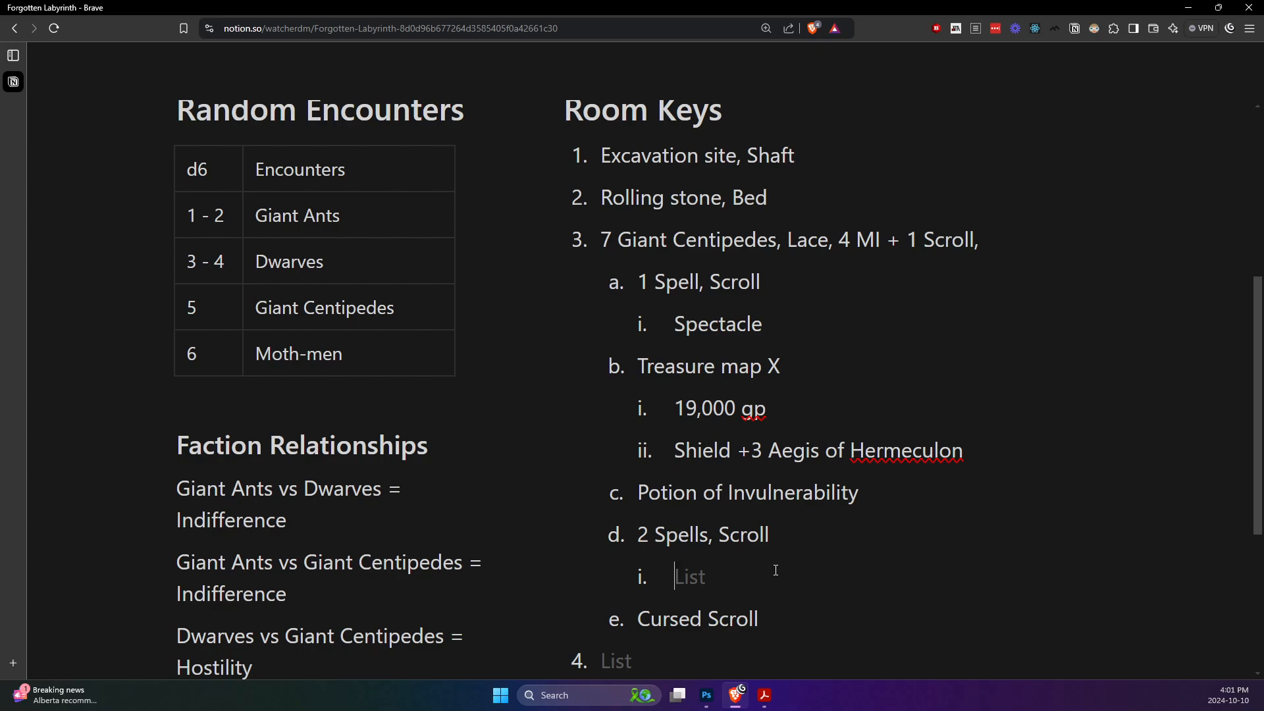
type("Phobia")
key("Return")
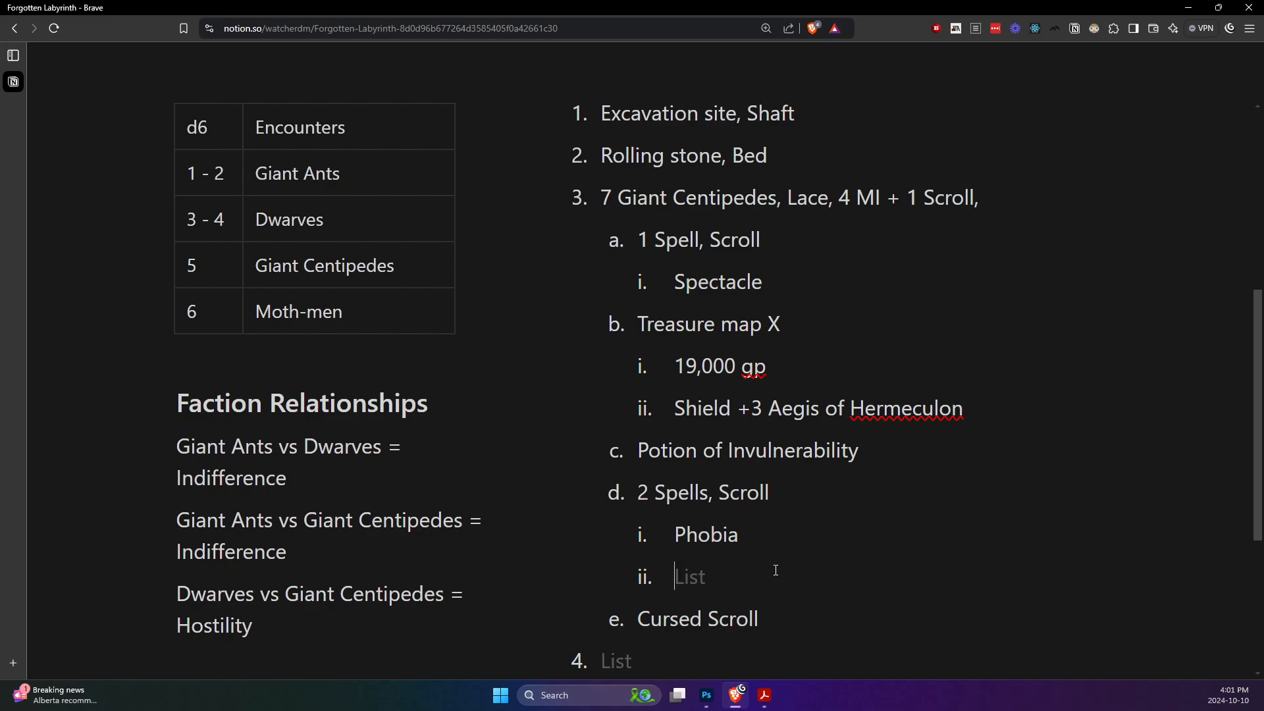
type("Multiarm")
key("Down")
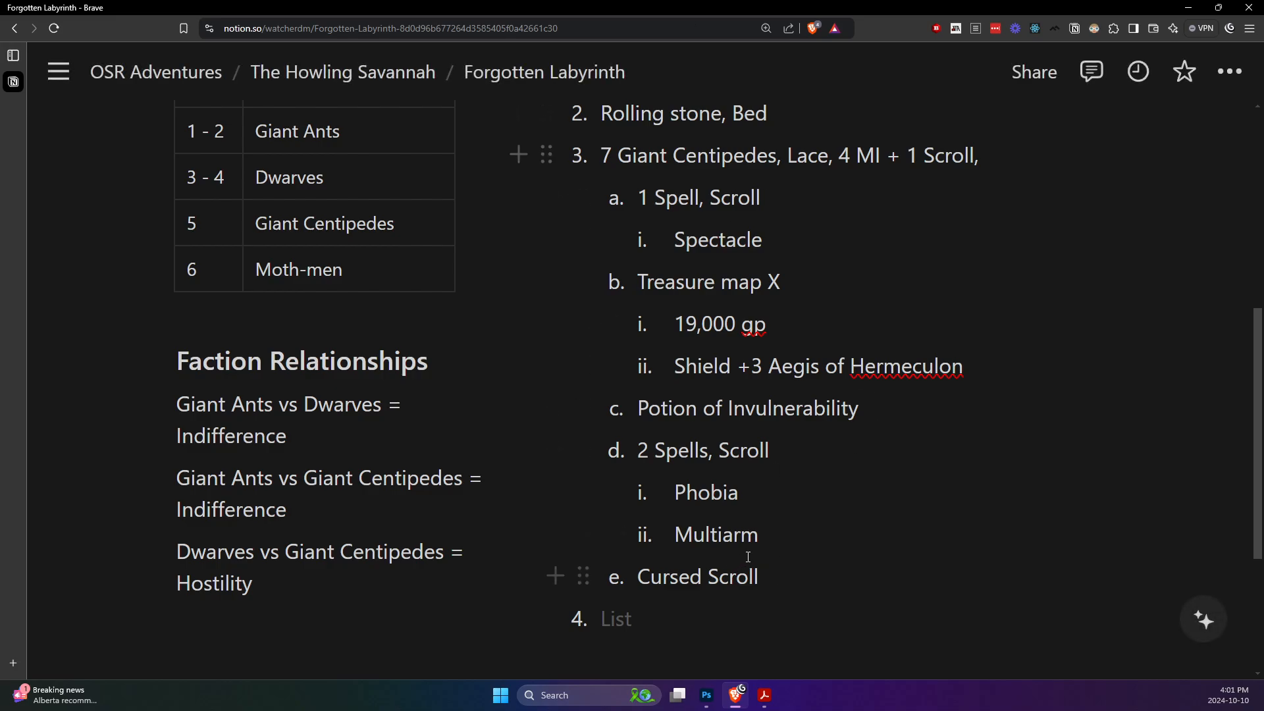
- Place the cursor in the empty room 4 item, and consult the empty rooms table in Sandbox_Generator.pdf
scroll(752, 555, "down", 1)
scroll(763, 500, "up", 2)
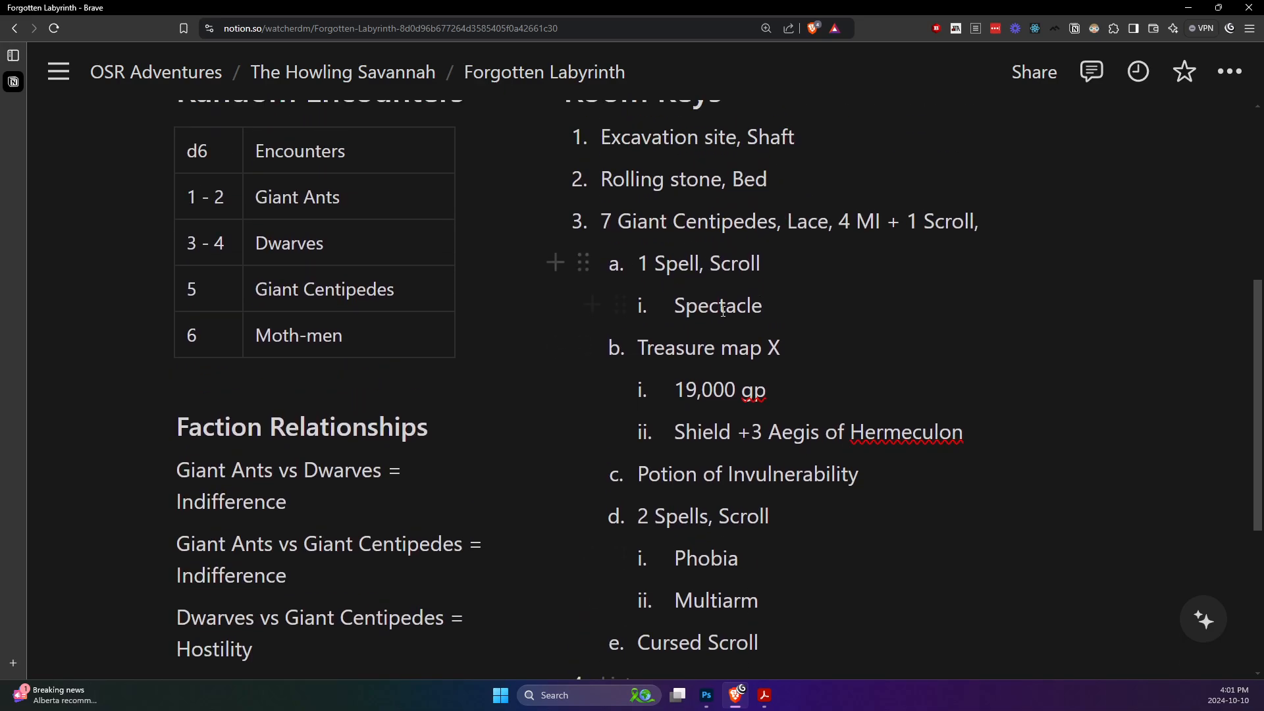
scroll(793, 288, "down", 1)
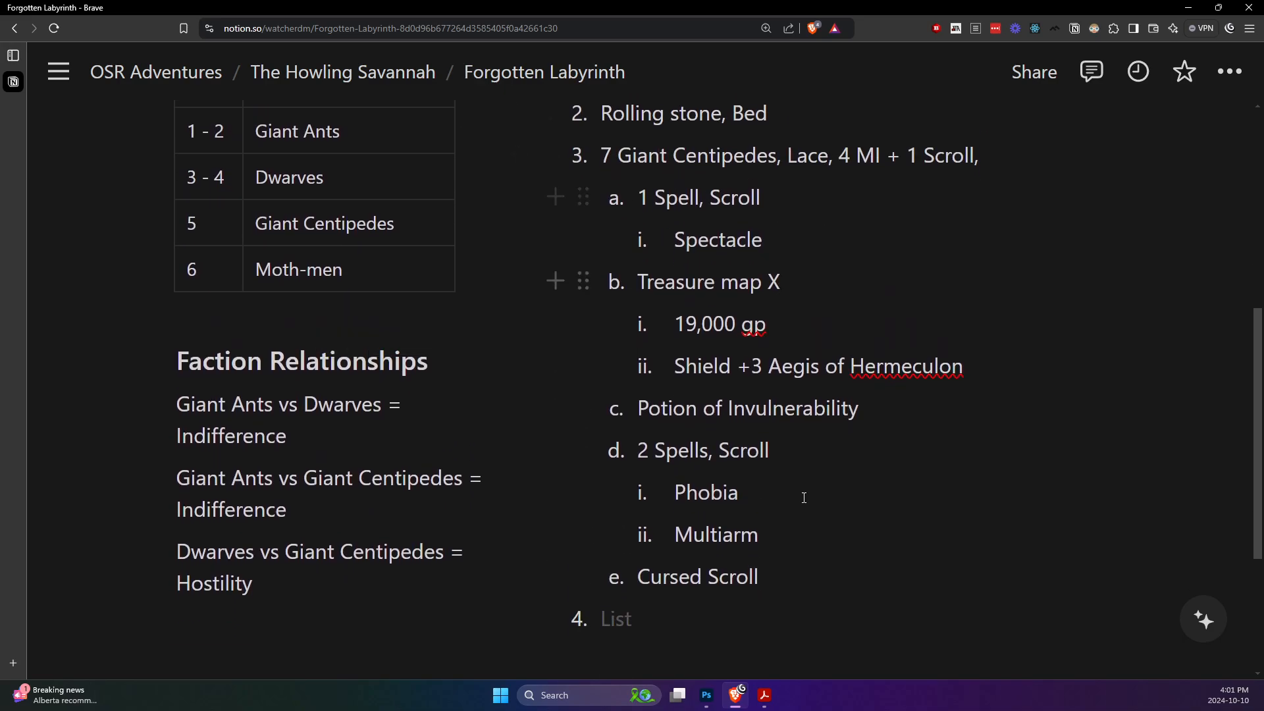
left_click(688, 606)
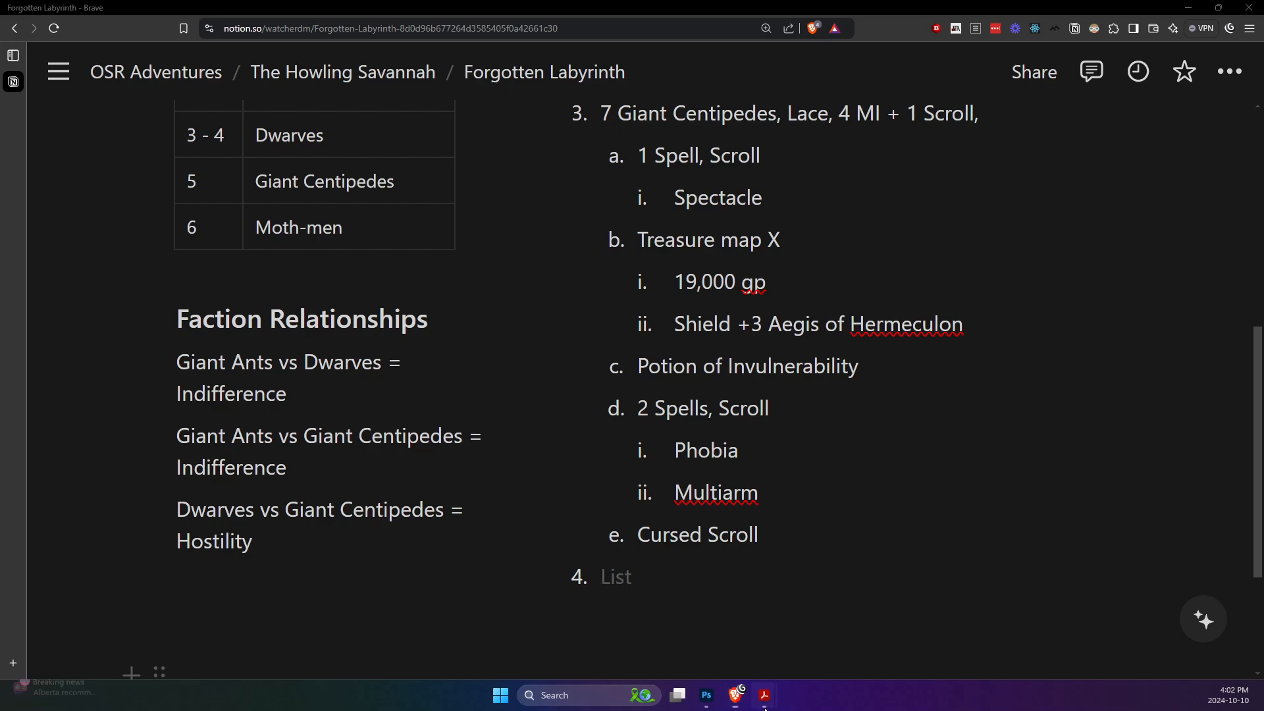
mouse_move(764, 694)
left_click(800, 651)
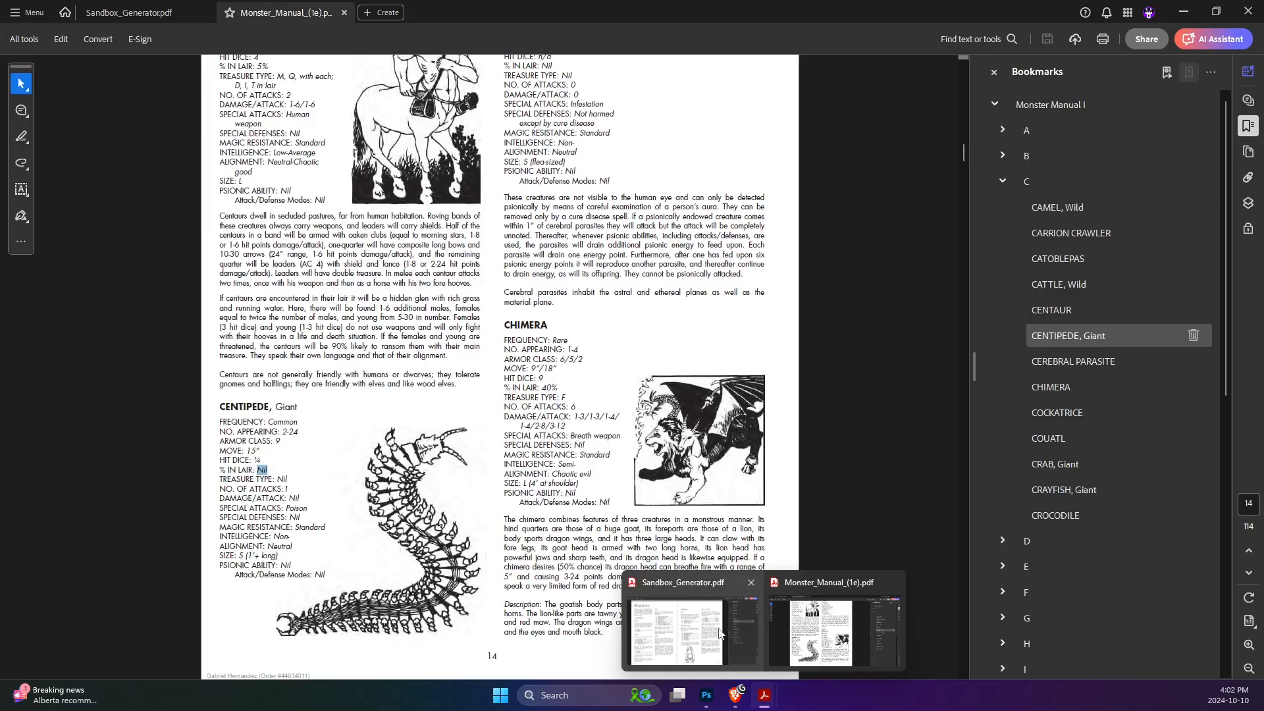
left_click(678, 632)
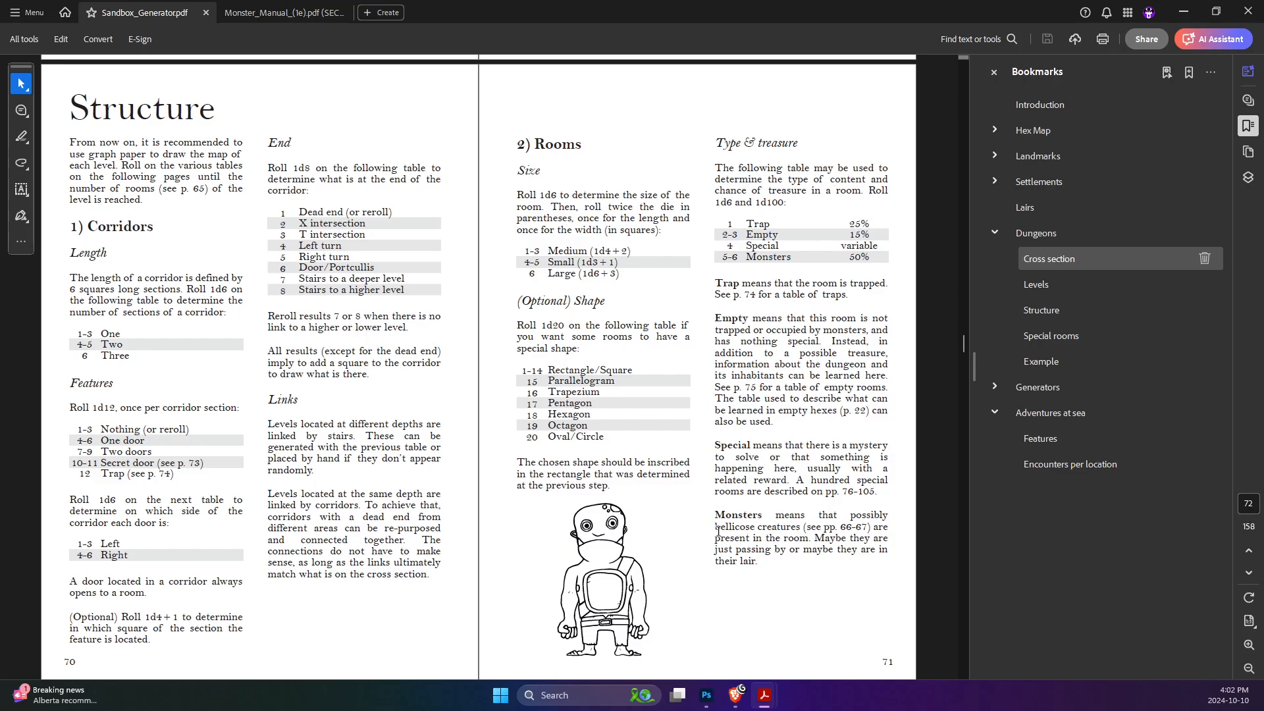
scroll(829, 361, "up", 3)
scroll(829, 361, "down", 10)
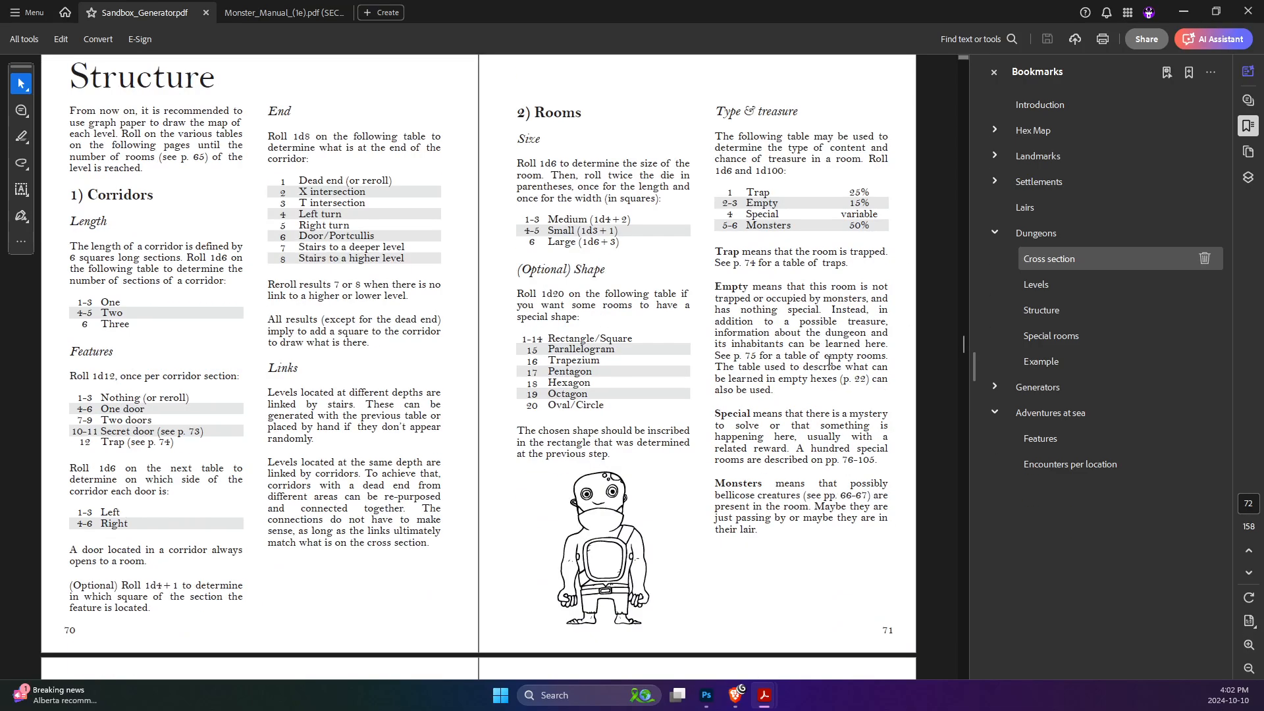
scroll(829, 361, "down", 10)
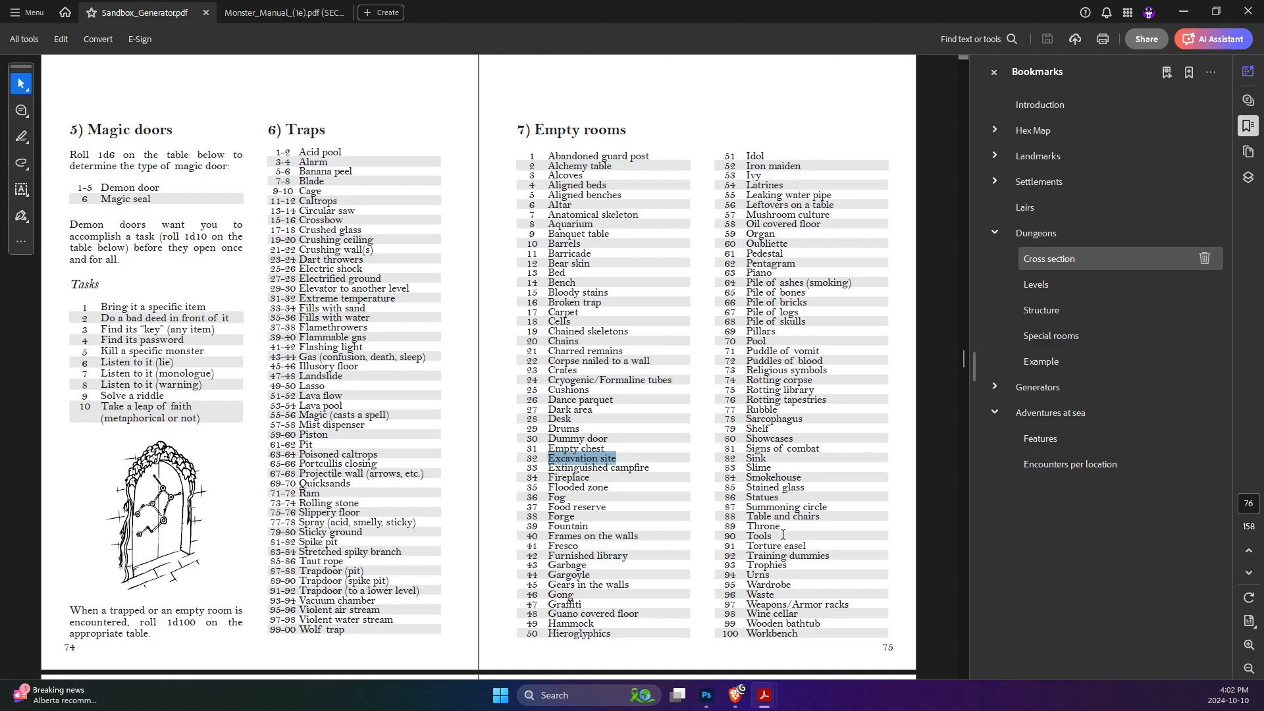
- Return to the Notion page and enter "Urns, Key" for room 4, then start the room 5 item
key("alt+Tab")
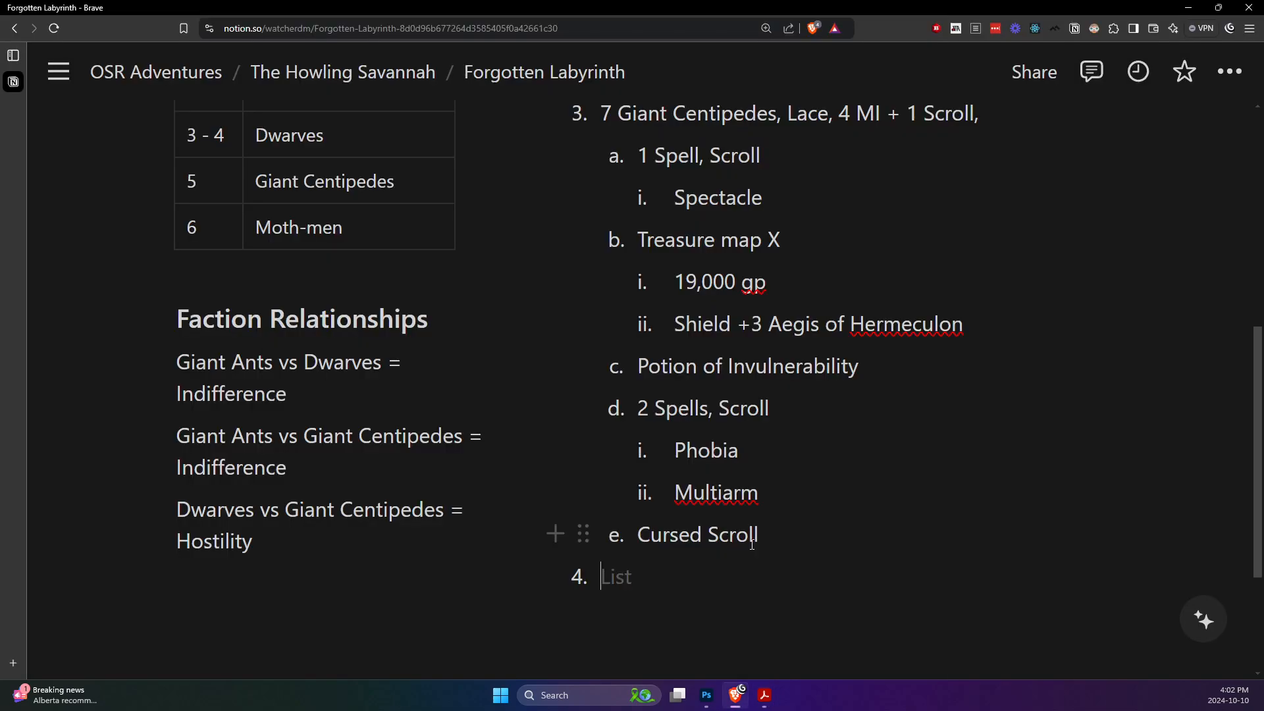
type("Urns,")
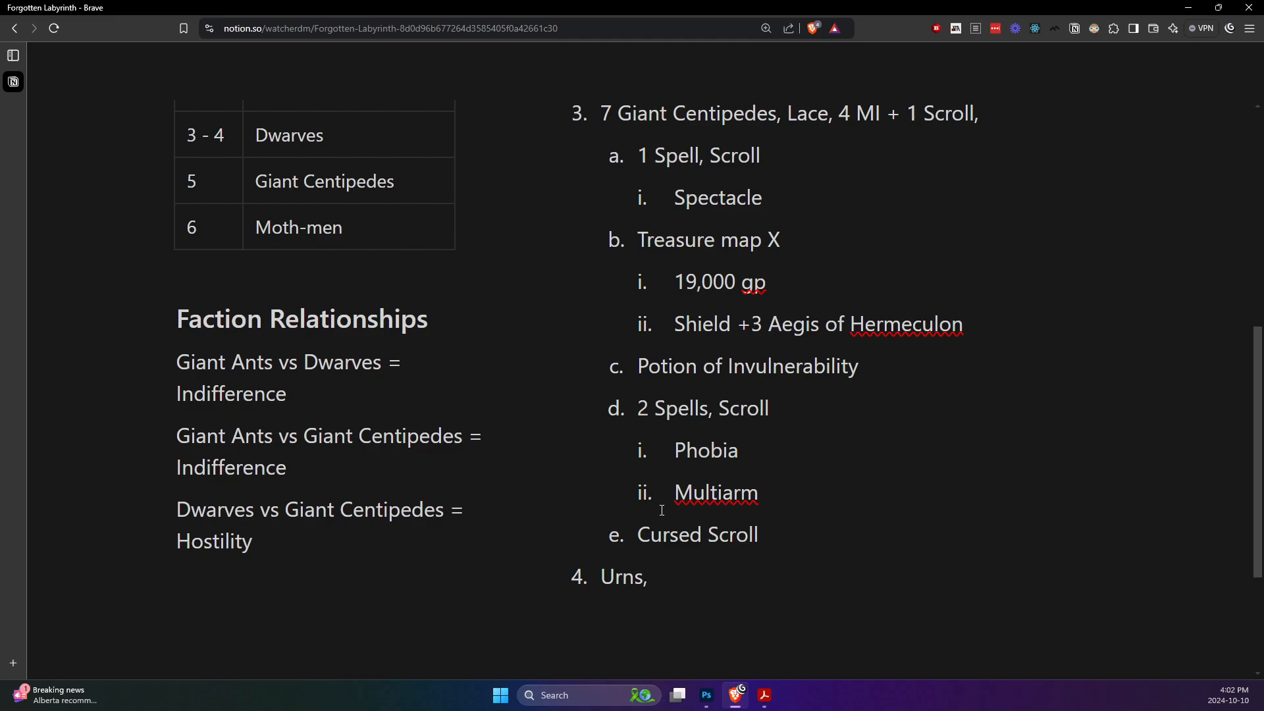
type("Key")
key("Return")
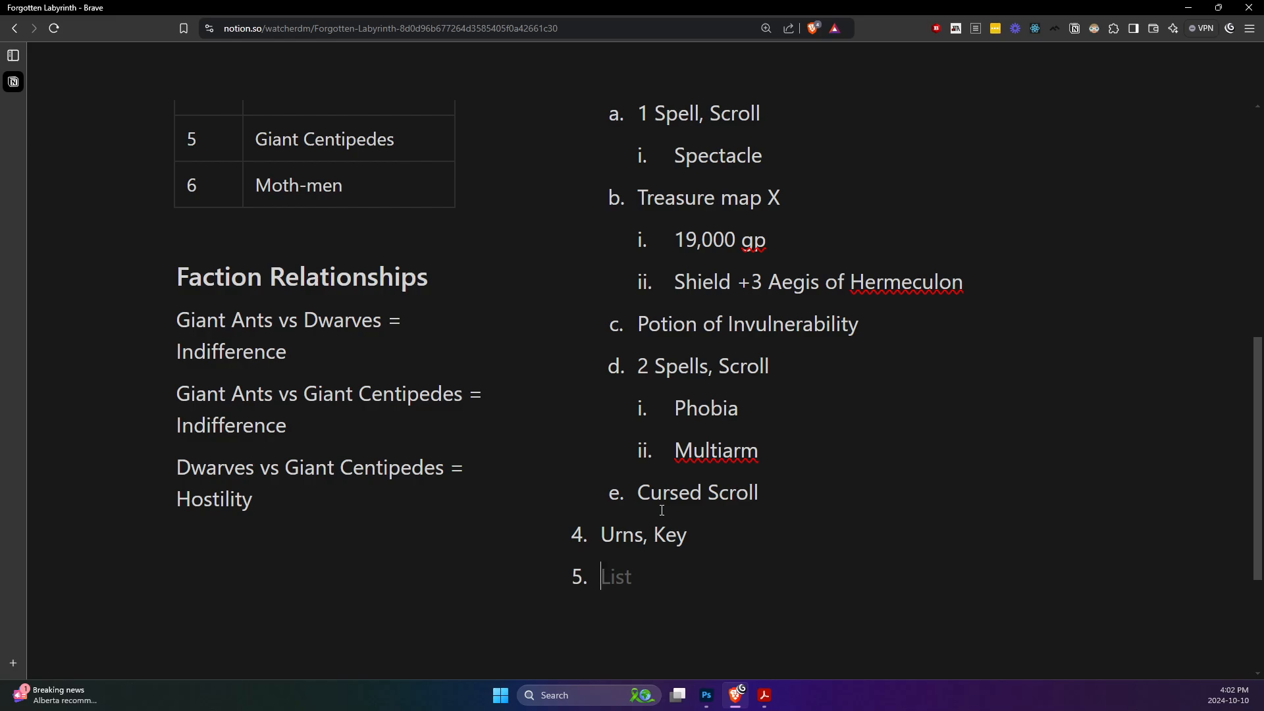
- Review the random encounters table and look up the Giant Ant entry in the Monster Manual PDF
scroll(606, 447, "up", 4)
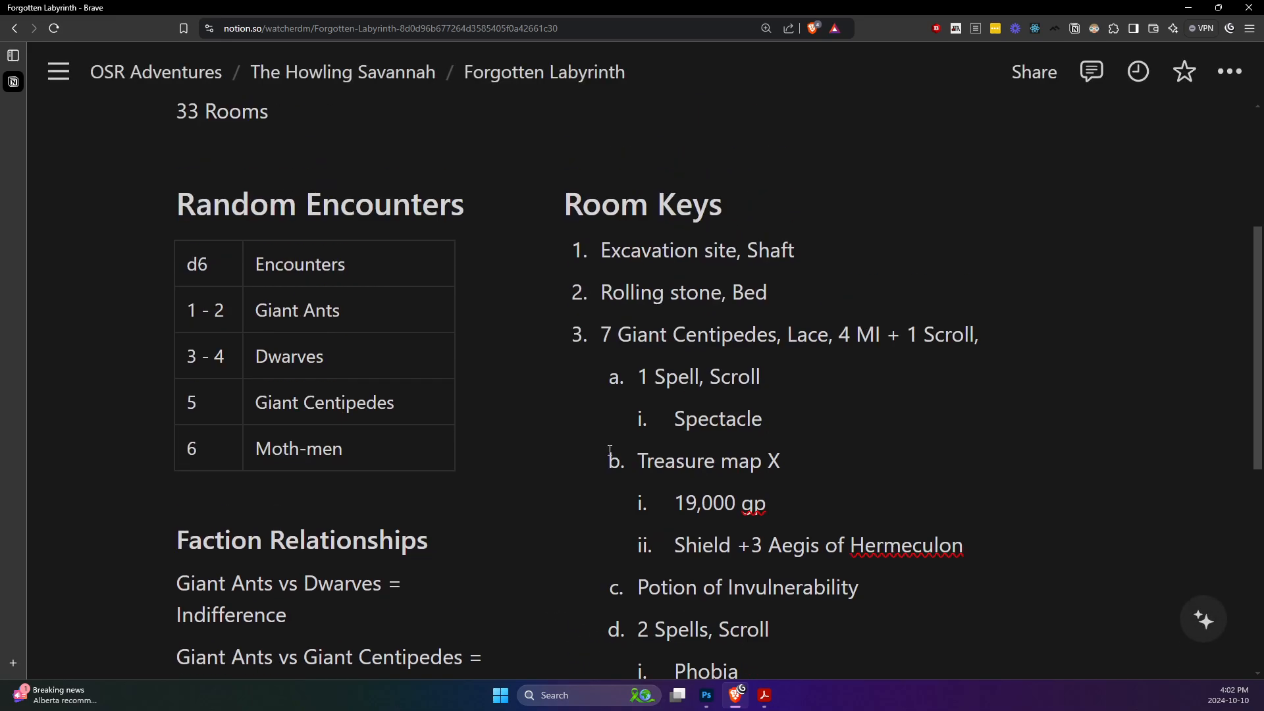
scroll(606, 448, "down", 1)
scroll(605, 447, "down", 1)
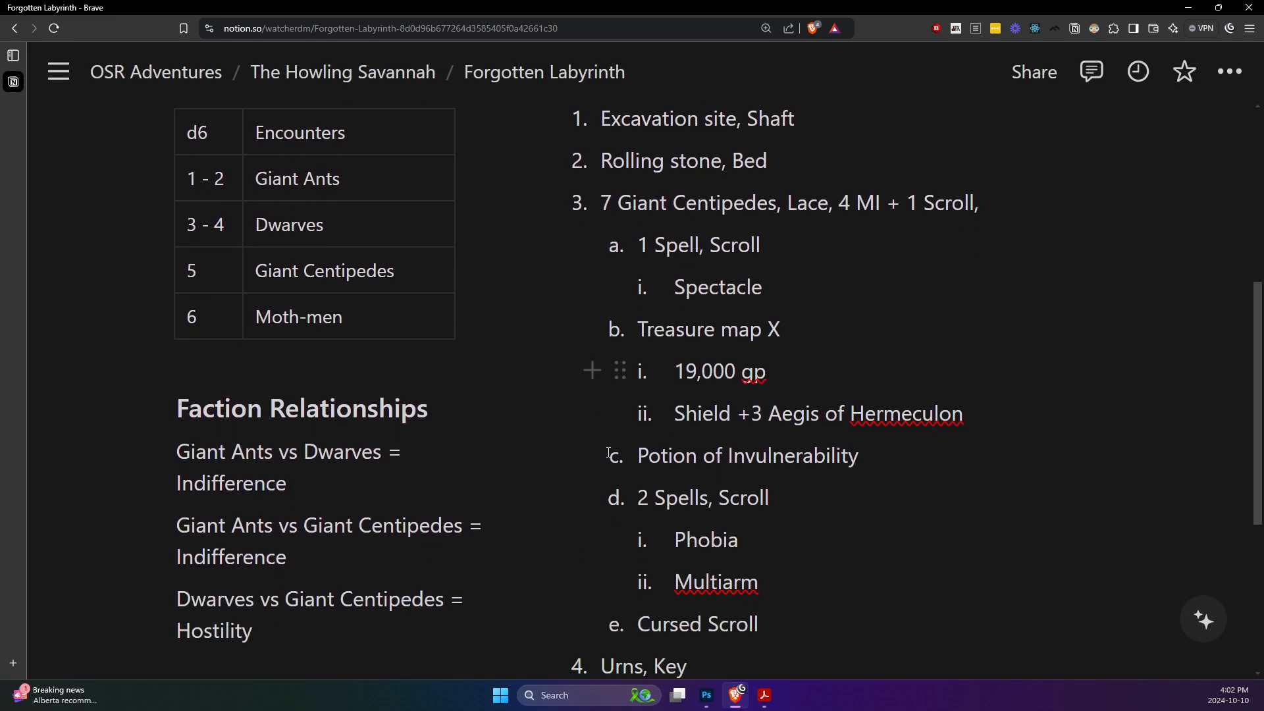
mouse_move(762, 699)
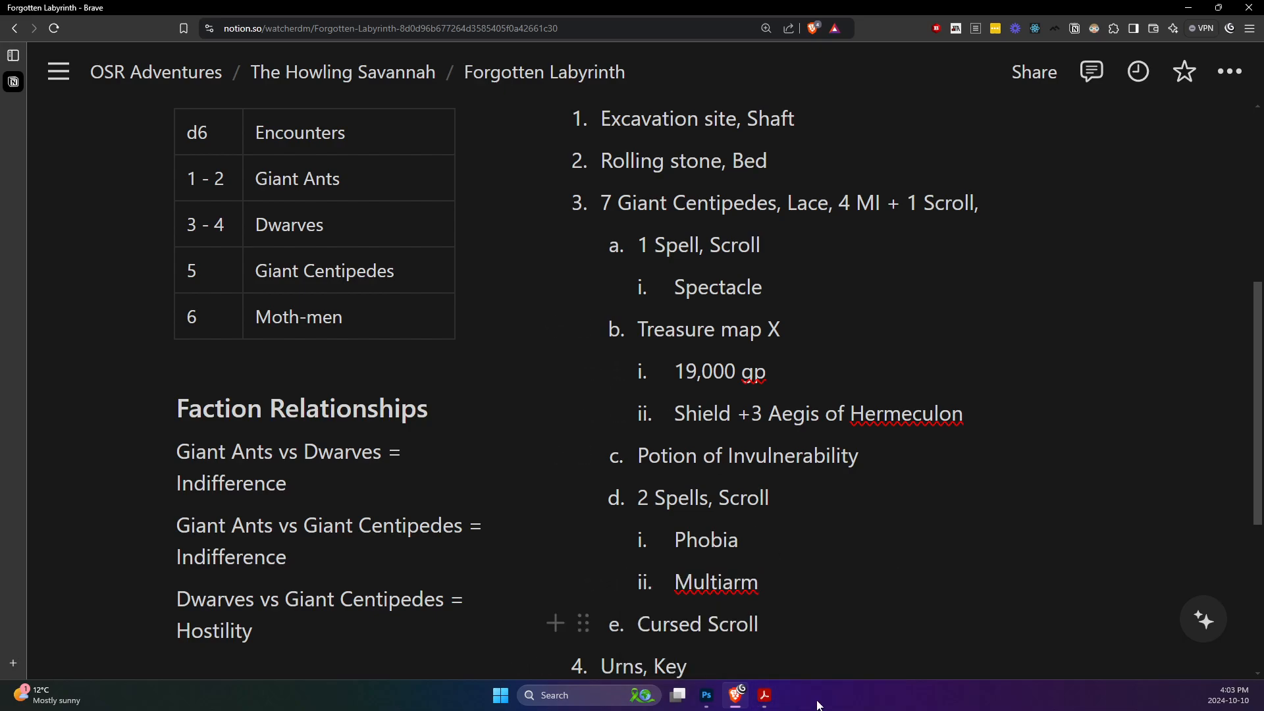
left_click(834, 622)
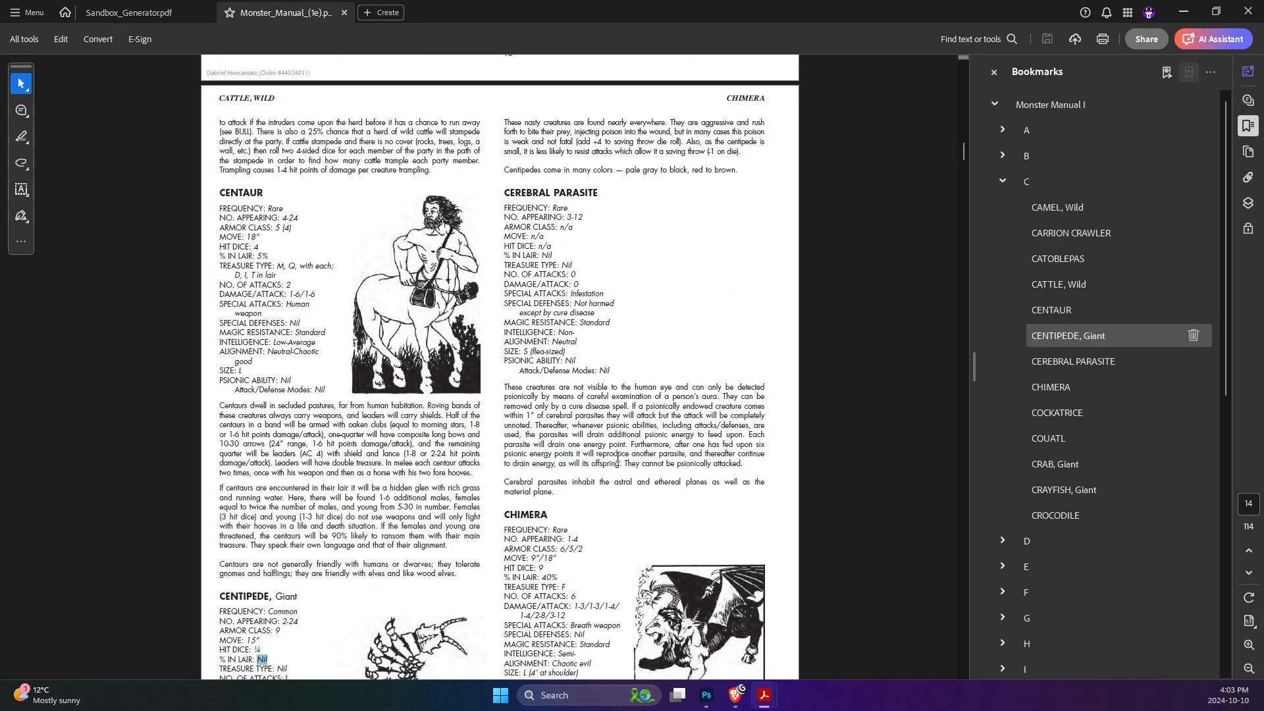
left_click(1003, 129)
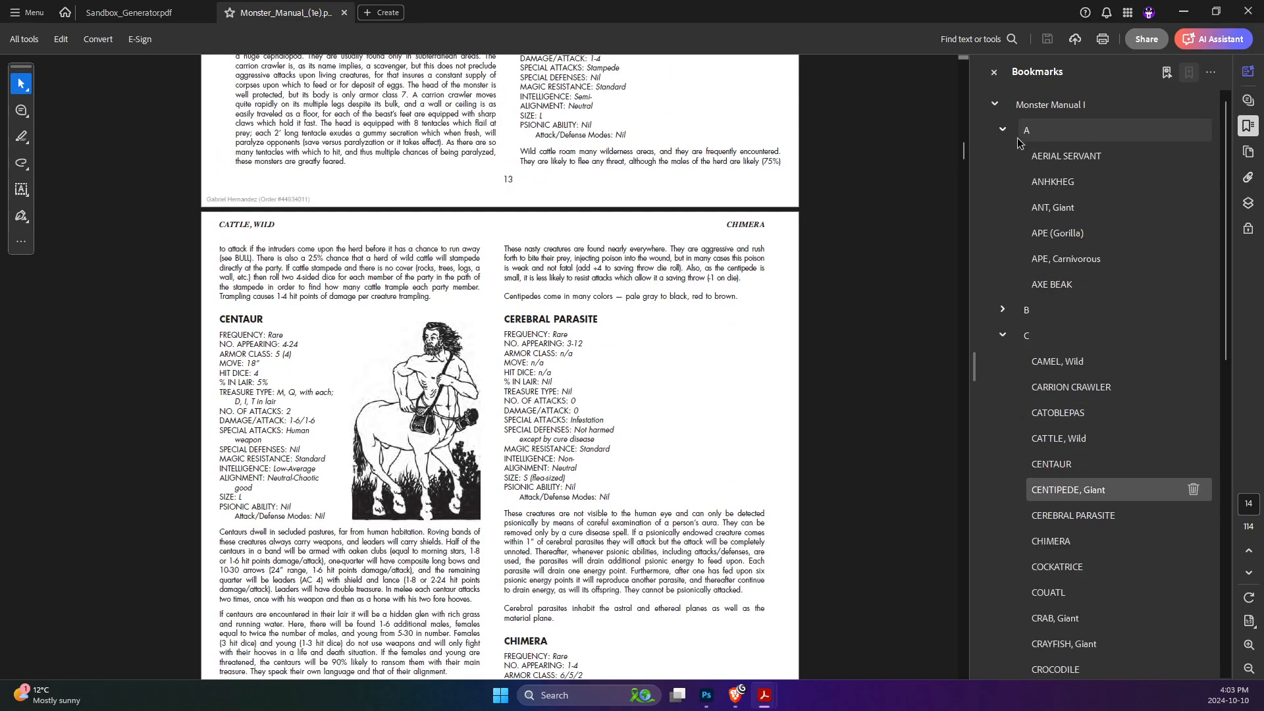
left_click(1053, 214)
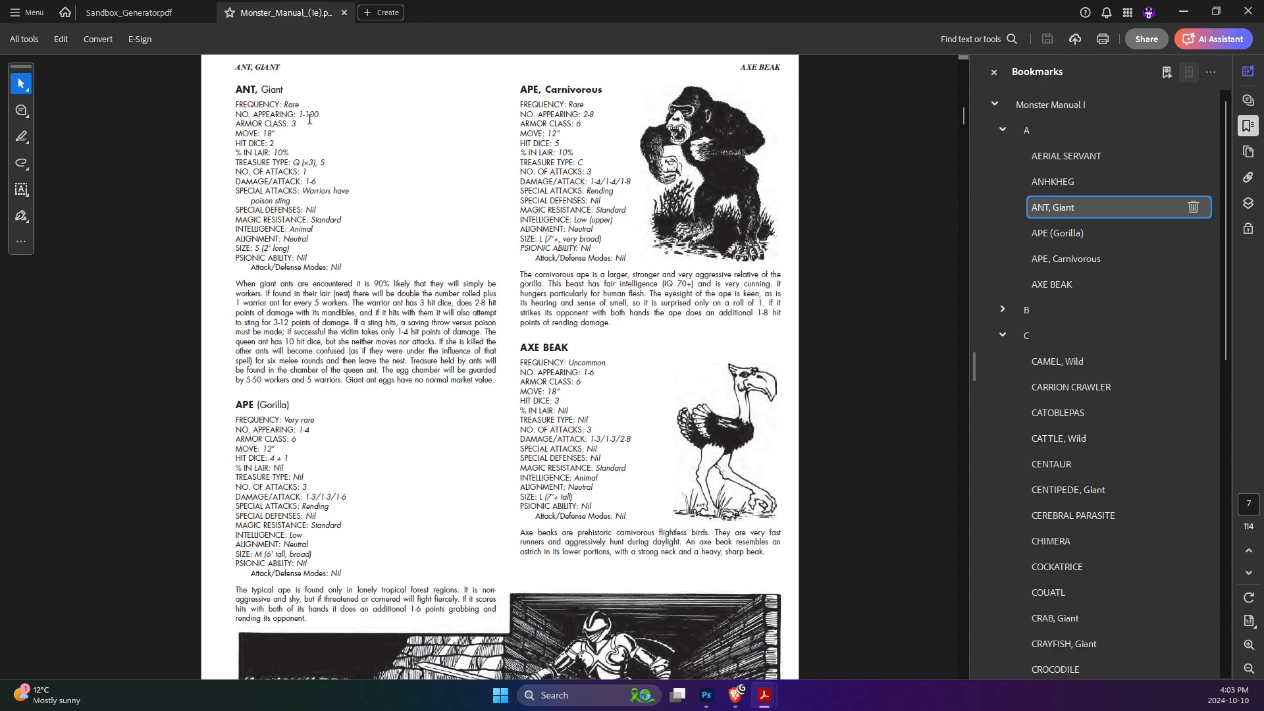
- Return to the Notion page and write "57 Giant Ants," as the start of room 5
key("alt+Tab")
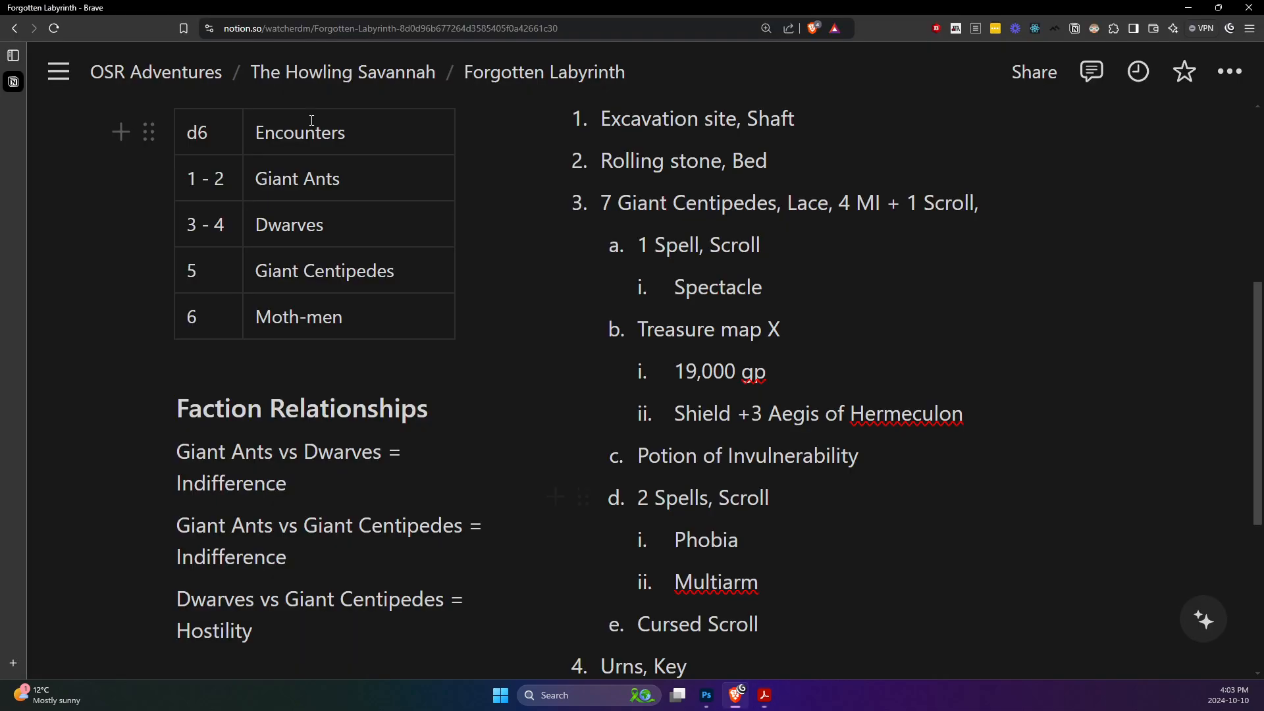
scroll(588, 387, "down", 1)
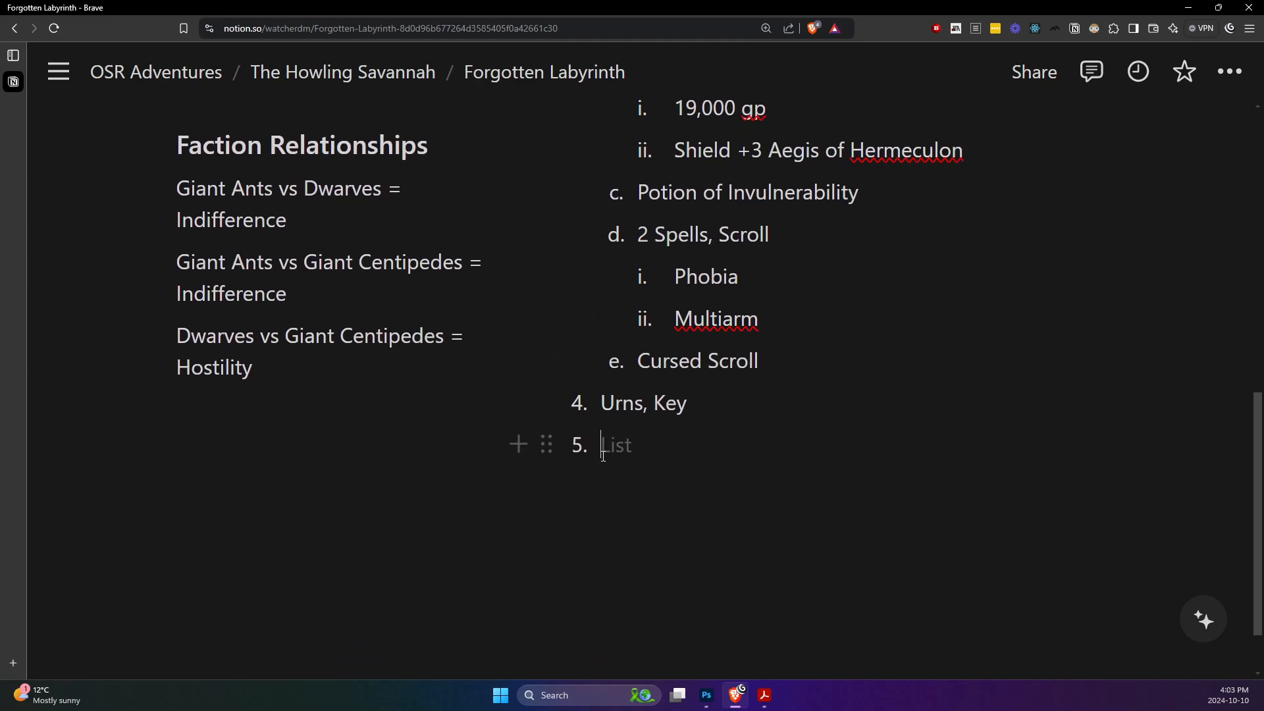
type("57 Gi")
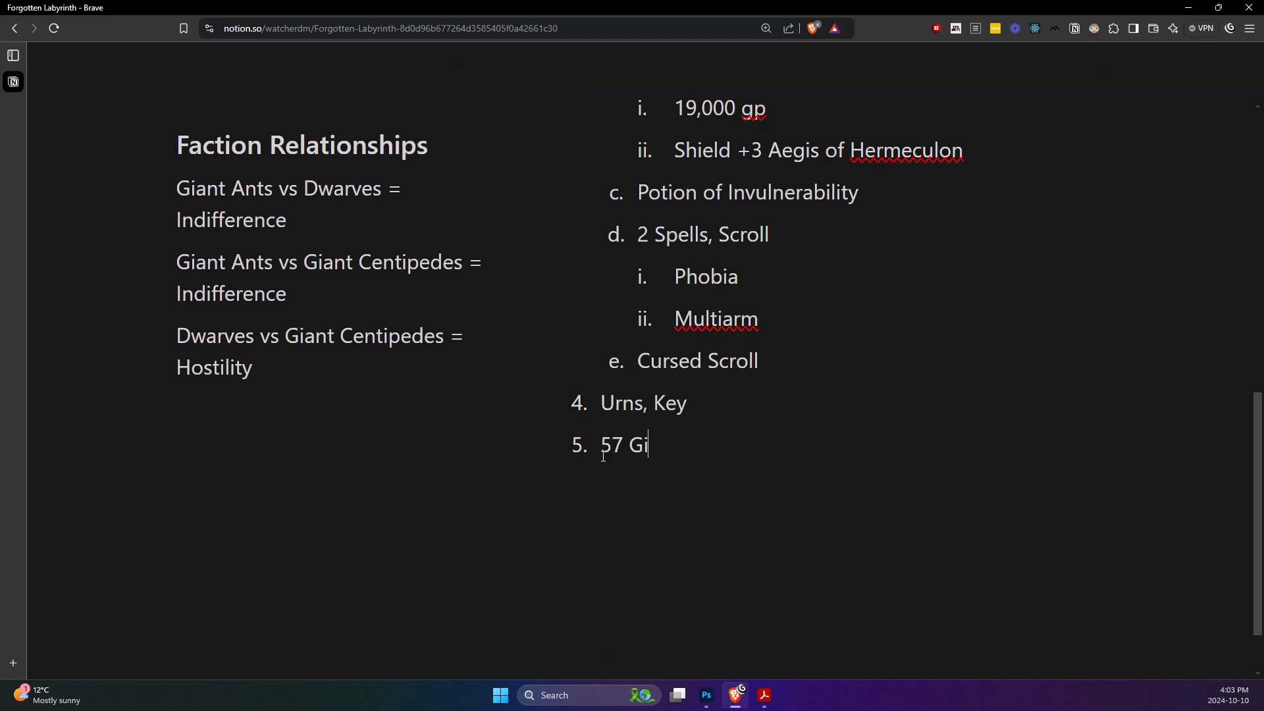
type("ant Ang")
key("BackSpace")
type("ts,")
- Recheck the Giant Ant entry in the Monster Manual, and add "Cage" after "57 Giant Ants," in room 5
key("alt+Tab")
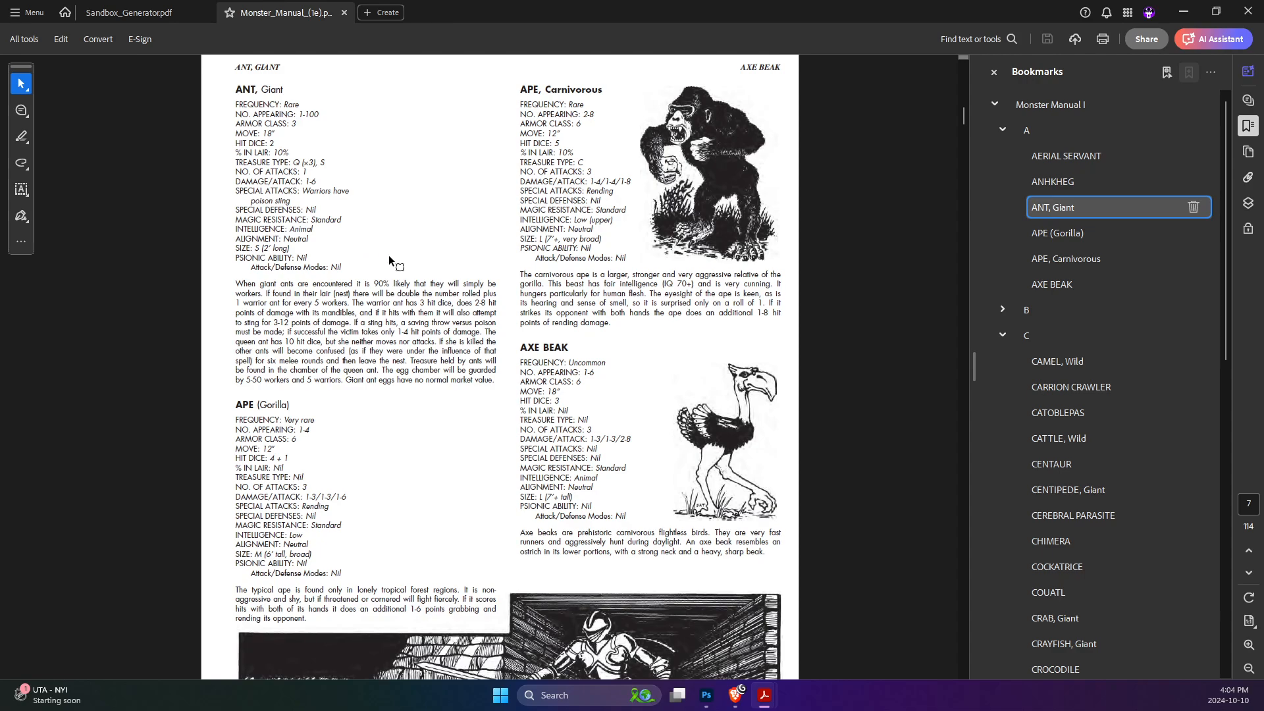
key("alt+Tab")
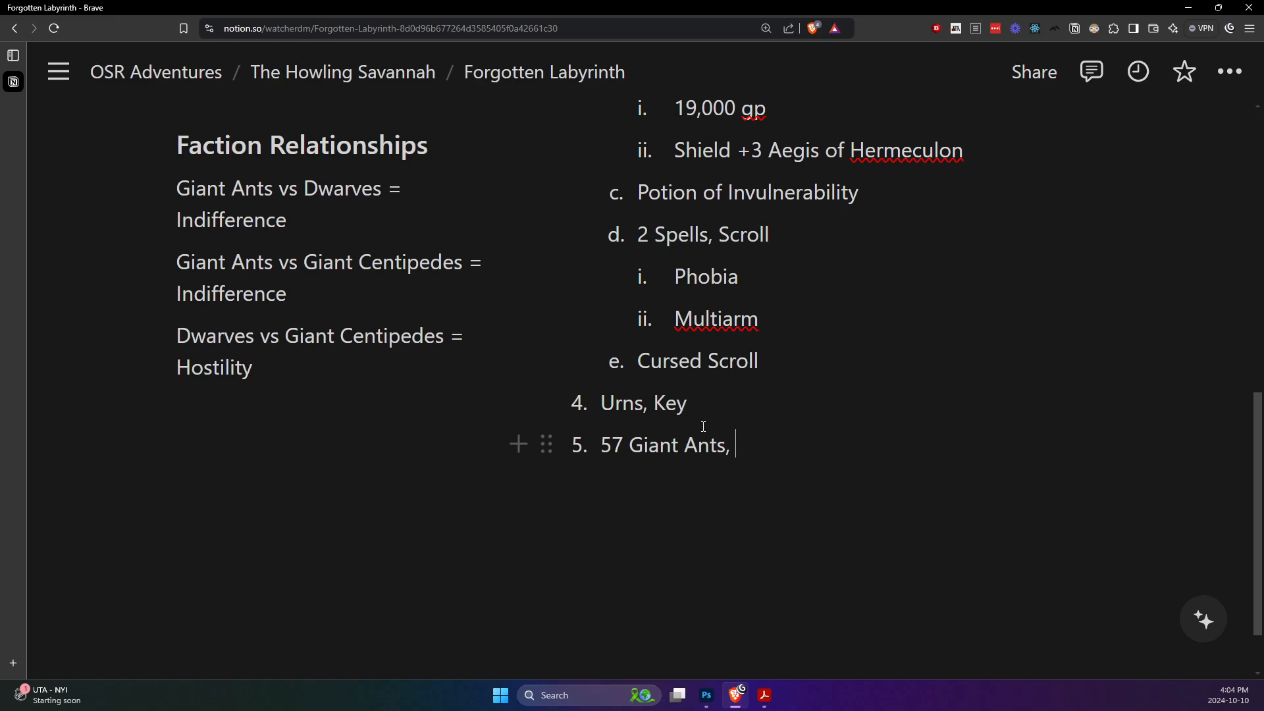
type("G")
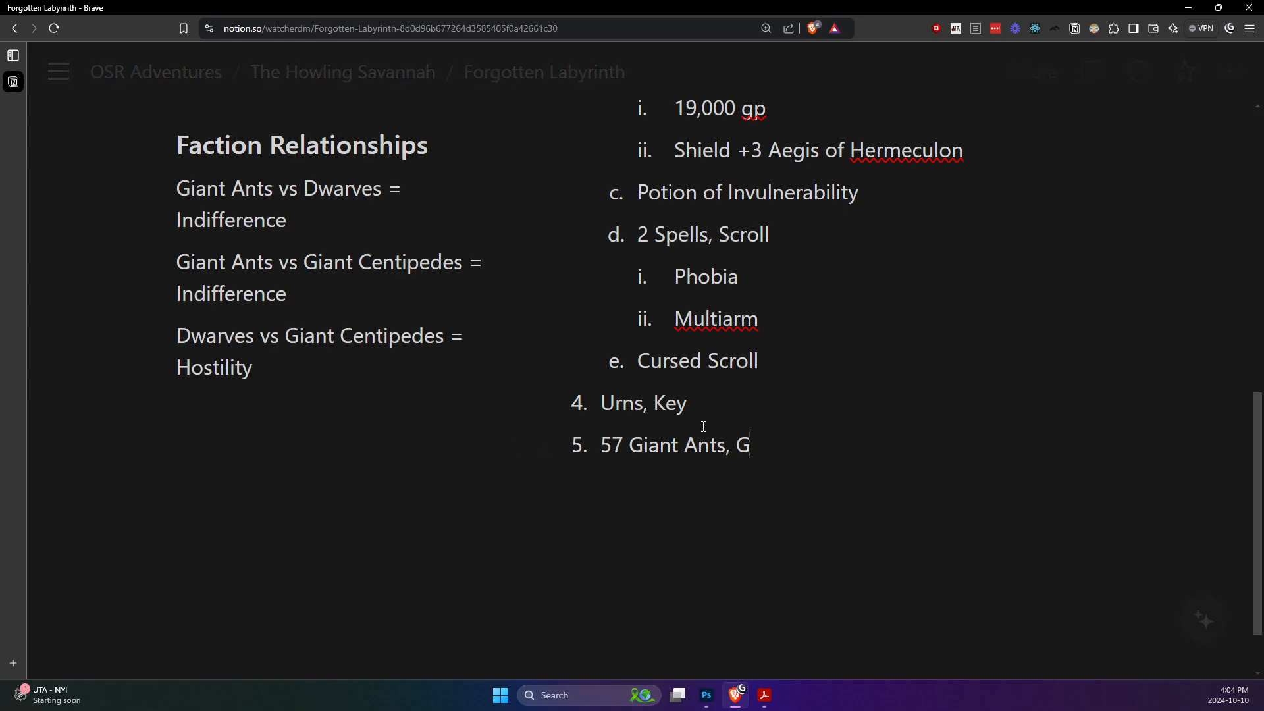
key("BackSpace")
type("Cage")
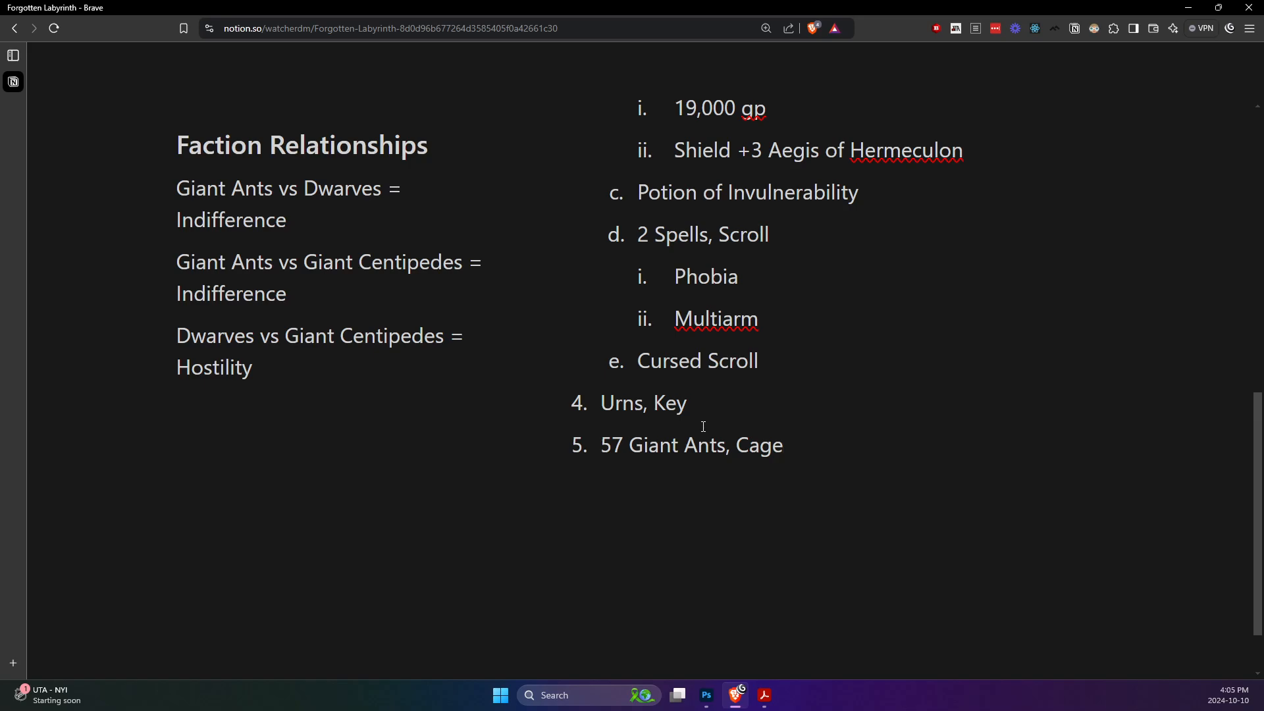
- Replace "Cage" in room 5 with "Criminal Activity" and start the room 6 item
key("ctrl+shift+Left")
type("Criminal Ac")
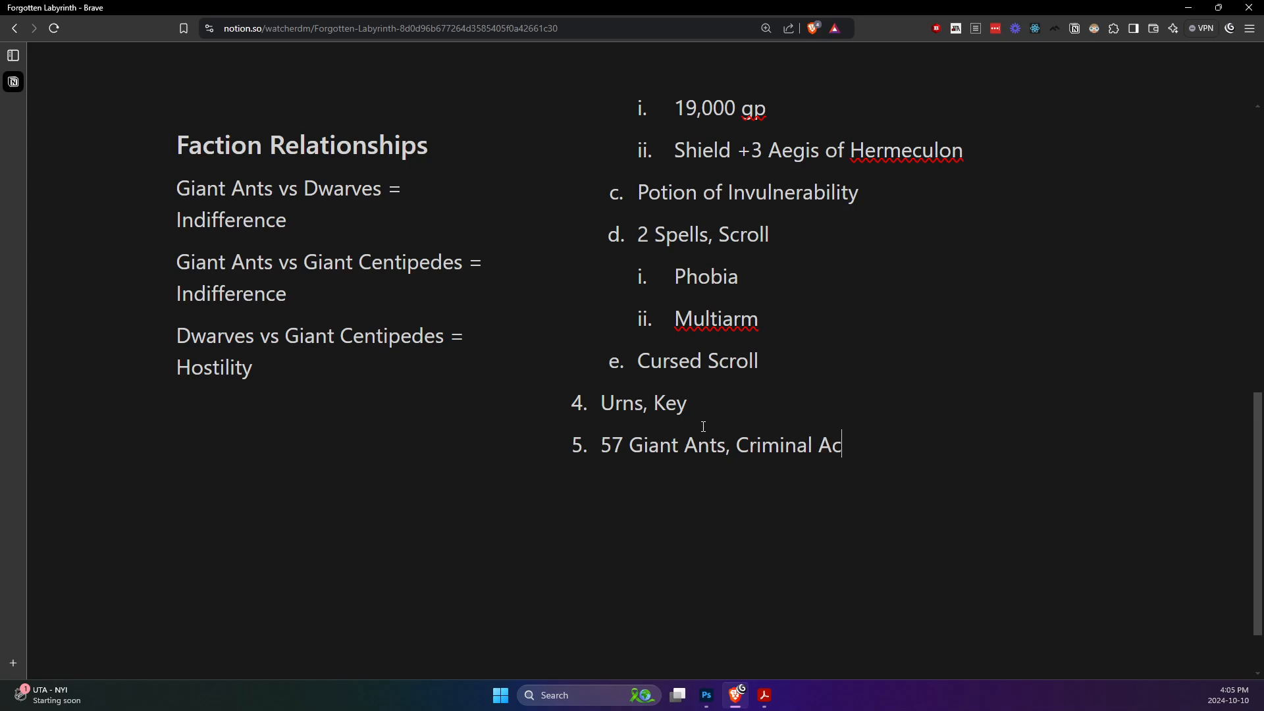
type("tivity")
key("Return")
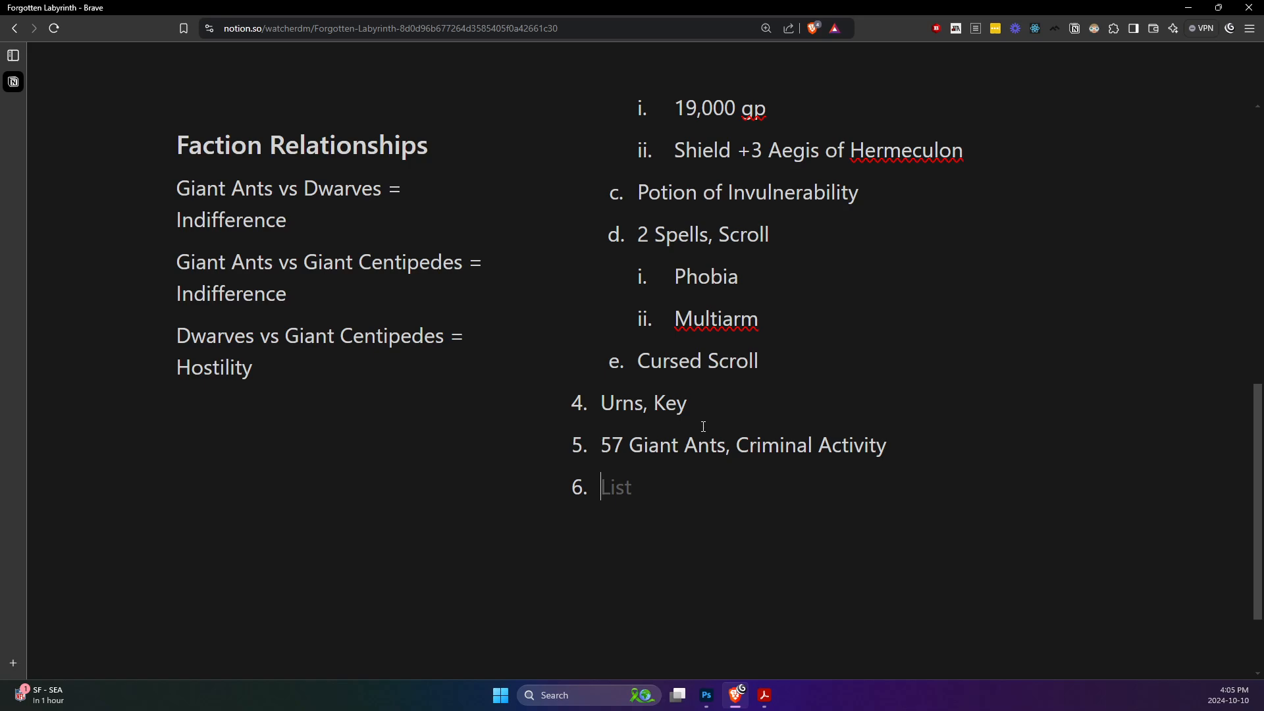
- Switch to Sandbox_Generator.pdf to consult its traps and empty rooms tables for room 6
key("alt+Tab")
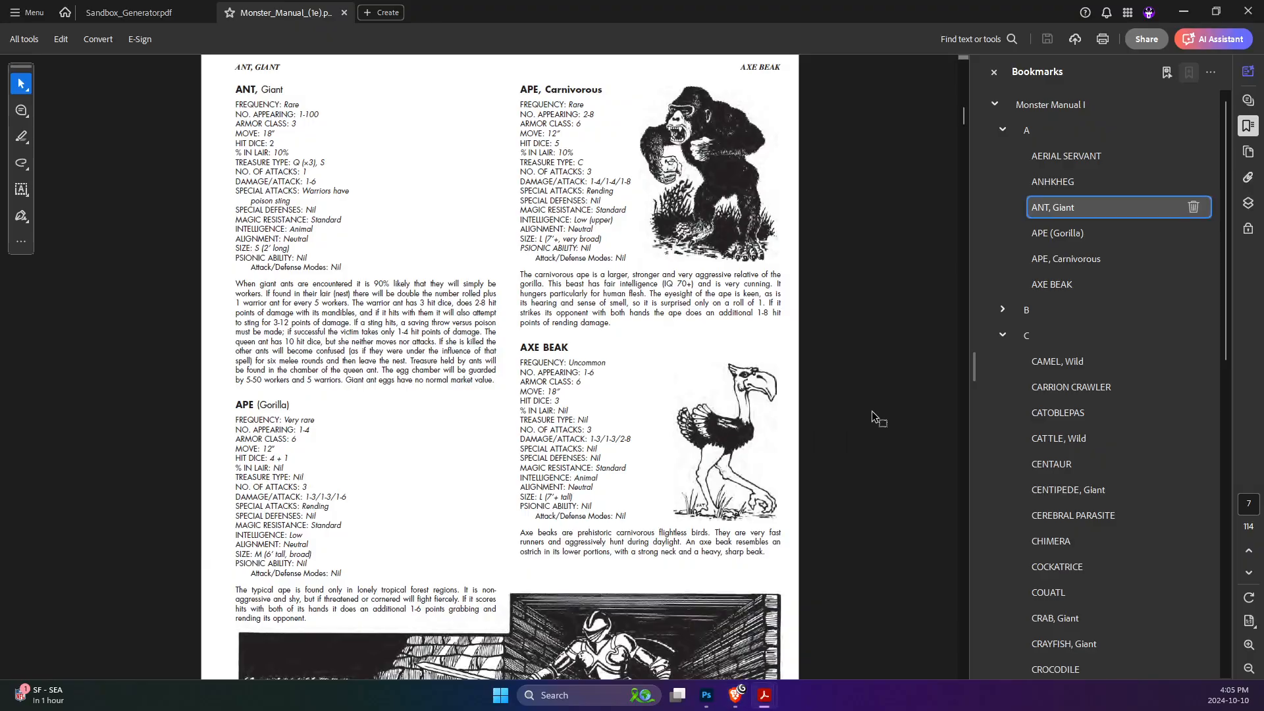
mouse_move(764, 695)
left_click(724, 659)
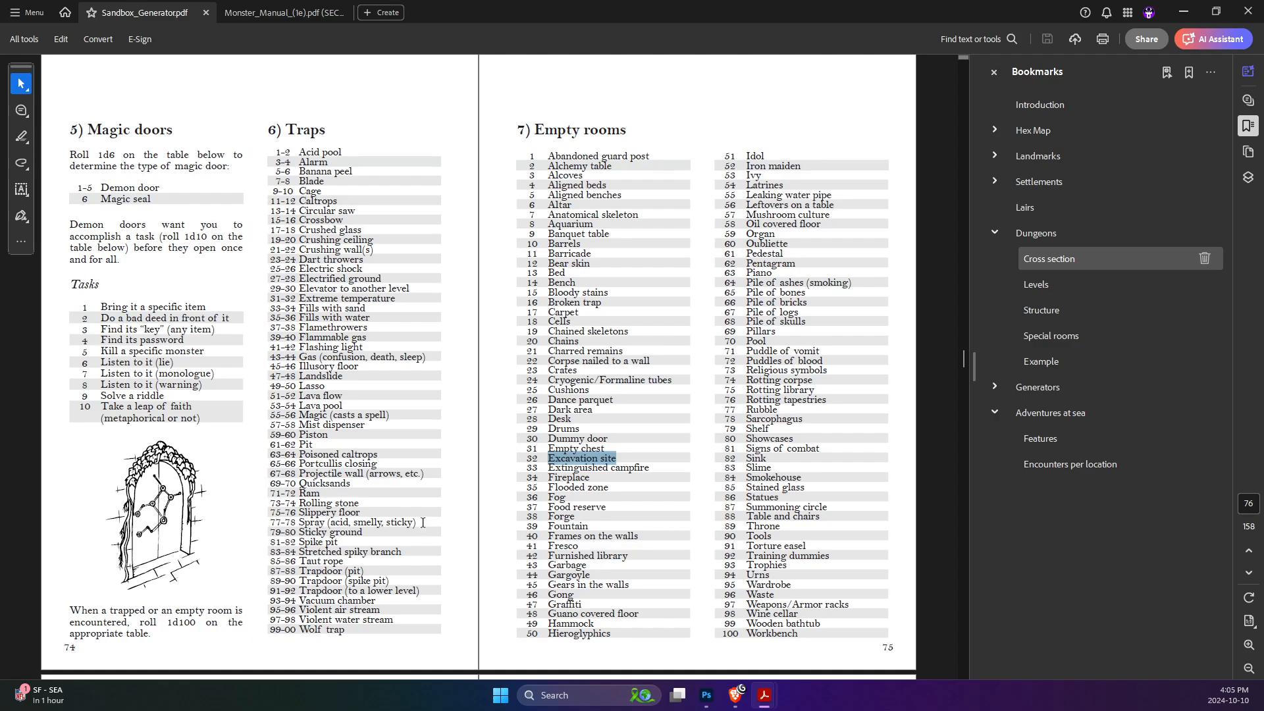
- Copy "Spray (acid, smelly, sticky)" from the Sandbox Generator traps table into room 6 of the Notion page, followed by "trap,"
left_click_drag(420, 522, 300, 522)
key("ctrl+c")
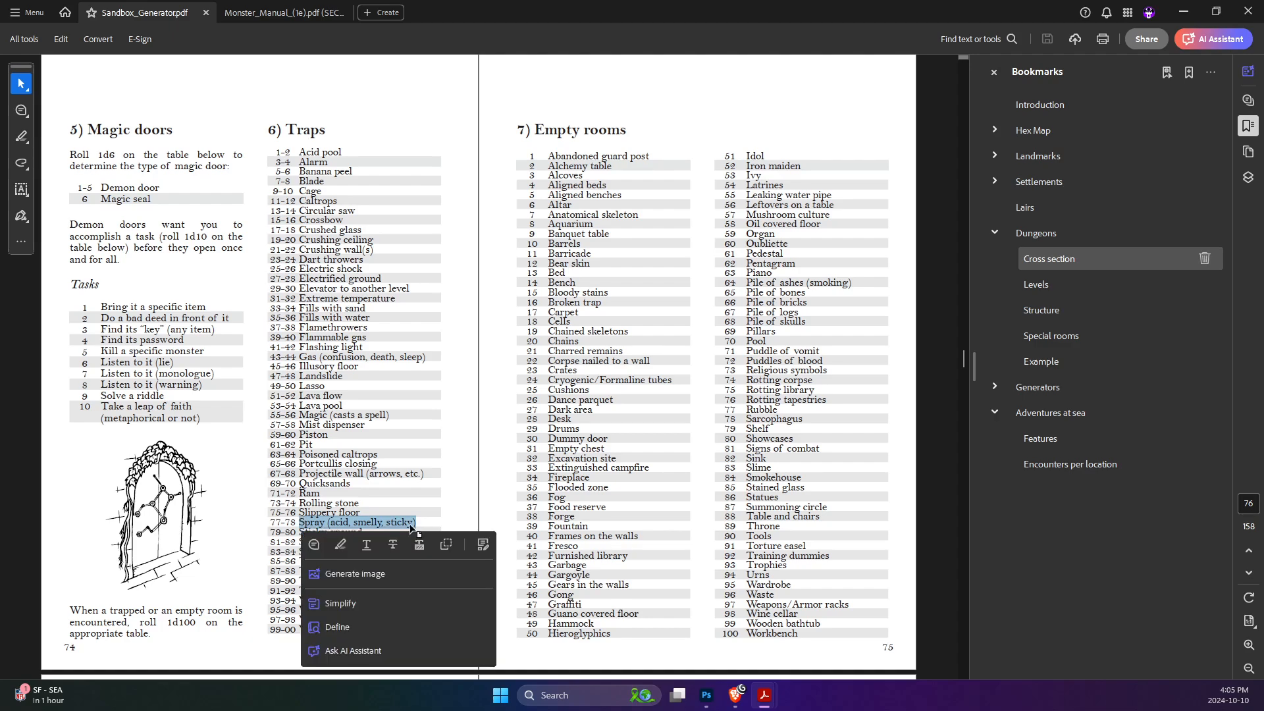
key("alt+Tab")
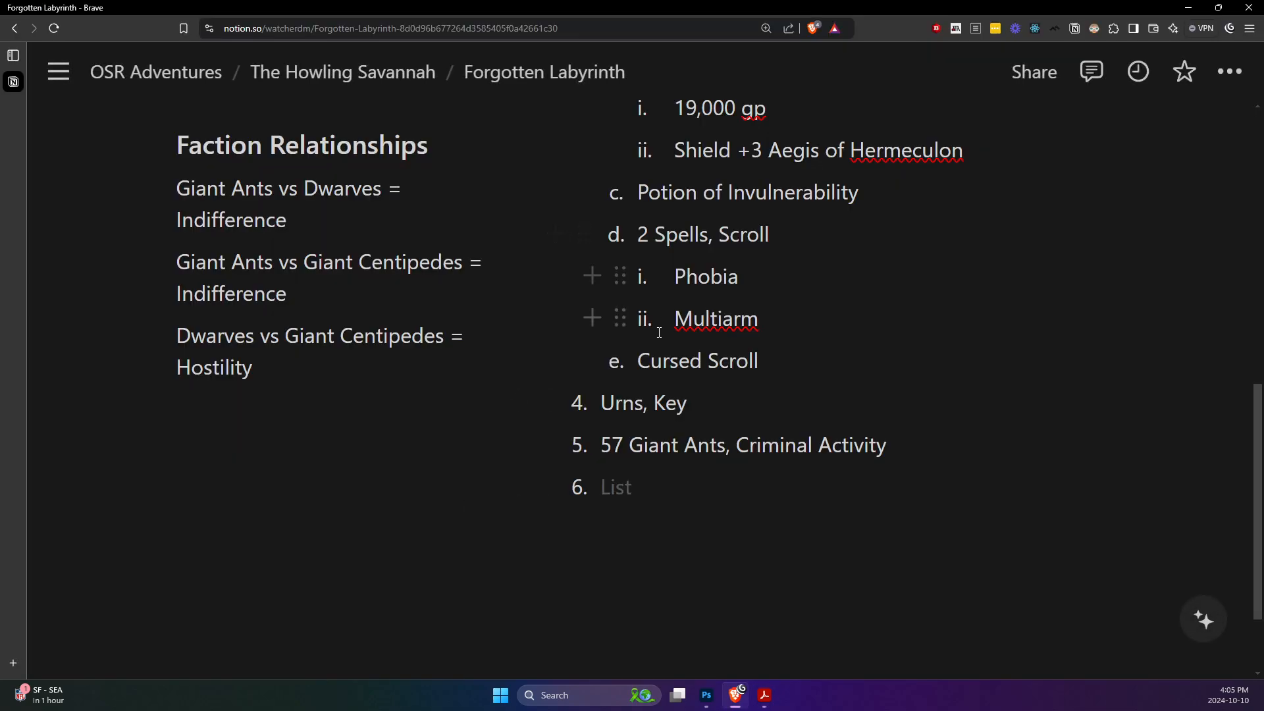
key("ctrl+v")
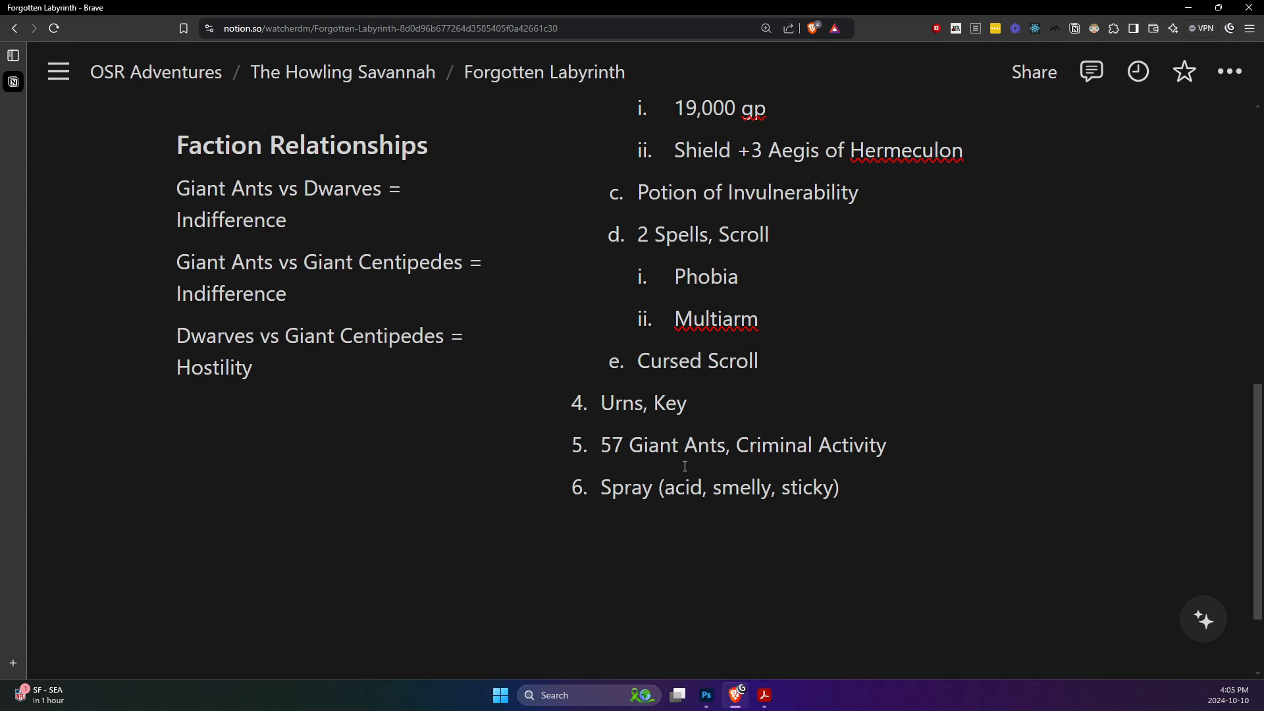
type("trap")
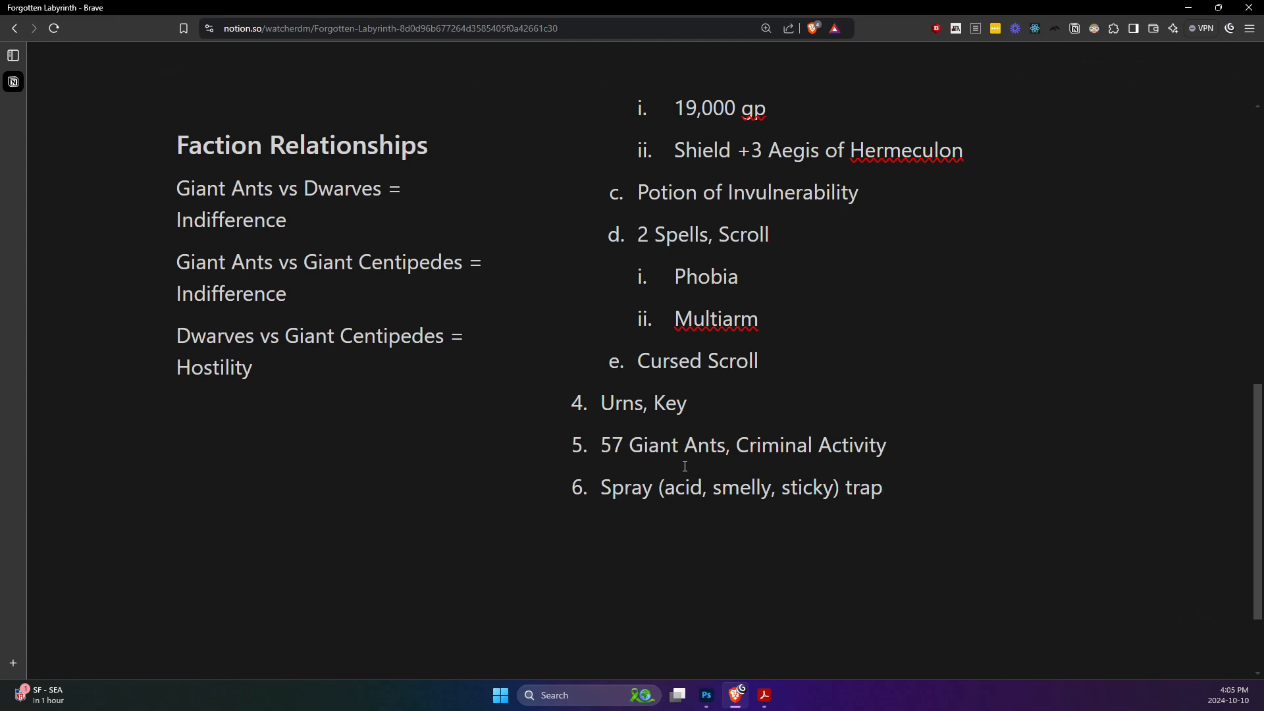
type(",")
- Recheck the Sandbox Generator tables and add "Cincture," after the spray trap in room 6
key("alt+Tab")
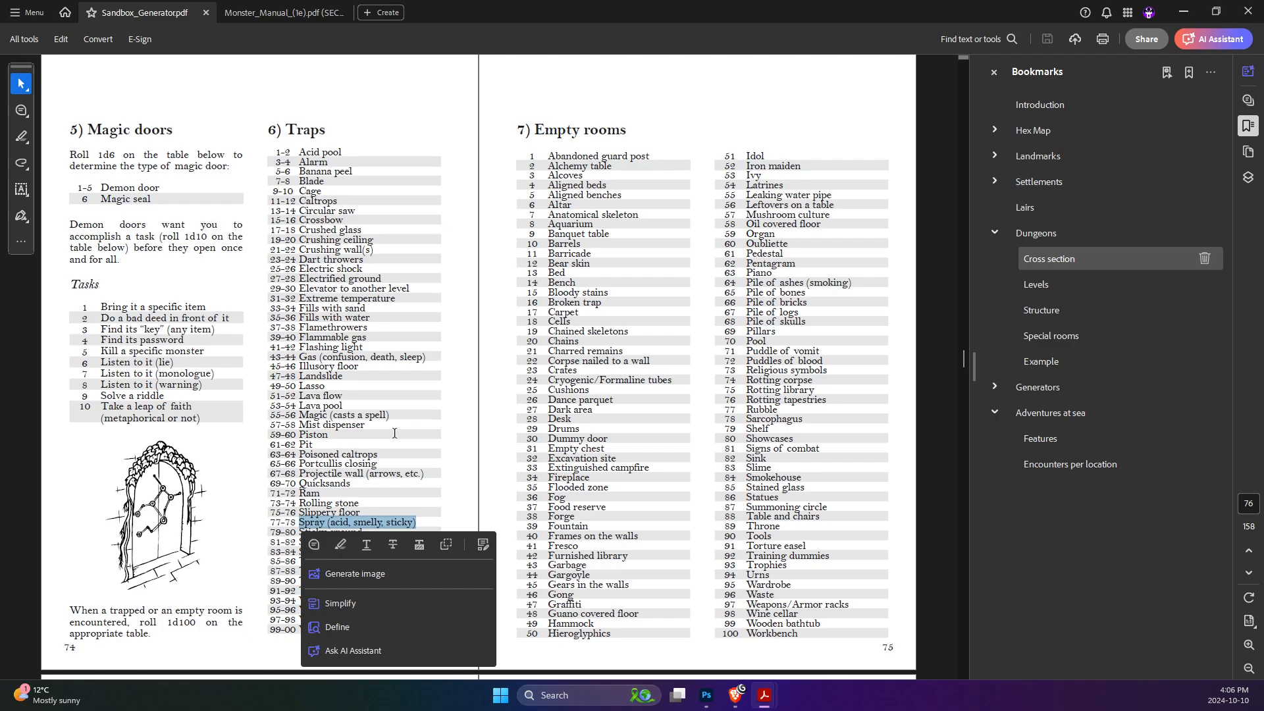
key("alt+Tab")
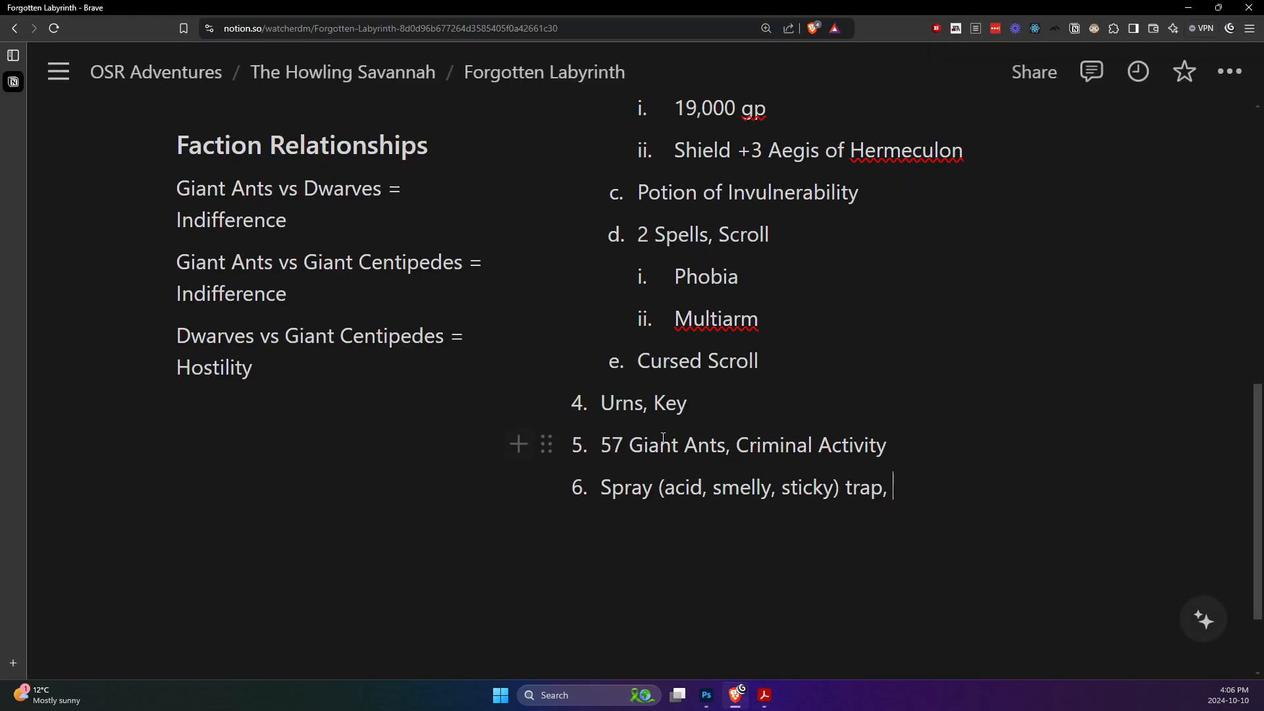
type("Cincture")
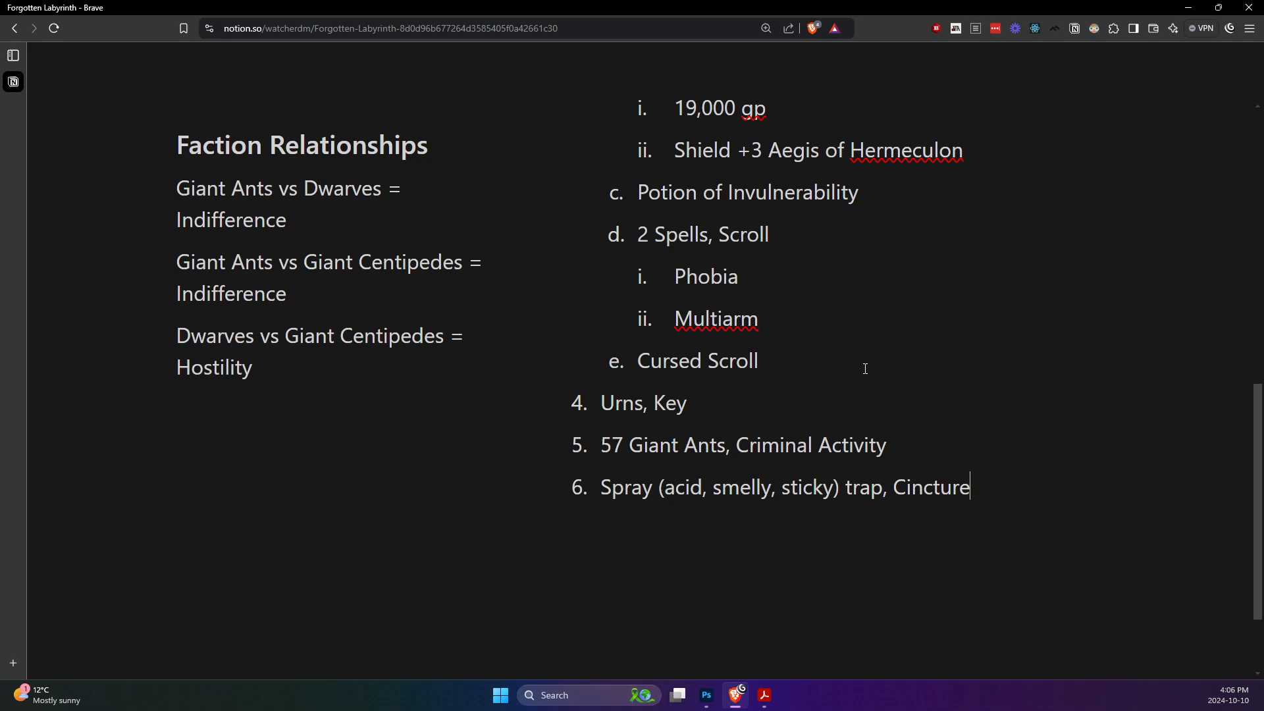
type(",")
- Consult the Monster Manual, complete room 6 in Notion with "2 gp", and start the room 7 item
mouse_move(765, 694)
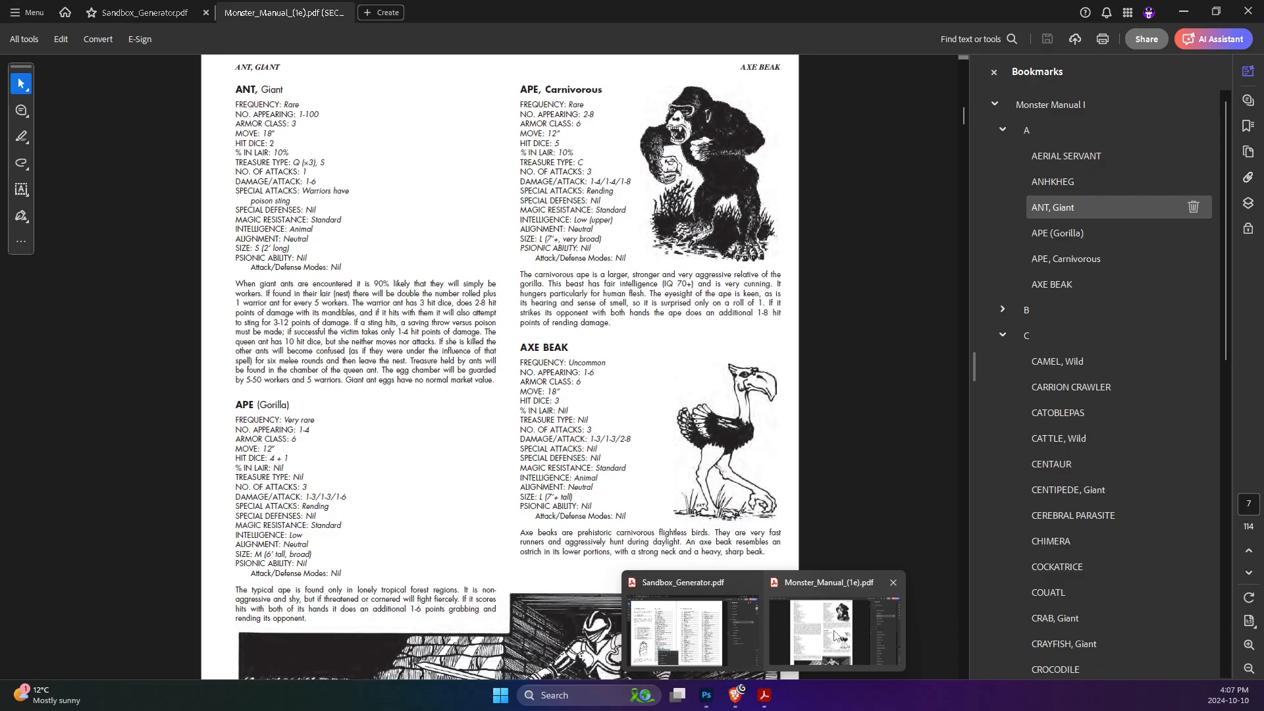
left_click(834, 634)
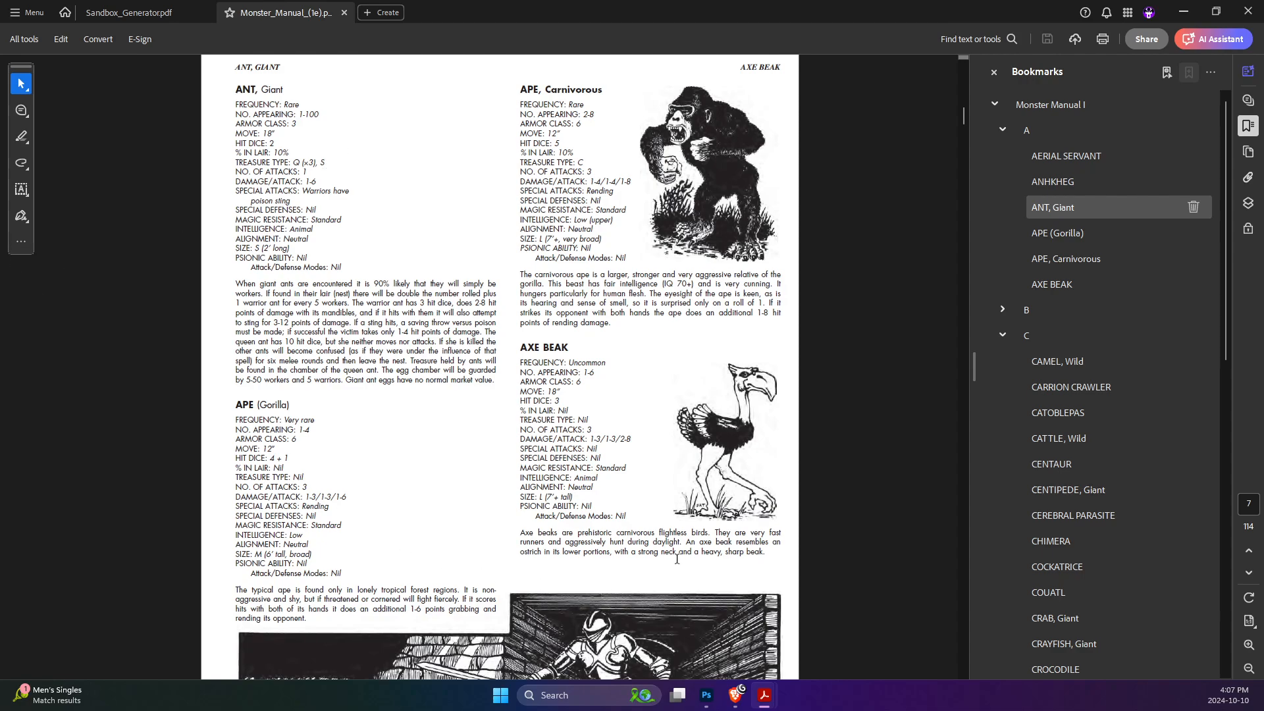
mouse_move(739, 698)
left_click(734, 629)
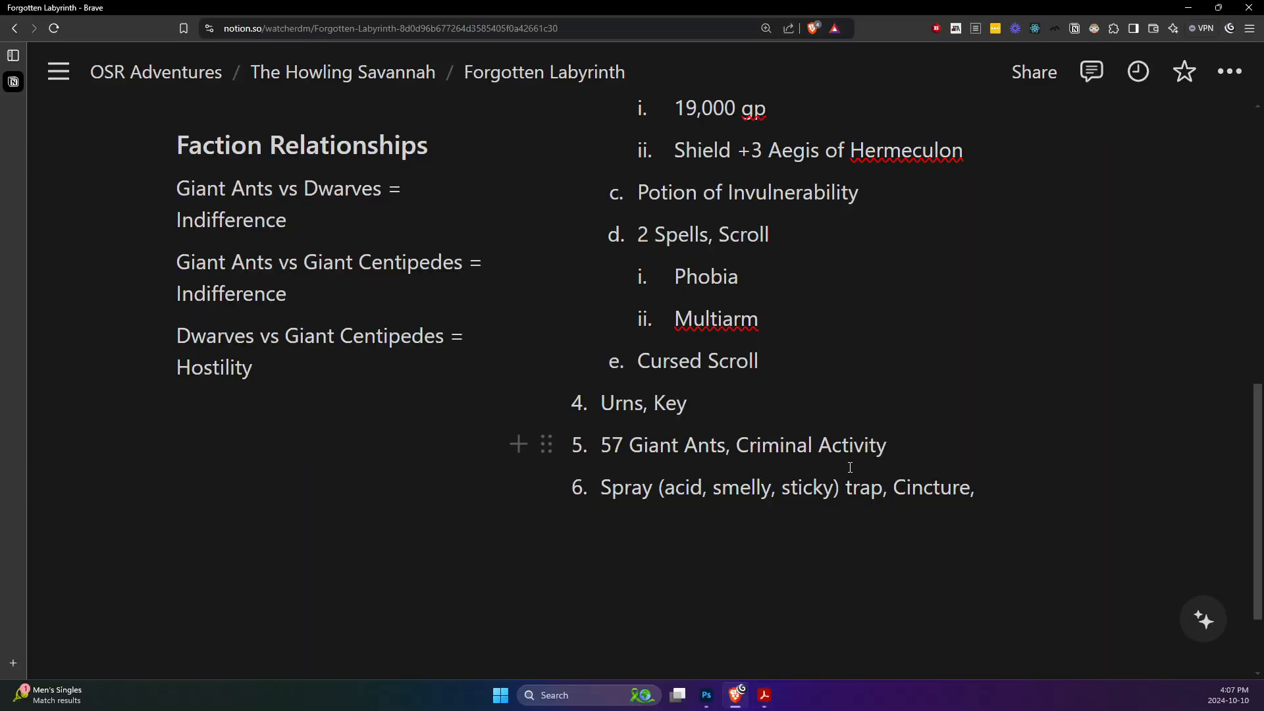
type("2 ")
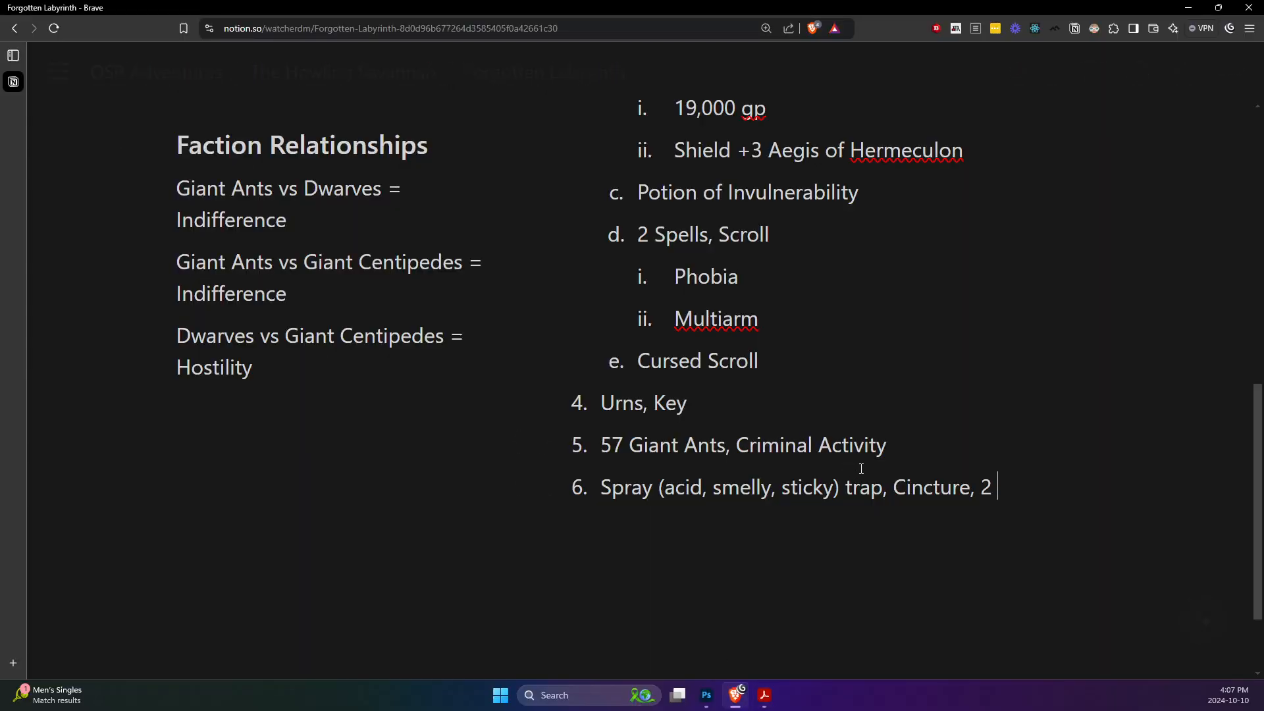
type("gp")
key("Return")
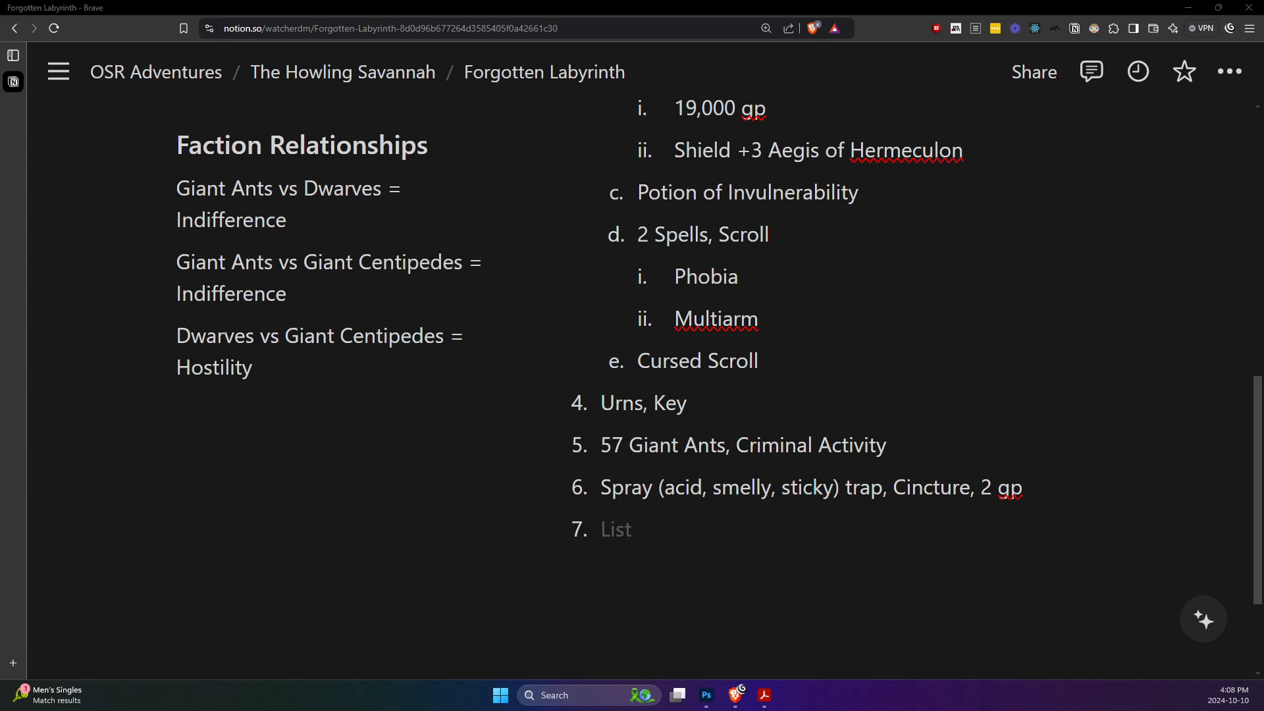
- Review the random encounters table and write "42" as a scratch note below the faction relationships
left_click(716, 511)
left_click(697, 525)
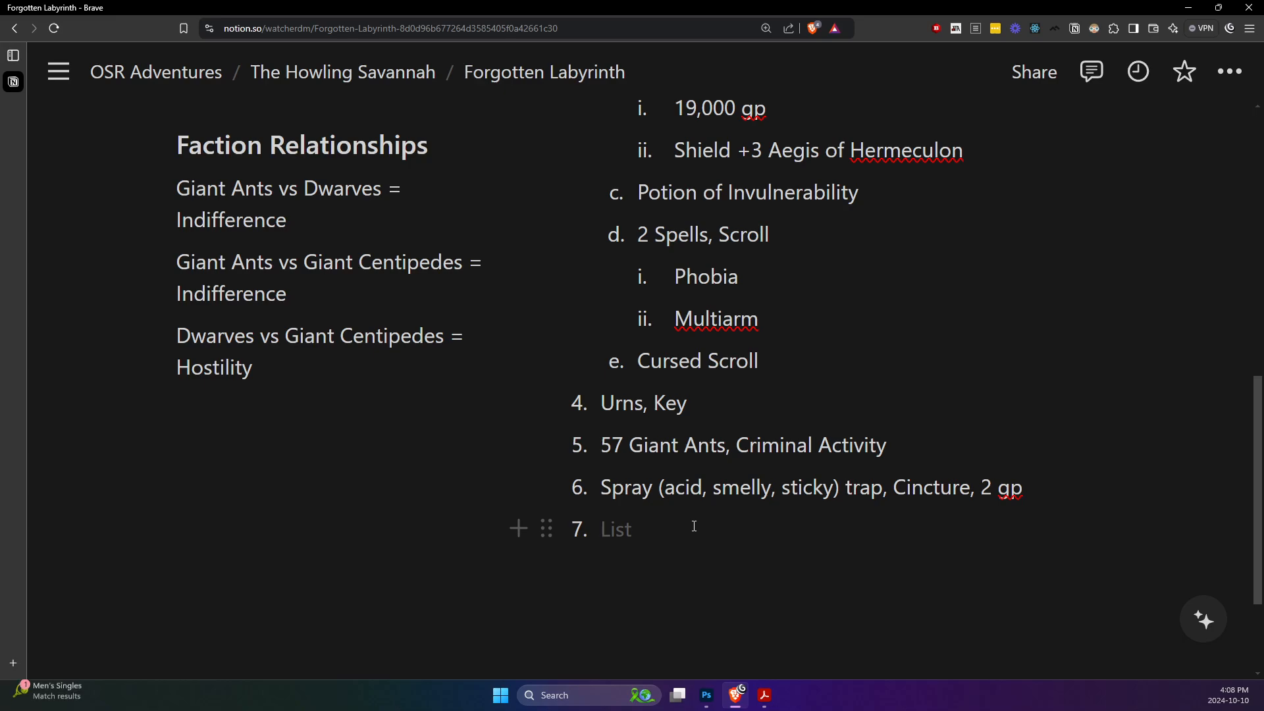
scroll(694, 526, "up", 7)
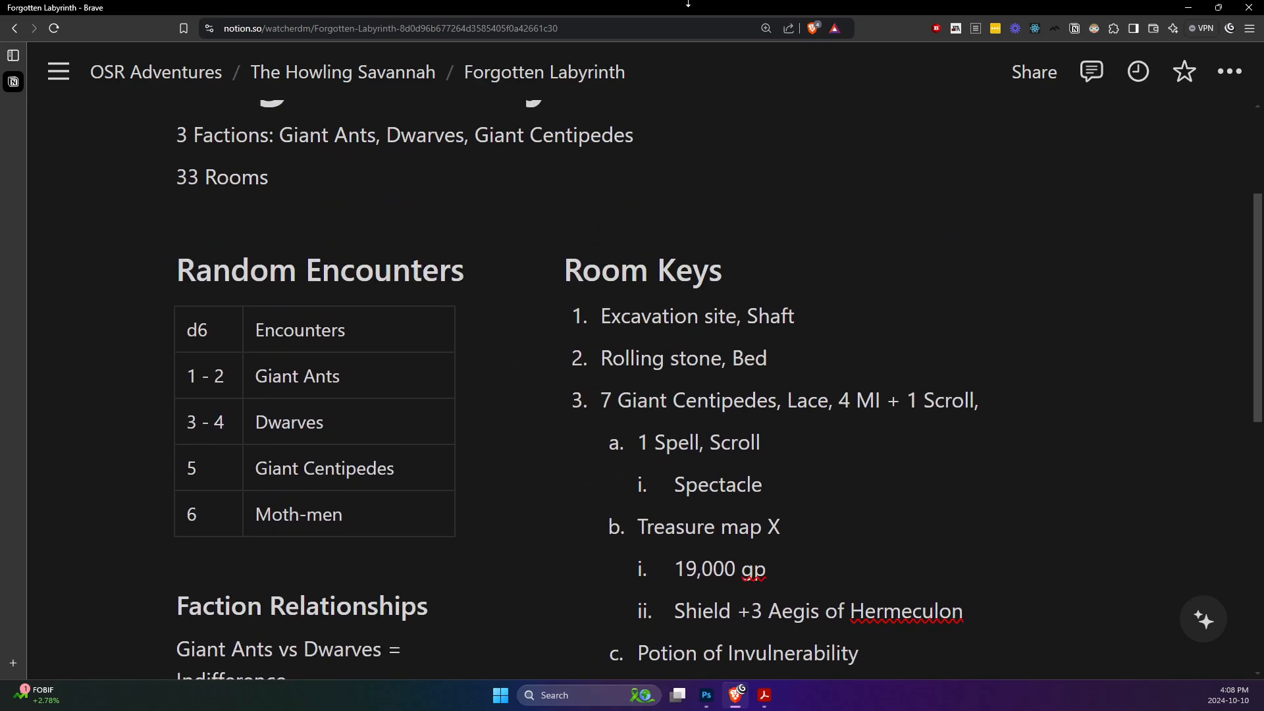
scroll(731, 290, "down", 10)
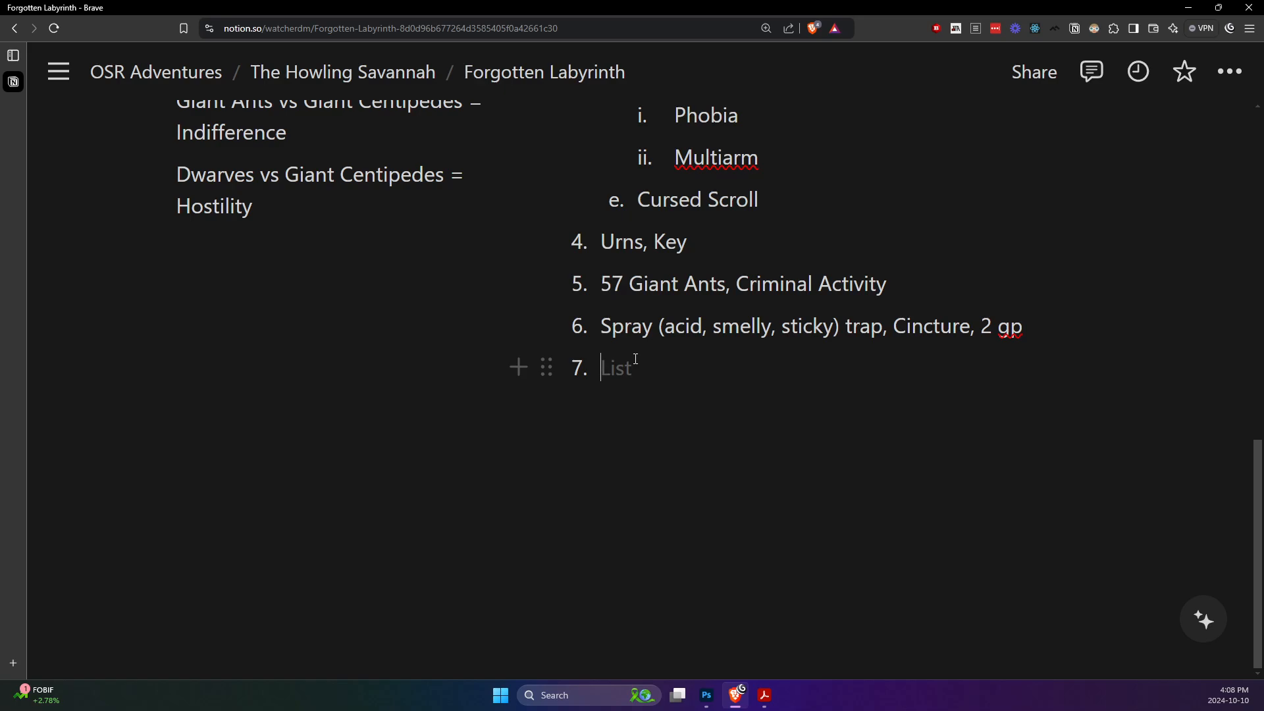
left_click(443, 373)
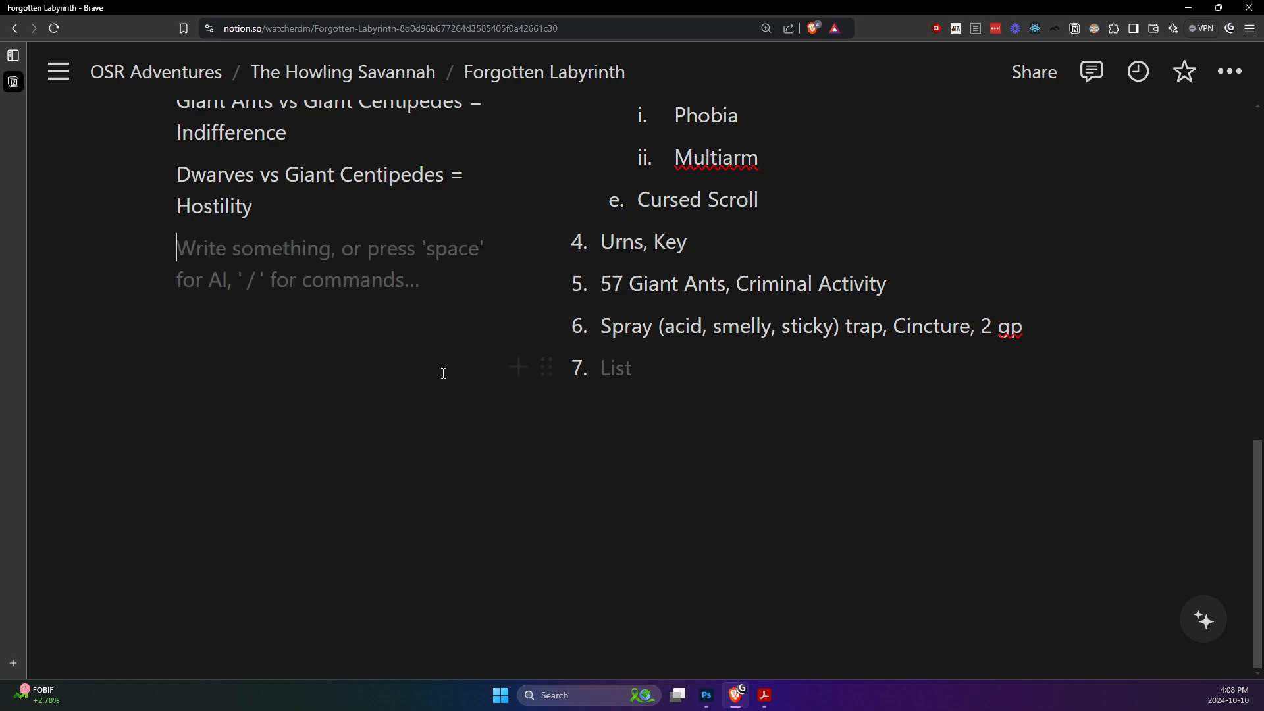
type("42")
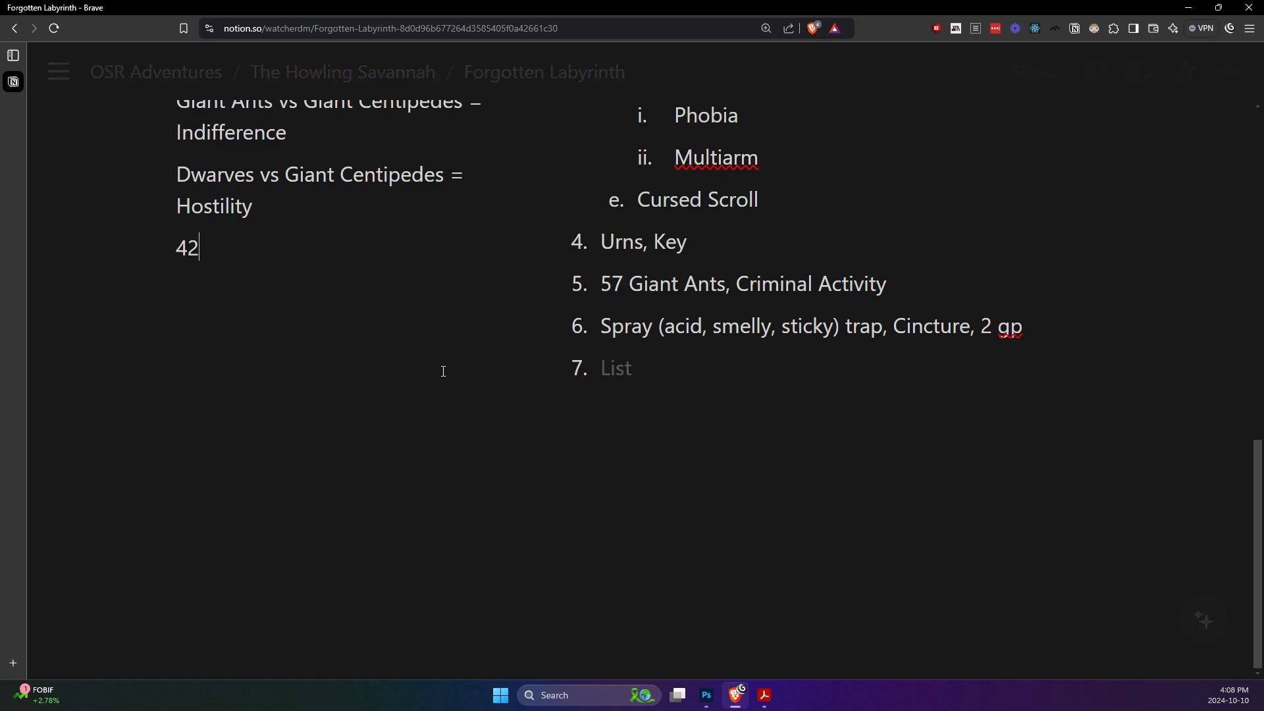
- Write "42 Giant Ants Lair," as the start of room 7
left_click(658, 370)
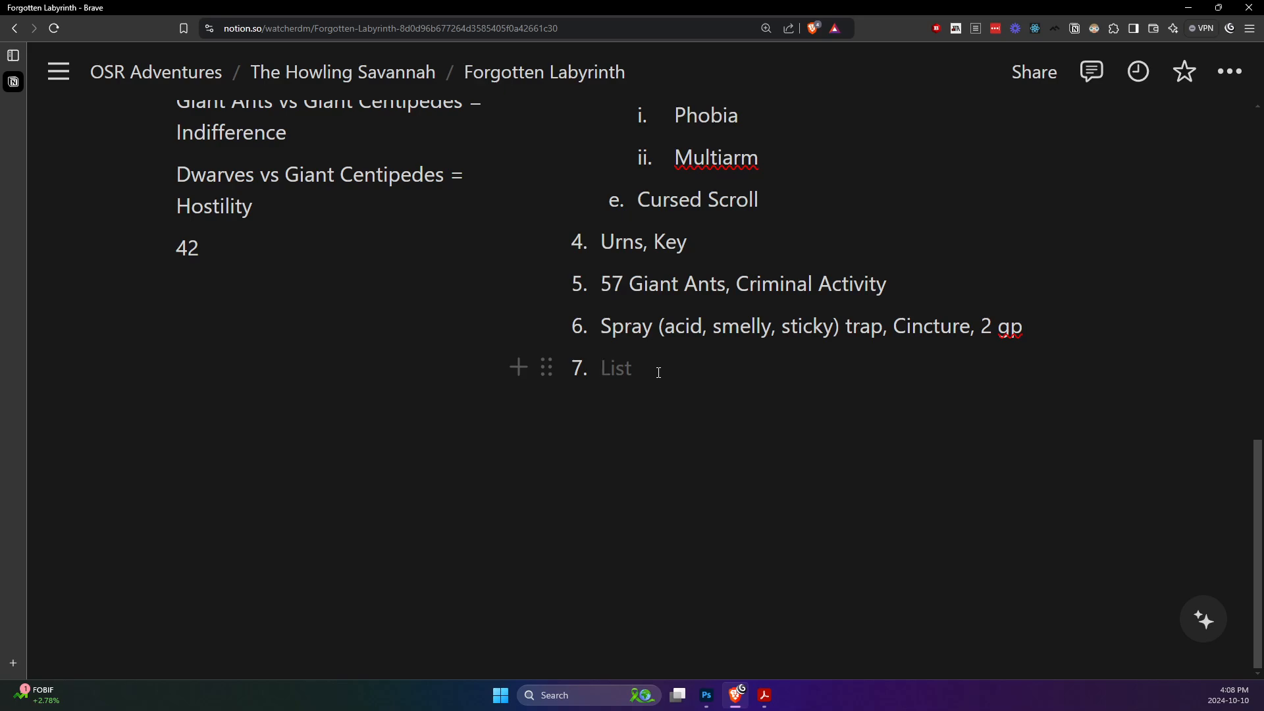
type("42")
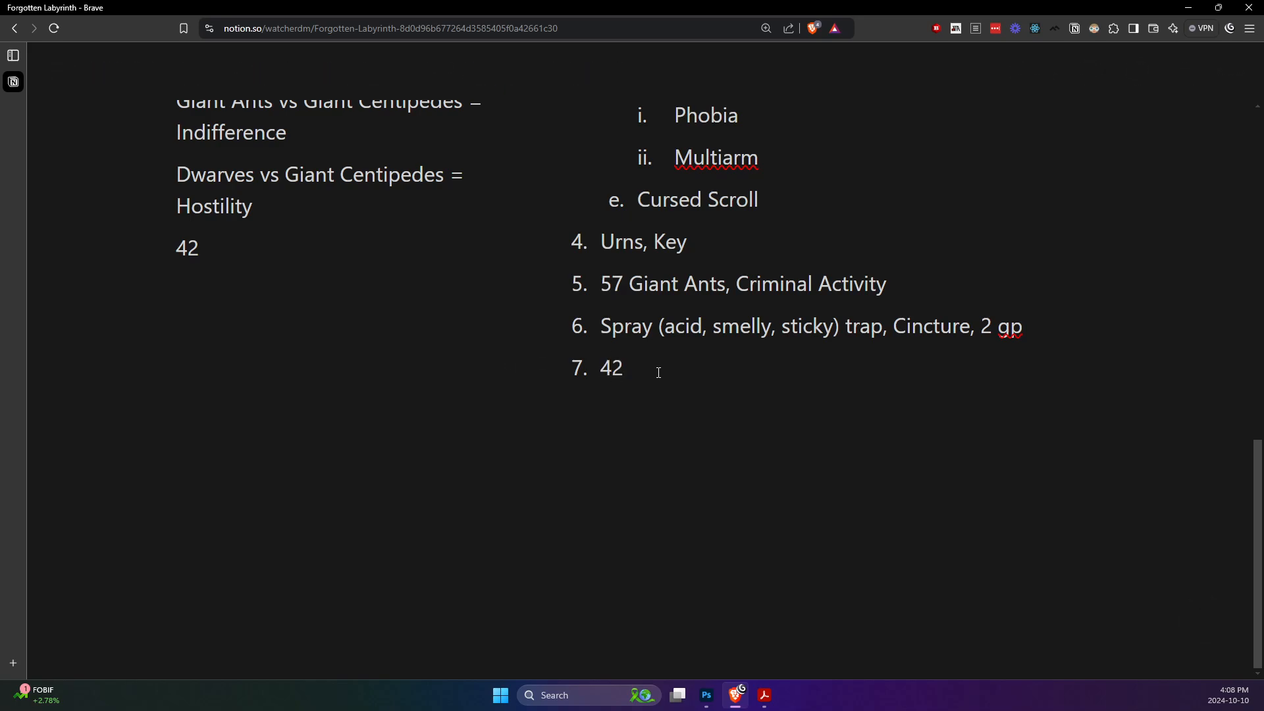
type(" Giant Ants Lair,")
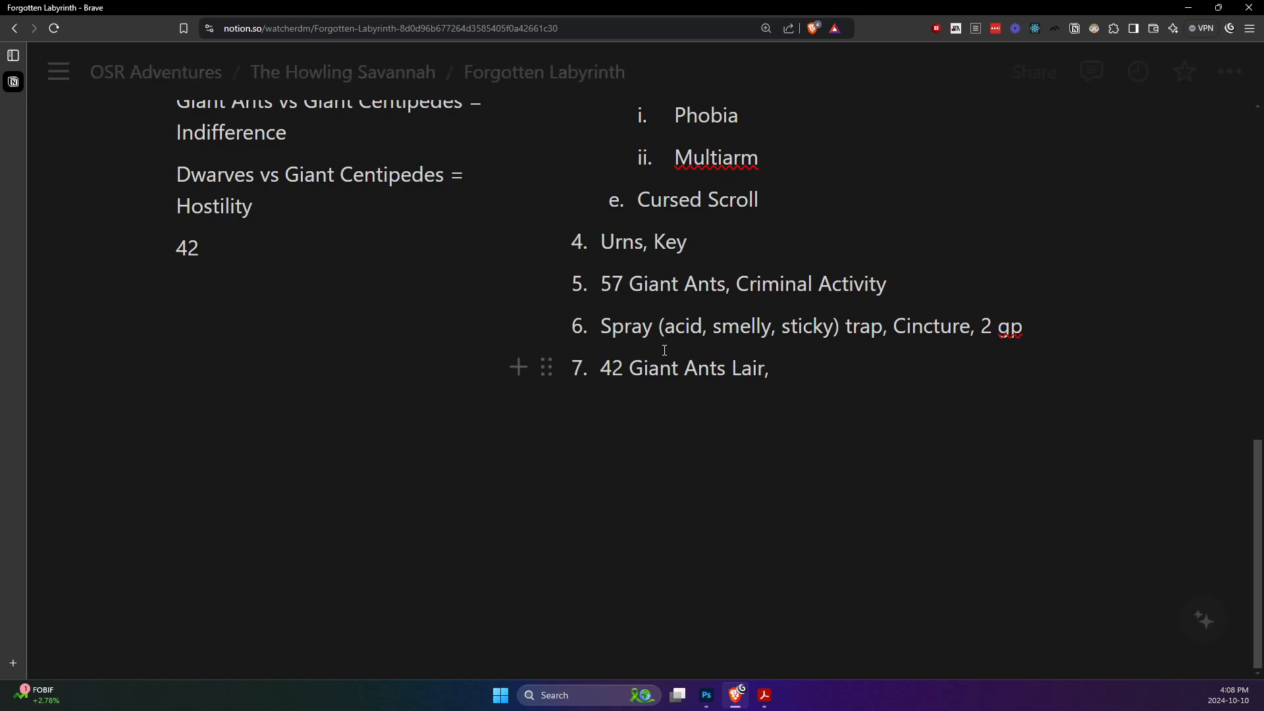
- Delete the "42" scratch note below the faction relationships
left_click(295, 250)
key("BackSpace")
key("BackSpace")
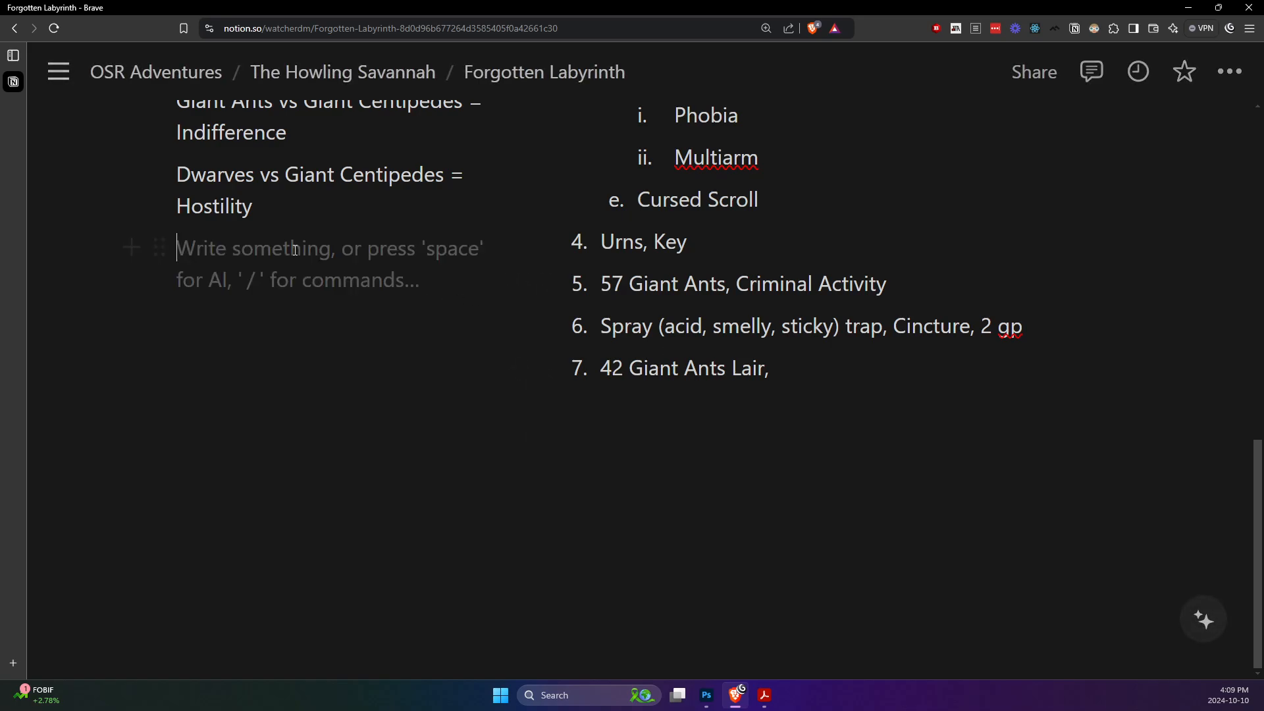
- Check the Giant Ant entry in the Monster Manual and change the number of ants in room 7 to 84
mouse_move(764, 695)
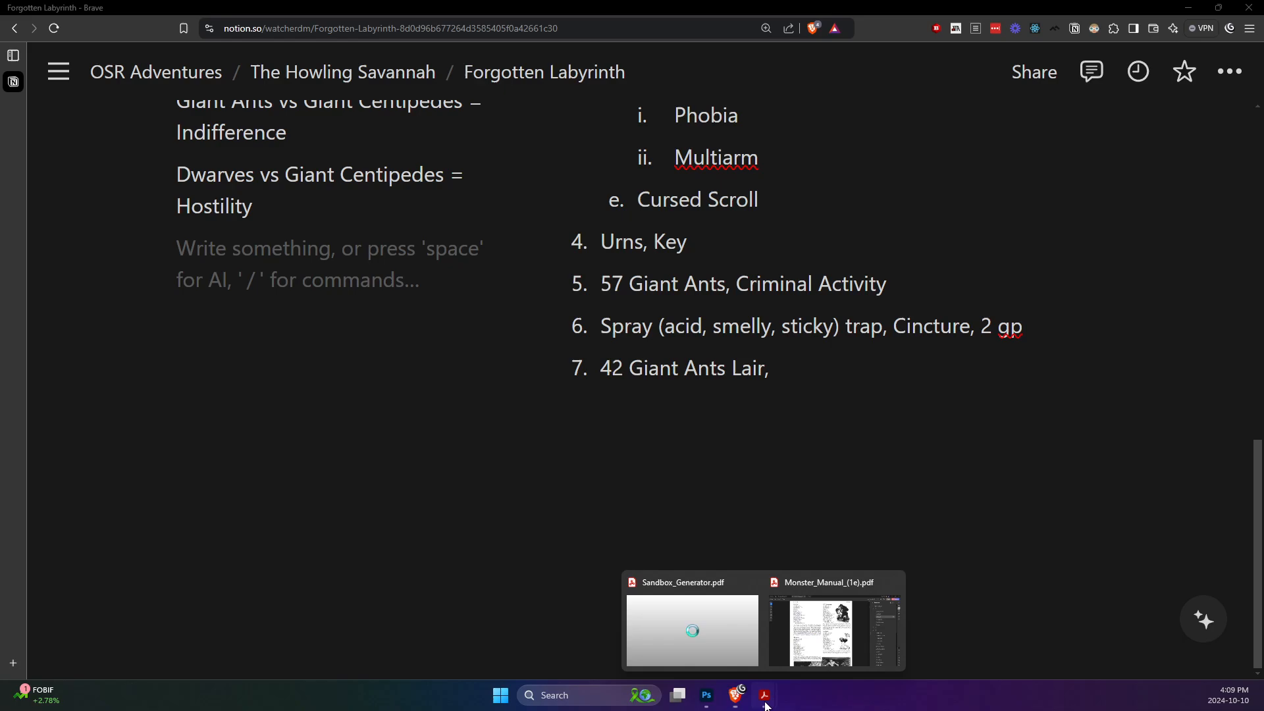
left_click(730, 637)
left_click(771, 642)
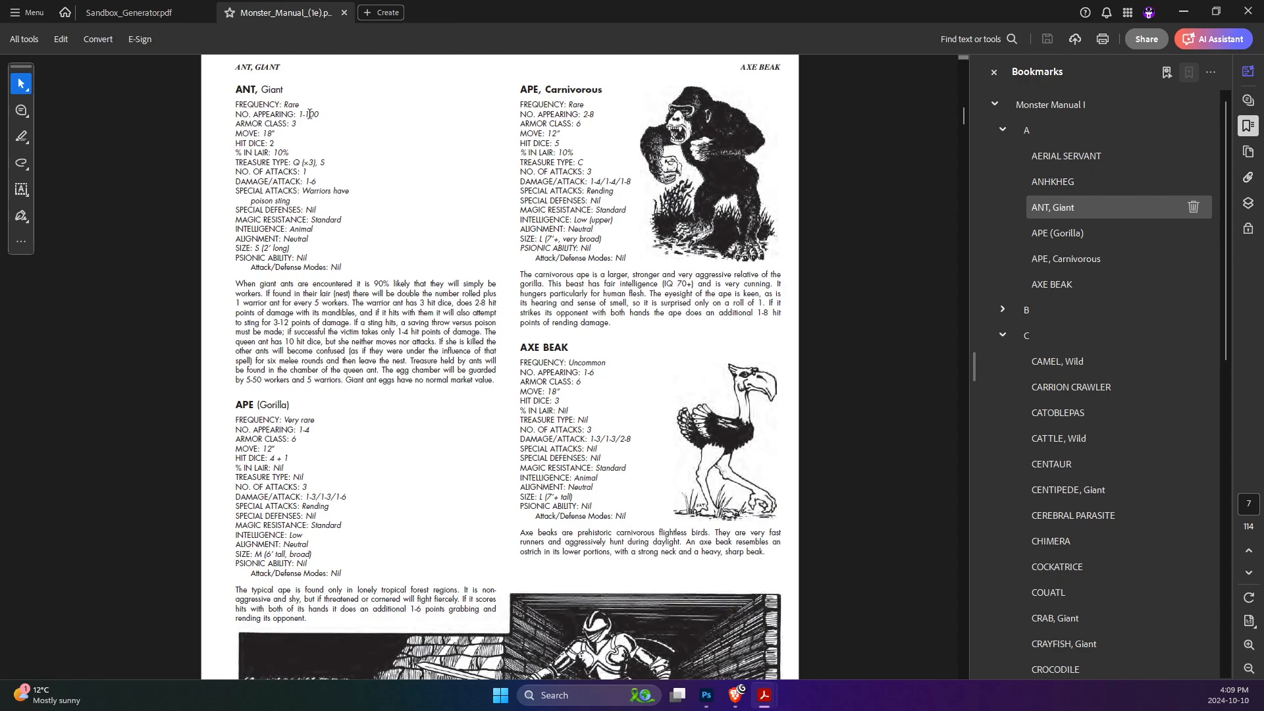
key("alt+Tab")
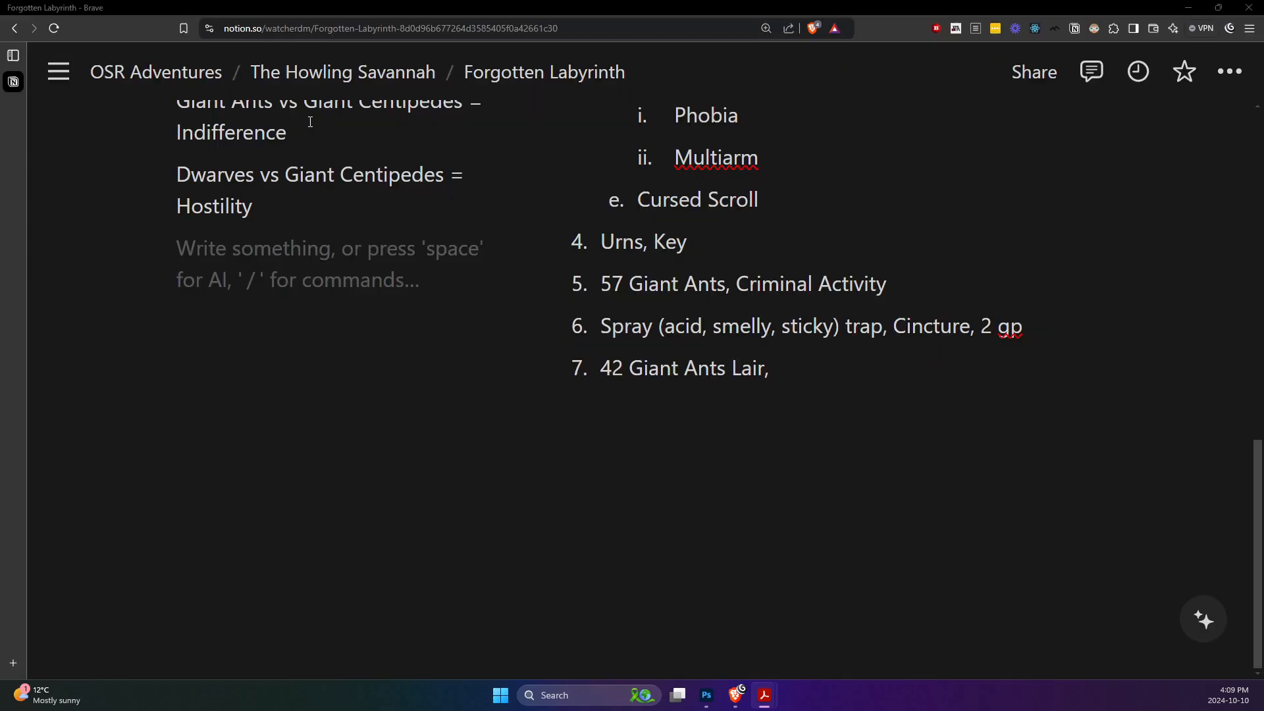
double_click(609, 367)
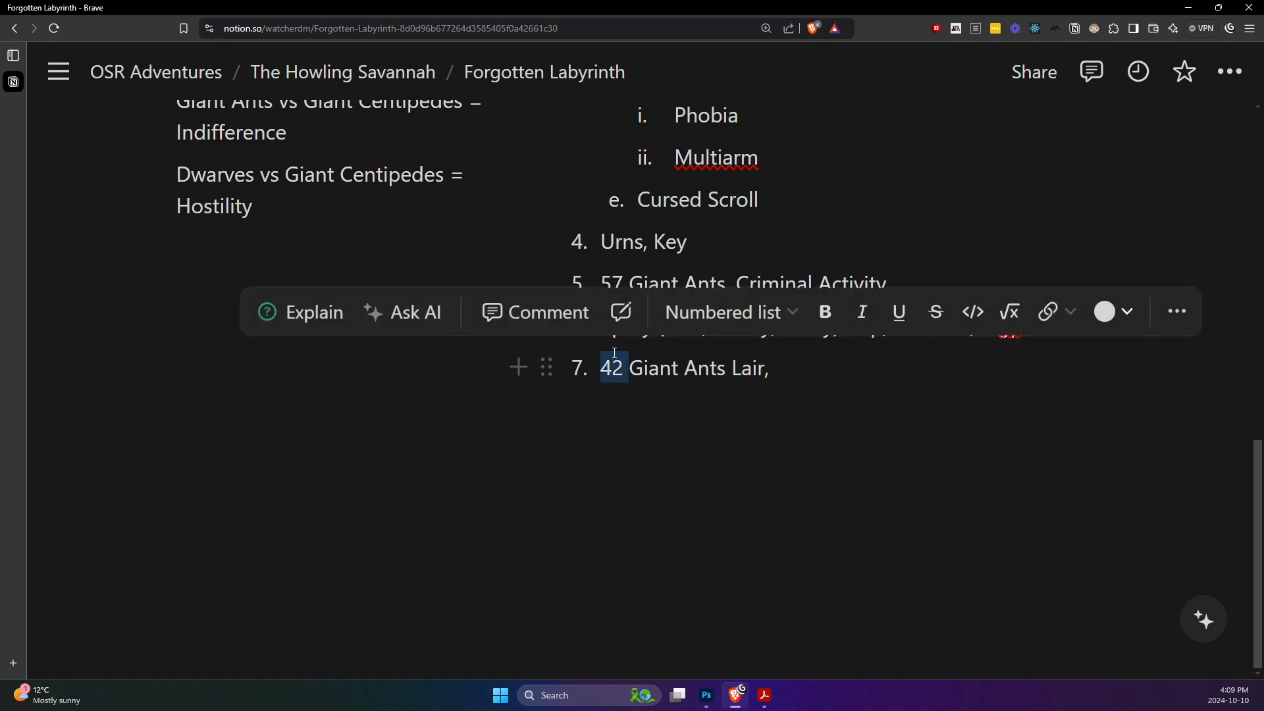
type("84")
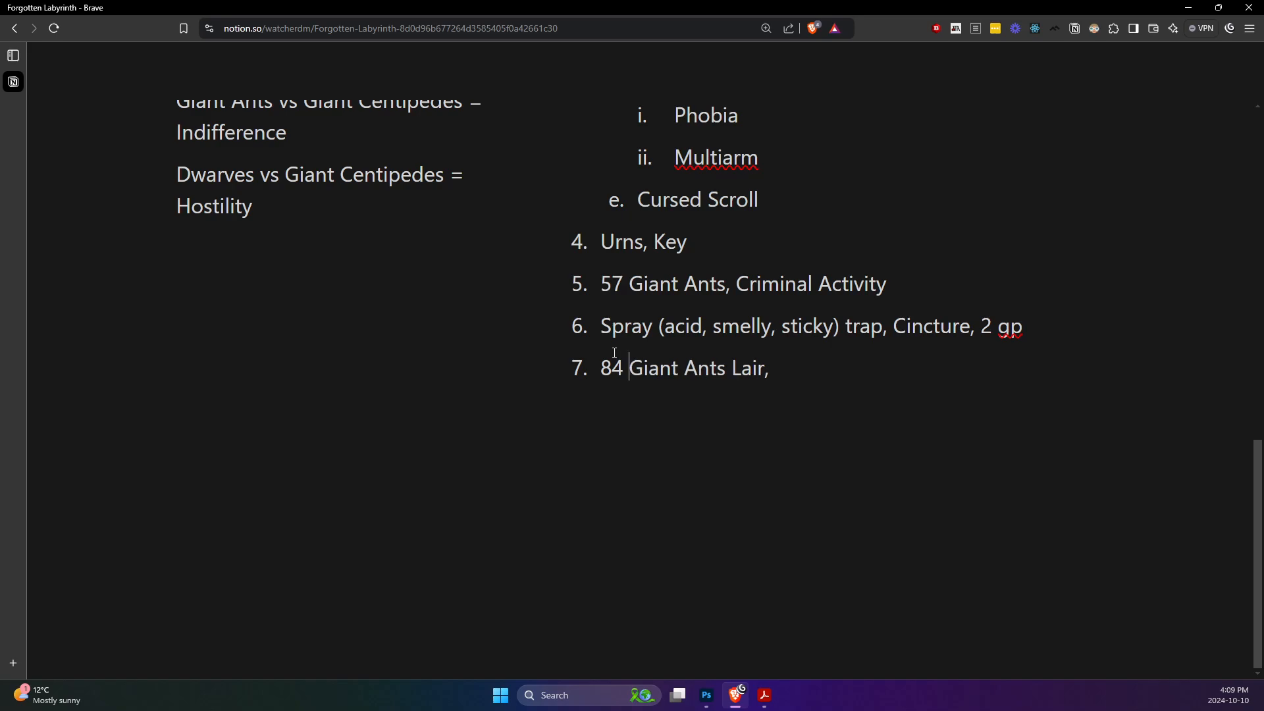
- Add "16 are Warrior, Queen," to the end of room 7, rechecking the Giant Ant entry in the Monster Manual
key("ctrl+Right")
key("End")
type("16 are Warrior")
key("alt+Tab")
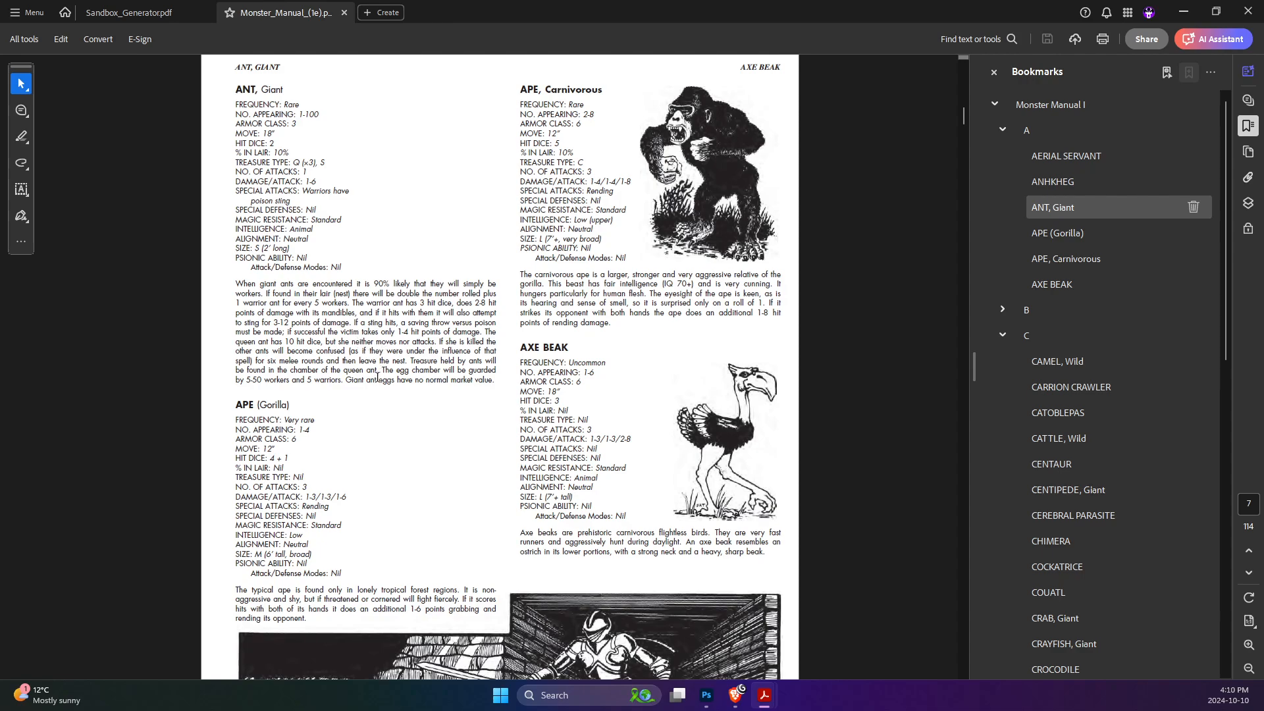
key("alt+Tab")
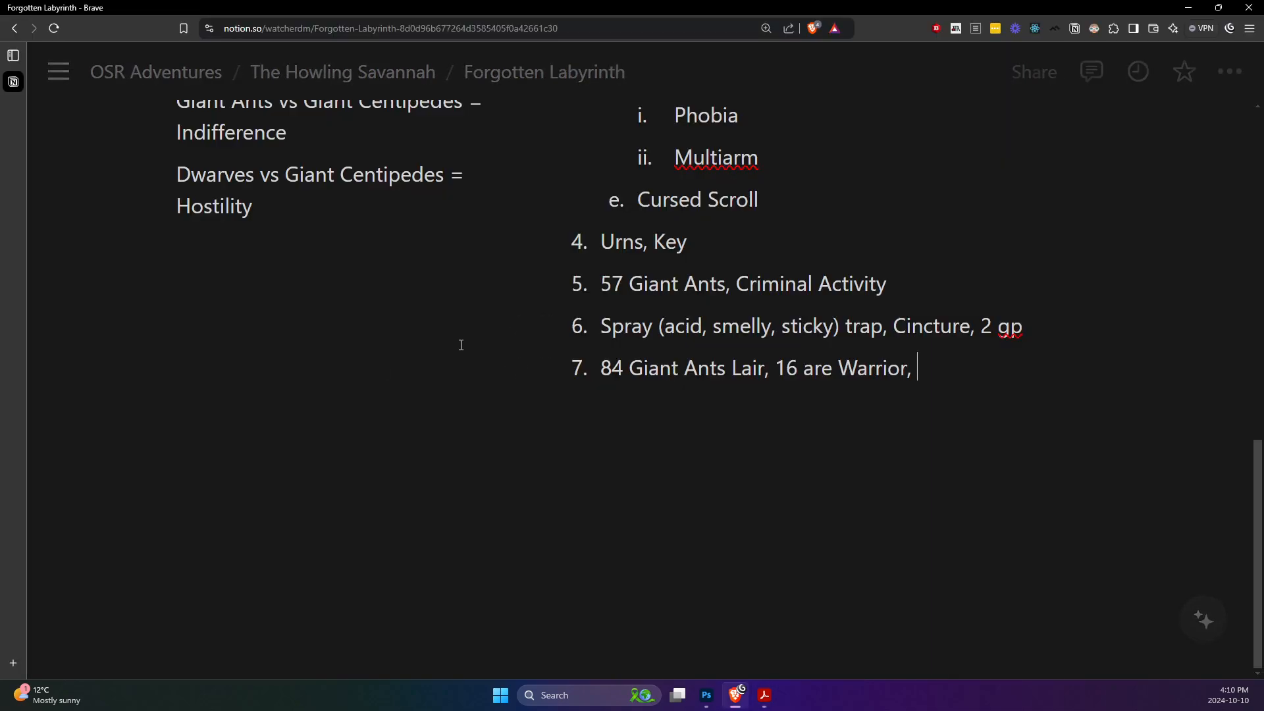
type("Queen,")
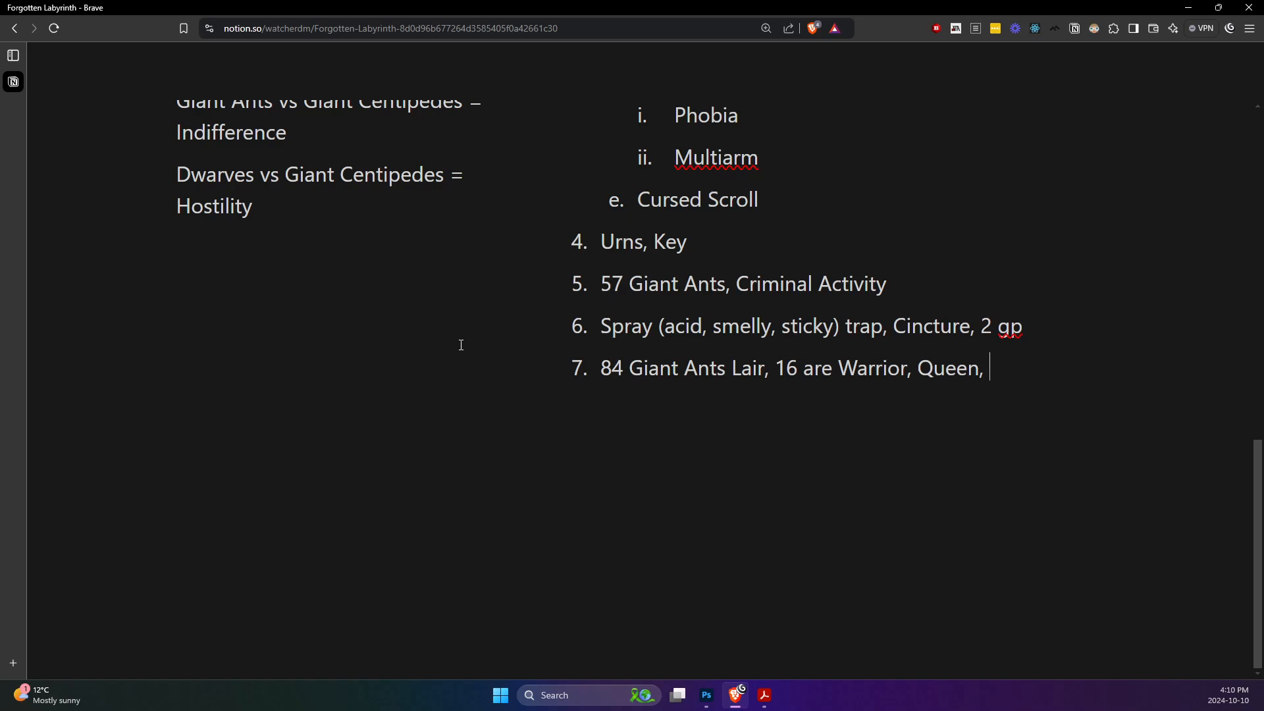
- Glance at Sandbox_Generator.pdf, complete room 7 in Notion with "6 Gems, 2000 pp", and start the room 8 item
left_click(760, 698)
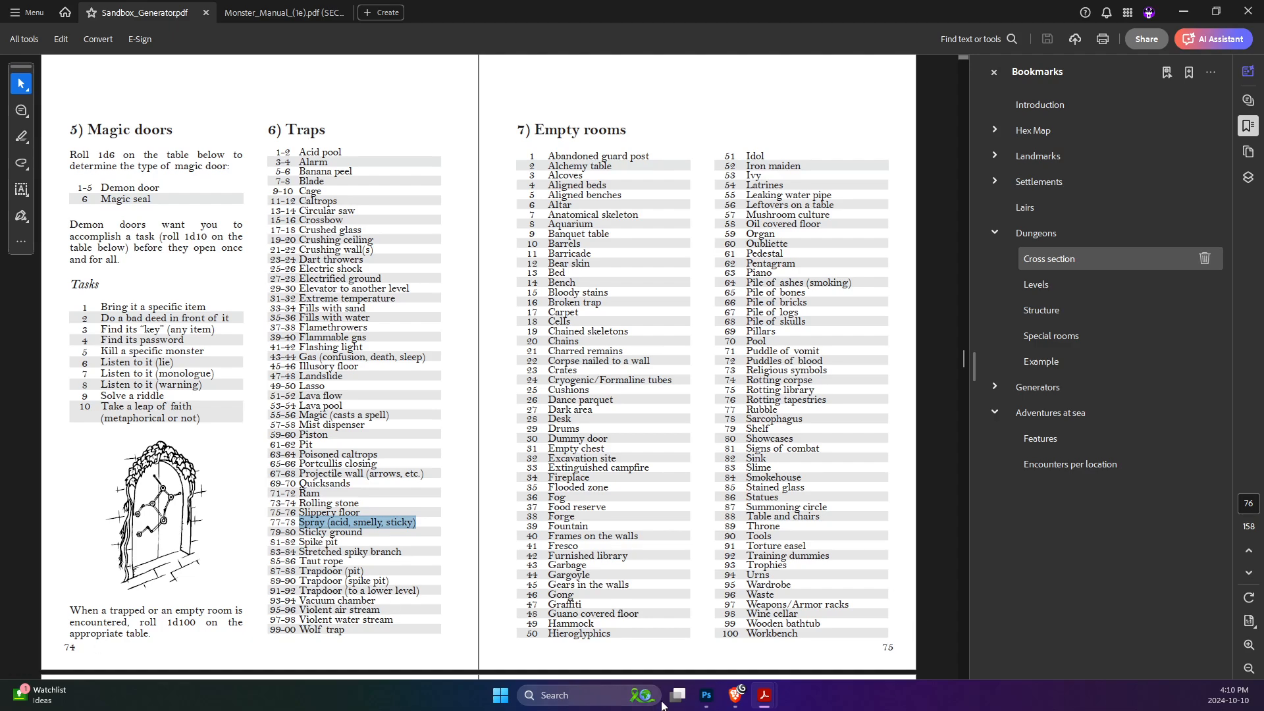
left_click(735, 694)
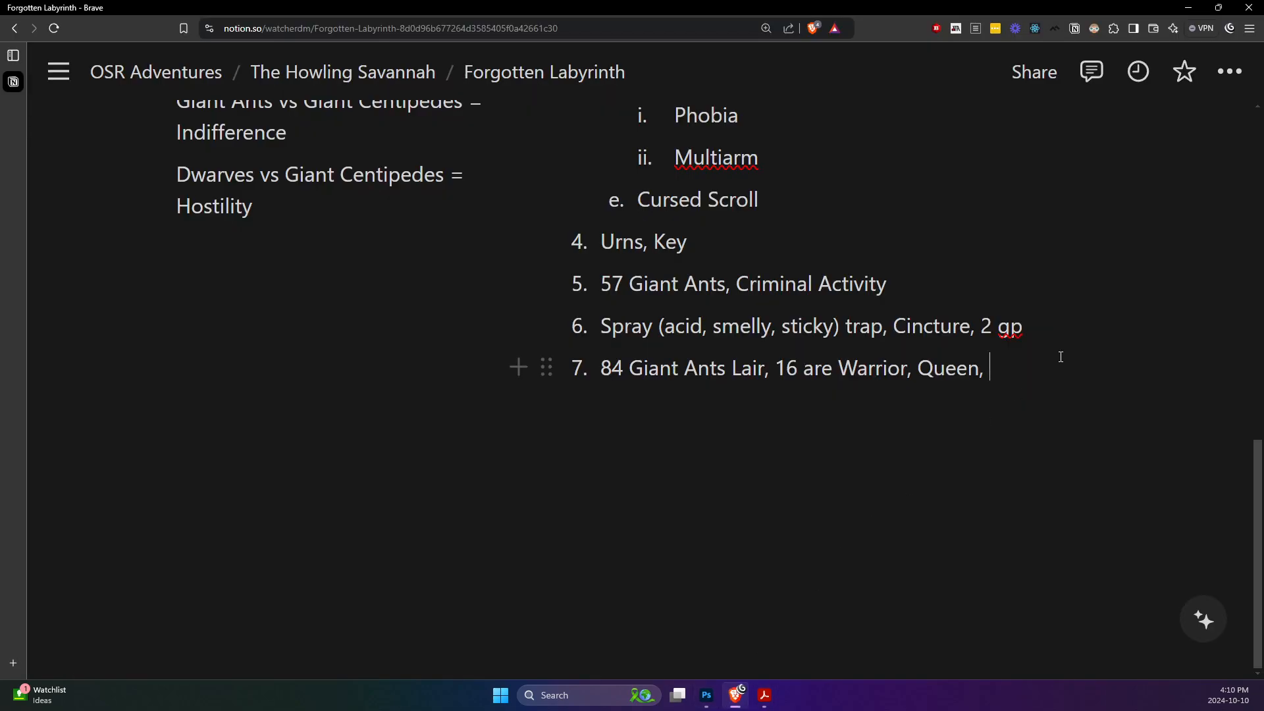
type("6 ")
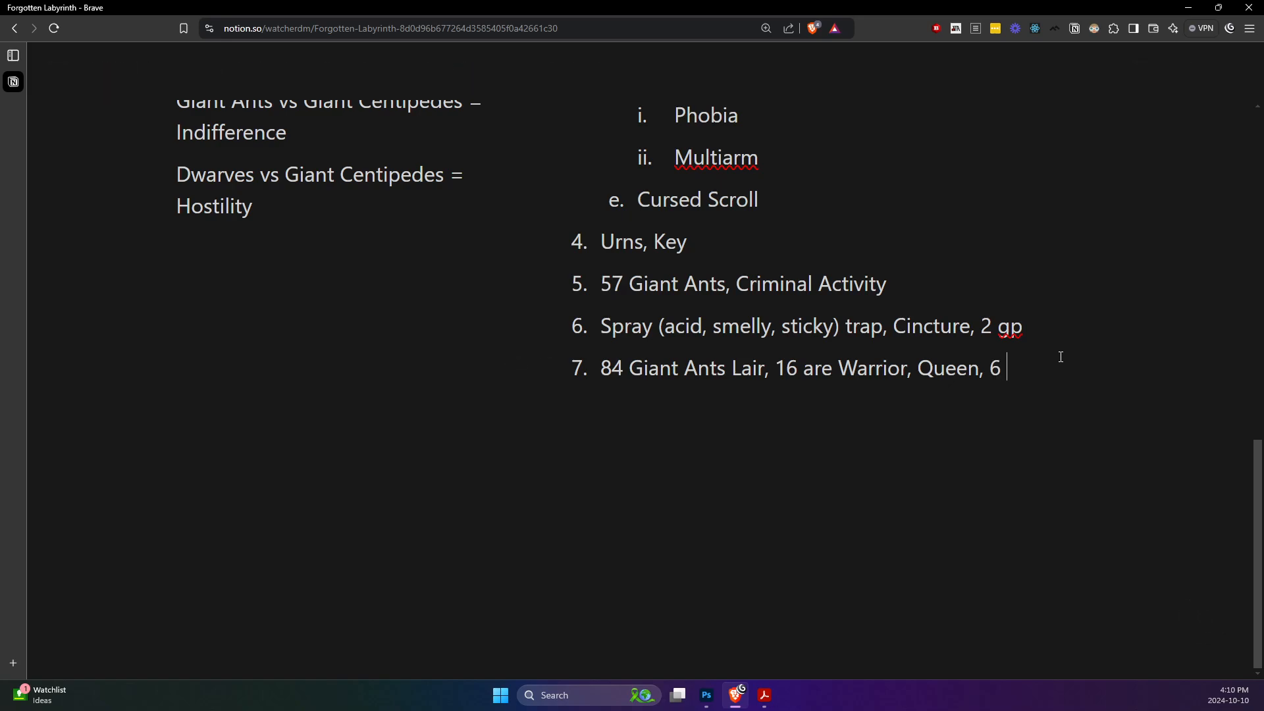
type("Gems,")
type("200")
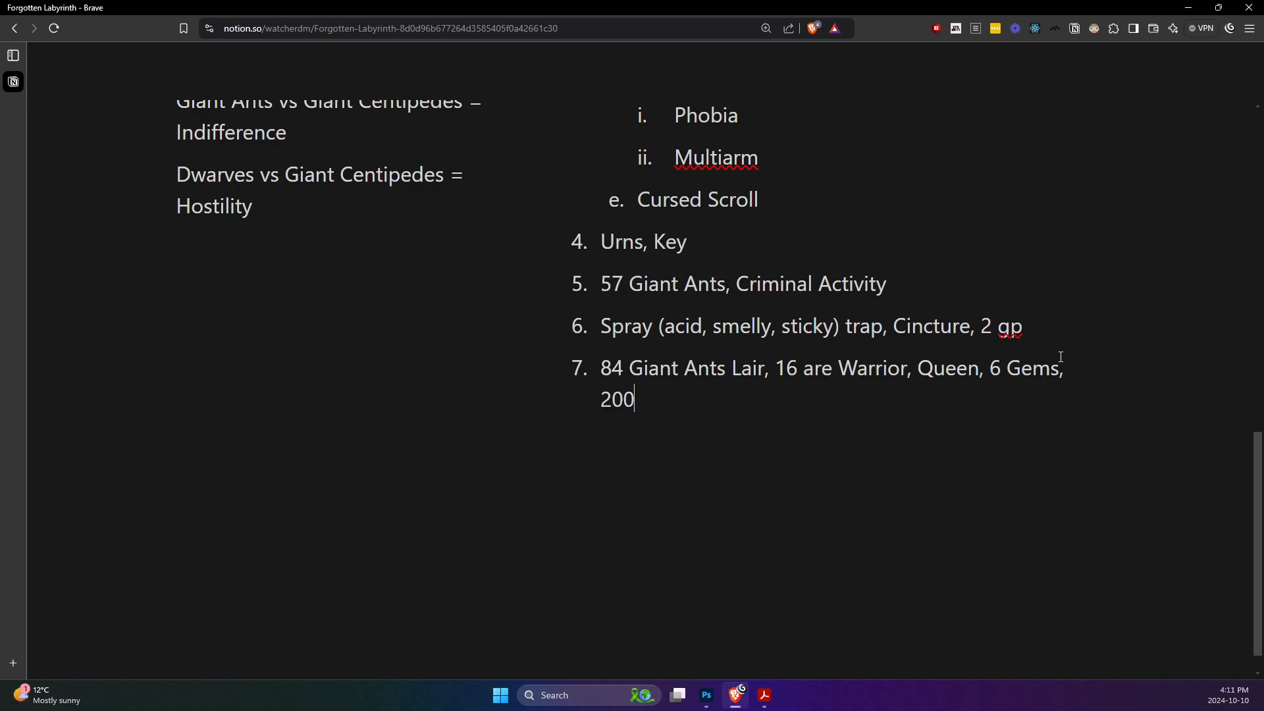
type("0 pp,")
key("BackSpace")
key("Return")
- Insert "1" before "Queen" in room 7 and return to the empty room 8 item
left_click(920, 367)
type("1")
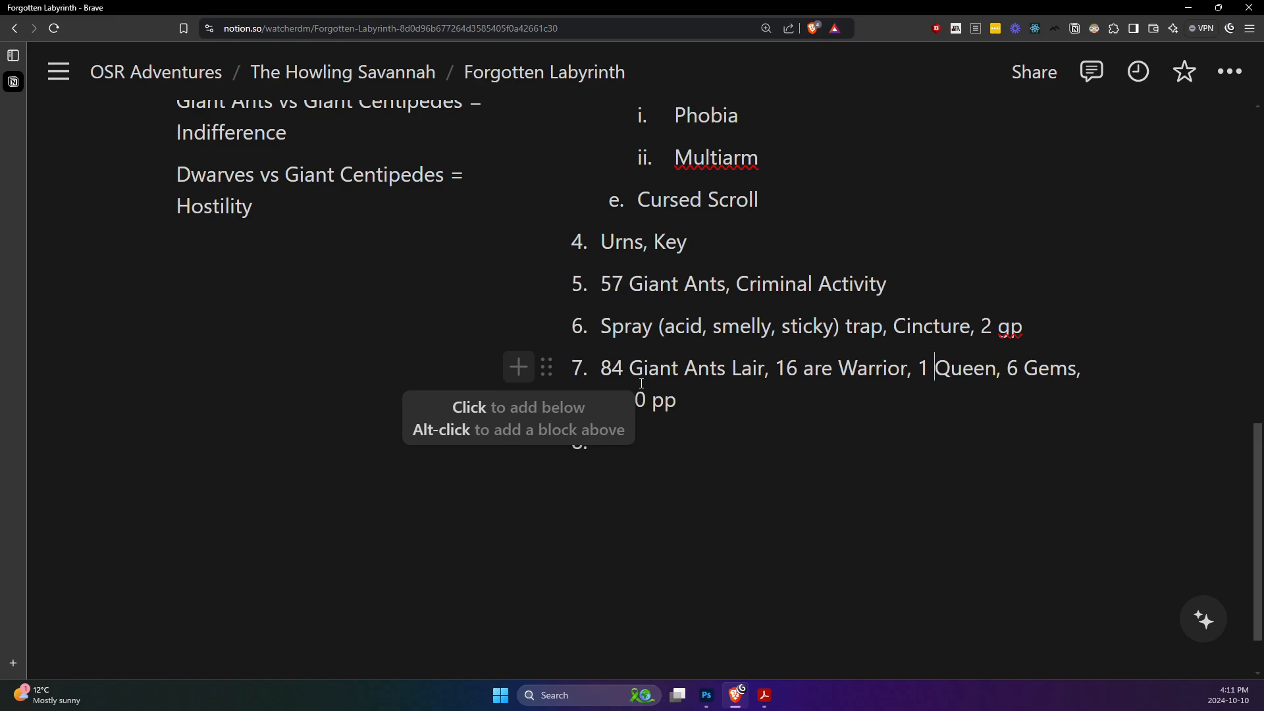
left_click(673, 436)
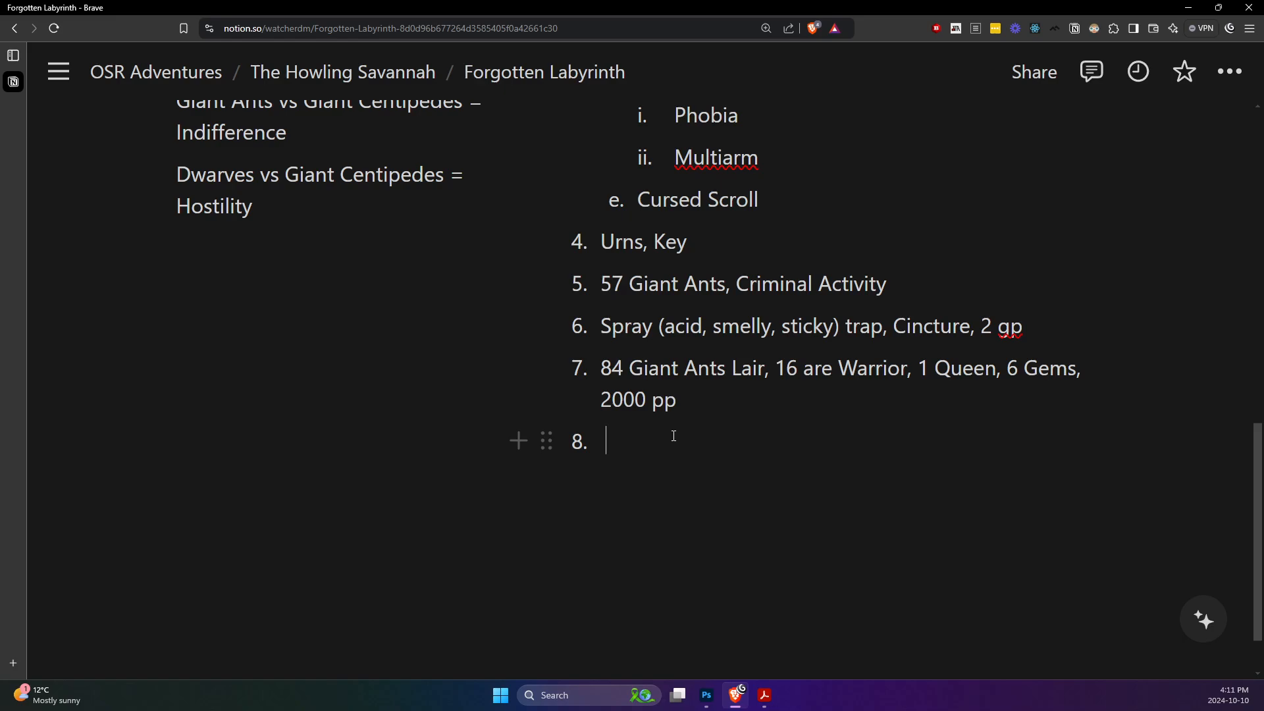
- Check the Random Encounters table in Notion, then switch to the Monster Manual in Acrobat and skim past the Giant Ant page
scroll(454, 197, "up", 8)
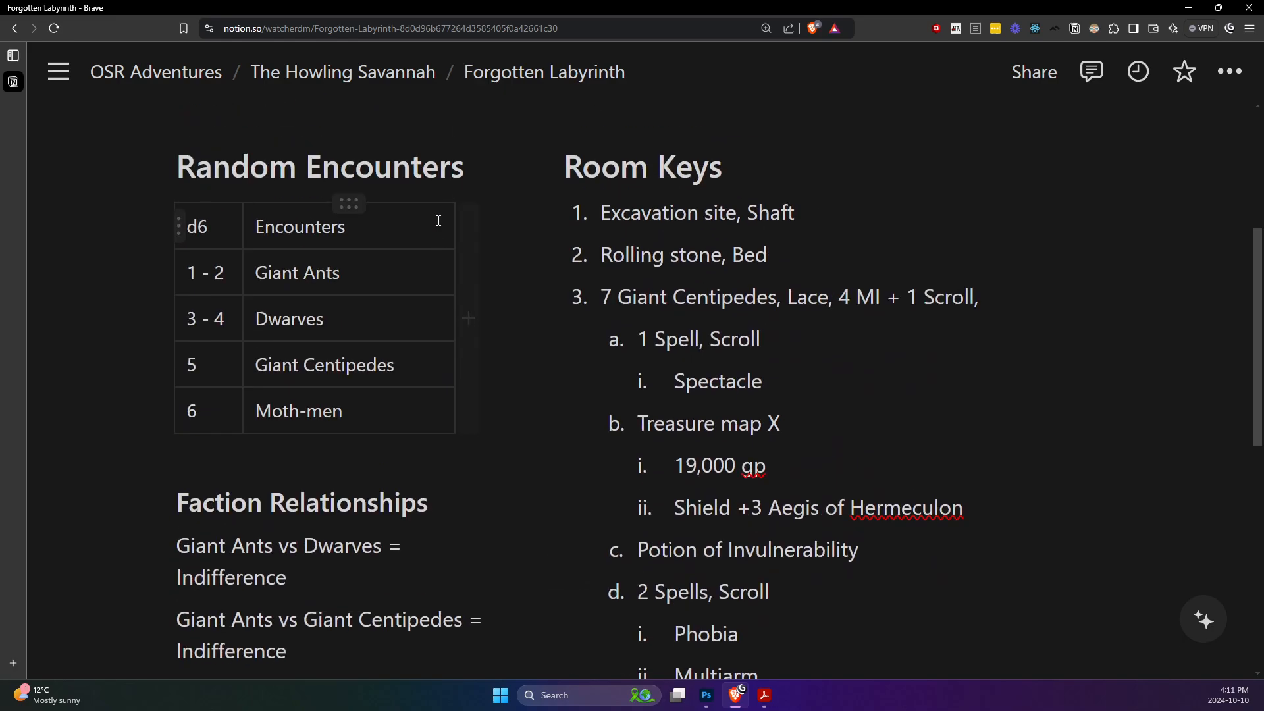
scroll(438, 221, "down", 6)
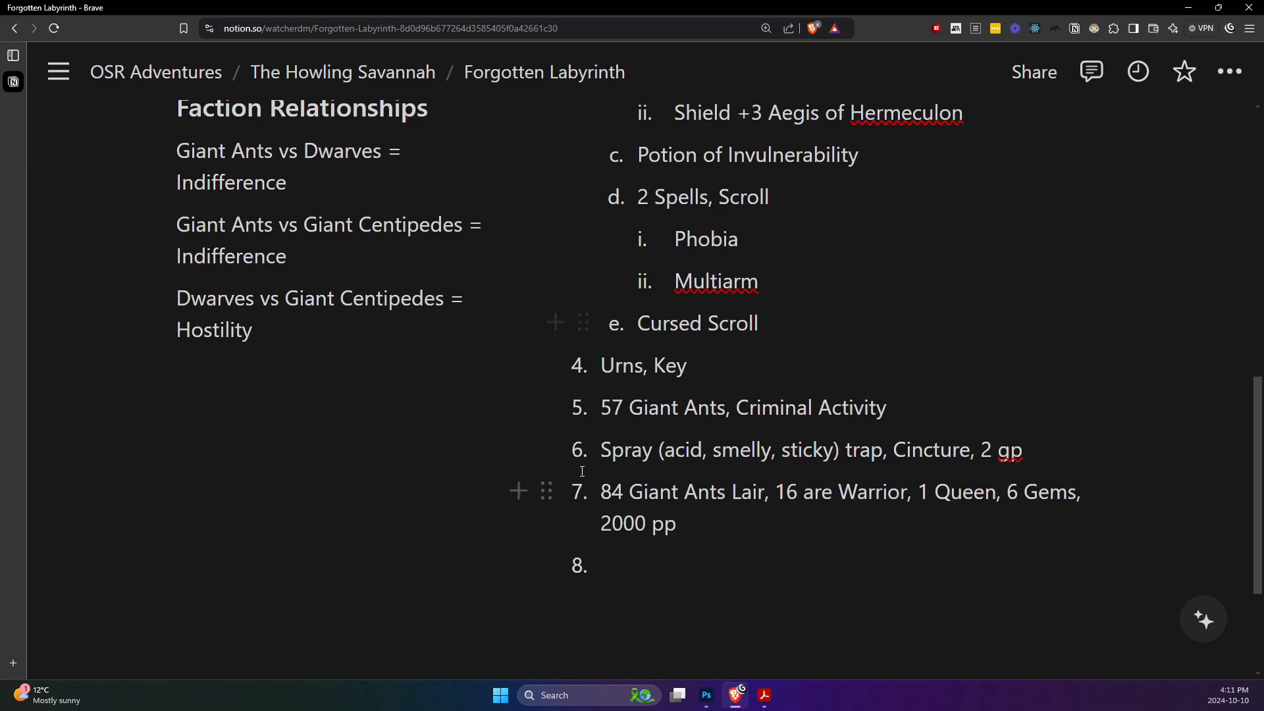
mouse_move(764, 695)
left_click(826, 648)
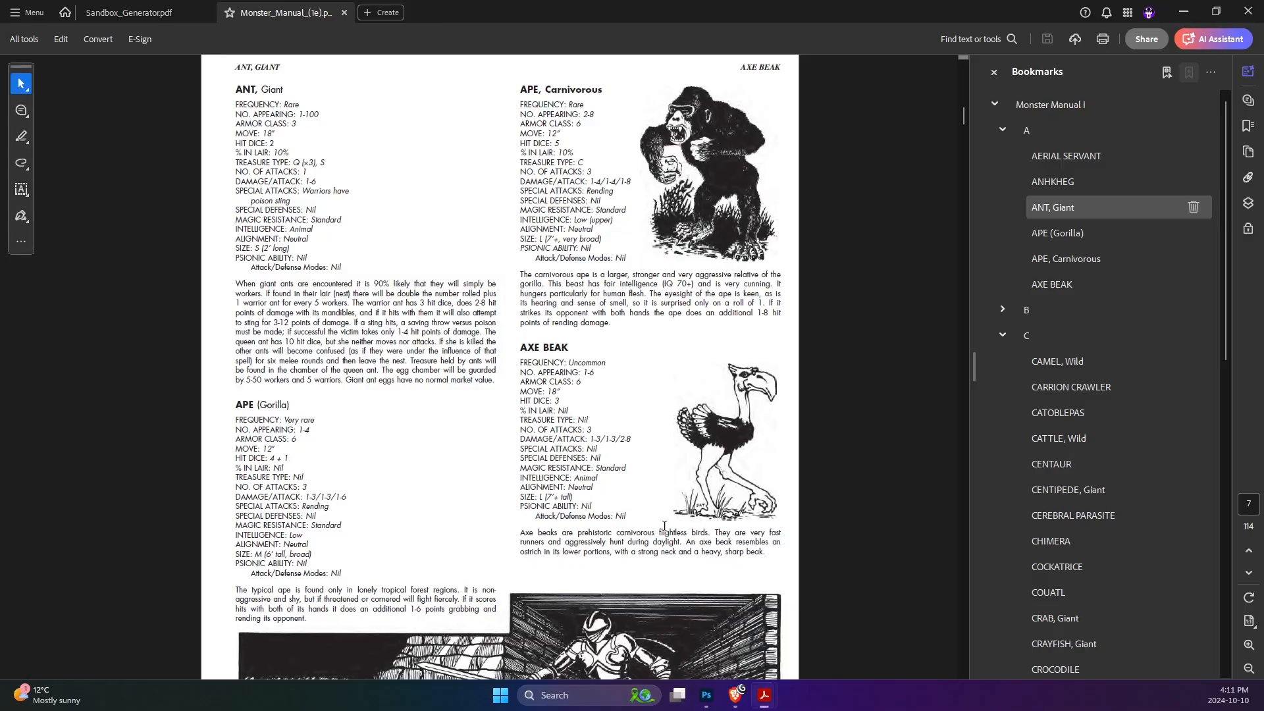
scroll(659, 501, "up", 4)
scroll(657, 526, "down", 12)
scroll(654, 547, "down", 3)
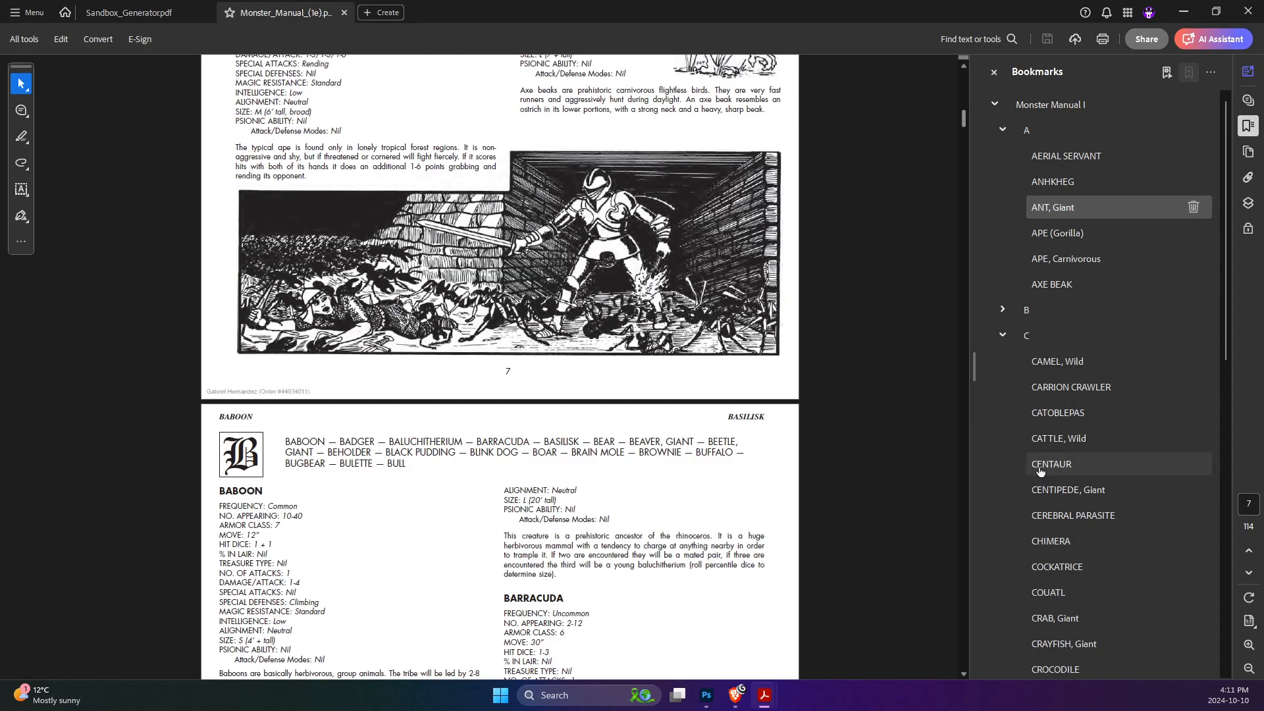
- Look for a moth-men entry among the Monster Manual's M bookmarks, opening the Morkoth entry and expanding the Men group
scroll(1011, 472, "down", 6)
left_click(1004, 471)
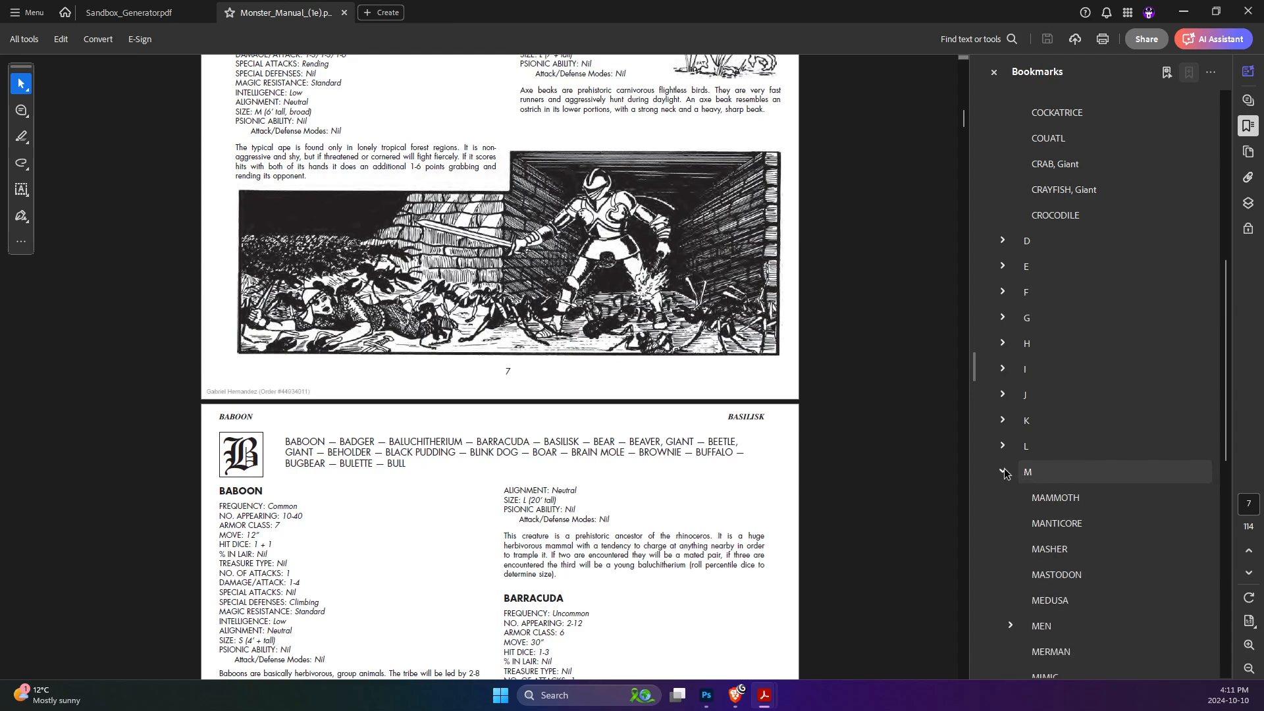
scroll(1053, 545, "down", 2)
scroll(1053, 546, "down", 3)
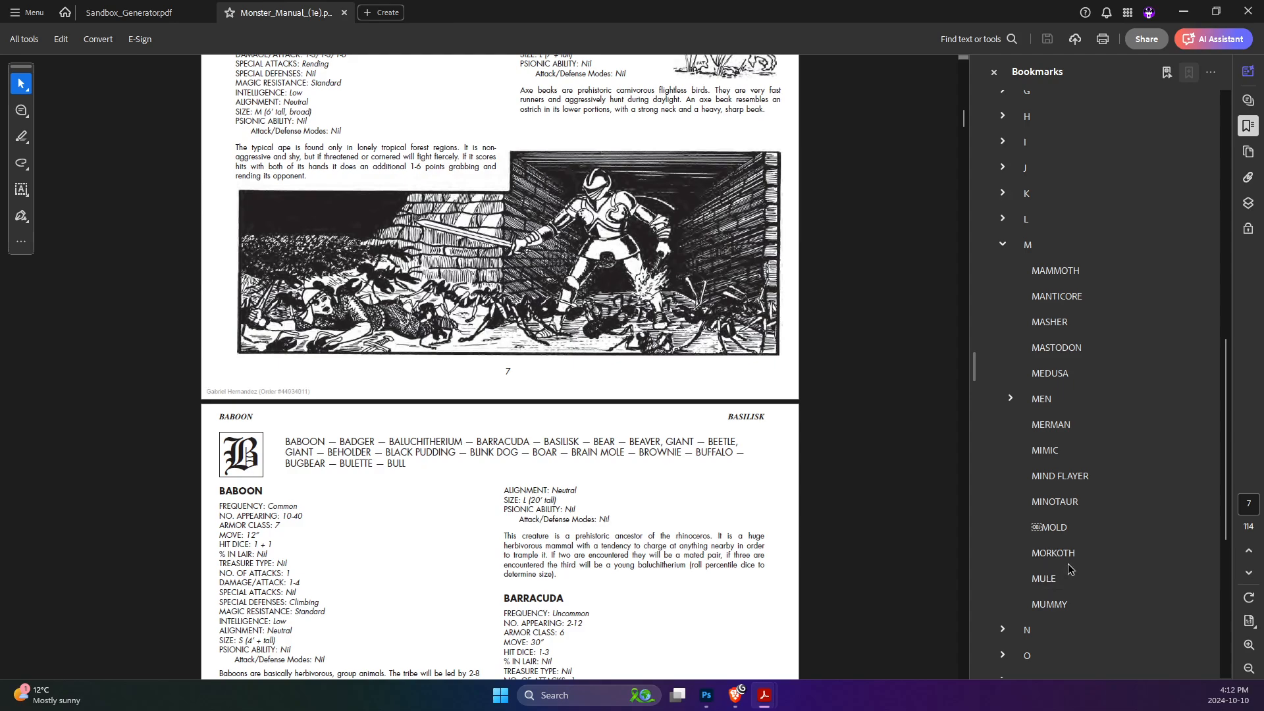
left_click(1061, 556)
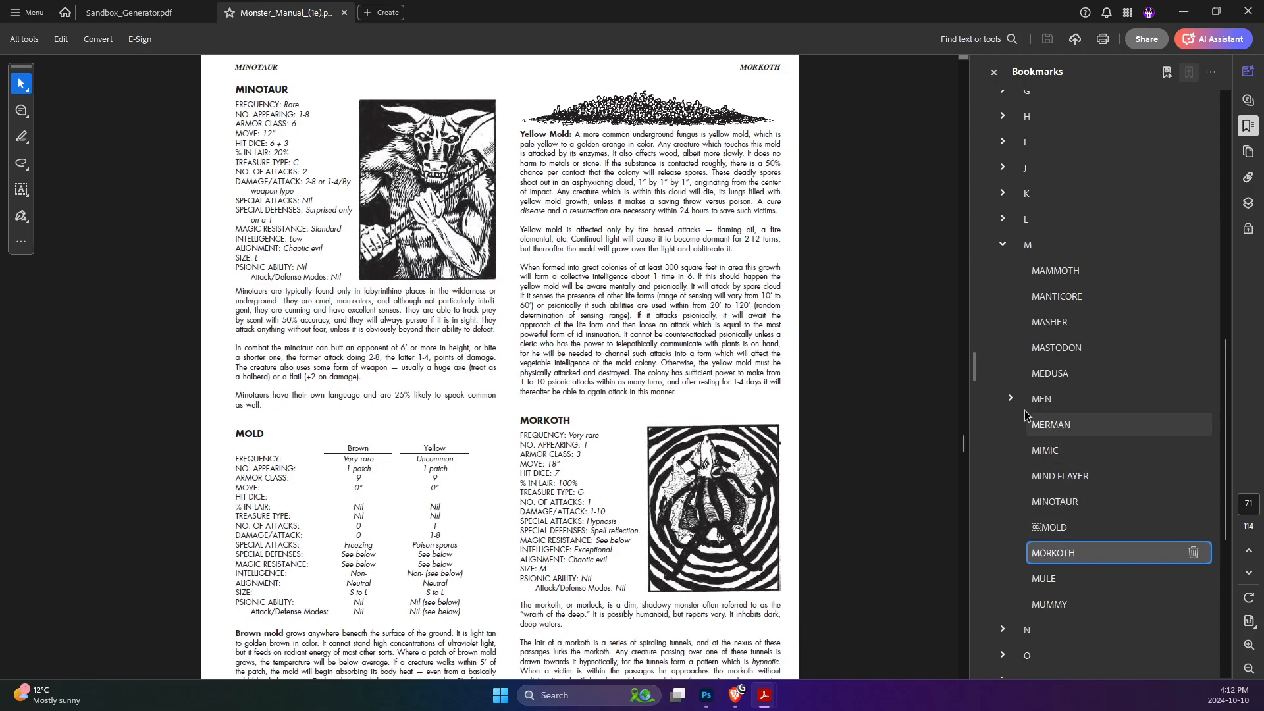
left_click(1013, 399)
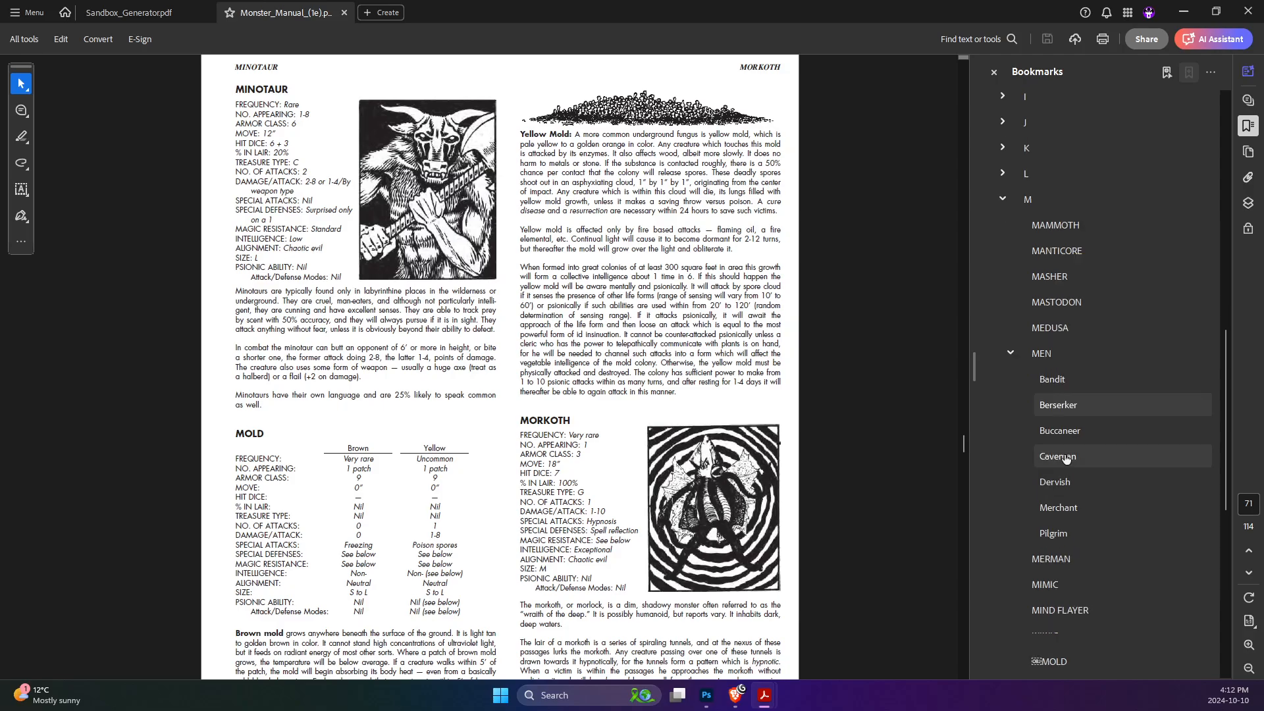
scroll(1053, 642, "down", 1)
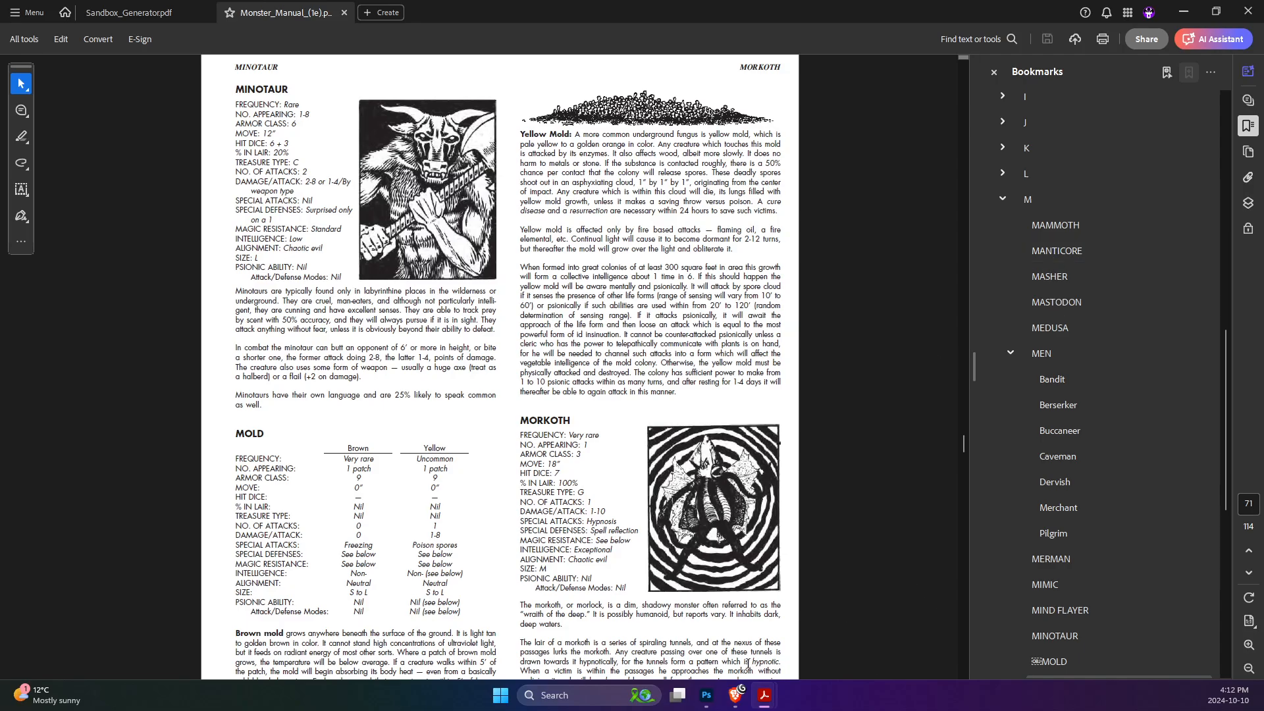
- Switch to the Brave browser, search the web for "moth-men osr" in a new tab, and scan the results
left_click(735, 695)
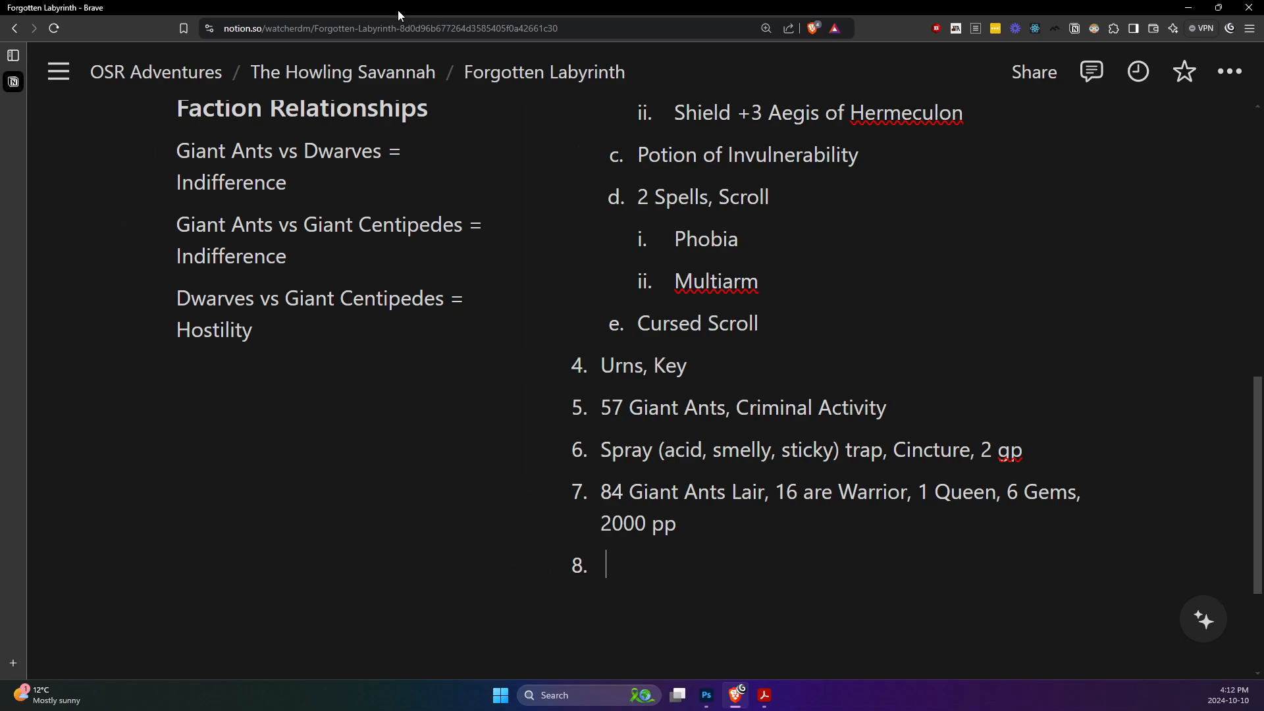
key("ctrl+t")
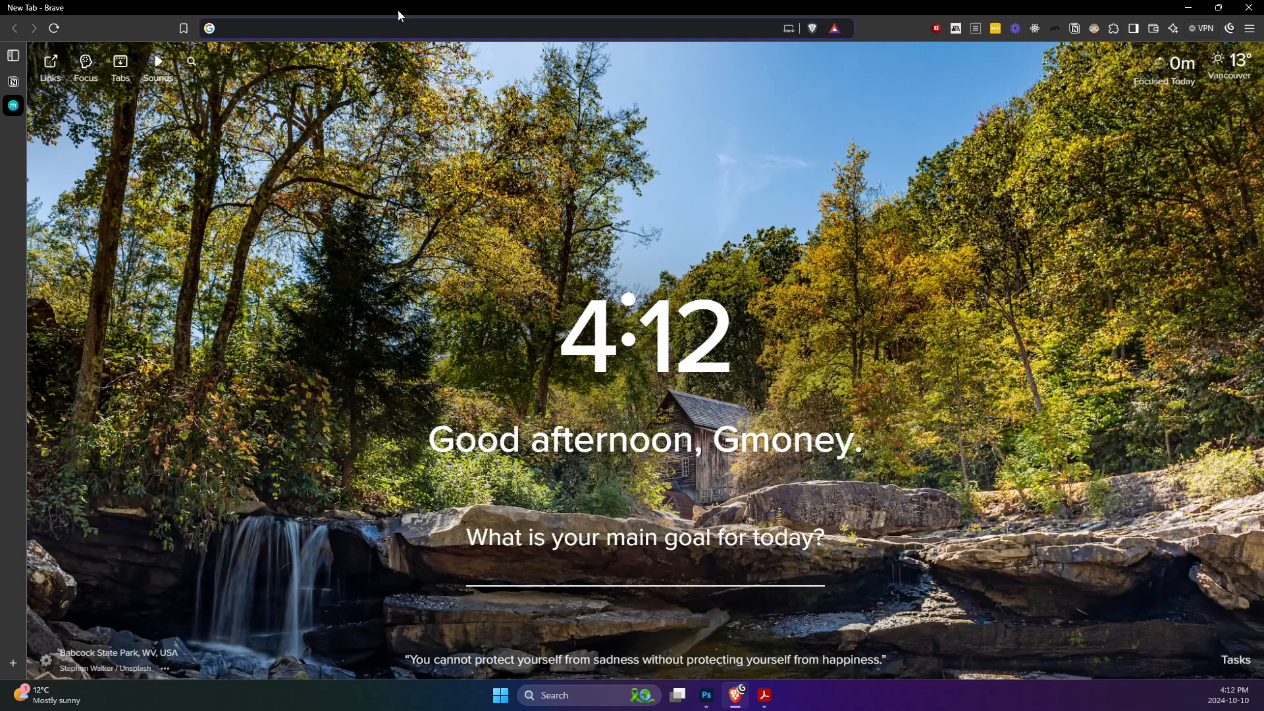
type("moth-men")
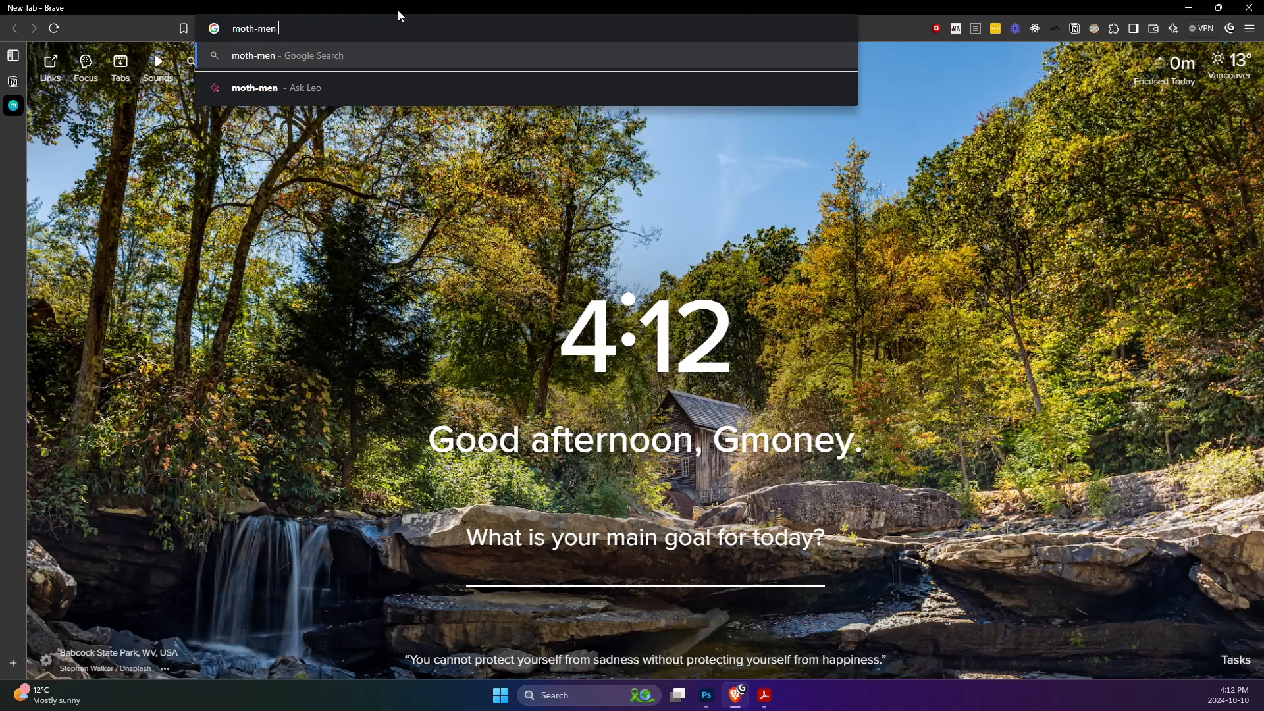
type(" osr")
key("Return")
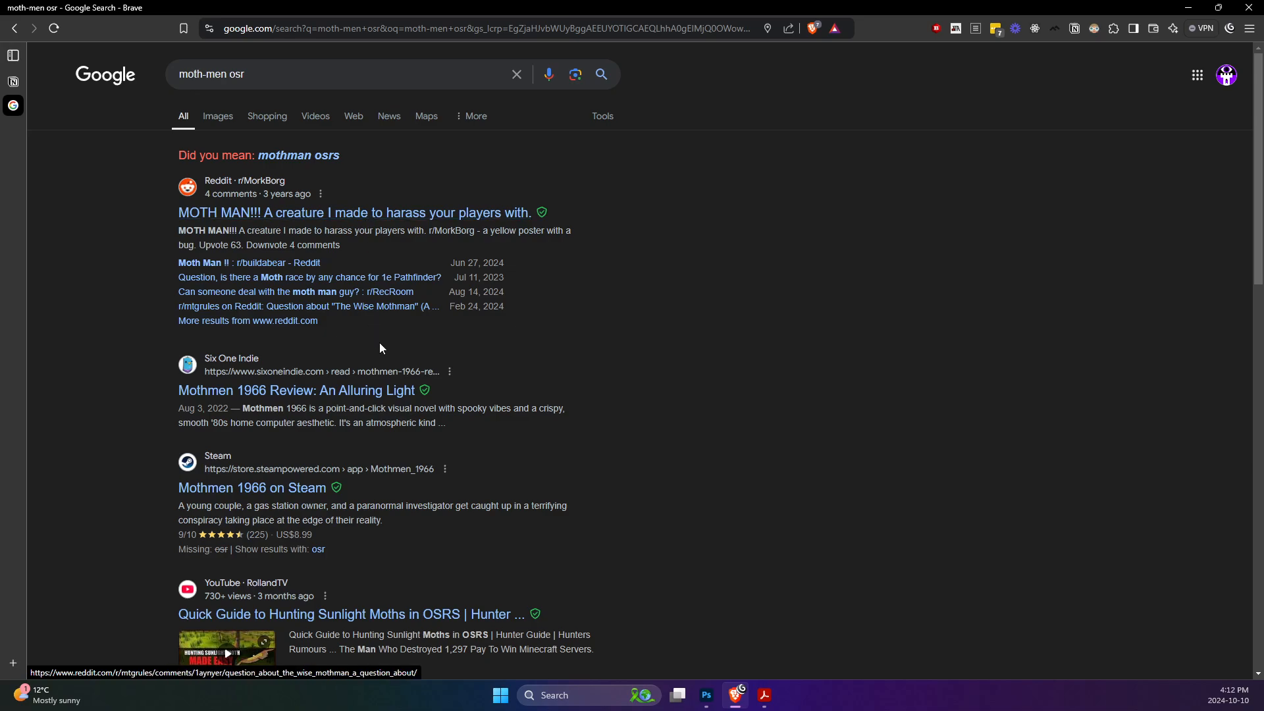
scroll(380, 342, "down", 4)
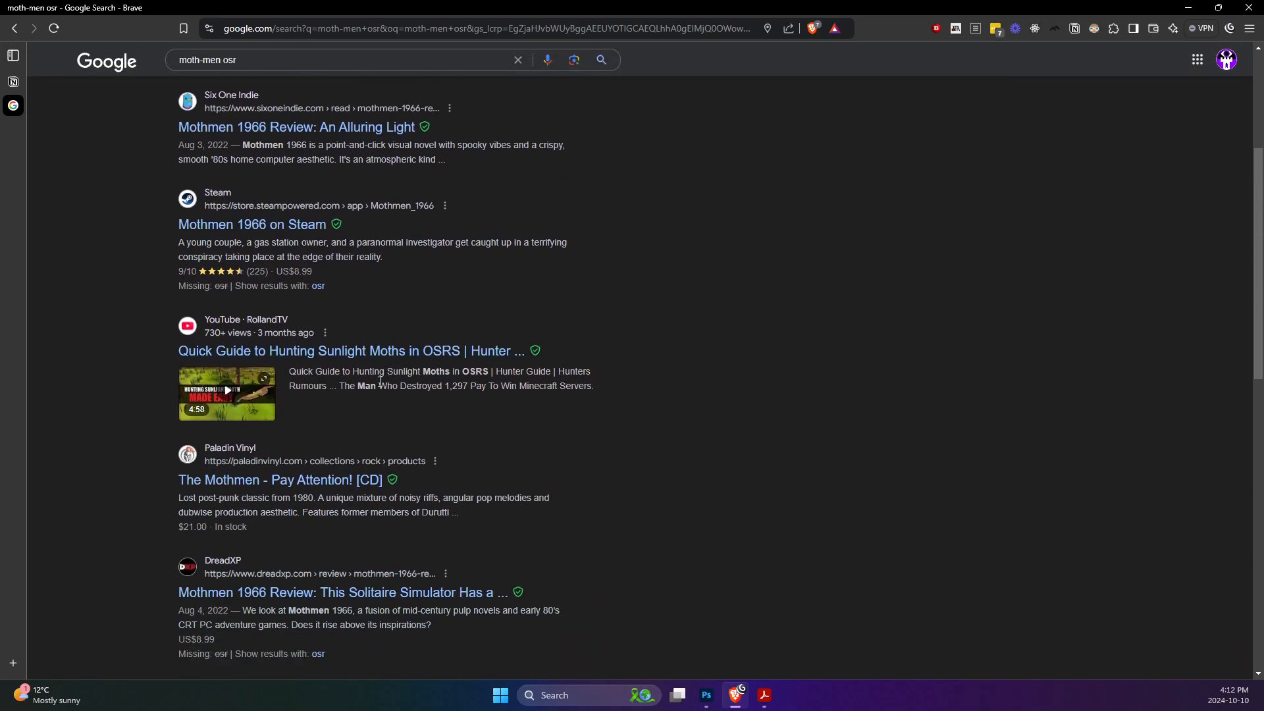
scroll(358, 409, "down", 1)
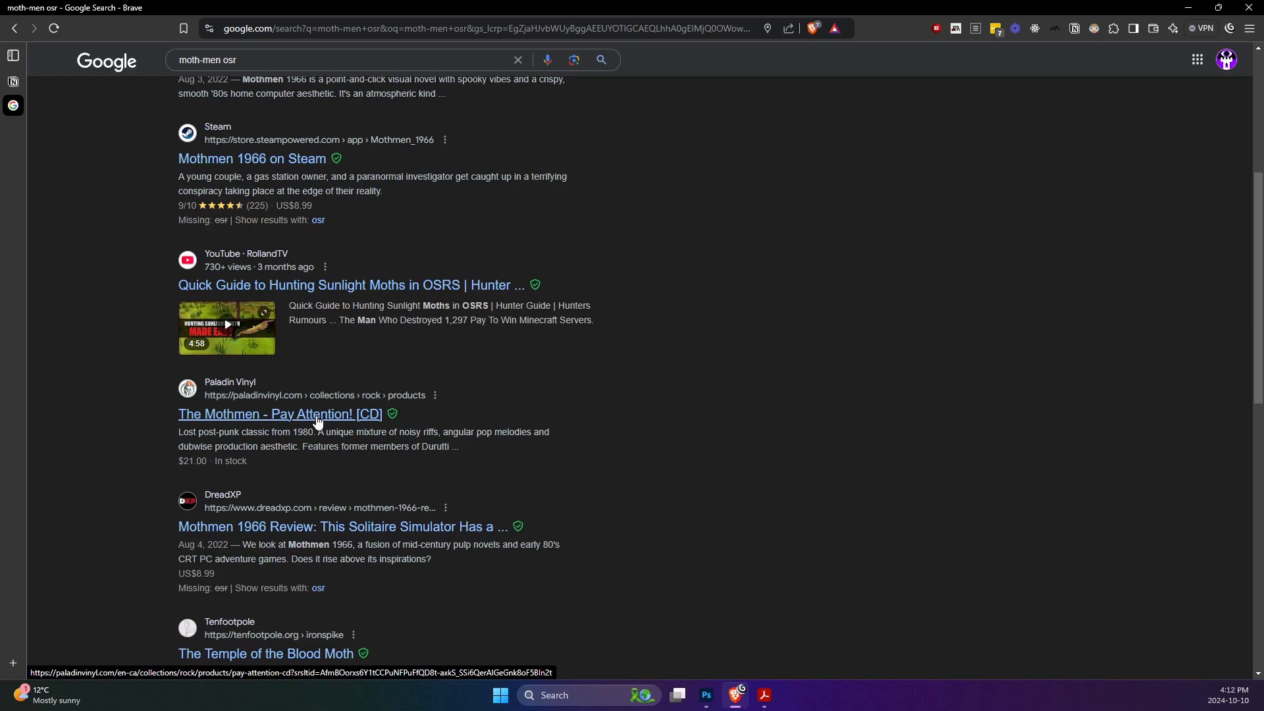
scroll(347, 464, "down", 2)
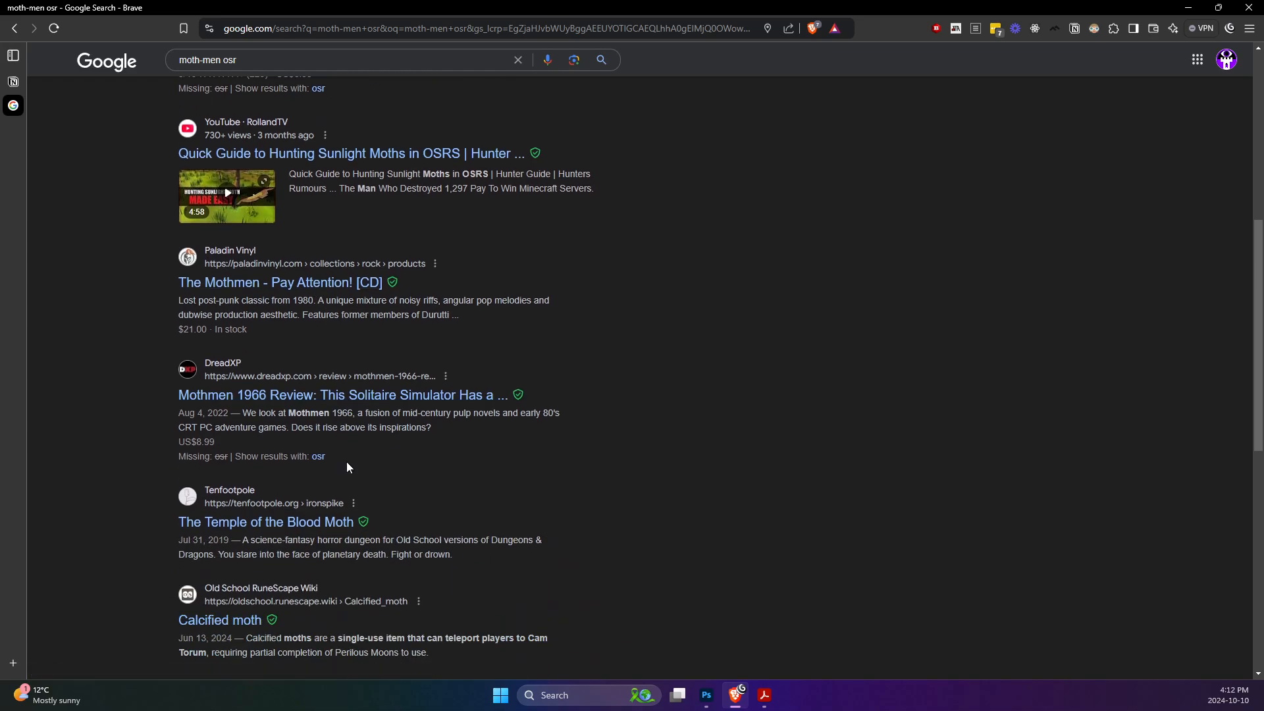
scroll(349, 454, "up", 7)
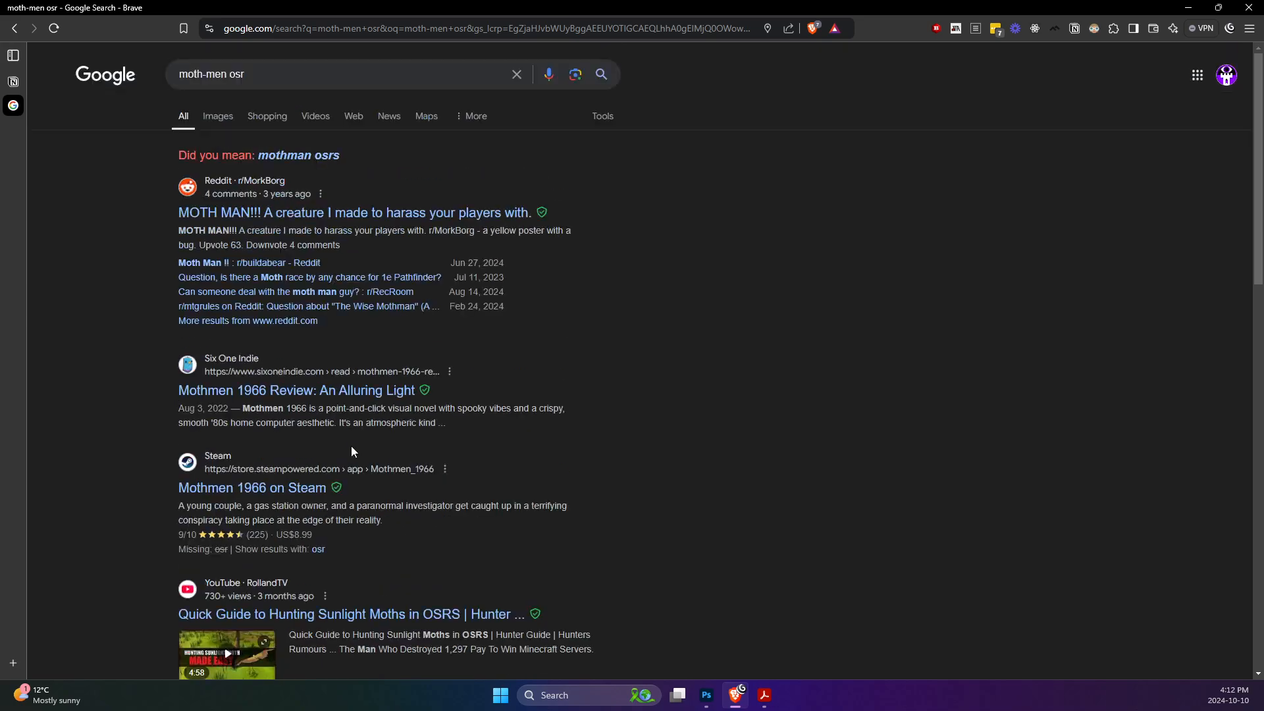
- Refine the web search to "moth-men osr D&D" and look through the results for moth-man creature stats
left_click(265, 74)
type("D&")
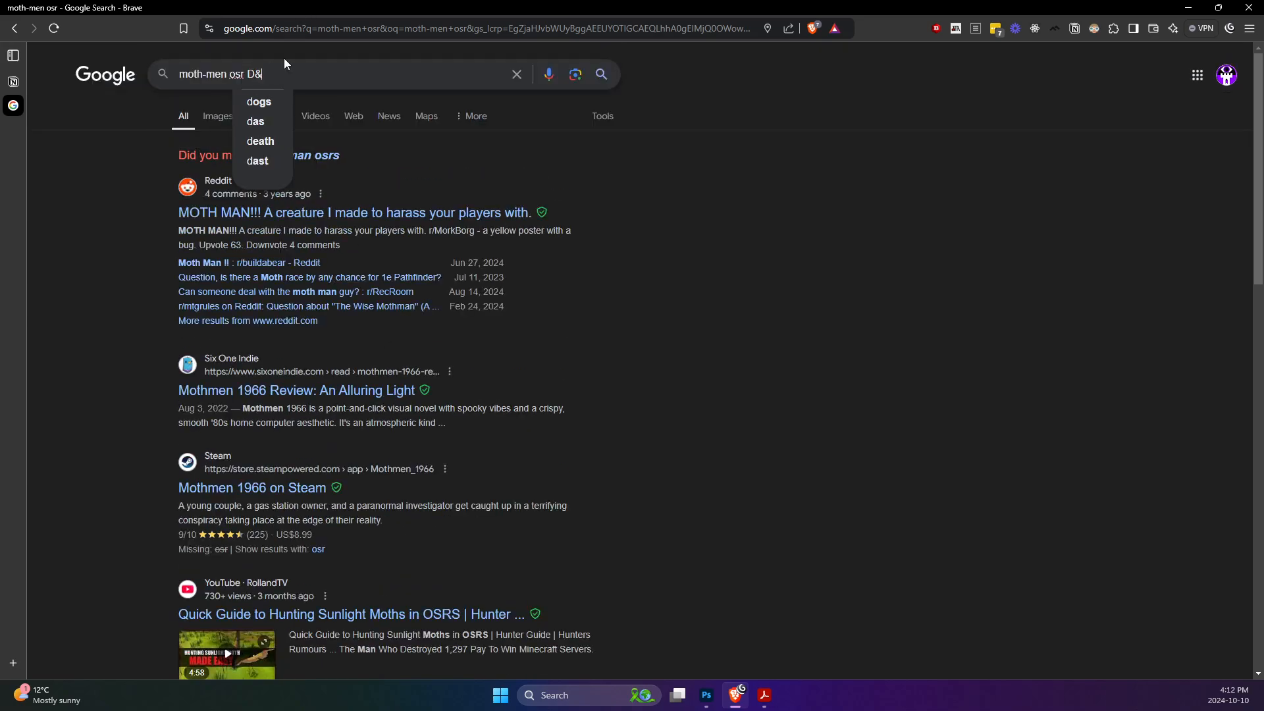
type("D")
key("Return")
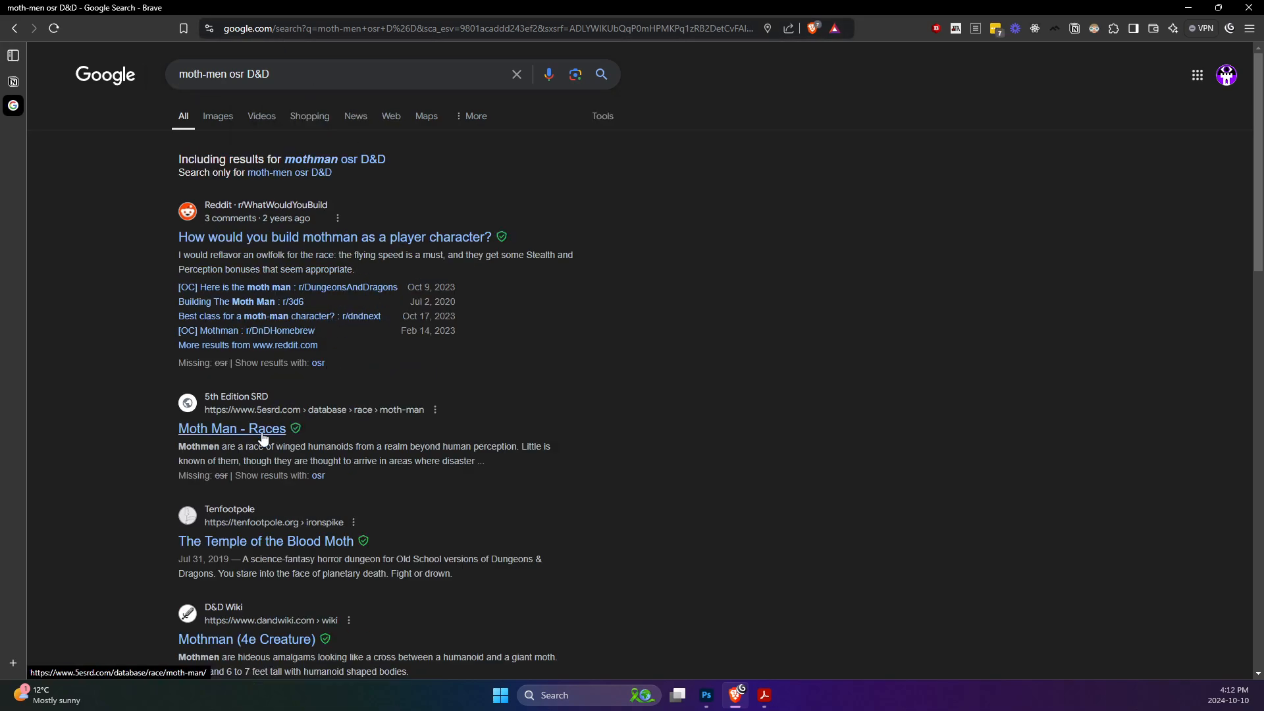
scroll(262, 437, "down", 3)
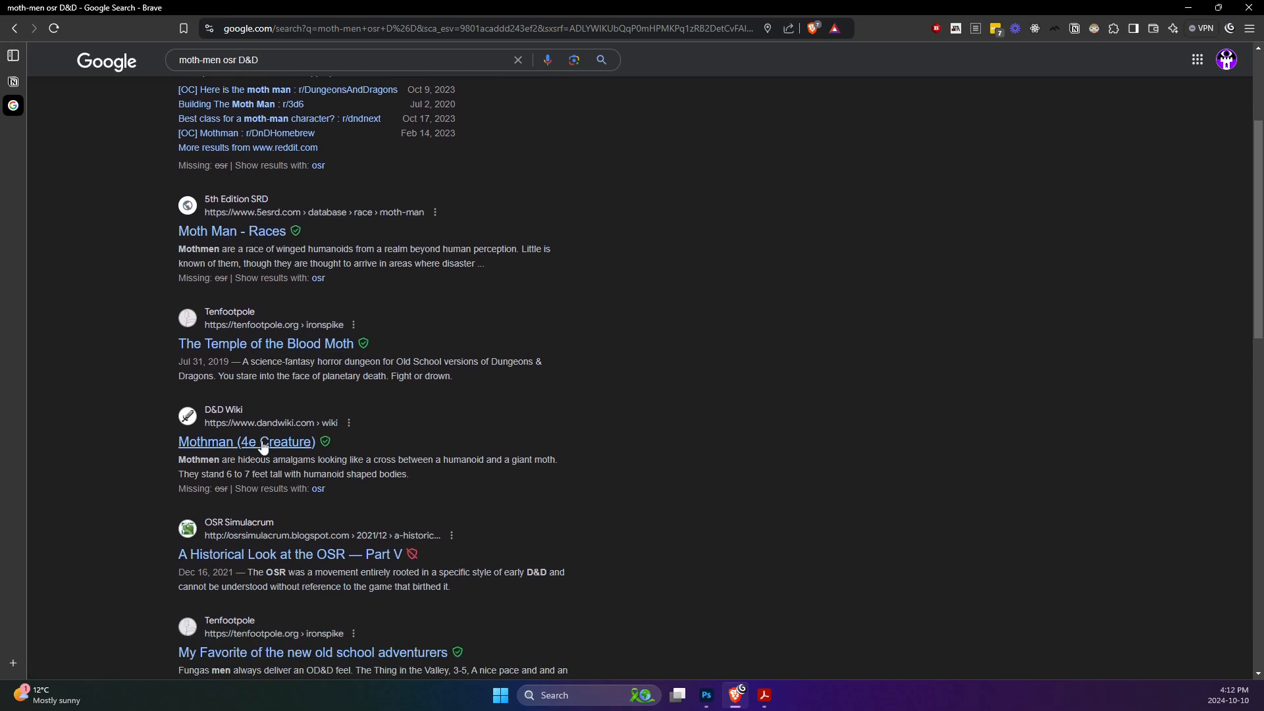
- Read the D&D Wiki entry Mothman (4e Creature), and continue through the search results to their second page
left_click(262, 447)
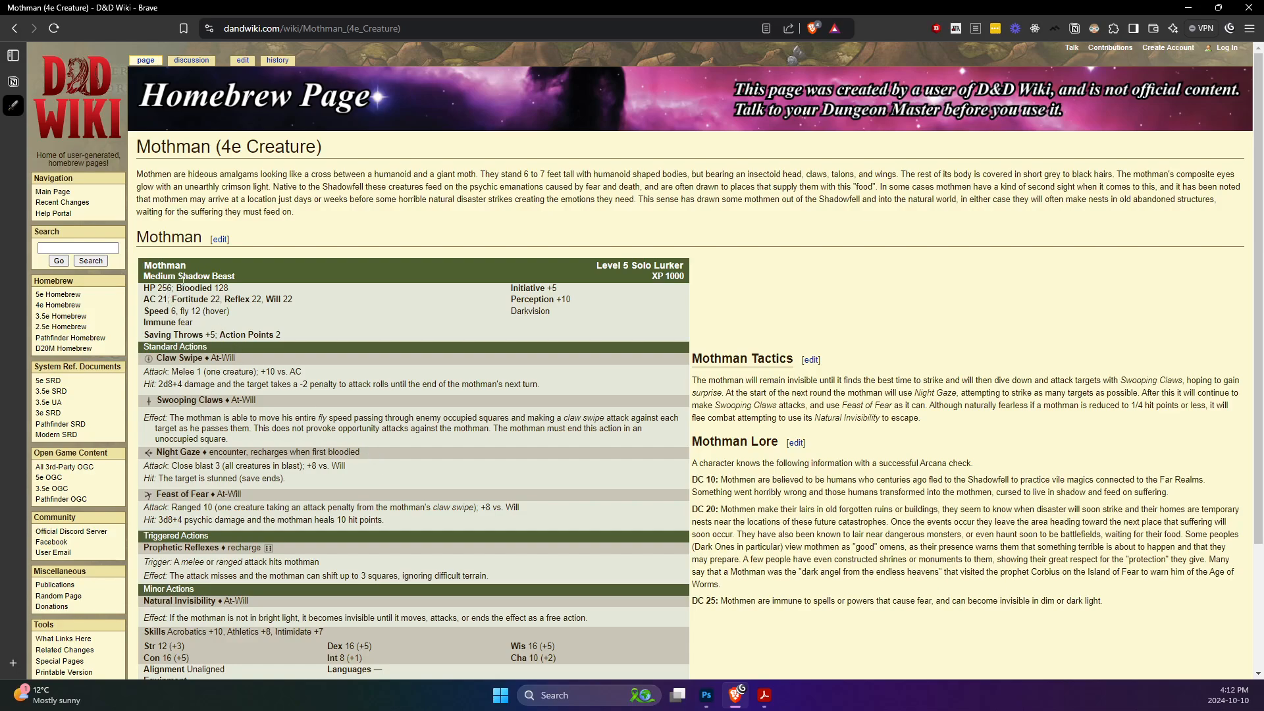
left_click(15, 29)
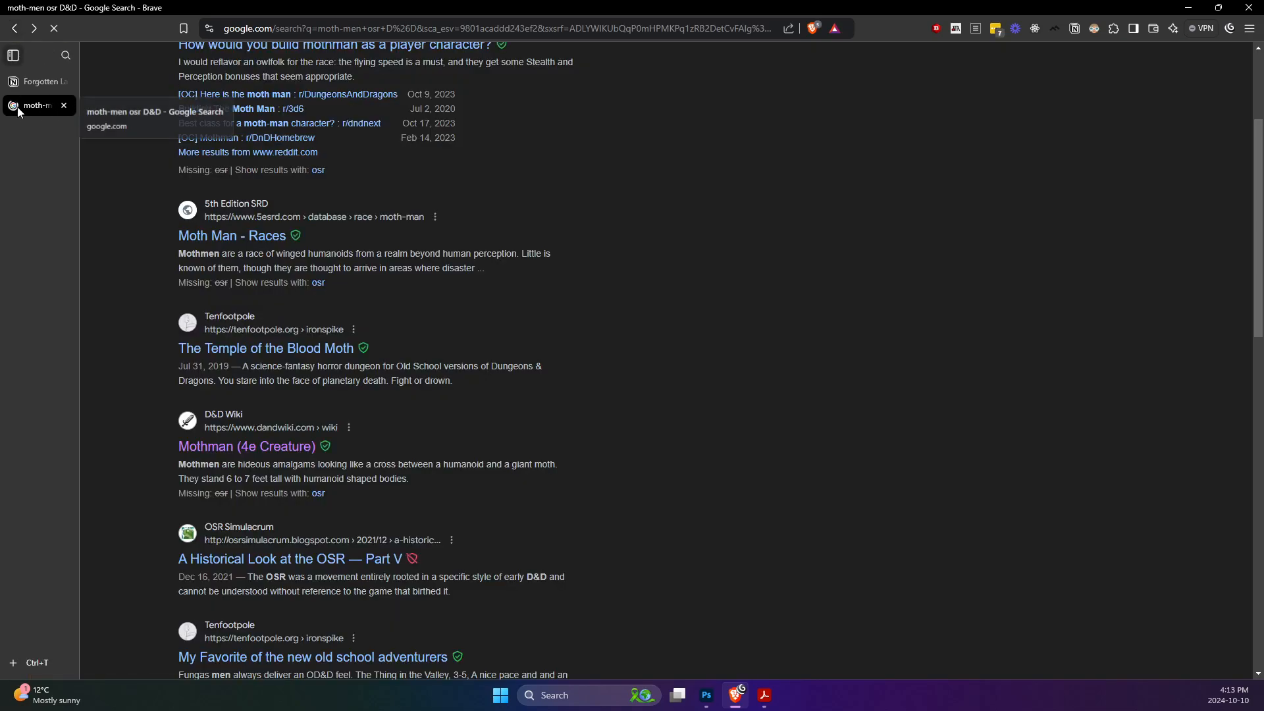
scroll(274, 349, "down", 4)
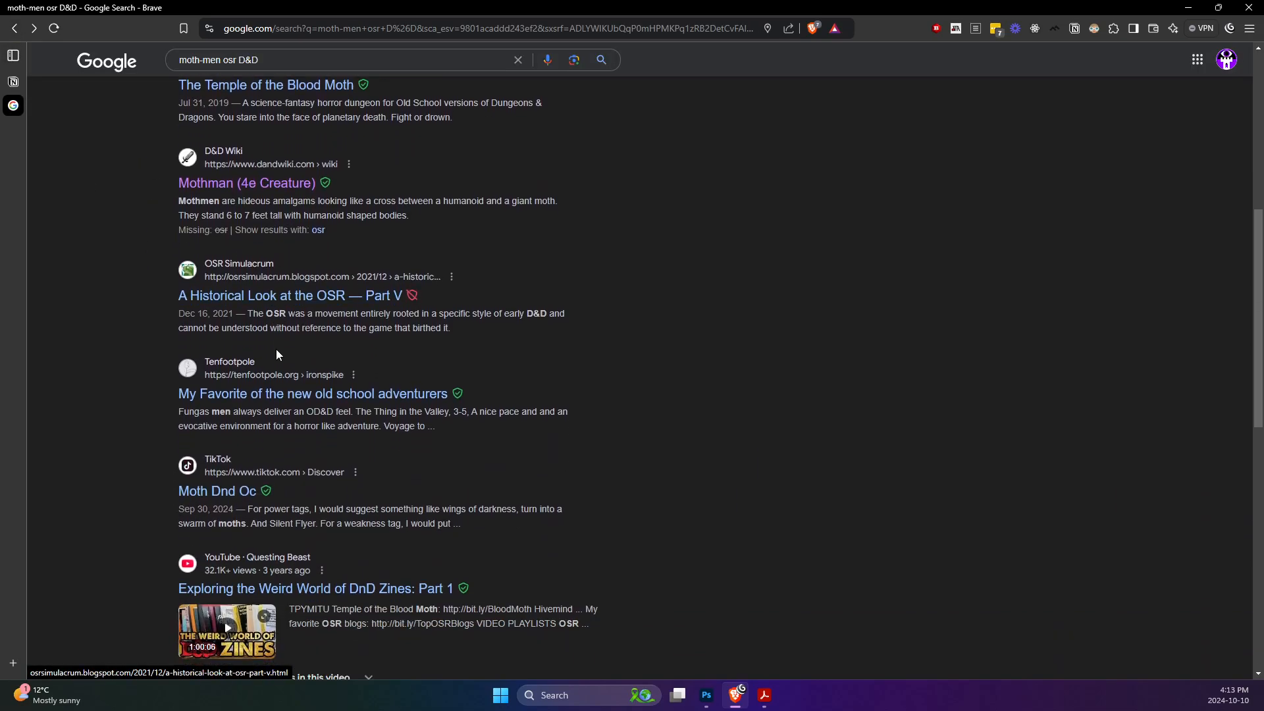
scroll(279, 350, "down", 1)
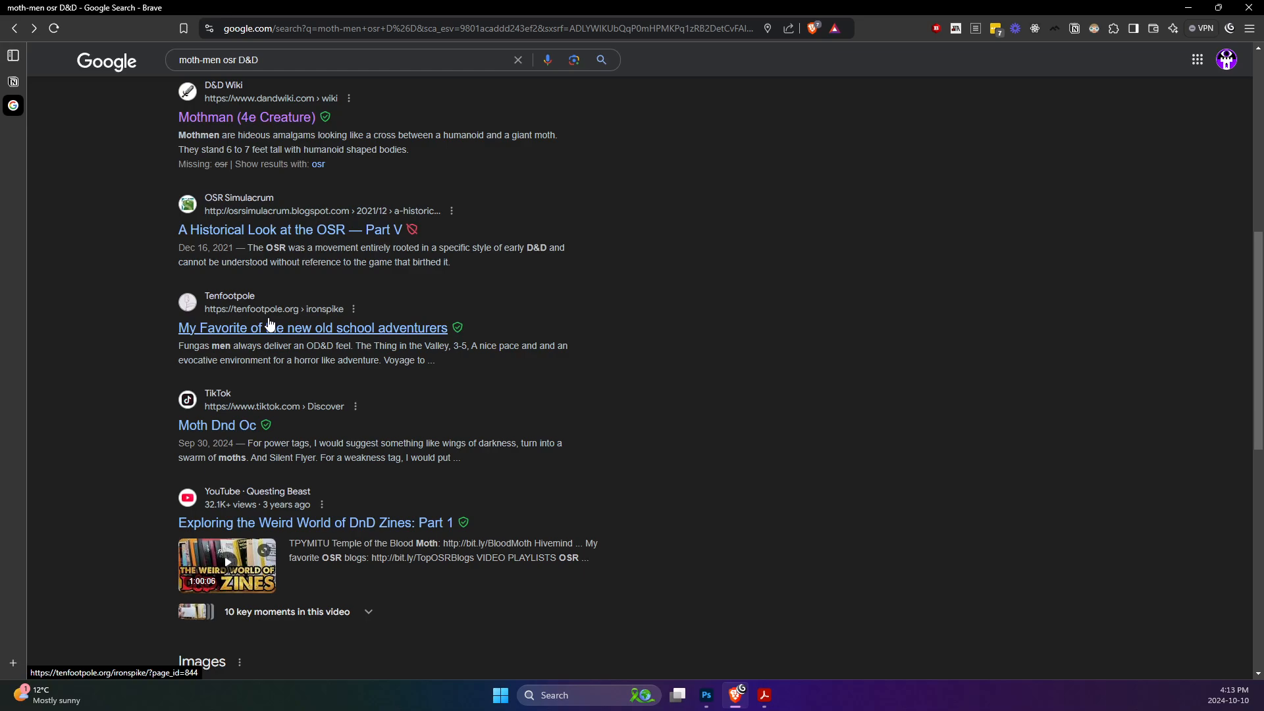
scroll(273, 329, "down", 5)
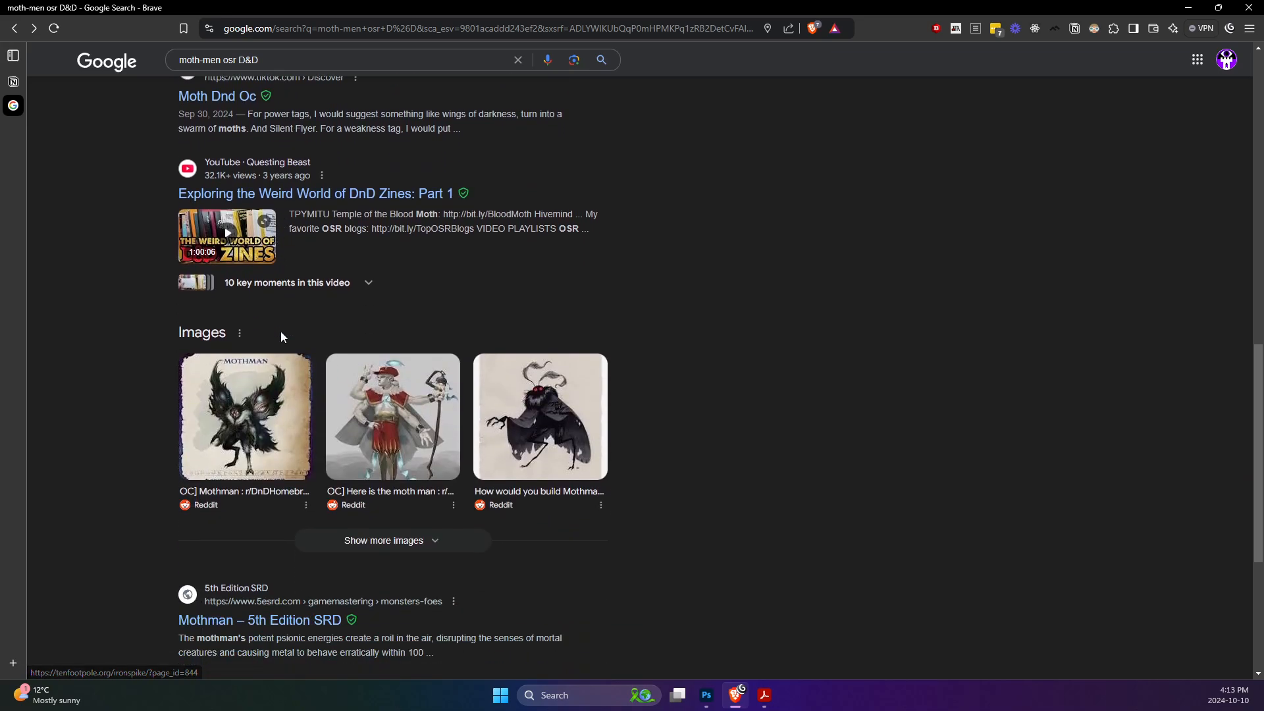
scroll(281, 335, "down", 3)
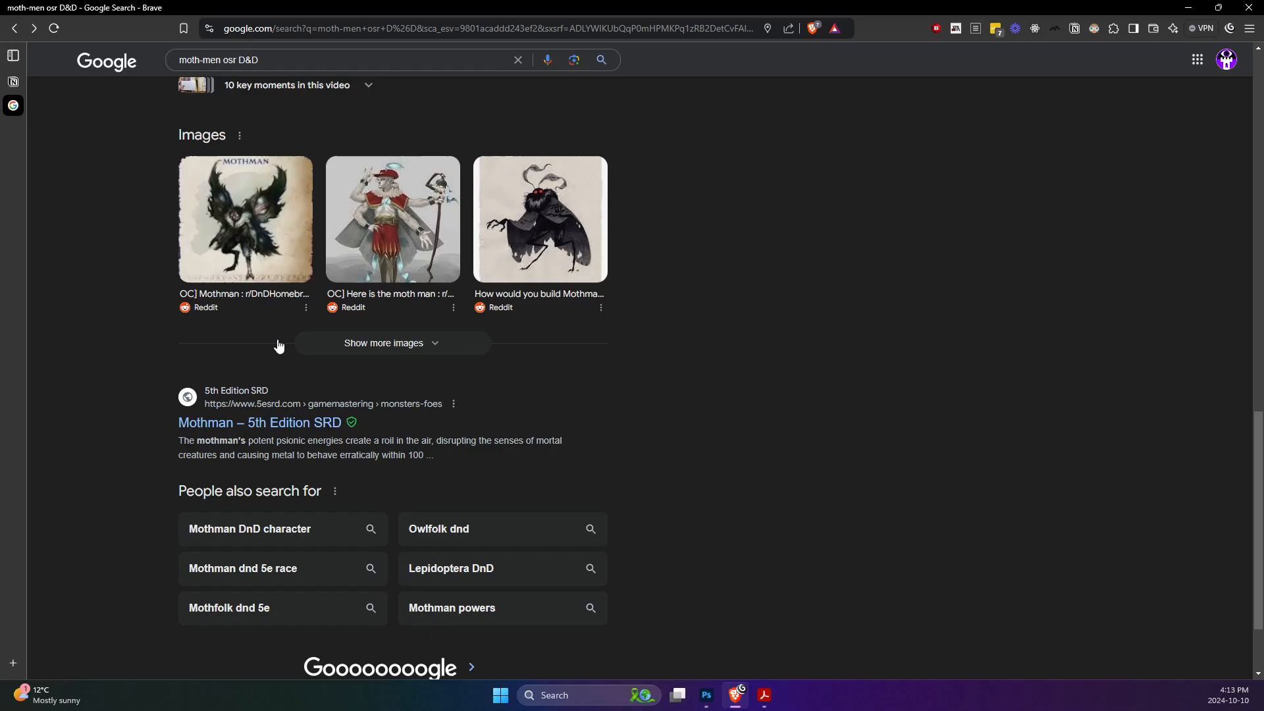
scroll(279, 345, "down", 1)
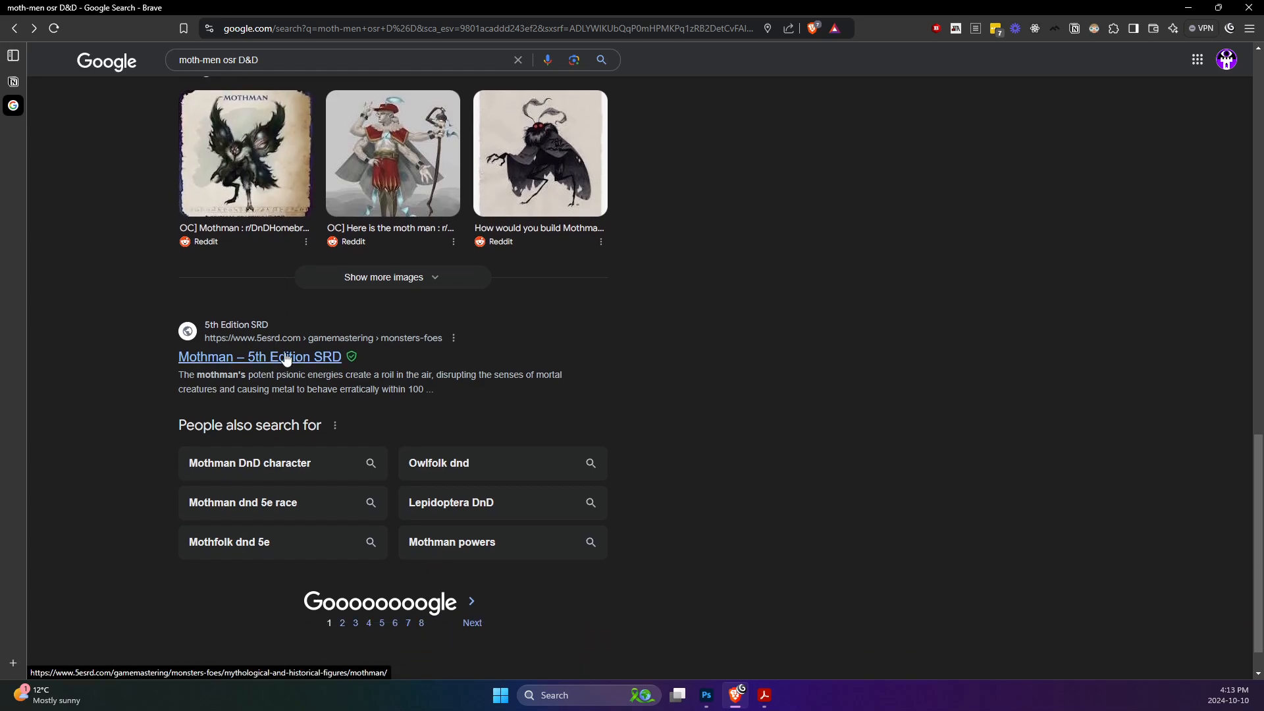
left_click(462, 624)
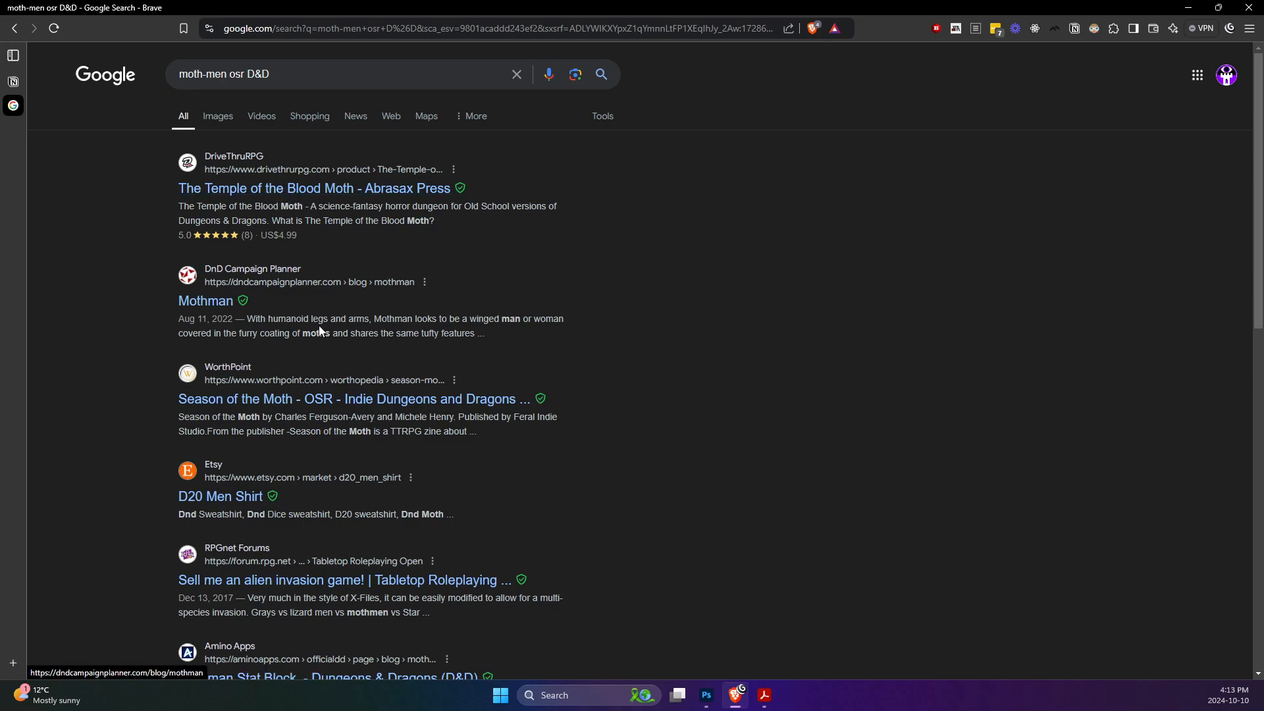
- Check the WorthPoint listing for Season of the Moth and read the Mothman Stat Block post on Amino
left_click(330, 403)
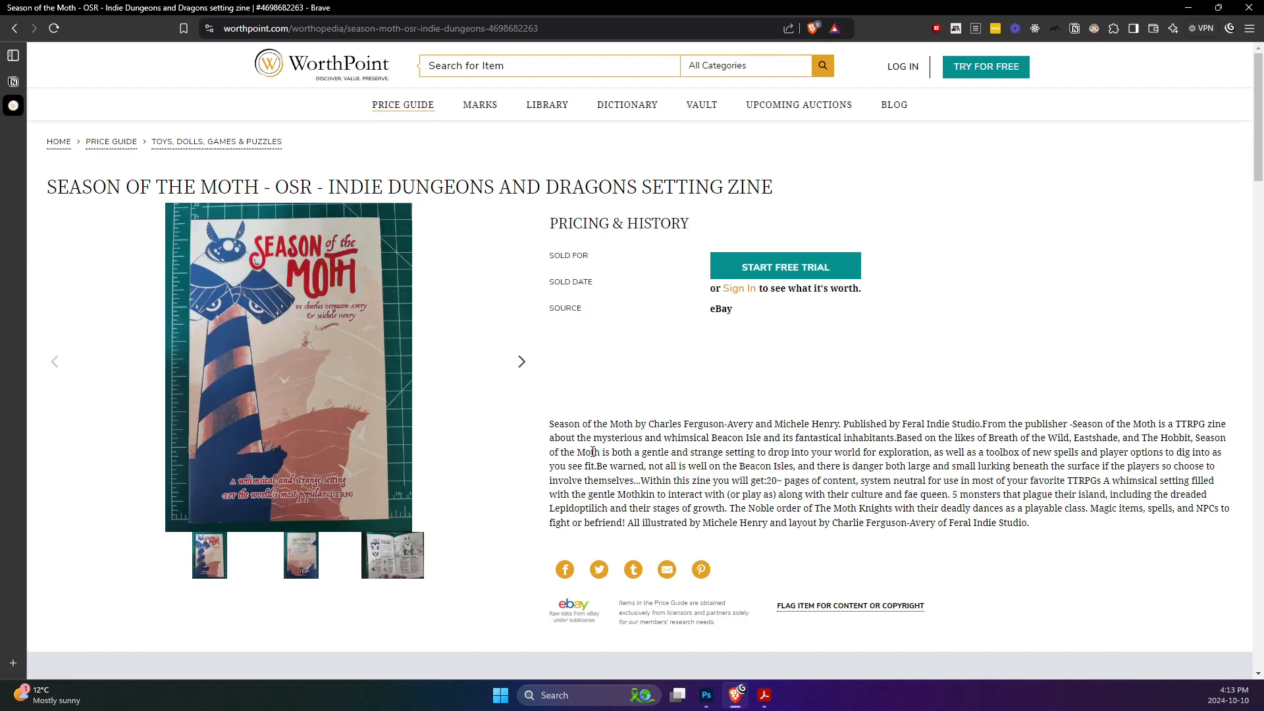
left_click(14, 28)
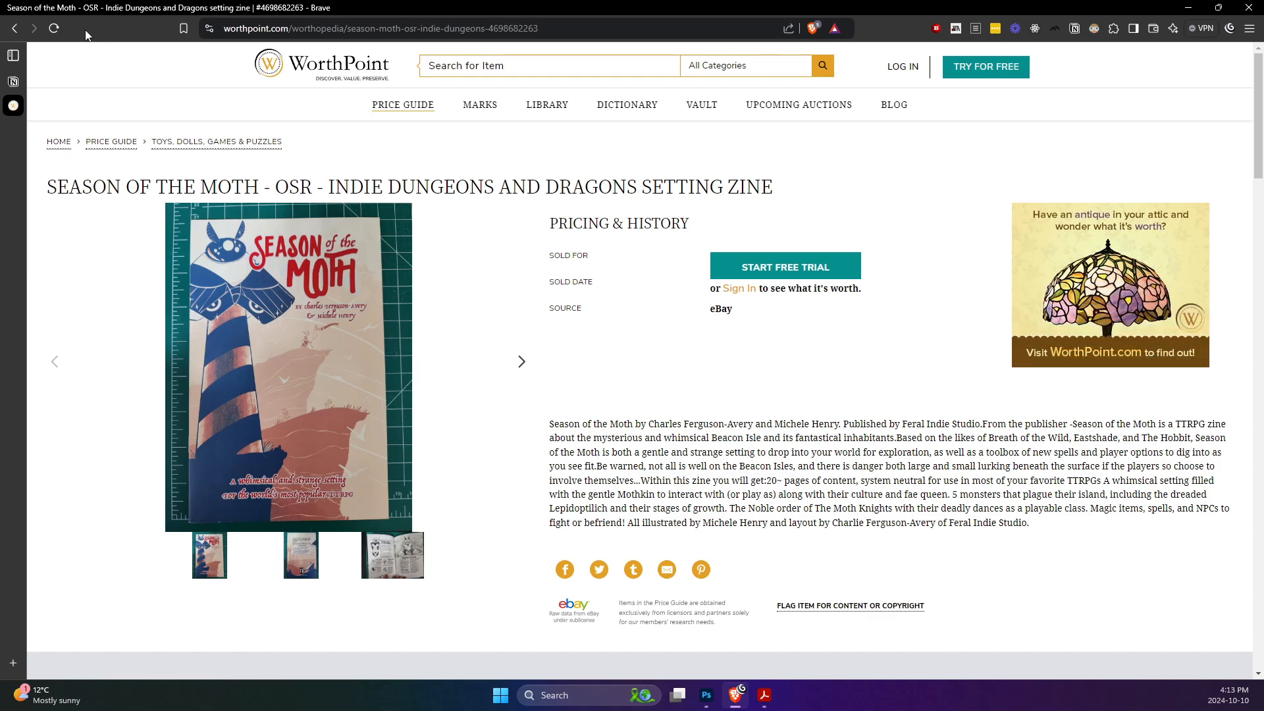
scroll(323, 384, "down", 4)
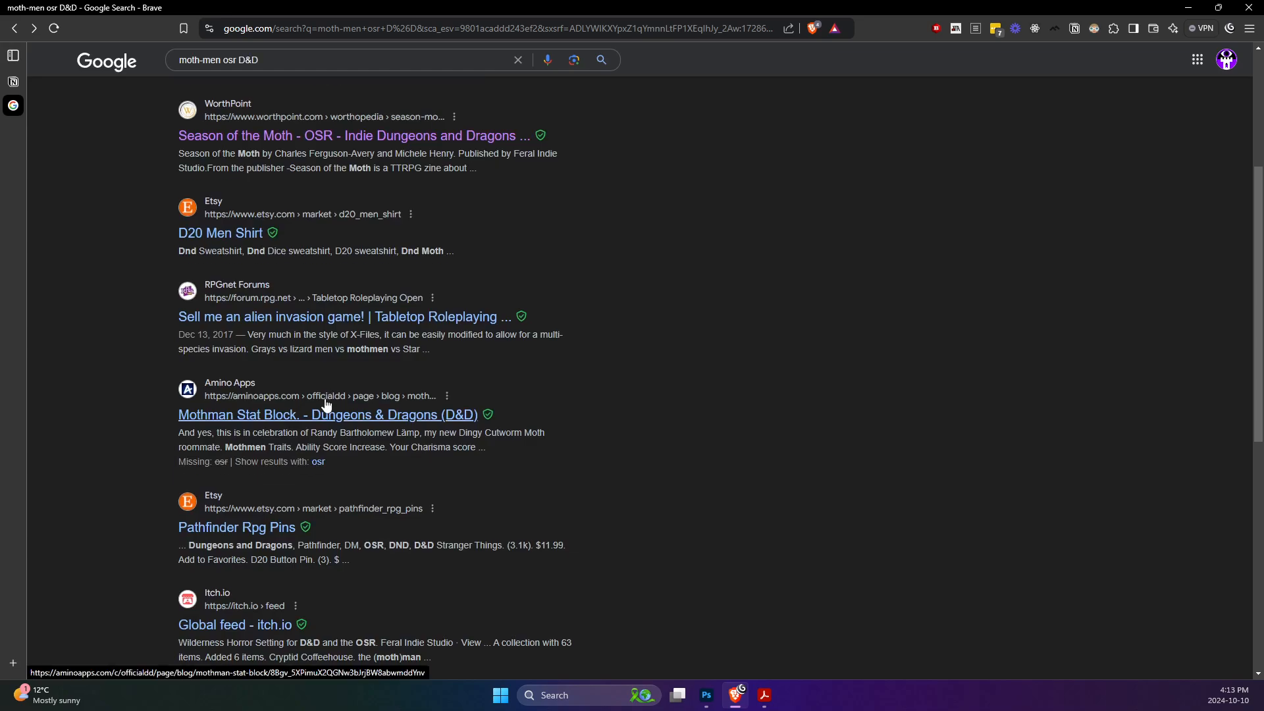
left_click(323, 419)
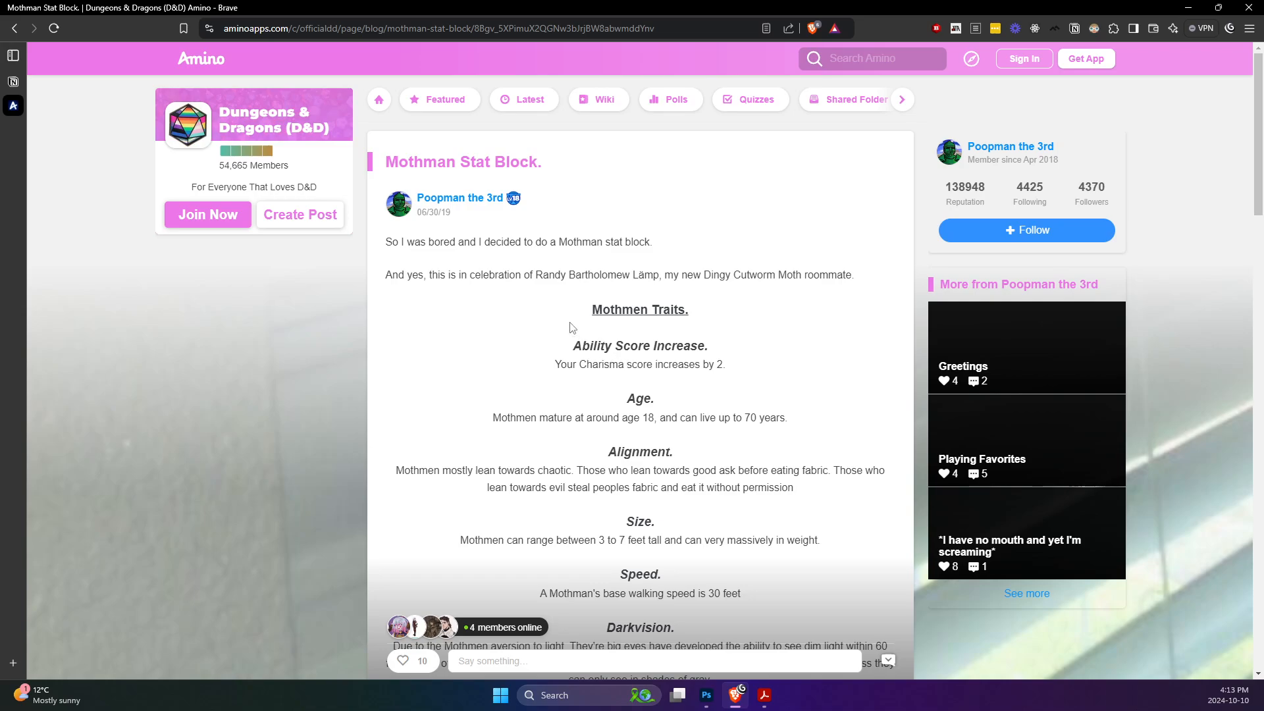
scroll(564, 318, "down", 1)
scroll(565, 319, "down", 5)
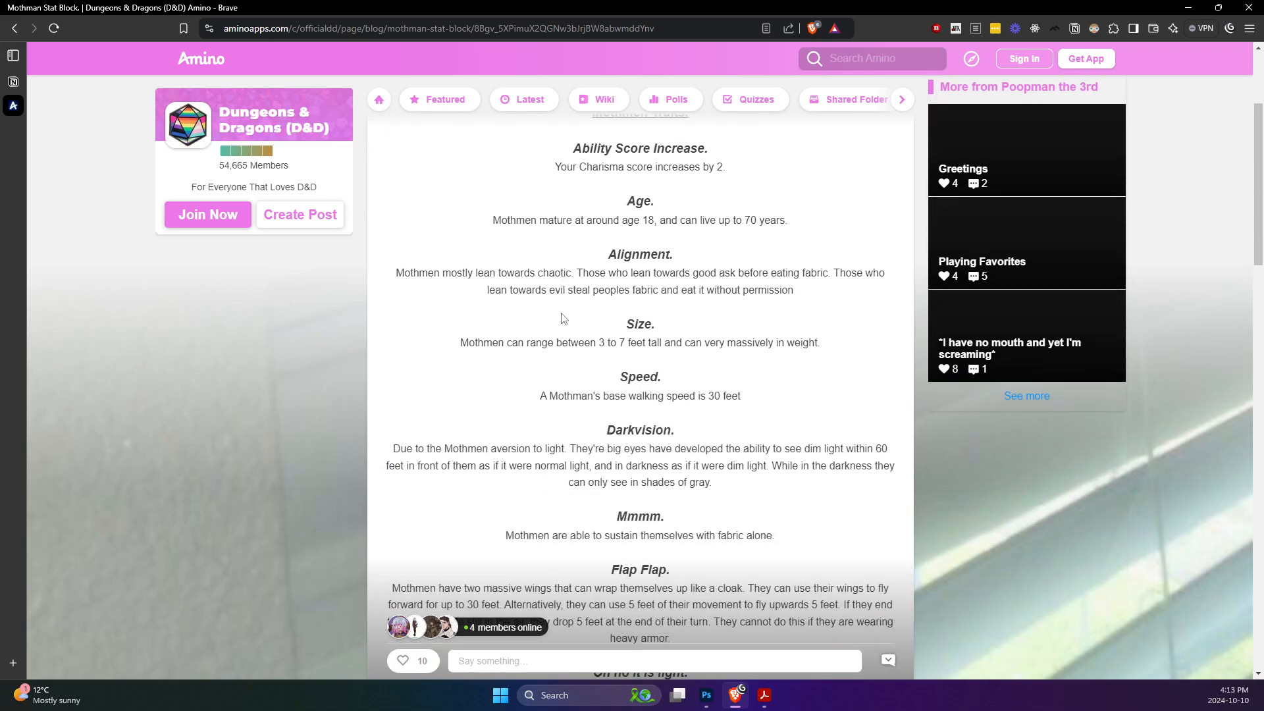
scroll(562, 319, "down", 10)
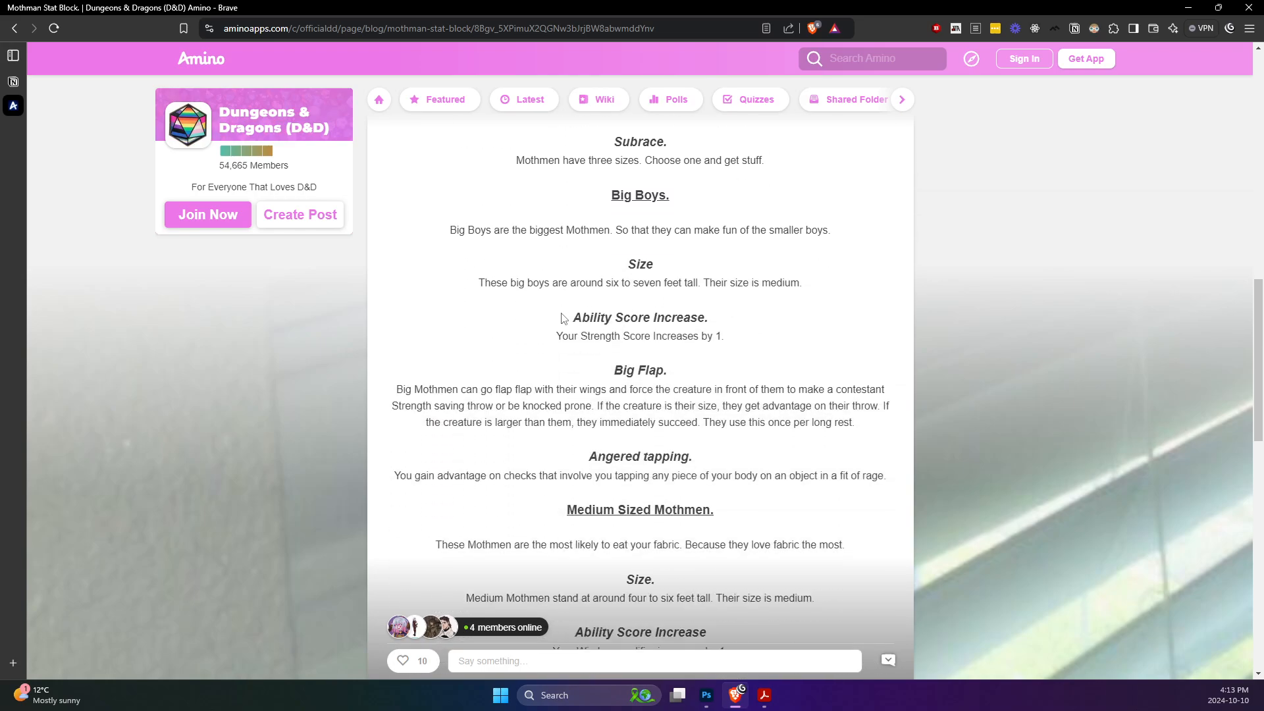
- Leave the web results, switch to the Monster Manual PDF in Acrobat, and look back through the Men entries to Bandit
mouse_move(13, 106)
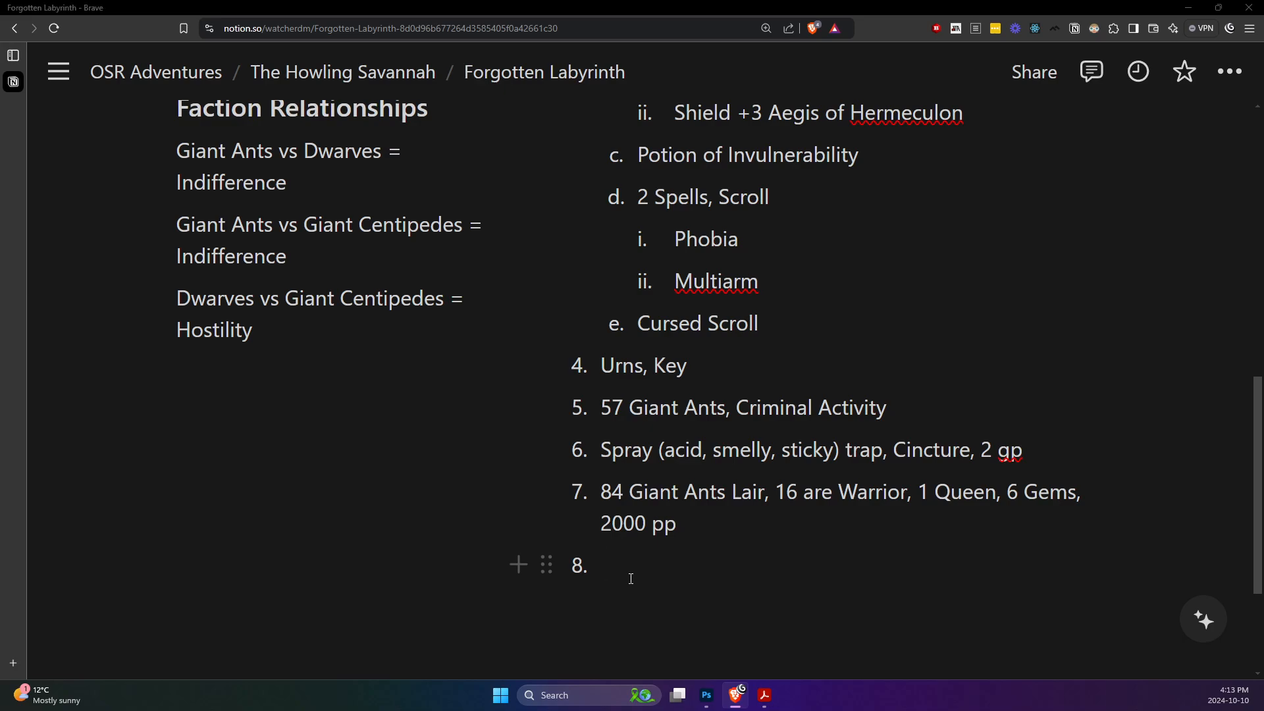
key("alt+Tab")
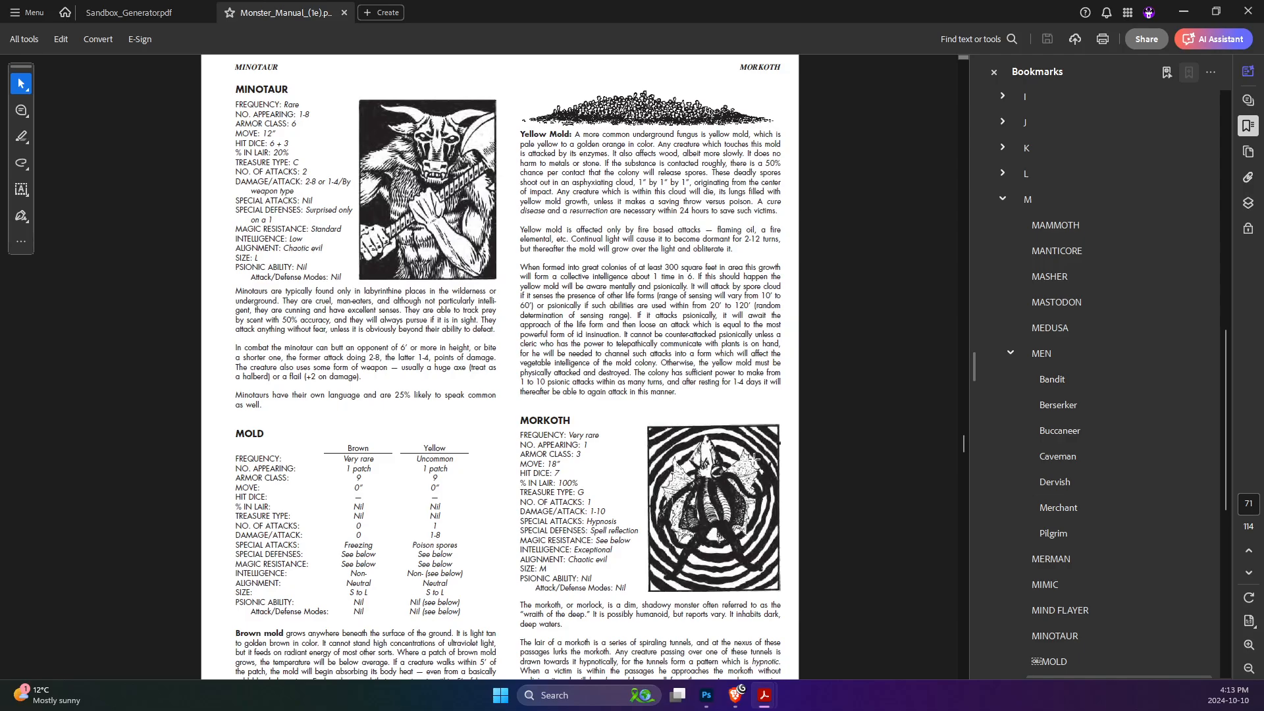
scroll(744, 466, "up", 5)
scroll(741, 466, "up", 10)
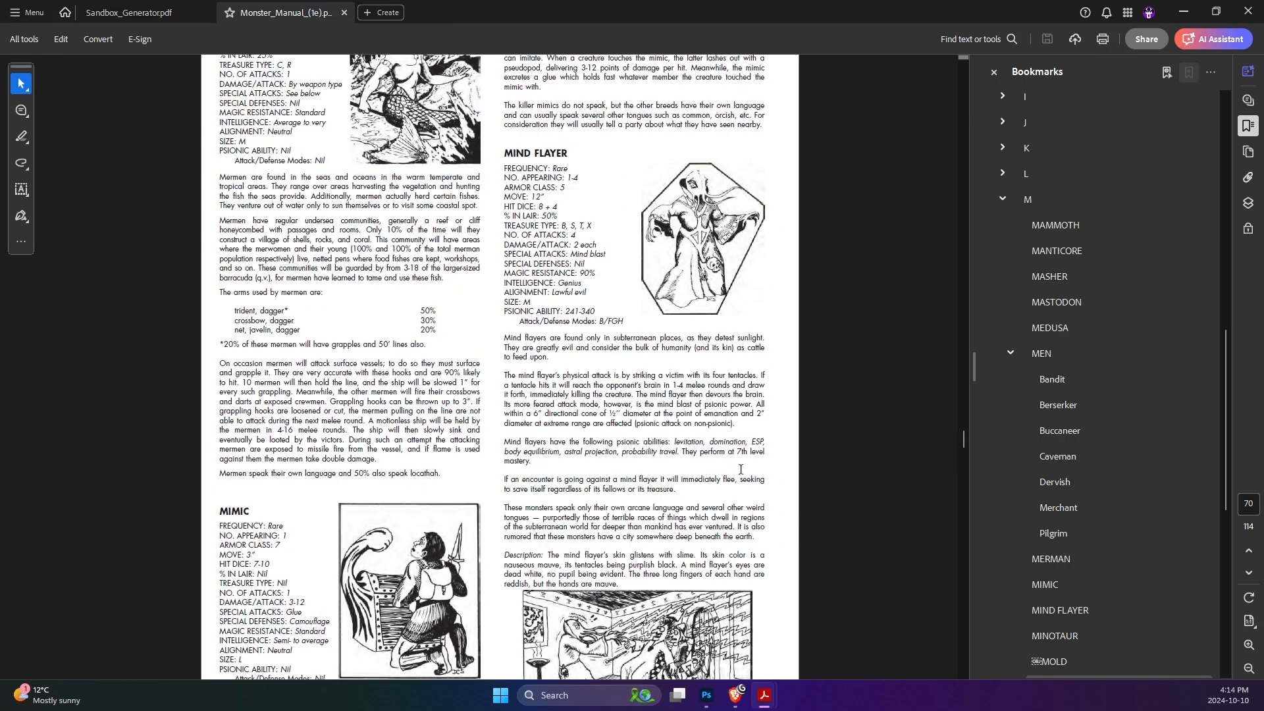
scroll(741, 466, "up", 15)
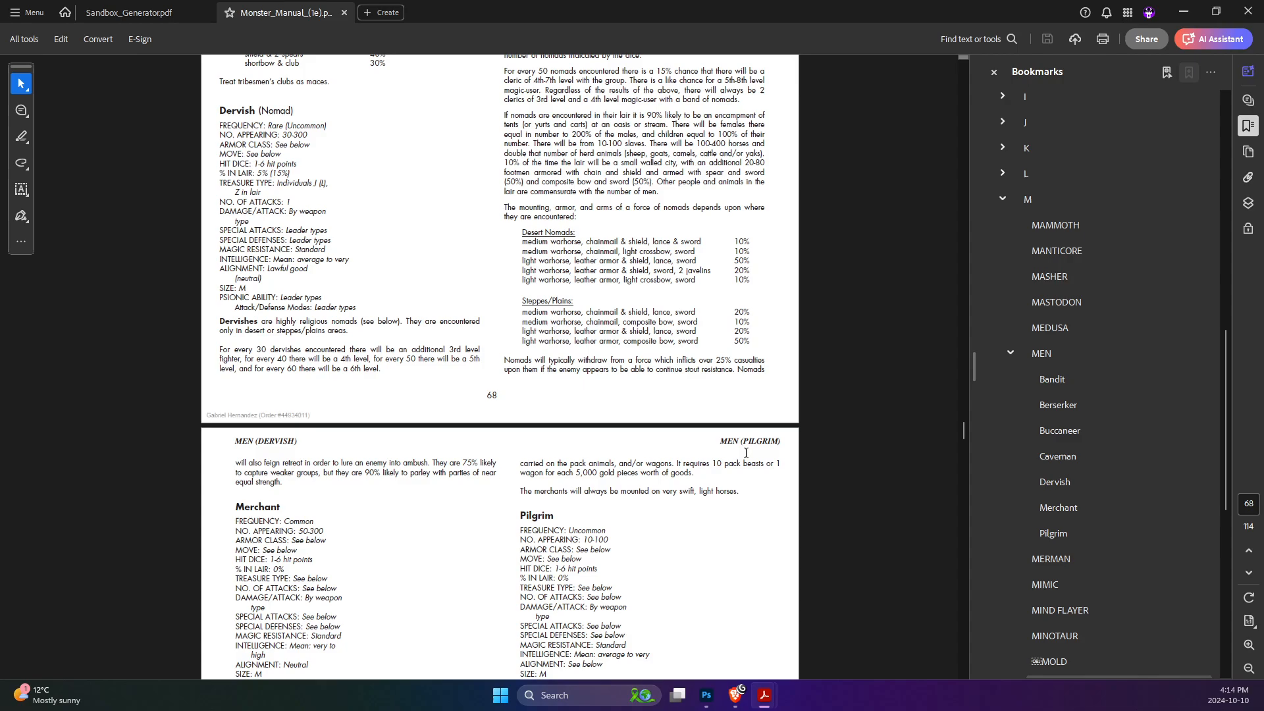
scroll(746, 452, "up", 10)
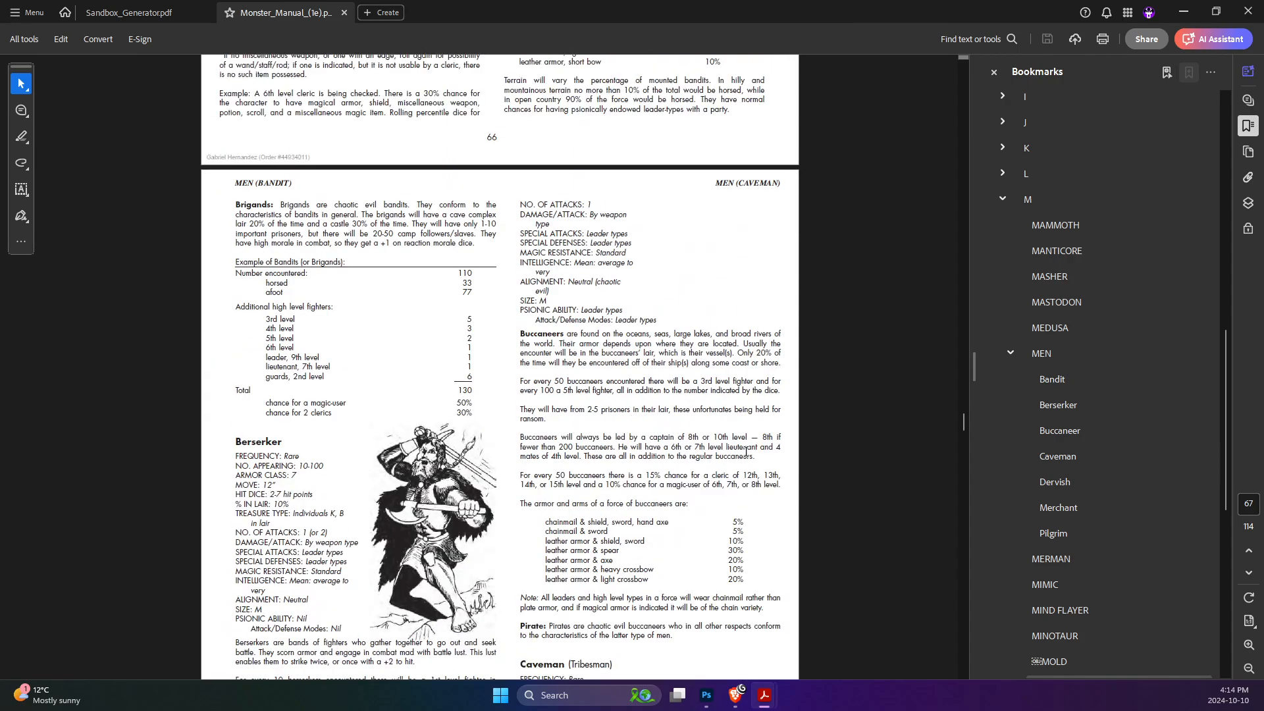
scroll(746, 452, "up", 2)
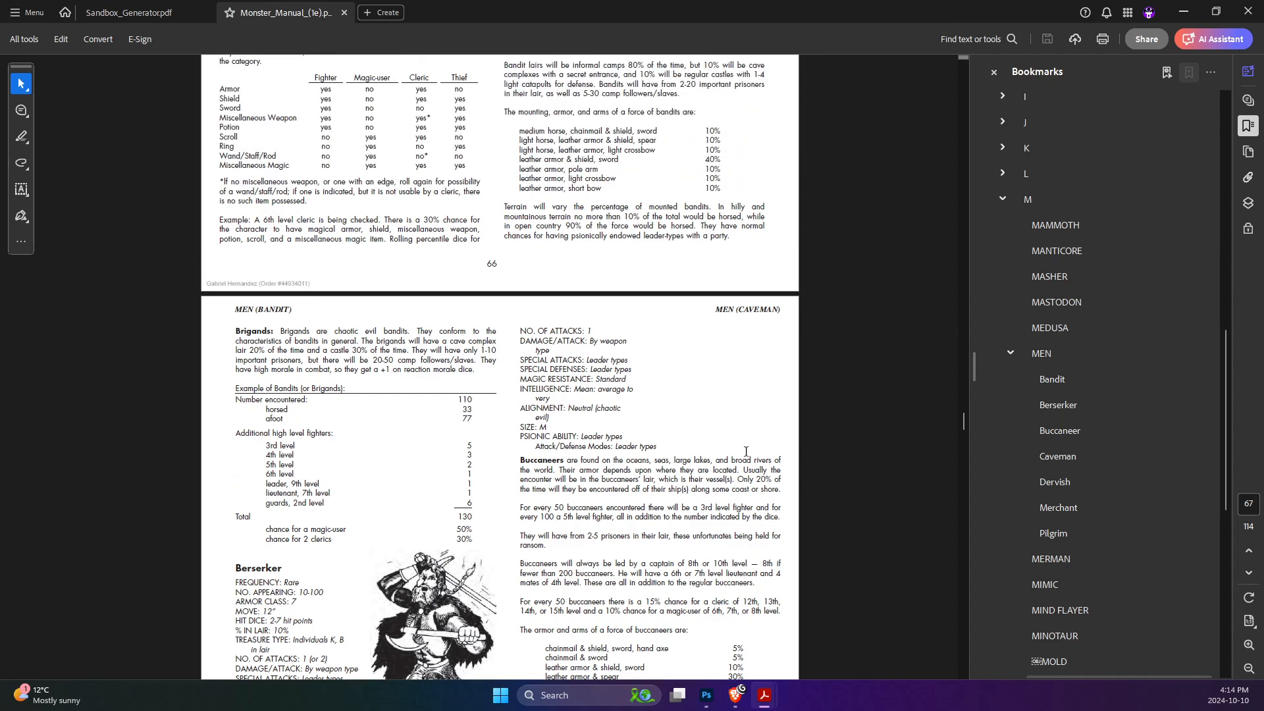
scroll(746, 452, "up", 1)
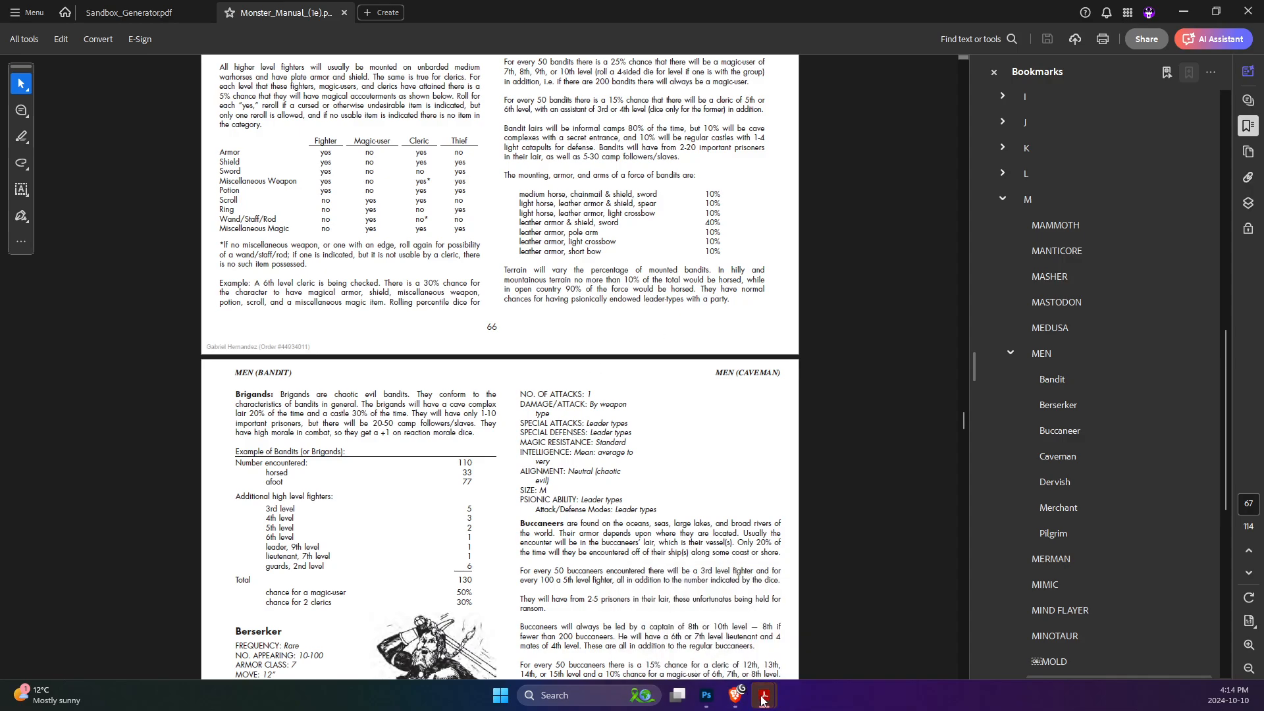
- Switch to Sandbox_Generator.pdf and consult the dungeon Levels pages with the faction and wandering monster tables
mouse_move(763, 695)
left_click(717, 634)
scroll(529, 423, "up", 20)
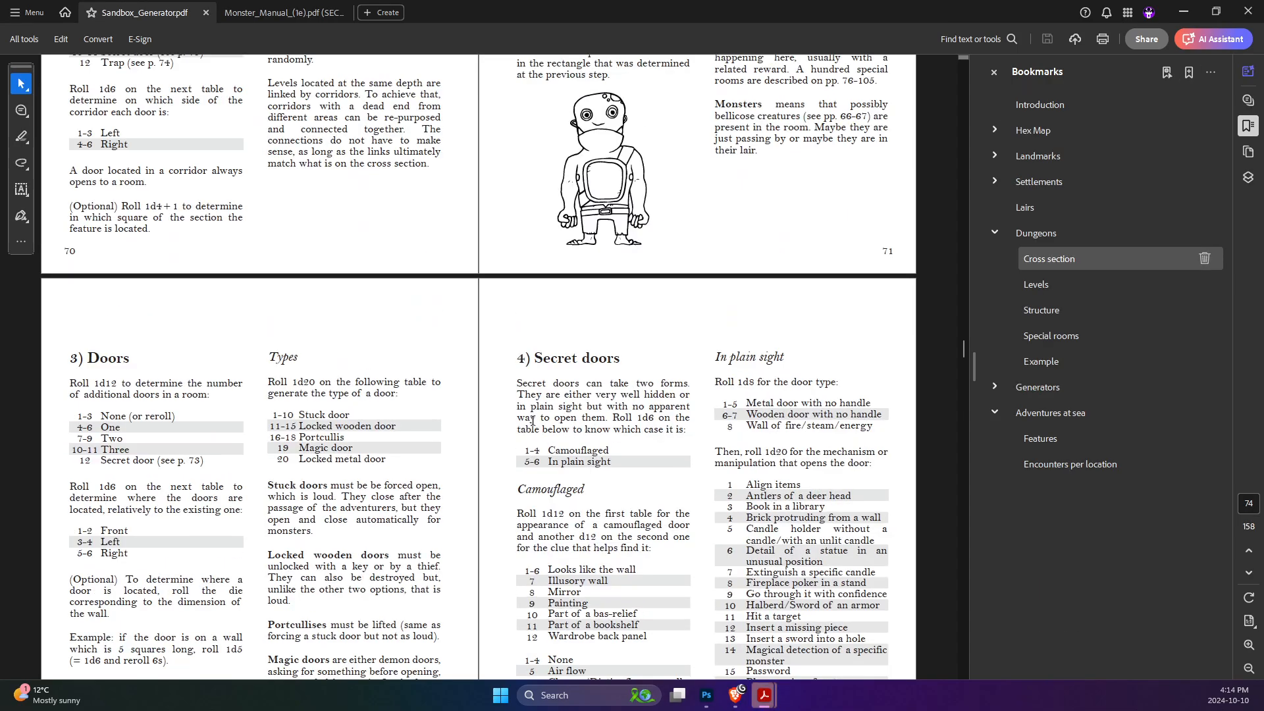
scroll(534, 441, "up", 15)
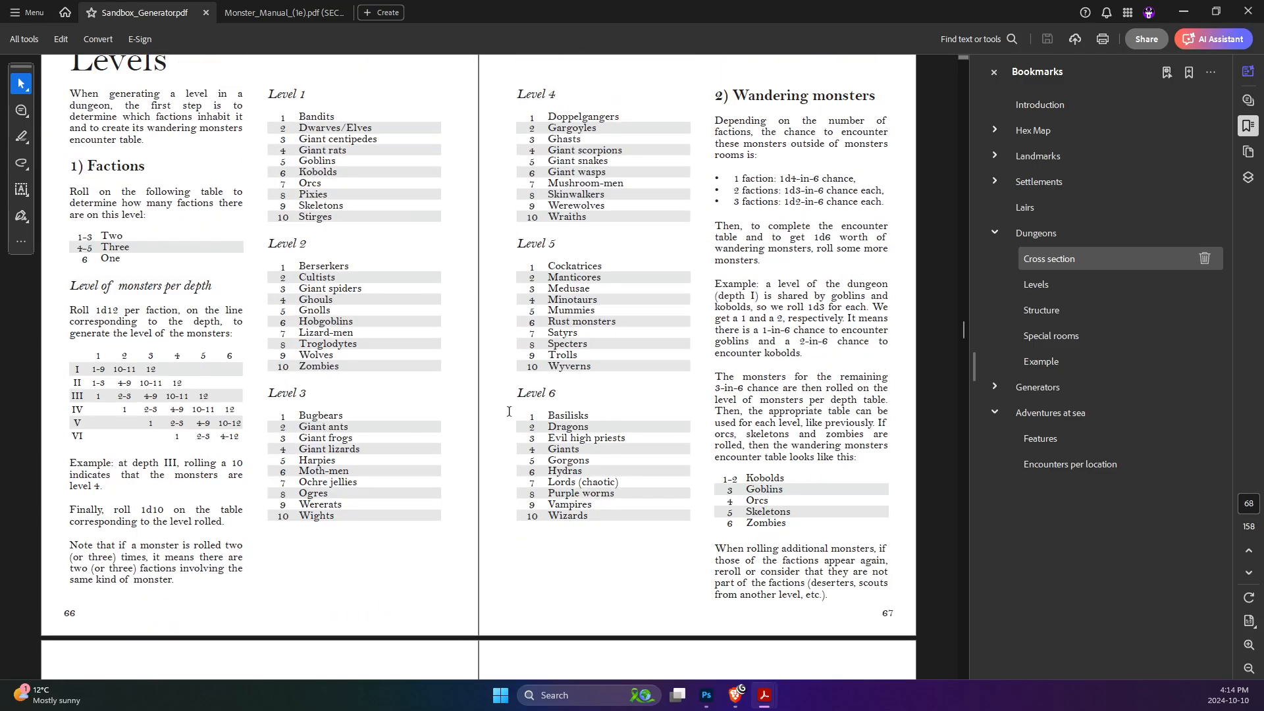
scroll(527, 428, "down", 3)
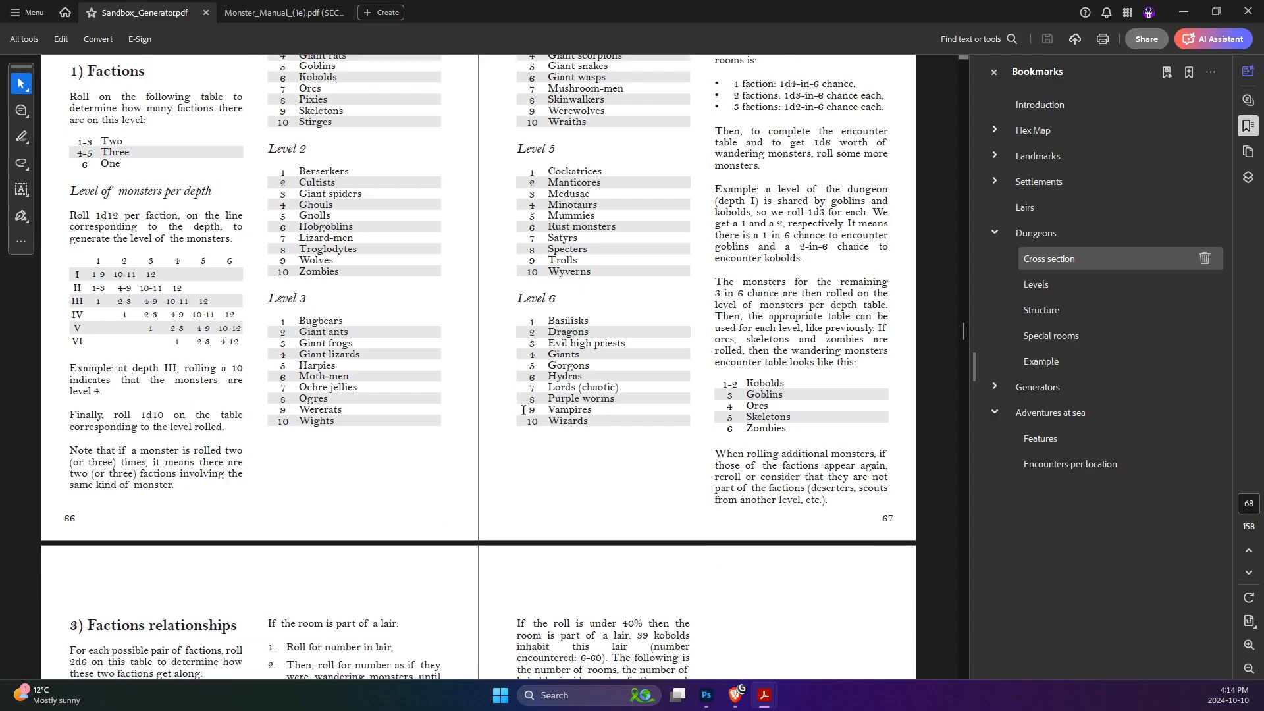
scroll(541, 444, "up", 2)
- Switch to the Forgotten Labyrinth page in Notion, enter "2 Moth-men, Instrument" as room key 8, and start item 9
left_click(736, 694)
type("2 M")
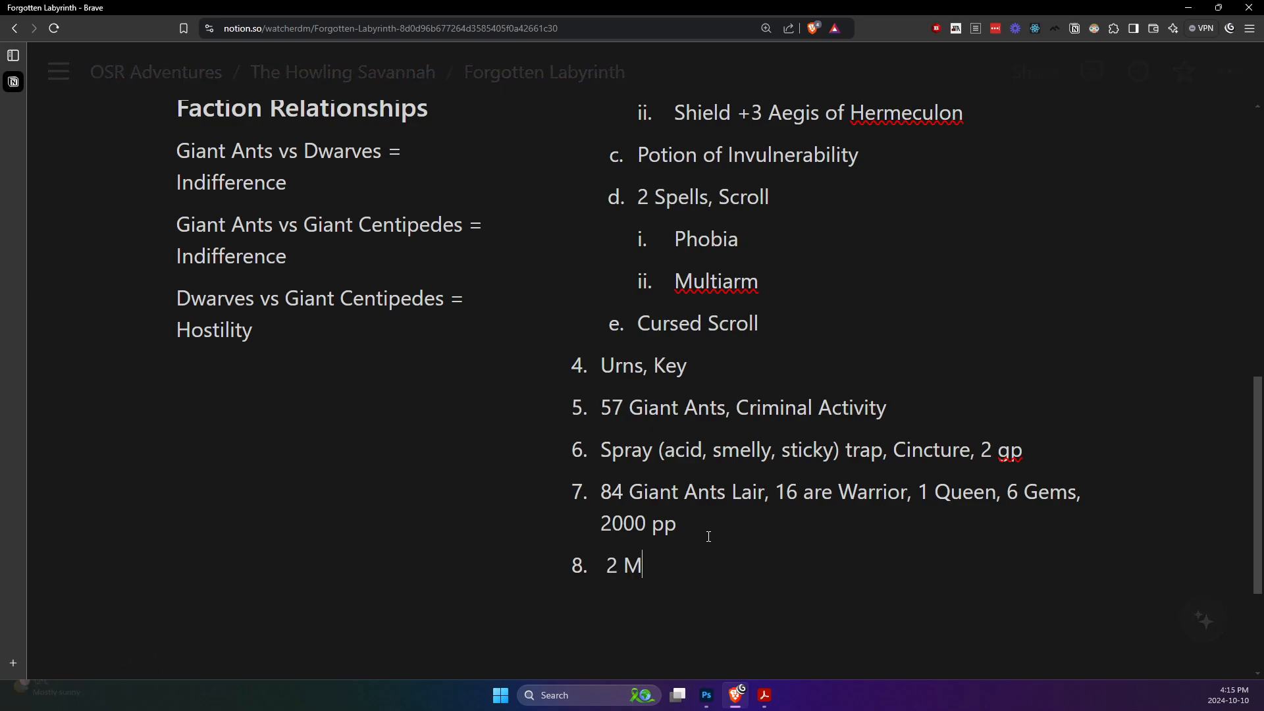
type("onth-")
key("BackSpace")
key("BackSpace")
key("BackSpace")
key("BackSpace")
type("th")
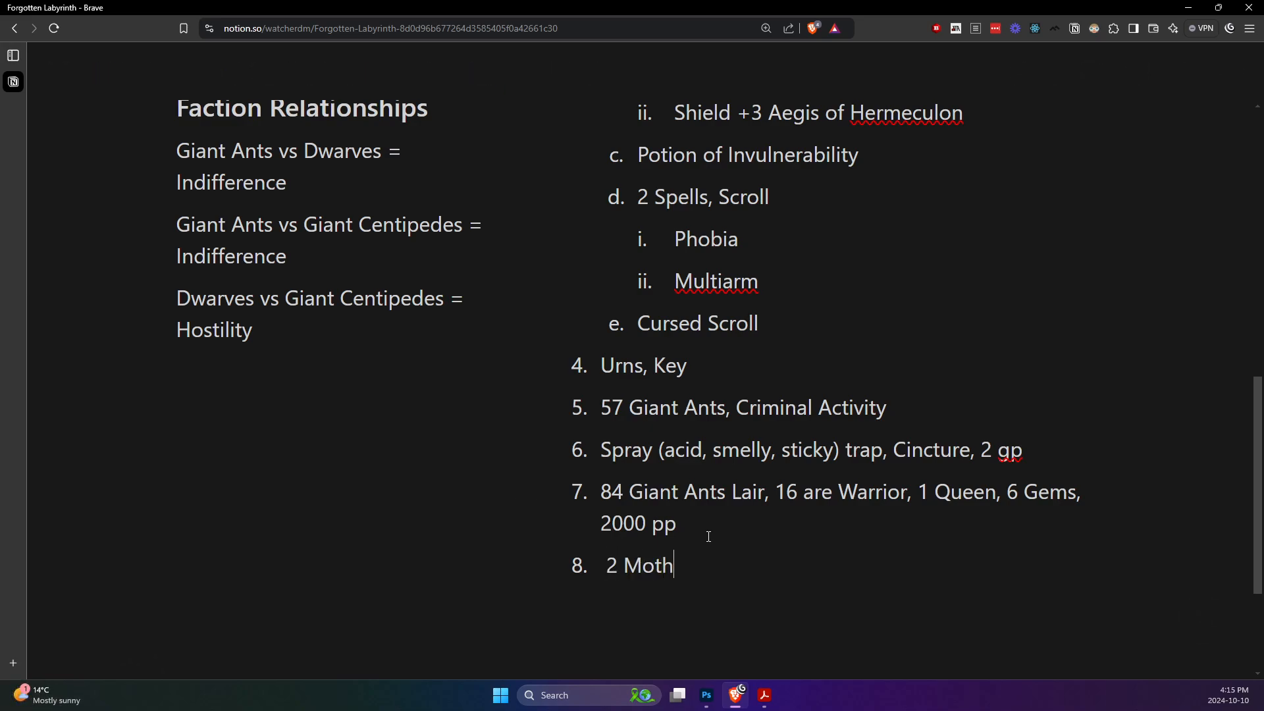
type("-men,")
type("Instrument")
key("Return")
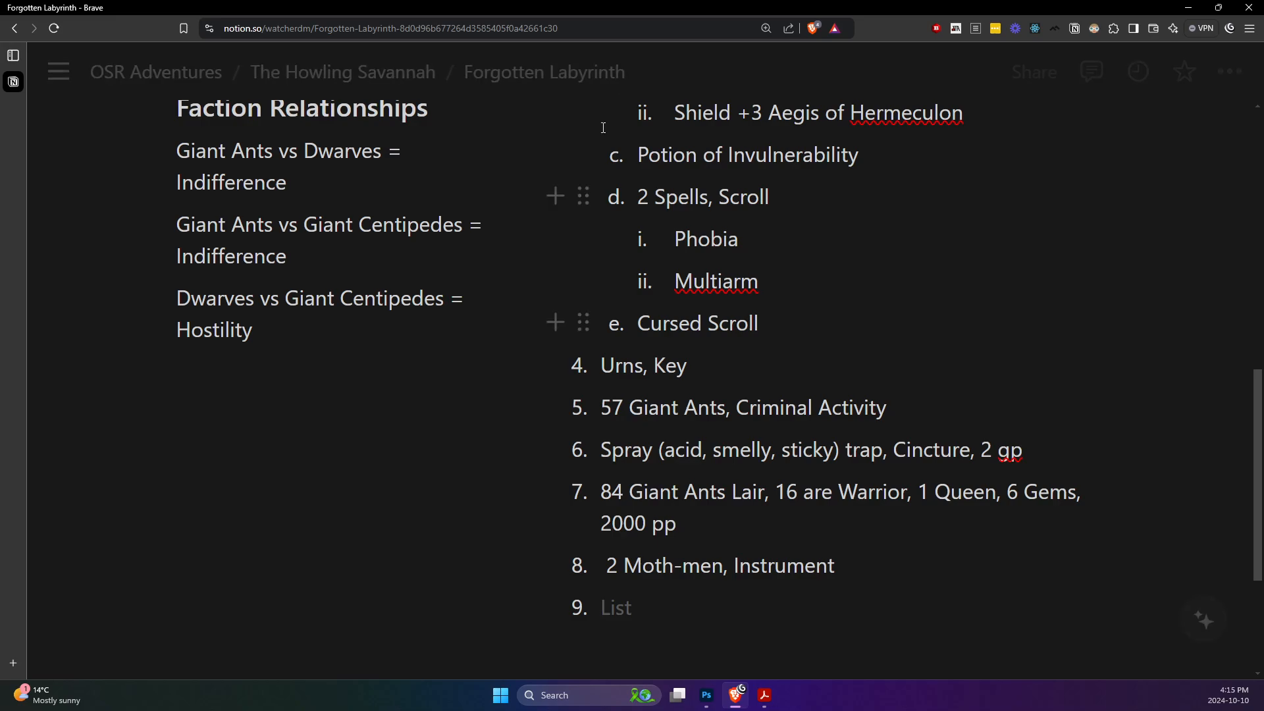
- Review the Room Keys list, the encounter table and the faction relationships, ending at the empty item 9
scroll(626, 263, "up", 6)
scroll(631, 264, "down", 1)
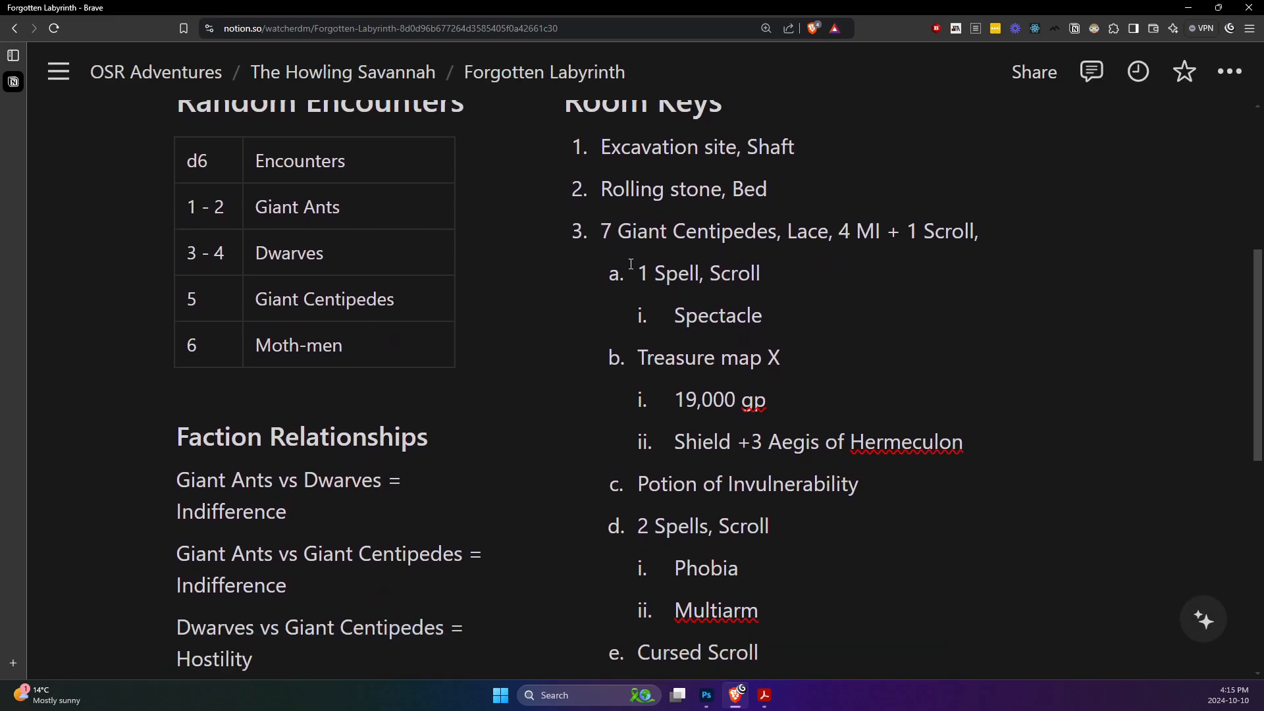
scroll(632, 266, "down", 2)
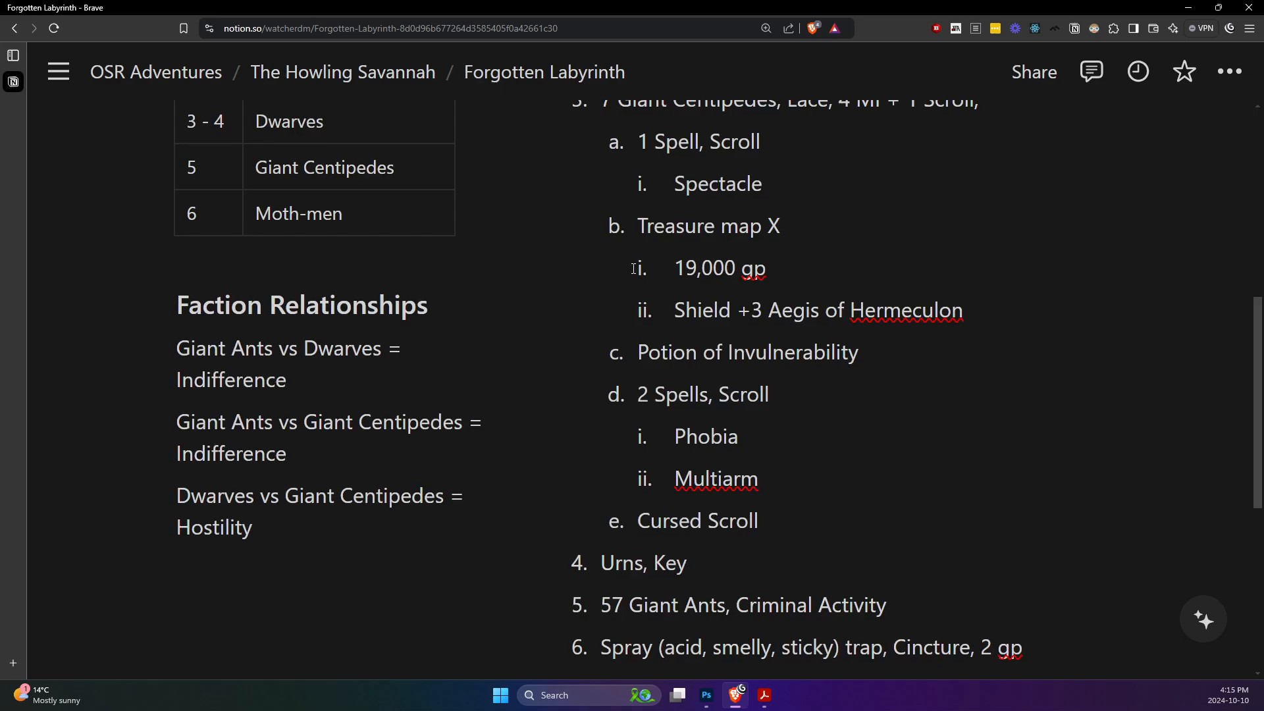
scroll(633, 268, "up", 3)
scroll(634, 270, "down", 5)
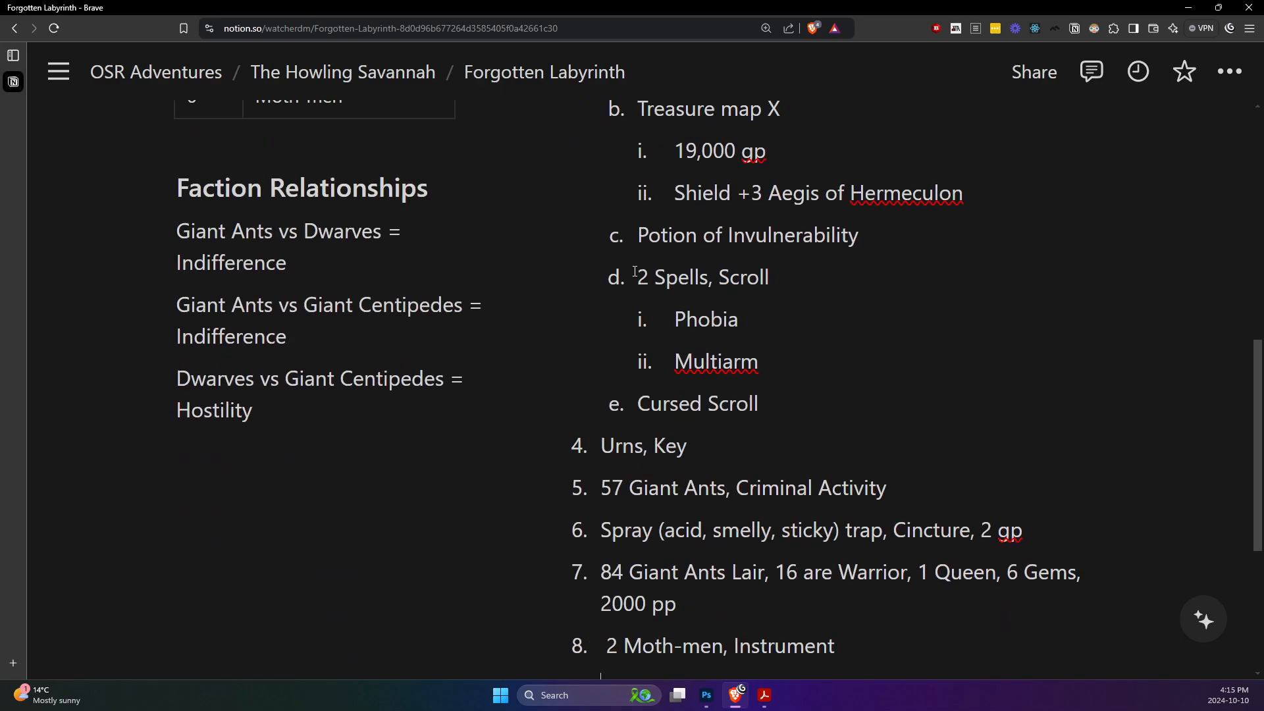
scroll(680, 318, "up", 4)
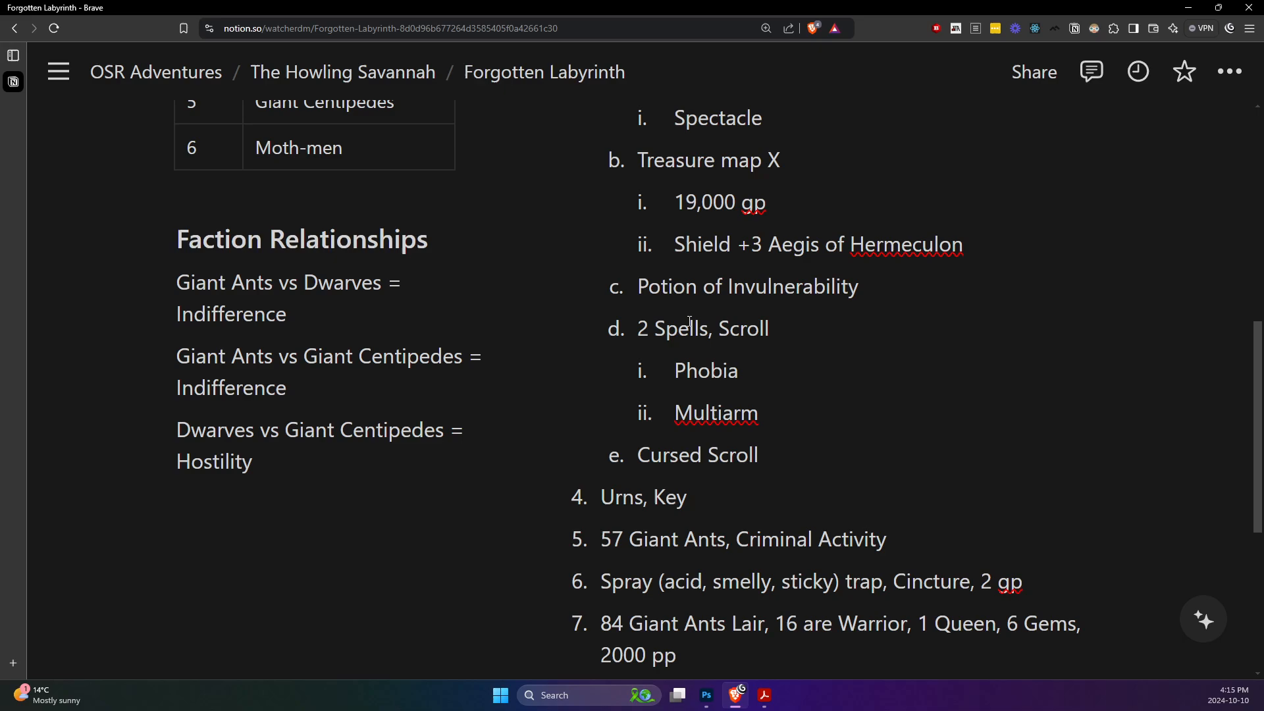
scroll(645, 522, "up", 2)
scroll(644, 522, "down", 1)
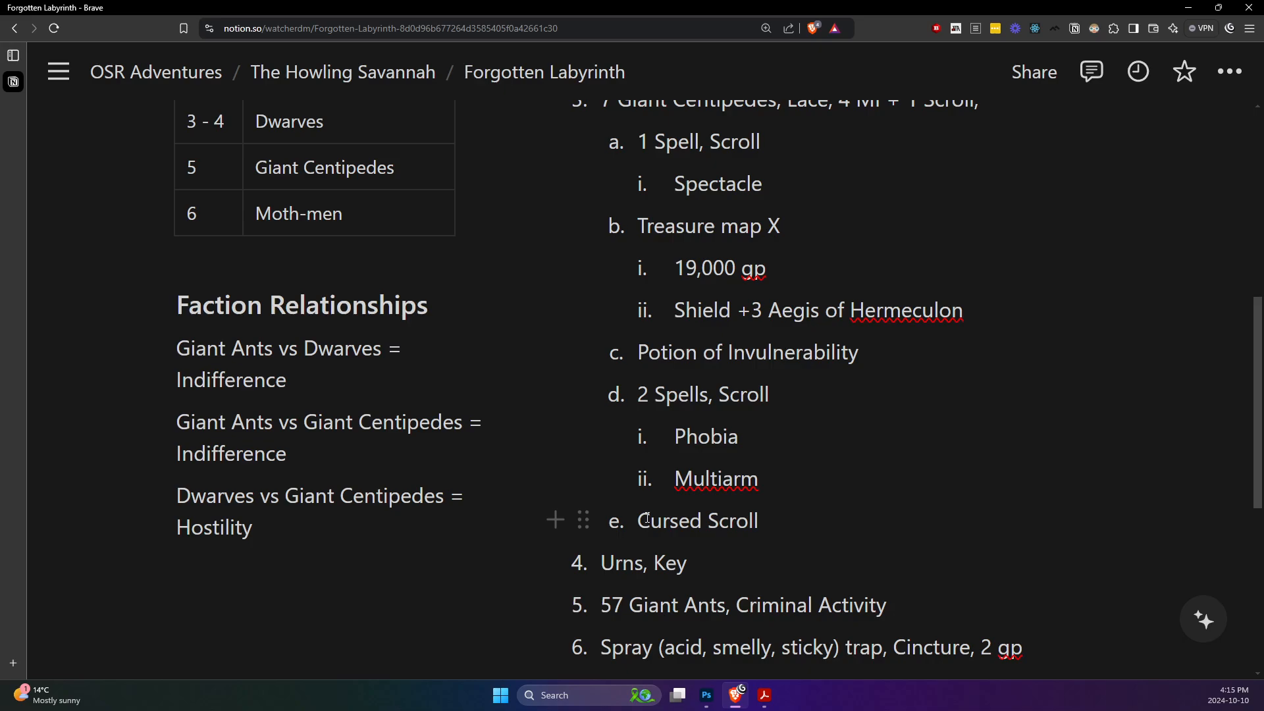
scroll(652, 517, "down", 6)
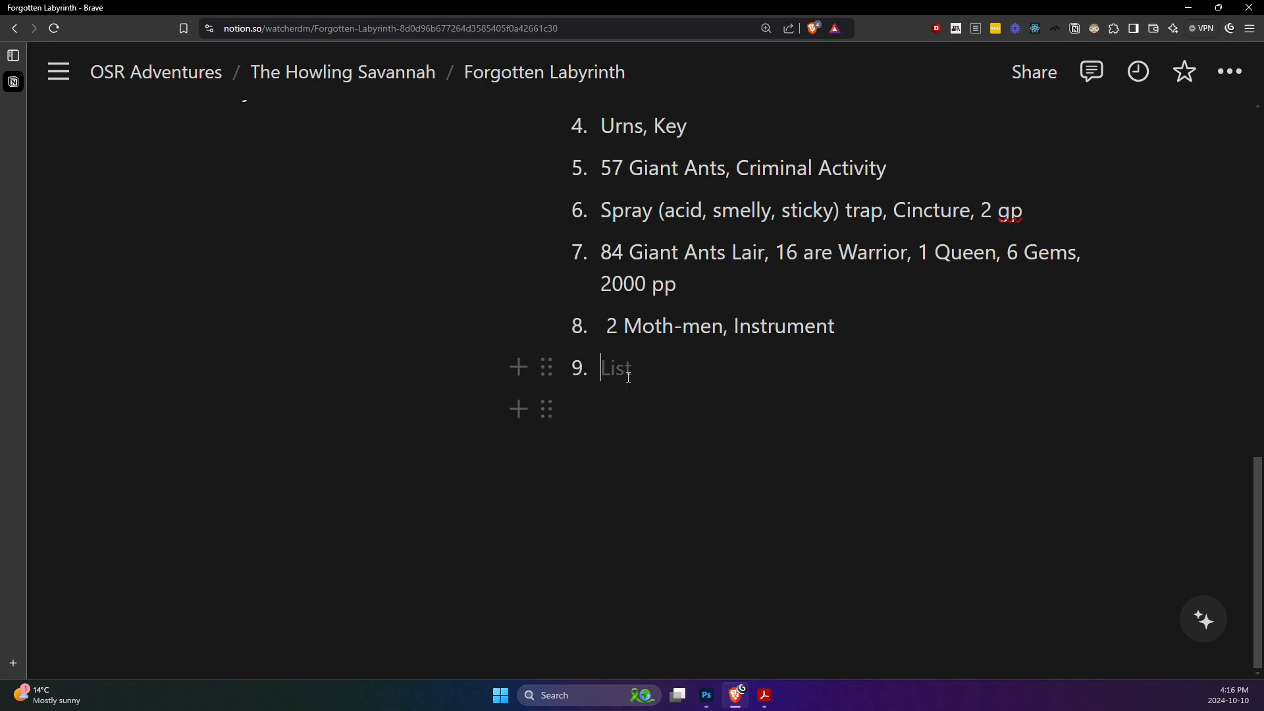
- Switch to Monster_Manual_(1e).pdf in Acrobat and look up the Dwarf entry through the bookmarks under D
left_click(764, 695)
left_click(820, 632)
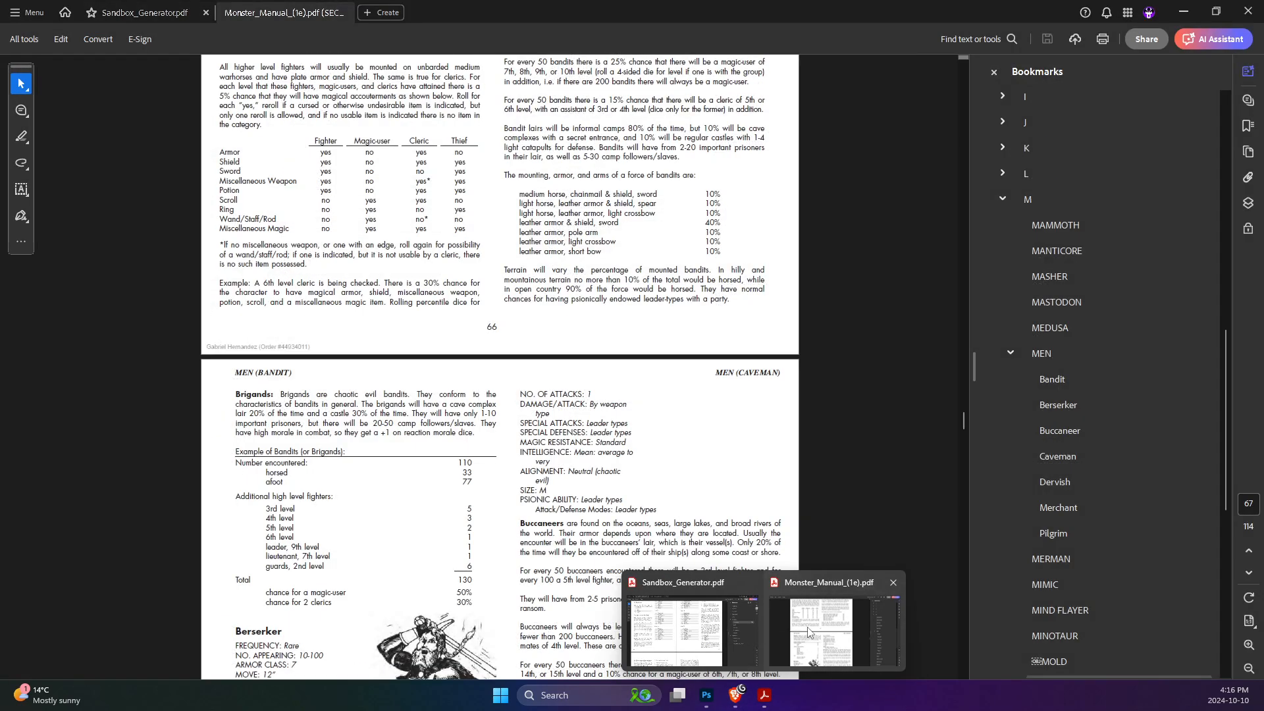
scroll(1103, 300, "up", 15)
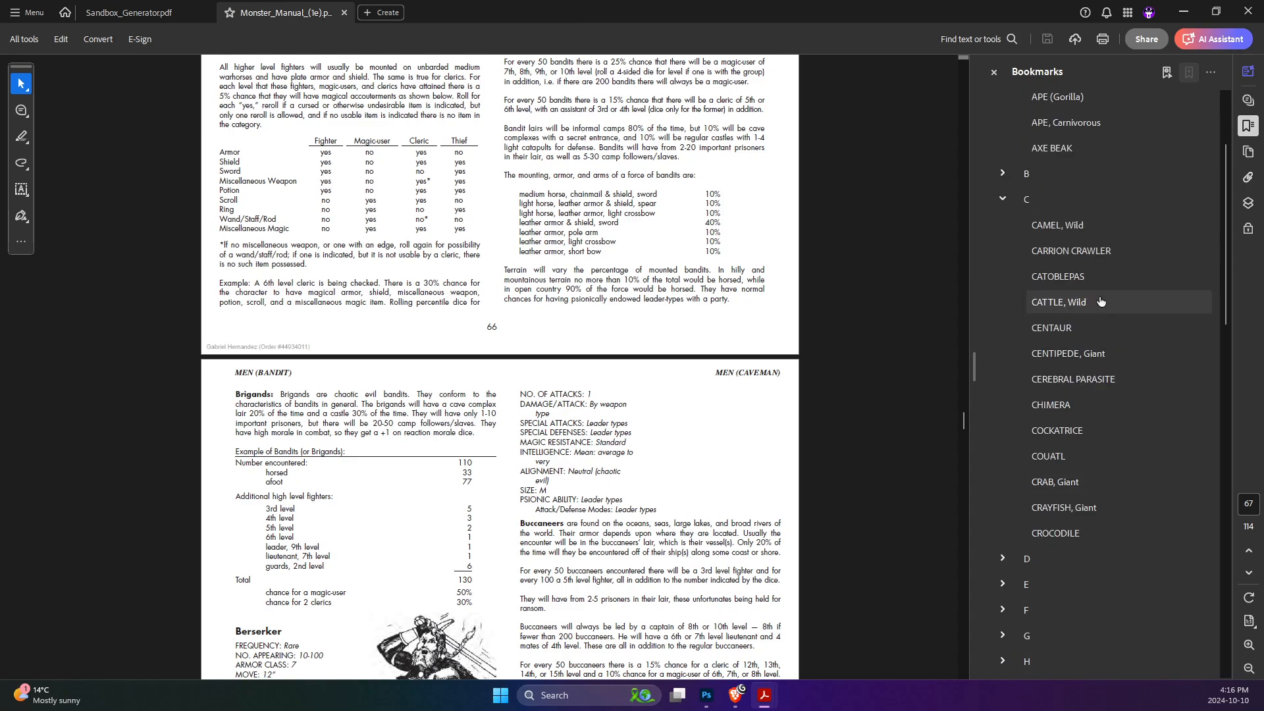
scroll(1100, 299, "down", 3)
scroll(1100, 301, "down", 3)
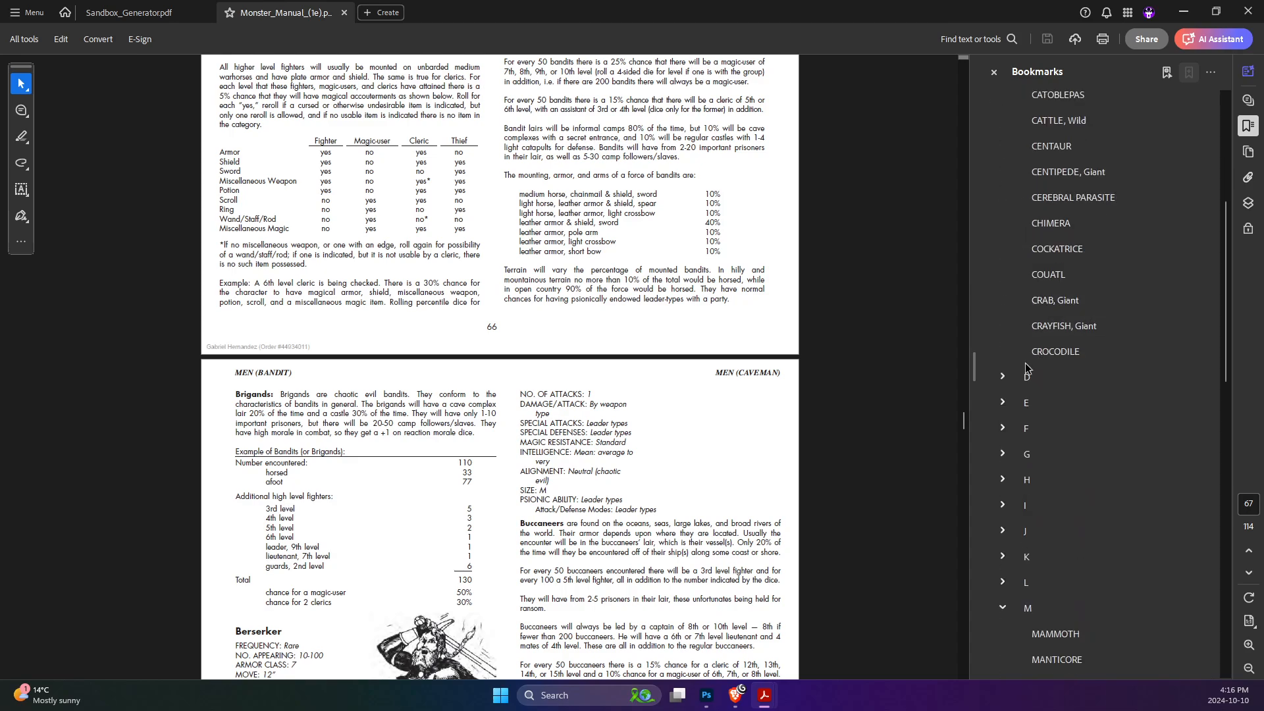
left_click(1002, 377)
scroll(1044, 533, "down", 2)
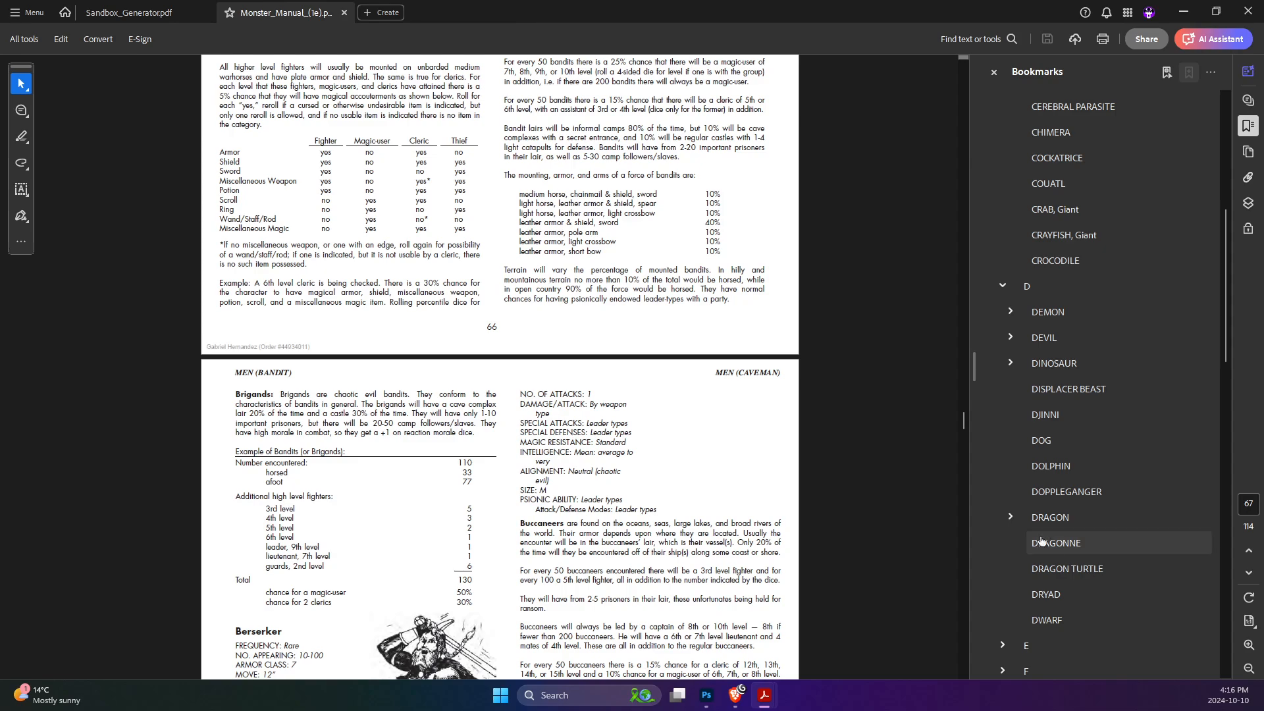
scroll(1043, 536, "down", 1)
left_click(1047, 574)
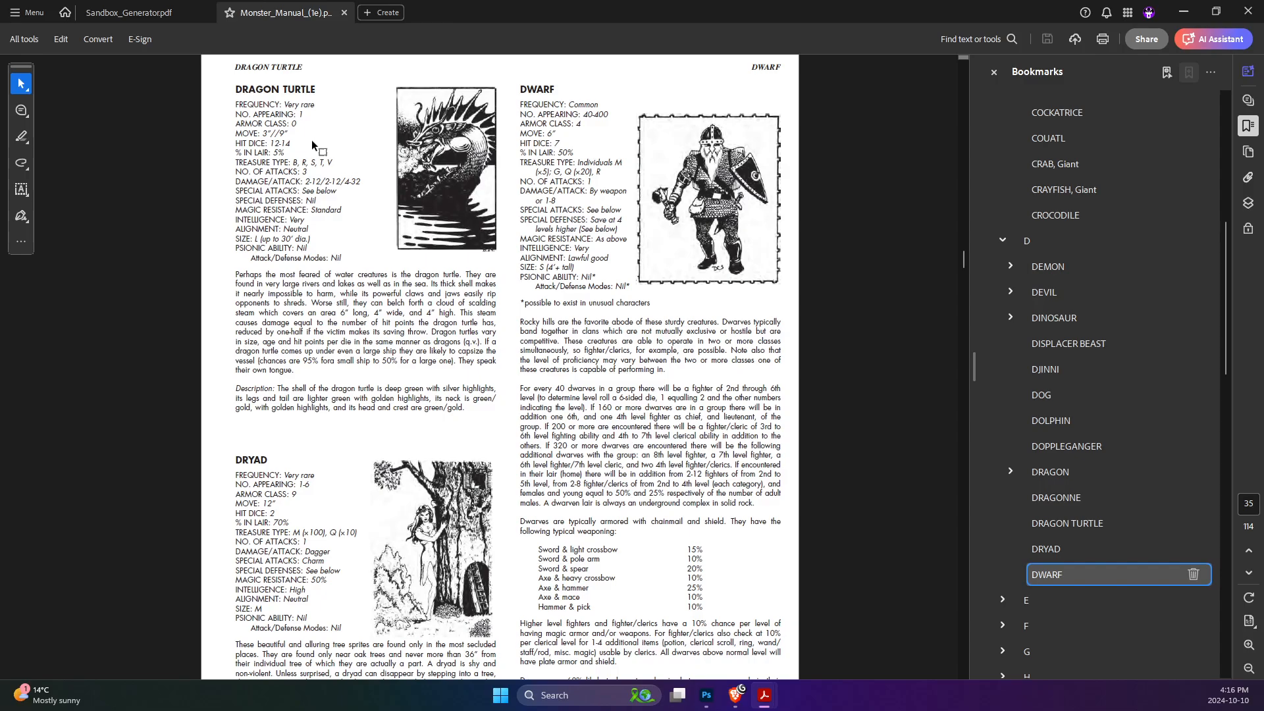
- Return to the Forgotten Labyrinth page in Notion and enter "4 Dwarves, Tapestry" as room key 9
key("alt+Tab")
mouse_move(84, 161)
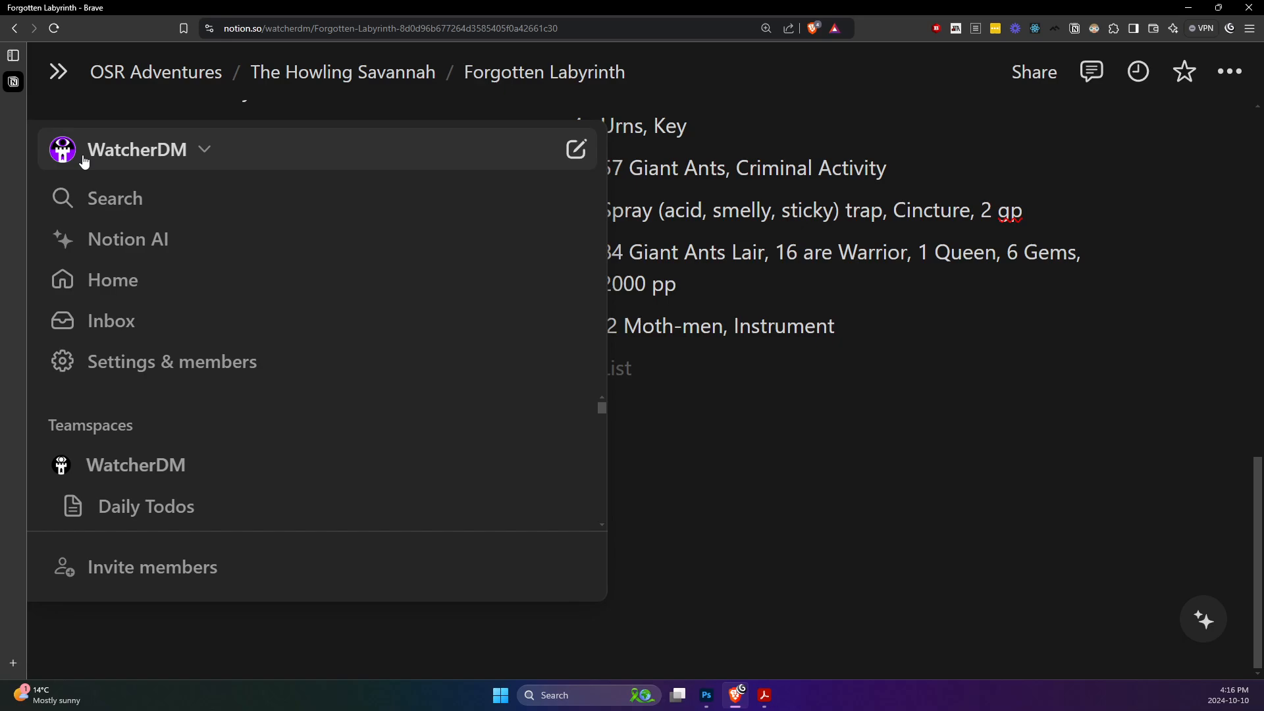
type("4")
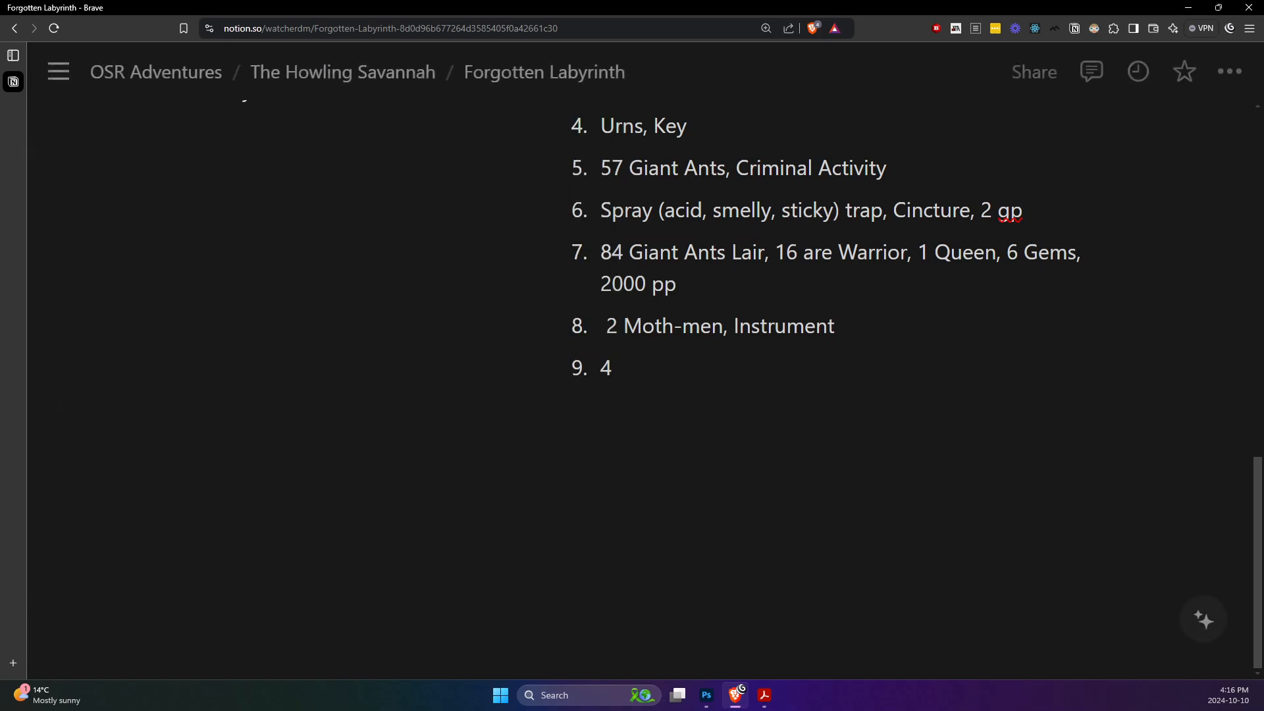
type(" Dwa")
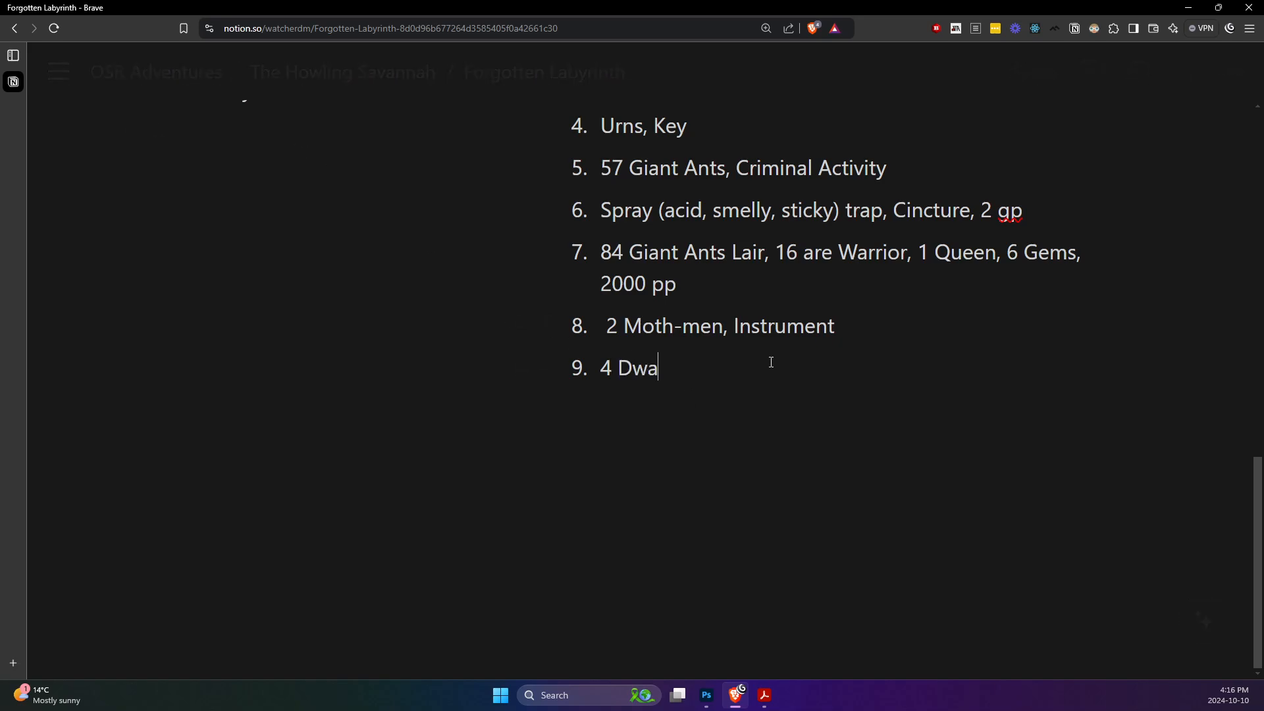
type("rves,")
type("Tae")
key("BackSpace")
type("pestry")
- Add the nested sub-items "3 Pieces of Jewelry" and "2,000 pp" under room key 9, and start item 10
key("Return")
key("Tab")
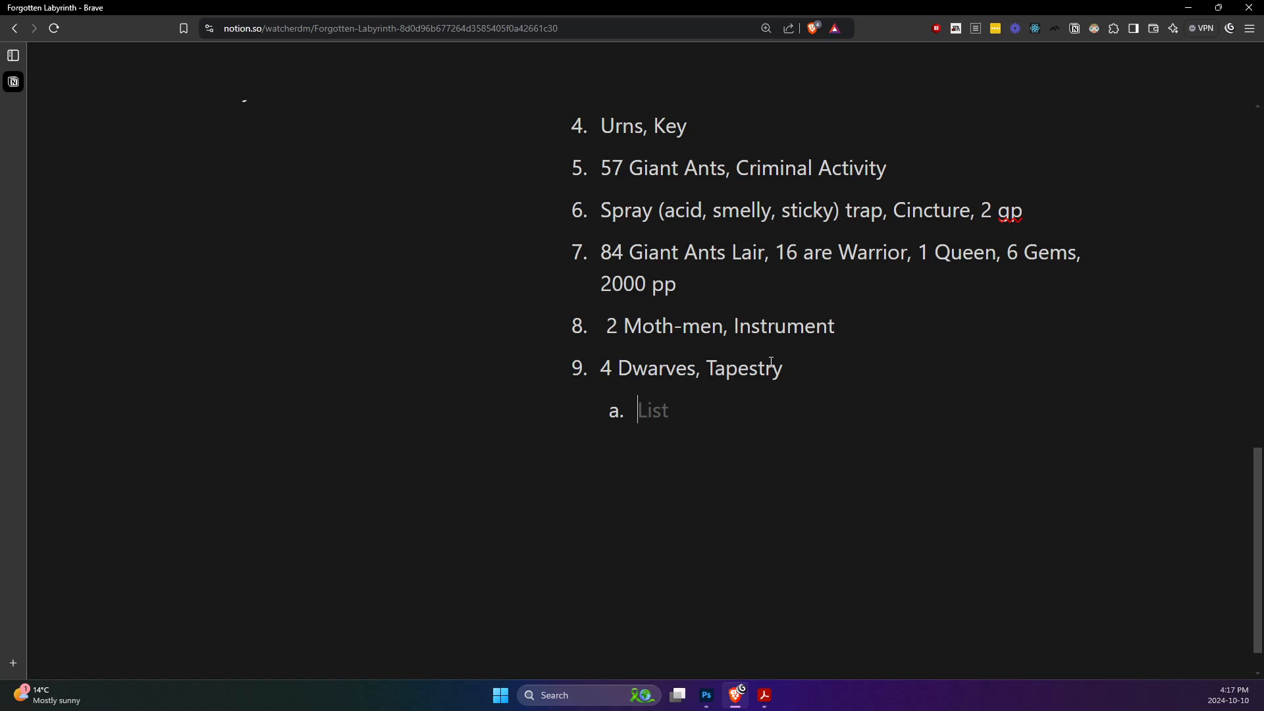
type("3 Pieces of ")
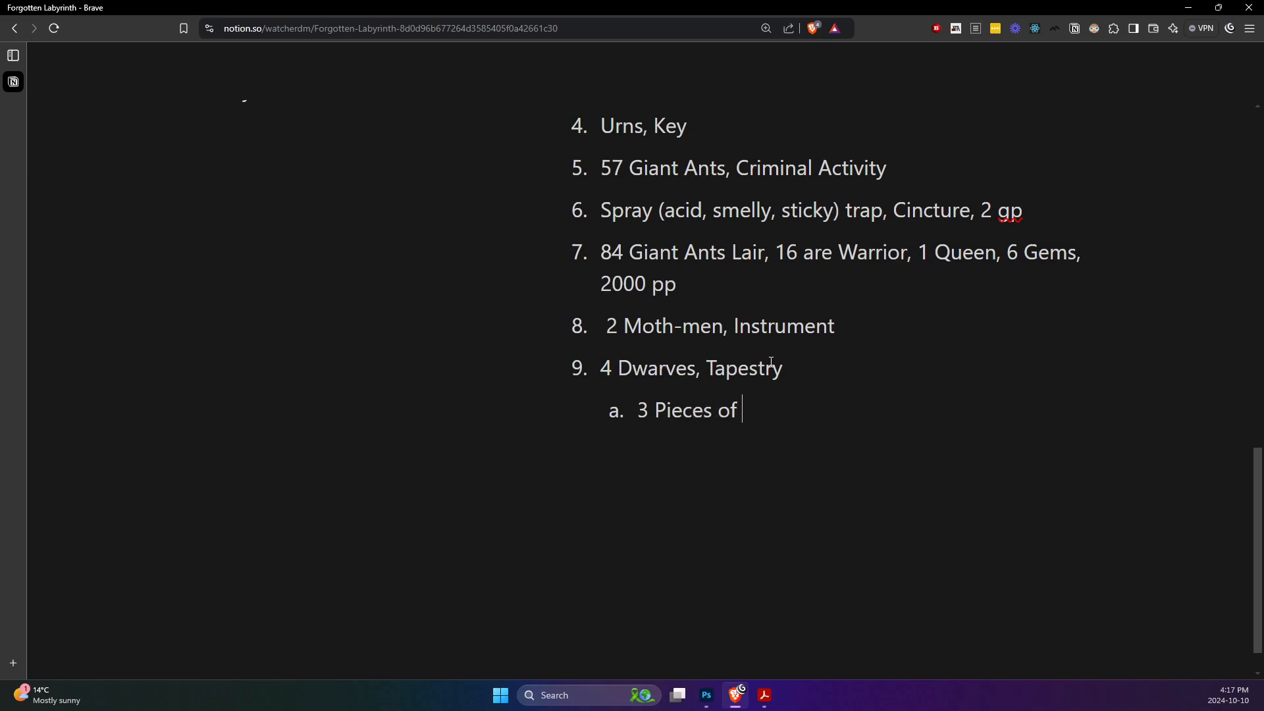
type("Jewelry")
key("BackSpace")
type("ry")
key("Return")
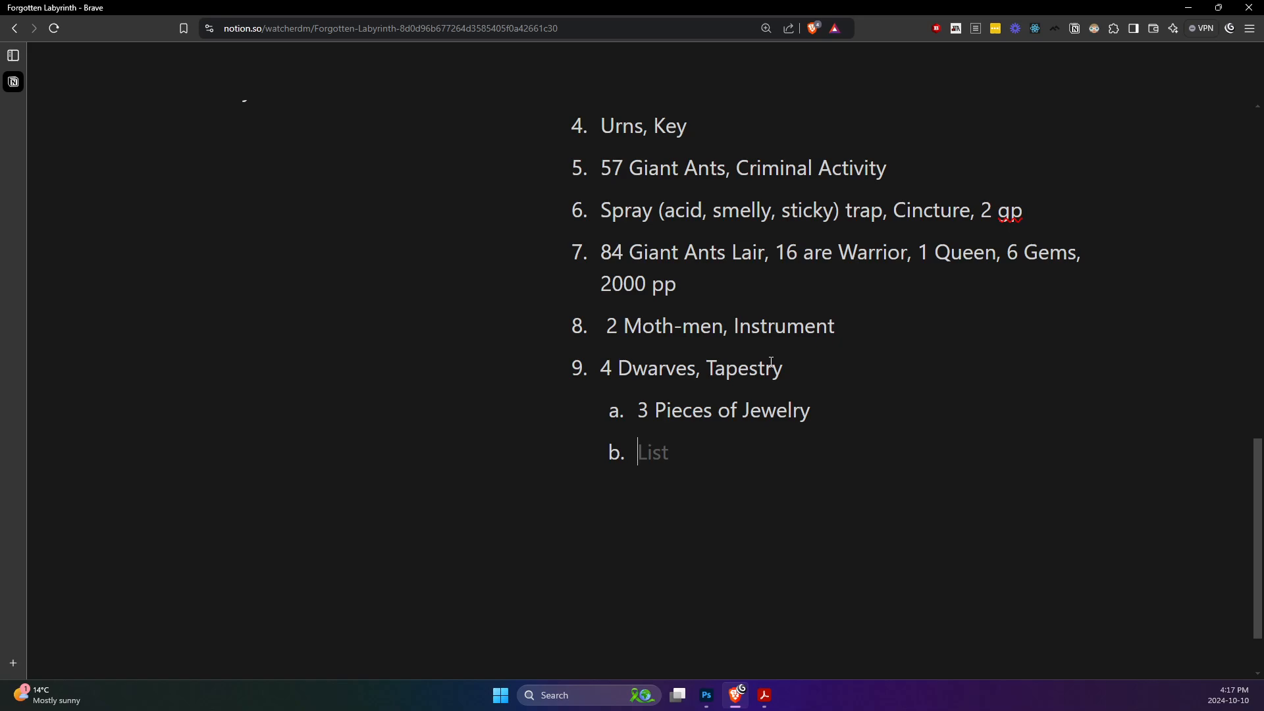
type("2,000 pp")
key("Return")
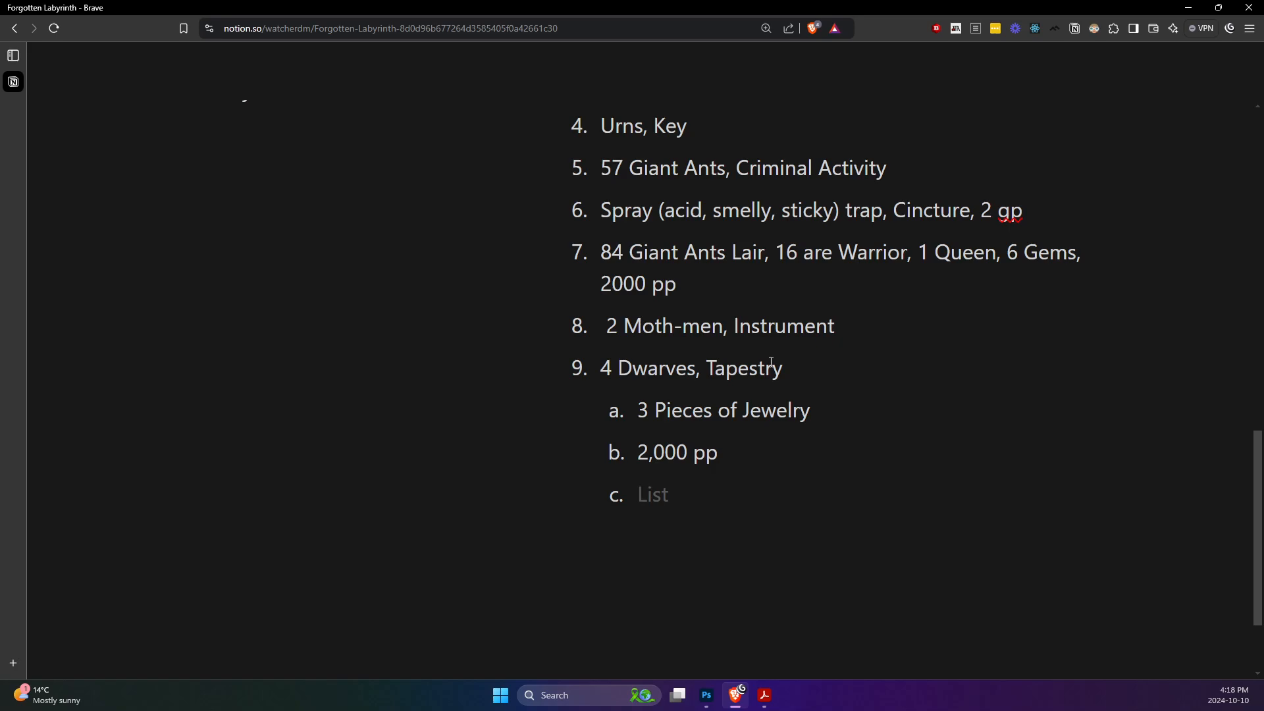
key("Return")
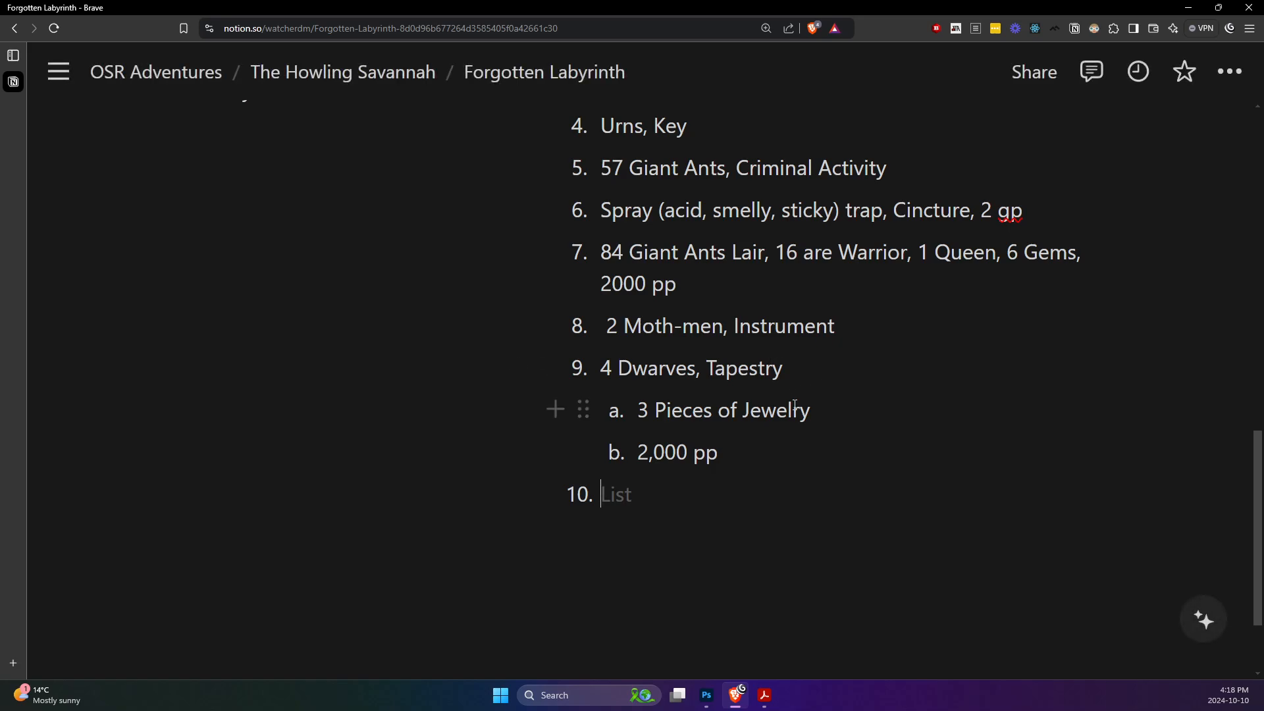
- Switch to Sandbox_Generator.pdf in Acrobat and copy "Cushions" from the Empty rooms table
left_click(764, 695)
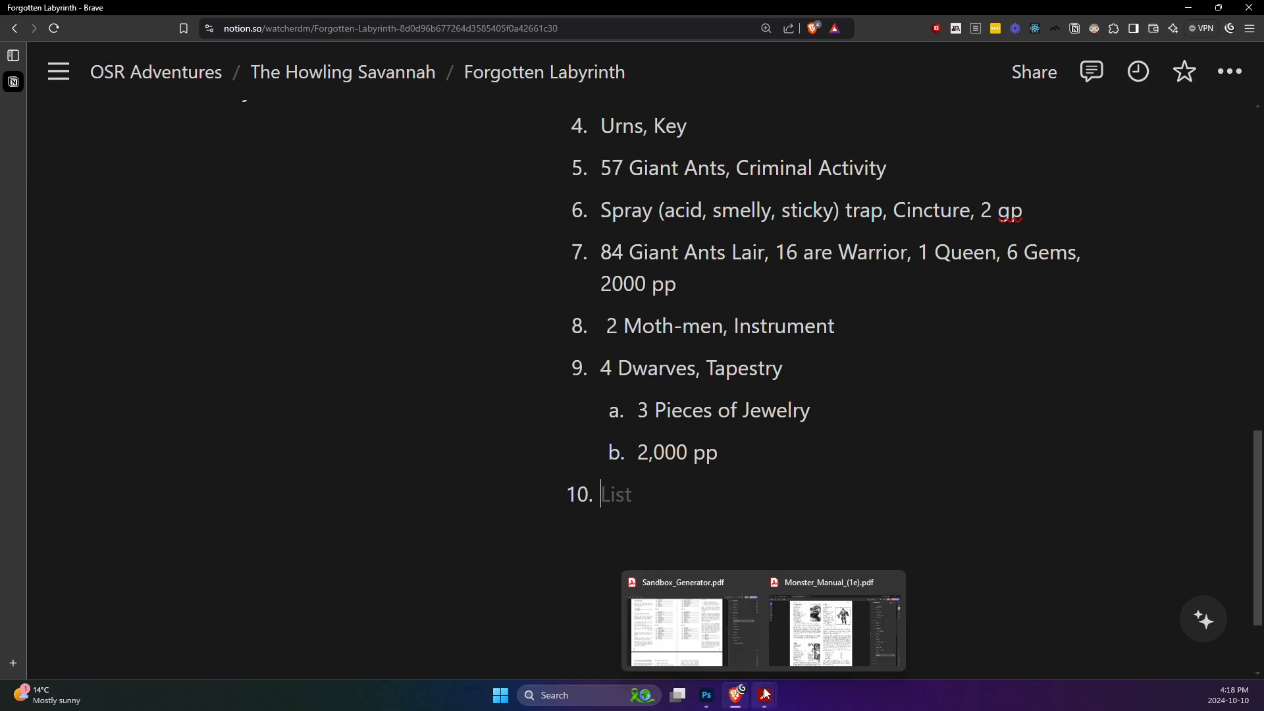
scroll(775, 395, "down", 15)
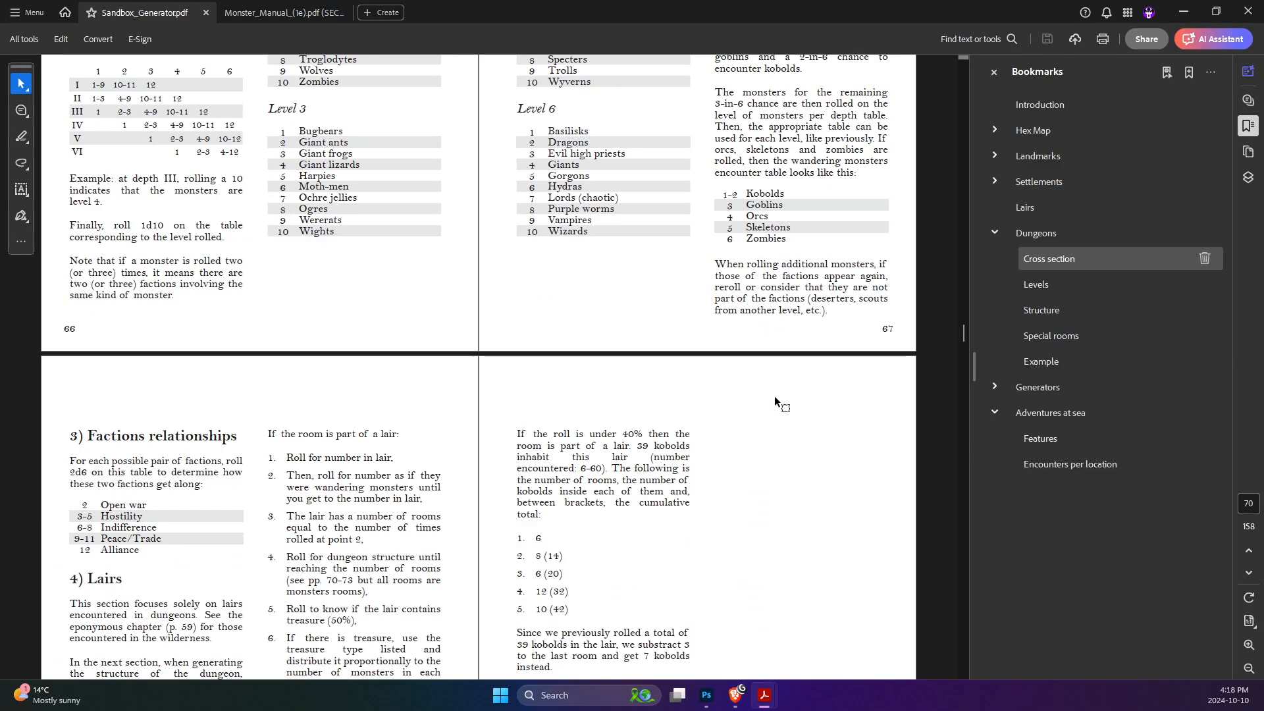
scroll(776, 396, "down", 20)
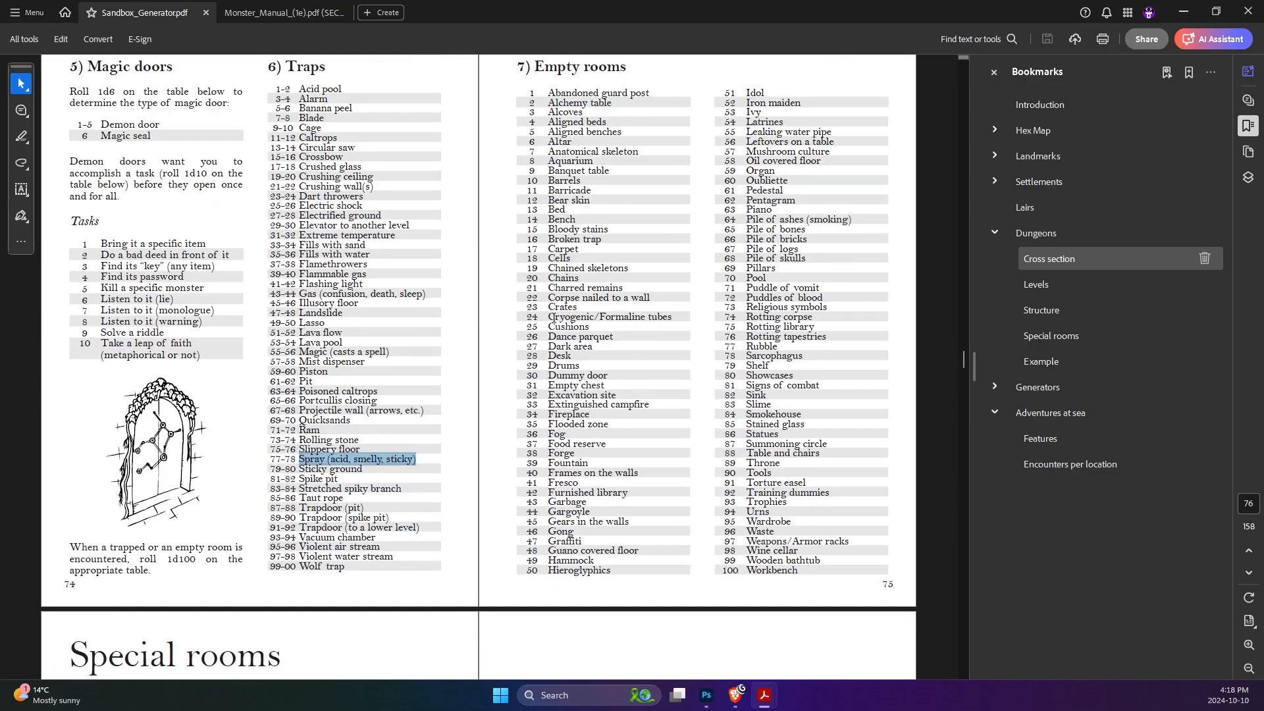
mouse_move(547, 326)
left_mouse_down()
mouse_move(589, 324)
mouse_move(547, 326)
left_mouse_up()
key("ctrl+c")
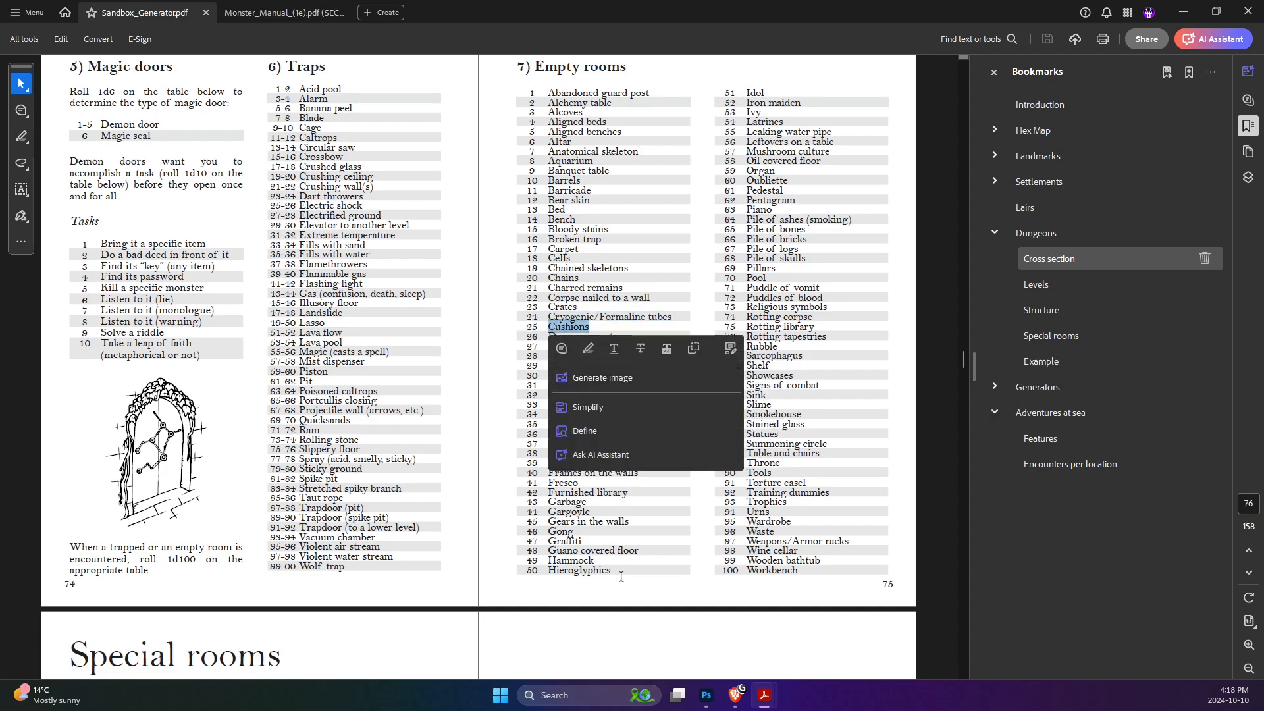
- Switch back to Notion, enter "Cushions, Dais" as room key 10 using the copied text, and start item 11
left_click(730, 696)
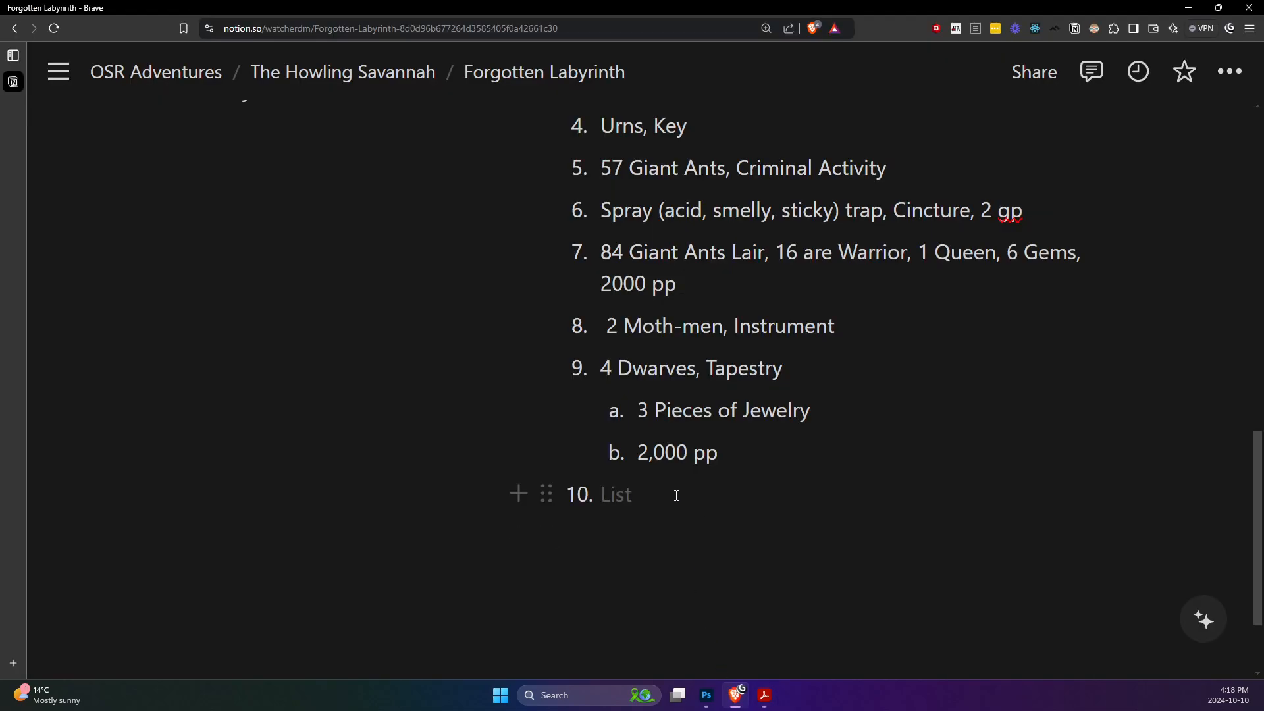
key("ctrl+v")
type(",")
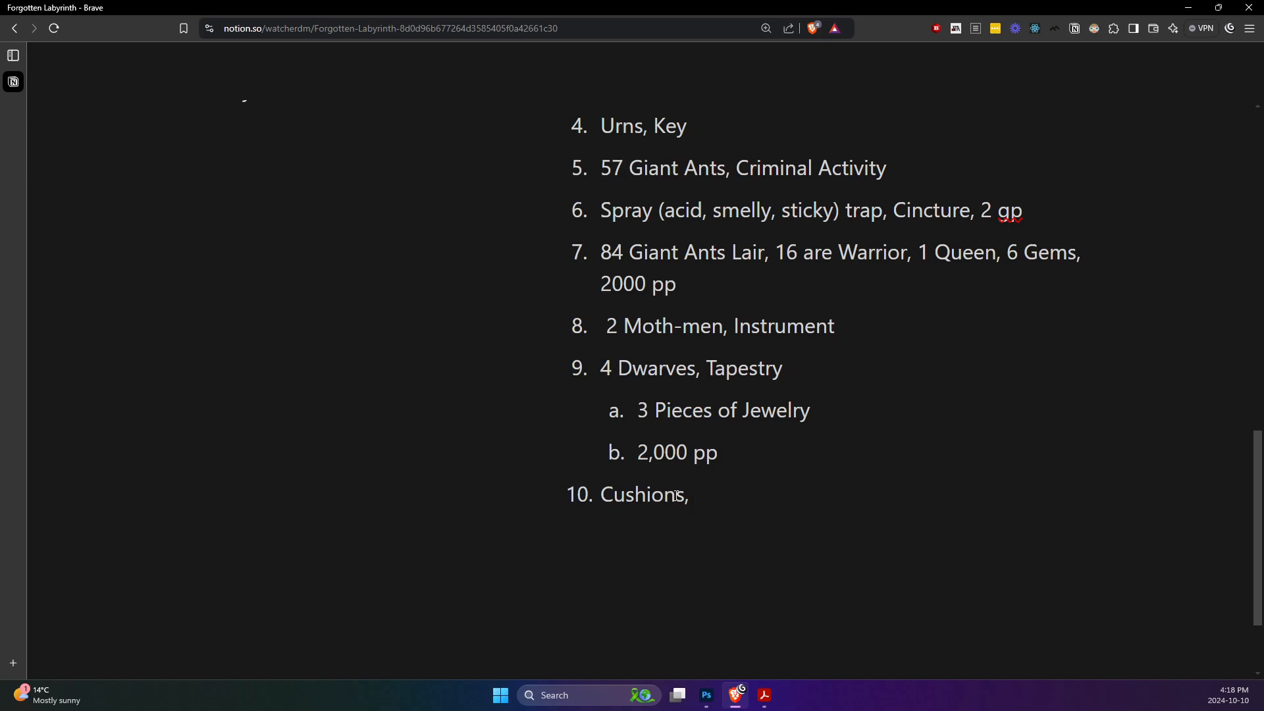
type("Dais")
key("Return")
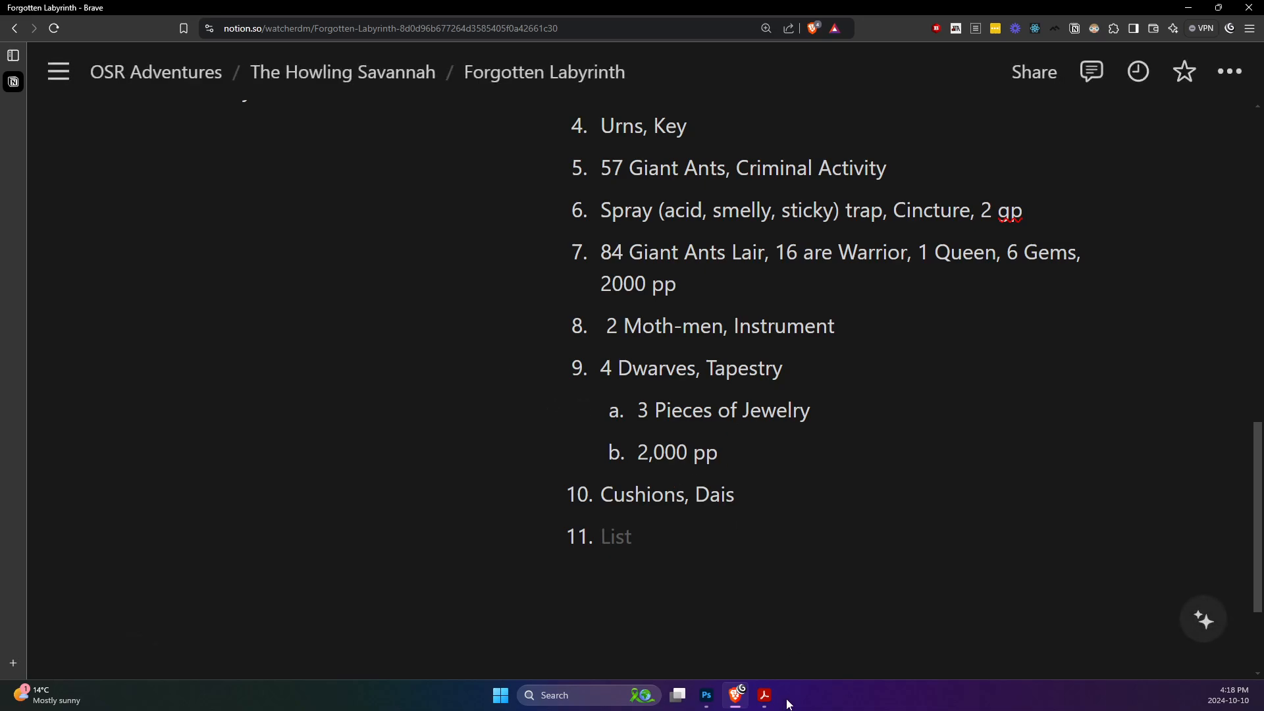
- Switch to Sandbox_Generator.pdf in Acrobat and copy "Demonic portal" from the Special rooms table
mouse_move(765, 694)
left_click(815, 622)
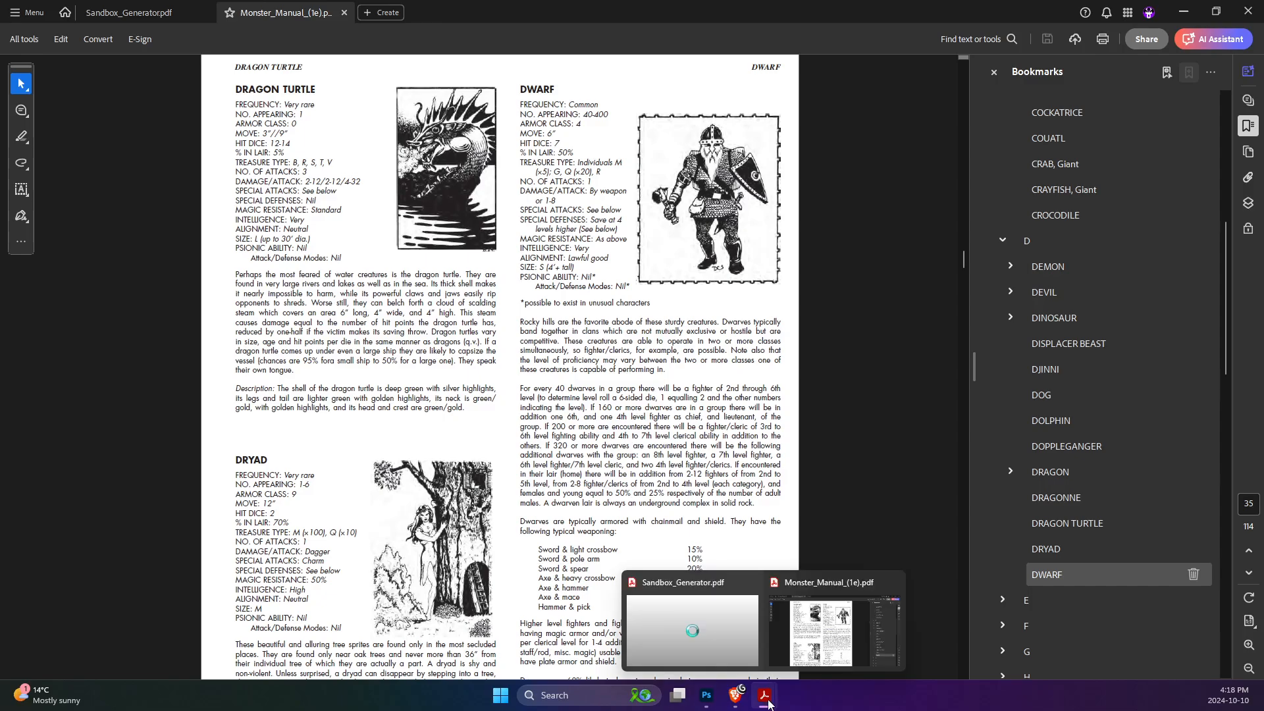
left_click(740, 605)
scroll(740, 605, "down", 8)
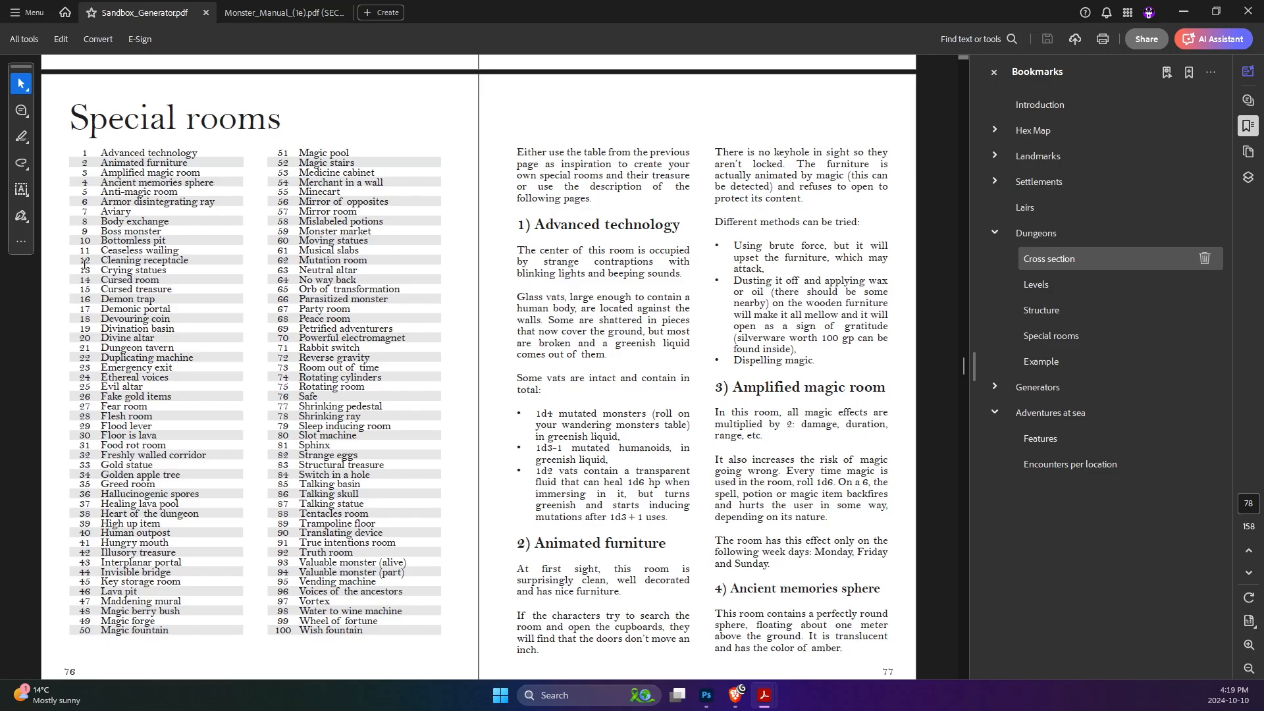
mouse_move(171, 318)
left_mouse_down()
mouse_move(120, 309)
mouse_move(168, 312)
left_mouse_up()
left_click(120, 309)
key("ctrl+c")
- Return to the Notion page and enter "Demonic portal, Tapestry" as room key 11 using the copied text
key("alt+Tab")
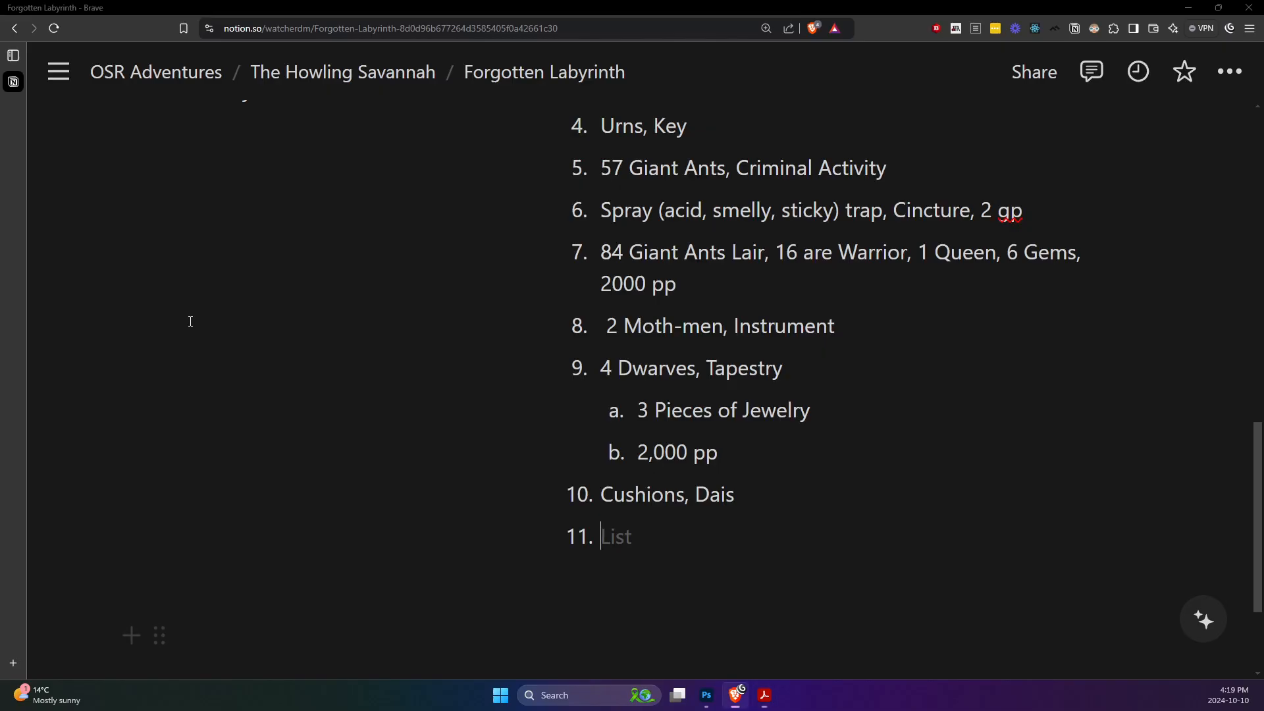
key("ctrl+v")
type(", ")
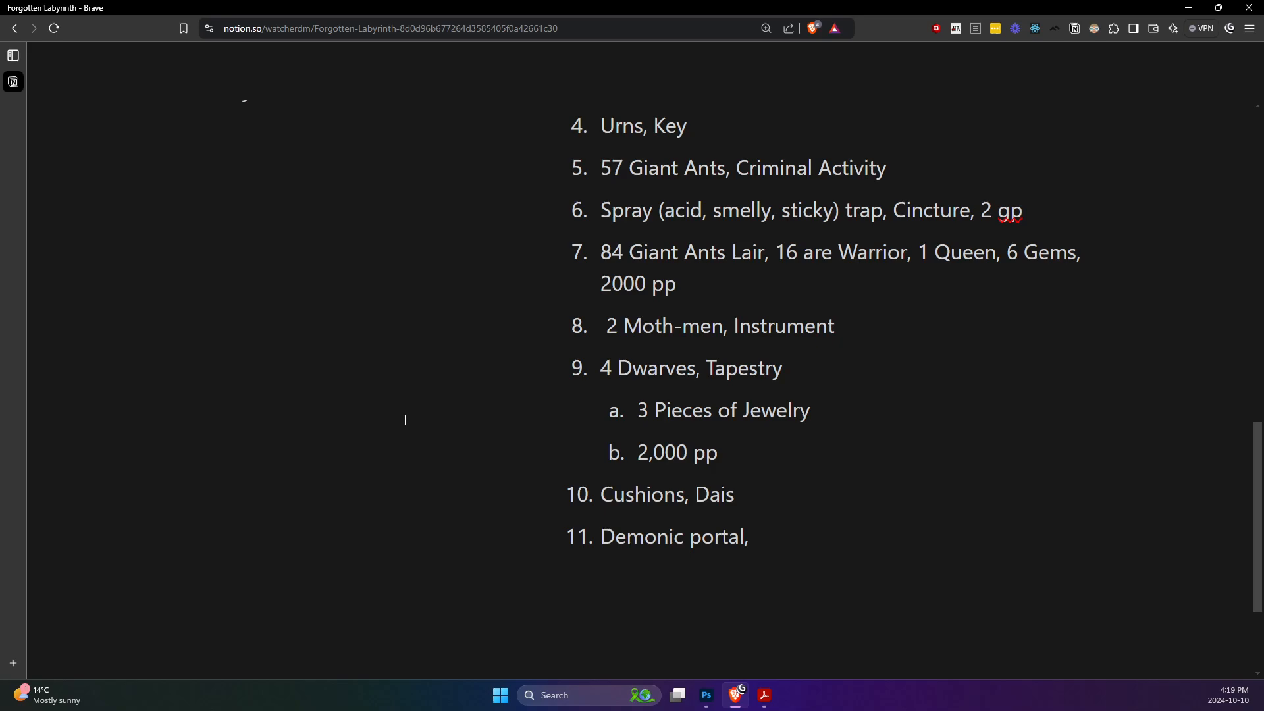
type("Tapestry")
- Switch to Sandbox_Generator.pdf and read the description of special room 17, Demonic portal
key("alt+Tab")
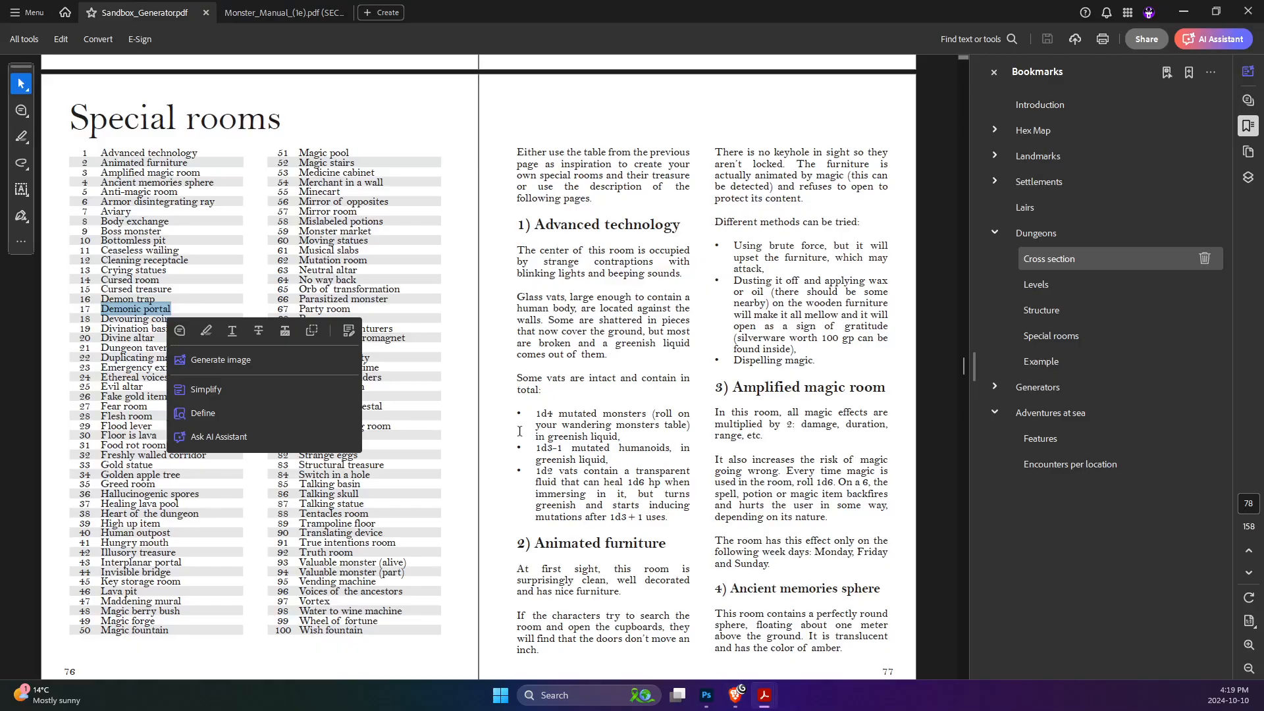
scroll(550, 462, "down", 8)
scroll(549, 462, "down", 10)
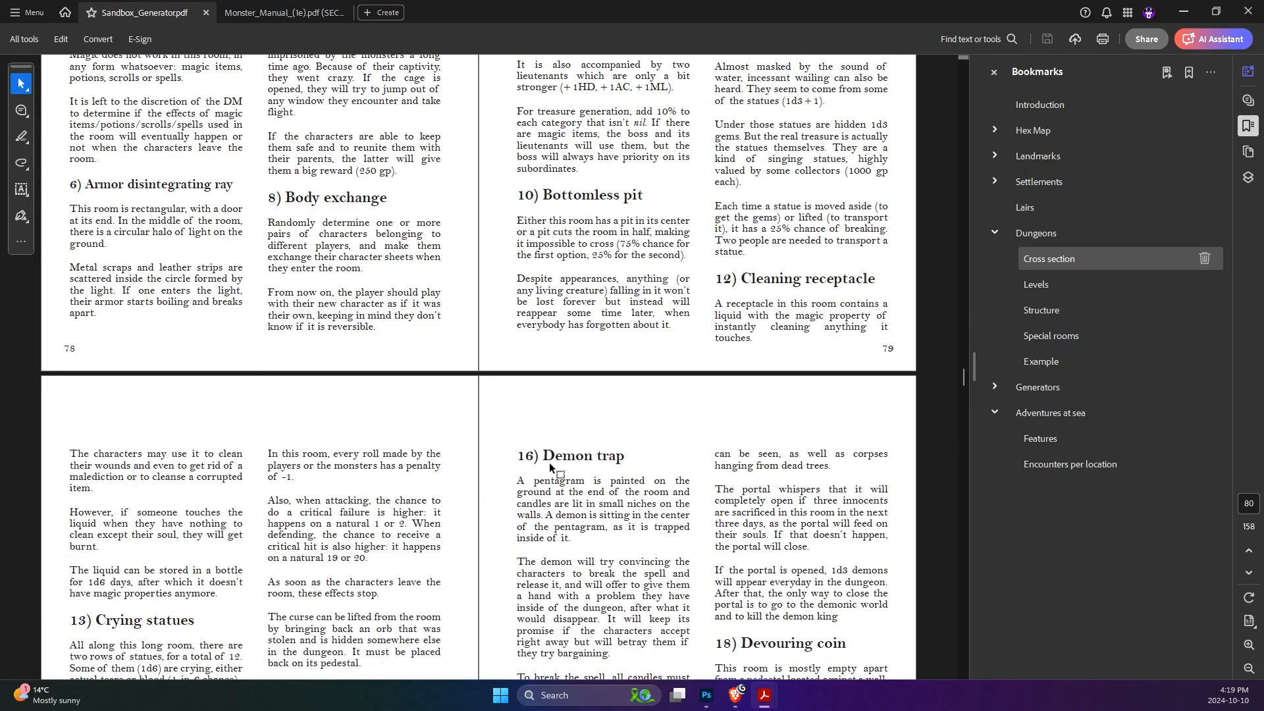
scroll(550, 462, "down", 2)
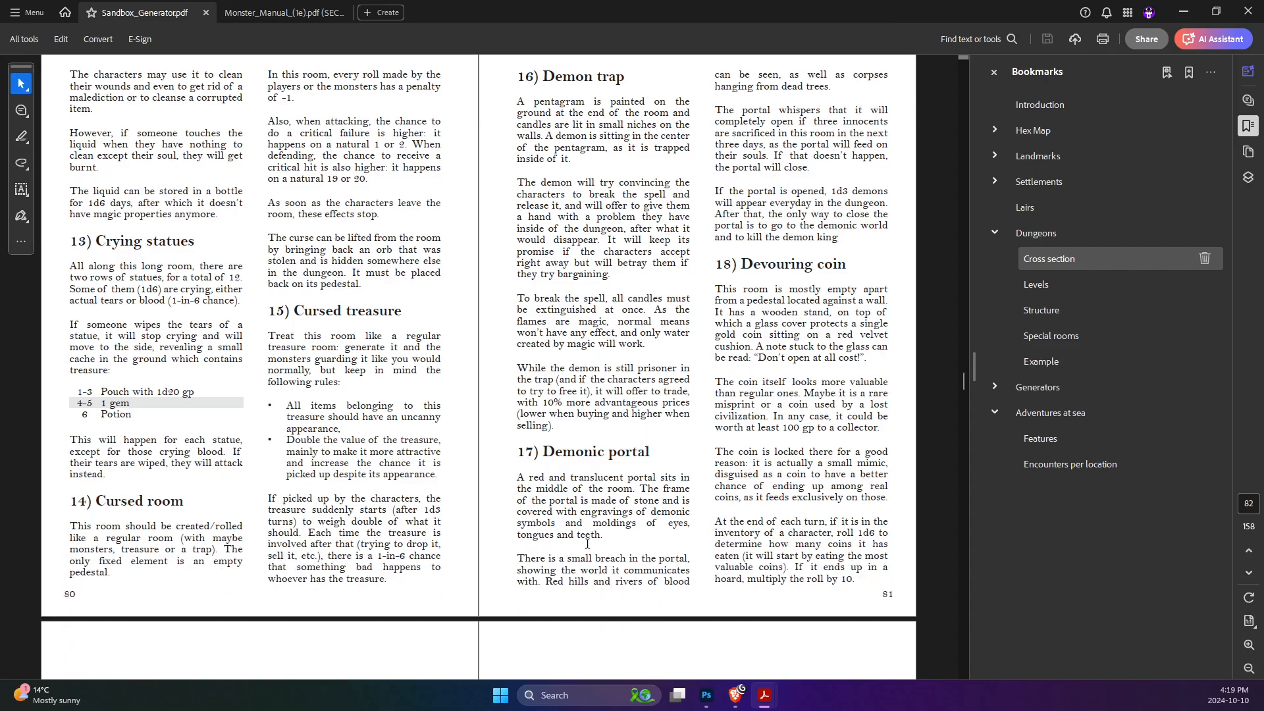
scroll(516, 473, "up", 1)
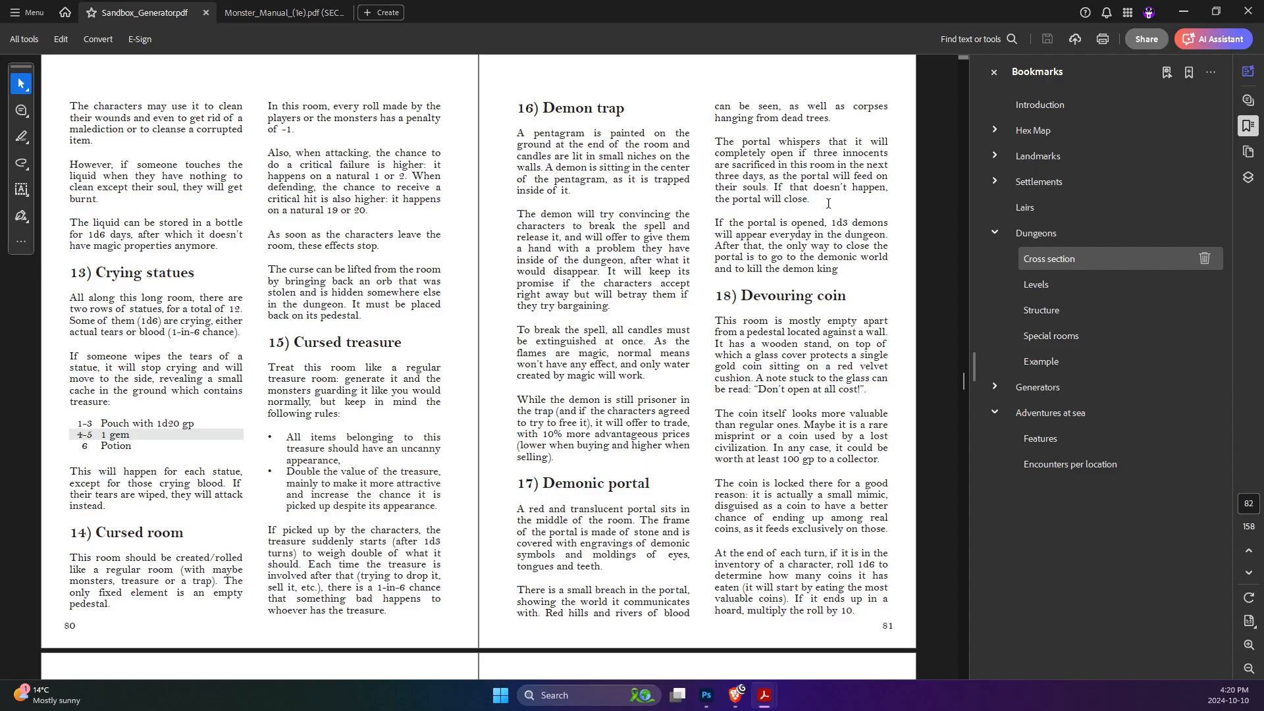
scroll(760, 237, "up", 1)
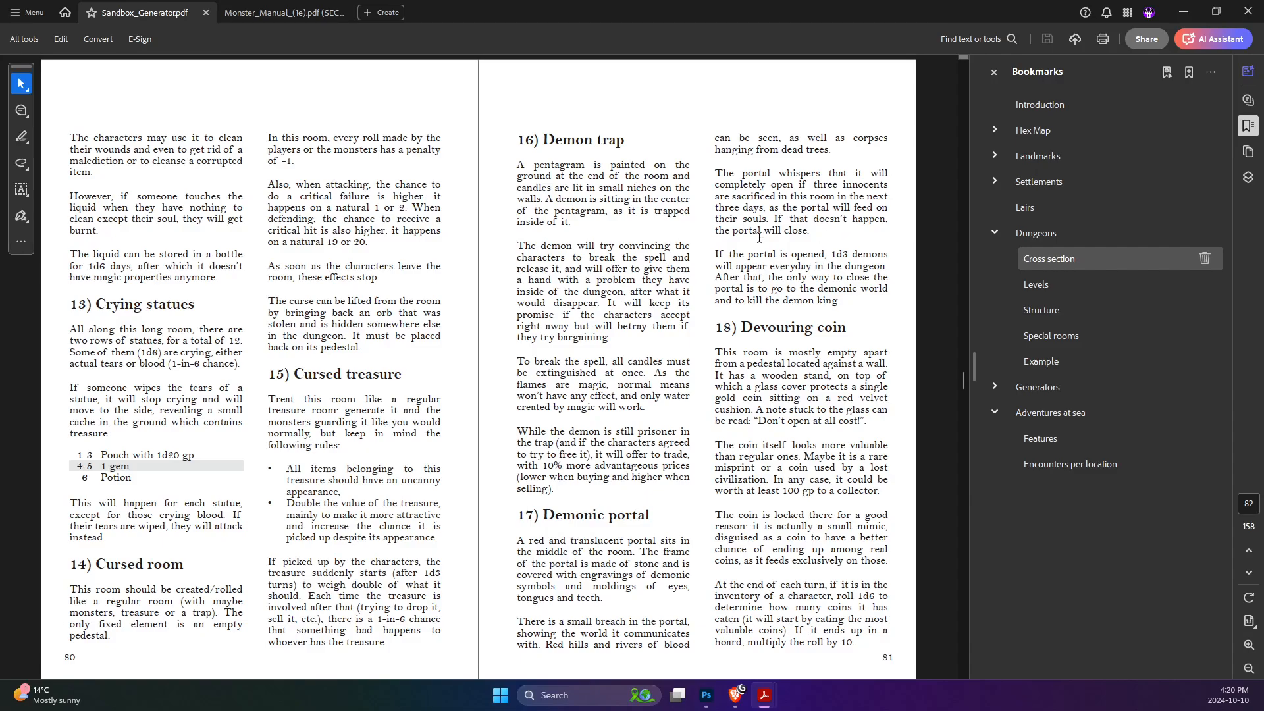
scroll(760, 237, "down", 1)
- Return to the Notion page, enter "1 Lost Giant Ant, Table" as room key 12, and start item 13
key("alt+Tab")
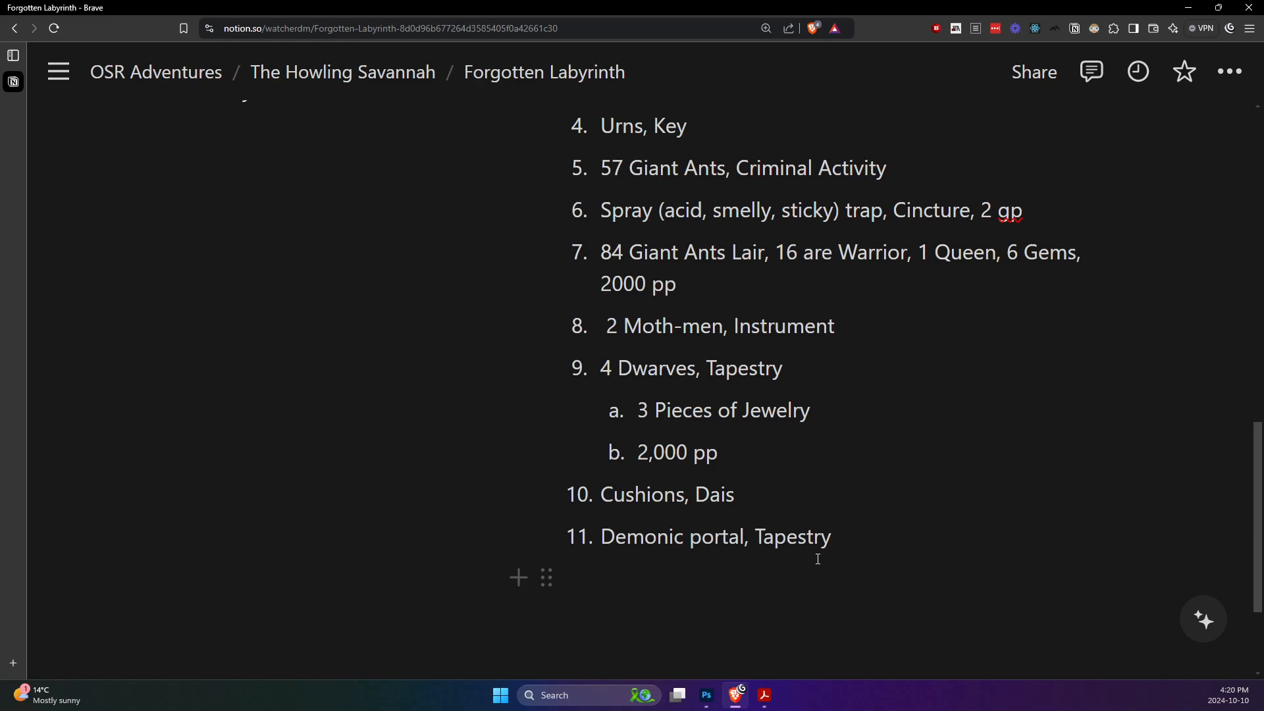
key("Return")
scroll(341, 393, "up", 10)
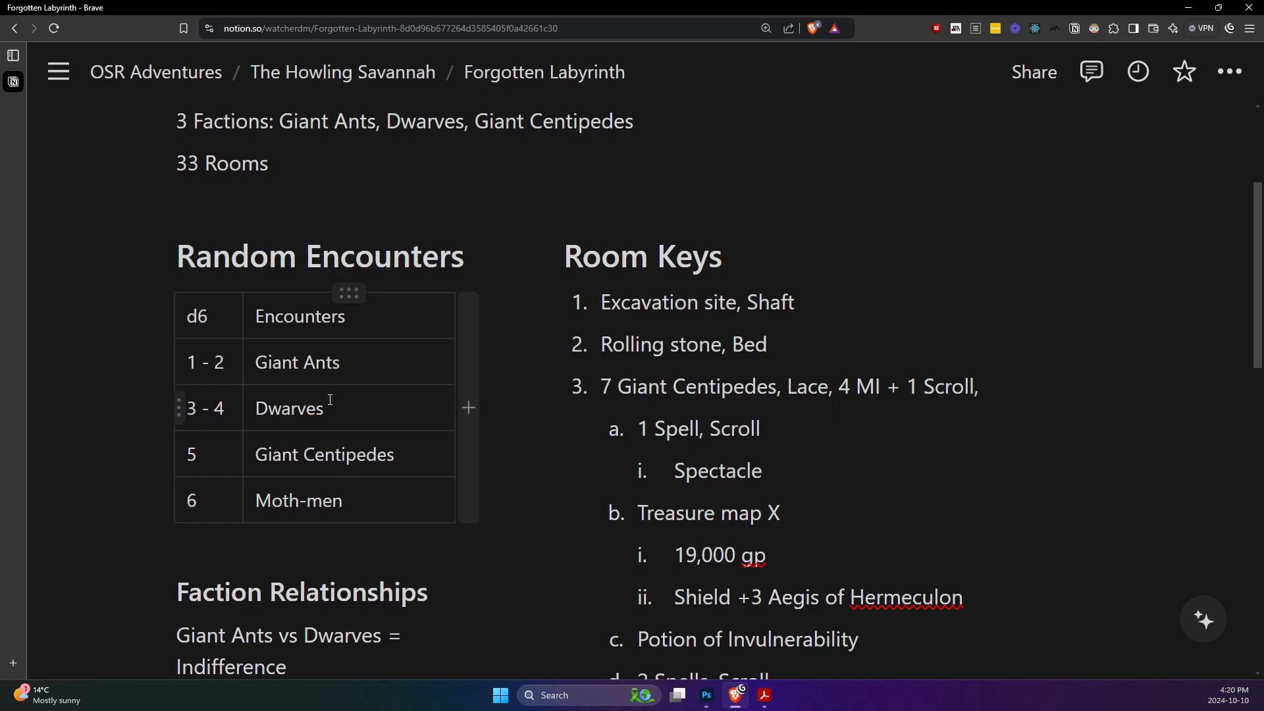
scroll(331, 402, "down", 10)
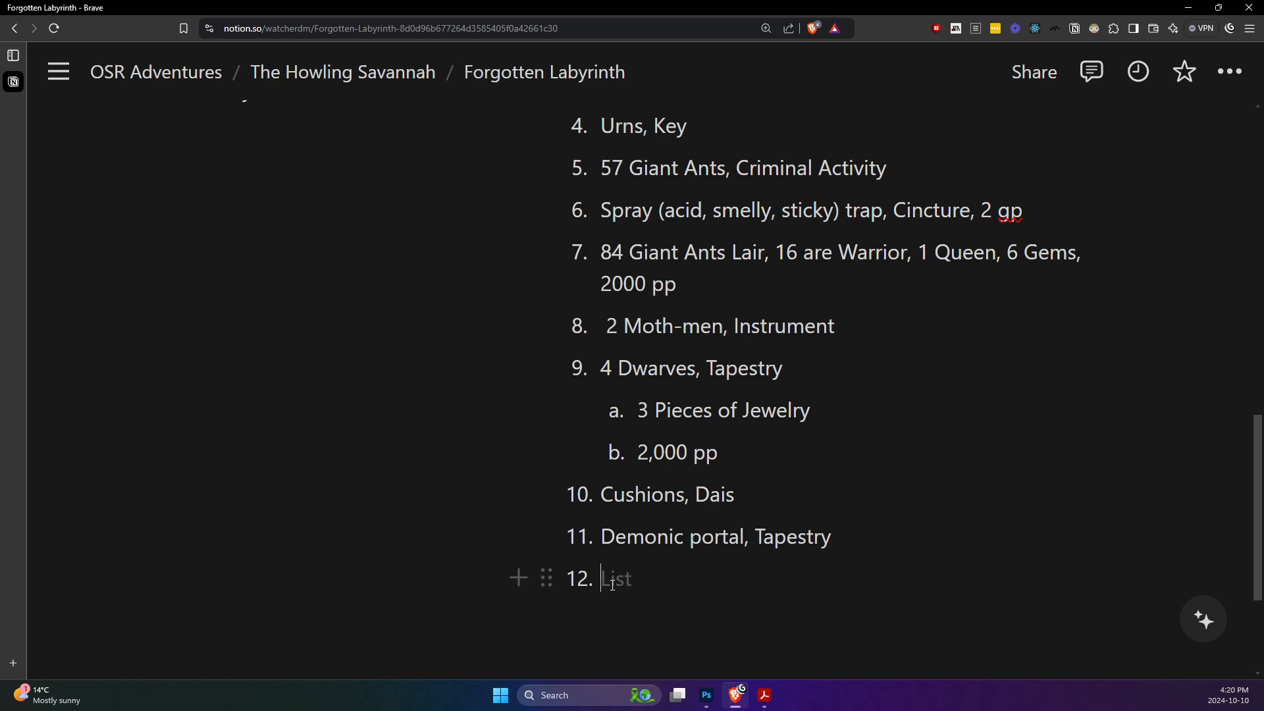
type("1 Lostr")
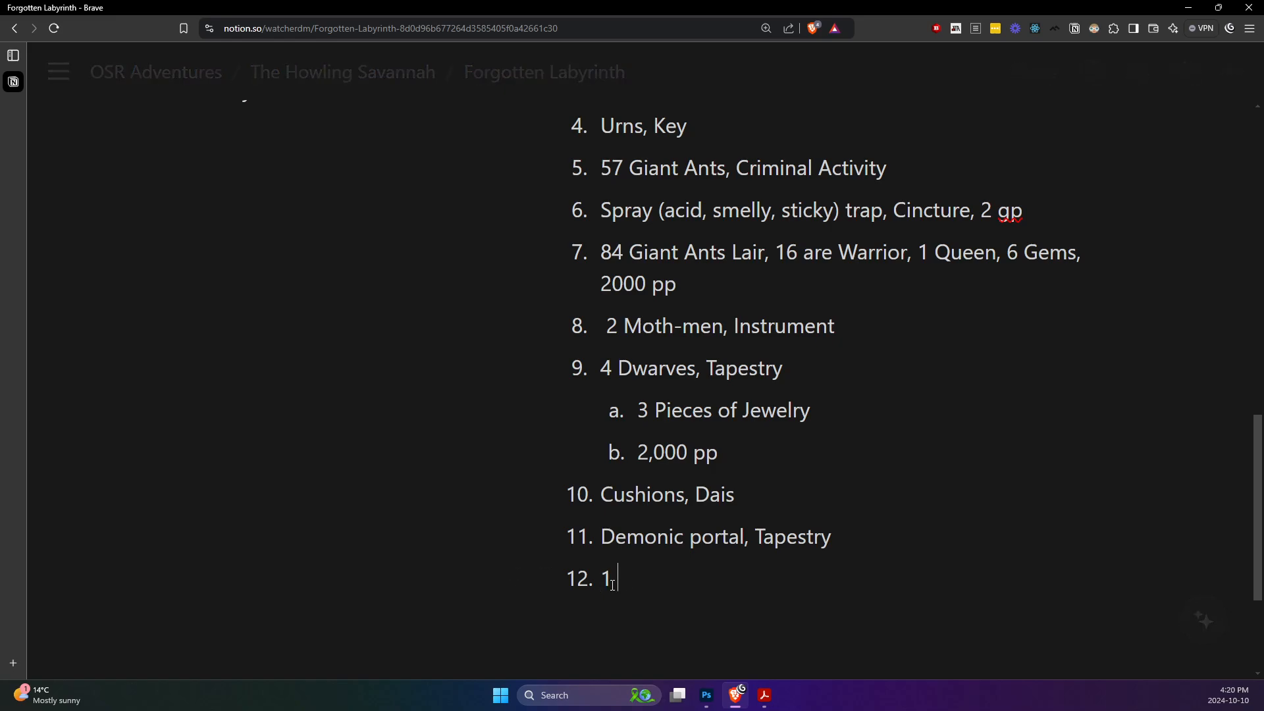
key("BackSpace")
key("BackSpace")
type("Giant Ant")
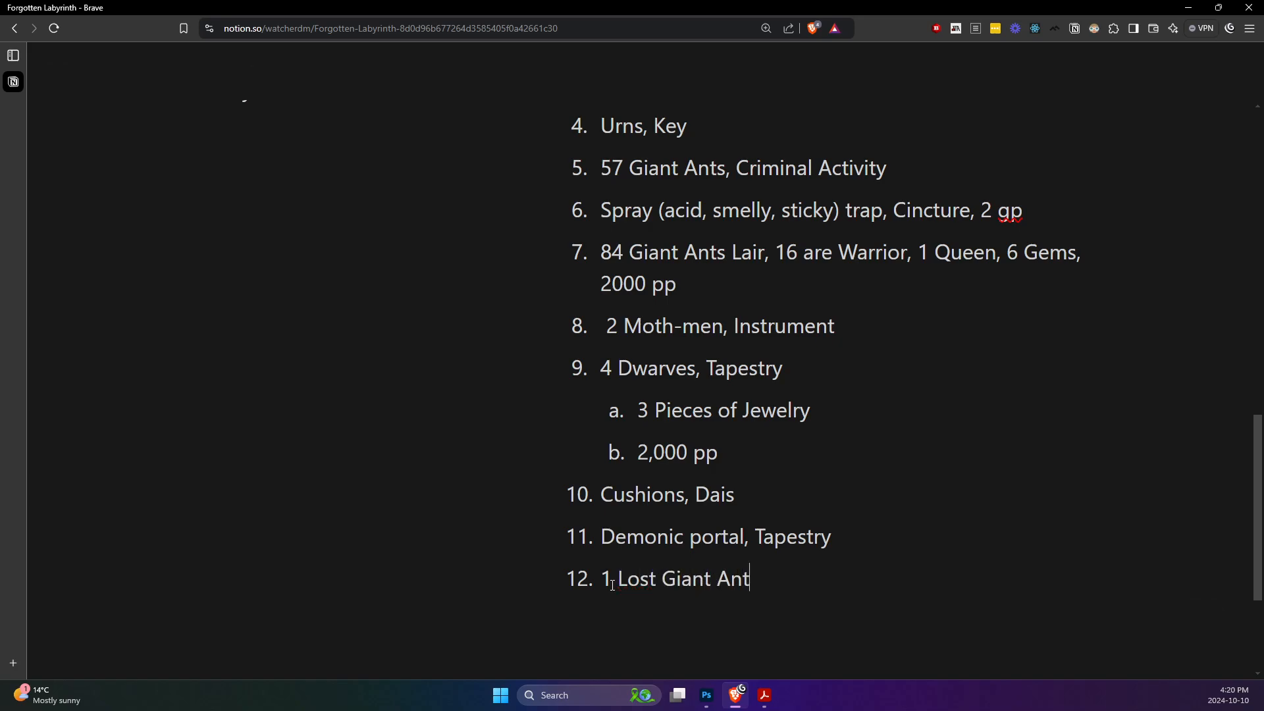
type(", ")
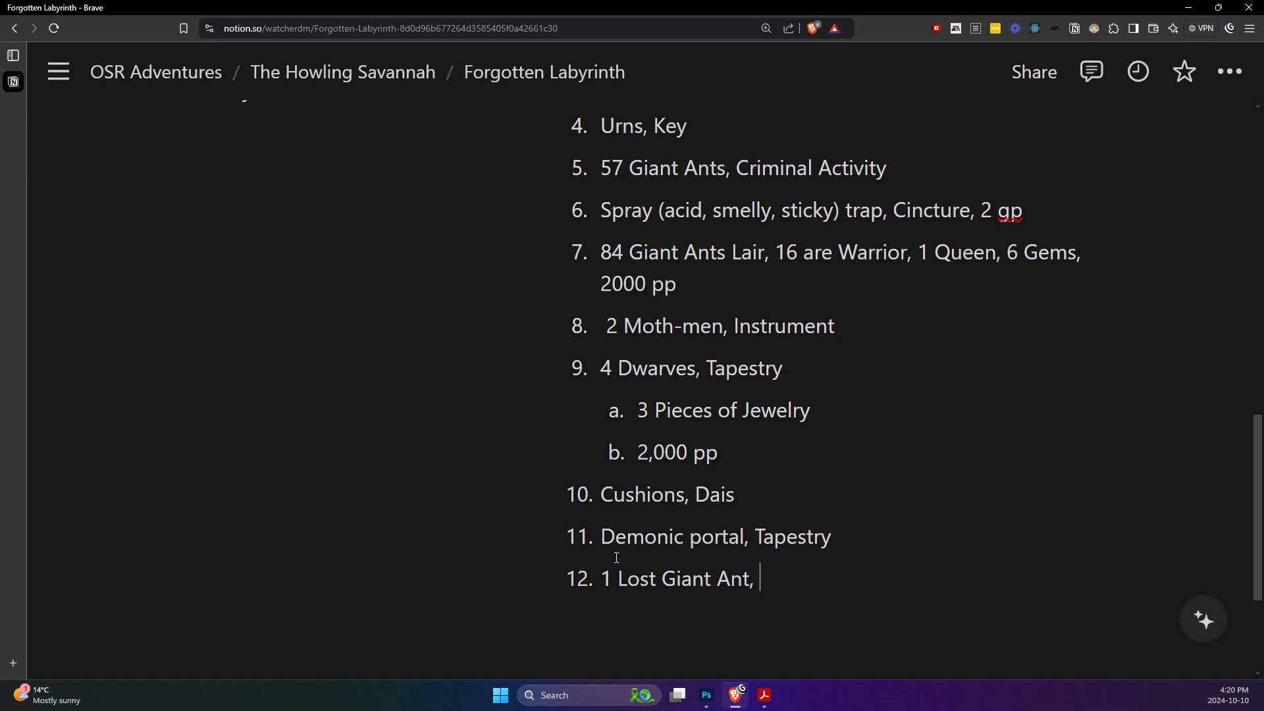
type("Table")
key("Return")
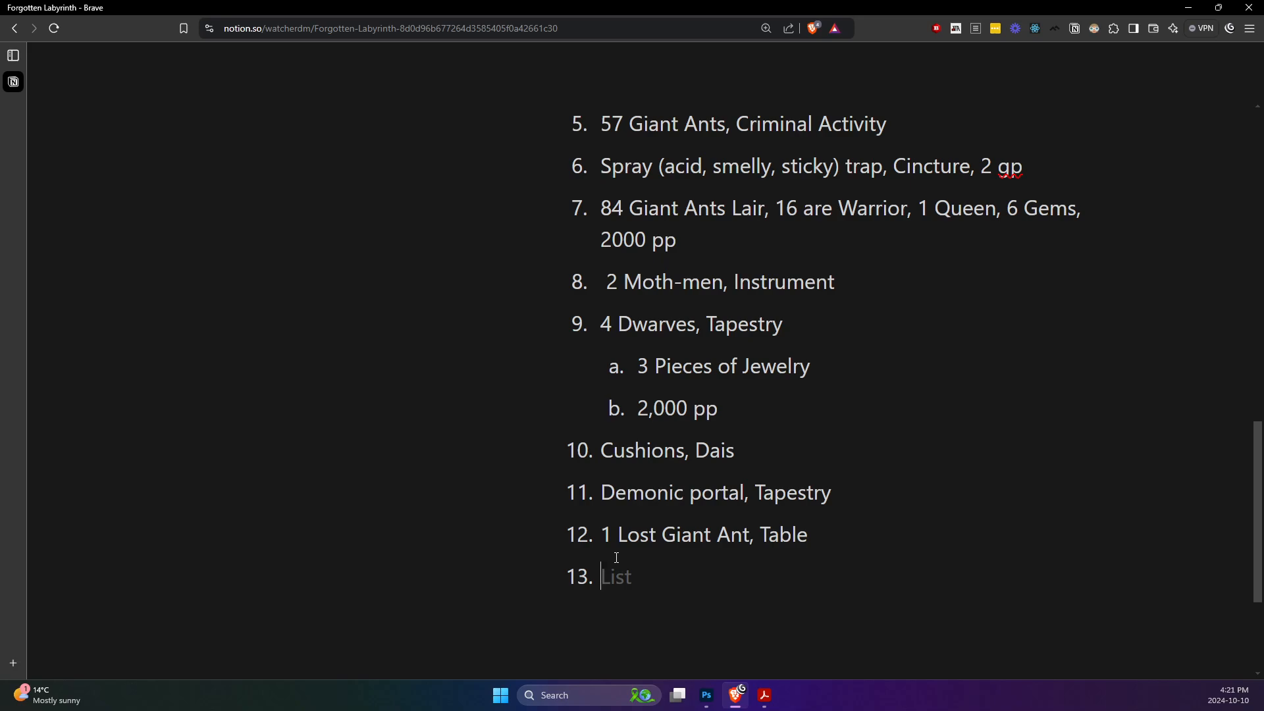
- Switch to Sandbox_Generator.pdf in Acrobat and copy "Graffiti" from the Empty rooms table
mouse_move(764, 694)
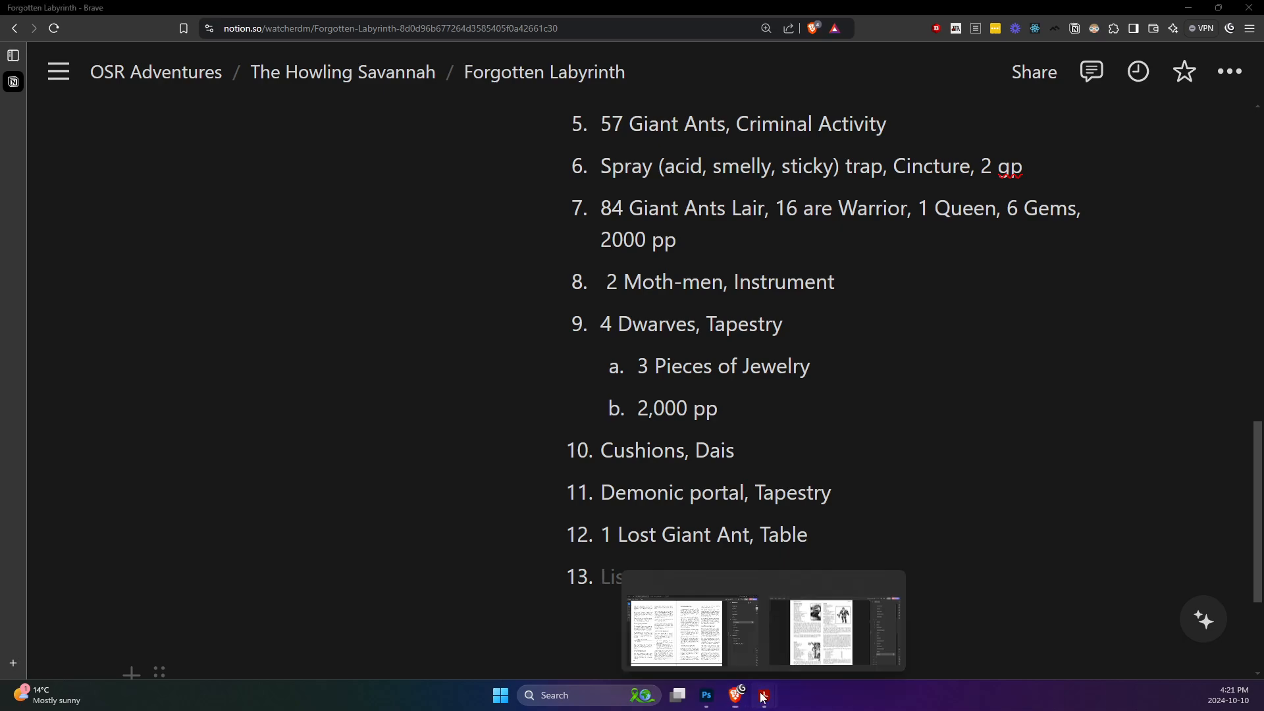
left_click(733, 644)
scroll(531, 538, "up", 10)
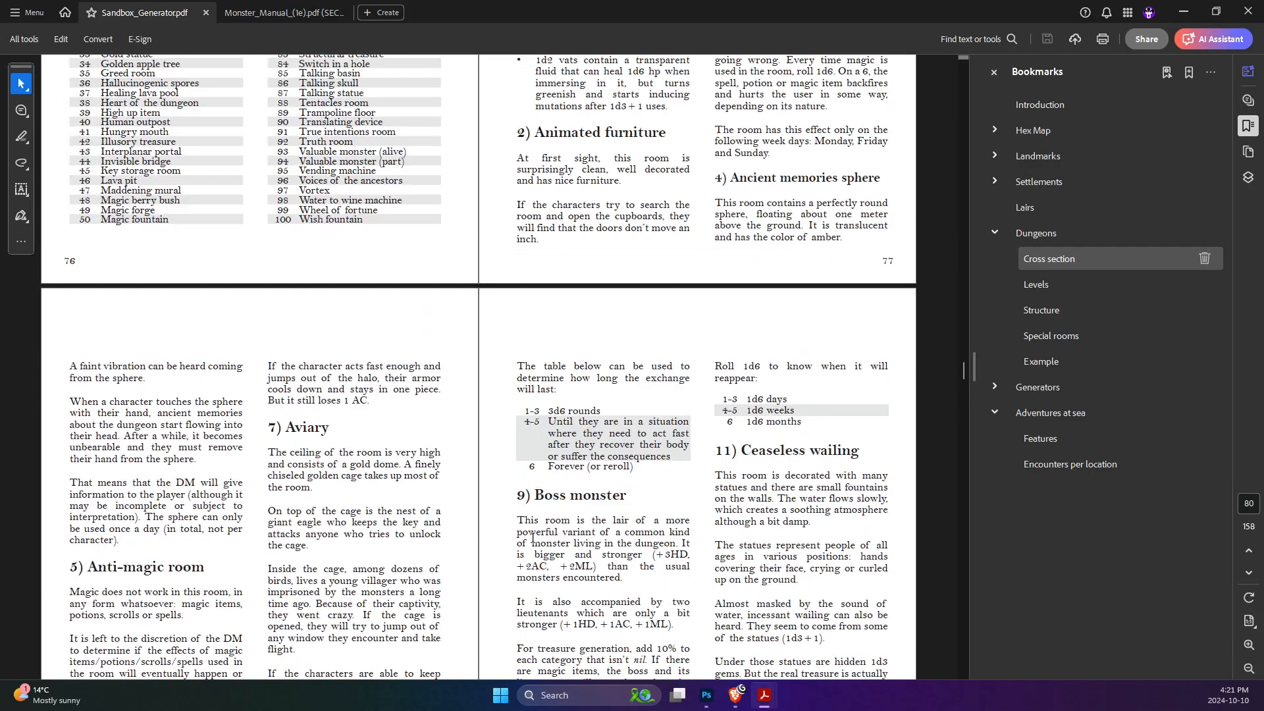
scroll(532, 539, "up", 12)
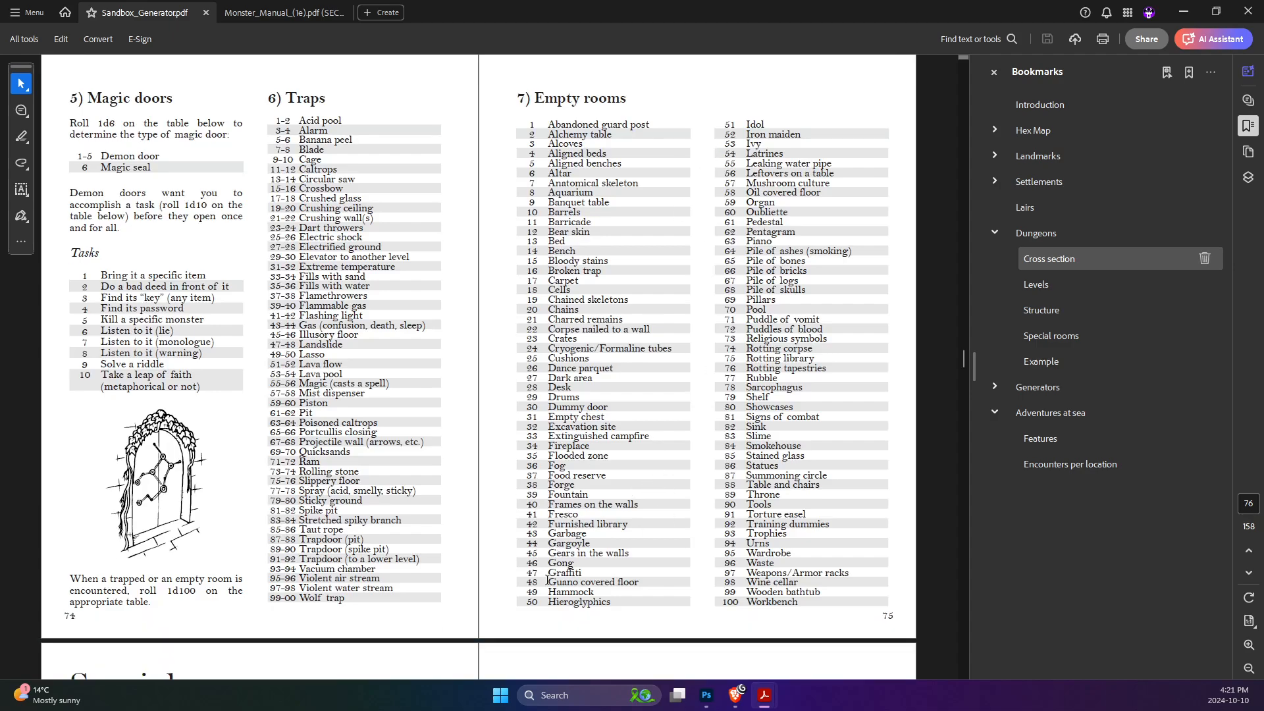
left_click_drag(547, 574, 584, 574)
key("ctrl+c")
- Return to Notion, enter "Graffiti, Bed" as room key 13 using the copied text, and start item 14
key("alt+Tab")
key("ctrl+v")
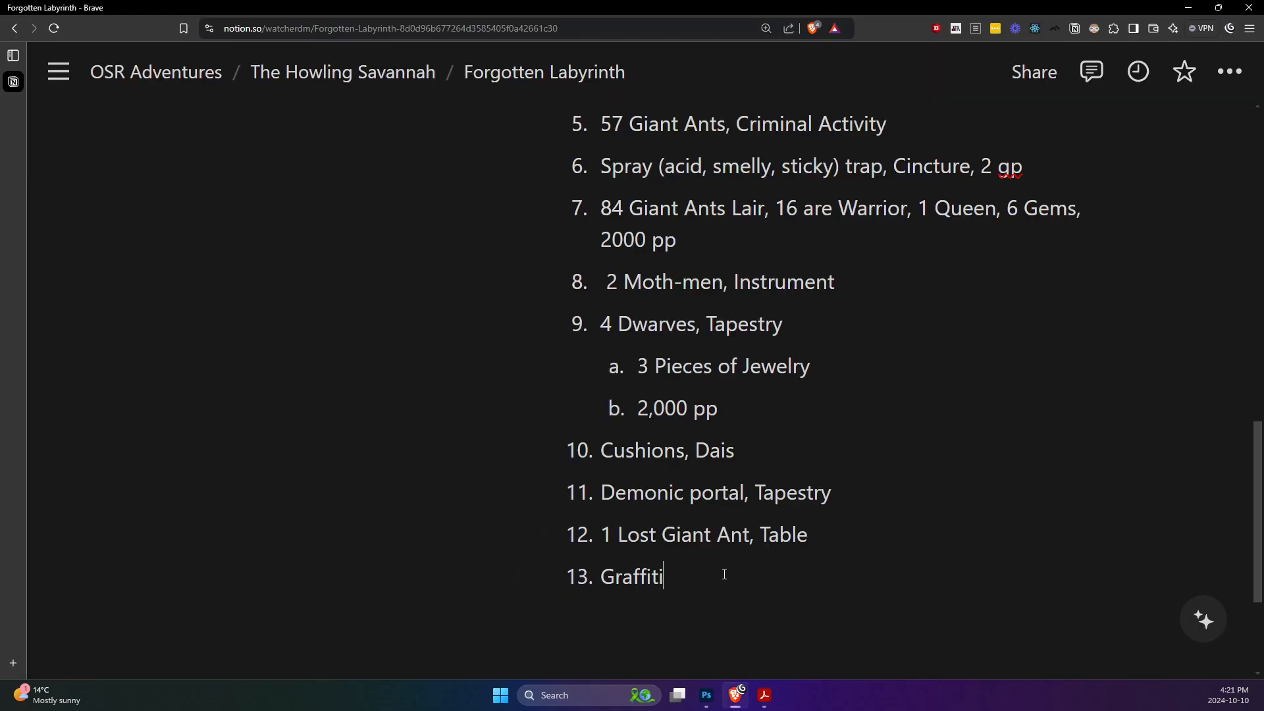
type(", ")
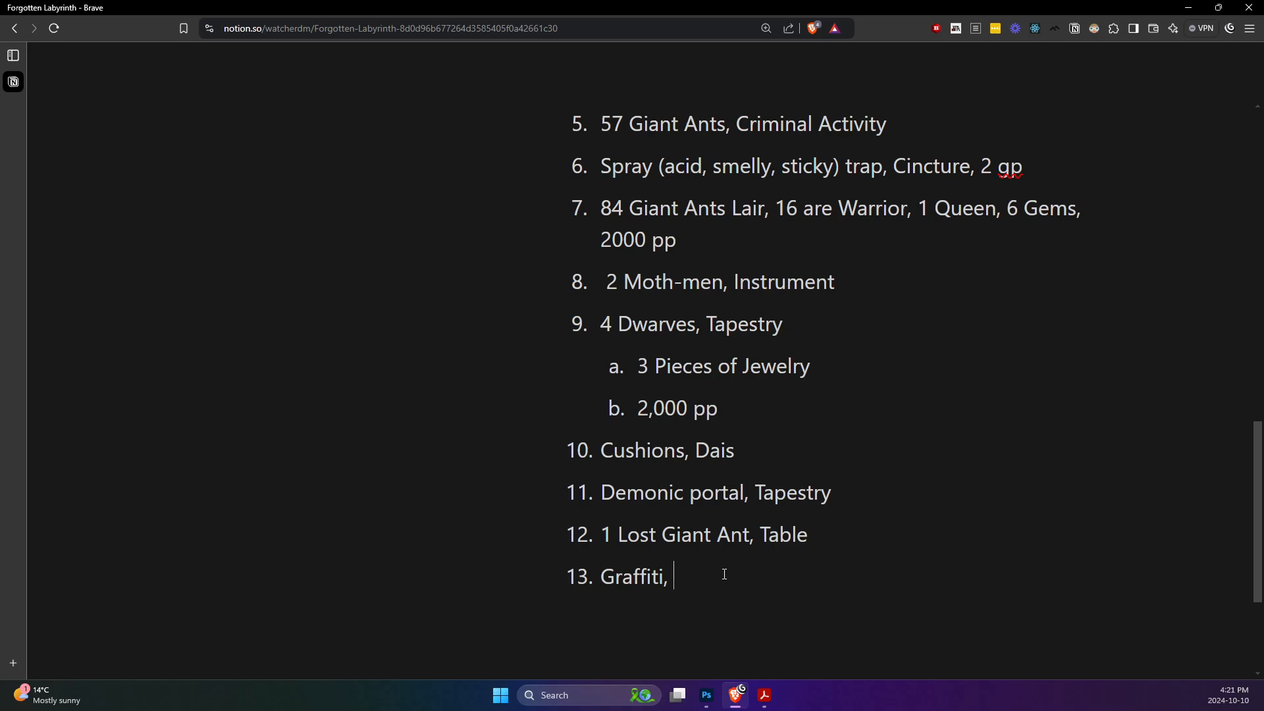
type("Bed")
key("Return")
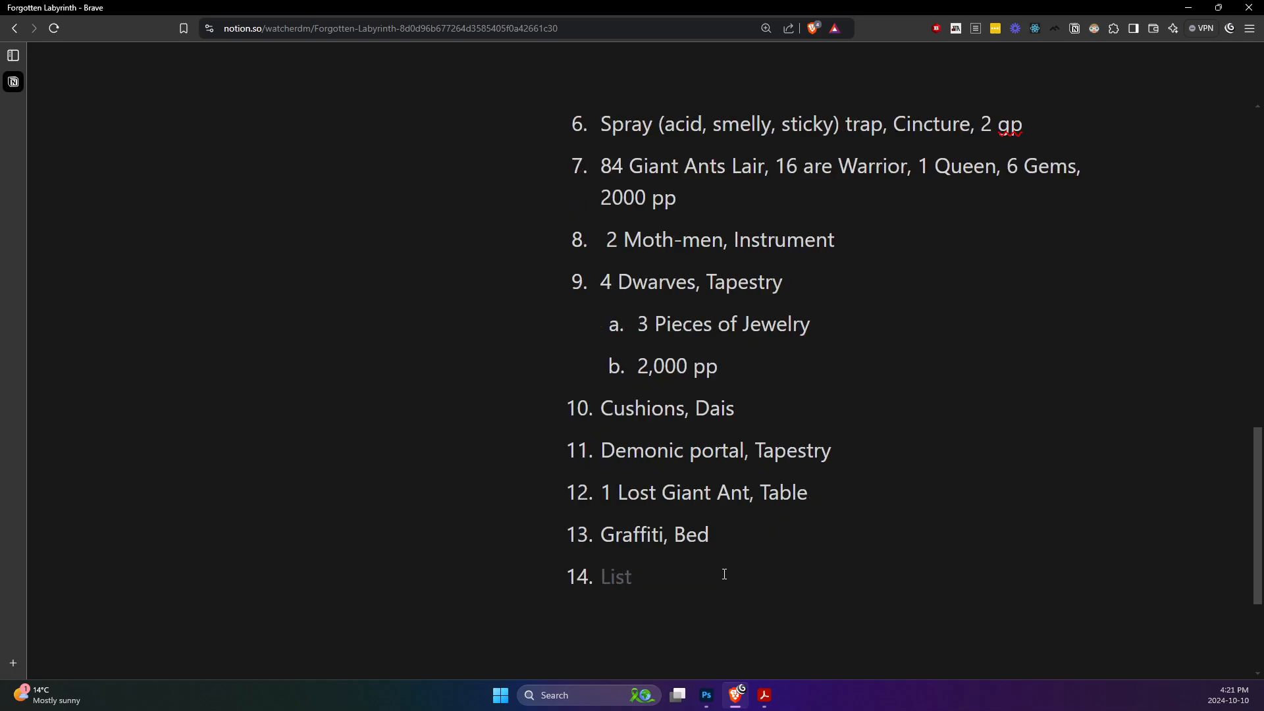
- Switch to Sandbox_Generator.pdf and consult the Structure pages with the corridor and room tables
scroll(662, 291, "up", 3)
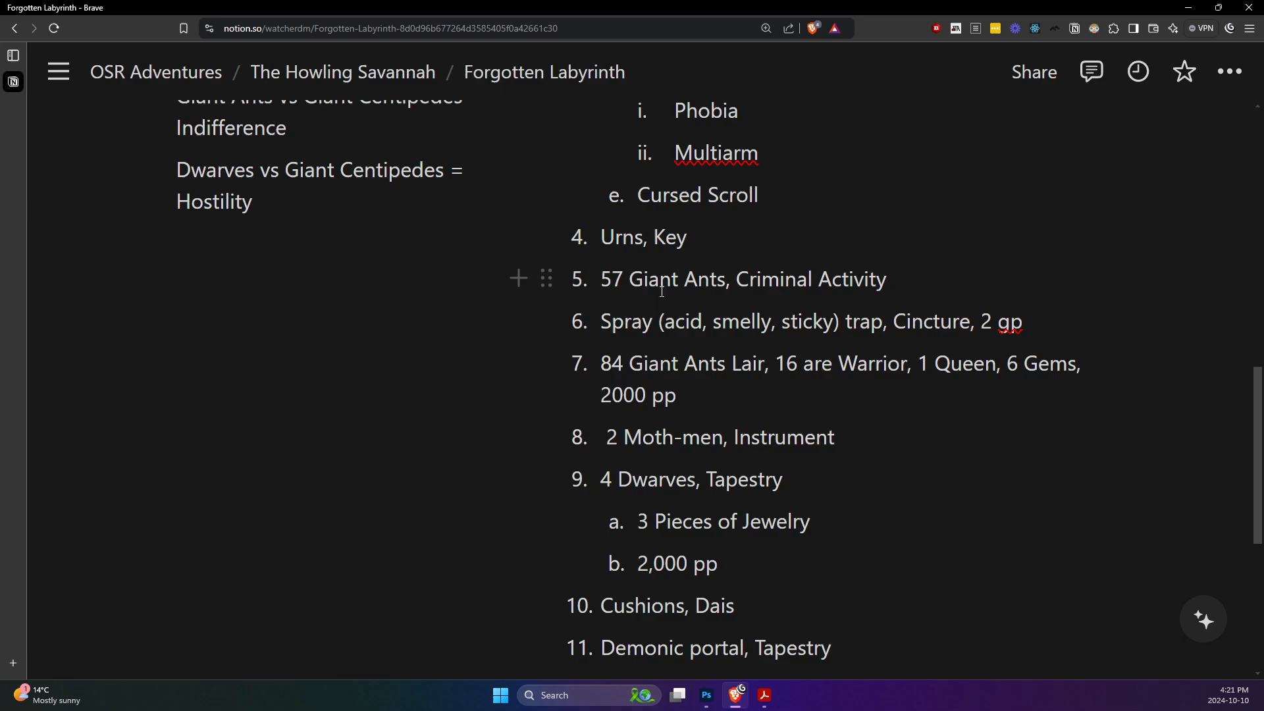
scroll(662, 291, "down", 3)
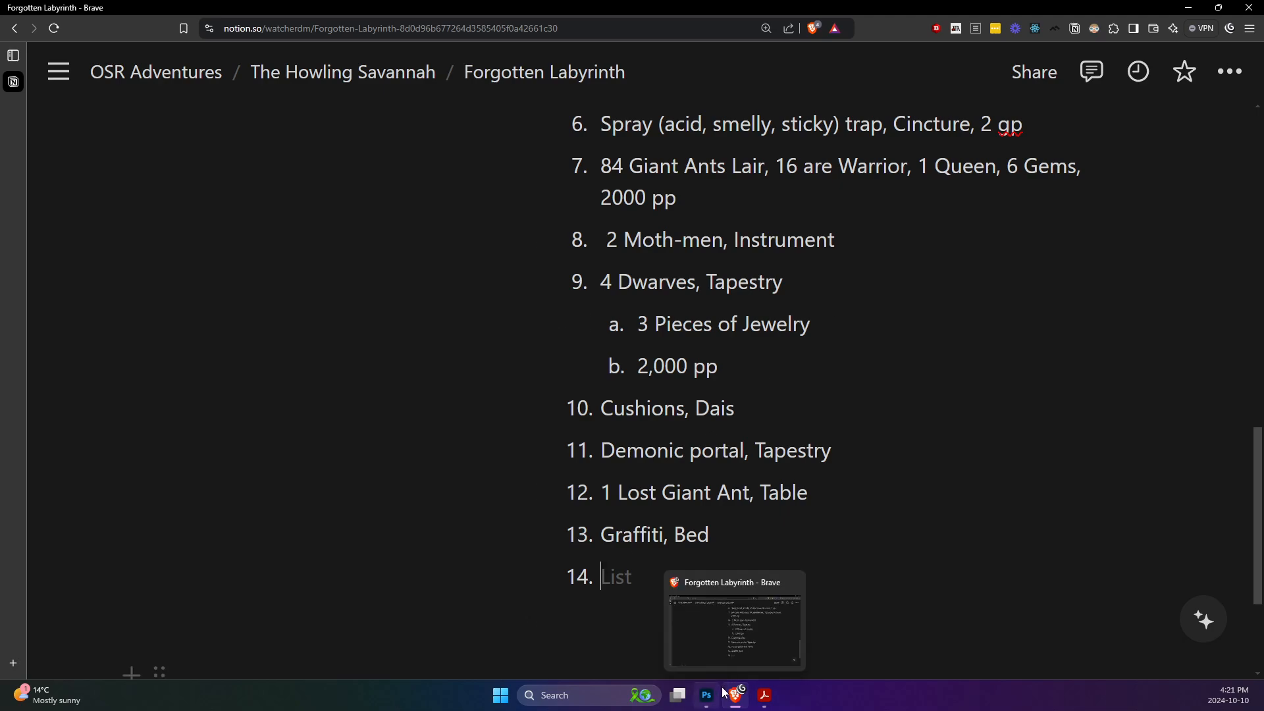
mouse_move(769, 696)
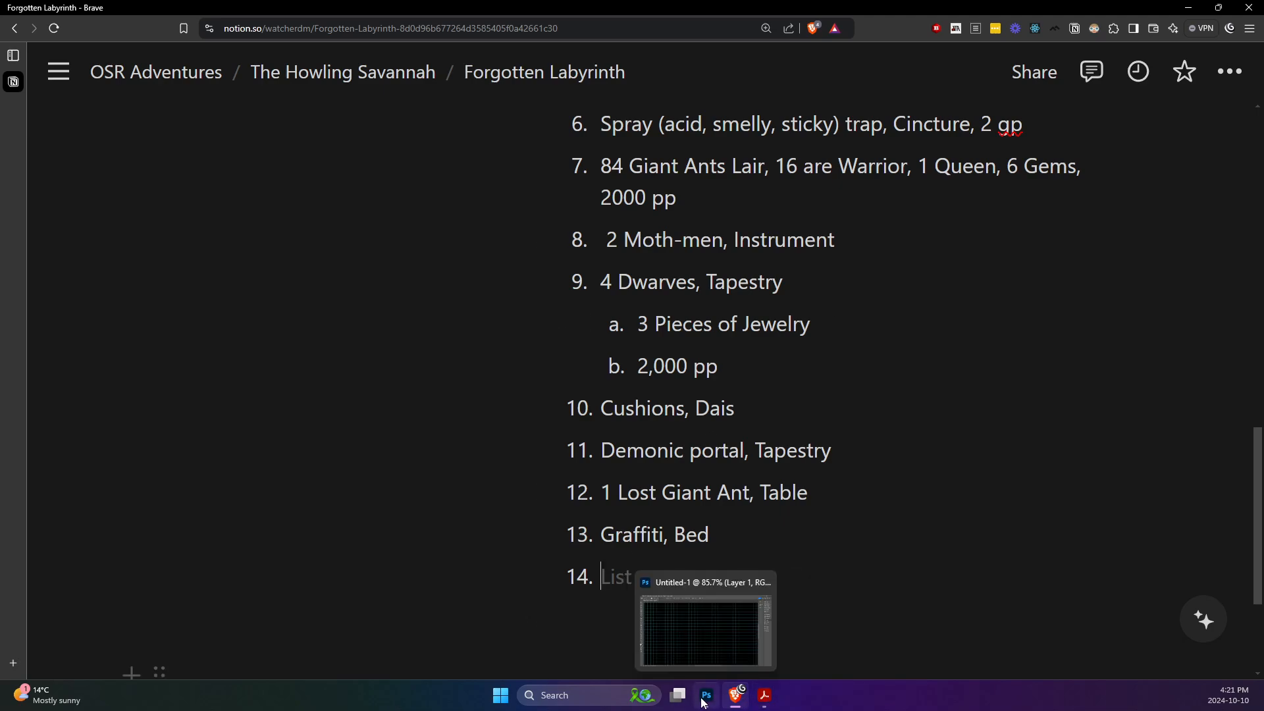
left_click(703, 696)
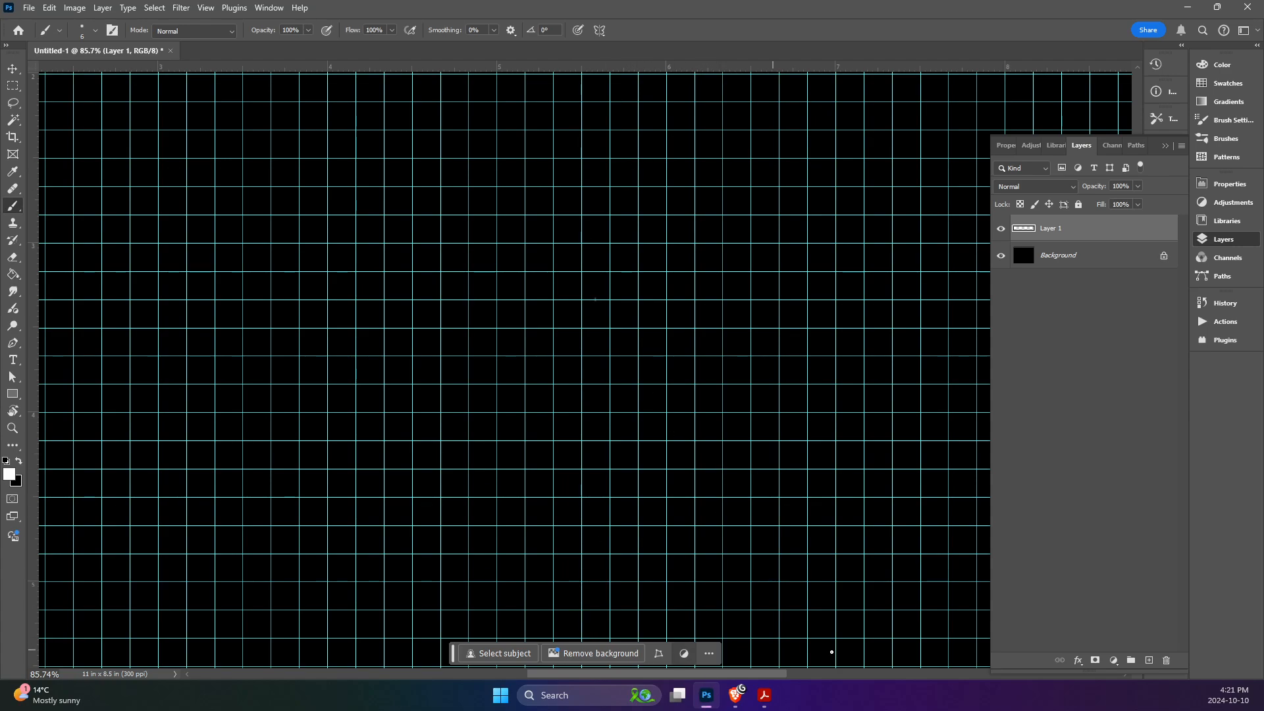
mouse_move(767, 692)
left_click(788, 666)
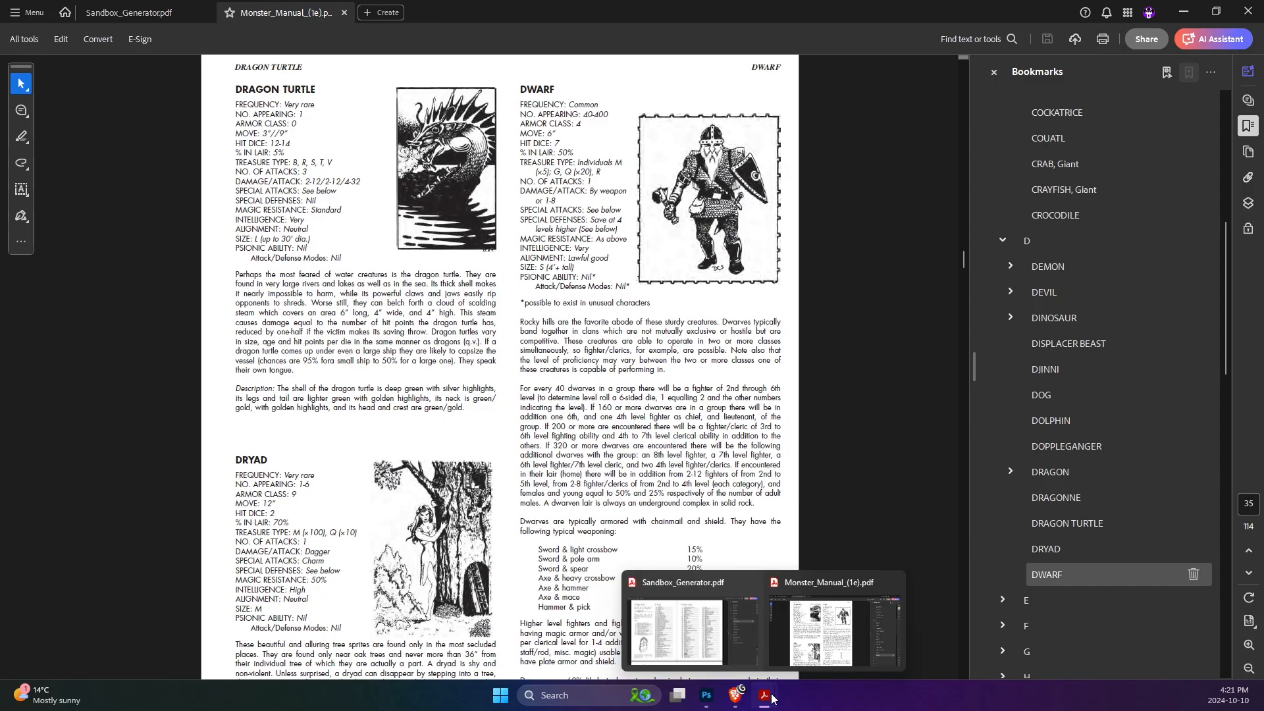
left_click(697, 631)
scroll(657, 480, "up", 2)
scroll(657, 479, "up", 15)
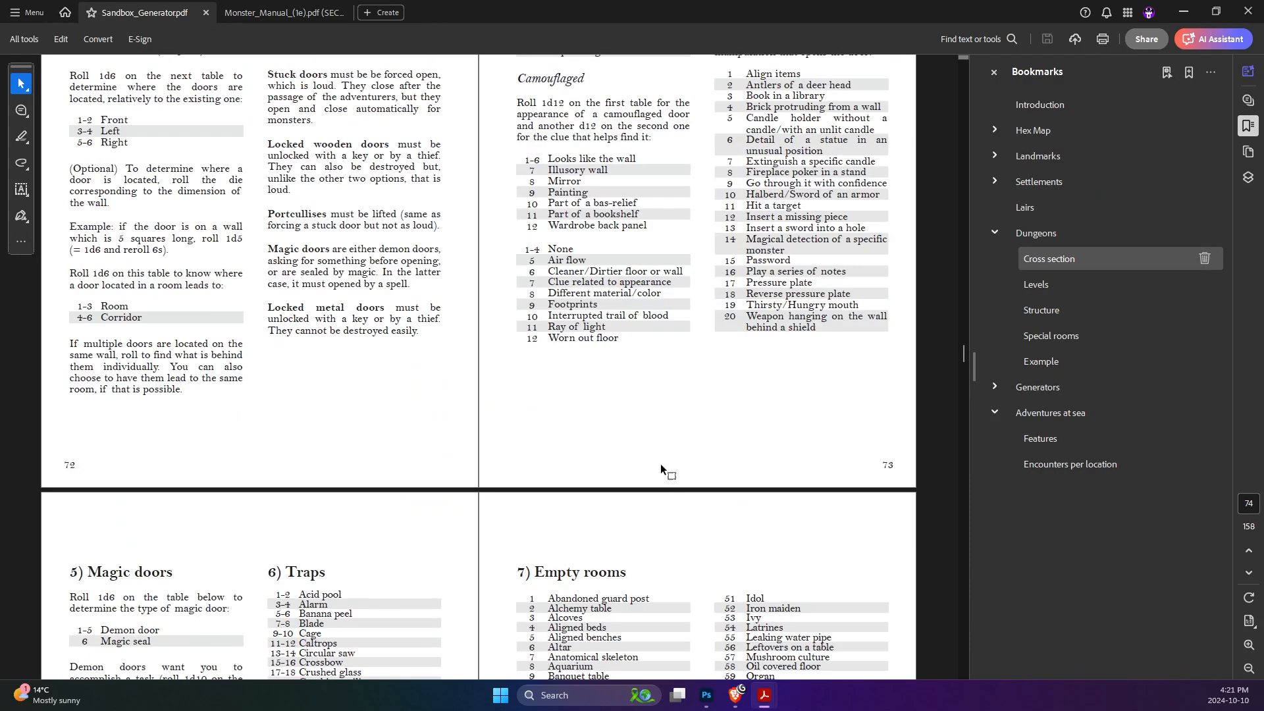
scroll(648, 421, "down", 2)
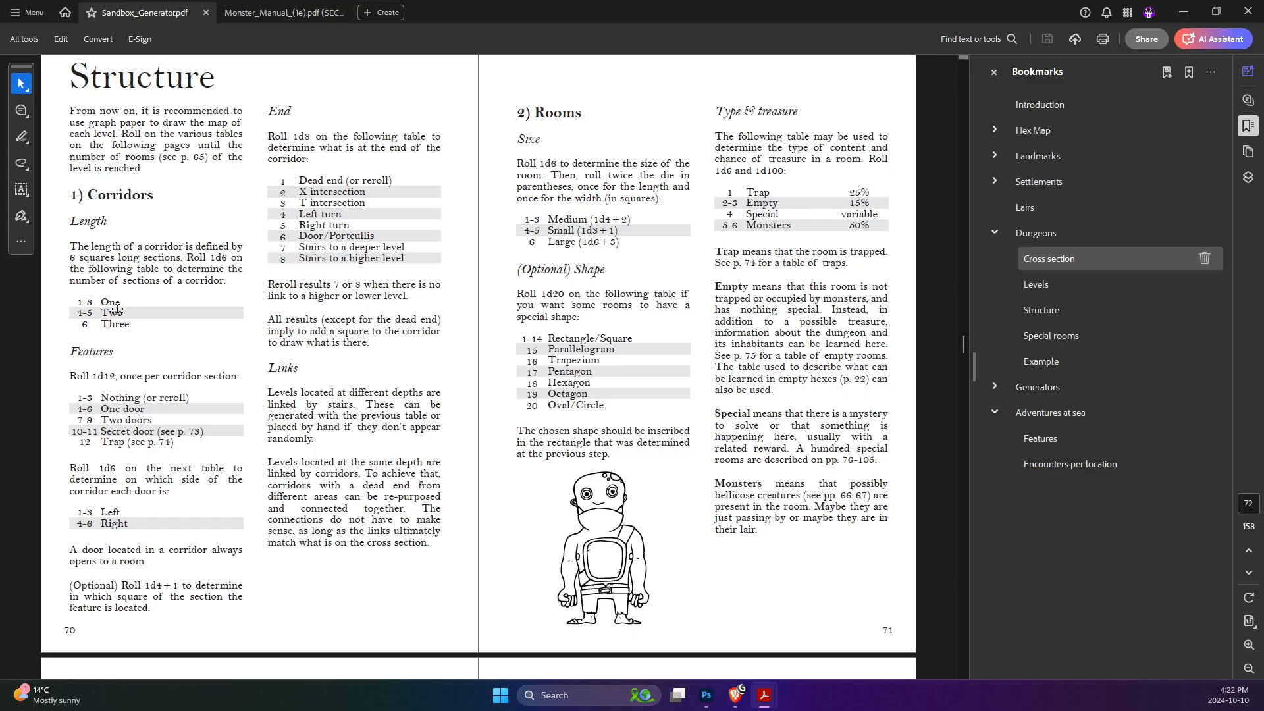
- Switch to Photoshop and brush a one-square-wide passage entrance with slanted walls leading into a short straight section on the grid
key("alt+Tab")
scroll(457, 393, "down", 4)
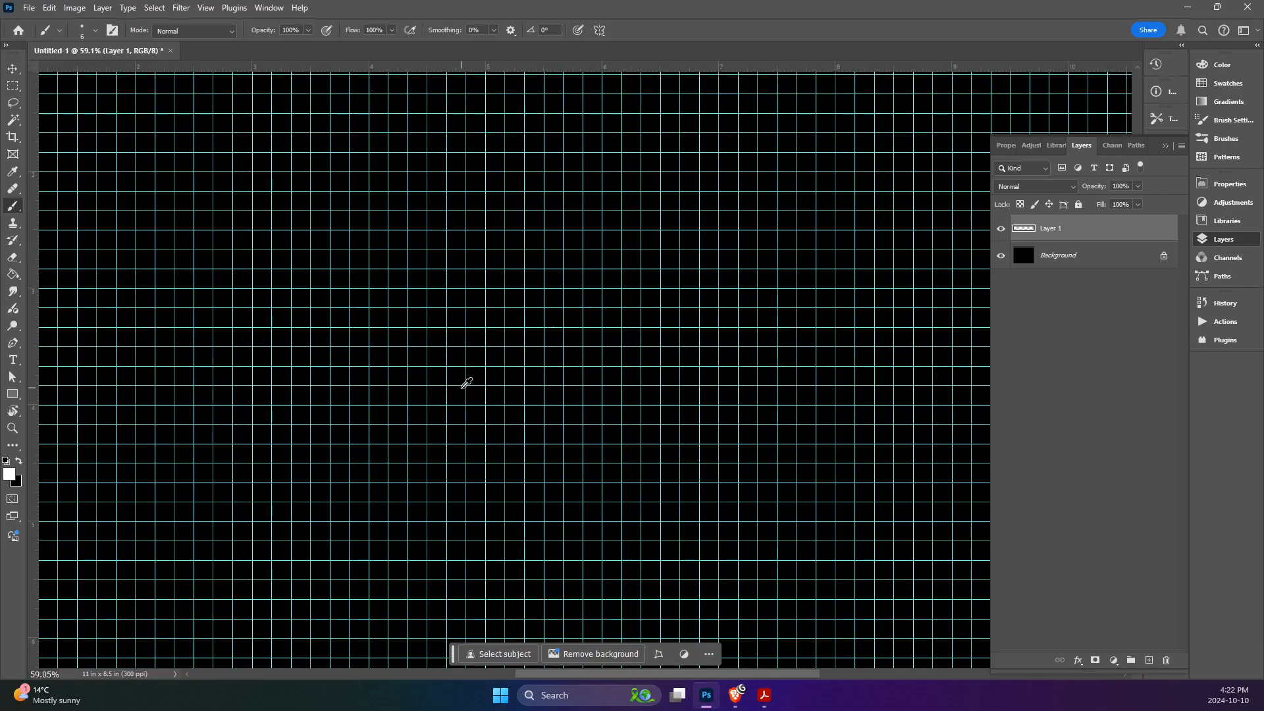
scroll(459, 393, "up", 3)
scroll(462, 393, "up", 1)
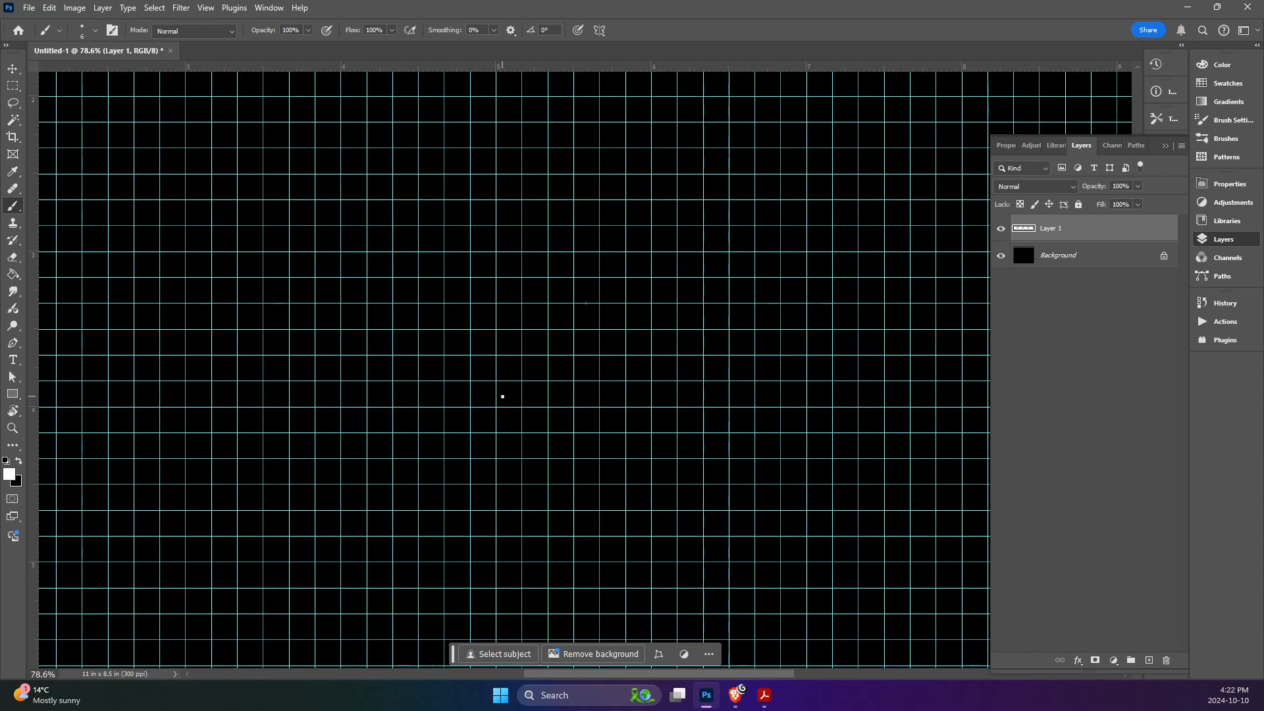
mouse_move(238, 356)
left_mouse_down()
mouse_move(261, 354)
mouse_move(262, 379)
left_mouse_up()
left_click_drag(236, 352, 213, 329)
left_click_drag(236, 381, 212, 357)
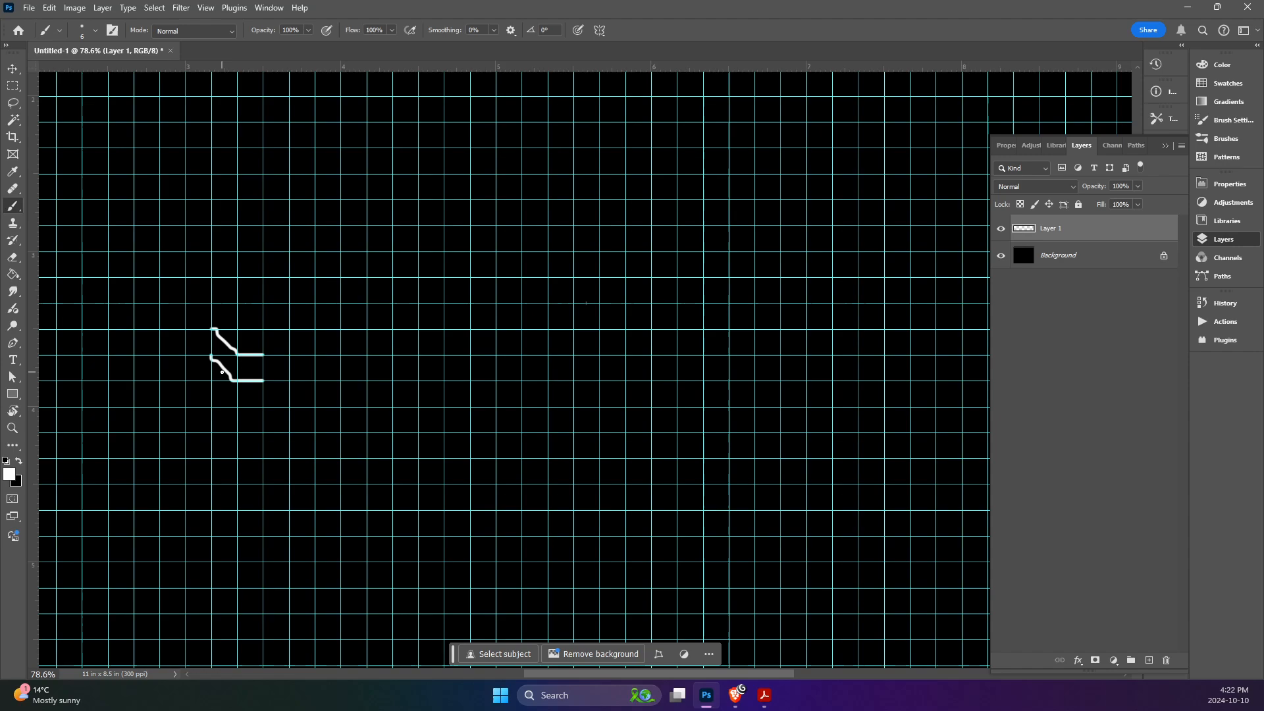
- Check the corridor Length table in Sandbox_Generator.pdf, and in Photoshop extend both walls horizontally by about five squares
key("alt+Tab")
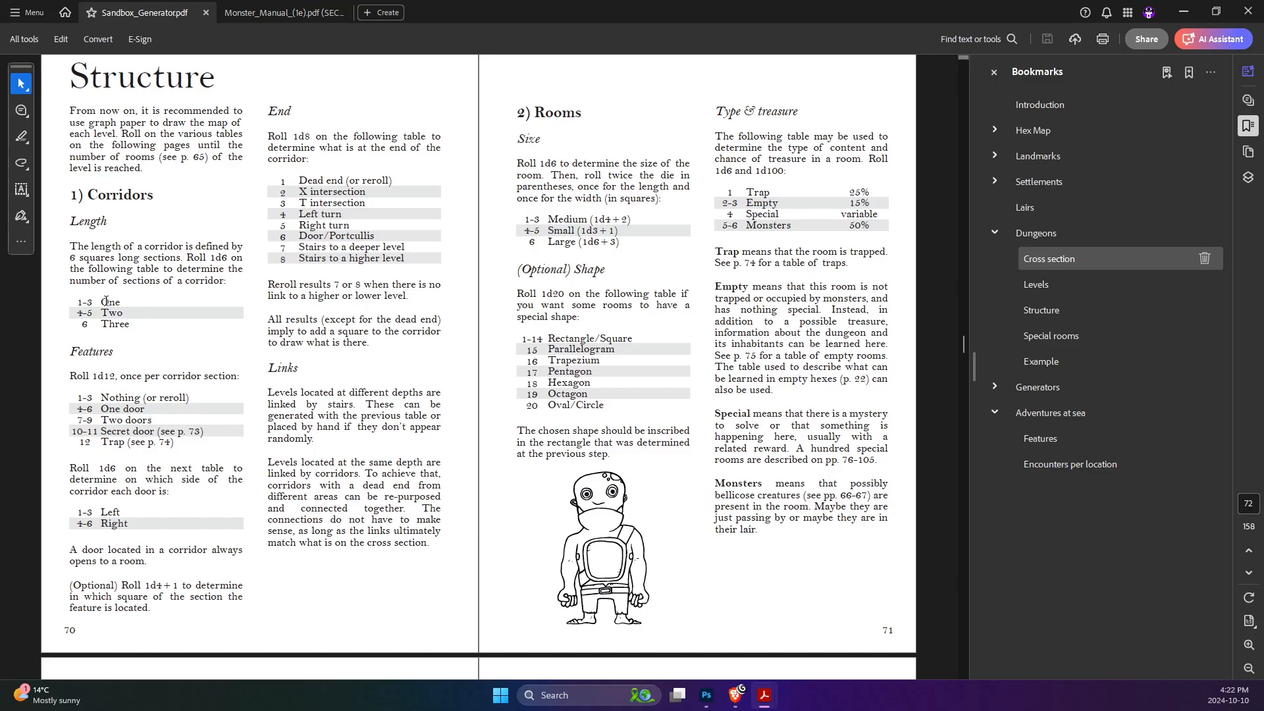
key("alt+Tab")
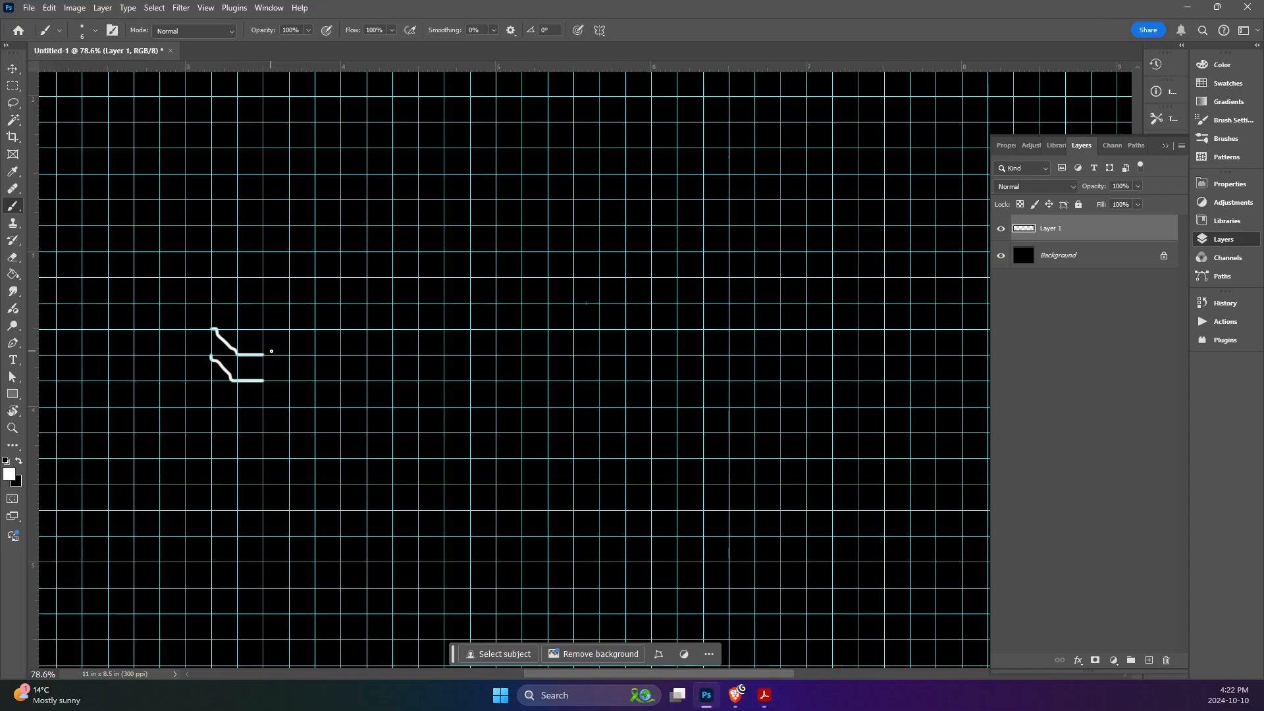
left_click_drag(263, 354, 394, 356)
left_click_drag(262, 380, 393, 379)
- Consult the corridor tables in Sandbox_Generator.pdf, and in Photoshop draw a right turn heading down at the corridor's end
key("alt+Tab")
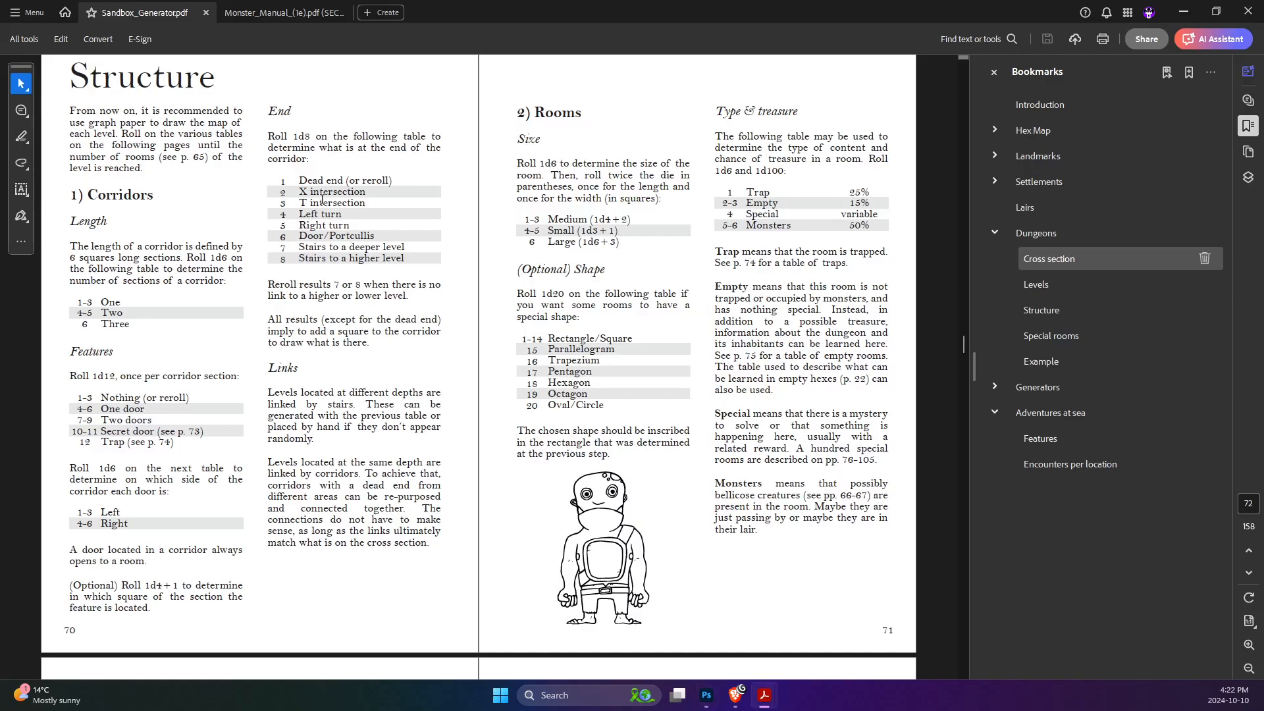
key("alt+Tab")
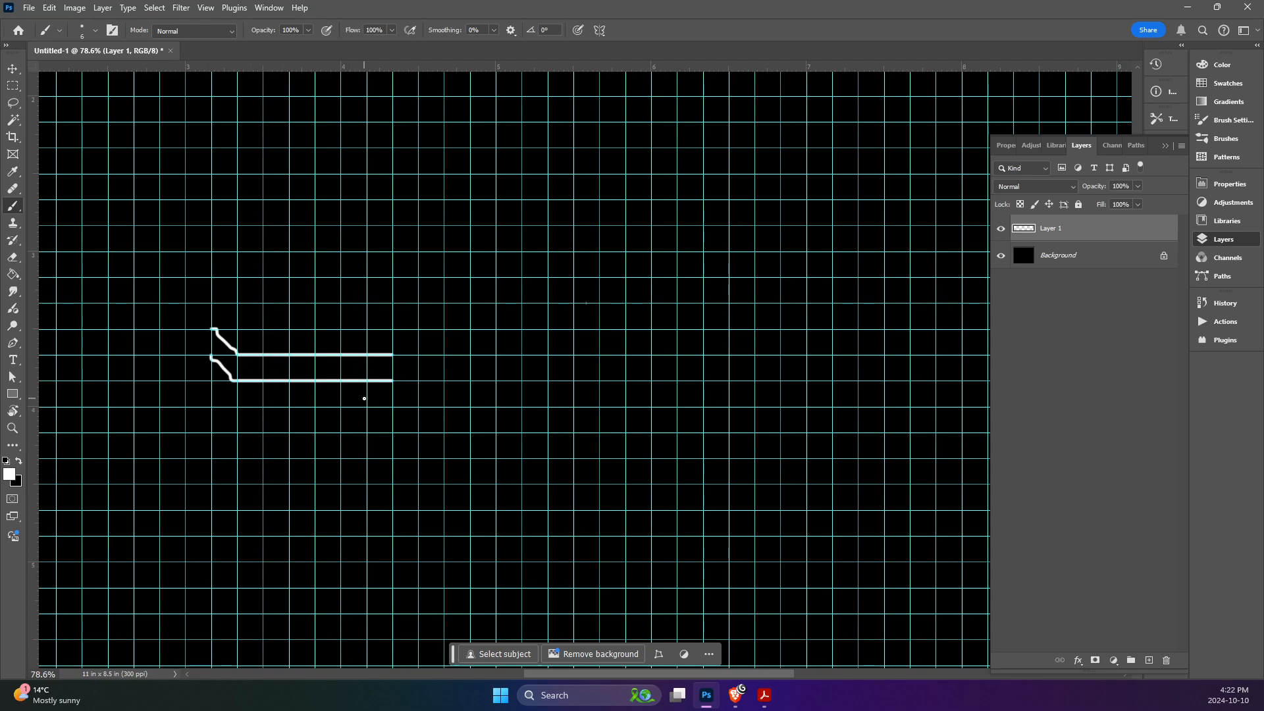
key("alt+Tab")
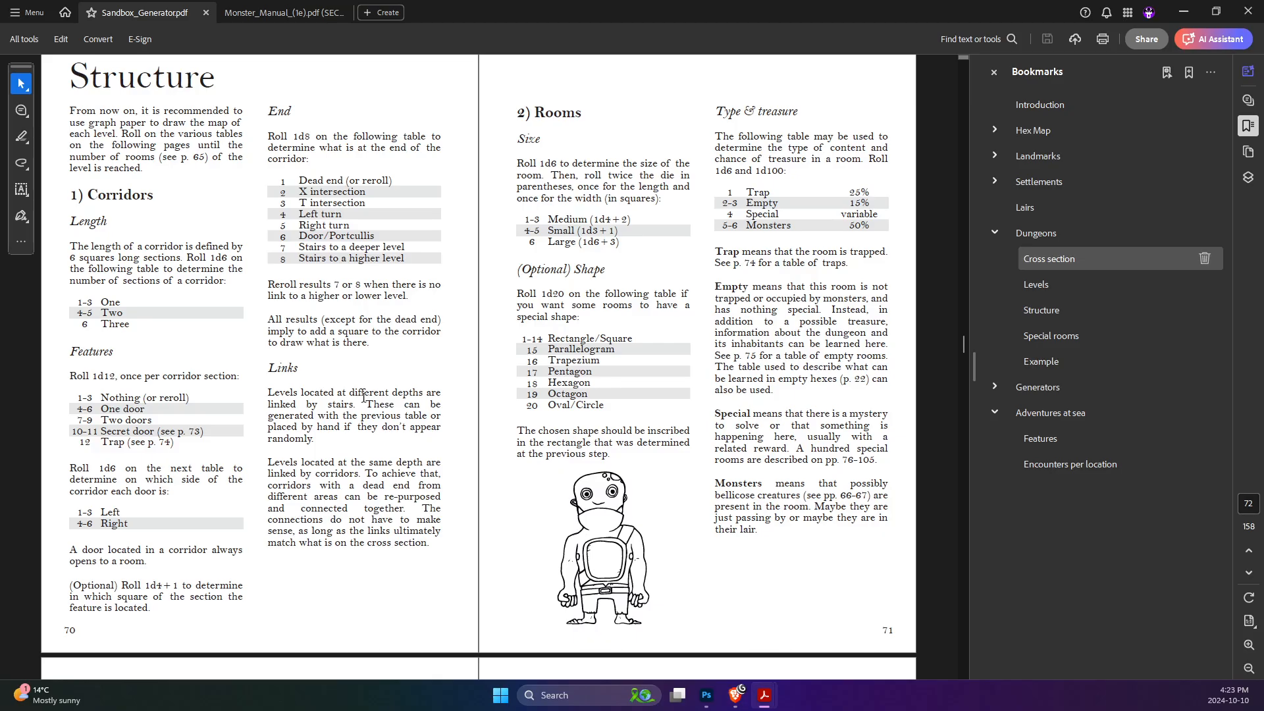
key("alt+Tab")
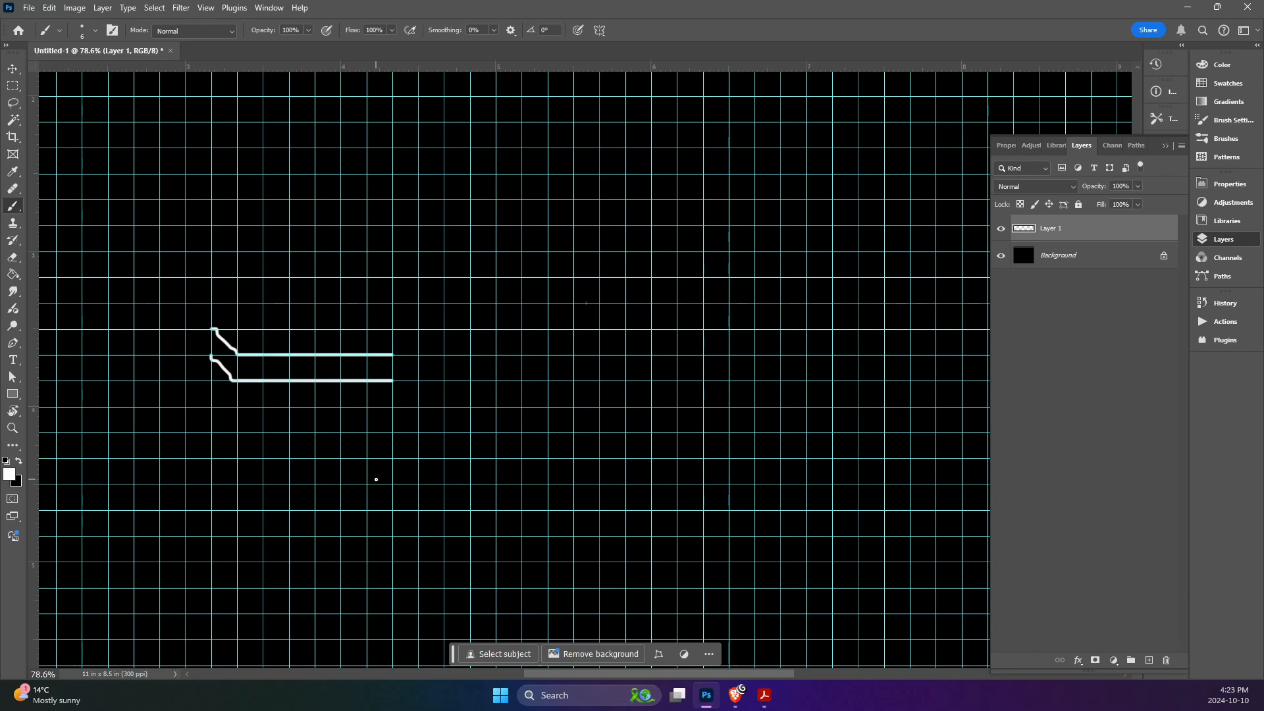
mouse_move(393, 355)
left_mouse_down()
mouse_move(419, 354)
mouse_move(418, 406)
mouse_move(392, 407)
left_mouse_up()
- Check the corridor Length table in Sandbox_Generator.pdf, and in Photoshop extend both walls of the vertical corridor about five squares down
key("alt+Tab")
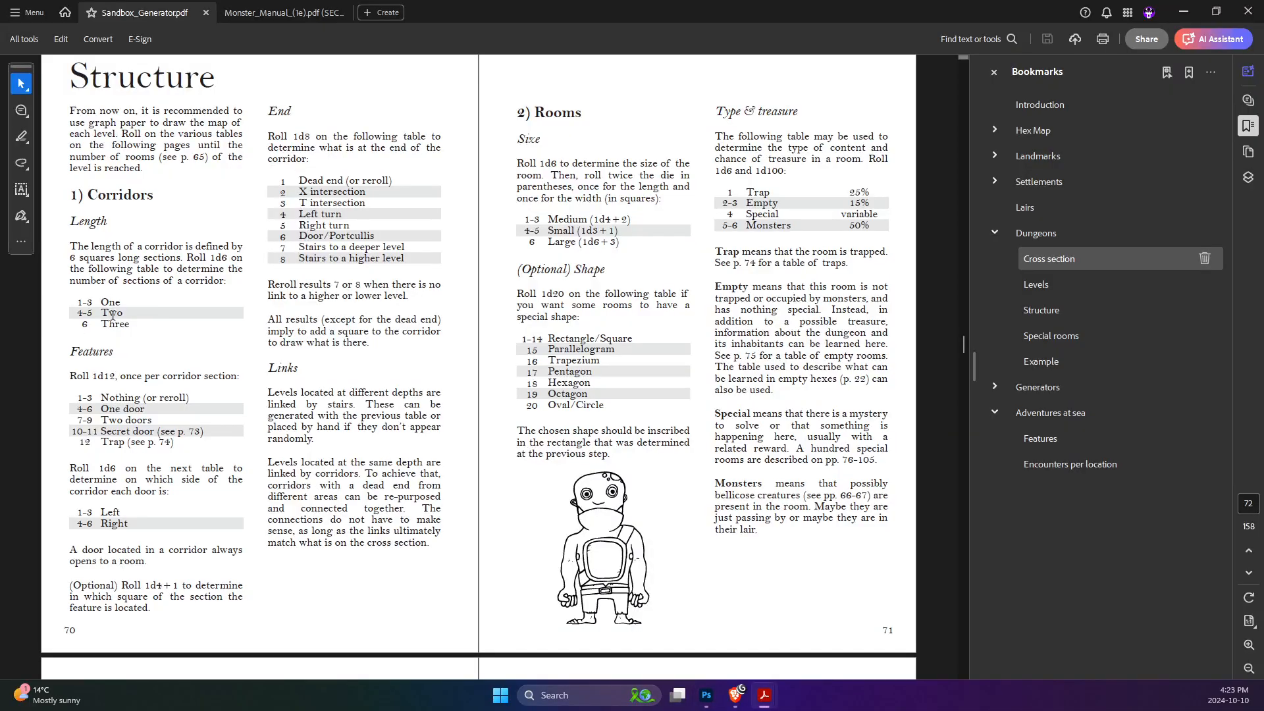
key("alt+Tab")
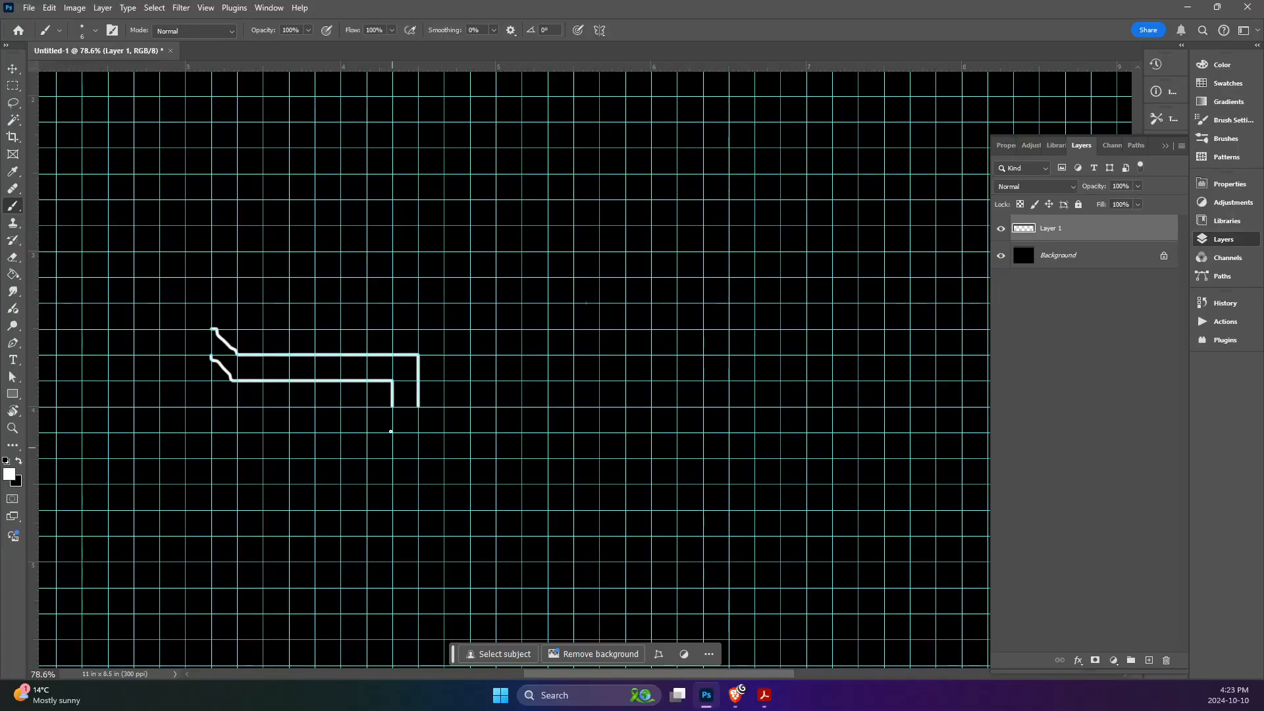
left_click_drag(393, 459, 393, 406)
left_click_drag(422, 459, 419, 407)
mouse_move(418, 460)
left_mouse_down()
mouse_move(419, 535)
mouse_move(392, 457)
left_mouse_up()
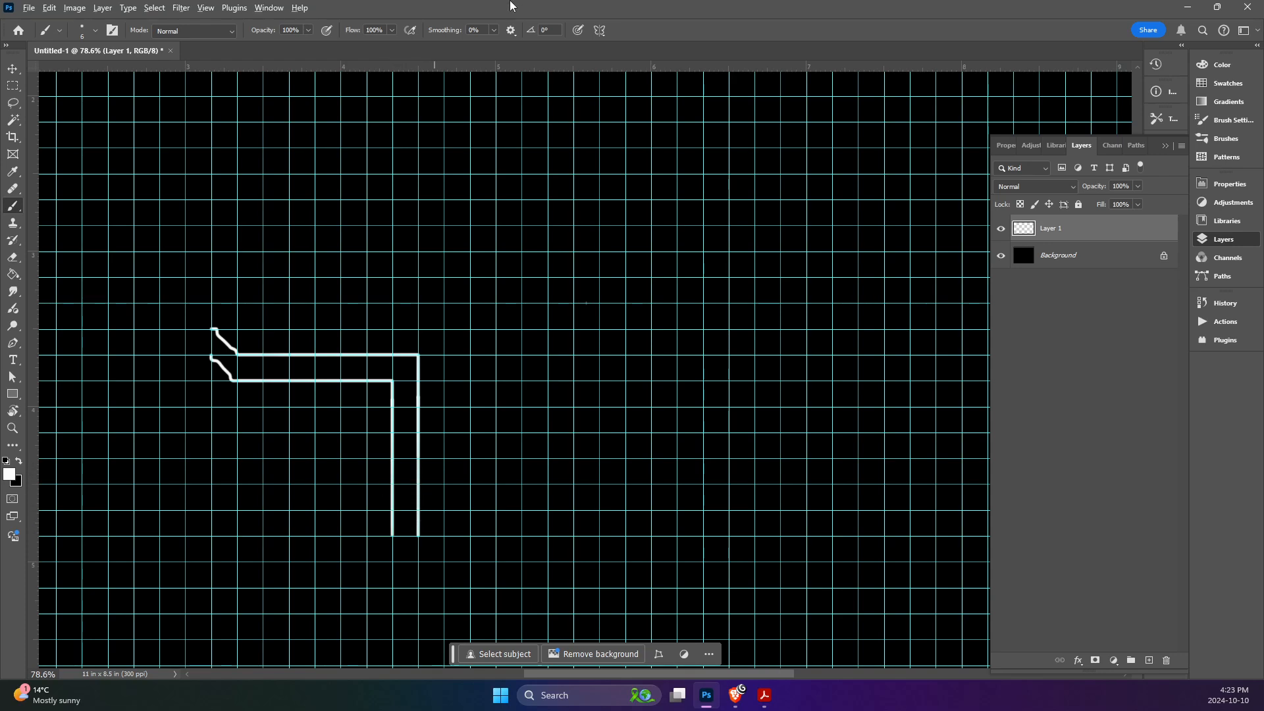
- Consult the corridor End table in Sandbox_Generator.pdf, and in Photoshop draw a right turn heading west at the vertical corridor's lower end
key("alt+Tab")
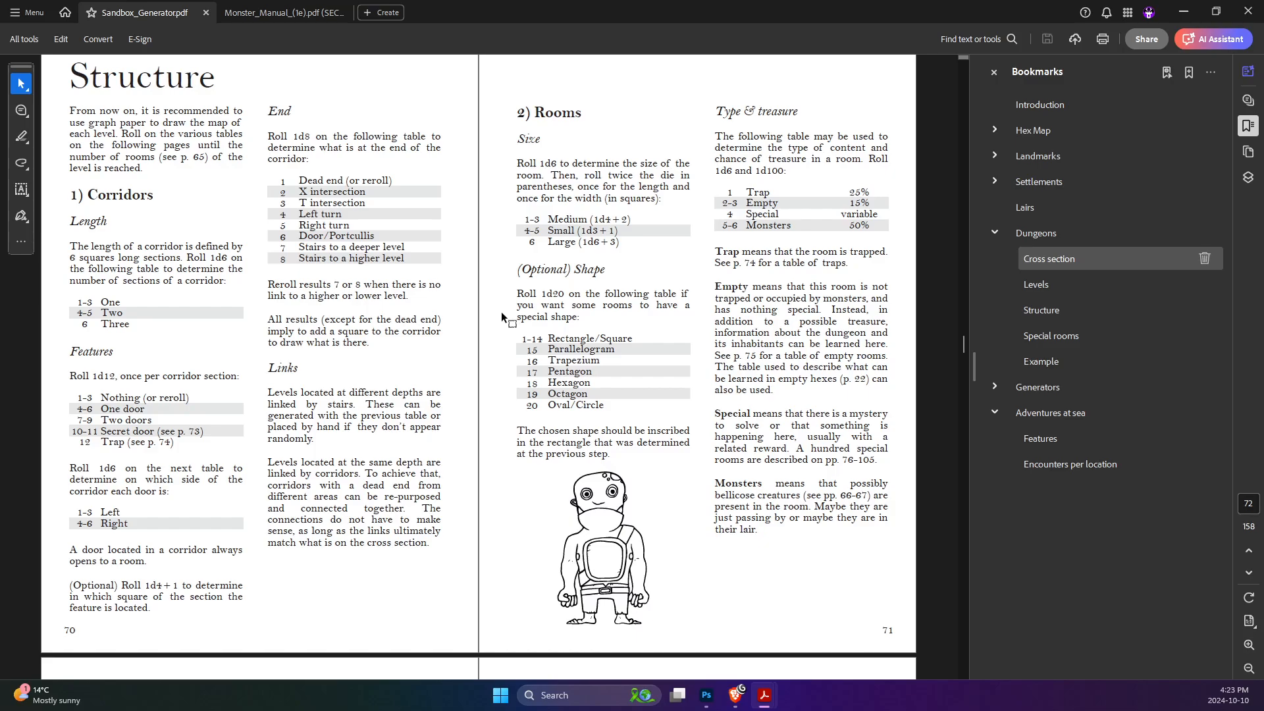
key("alt+Tab")
scroll(446, 278, "down", 3)
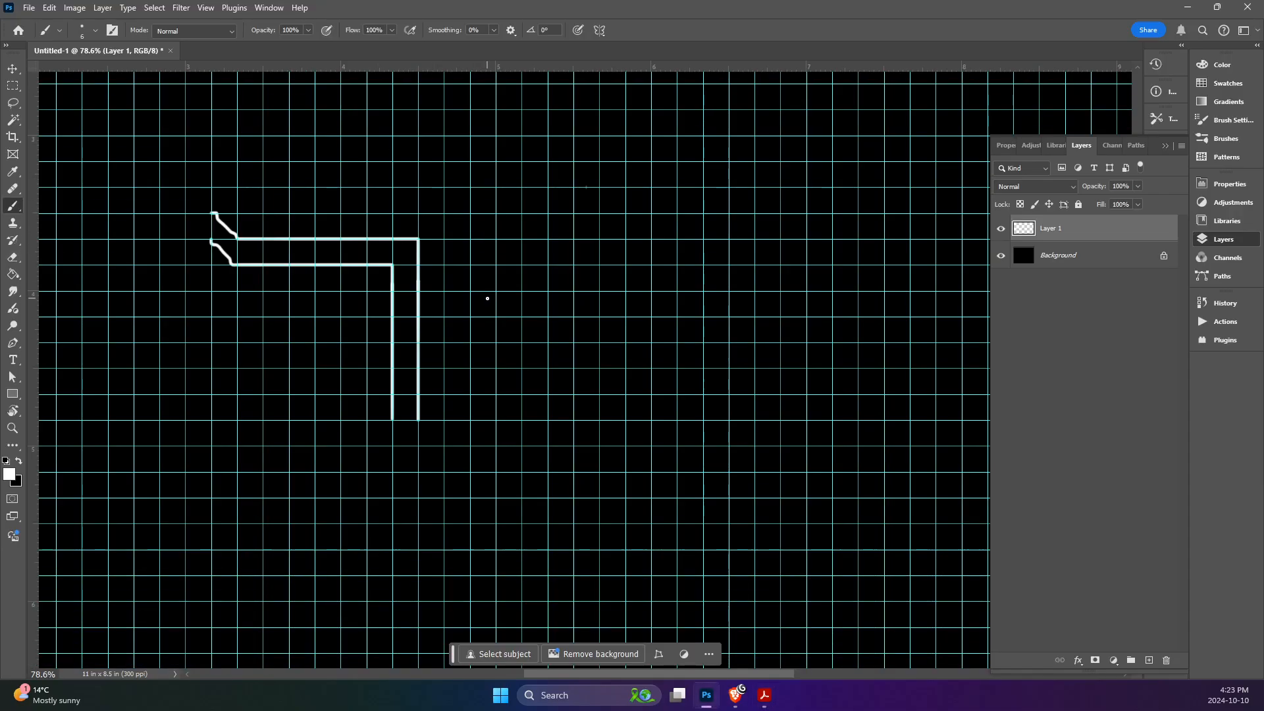
left_click_drag(419, 388, 418, 416)
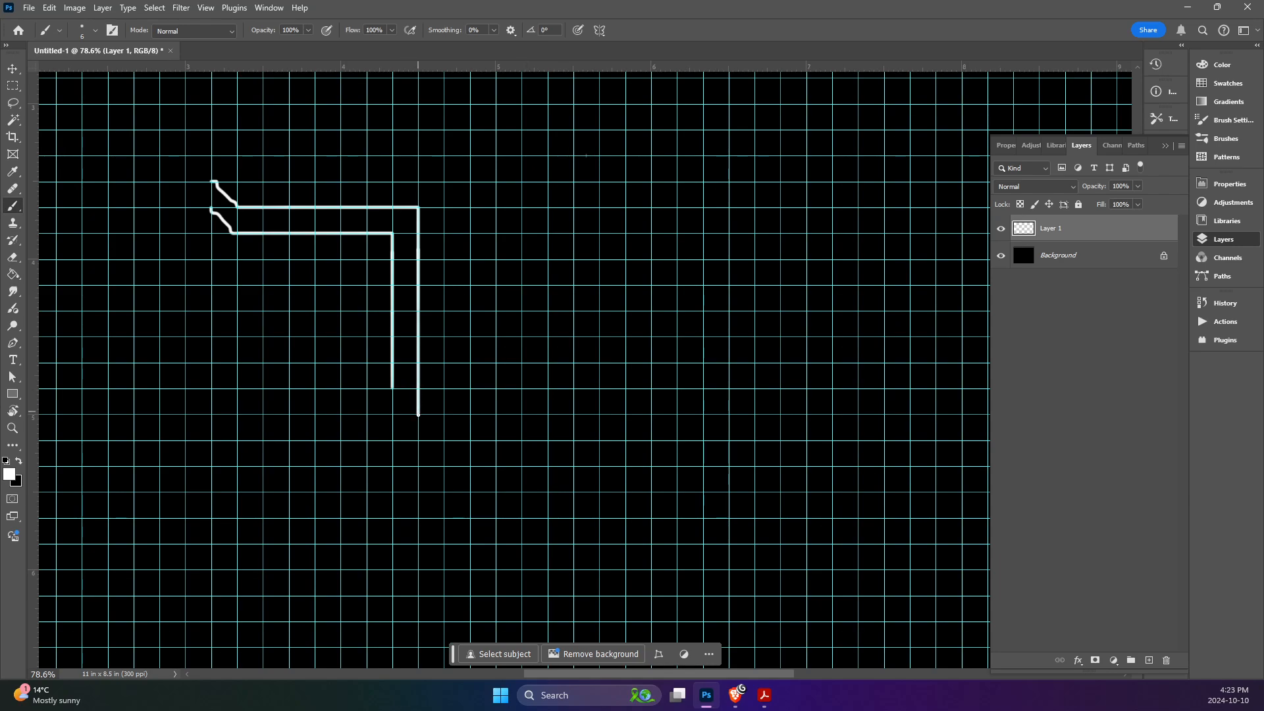
left_click(367, 414, "shift")
left_click(393, 388, "shift")
- Check the corridor Length table in Sandbox_Generator.pdf, and in Photoshop extend both walls of the west-heading corridor by about five squares
key("alt+Tab")
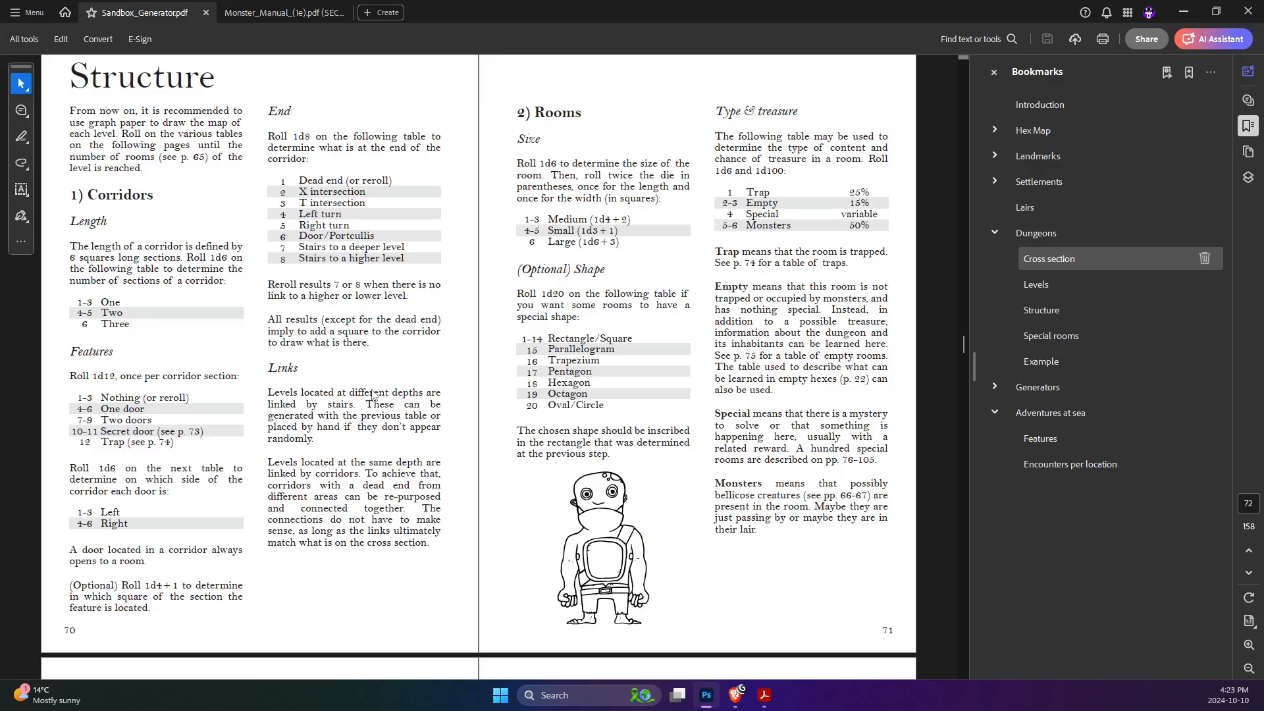
key("alt+Tab")
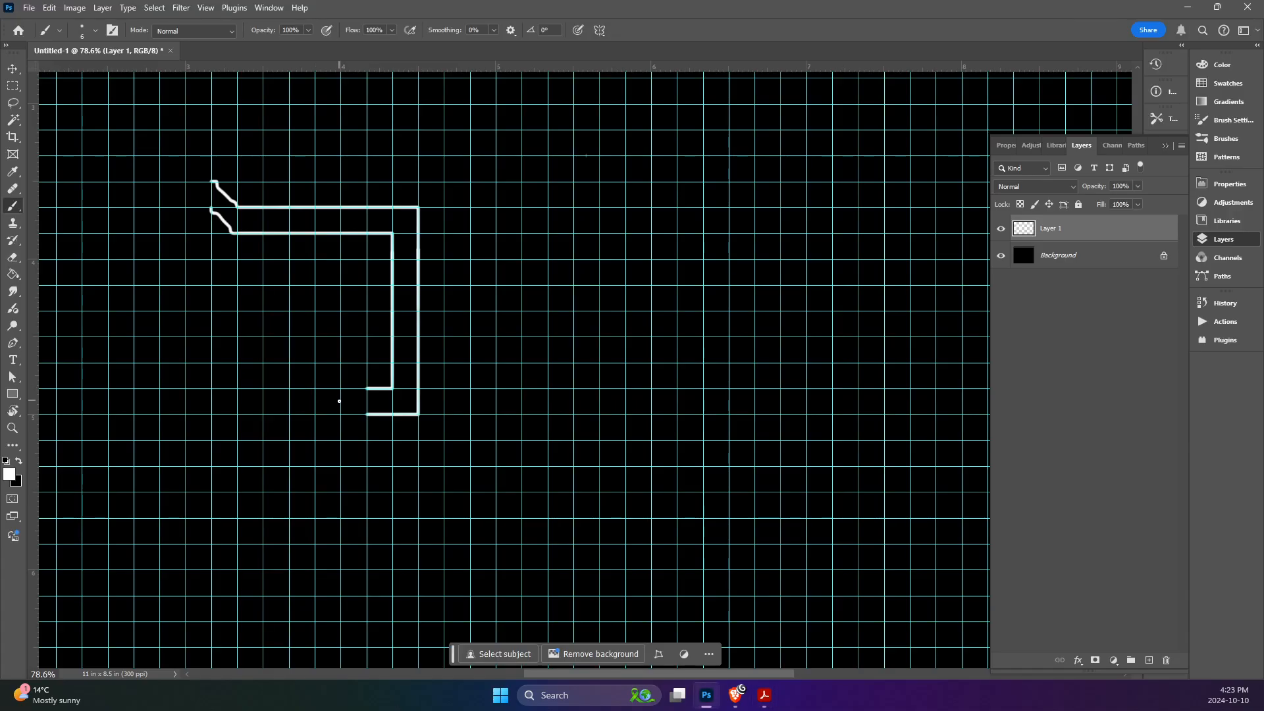
mouse_move(371, 391)
left_mouse_down()
mouse_move(238, 391)
mouse_move(259, 415)
mouse_move(368, 414)
left_mouse_up()
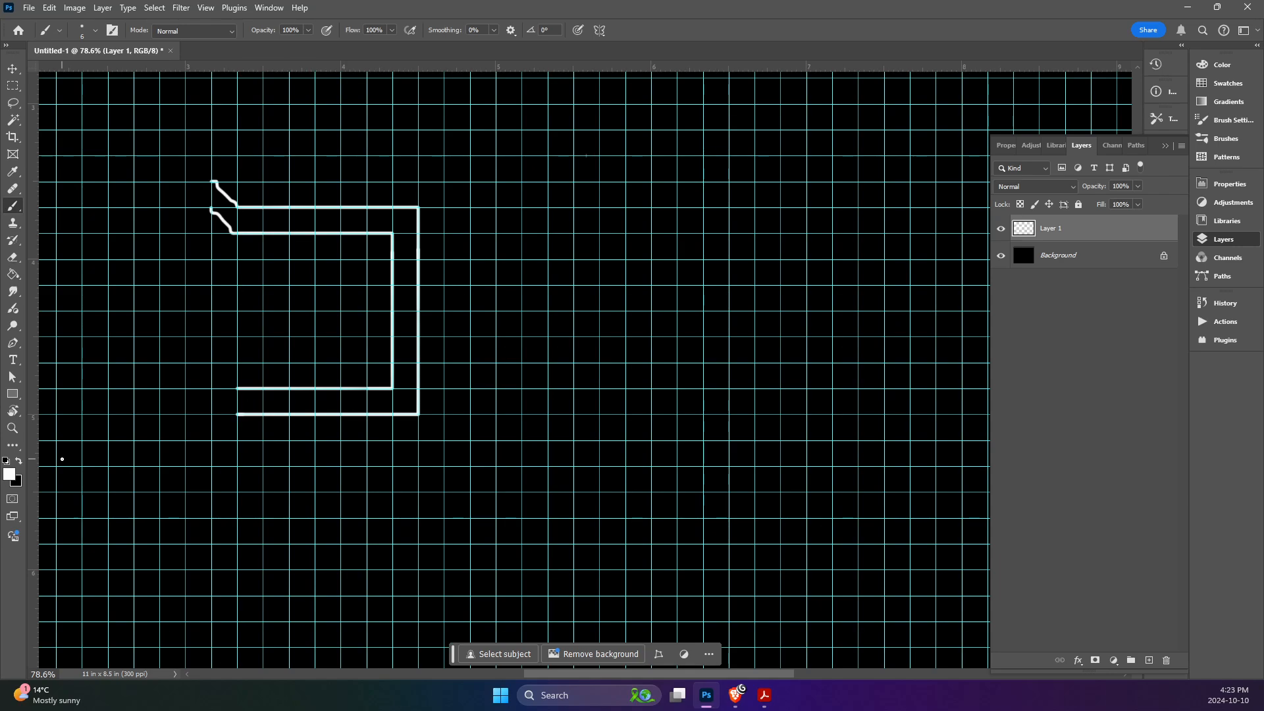
- Consult the corridor End table in Sandbox_Generator.pdf, and in Photoshop draw a T intersection at the corridor's end with one-square branches west and south
key("alt+Tab")
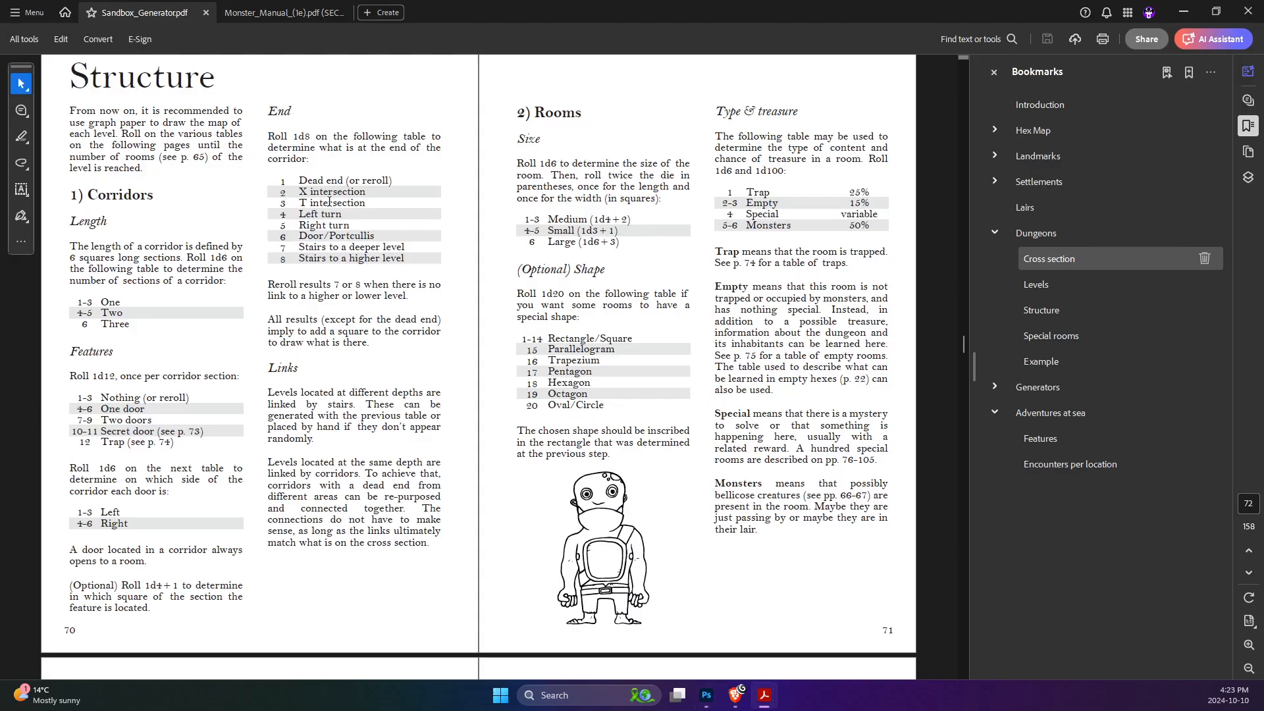
key("alt+Tab")
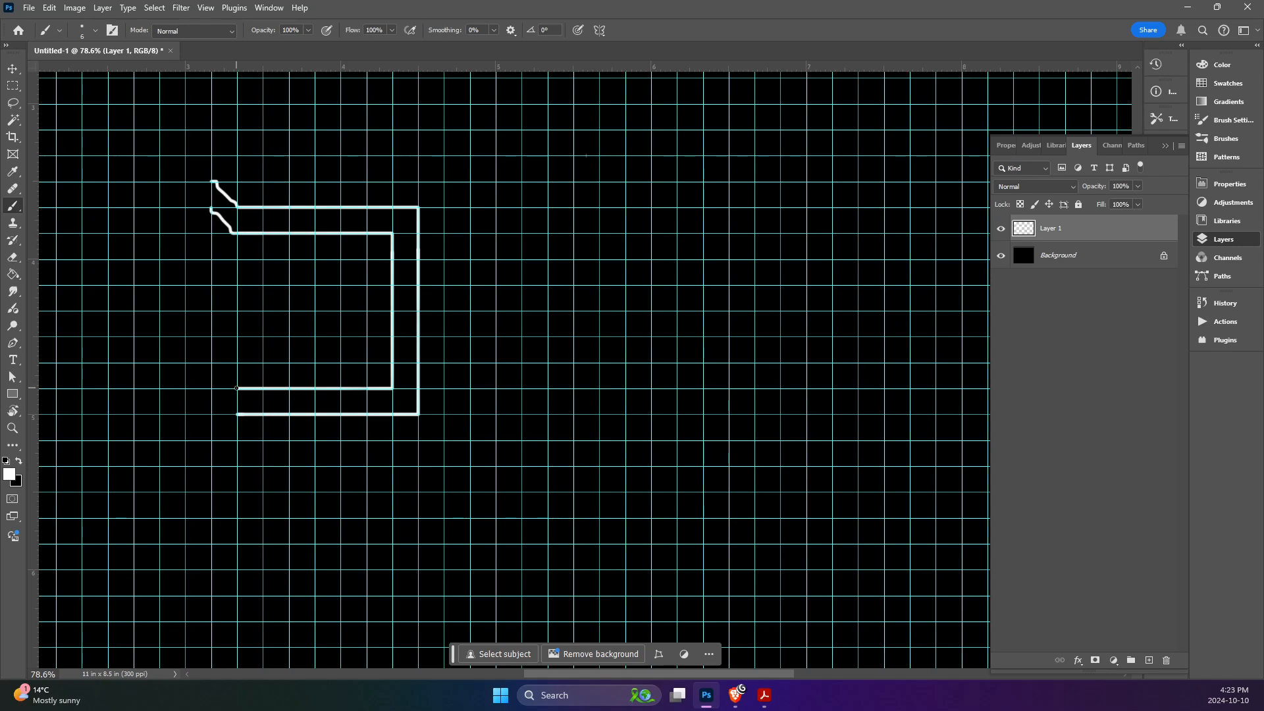
mouse_move(237, 389)
left_mouse_down()
mouse_move(236, 363)
mouse_move(210, 440)
left_mouse_up()
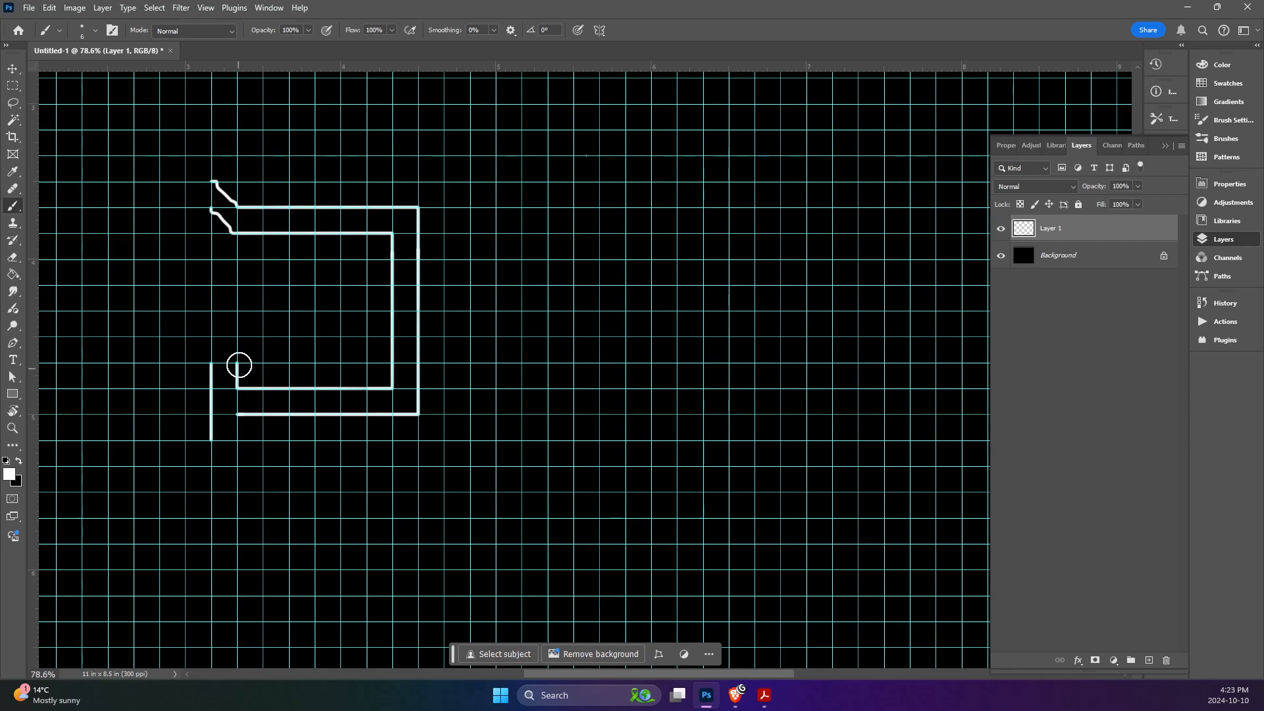
mouse_move(240, 364)
left_mouse_down()
mouse_move(213, 374)
mouse_move(218, 362)
left_mouse_up()
mouse_move(207, 395)
left_mouse_down()
mouse_move(203, 448)
mouse_move(198, 388)
mouse_move(230, 390)
mouse_move(204, 414)
mouse_move(211, 440)
mouse_move(237, 440)
left_mouse_up()
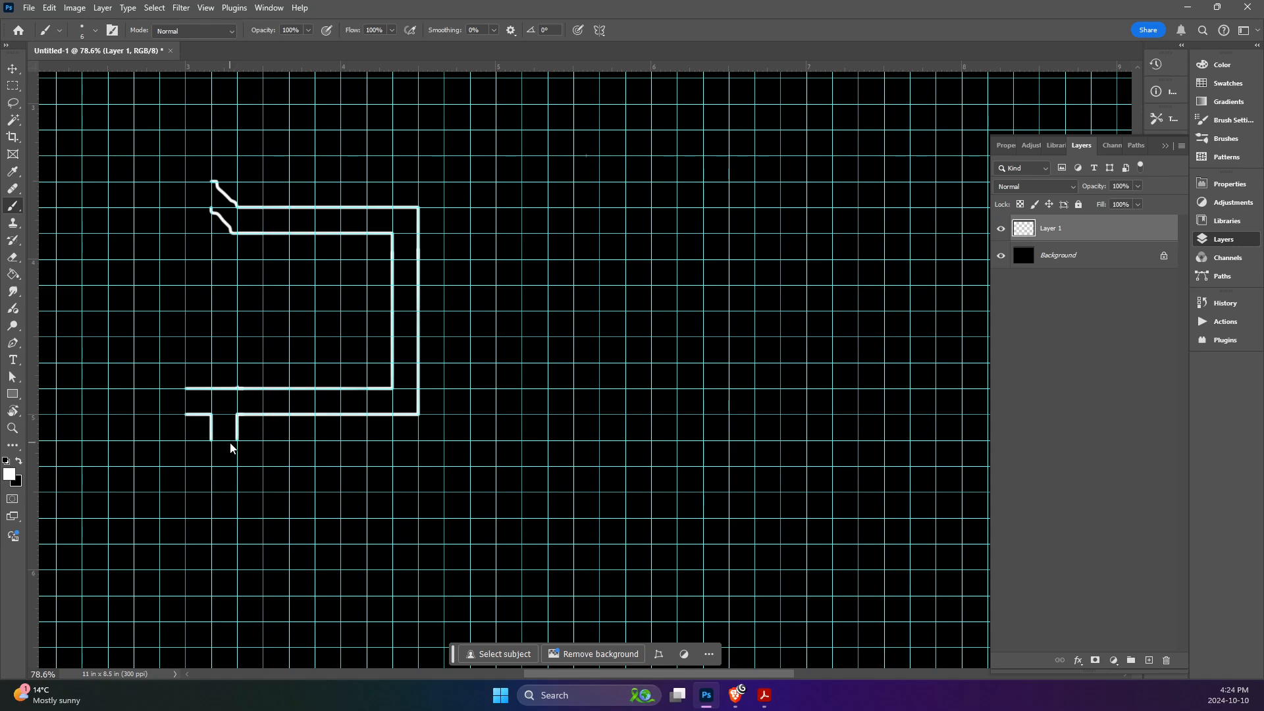
- Extend the intersection's west branch by about five squares and close it off as a dead end
scroll(231, 448, "up", 1)
scroll(234, 458, "down", 1)
scroll(243, 438, "left", 10)
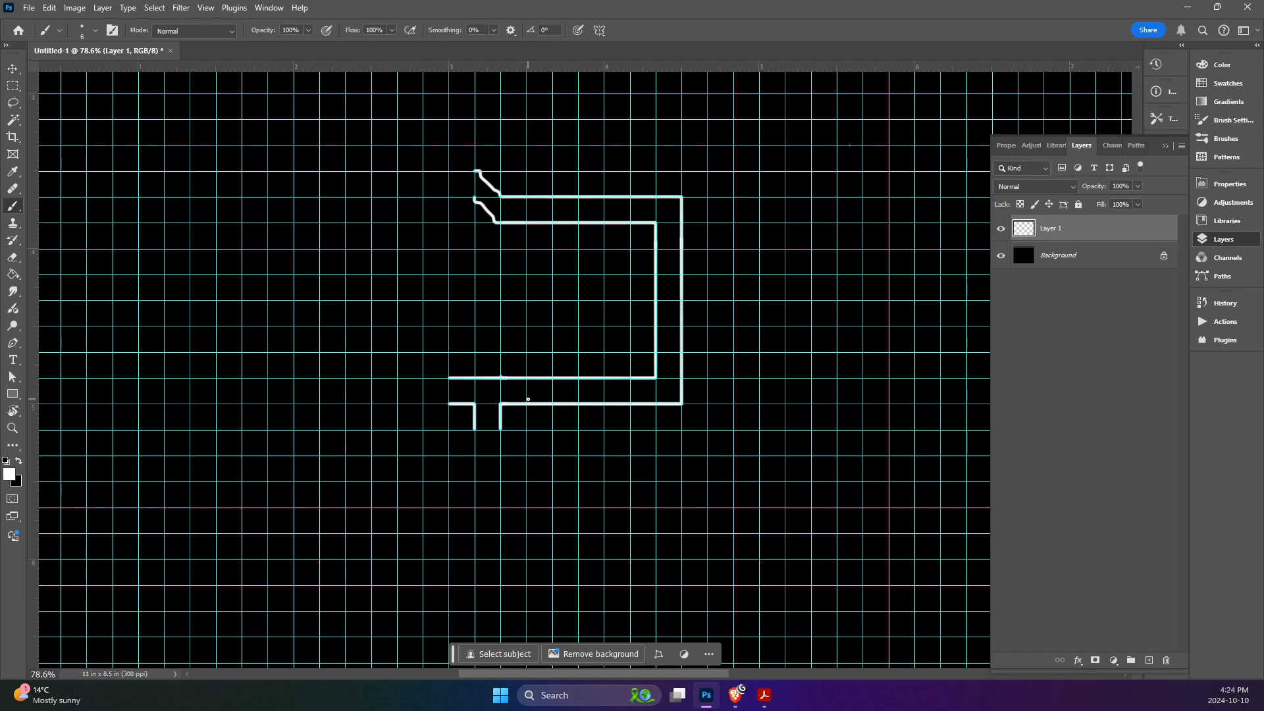
mouse_move(442, 377)
left_mouse_down()
mouse_move(319, 378)
mouse_move(363, 403)
mouse_move(453, 401)
left_mouse_up()
left_click_drag(319, 403, 319, 378)
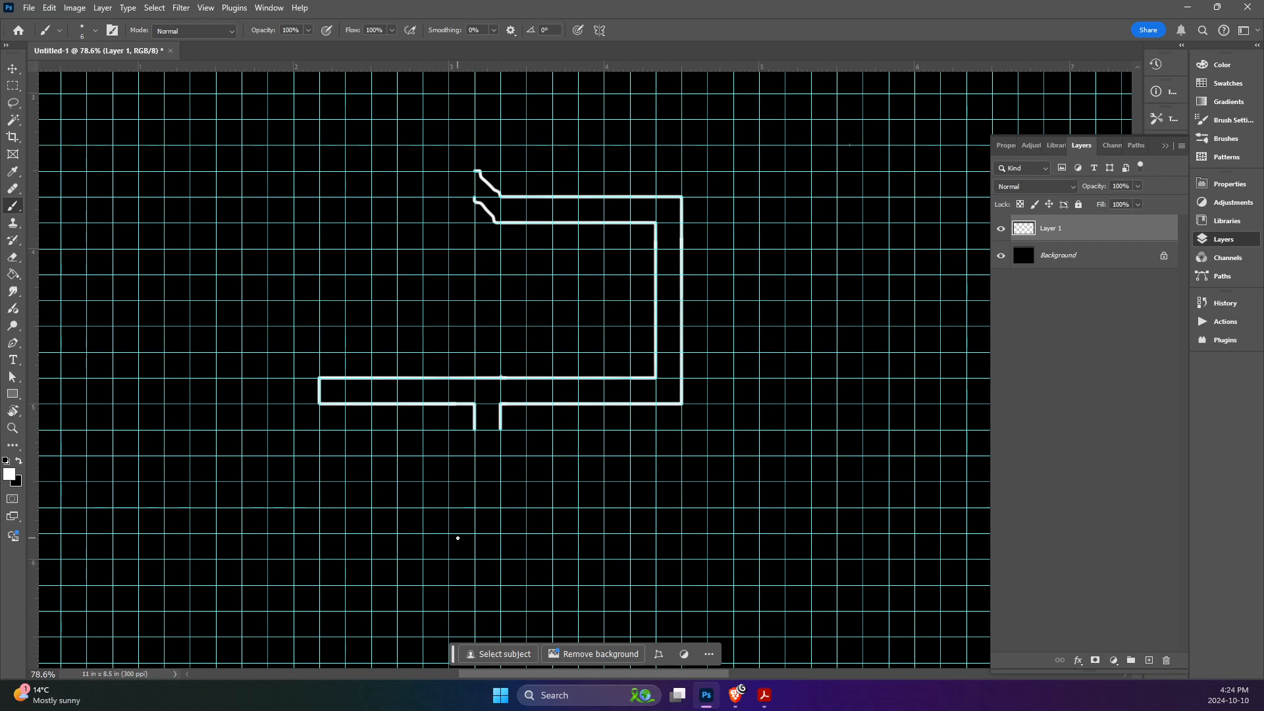
- Extend the intersection's south branch about five squares down and draw a one-square turn heading east at its end
scroll(457, 538, "down", 4)
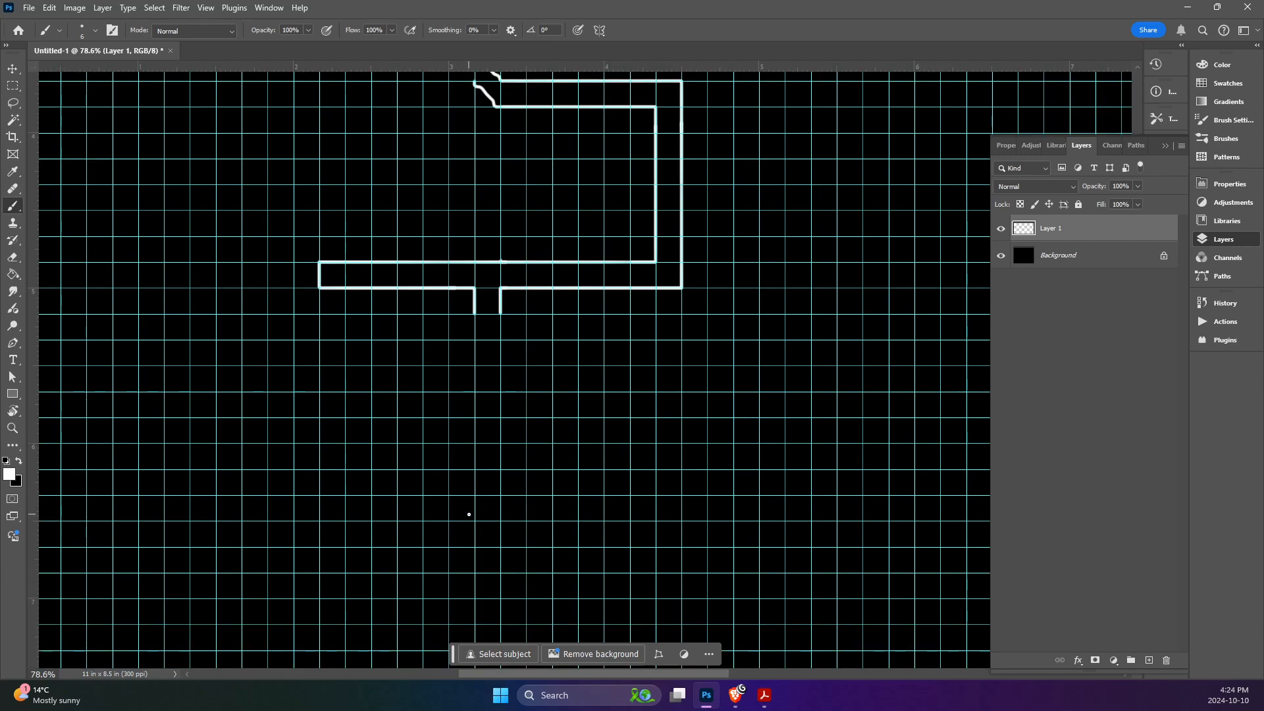
left_click_drag(475, 313, 474, 366)
mouse_move(502, 315)
left_mouse_down()
mouse_move(503, 368)
mouse_move(475, 395)
mouse_move(475, 460)
mouse_move(489, 469)
mouse_move(507, 469)
mouse_move(500, 366)
left_mouse_up()
mouse_move(501, 443)
left_mouse_down()
mouse_move(526, 442)
mouse_move(526, 469)
left_mouse_up()
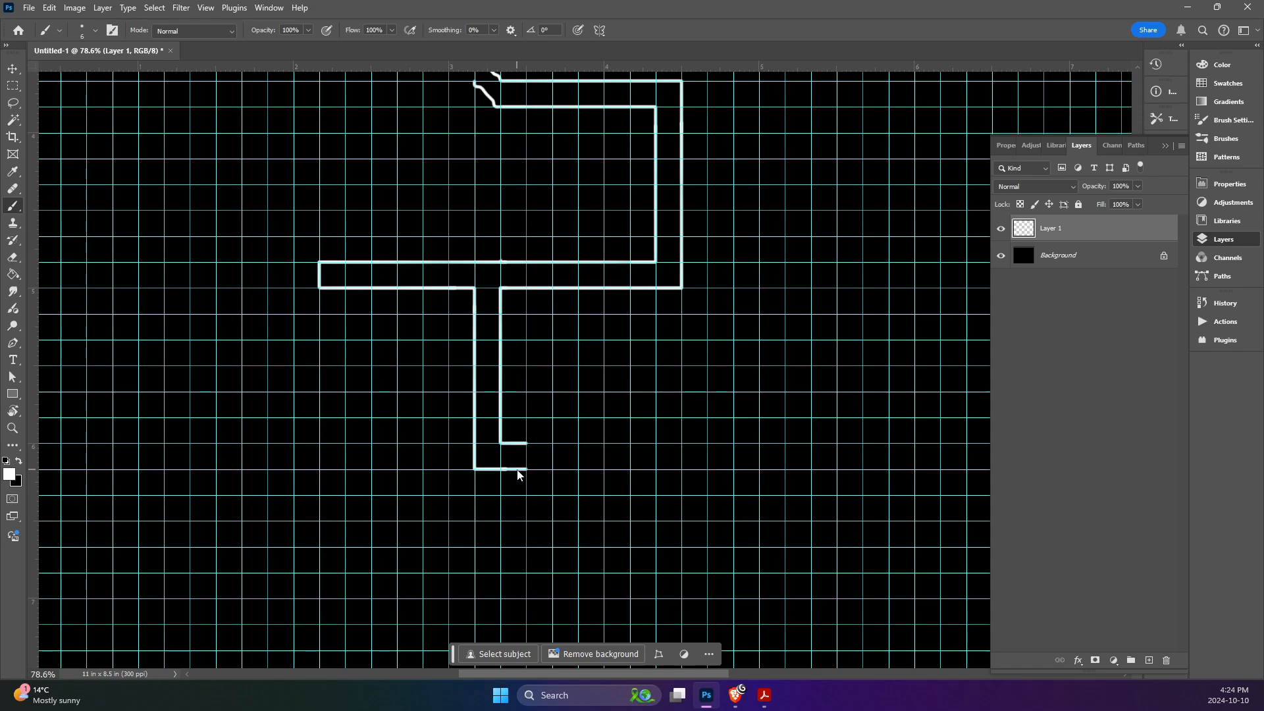
- Extend both walls of the lowest corridor about eleven squares east with straight strokes and close its end
scroll(515, 472, "right", 2)
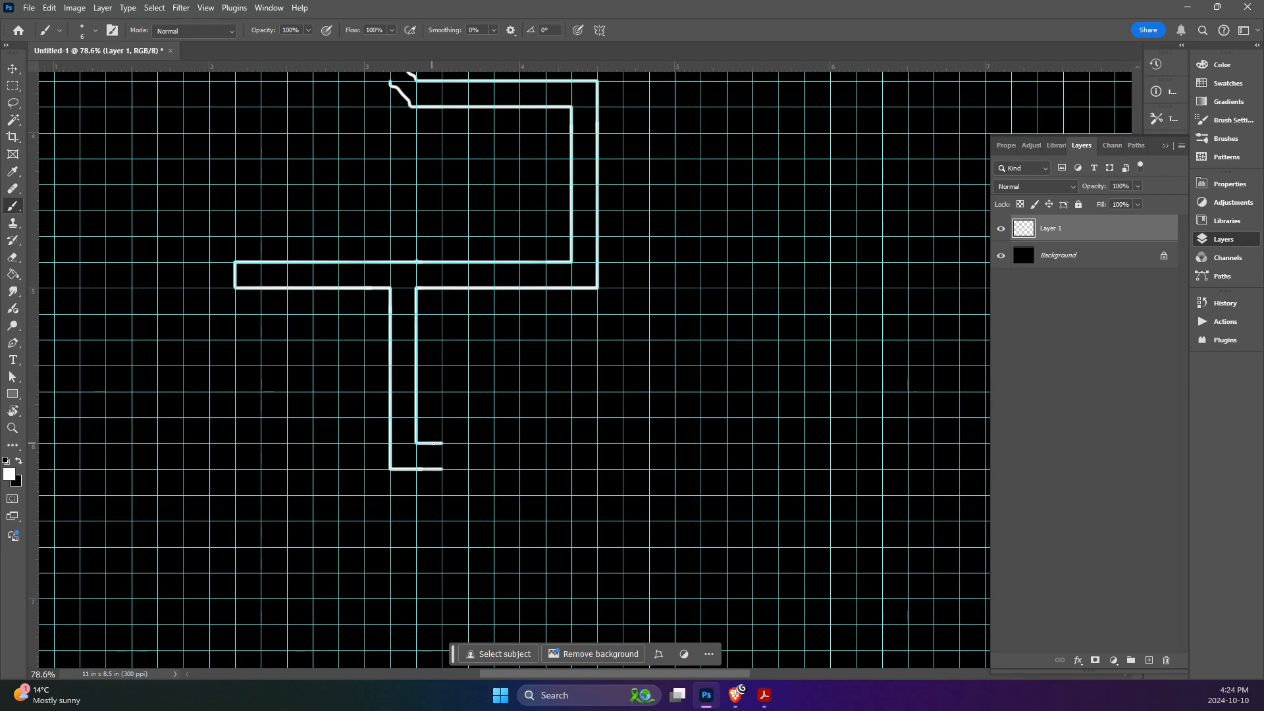
left_click_drag(442, 443, 570, 445)
left_click_drag(440, 470, 571, 471)
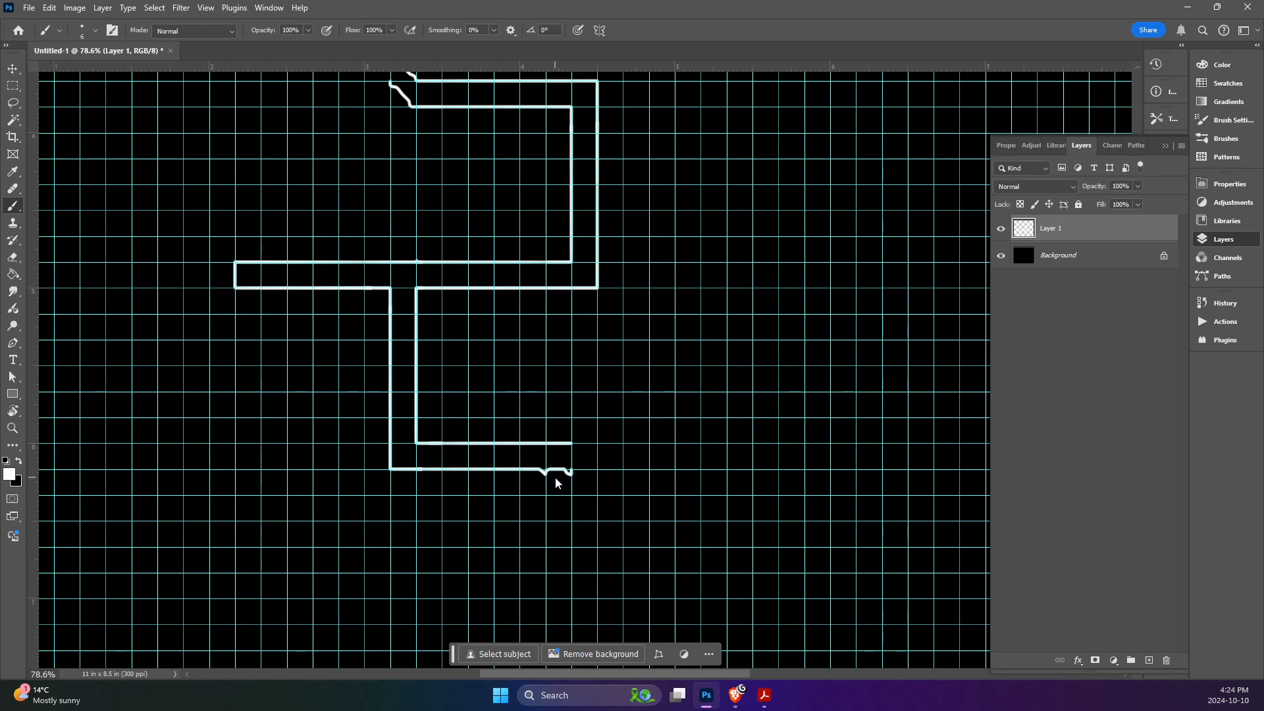
key("ctrl+z")
mouse_move(443, 469)
left_mouse_down()
mouse_move(571, 469)
mouse_move(626, 443)
mouse_move(727, 444)
left_mouse_up()
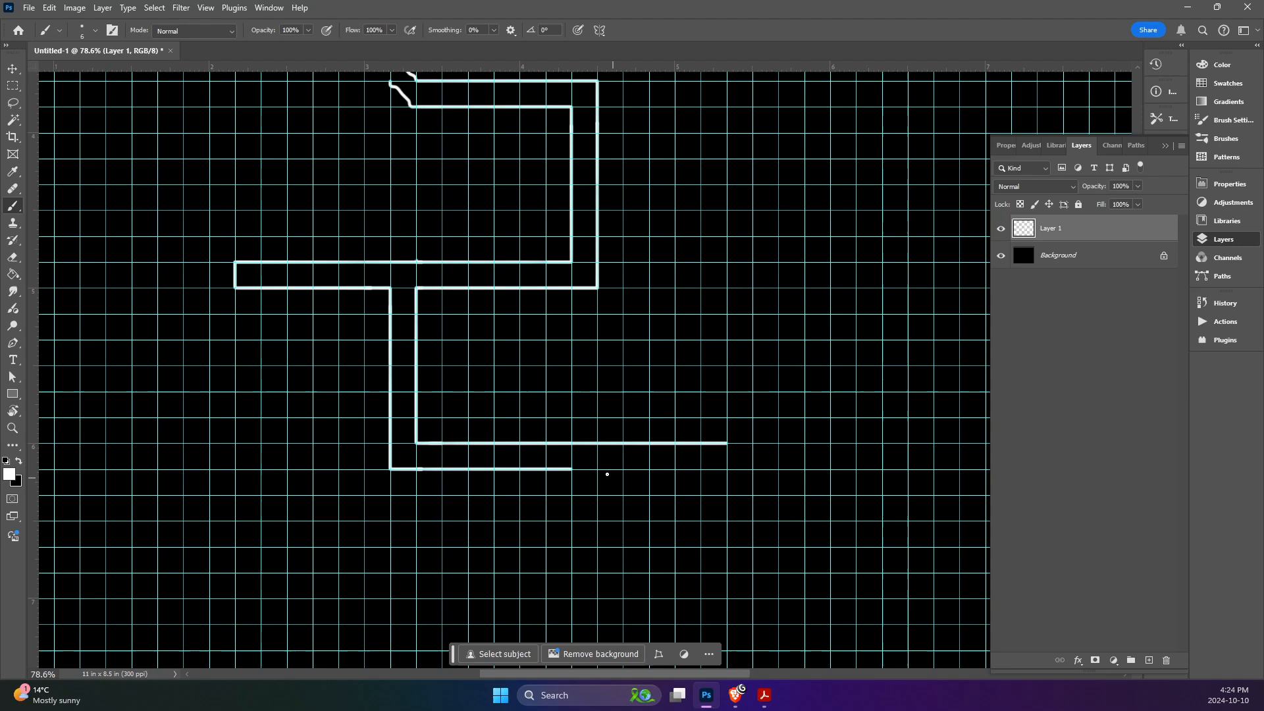
left_click_drag(571, 470, 727, 469)
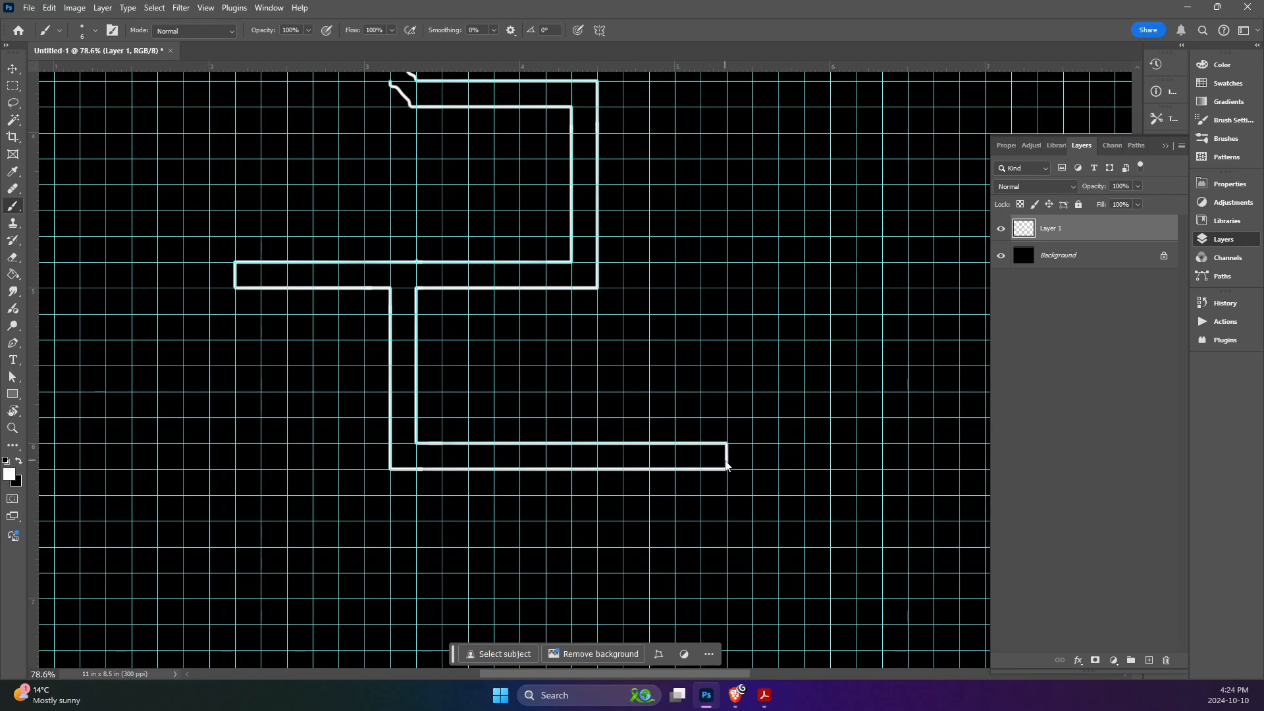
- Examine the drawn corridor layout and compare it with the corridor Features table in Sandbox_Generator.pdf
scroll(726, 454, "up", 2)
scroll(711, 429, "down", 2)
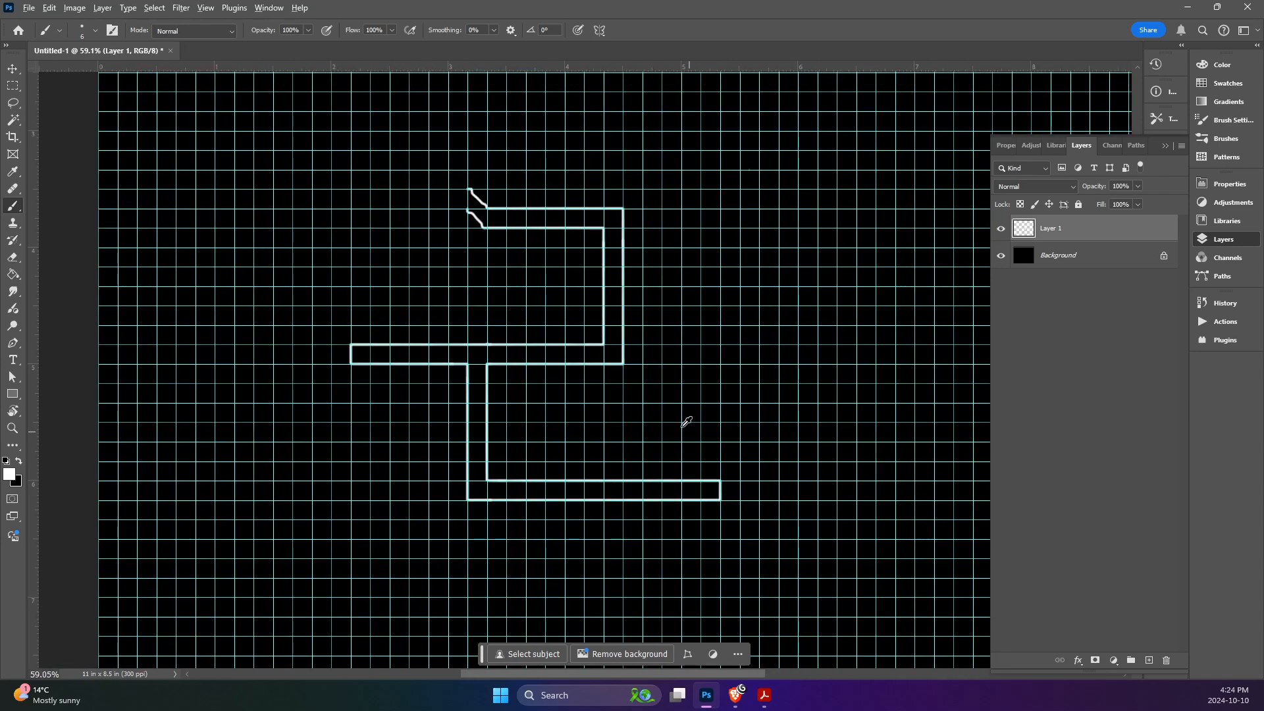
scroll(686, 422, "up", 3)
scroll(671, 420, "up", 2)
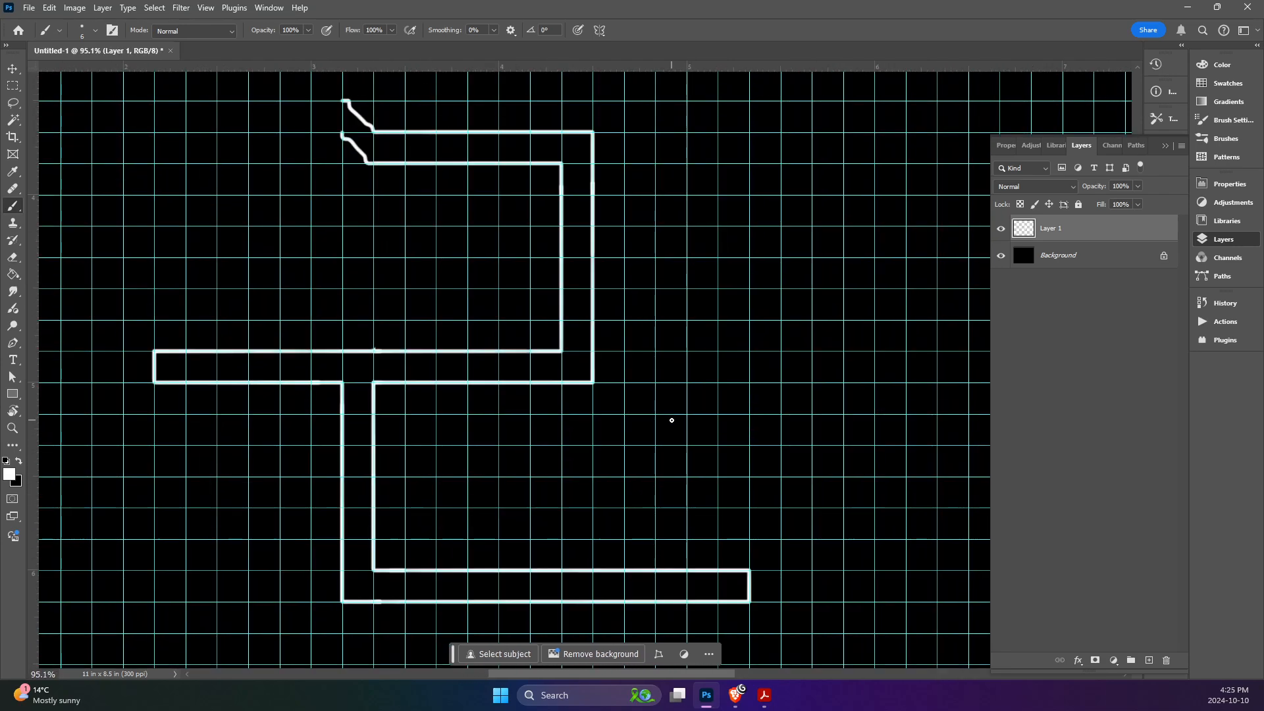
scroll(671, 420, "down", 1)
scroll(671, 420, "down", 1)
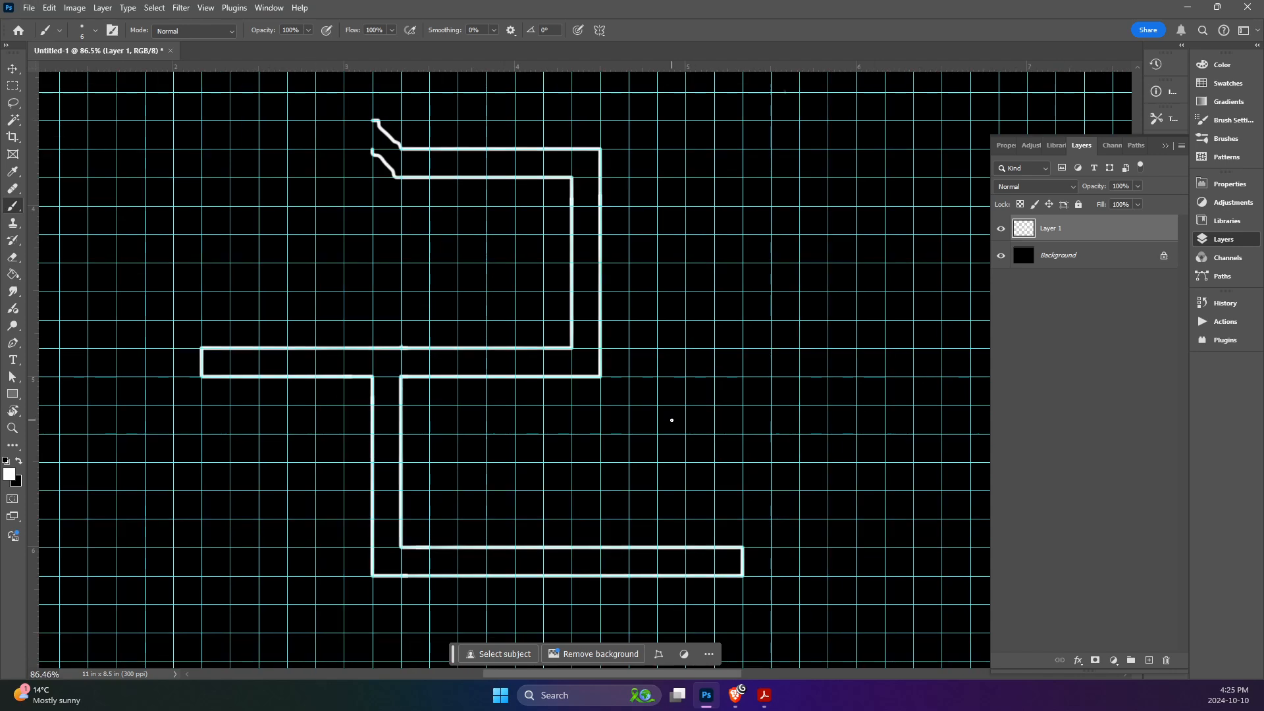
key("alt+Tab")
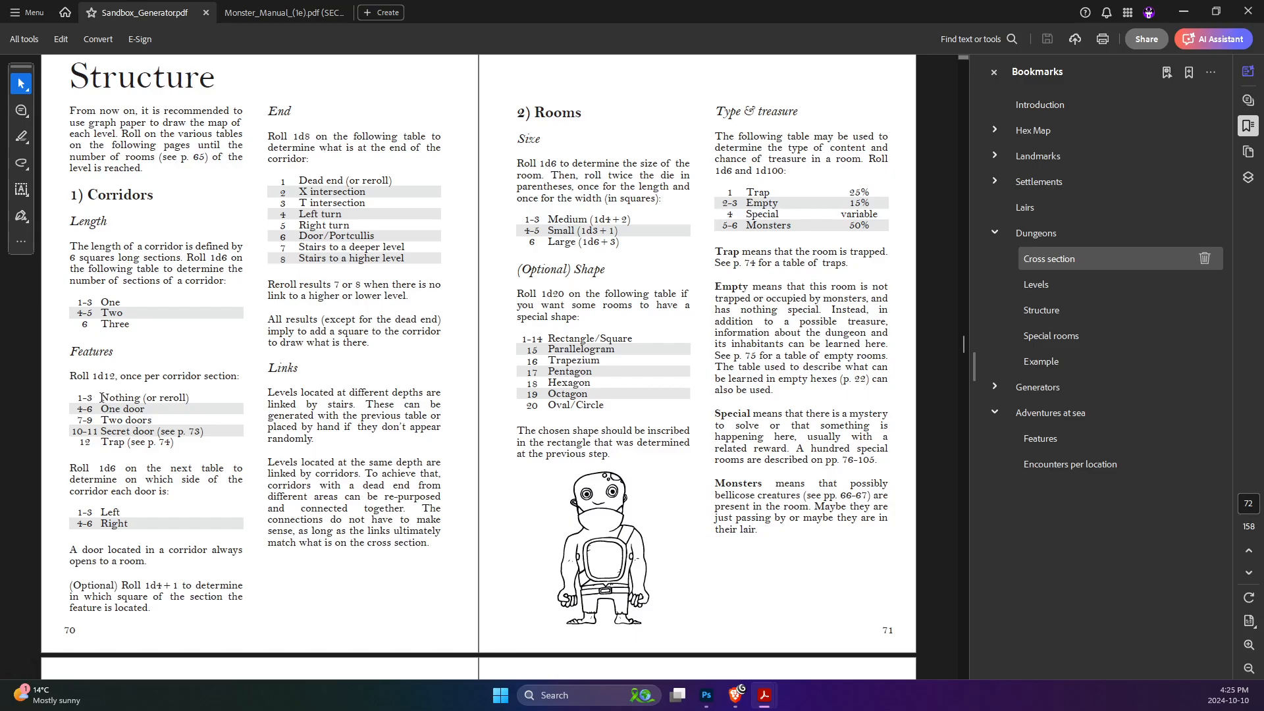
left_click_drag(101, 397, 175, 444)
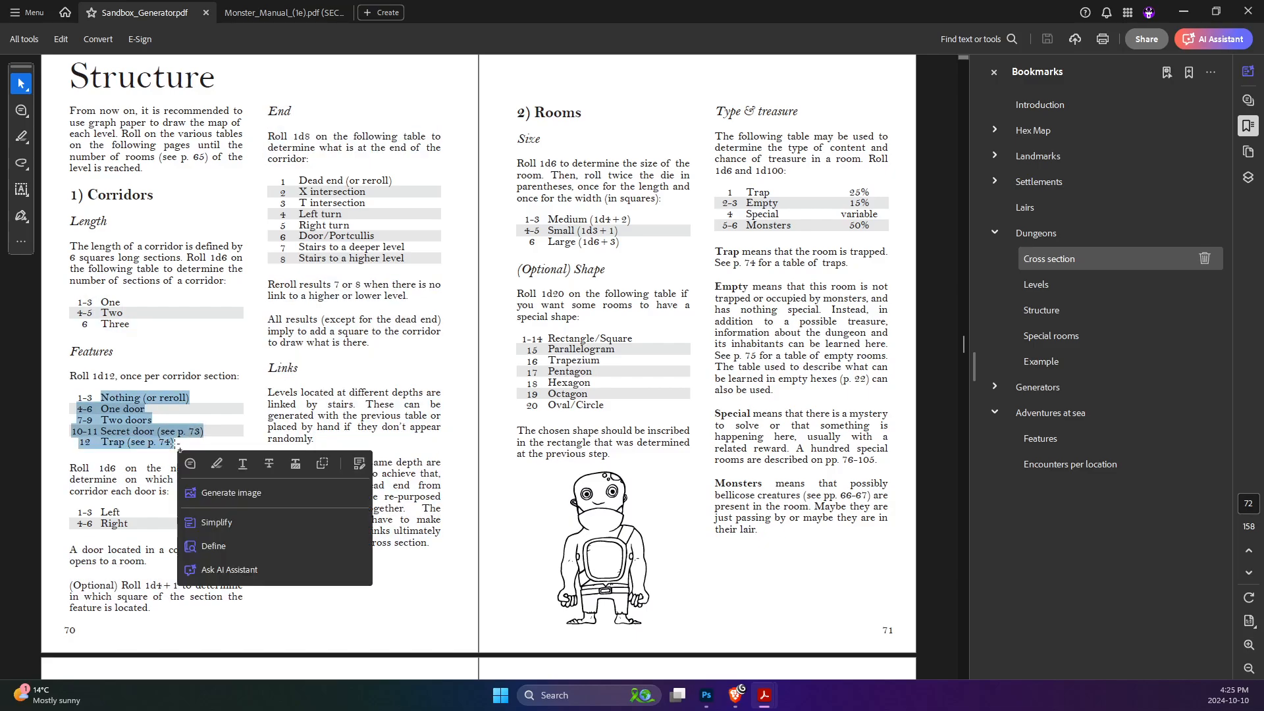
left_click(159, 374)
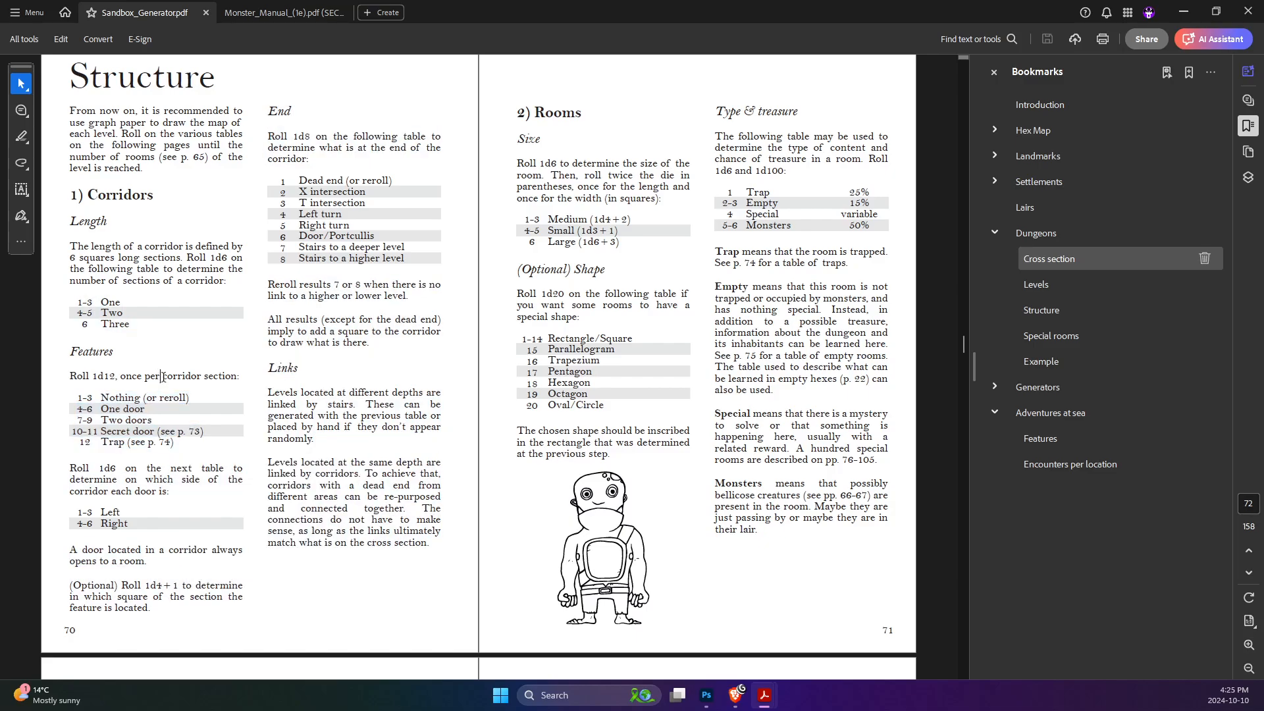
key("alt+Tab")
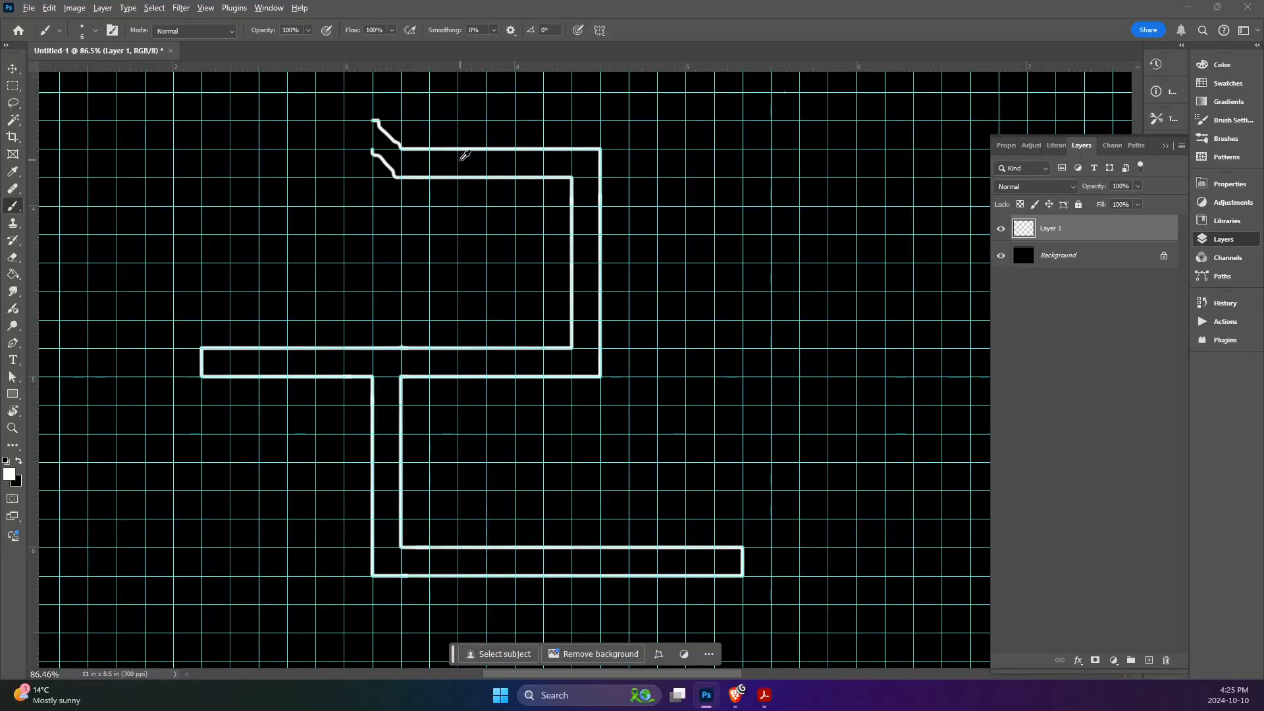
key("alt+Tab")
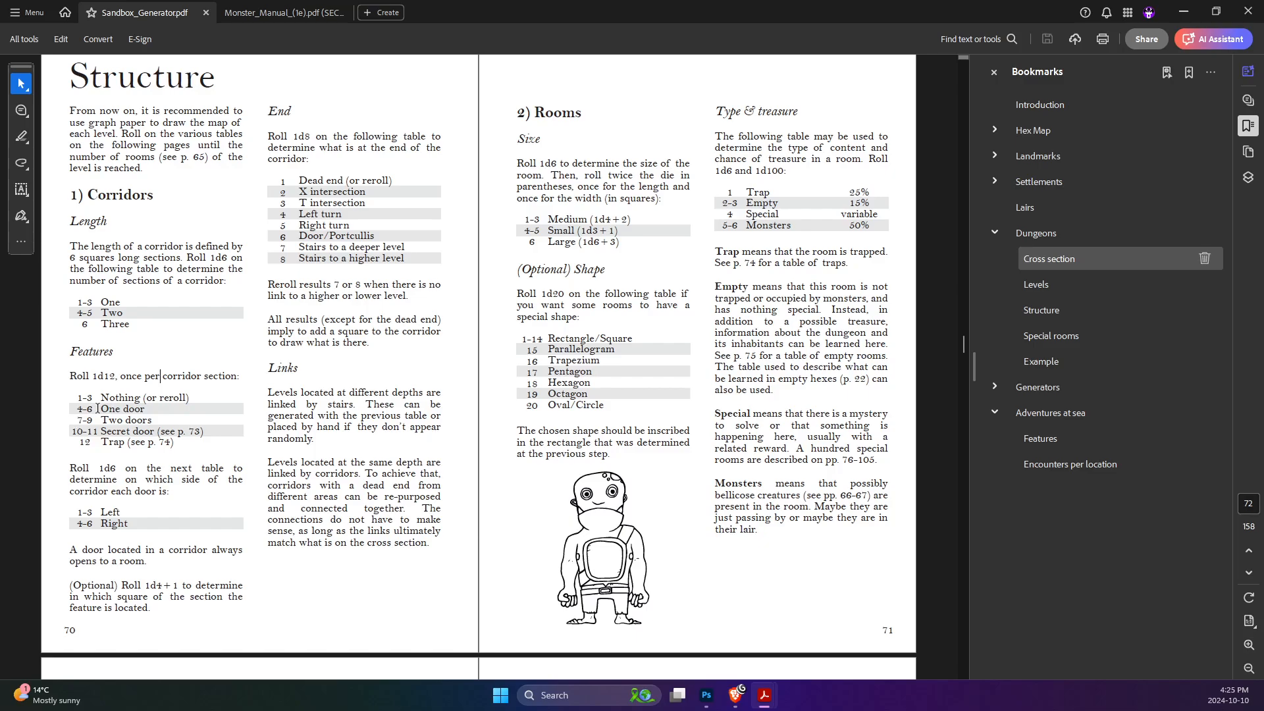
key("alt+Tab")
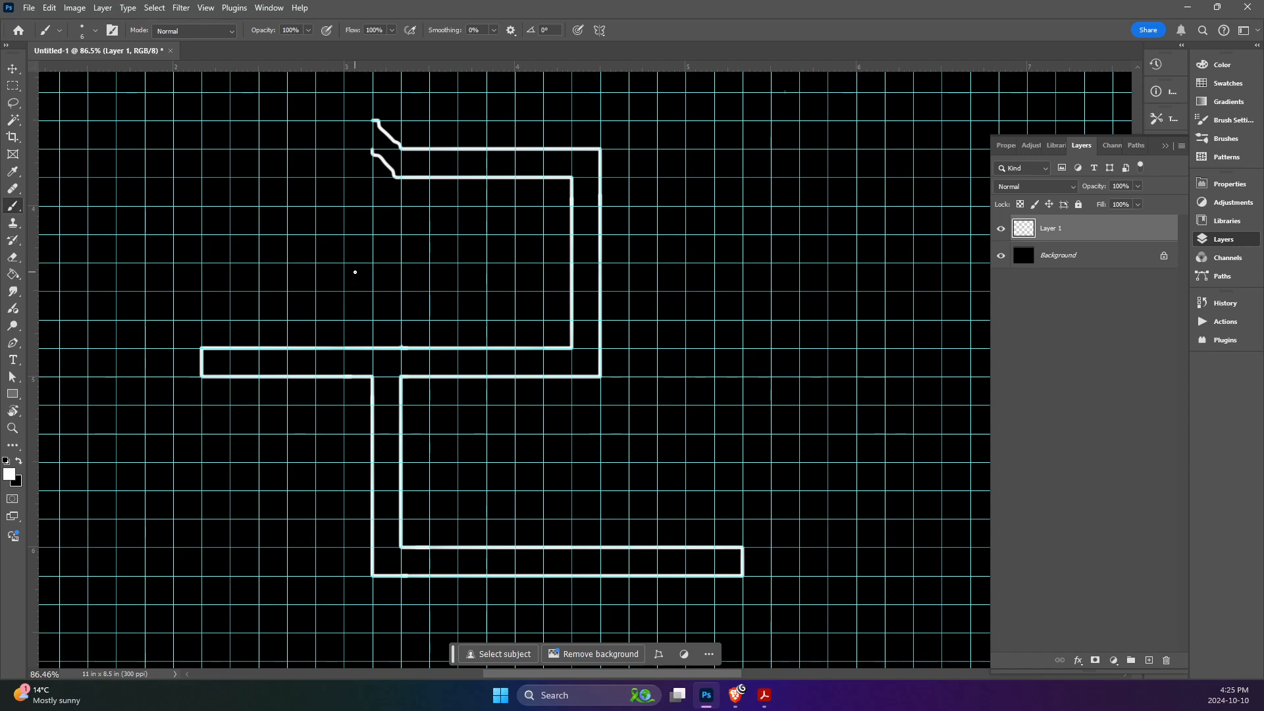
- Check the corridor tables in Sandbox_Generator.pdf, and in Photoshop draw a one-square opening with a door symbol in the first corridor's lower wall
key("alt+Tab")
key("alt+Tab")
key("ctrl+z")
mouse_move(486, 179)
left_mouse_down()
mouse_move(486, 203)
mouse_move(515, 205)
left_mouse_up()
key("alt+Tab")
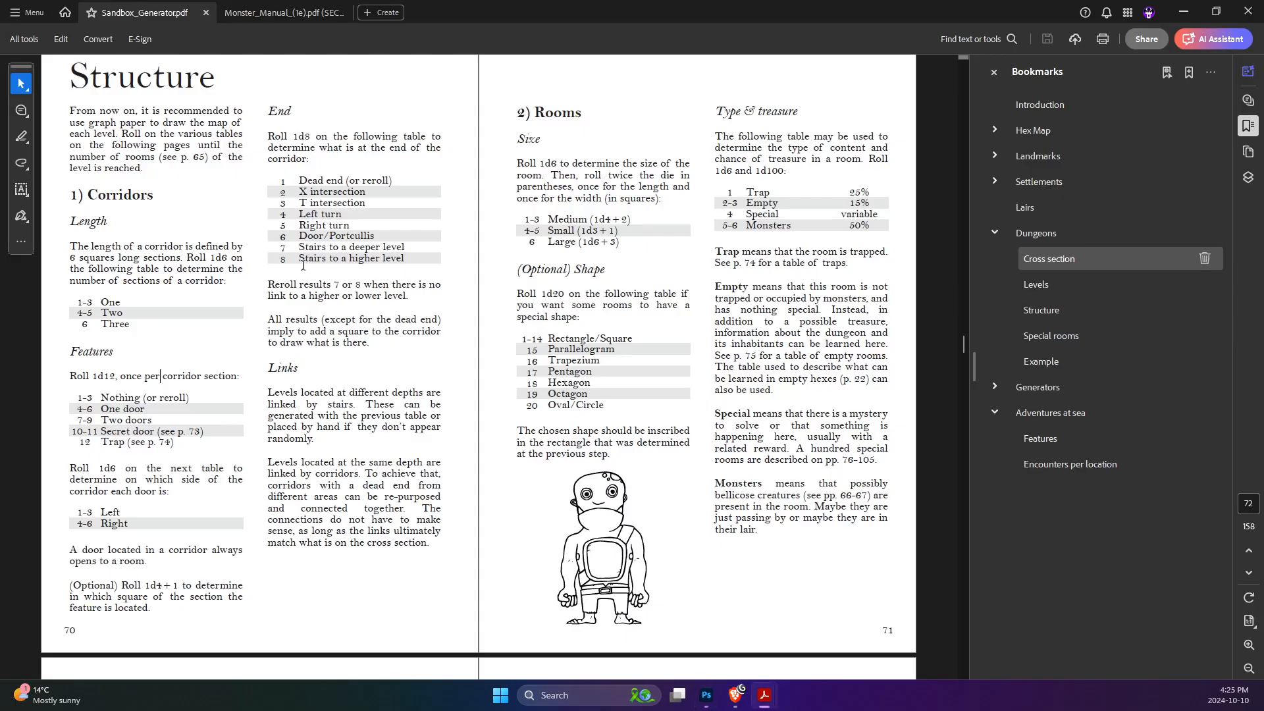
key("alt+Tab")
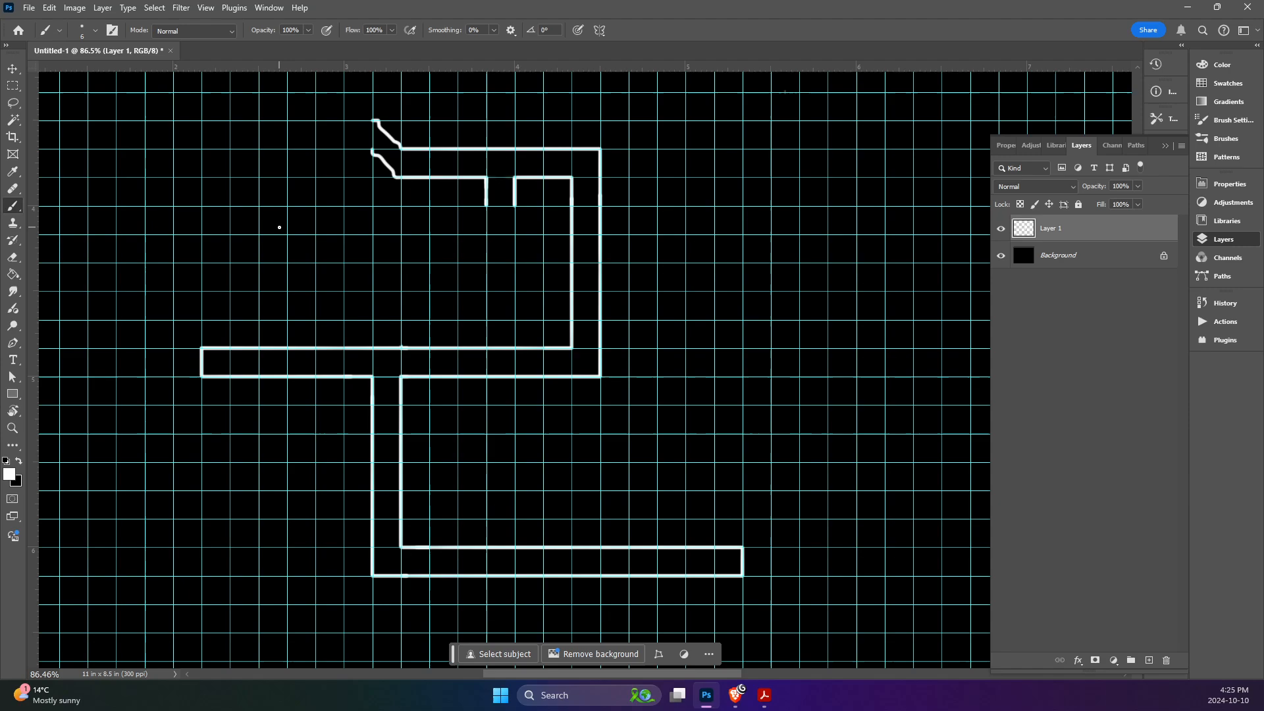
mouse_move(488, 190)
left_mouse_down()
mouse_move(514, 188)
mouse_move(489, 188)
left_mouse_up()
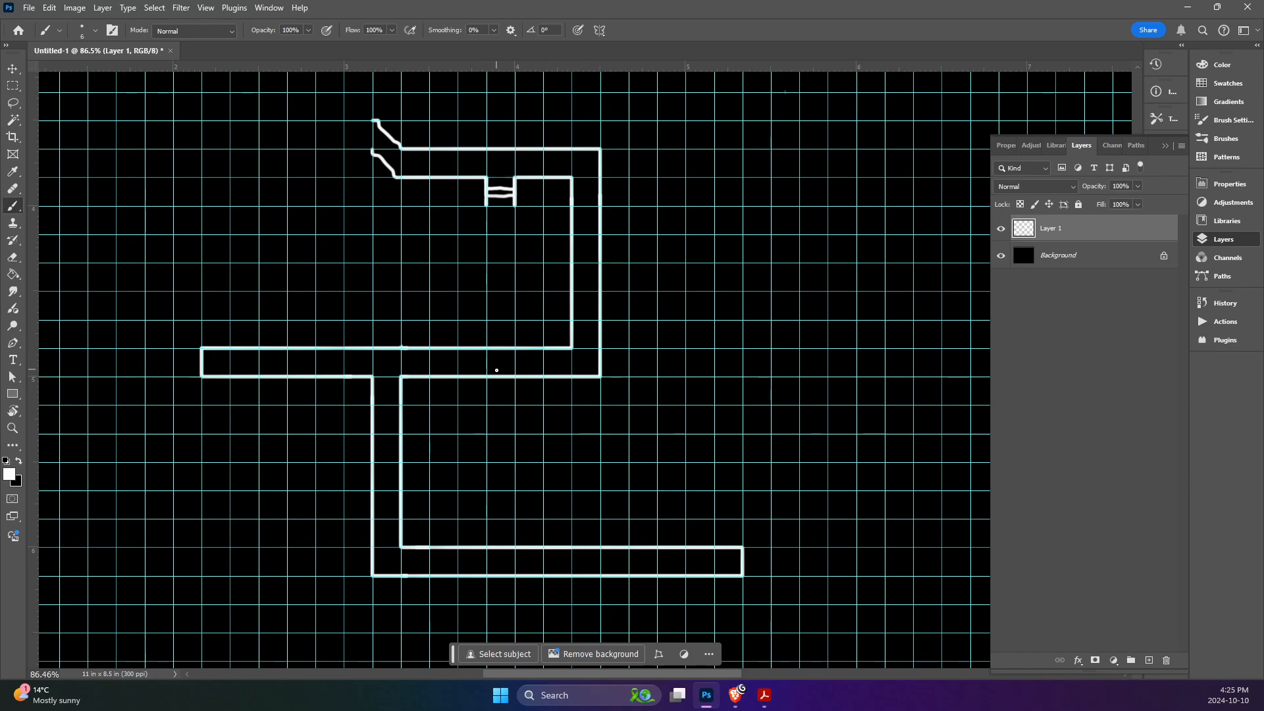
- Consult the corridor Features table in Sandbox_Generator.pdf, and in Photoshop mark a secret door with an S above the middle corridor's upper wall
key("alt+Tab")
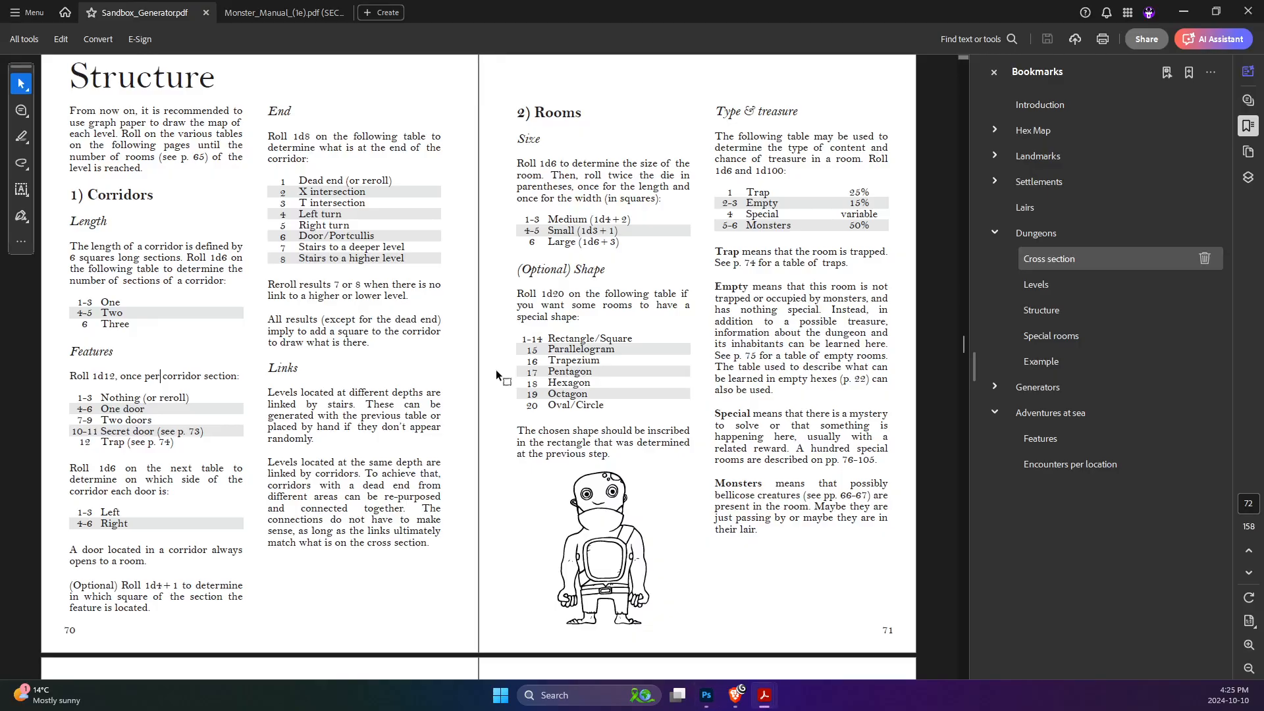
key("alt+Tab")
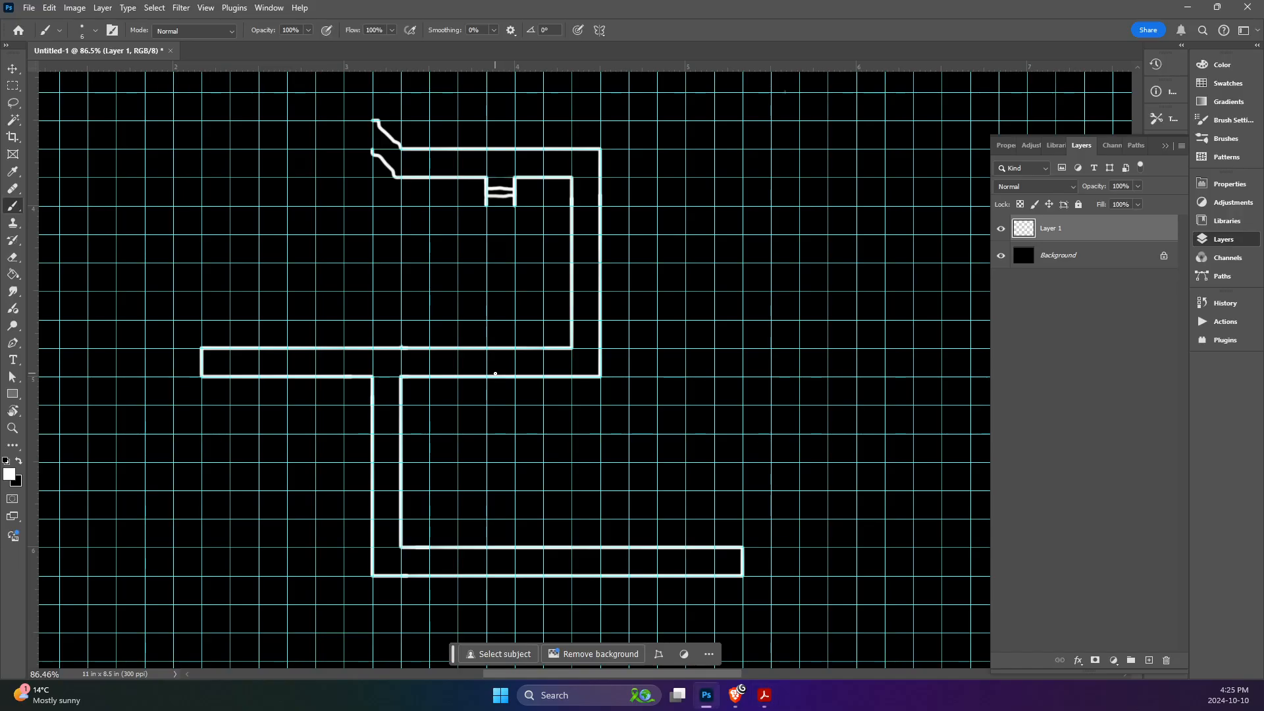
key("alt+Tab")
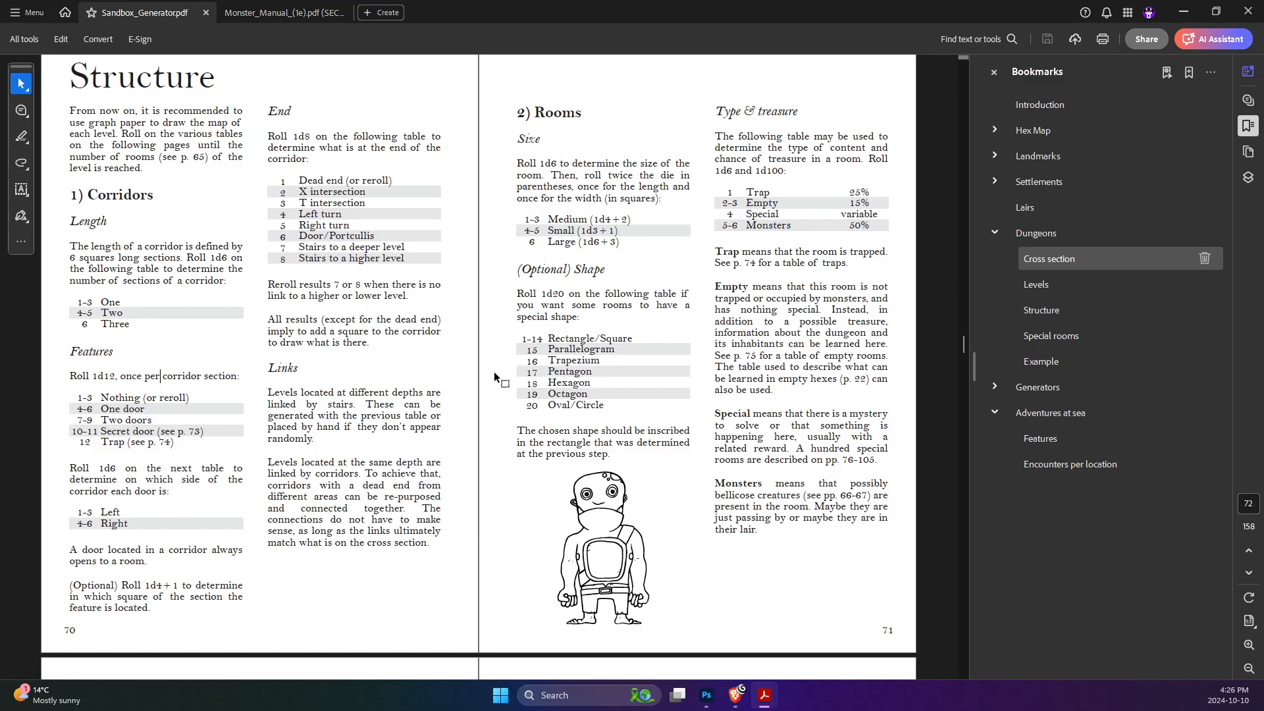
key("alt+Tab")
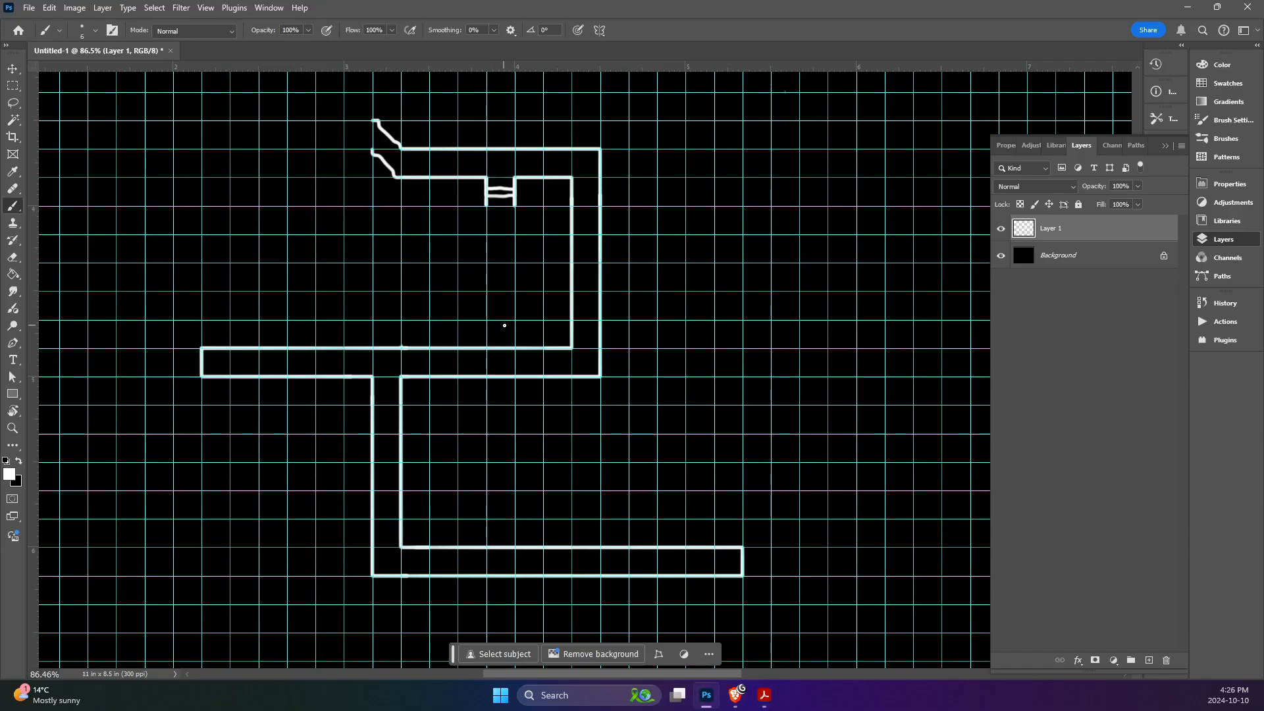
mouse_move(507, 327)
left_mouse_down()
mouse_move(495, 341)
mouse_move(506, 326)
left_mouse_up()
- Check Sandbox_Generator.pdf again, and in Photoshop draw a one-square opening with a door symbol in the upper wall at the middle corridor's west end
key("alt+Tab")
key("alt+Tab")
left_click_drag(269, 347, 275, 348)
key("ctrl+z")
left_click(212, 345)
left_click(218, 349)
mouse_move(230, 348)
left_mouse_down()
mouse_move(230, 324)
mouse_move(201, 322)
mouse_move(228, 332)
mouse_move(203, 338)
left_mouse_up()
scroll(390, 338, "down", 2)
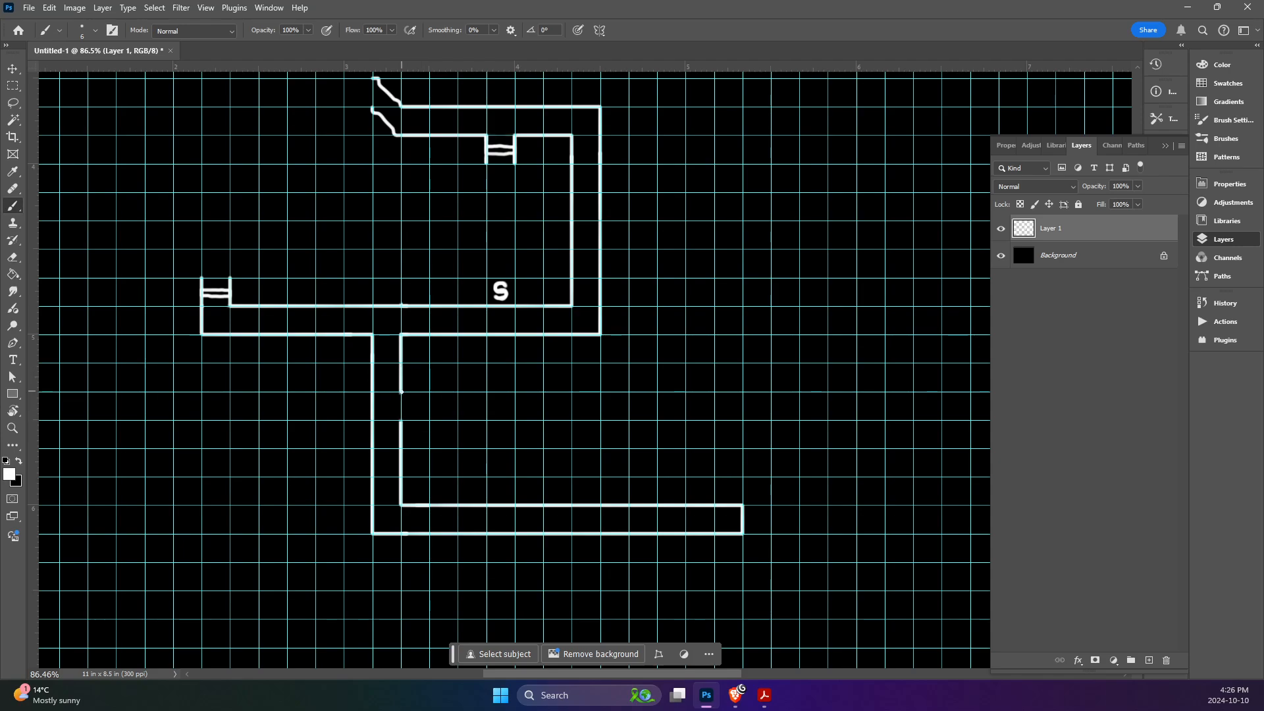
- Draw a one-square opening with a two-stroke door symbol in the east wall of the vertical corridor
mouse_move(400, 392)
left_mouse_down()
mouse_move(430, 393)
mouse_move(416, 420)
mouse_move(431, 419)
left_mouse_up()
scroll(369, 488, "down", 2)
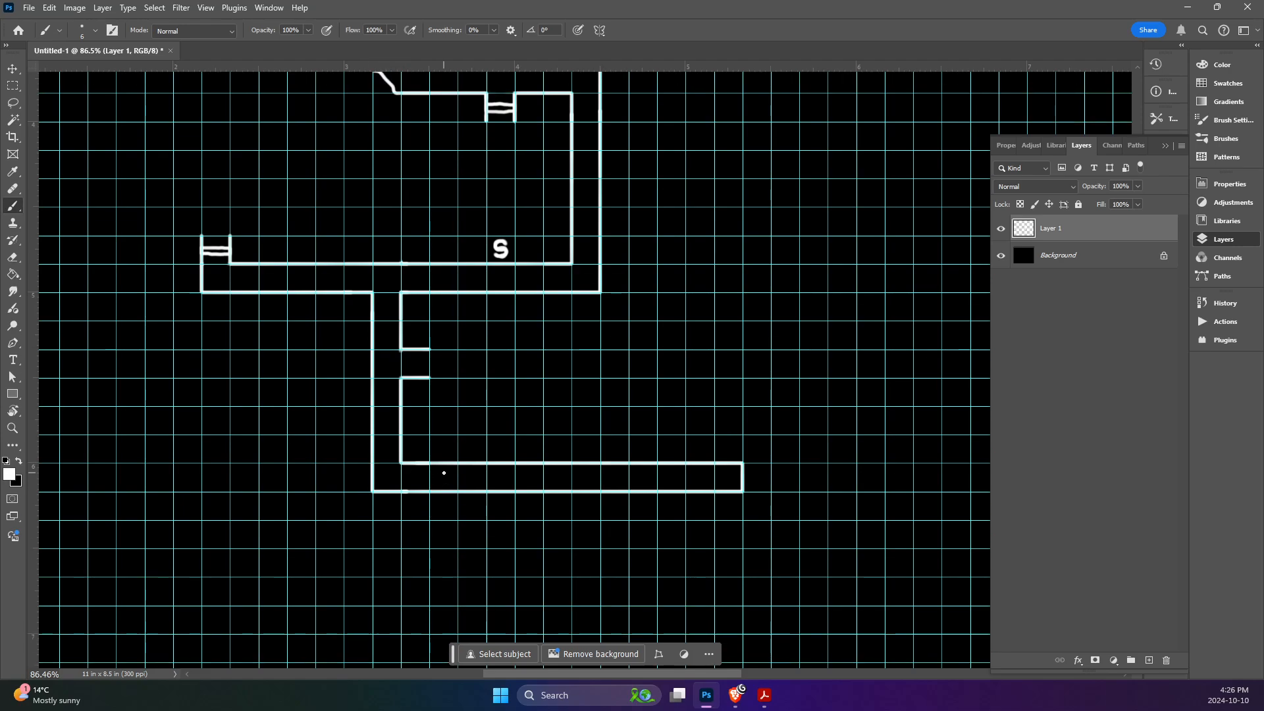
mouse_move(413, 377)
left_mouse_down()
mouse_move(412, 350)
mouse_move(422, 379)
left_mouse_up()
scroll(398, 325, "down", 2)
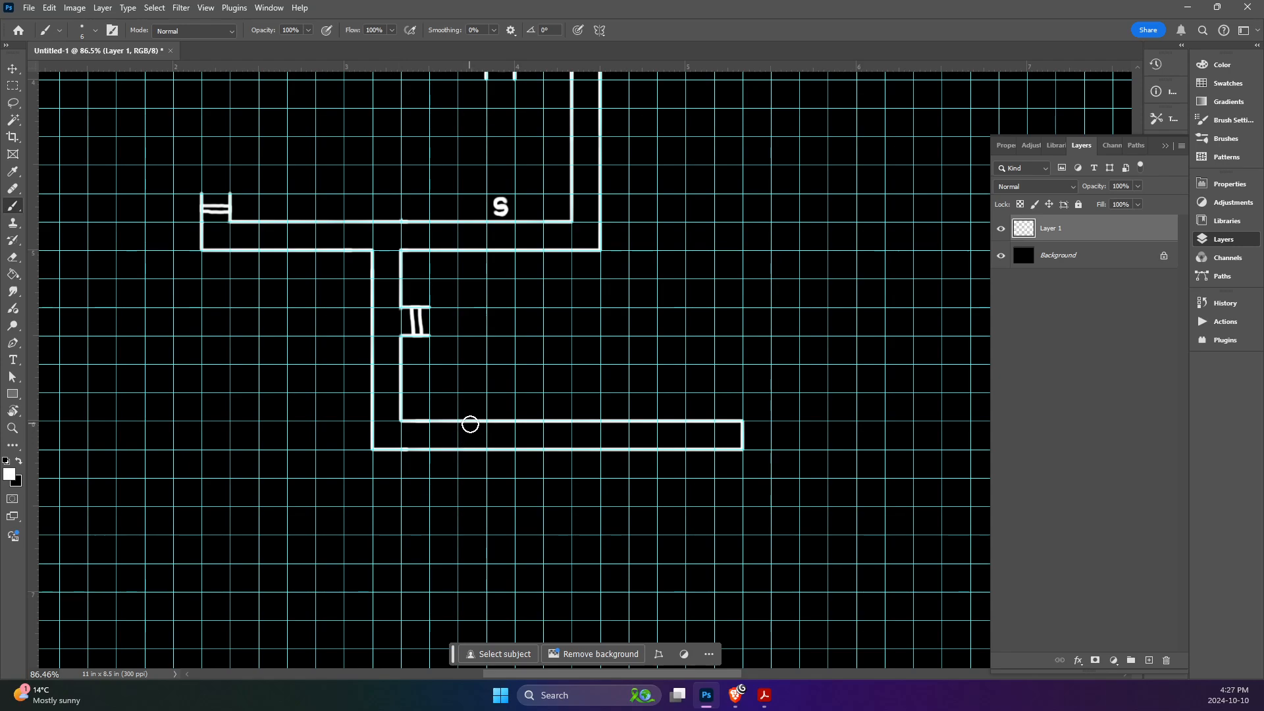
- Draw two facing one-square openings with door symbols in the upper and lower walls near the bottom corridor's west end
mouse_move(470, 444)
left_mouse_down()
mouse_move(477, 452)
mouse_move(486, 395)
mouse_move(457, 395)
left_mouse_up()
mouse_move(456, 451)
left_mouse_down()
mouse_move(457, 479)
mouse_move(486, 478)
left_mouse_up()
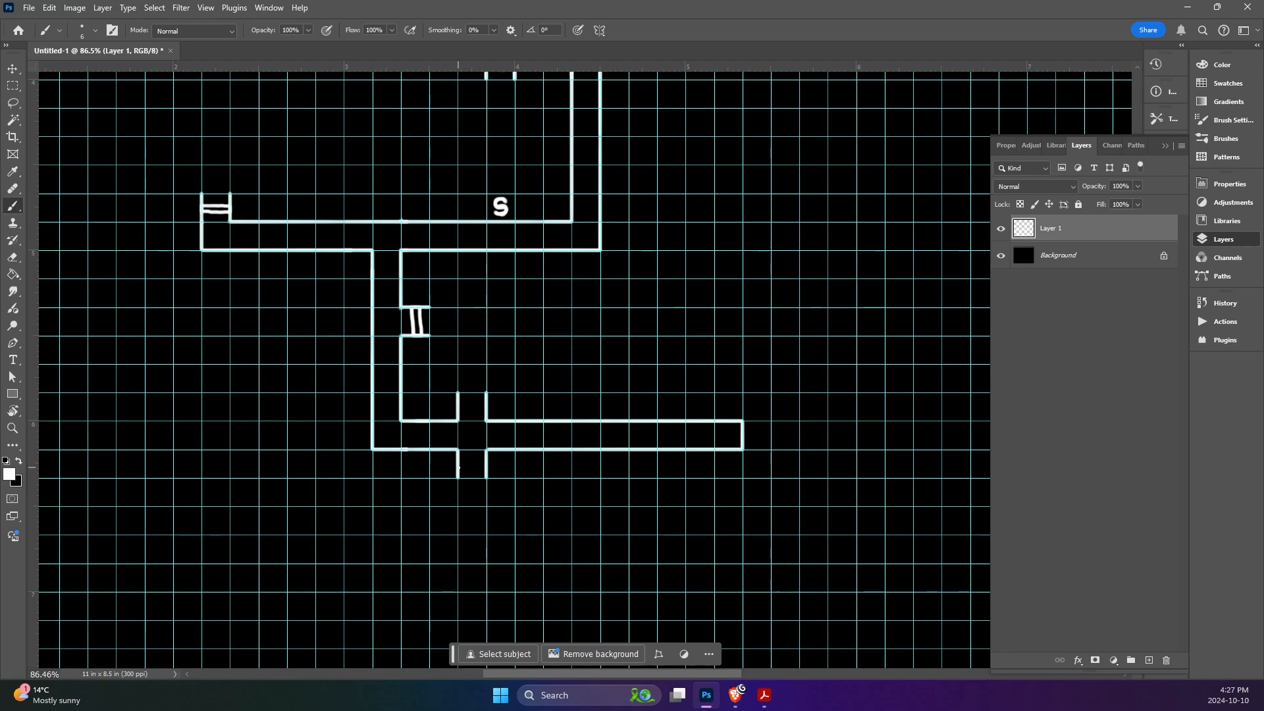
mouse_move(465, 470)
left_mouse_down()
mouse_move(487, 470)
mouse_move(460, 470)
mouse_move(483, 459)
left_mouse_up()
mouse_move(458, 409)
left_mouse_down()
mouse_move(486, 404)
mouse_move(459, 403)
left_mouse_up()
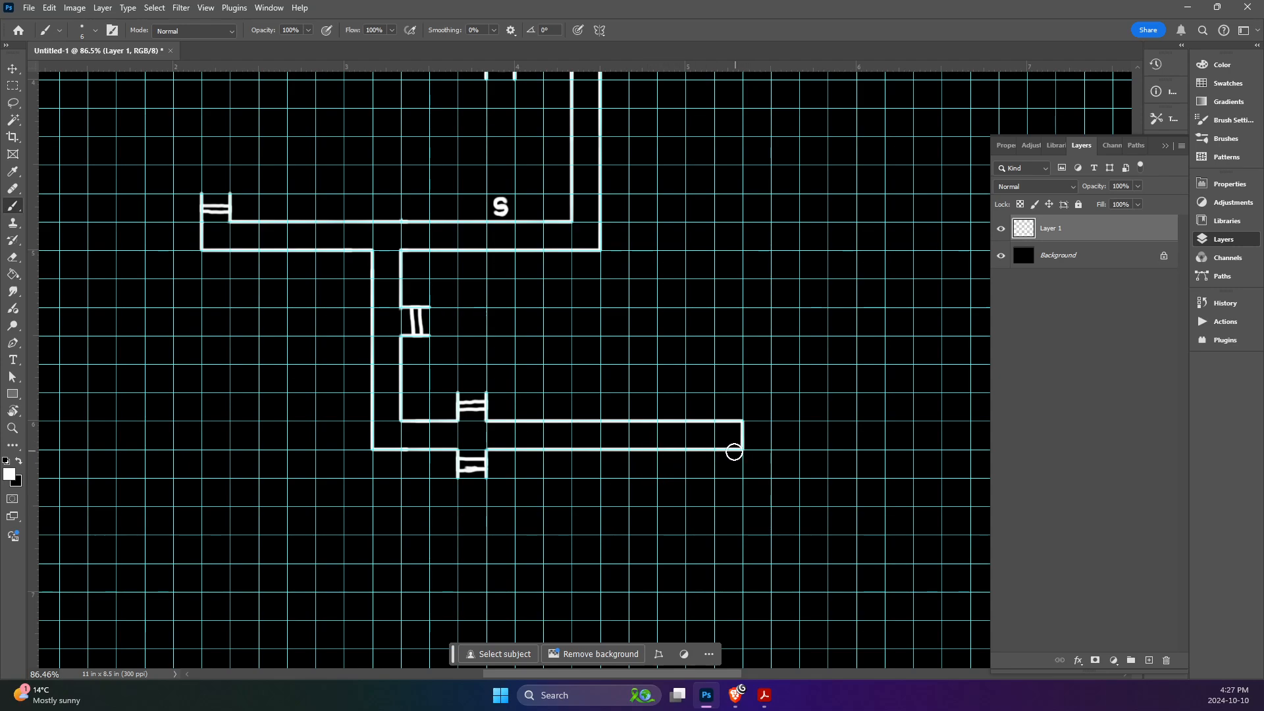
- Draw a one-square opening with a door symbol in the lower wall at the bottom corridor's east end
mouse_move(725, 452)
left_mouse_down()
mouse_move(742, 478)
mouse_move(713, 483)
mouse_move(740, 467)
mouse_move(712, 460)
left_mouse_up()
scroll(686, 527, "up", 4)
scroll(687, 520, "down", 1)
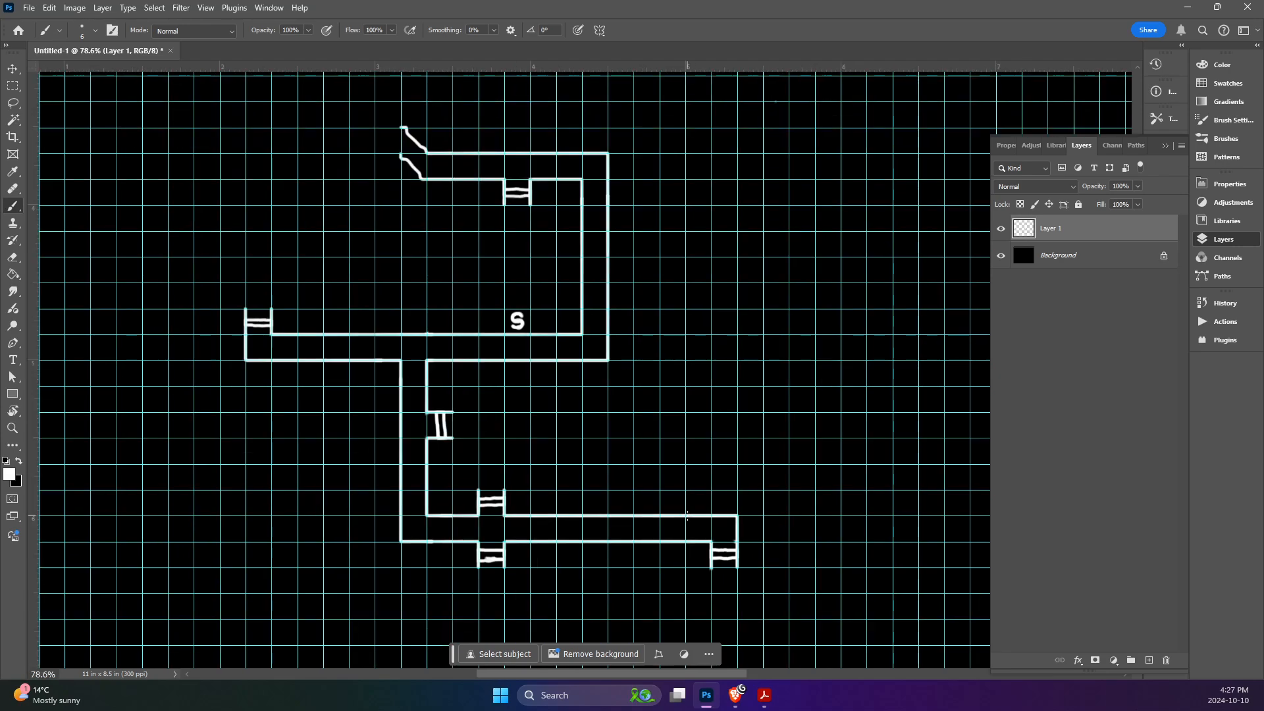
scroll(687, 517, "down", 1)
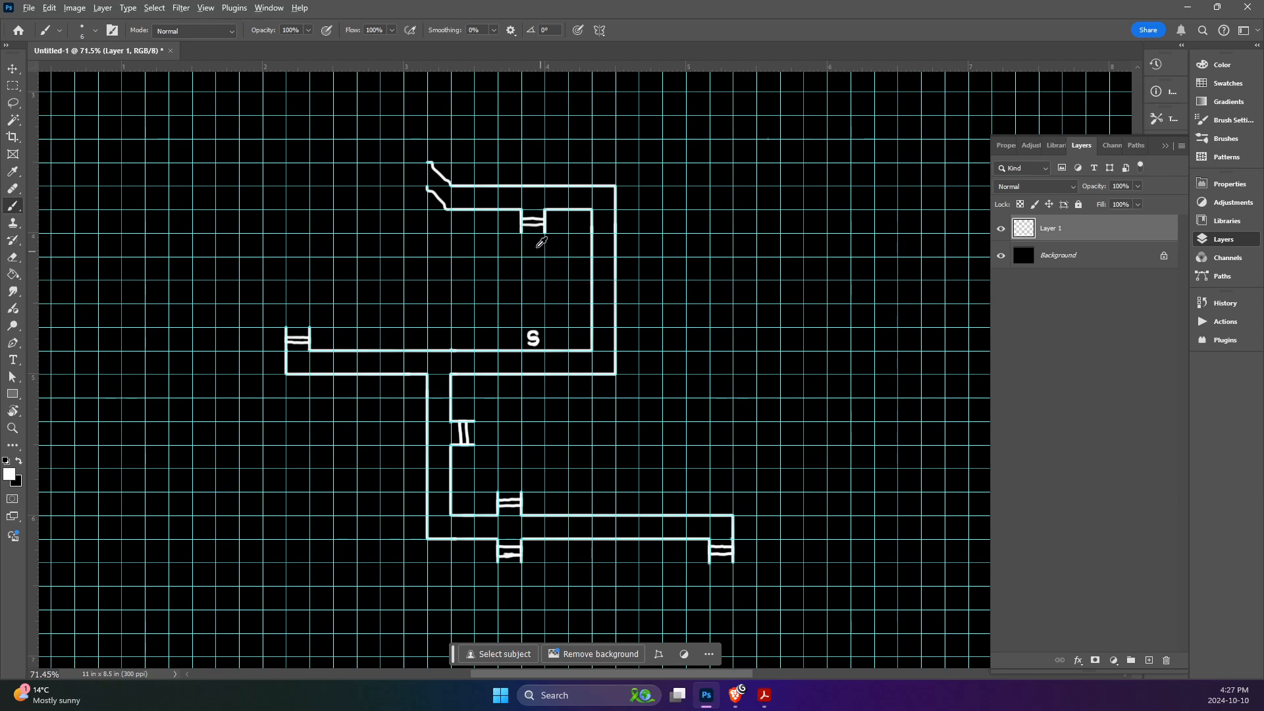
- Consult the room Size table in Sandbox_Generator.pdf, and in Photoshop draw a 9 by 4 square room below the first corridor's door
key("alt+Tab")
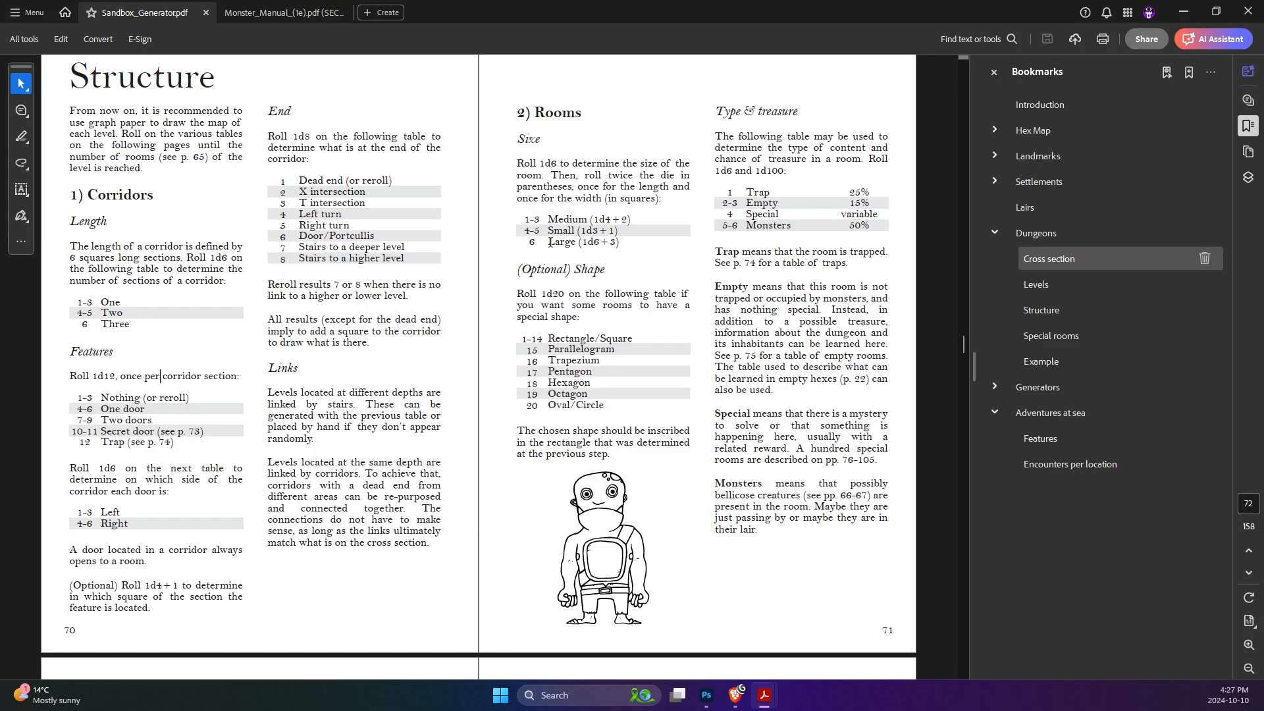
key("alt+Tab")
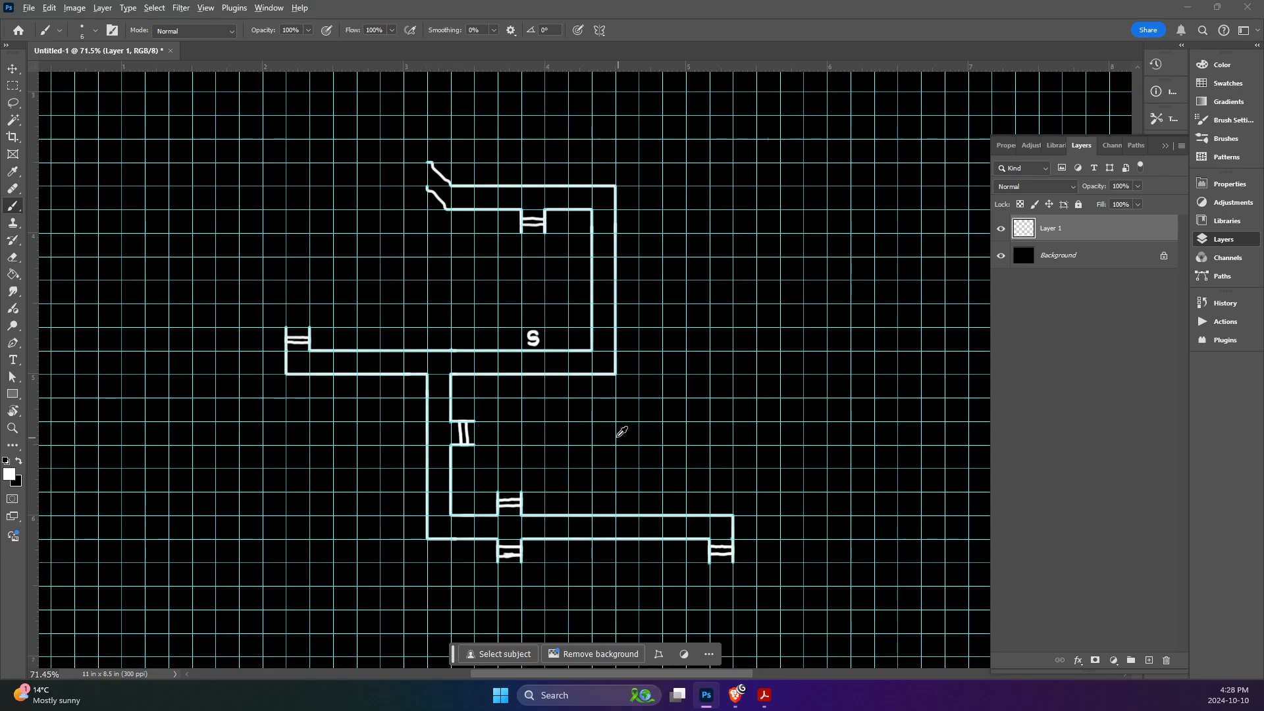
key("alt+Tab")
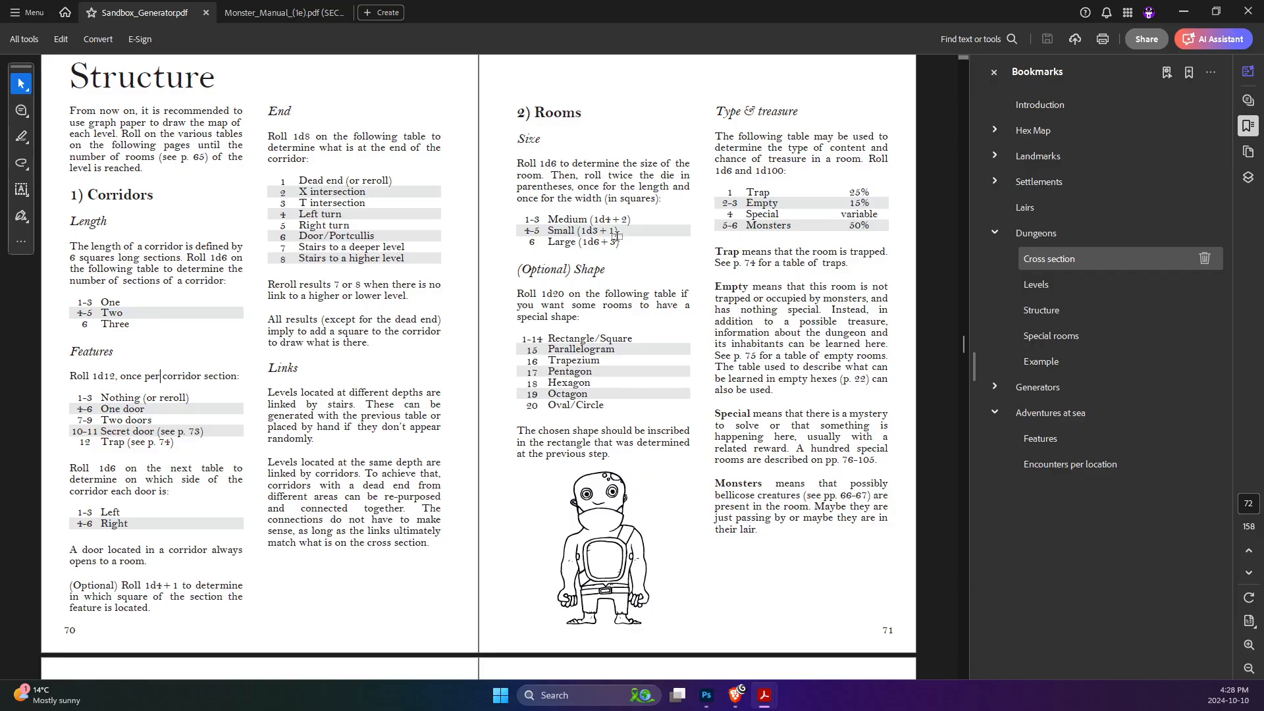
key("alt+Tab")
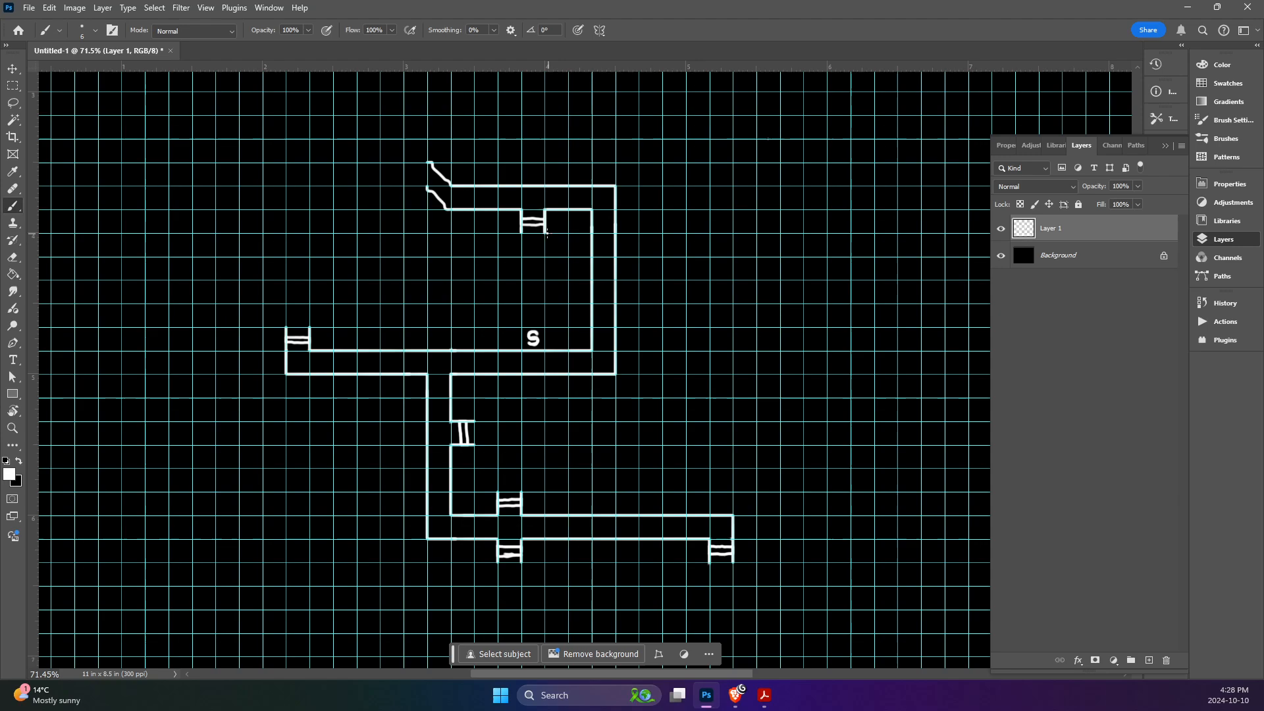
mouse_move(545, 231)
left_mouse_down()
mouse_move(569, 238)
mouse_move(568, 328)
mouse_move(360, 329)
mouse_move(356, 234)
mouse_move(523, 235)
left_mouse_up()
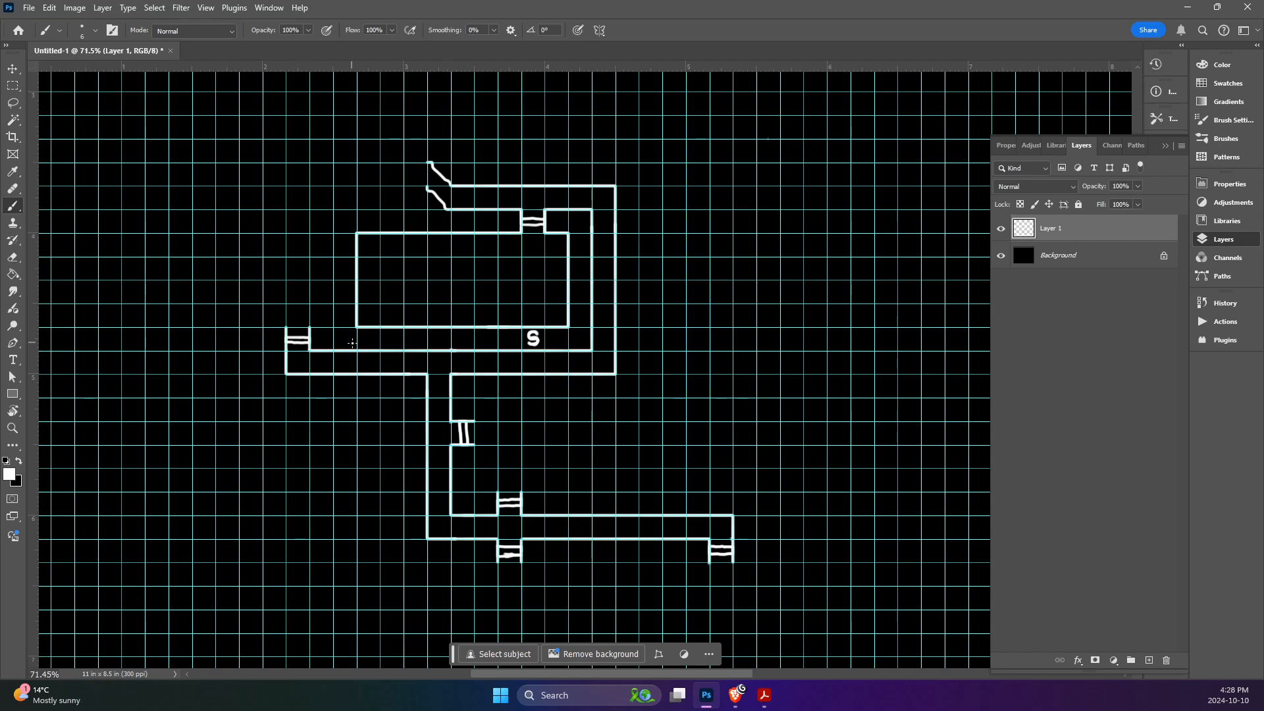
- Check the room Size table again, and in Photoshop draw a room 5 squares wide and 7 high above the middle corridor's west-end door
key("alt+Tab")
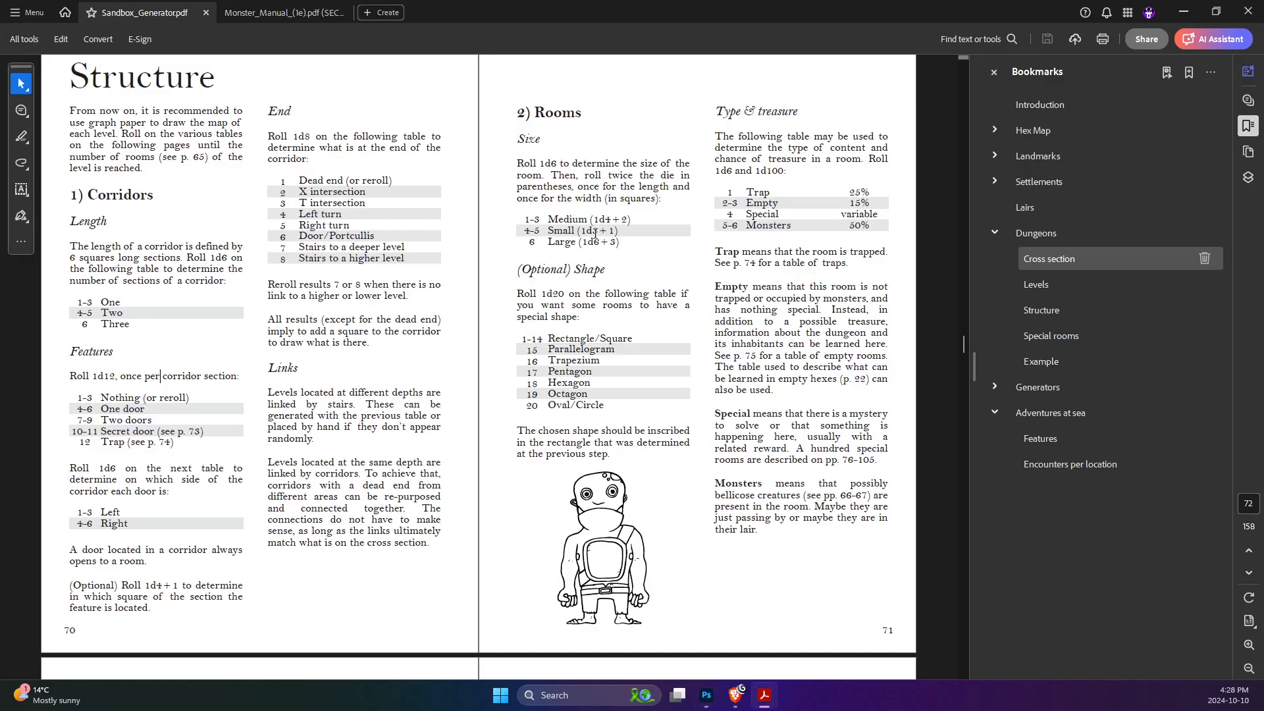
key("alt+Tab")
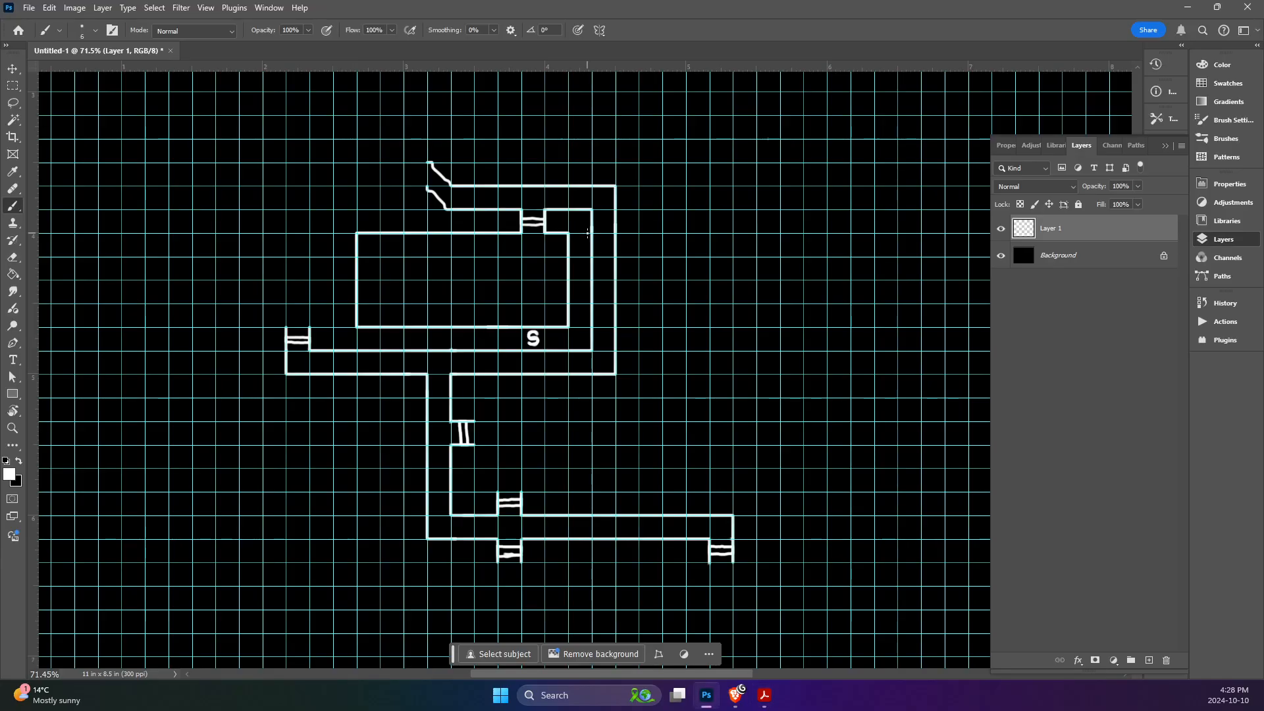
scroll(553, 253, "down", 3)
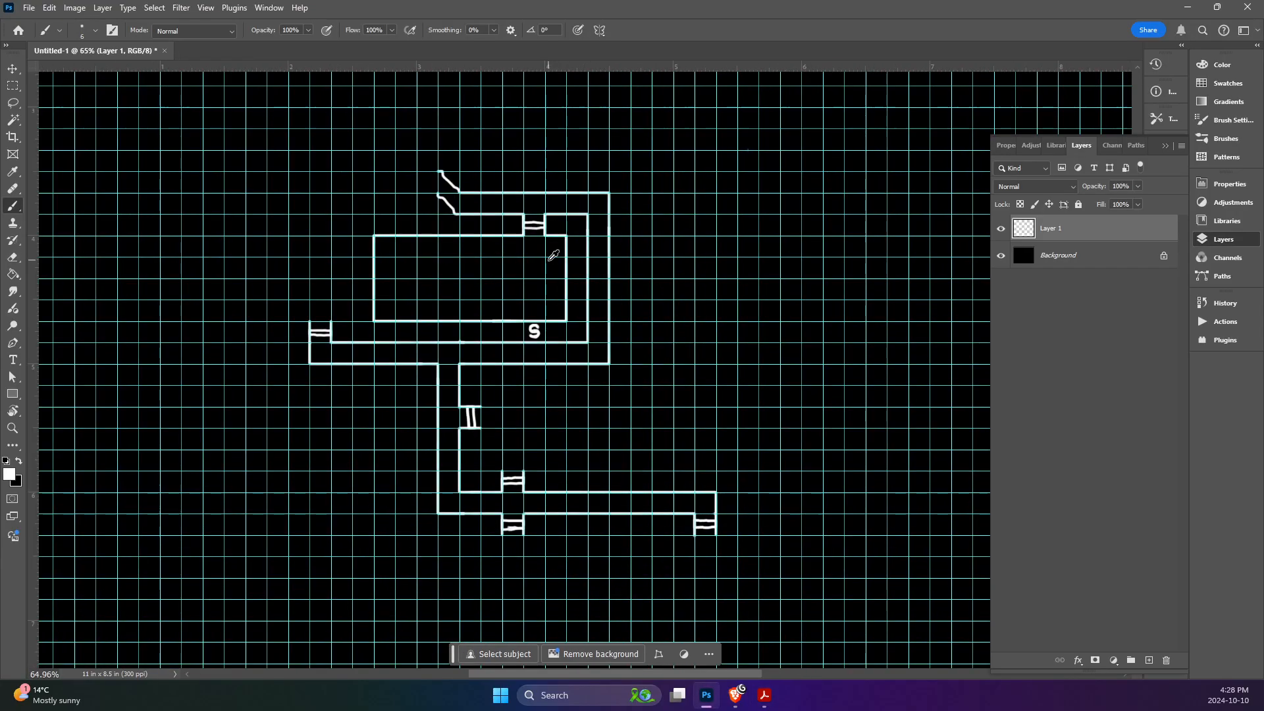
scroll(448, 276, "left", 4)
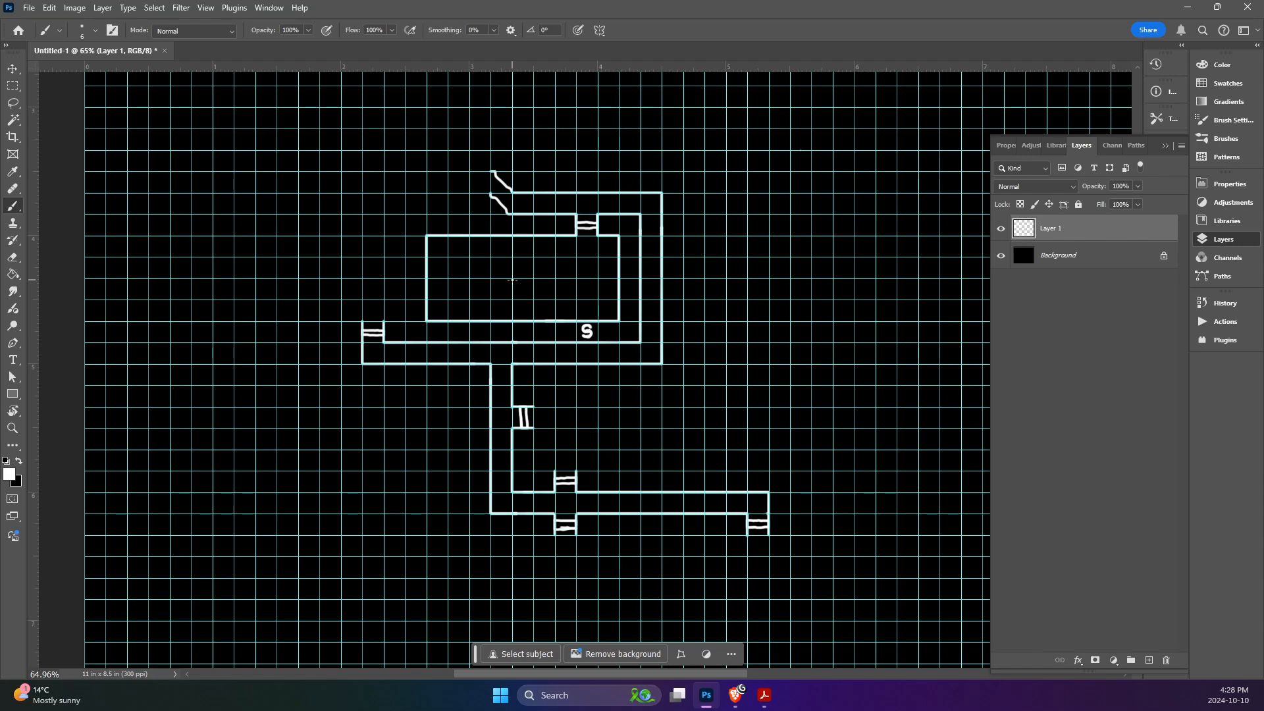
mouse_move(383, 321)
left_mouse_down()
mouse_move(403, 321)
mouse_move(405, 173)
left_mouse_up()
left_click_drag(298, 171, 405, 171)
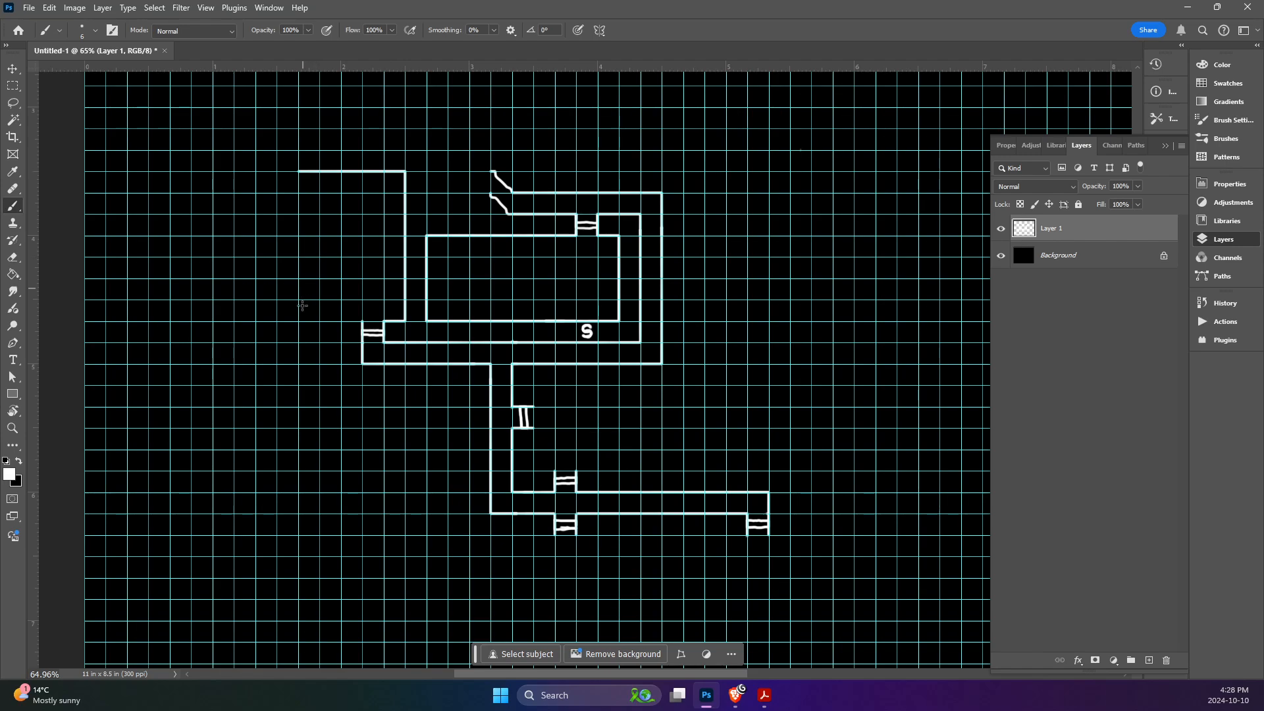
left_click_drag(298, 321, 298, 171)
left_click_drag(298, 321, 362, 321)
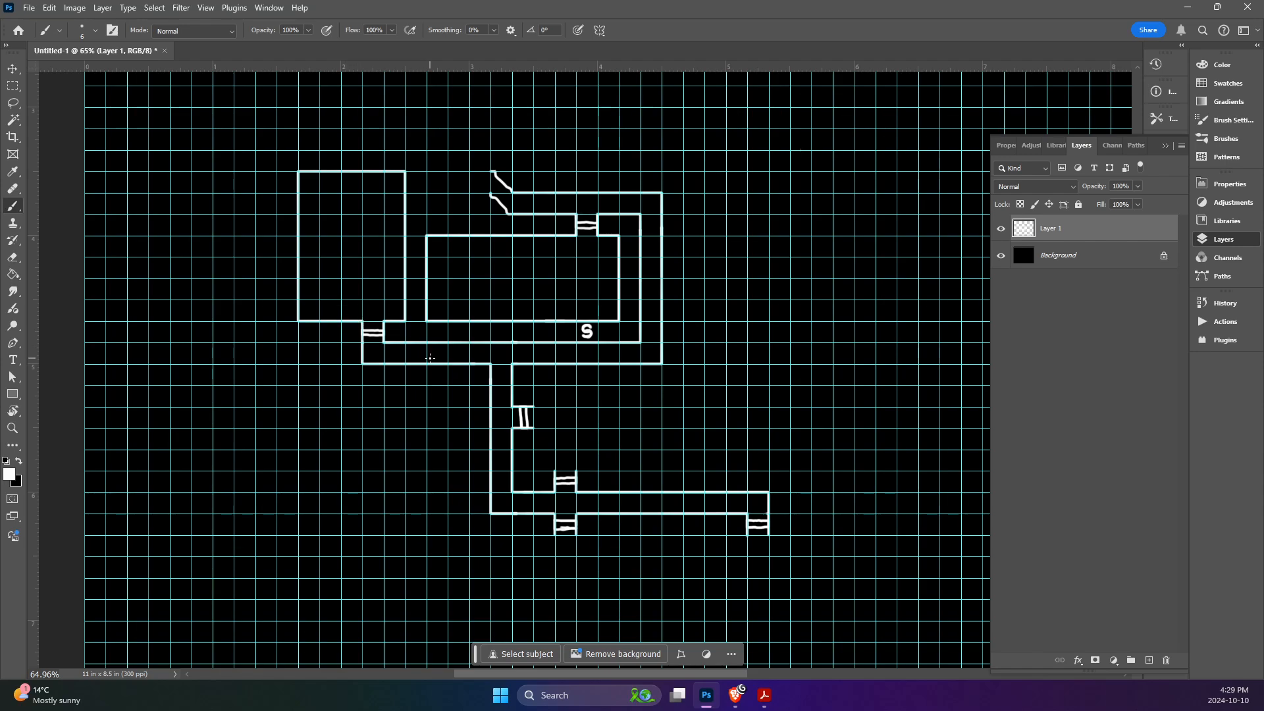
- Recheck Sandbox_Generator.pdf, and in Photoshop draw a 6 by 4 square room joining the vertical corridor's door and the bottom corridor's upper door
scroll(424, 361, "down", 3)
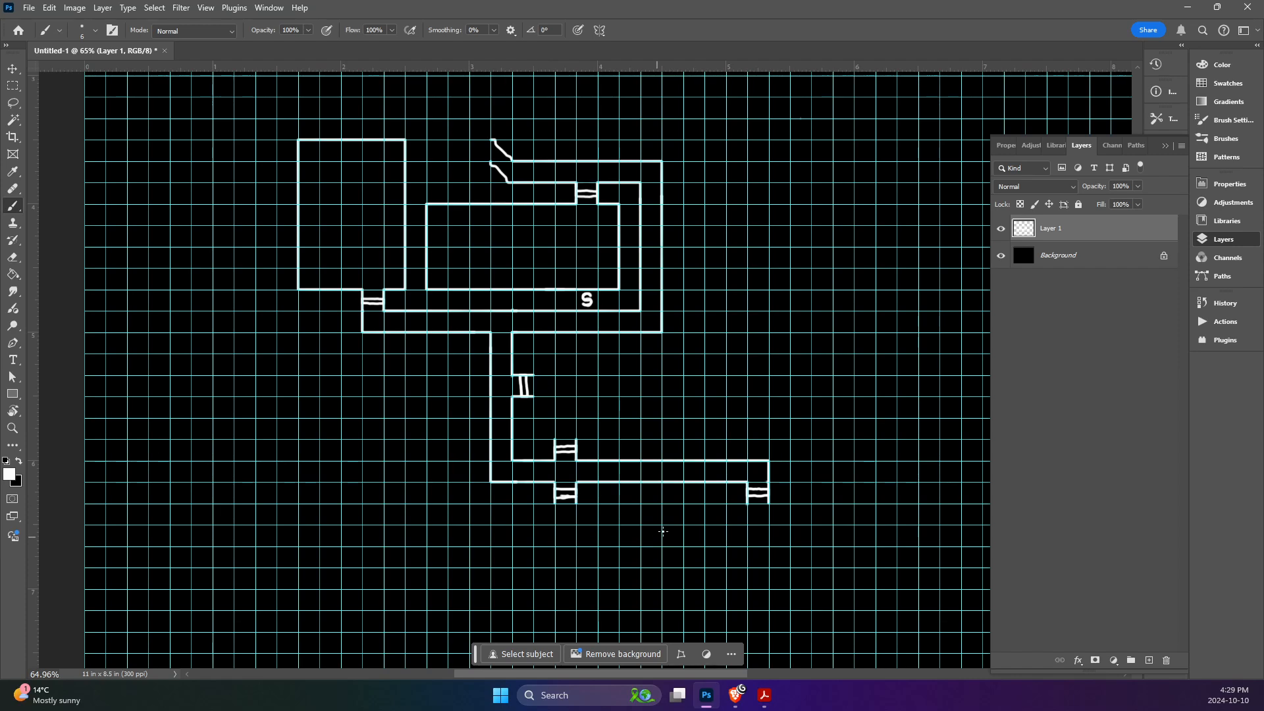
key("alt+Tab")
key("alt+Tab")
mouse_move(533, 354)
left_mouse_down()
mouse_move(533, 437)
mouse_move(555, 438)
left_mouse_up()
left_click_drag(535, 354, 660, 354)
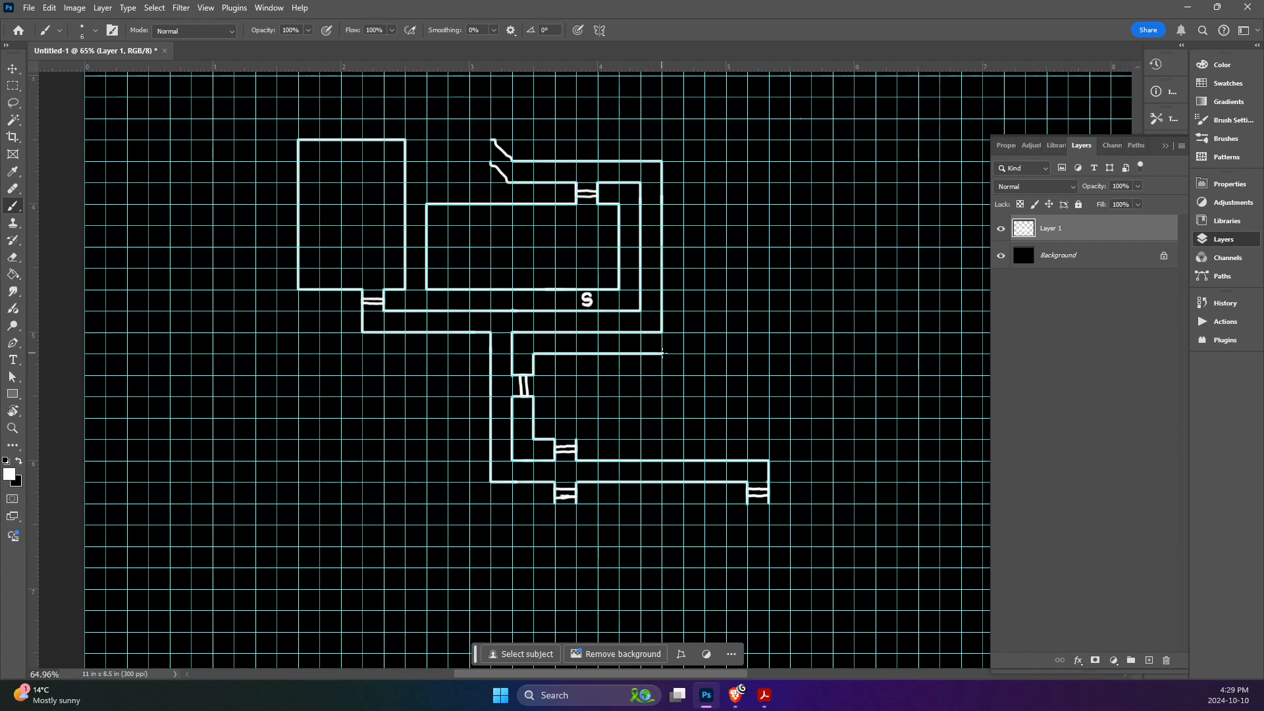
left_click_drag(662, 354, 663, 438)
left_click_drag(577, 438, 662, 439)
- Consult the room Size table in Sandbox_Generator.pdf, and in Photoshop draw a room 5 squares wide and 6 high below the bottom corridor's western door
scroll(643, 448, "down", 2)
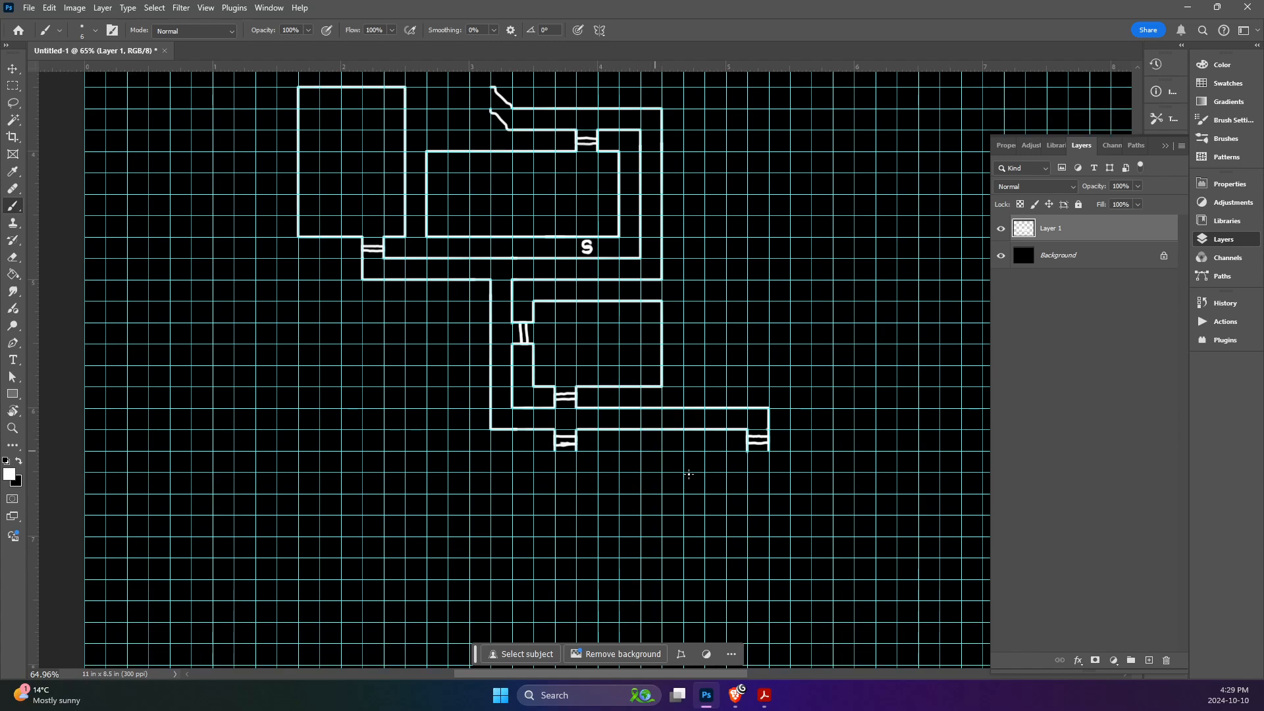
key("alt+Tab")
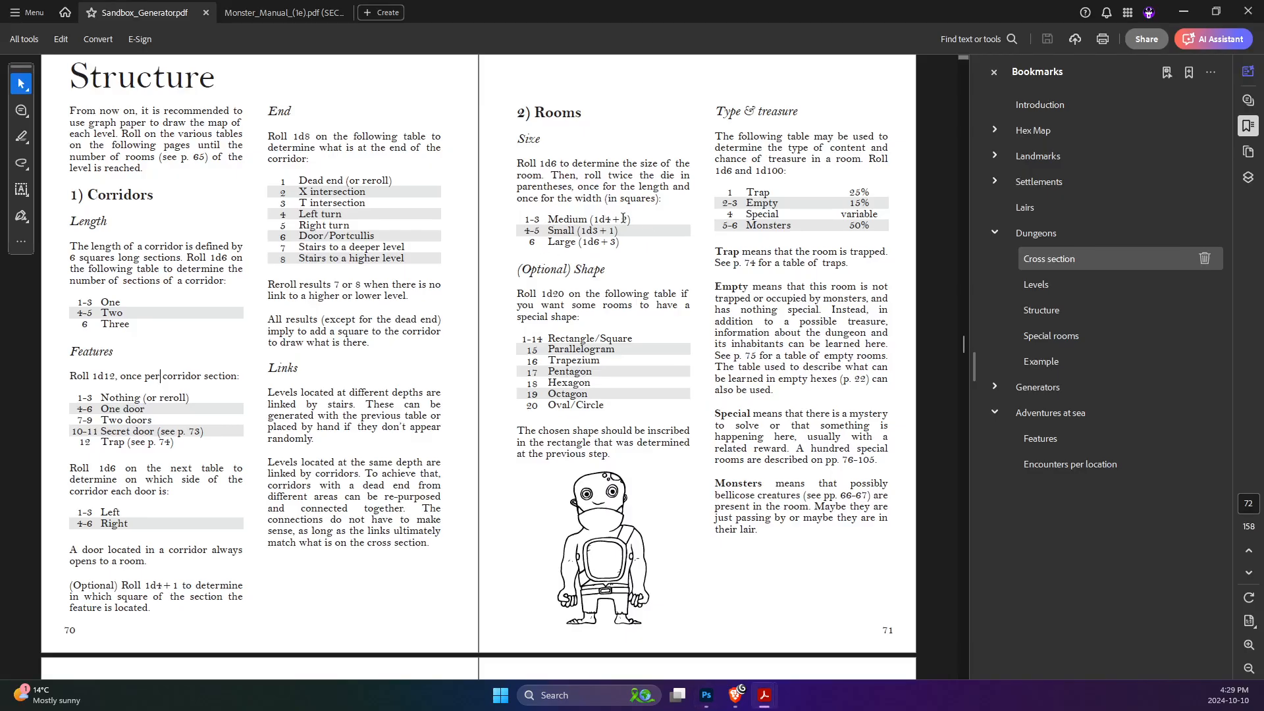
key("alt+Tab")
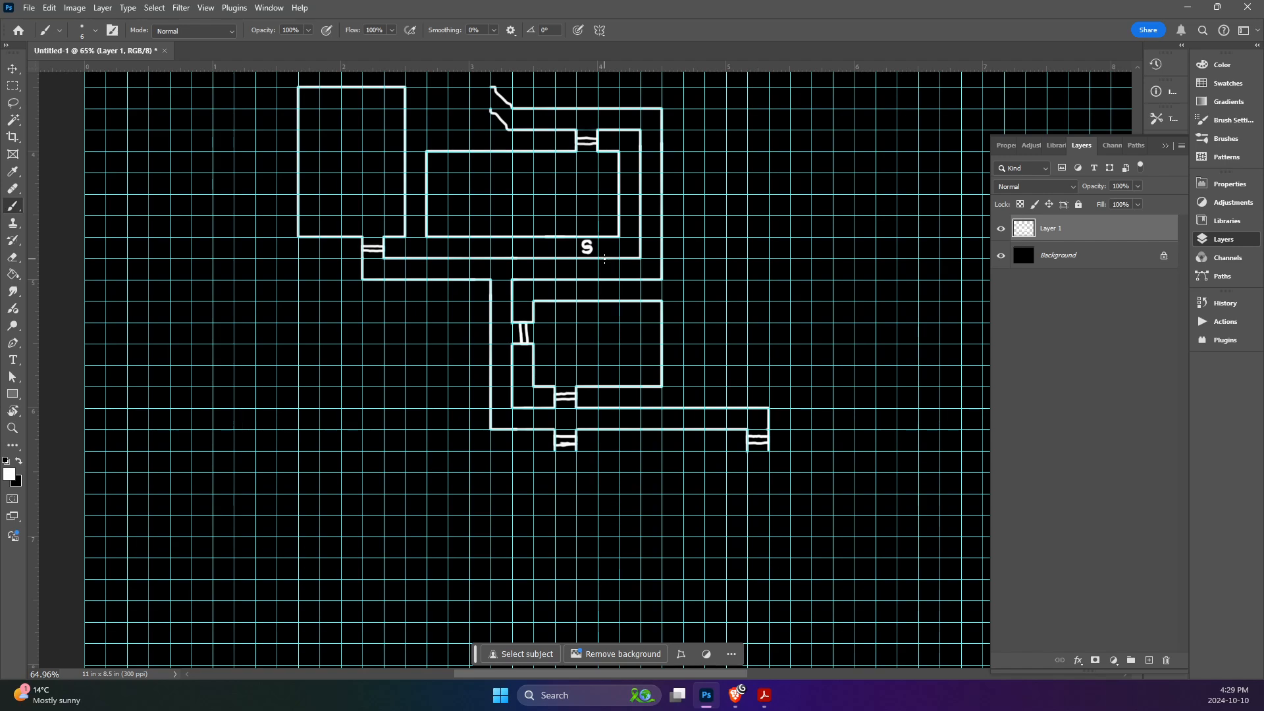
scroll(604, 258, "down", 3)
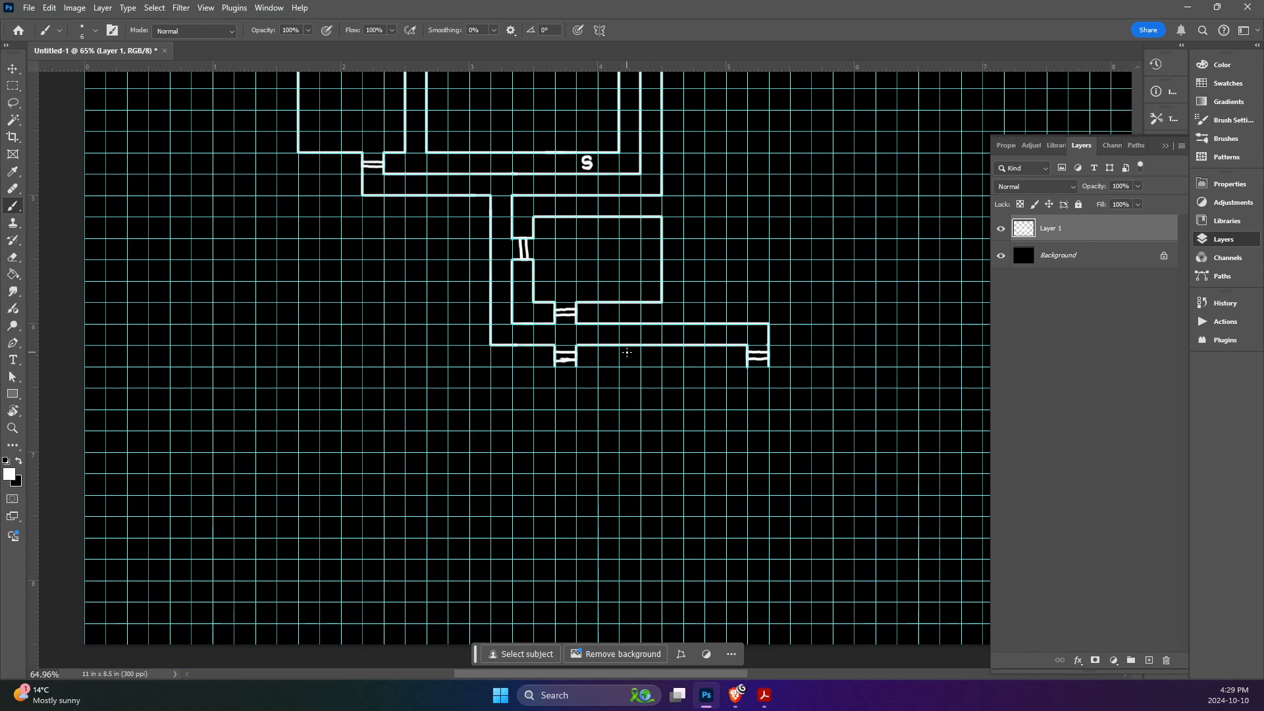
left_click_drag(512, 367, 619, 367)
left_click_drag(513, 368, 512, 493)
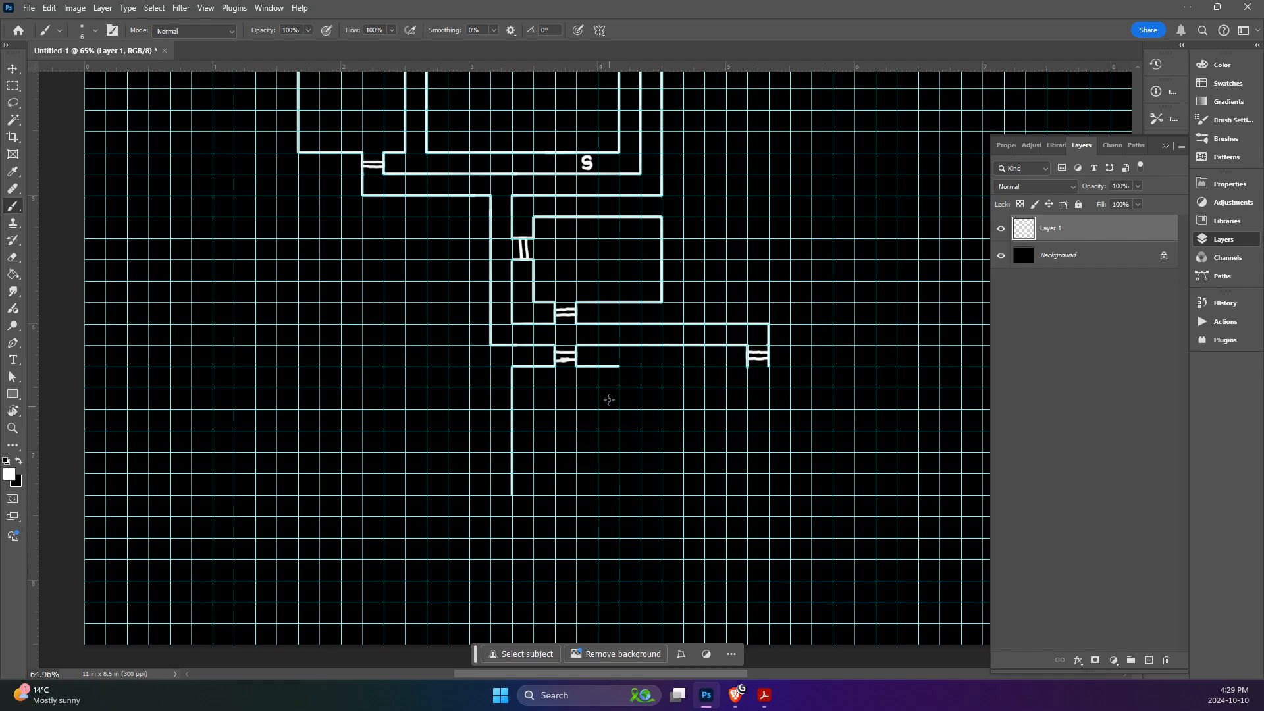
left_click_drag(619, 367, 618, 495)
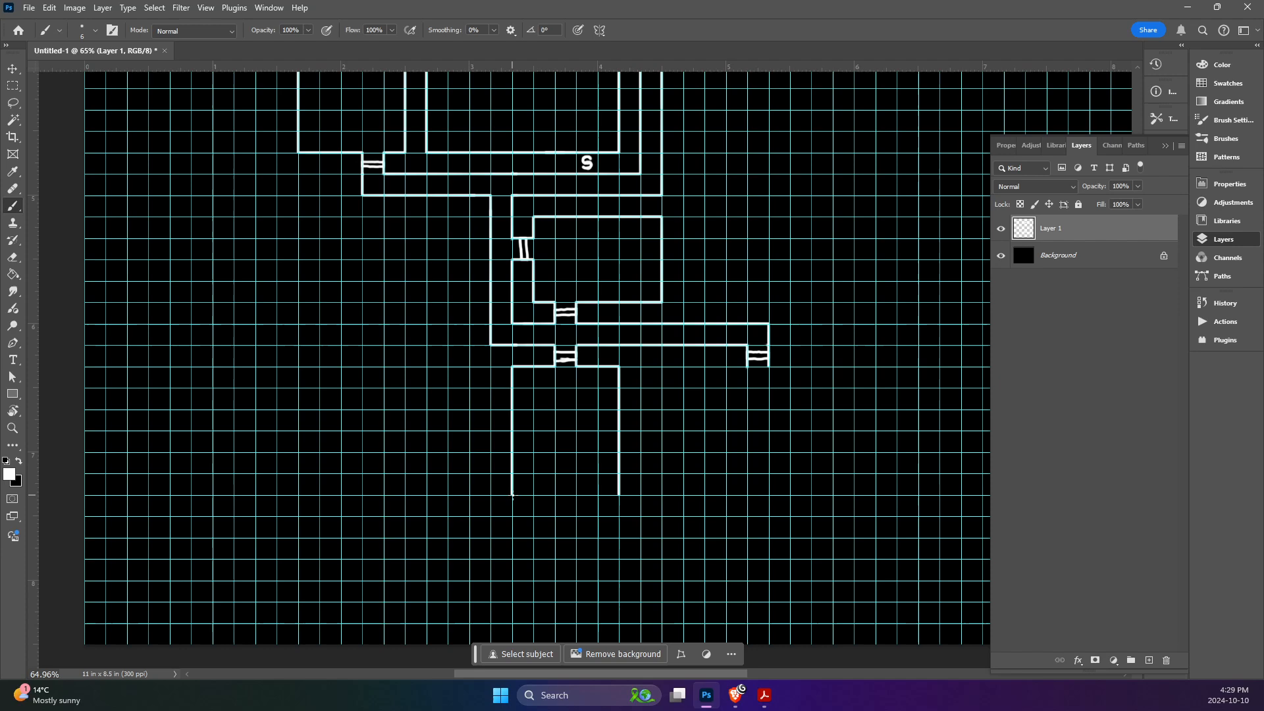
left_click_drag(512, 493, 619, 494)
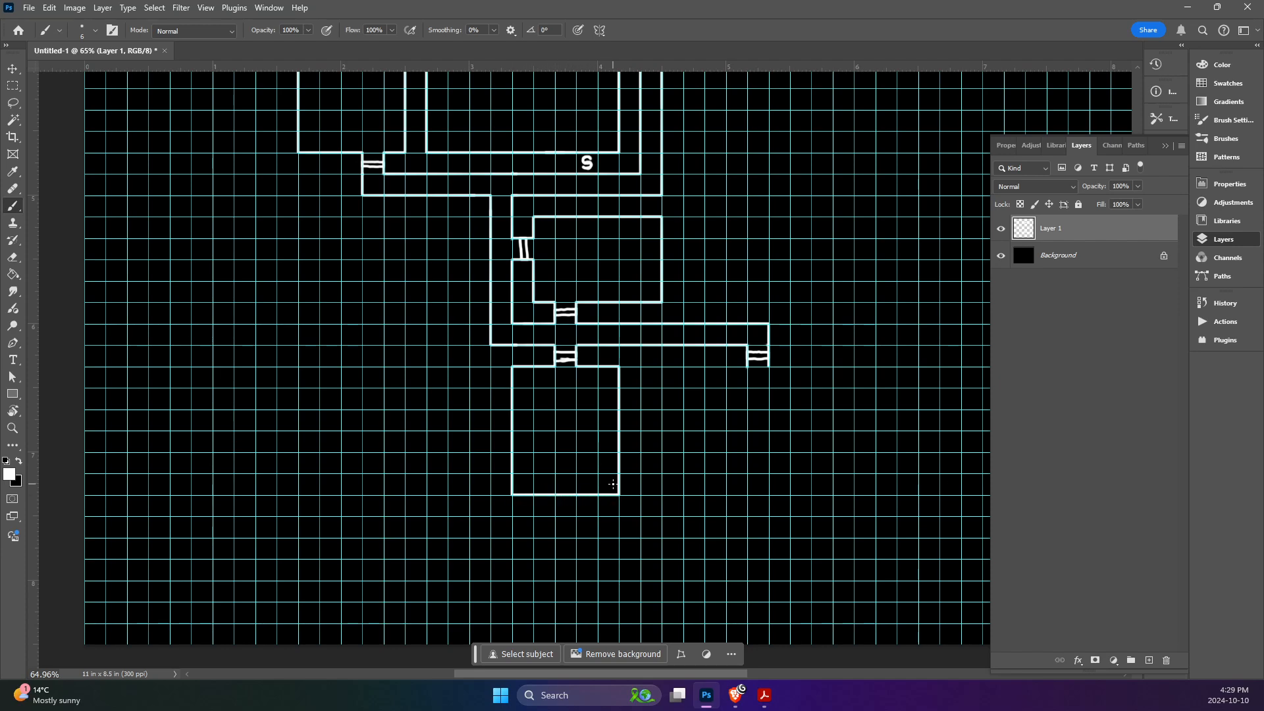
- Check the room Size table in Sandbox_Generator.pdf, and in Photoshop draw a 5 by 4 square room below the bottom corridor's east-end door
key("alt+Tab")
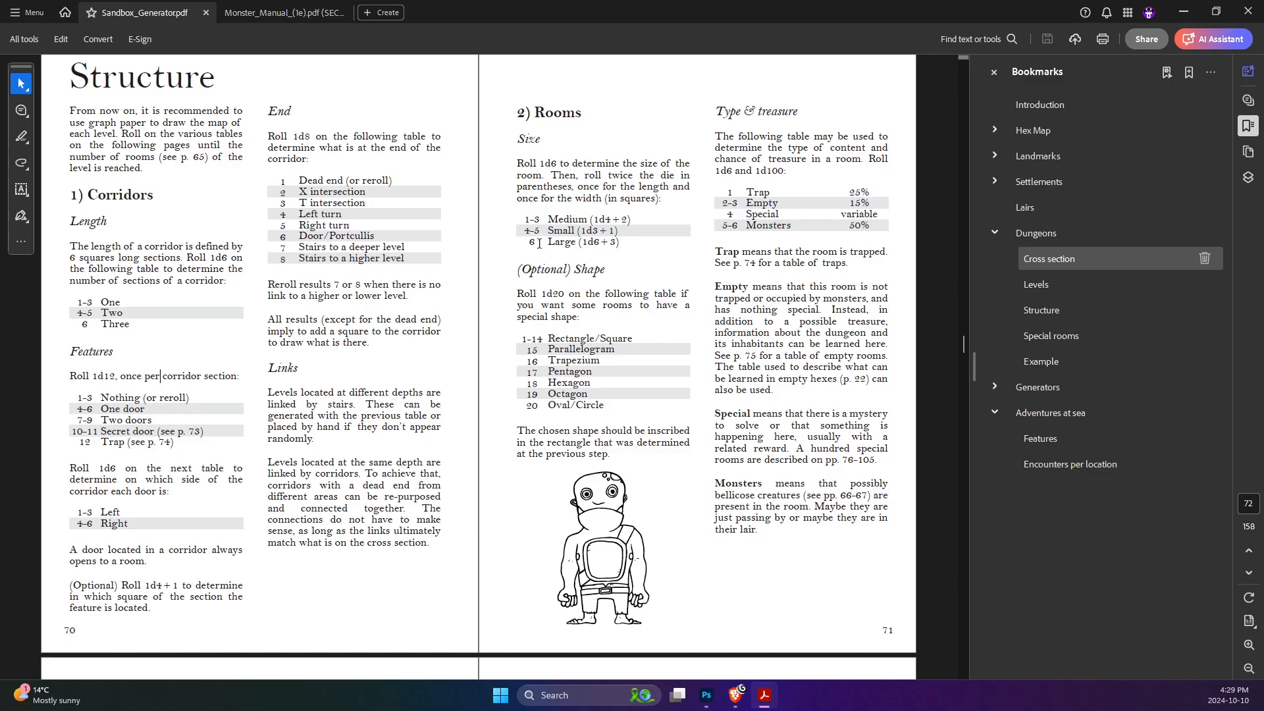
key("alt+Tab")
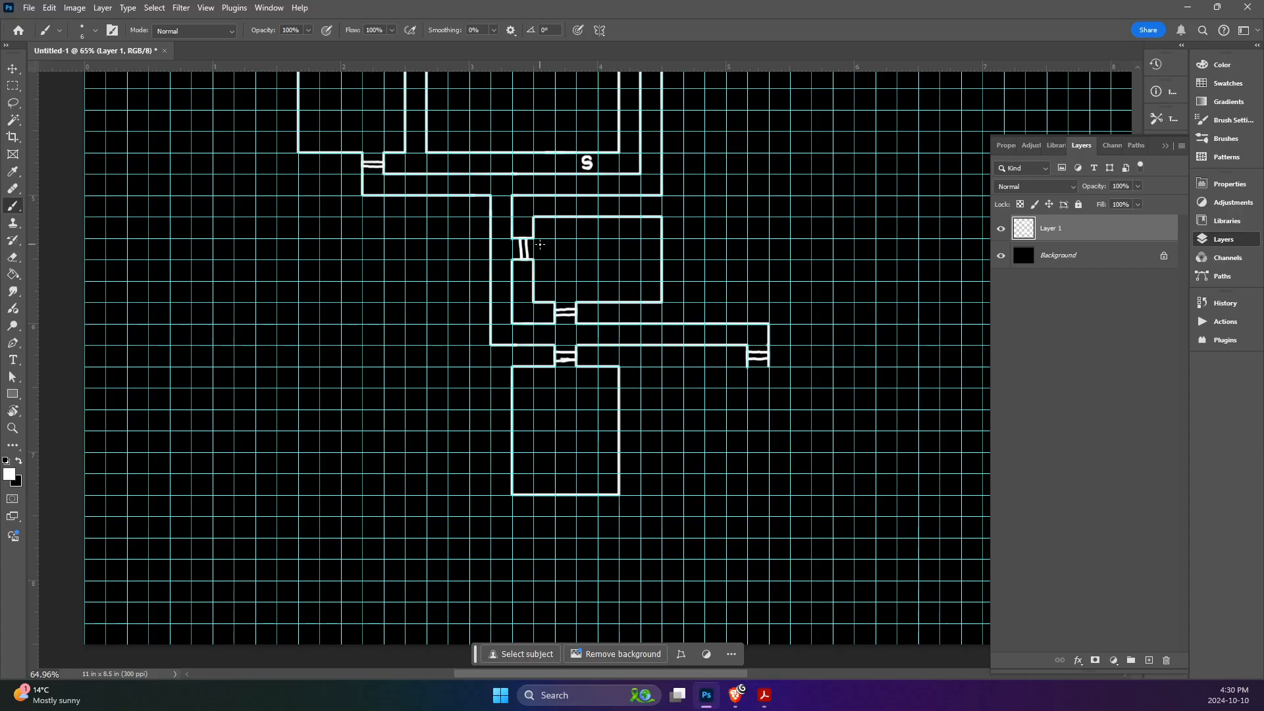
scroll(543, 244, "up", 3)
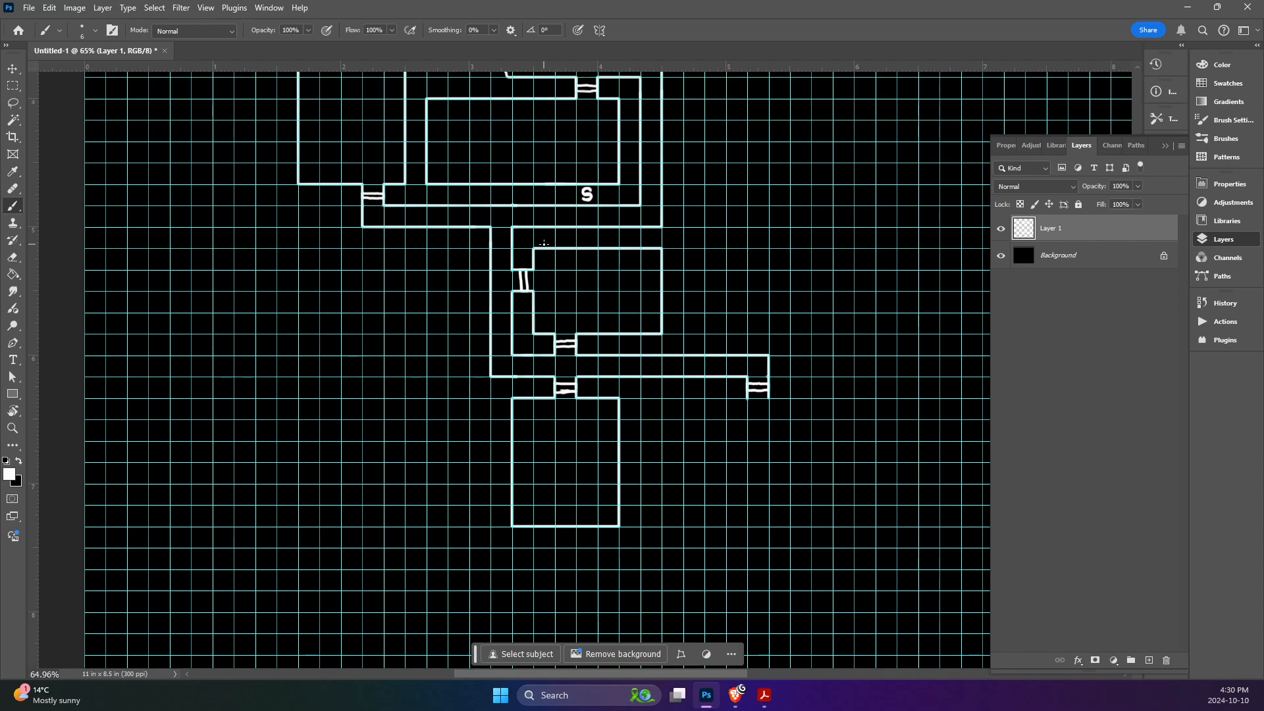
scroll(543, 244, "down", 2)
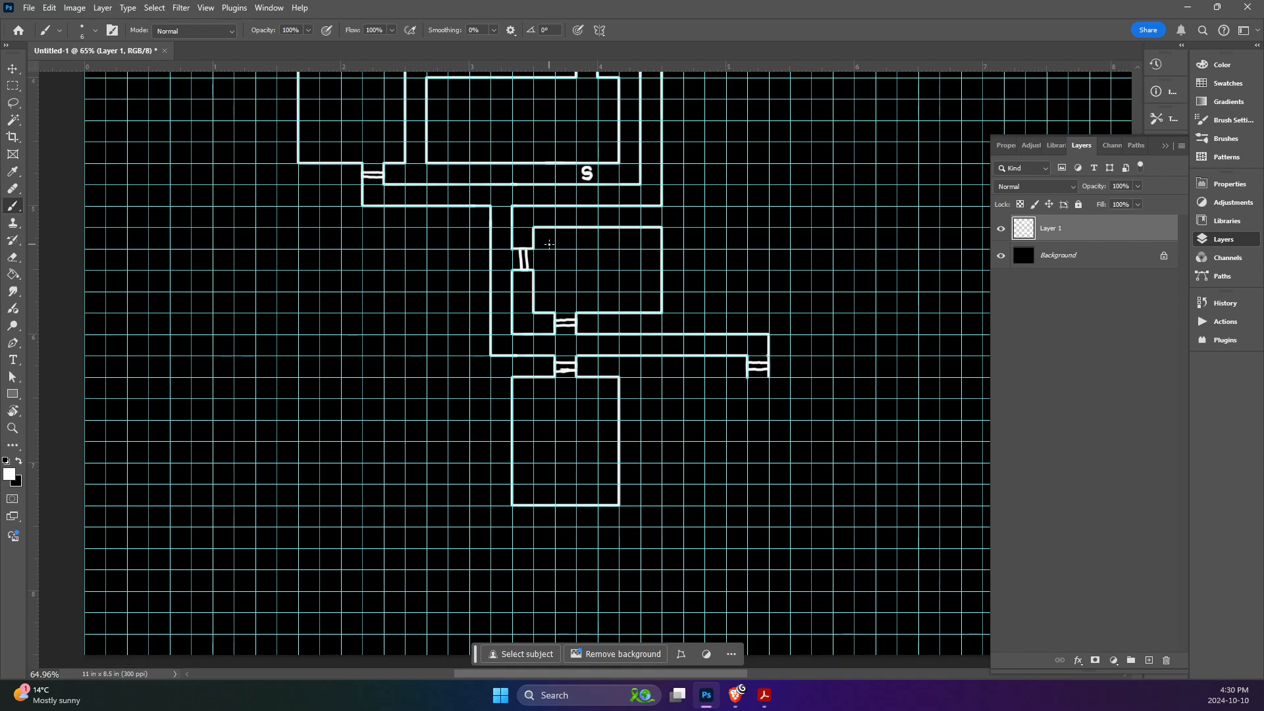
mouse_move(768, 377)
left_mouse_down()
mouse_move(812, 377)
mouse_move(812, 463)
left_mouse_up()
mouse_move(747, 377)
left_mouse_down()
mouse_move(706, 378)
mouse_move(705, 462)
mouse_move(811, 462)
left_mouse_up()
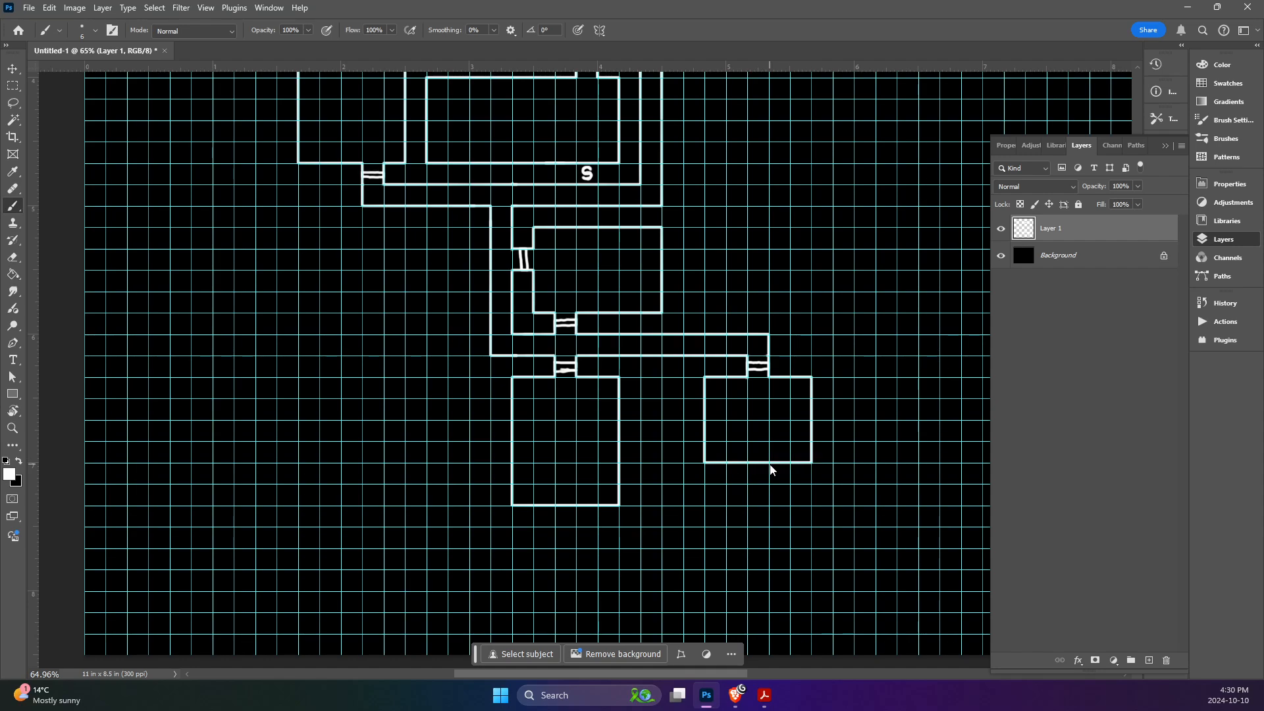
scroll(439, 6, "up", 7)
scroll(445, 6, "down", 2)
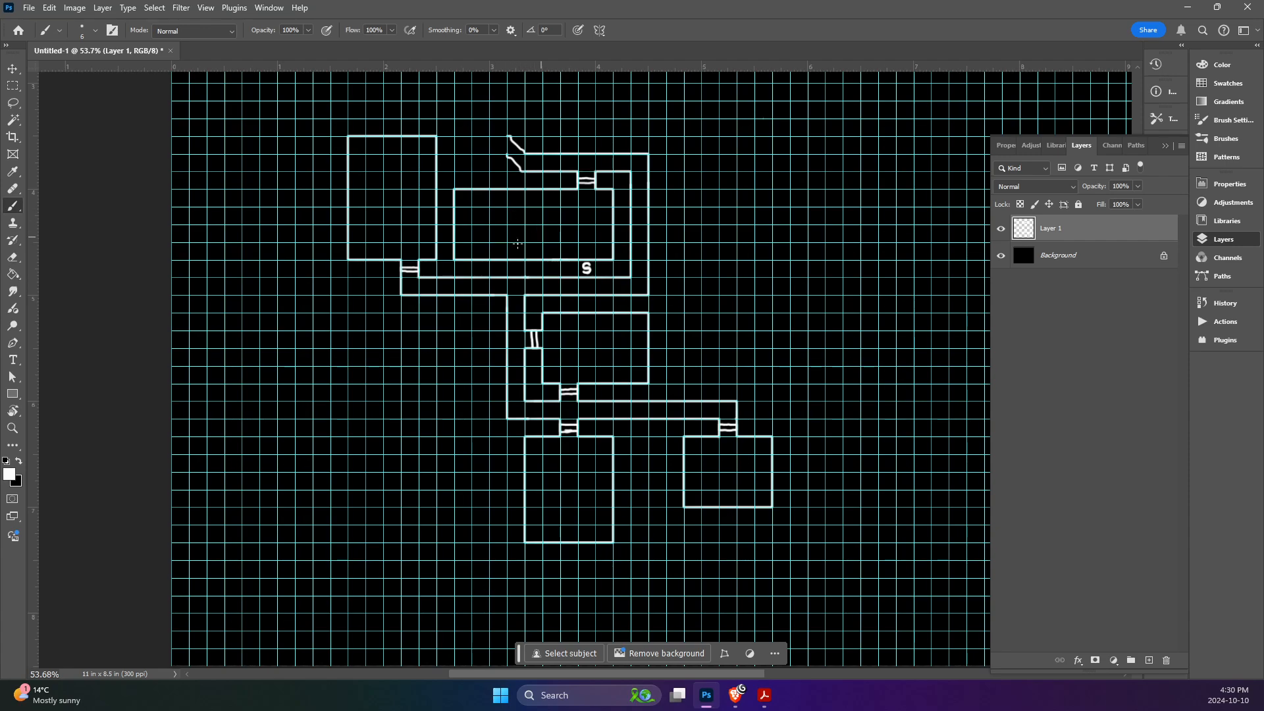
scroll(507, 218, "up", 1)
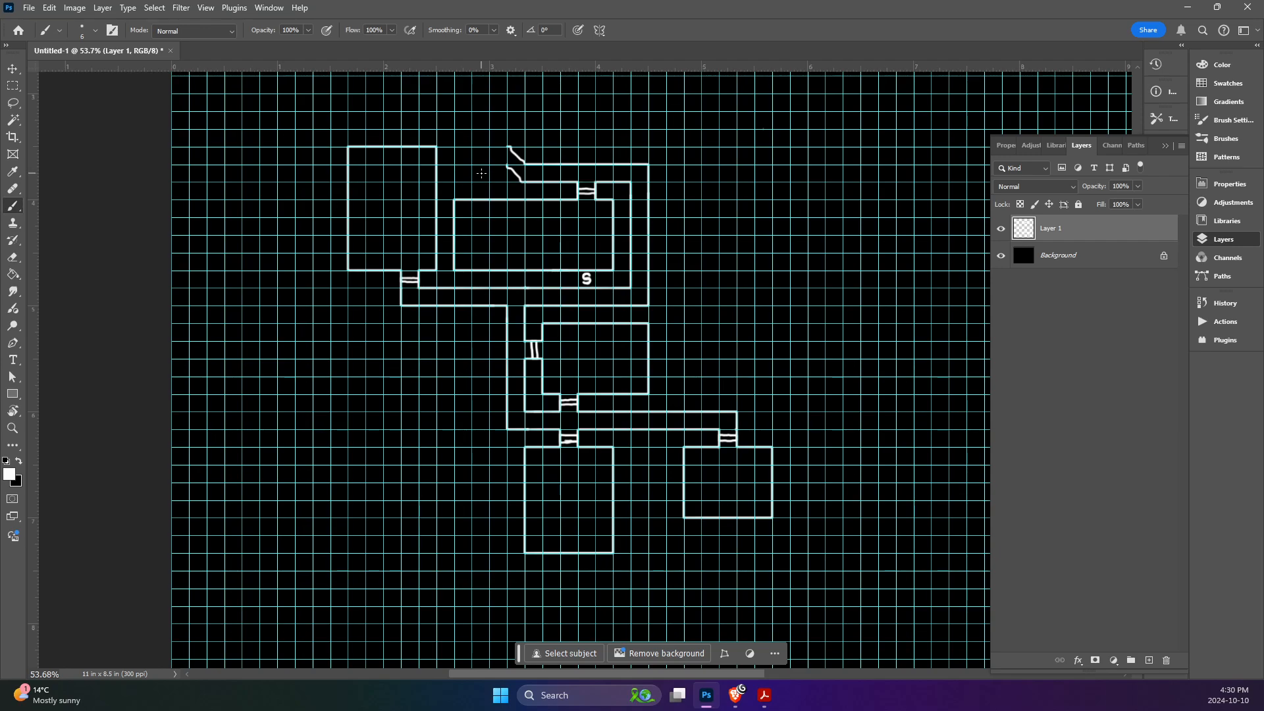
scroll(415, 204, "up", 5)
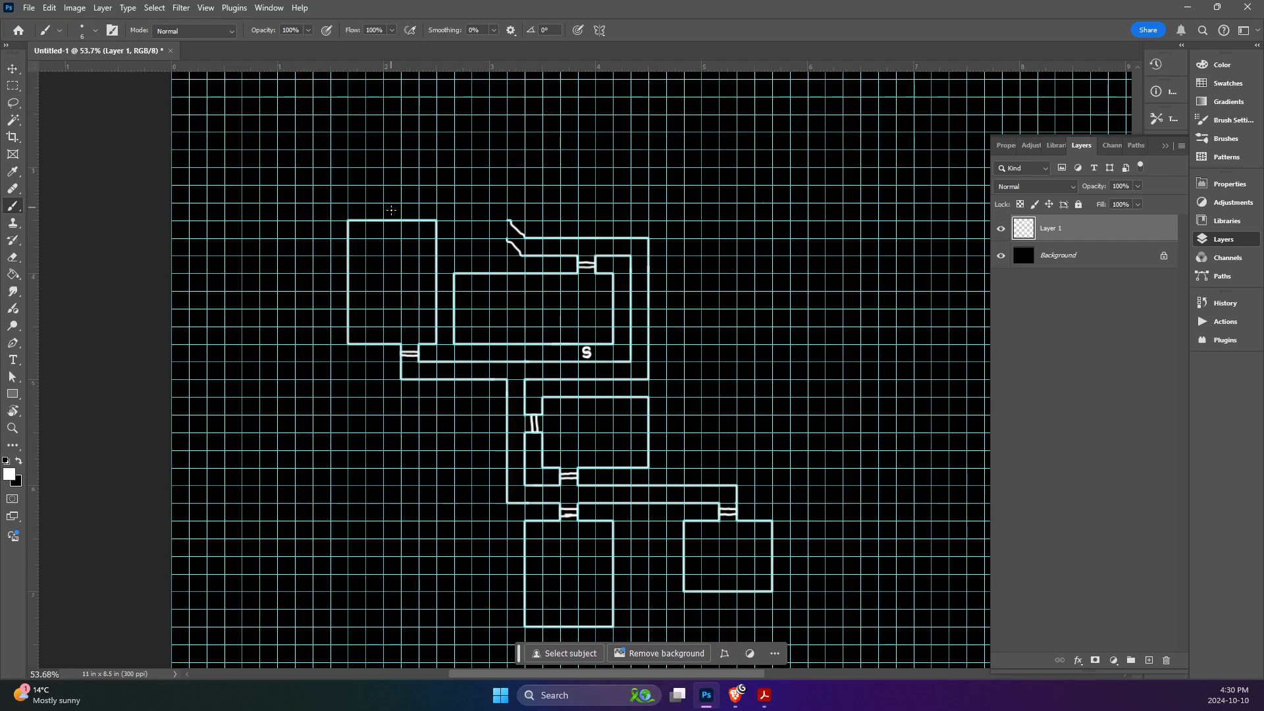
scroll(393, 274, "up", 5)
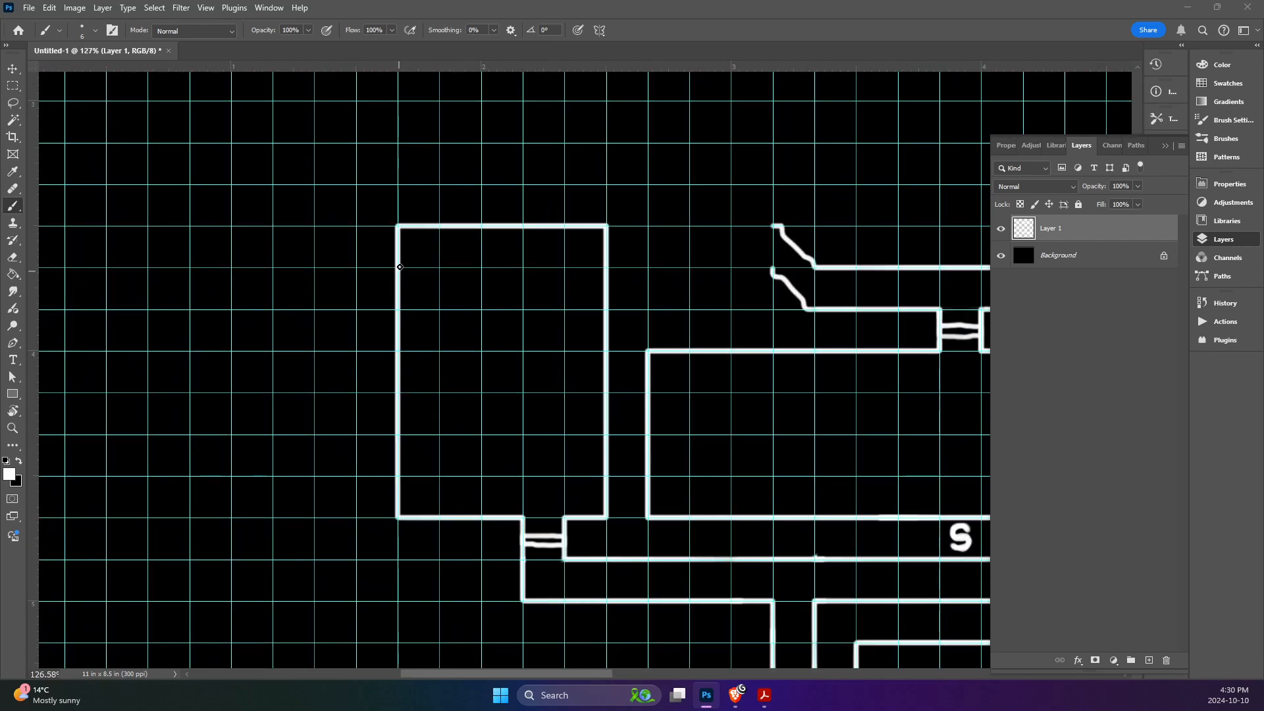
- Consult the Doors tables in Sandbox_Generator.pdf, and in Photoshop paint an S for a secret door above the northwest room's upper wall
key("alt+Tab")
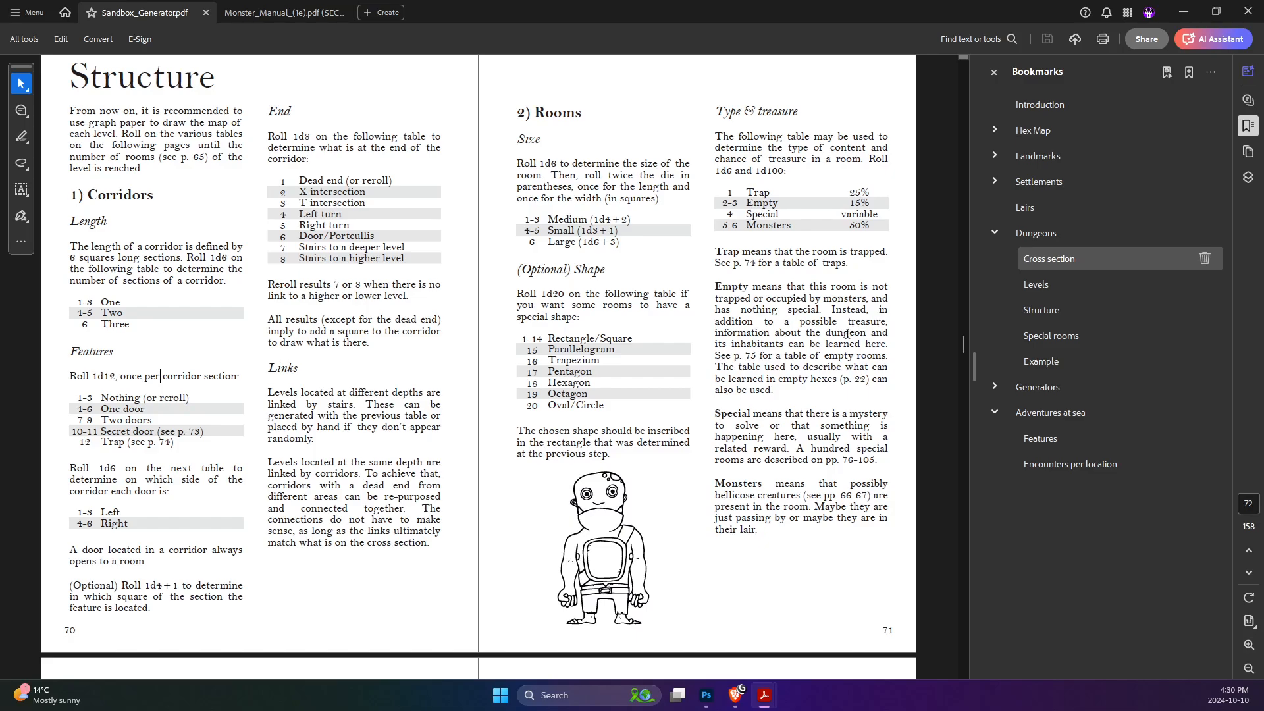
scroll(878, 322, "down", 10)
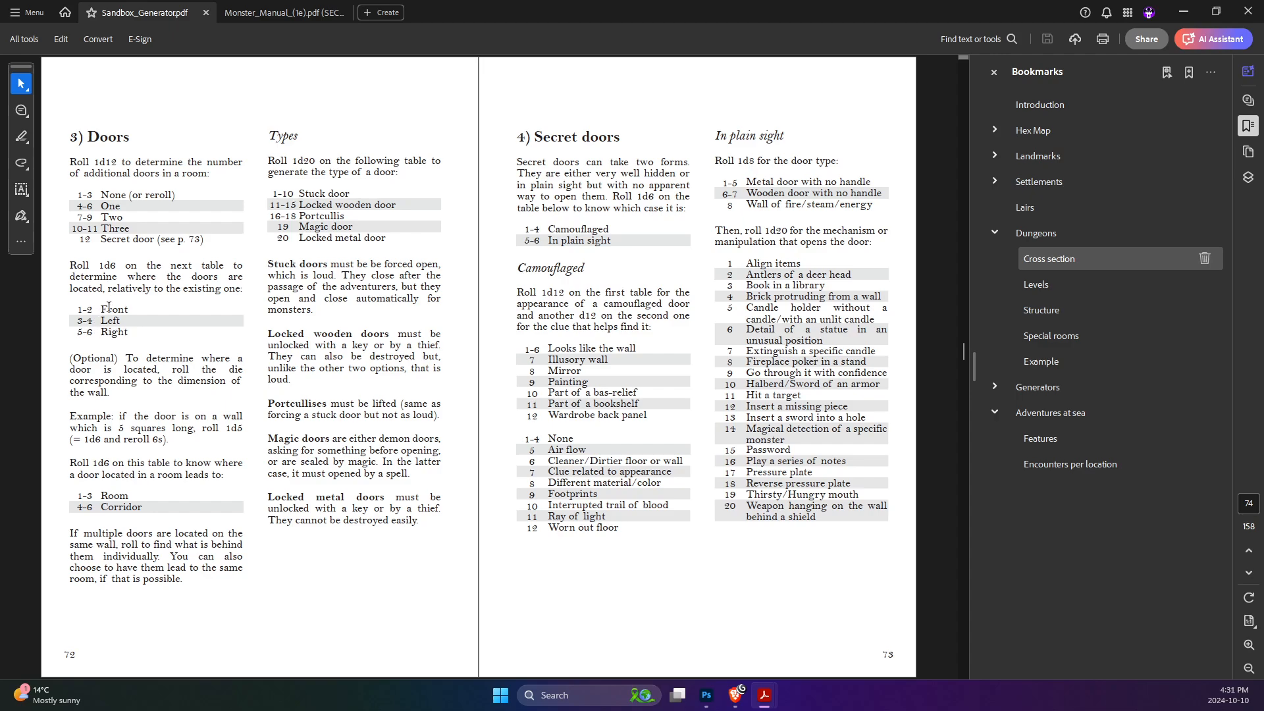
key("alt+Tab")
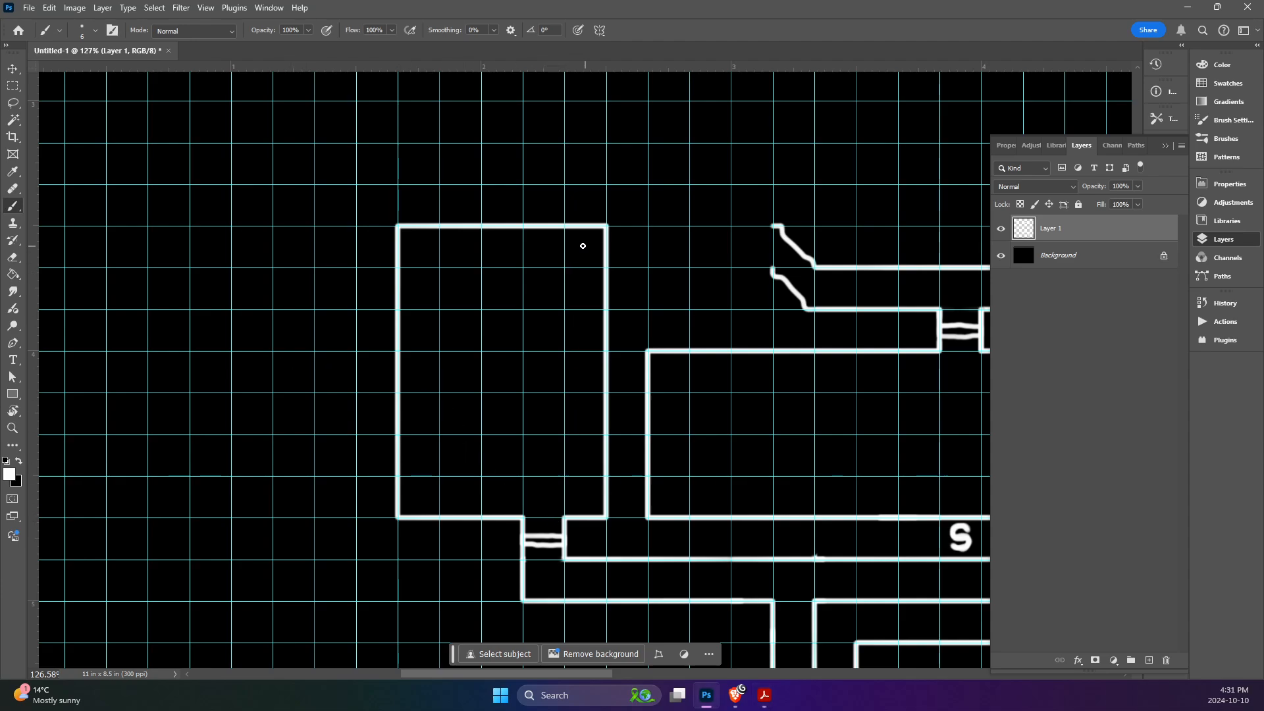
right_click(556, 177)
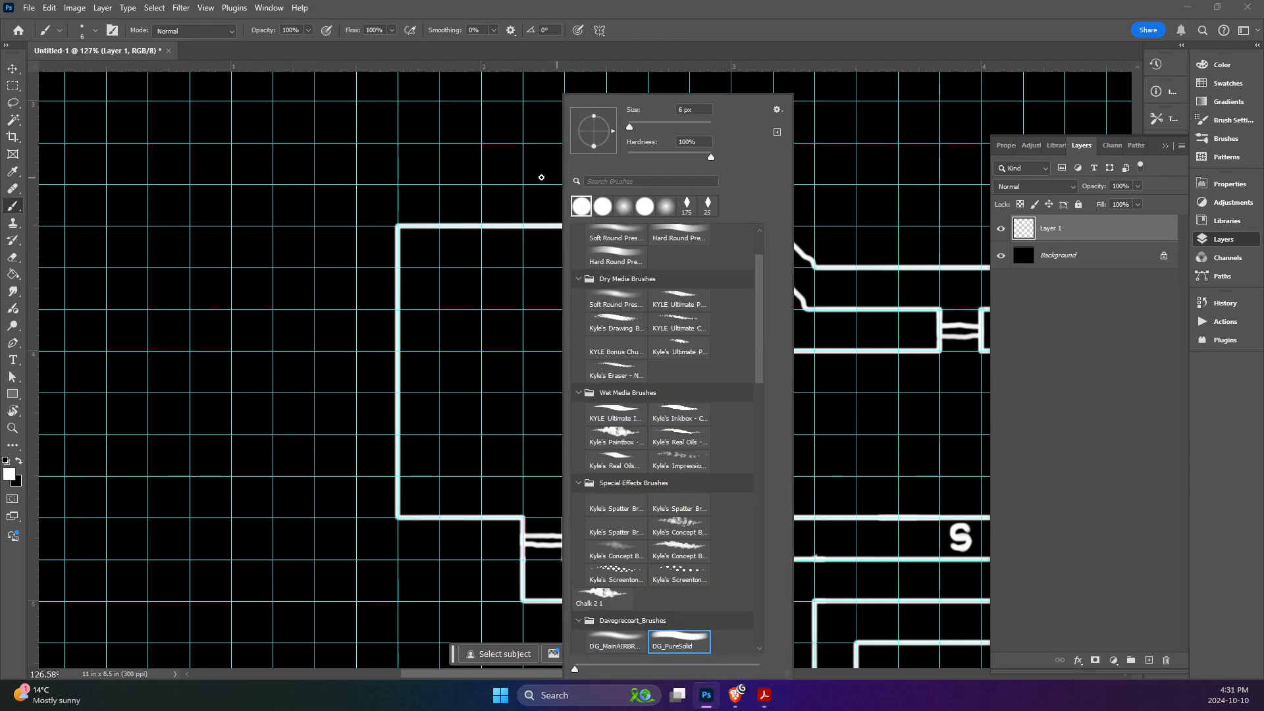
key("Escape")
mouse_move(553, 200)
left_mouse_down()
mouse_move(537, 204)
mouse_move(548, 215)
mouse_move(535, 197)
mouse_move(551, 198)
left_mouse_up()
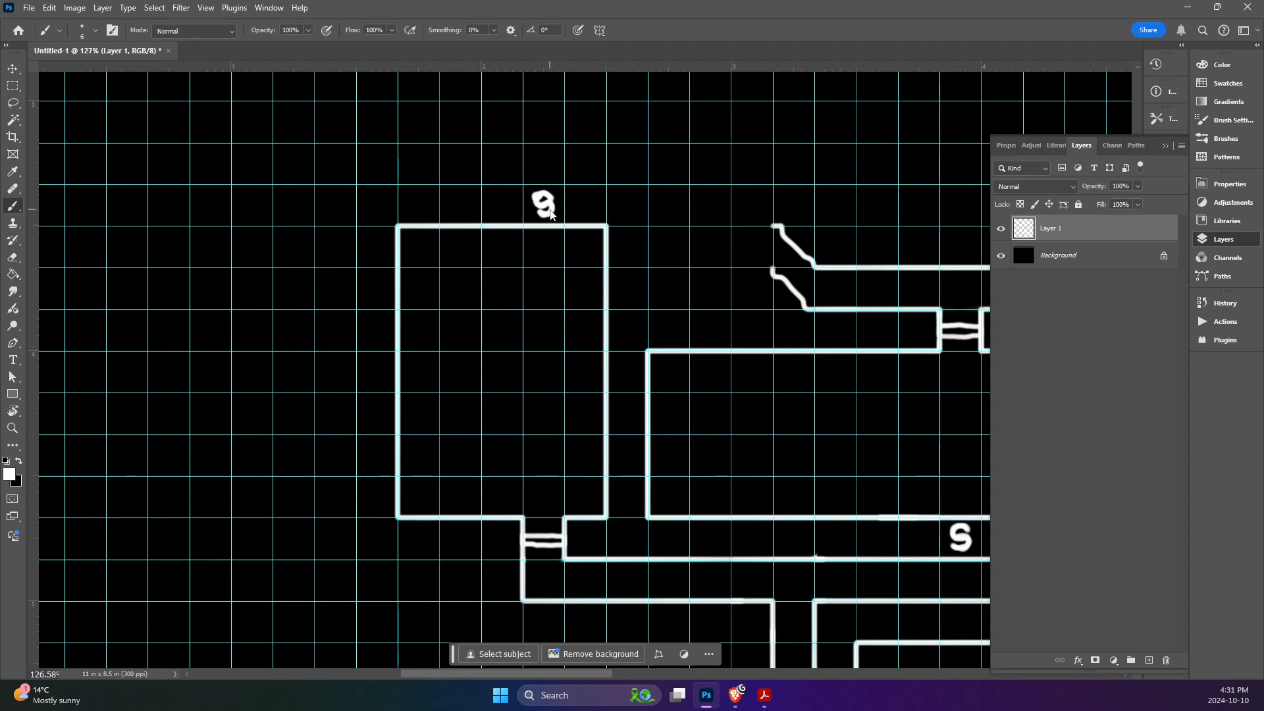
- Inspect the 6 by 4 square room beside the vertical corridor and check the Doors tables in Sandbox_Generator.pdf for its additional doors
scroll(551, 209, "down", 2)
scroll(553, 208, "down", 1)
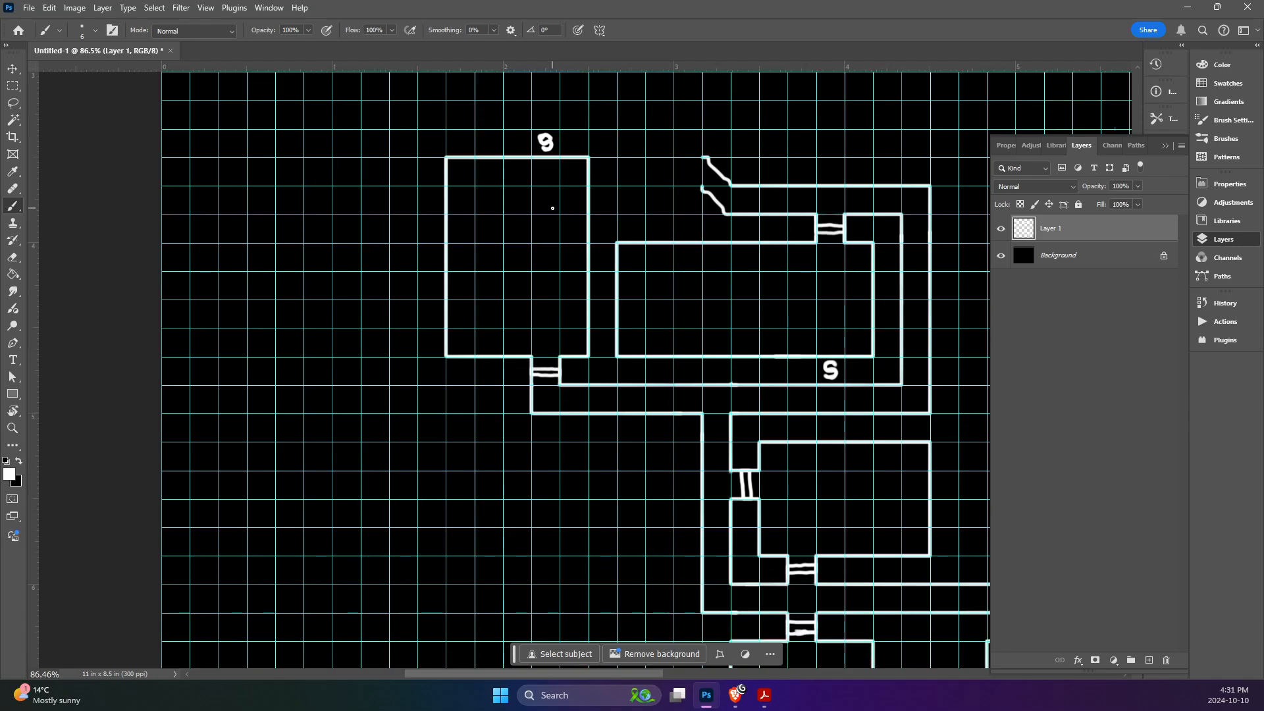
scroll(553, 211, "down", 3)
scroll(623, 312, "down", 7)
scroll(658, 325, "up", 2)
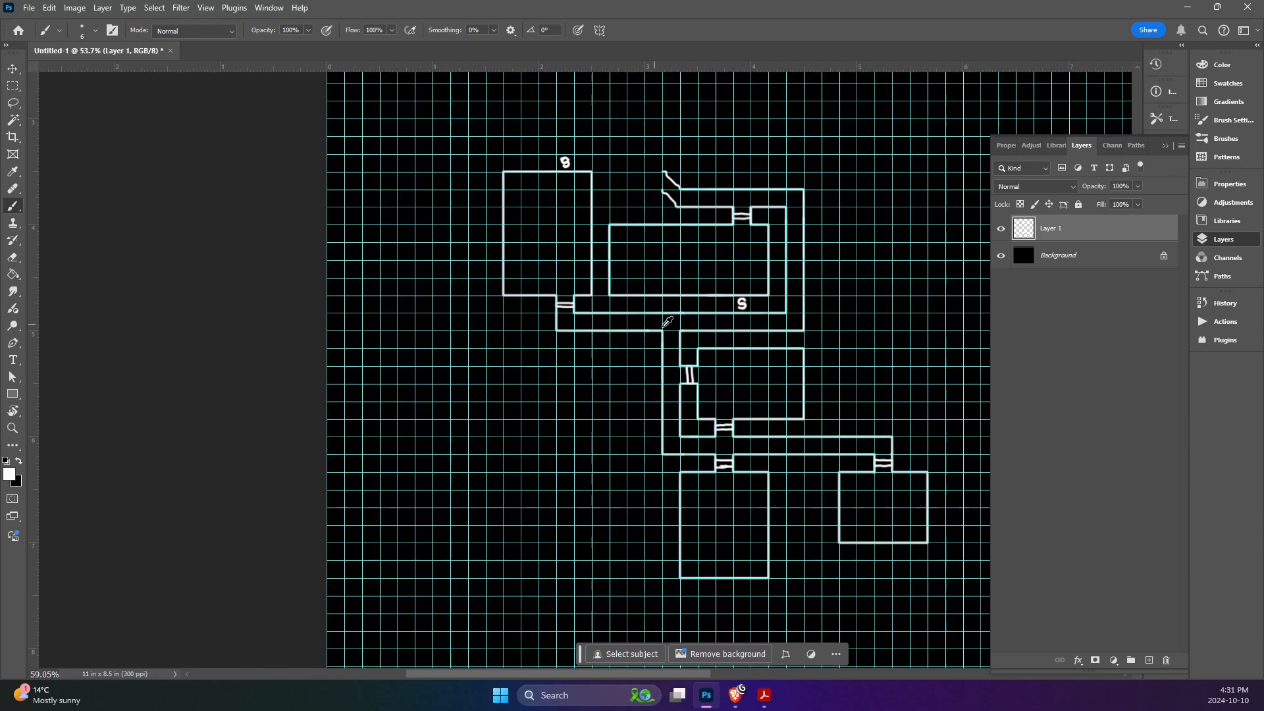
scroll(860, 378, "up", 8)
scroll(716, 428, "up", 5)
scroll(607, 401, "up", 1)
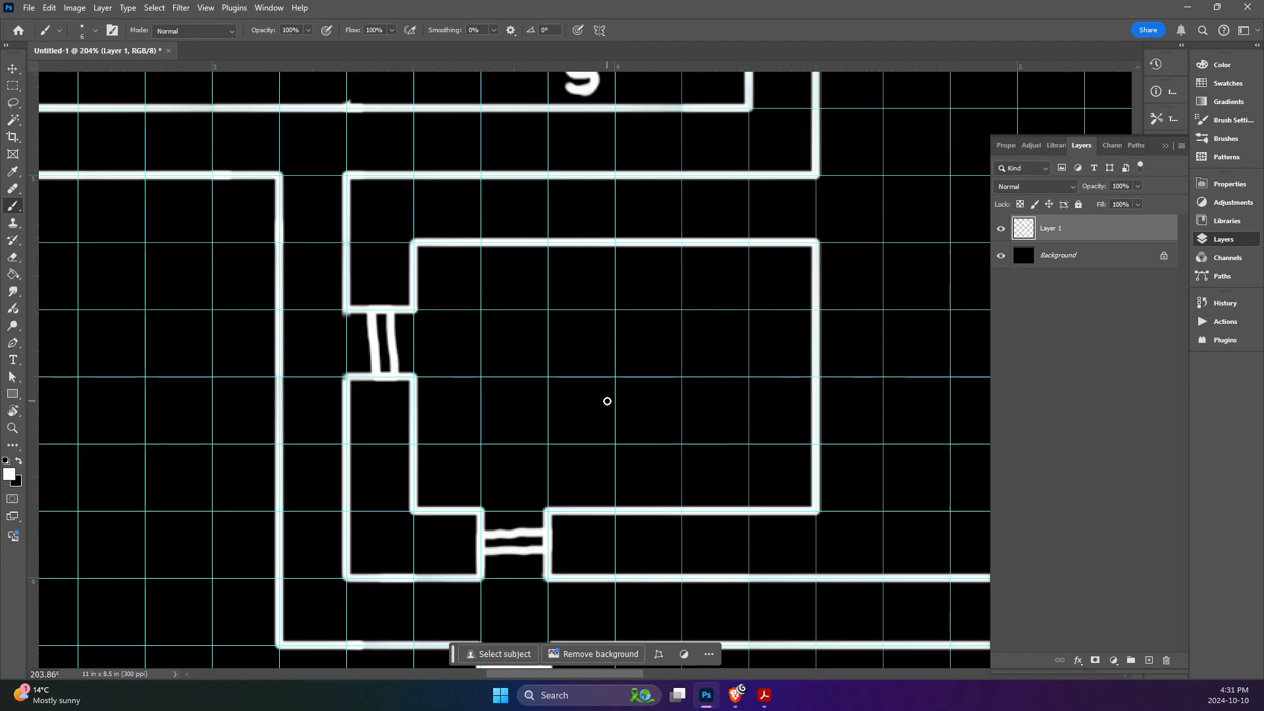
key("alt+Tab")
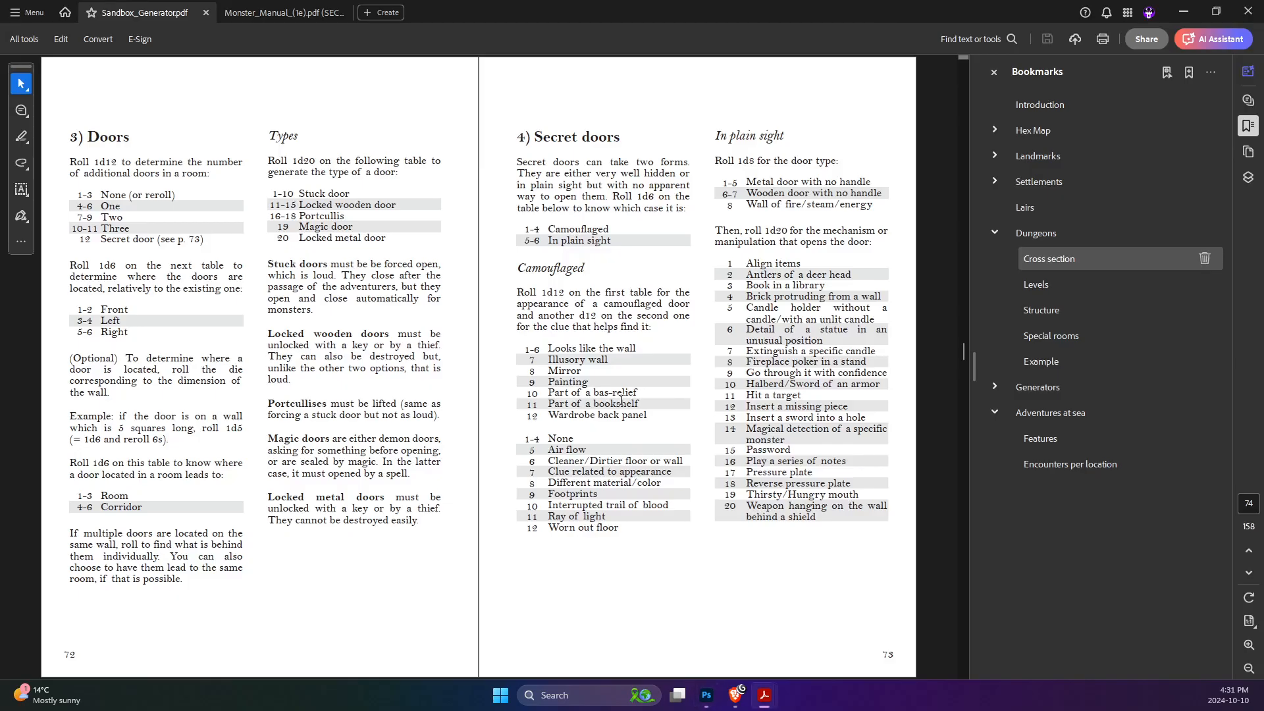
key("alt+Tab")
- Recheck the Doors tables, and in Photoshop paint an S for a secret door outside the 5 by 6 square room's west wall
scroll(625, 402, "down", 4)
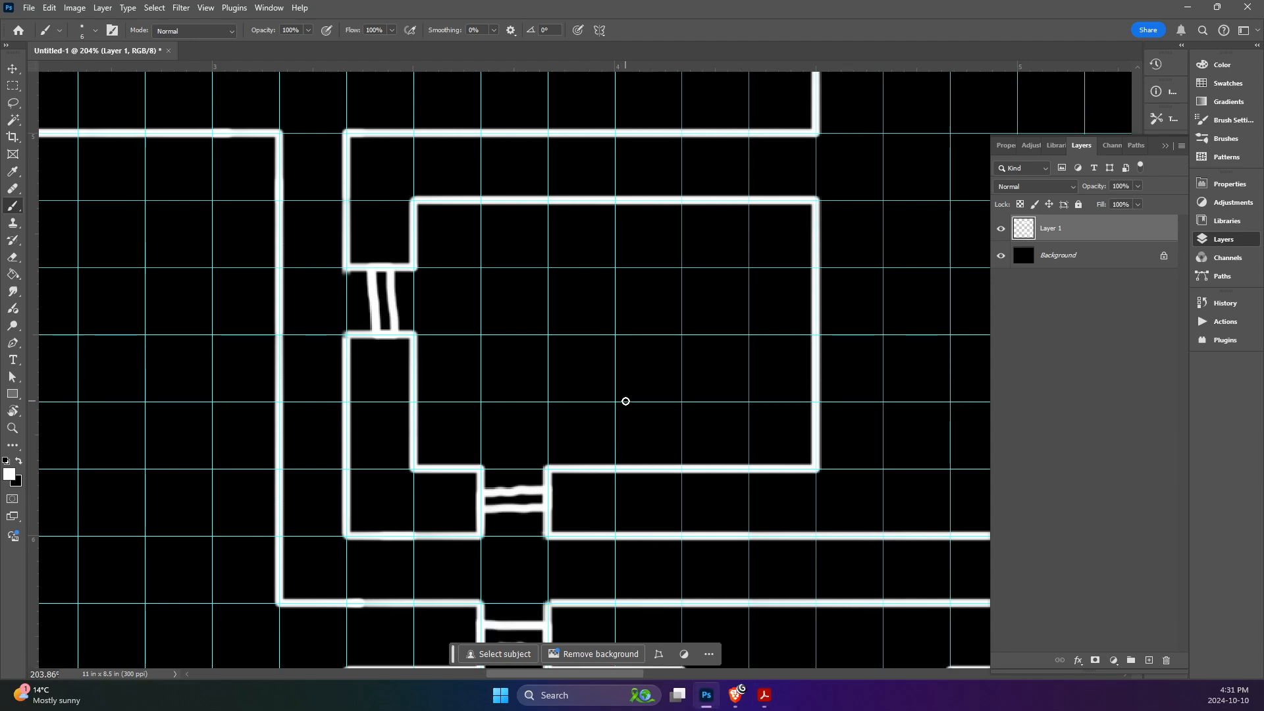
scroll(626, 401, "down", 5)
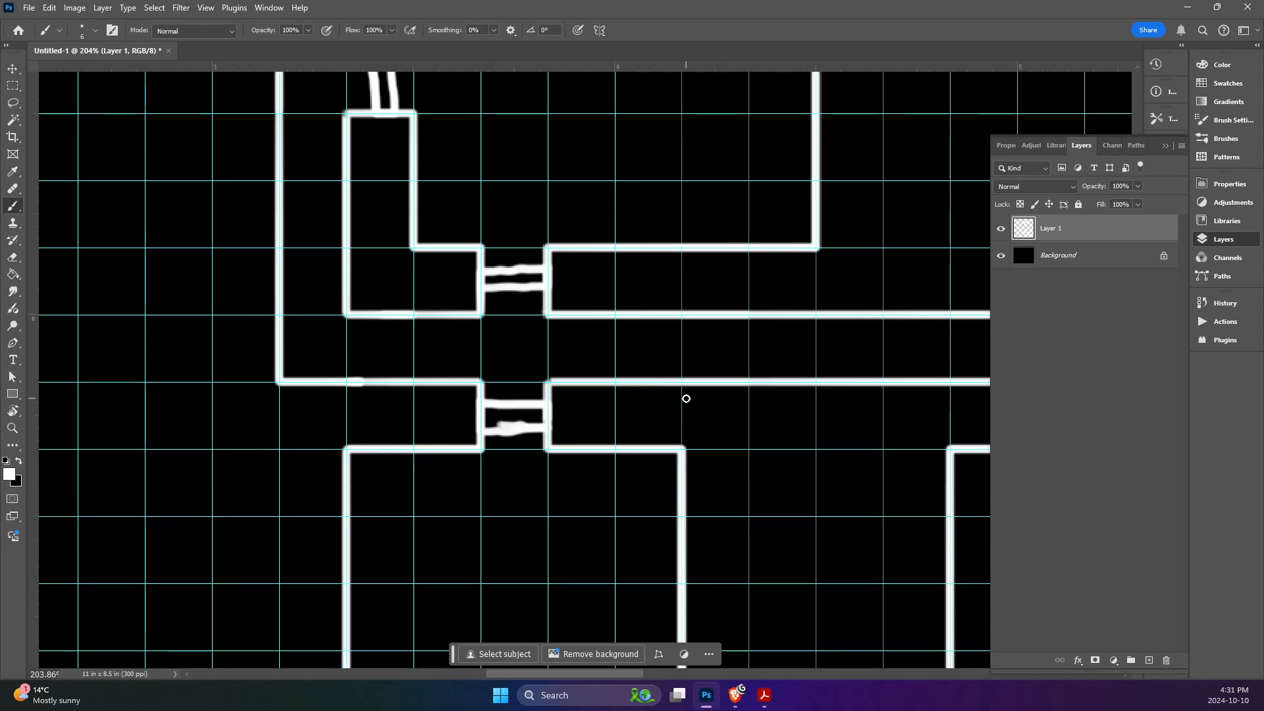
scroll(691, 412, "down", 3)
scroll(695, 414, "down", 4)
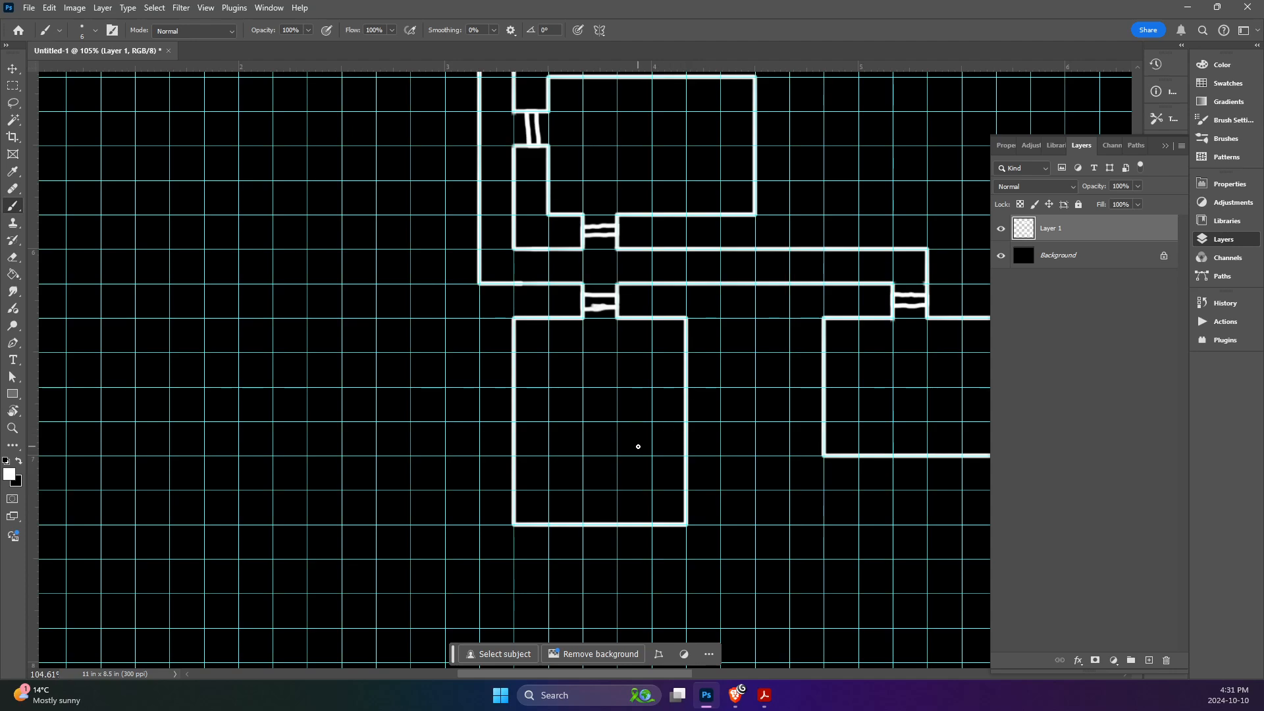
key("alt+Tab")
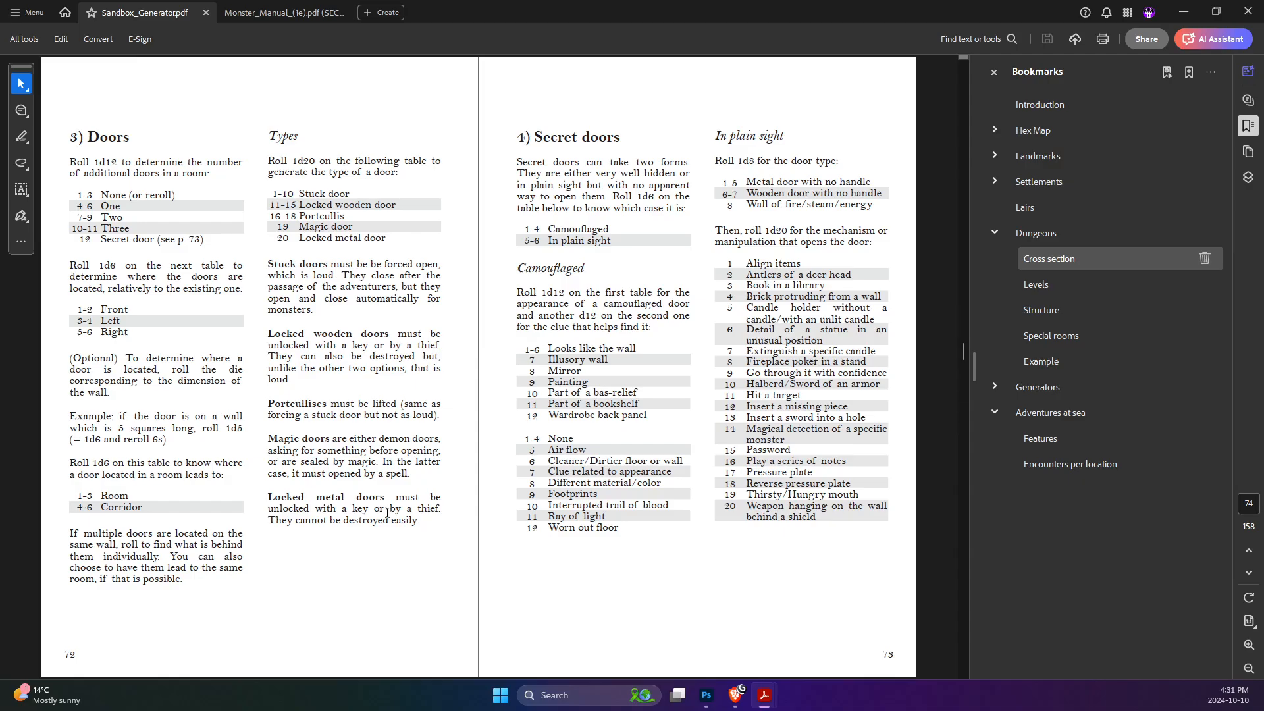
key("alt+Tab")
key("alt+Tab")
key("alt+Tab")
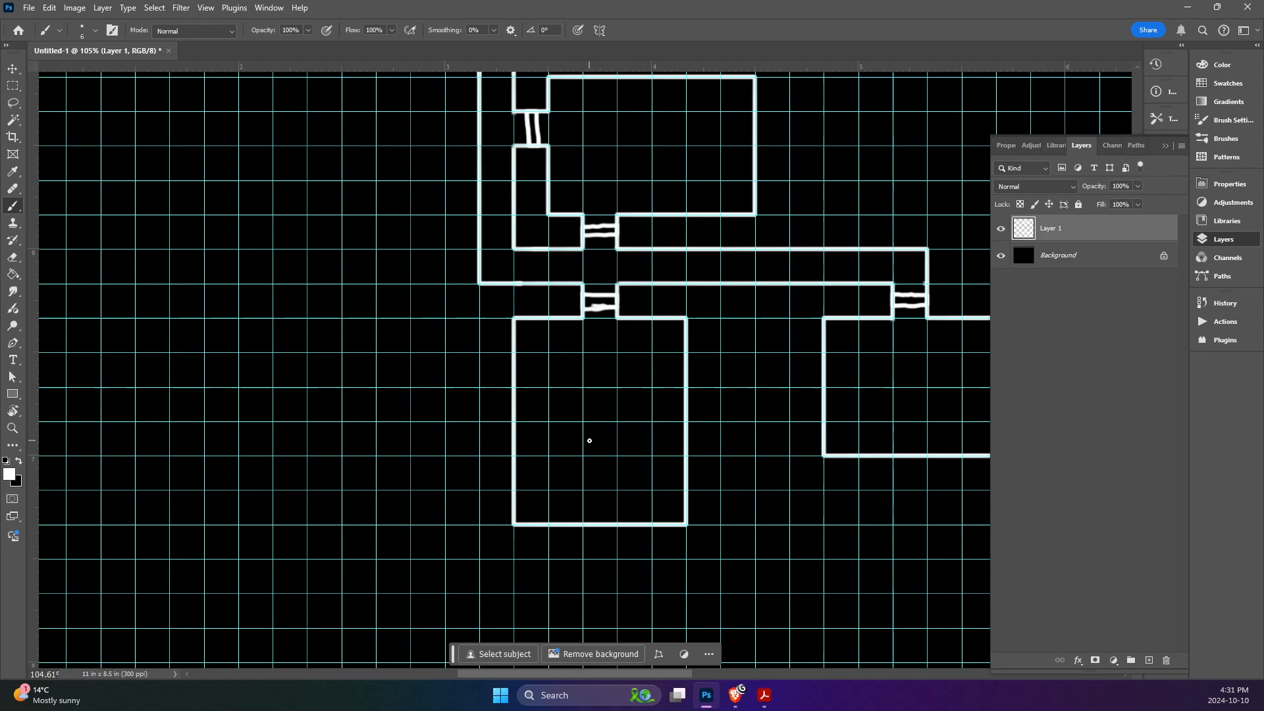
left_click_drag(500, 395, 493, 414)
- Check the Doors tables in Sandbox_Generator.pdf, and in Photoshop paint an S below the 5 by 4 square room's lower wall
scroll(527, 397, "right", 5)
scroll(802, 459, "down", 1)
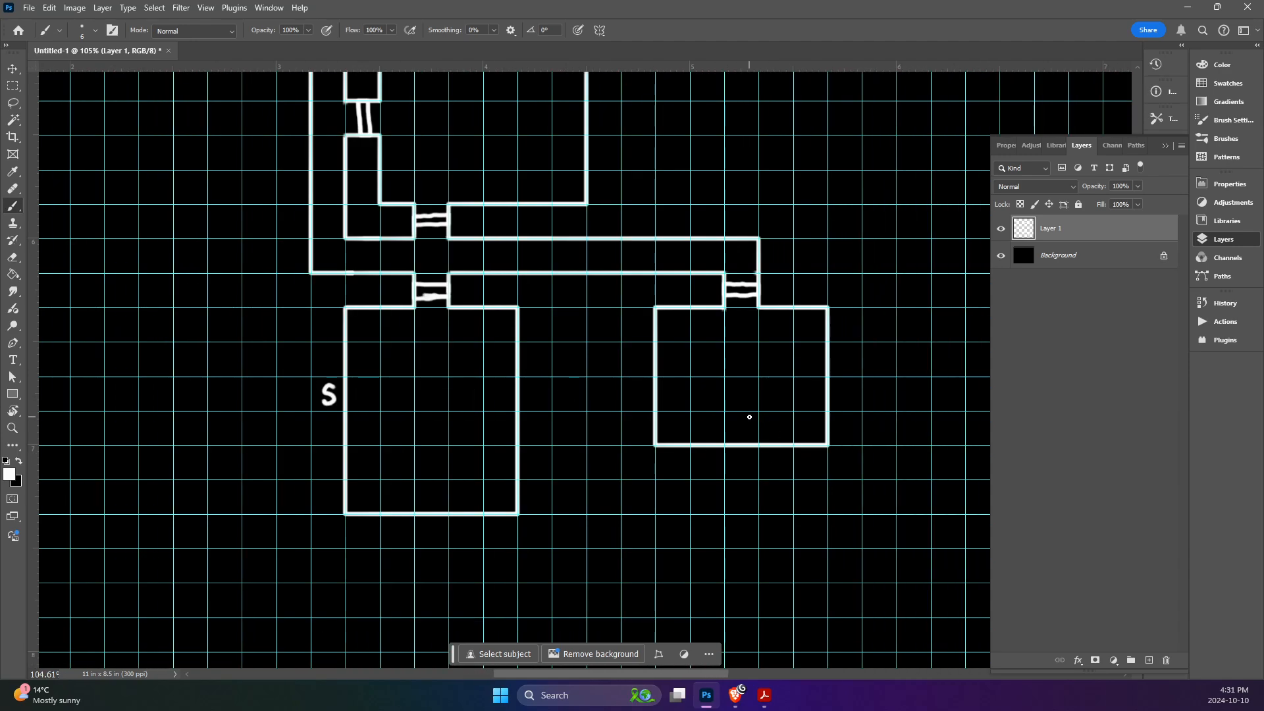
key("alt+Tab")
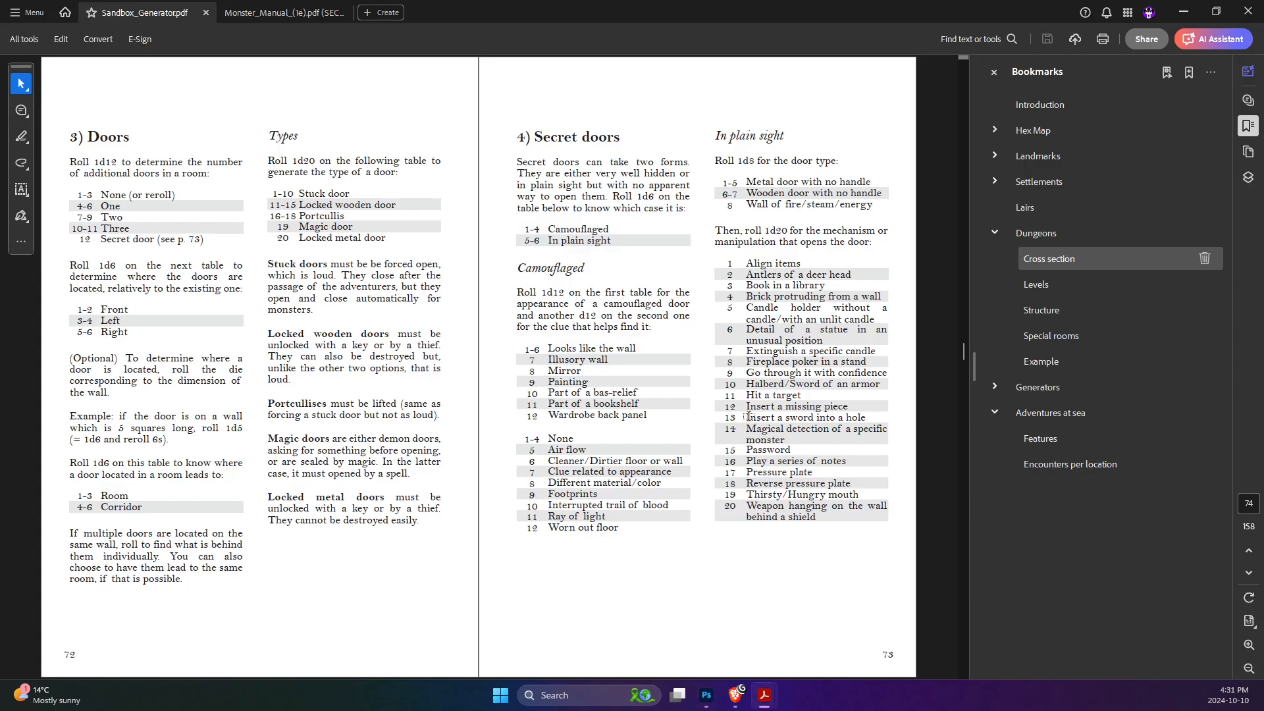
key("alt+Tab")
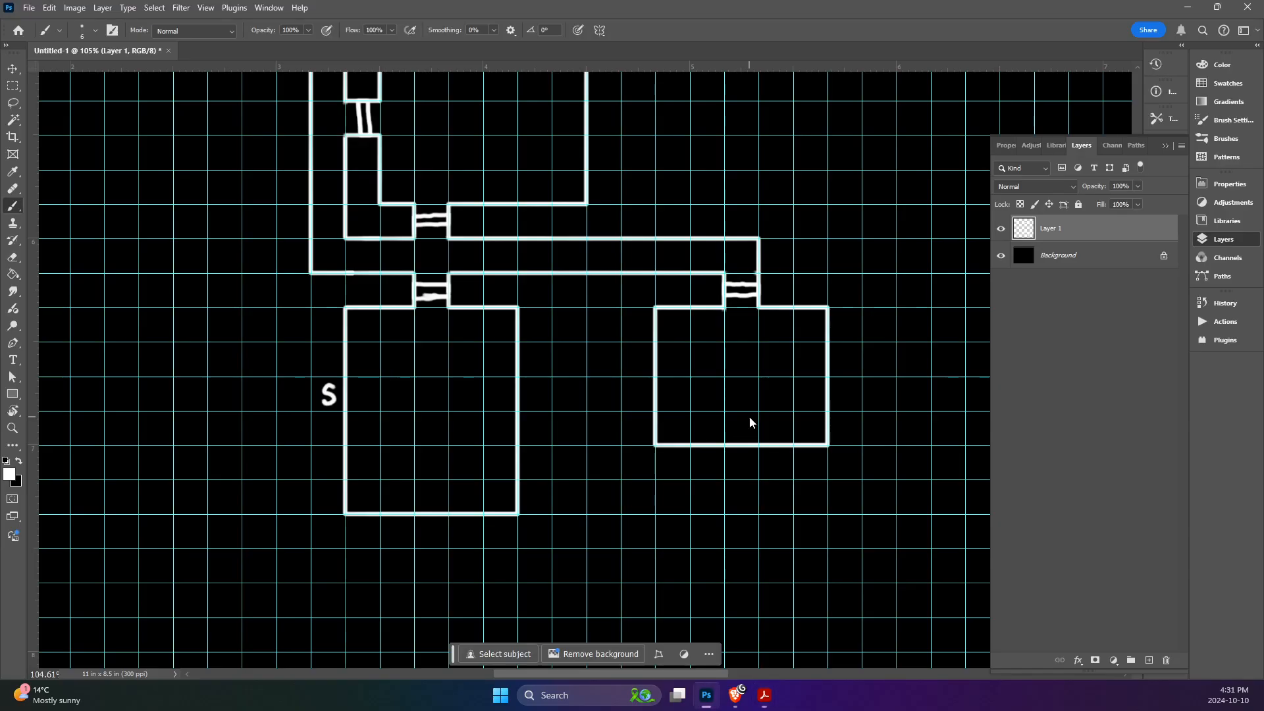
left_click_drag(743, 452, 744, 471)
- Consult the room Size table in Sandbox_Generator.pdf, and in Photoshop try a room 3 squares wide and 2 high above the northwest room's S
scroll(738, 417, "down", 2)
scroll(738, 418, "up", 6)
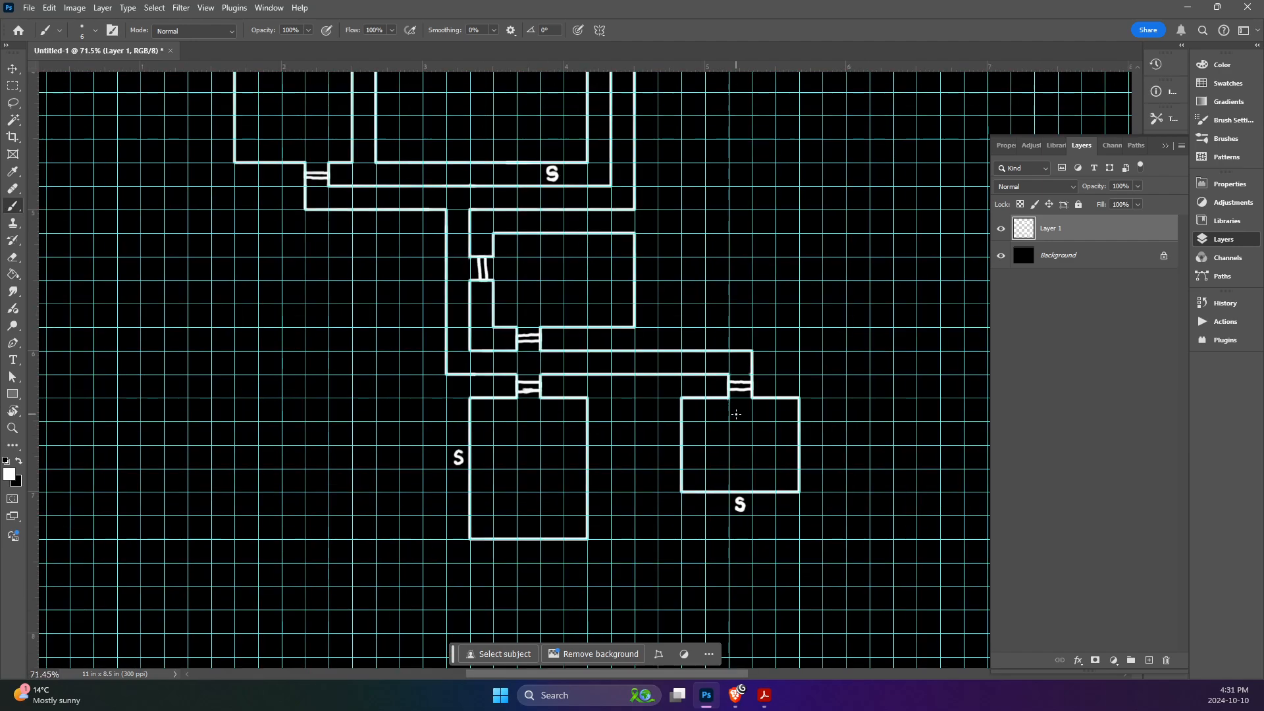
scroll(735, 413, "down", 1)
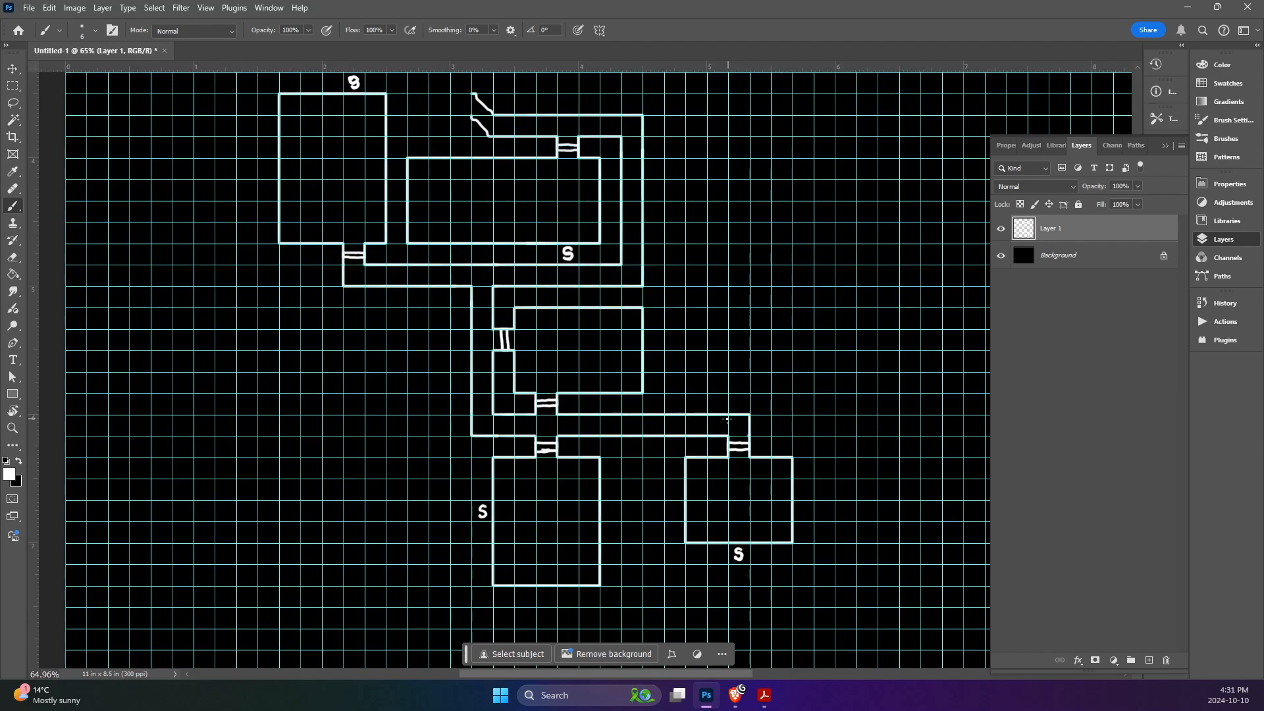
scroll(727, 419, "up", 2)
scroll(727, 419, "down", 1)
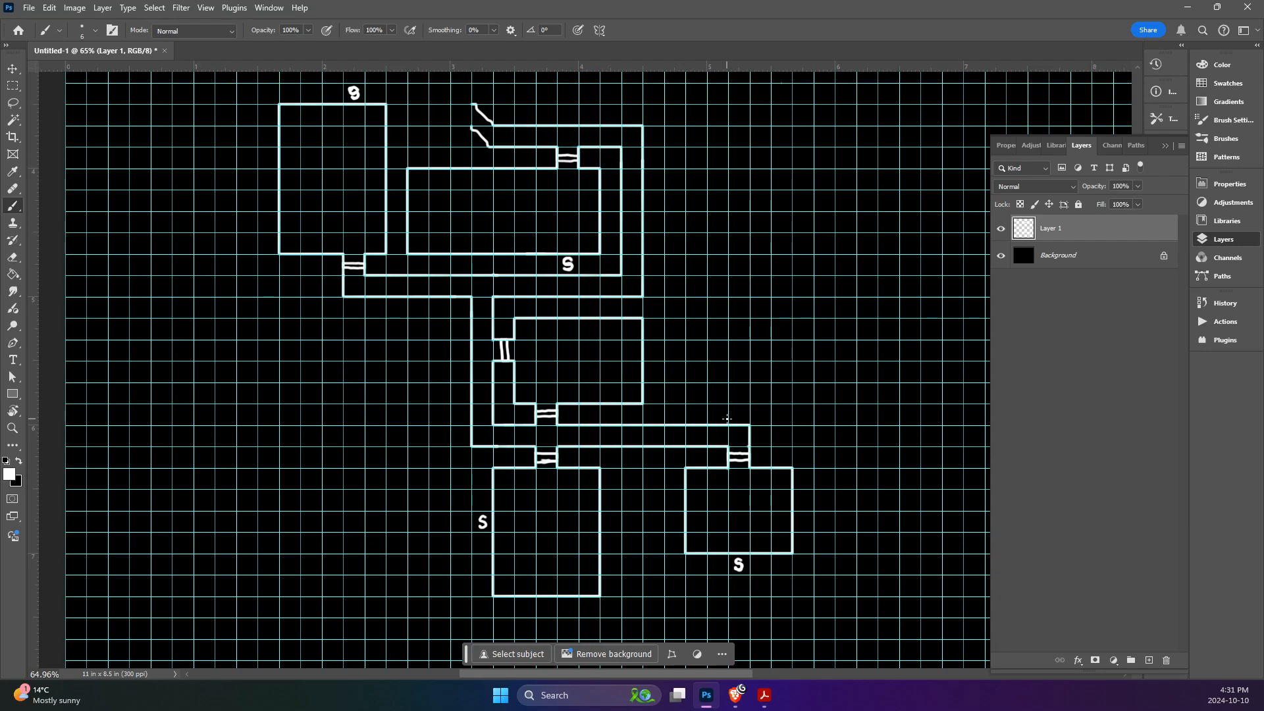
scroll(727, 418, "up", 7)
scroll(726, 419, "up", 15)
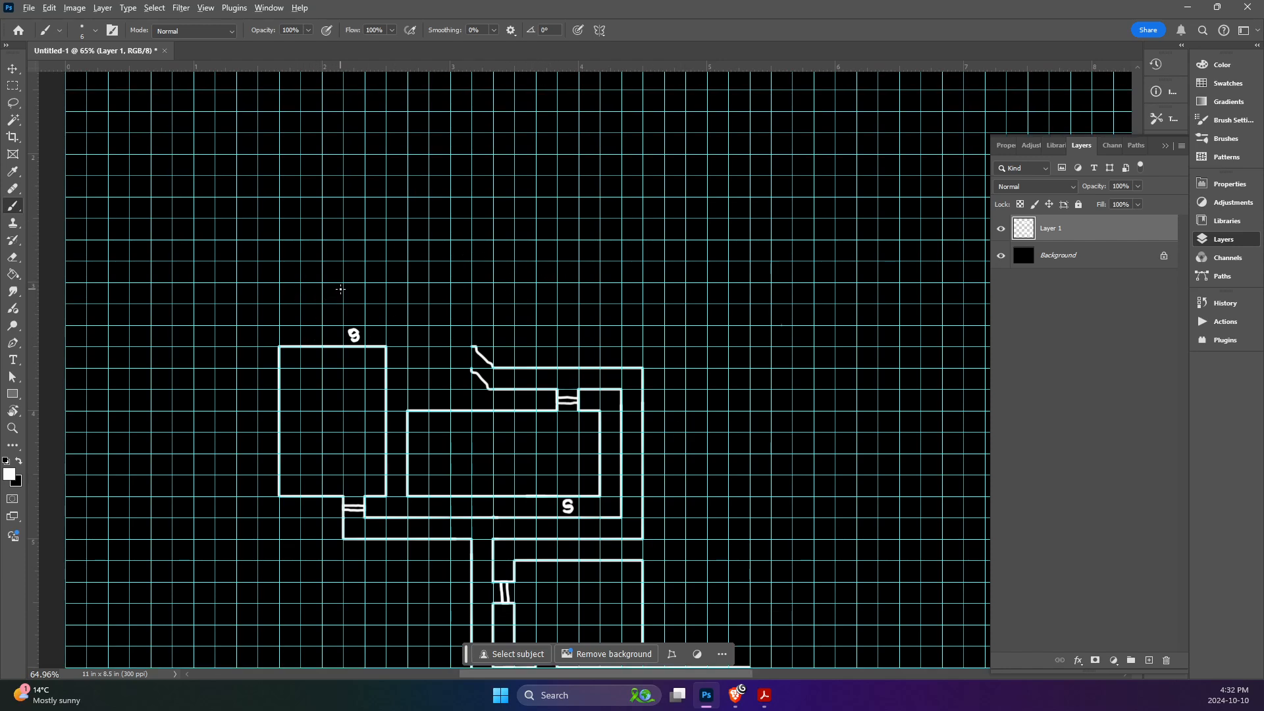
key("alt+Tab")
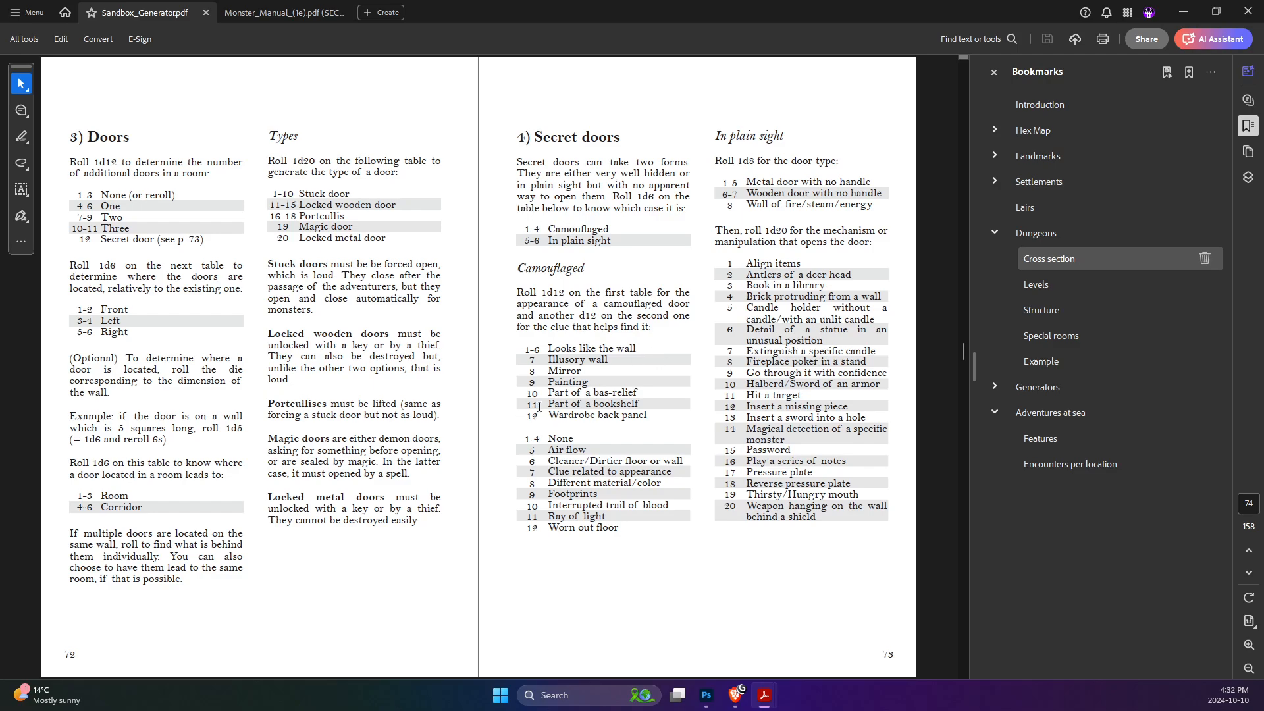
scroll(425, 319, "up", 10)
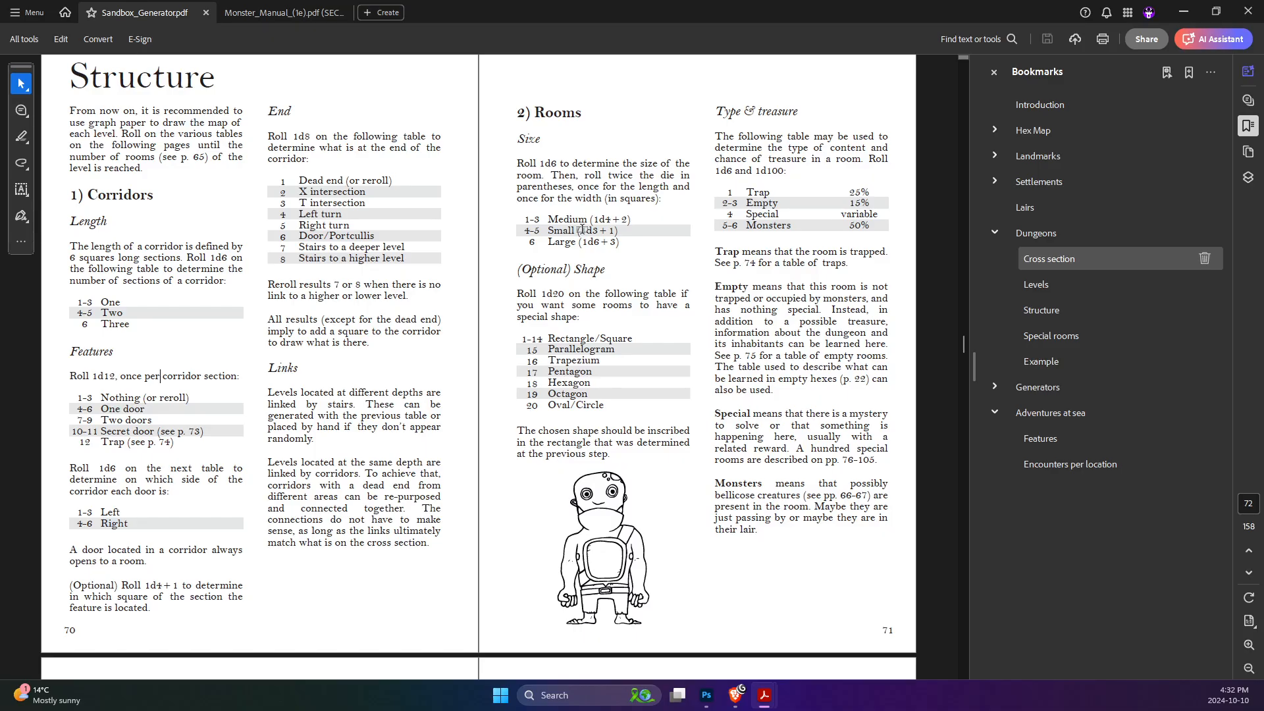
key("alt+Tab")
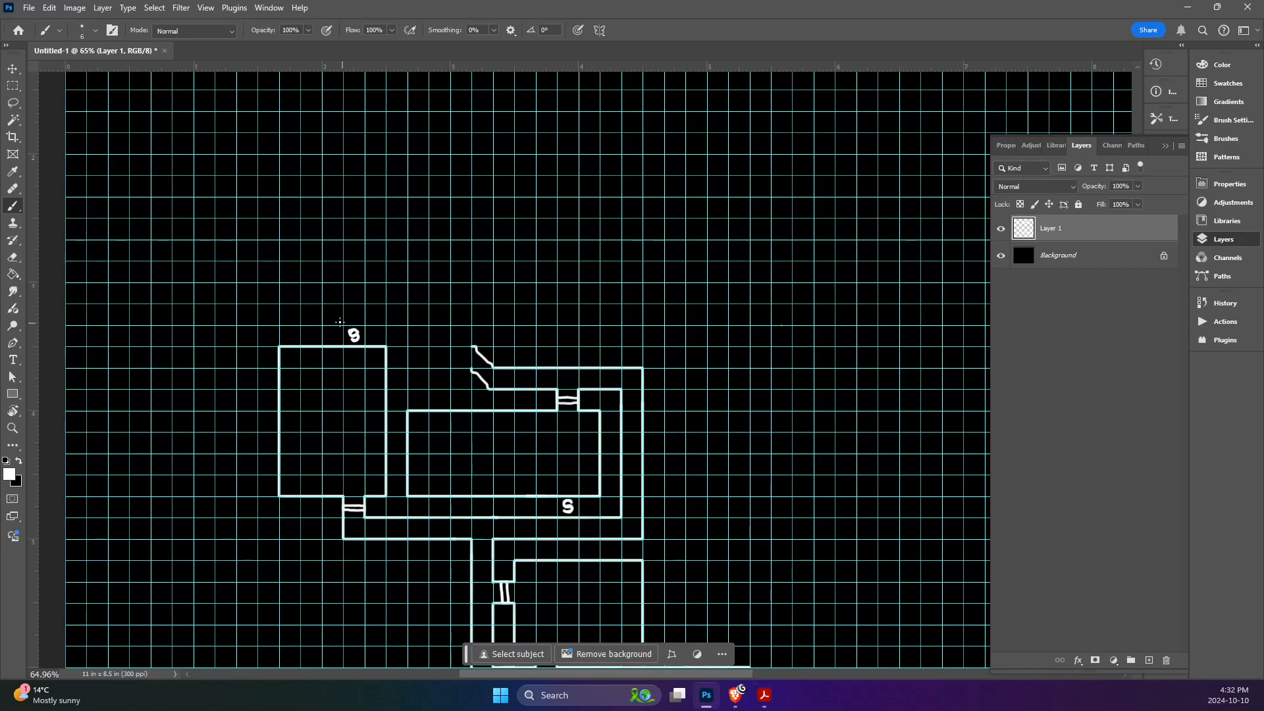
mouse_move(323, 324)
left_mouse_down()
mouse_move(386, 325)
mouse_move(386, 283)
mouse_move(322, 282)
mouse_move(322, 325)
left_mouse_up()
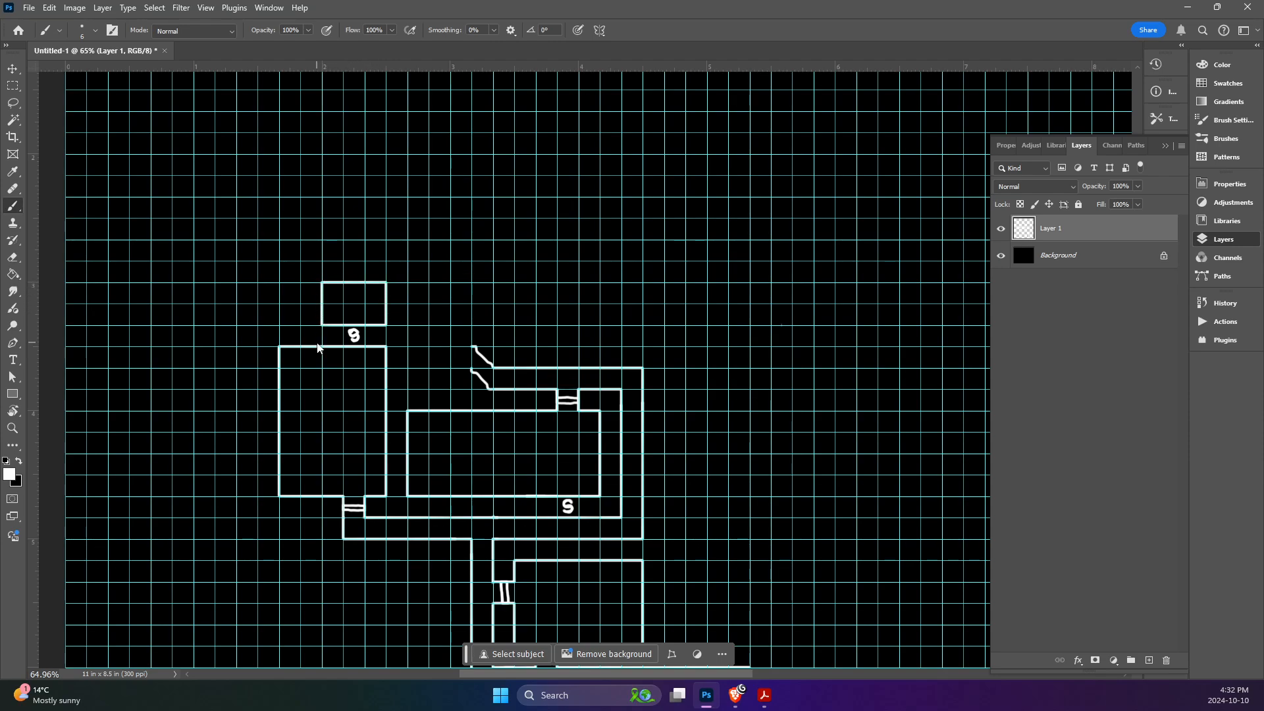
- Try a room 2 squares wide and 4 high west of the S beside the 5 by 6 square room
scroll(684, 517, "down", 10)
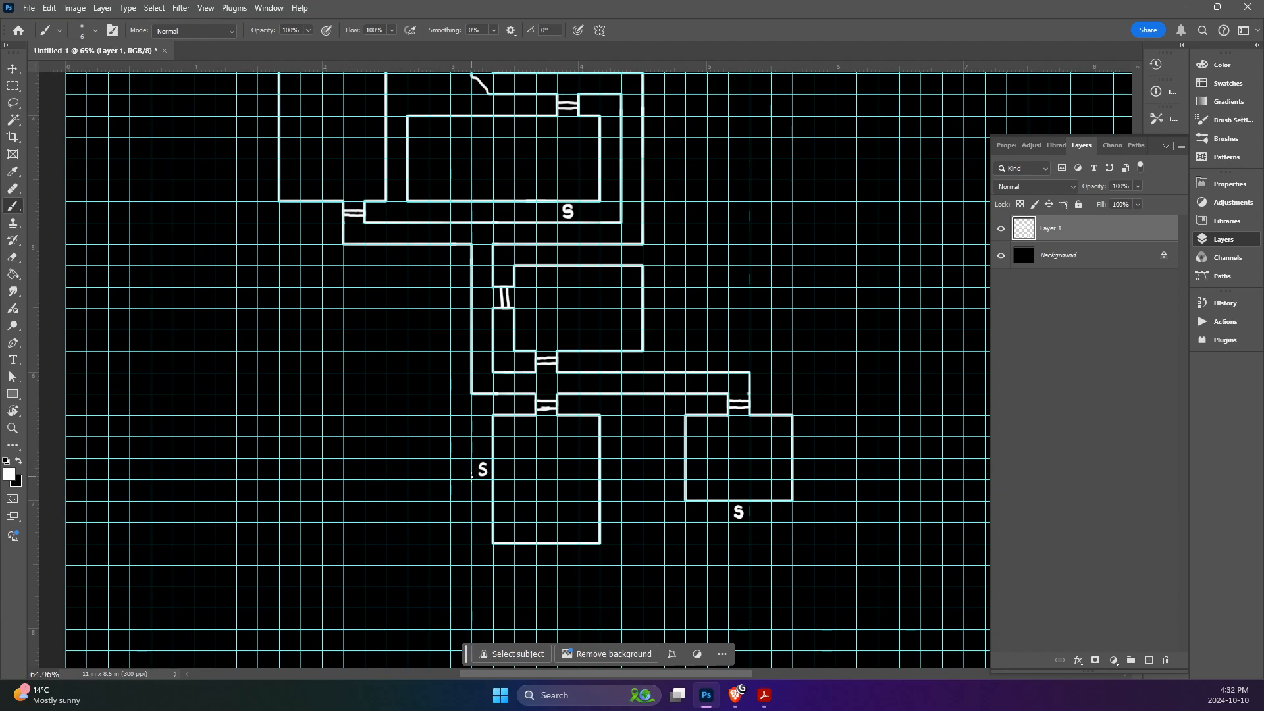
mouse_move(471, 476)
left_mouse_down()
mouse_move(471, 436)
mouse_move(428, 436)
mouse_move(429, 523)
mouse_move(470, 524)
mouse_move(471, 475)
left_mouse_up()
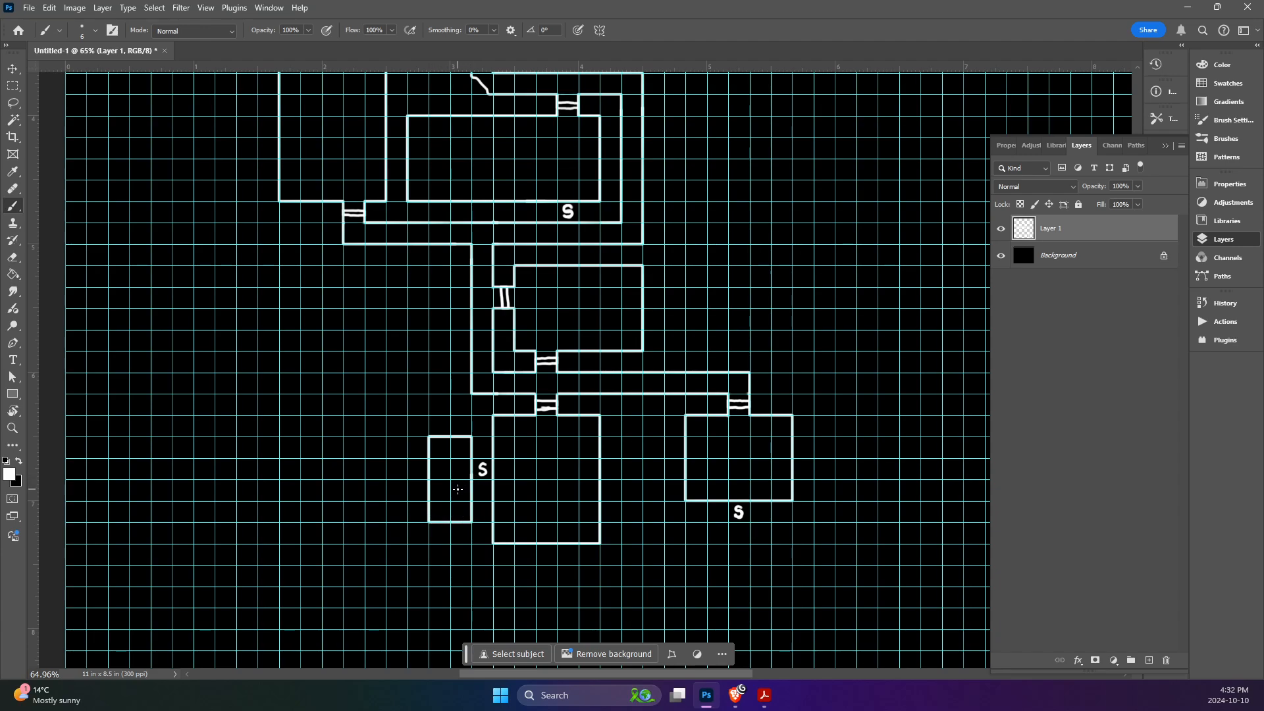
scroll(655, 499, "right", 4)
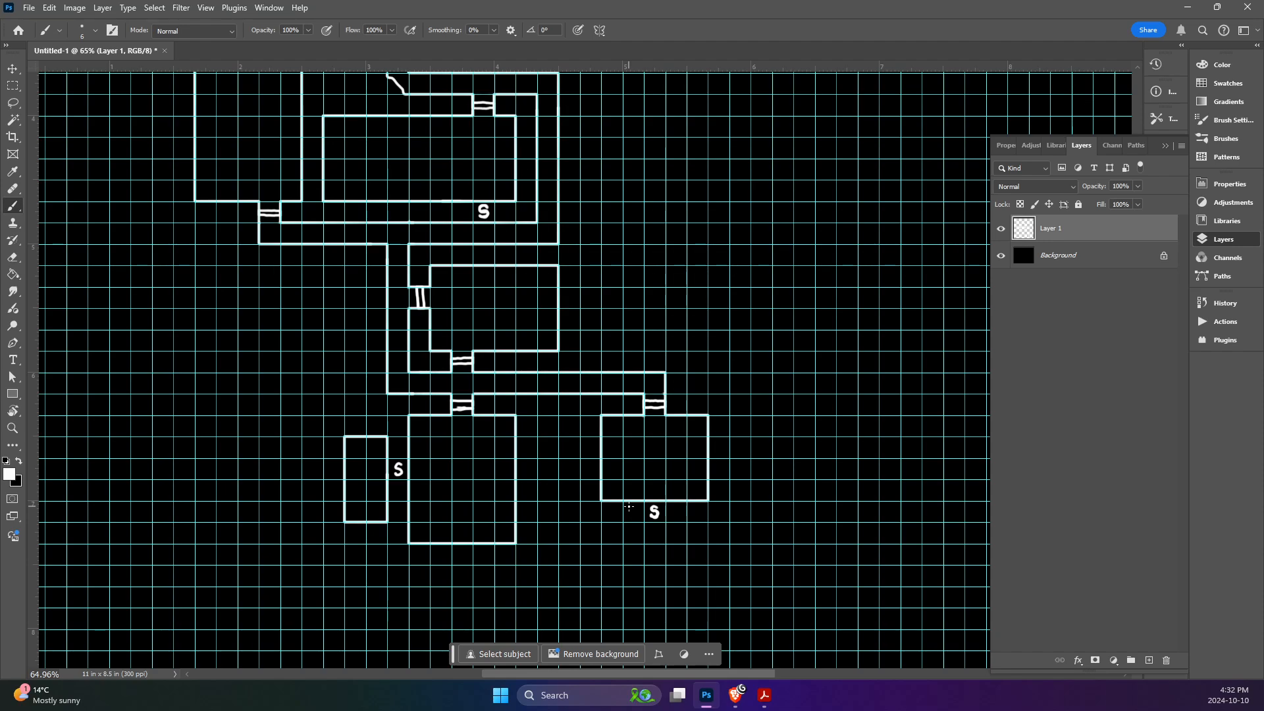
- Erase the 2 by 4 square room in the southwest and the 3 by 2 square room above the northwest room
mouse_move(344, 428)
left_mouse_down()
mouse_move(353, 482)
mouse_move(369, 421)
mouse_move(383, 526)
mouse_move(382, 436)
left_mouse_up()
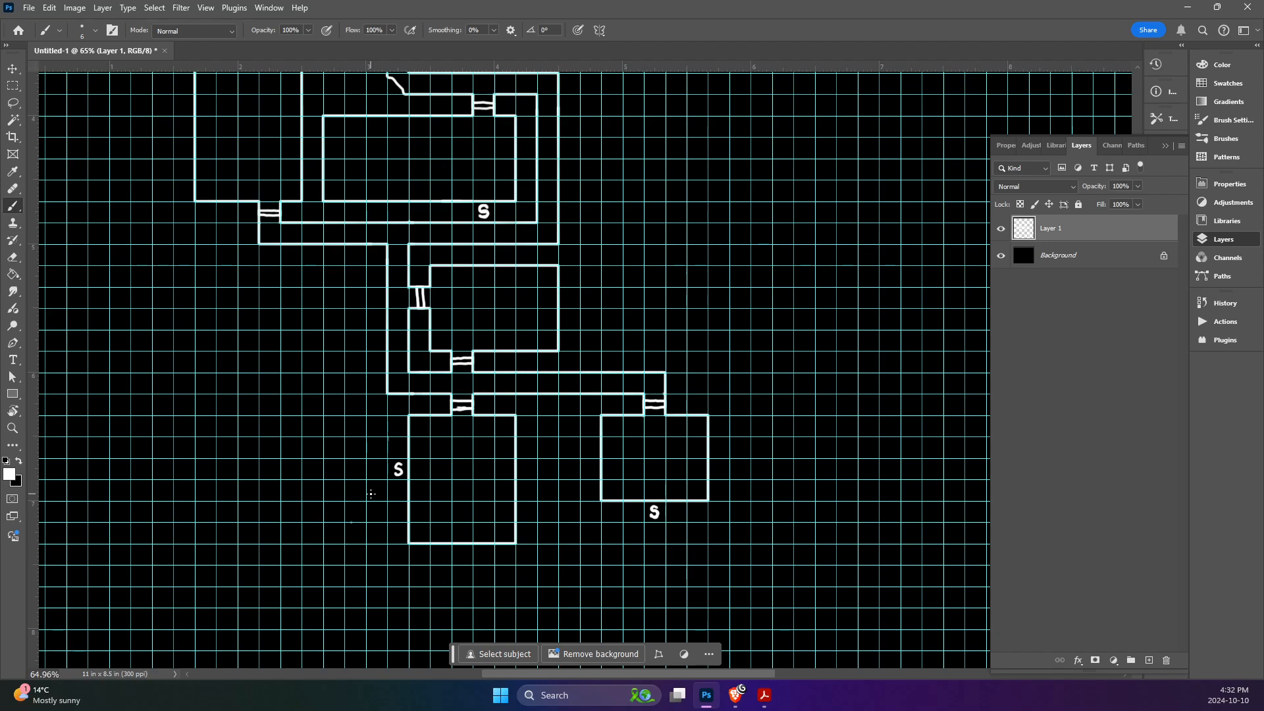
scroll(370, 490, "up", 10)
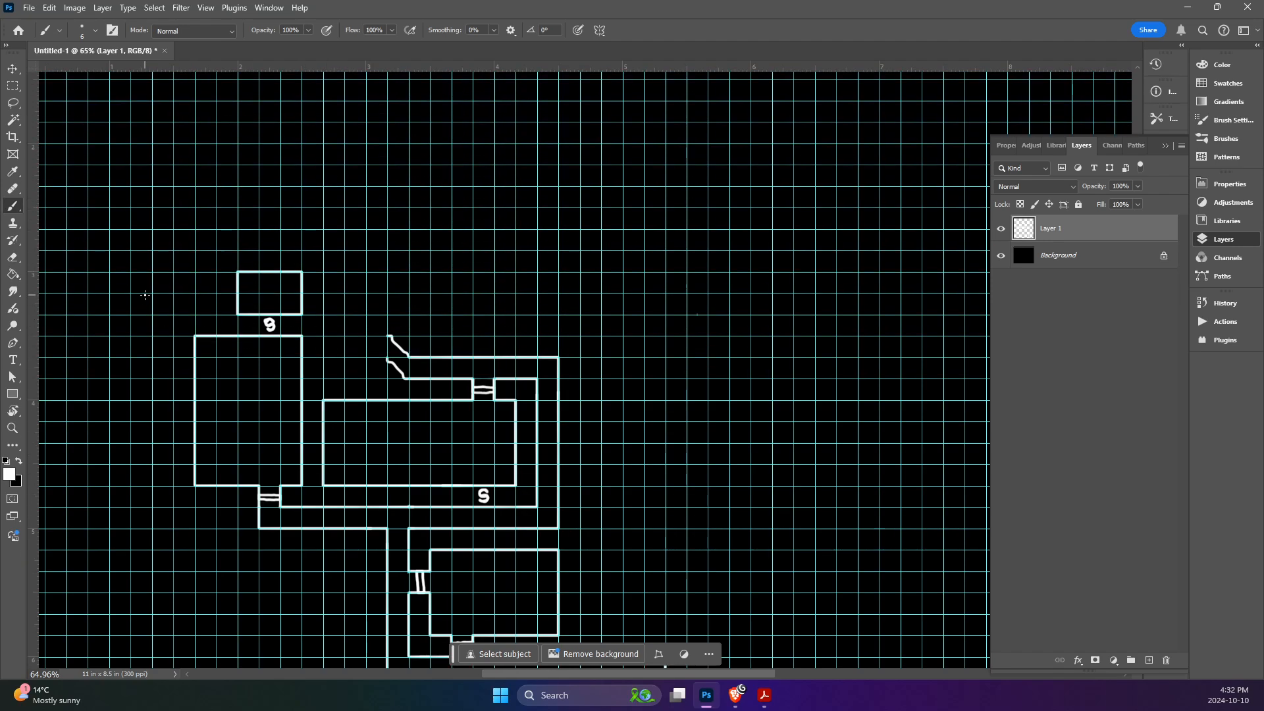
mouse_move(245, 263)
left_mouse_down()
mouse_move(237, 274)
mouse_move(259, 306)
mouse_move(298, 310)
mouse_move(296, 252)
left_mouse_up()
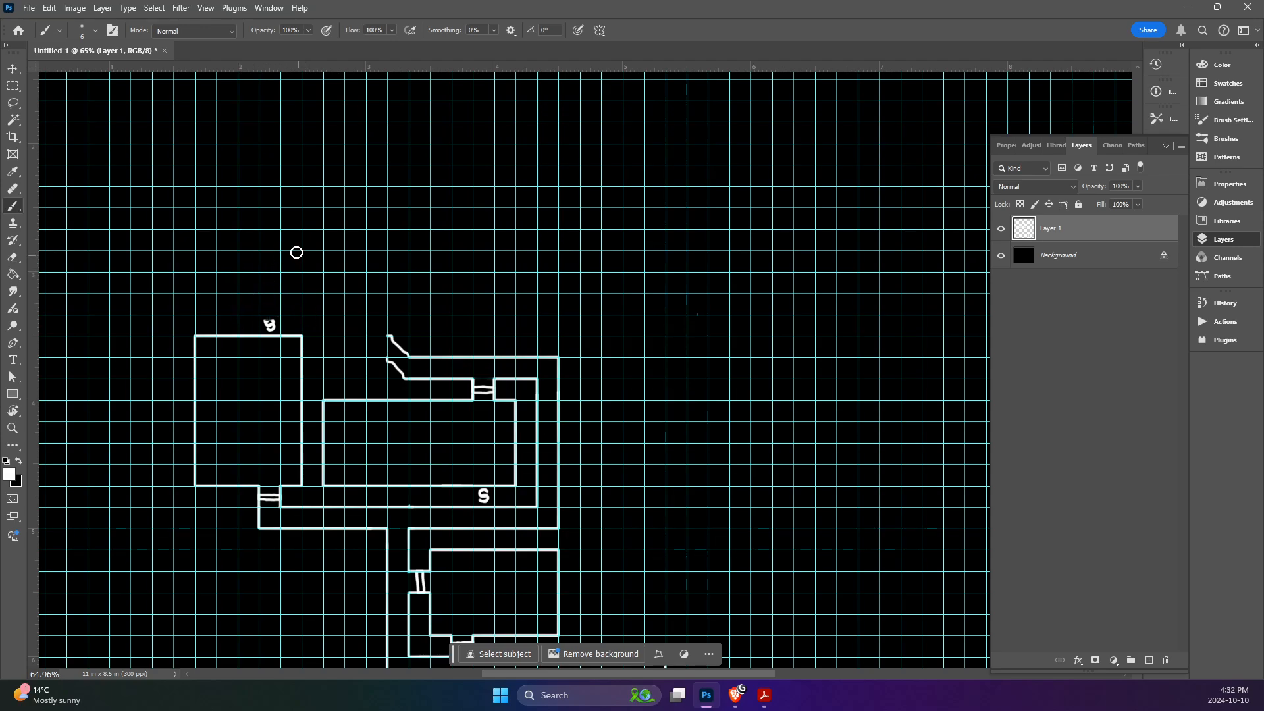
- Check in Sandbox_Generator.pdf where room doors lead, and in Photoshop repaint the damaged S above the northwest room
key("alt+Tab")
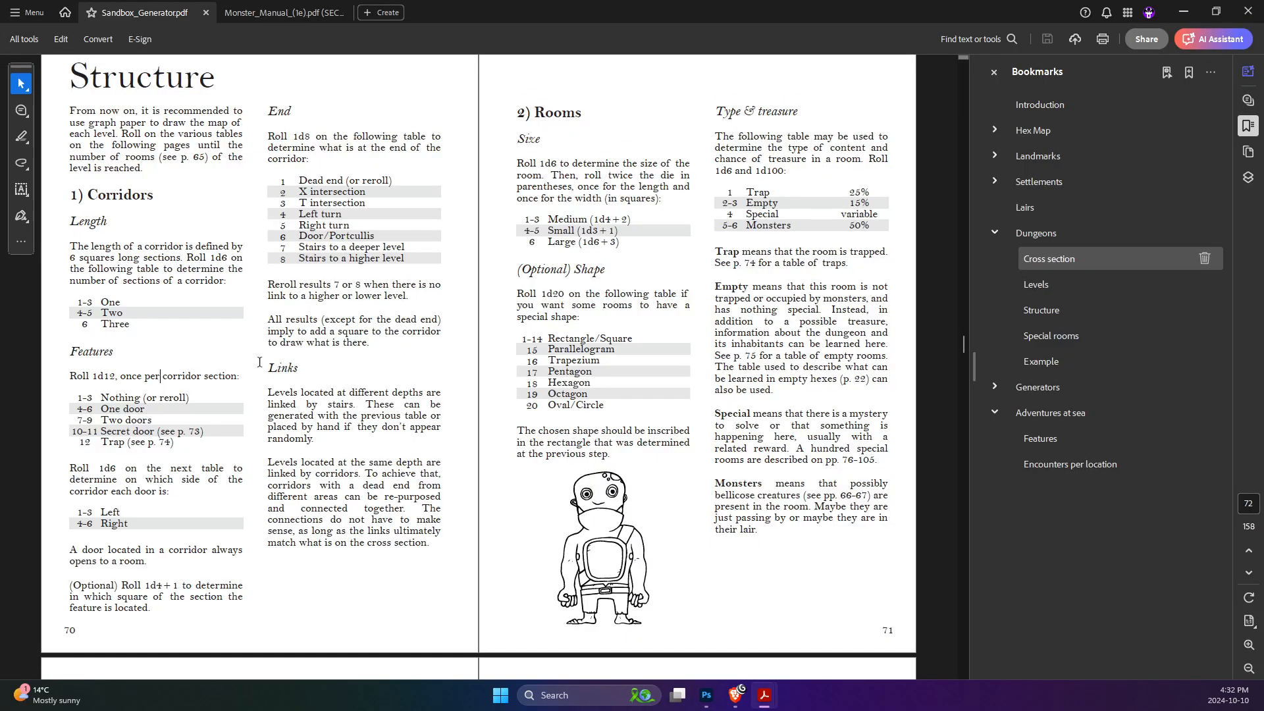
scroll(322, 395, "down", 10)
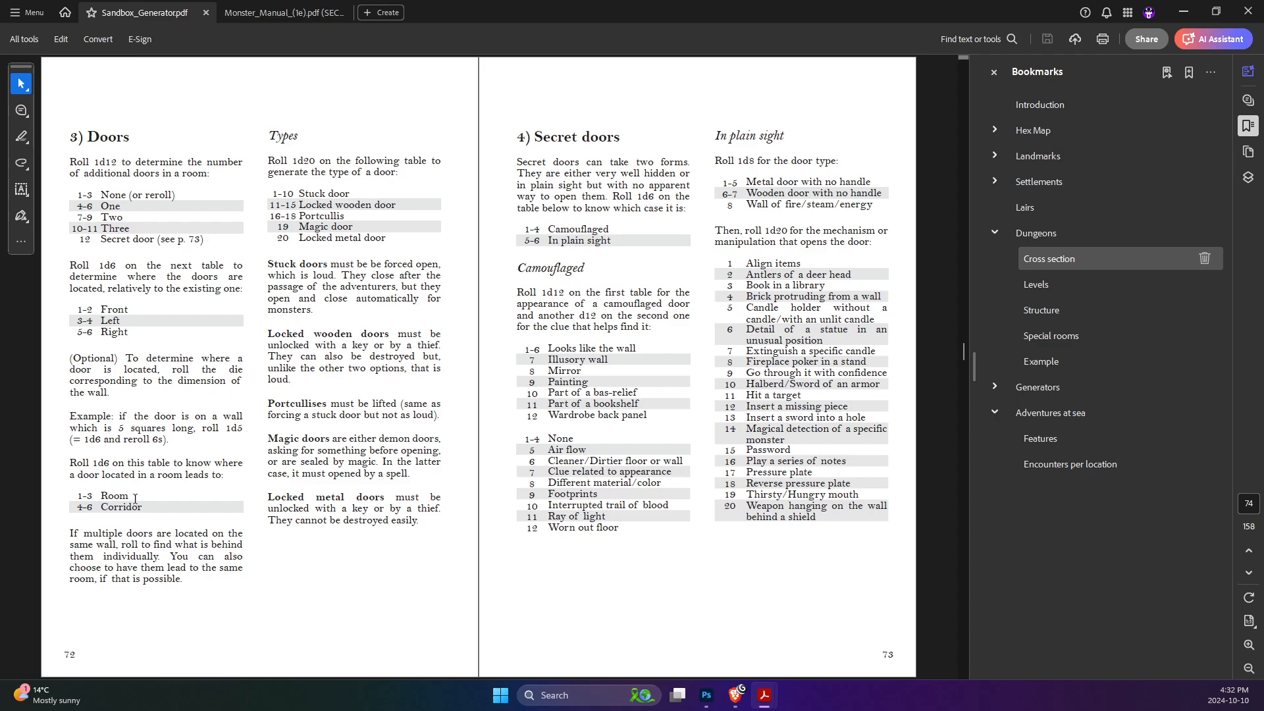
key("alt+Tab")
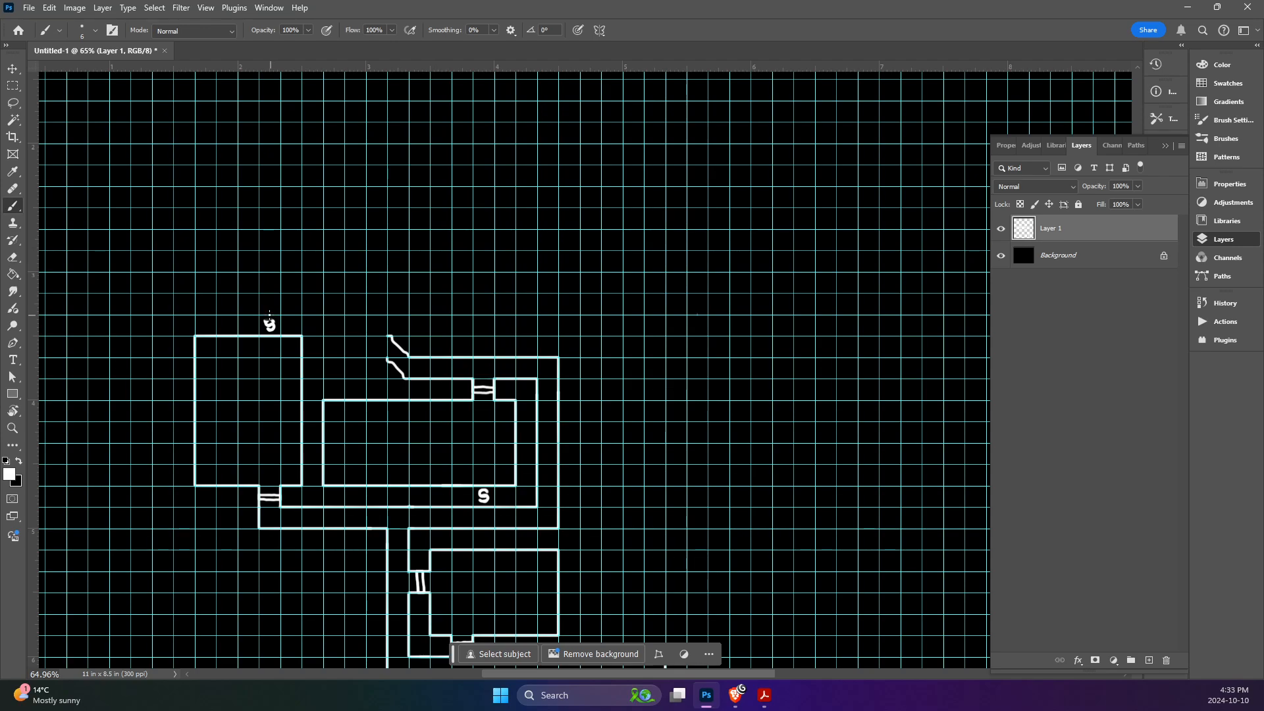
mouse_move(270, 319)
left_mouse_down()
mouse_move(238, 302)
mouse_move(247, 271)
mouse_move(293, 271)
mouse_move(301, 307)
mouse_move(279, 314)
left_mouse_up()
- Consult the Doors table in Sandbox_Generator.pdf, and in Photoshop start one-square-wide corridors west of the southwest room's S and south of the southeast room's S
scroll(328, 340, "down", 6)
key("alt+Tab")
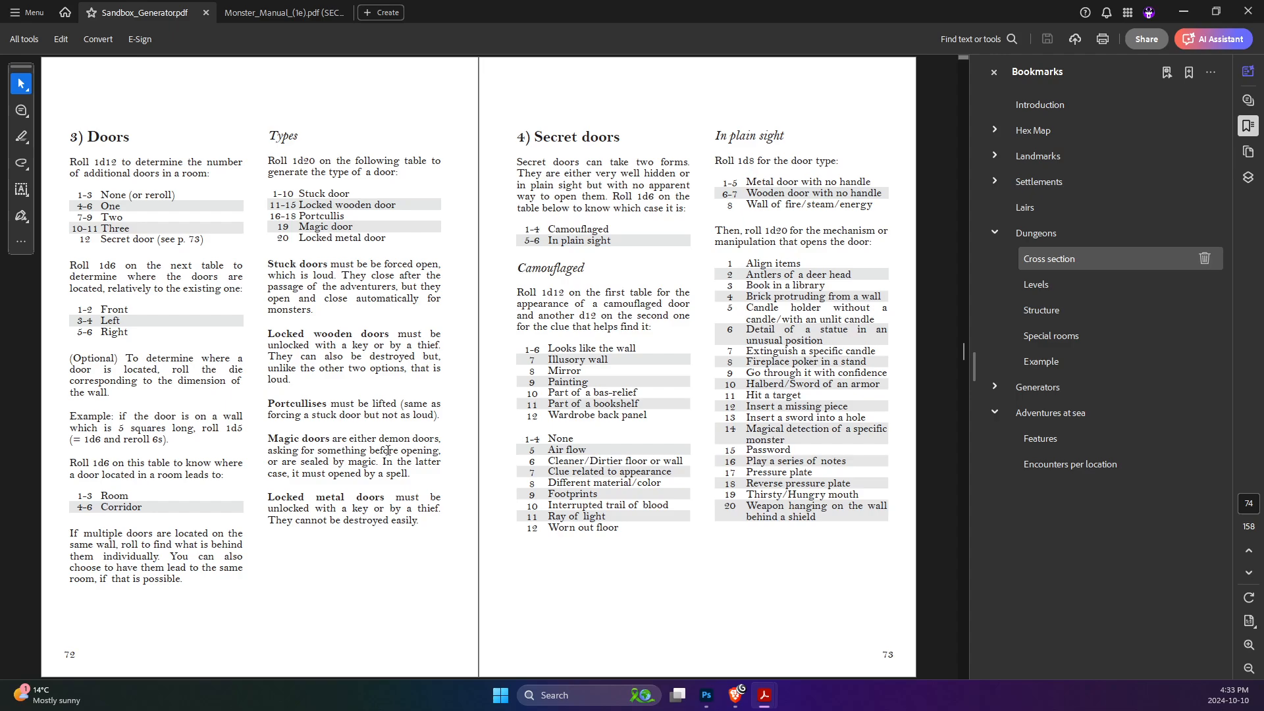
key("alt+Tab")
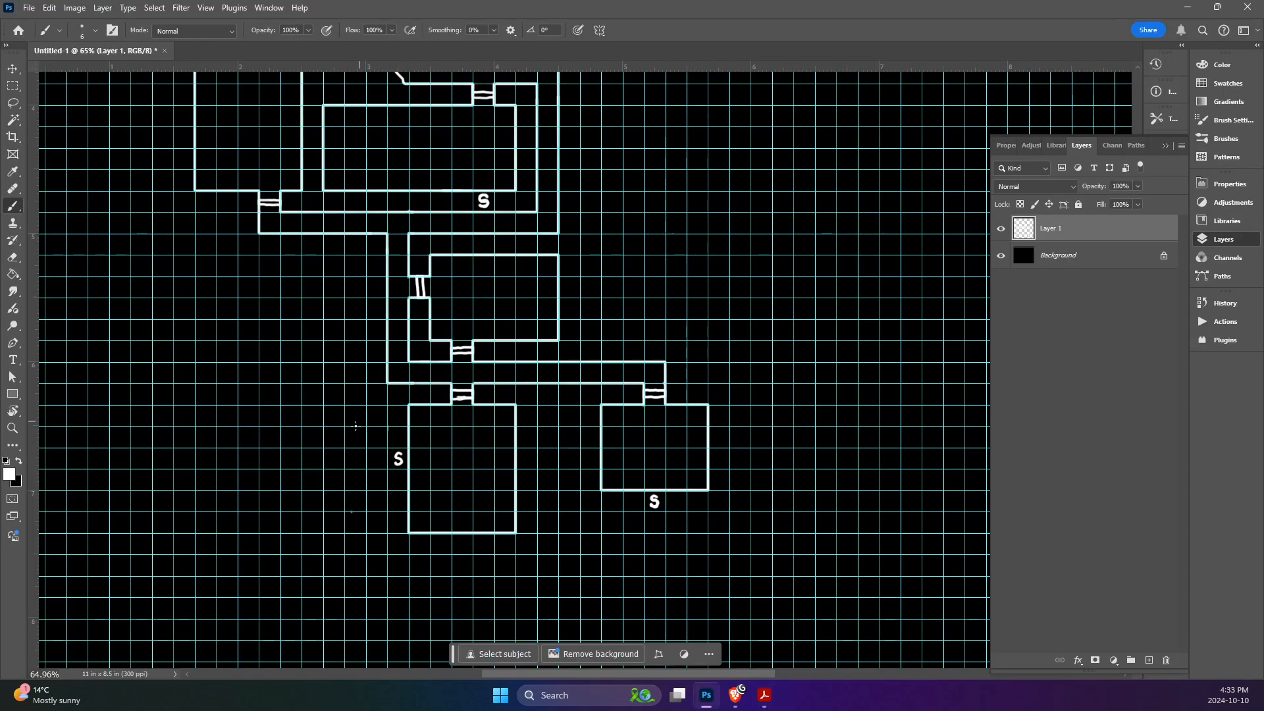
mouse_move(388, 467)
left_mouse_down()
mouse_move(387, 448)
mouse_move(366, 448)
left_mouse_up()
scroll(635, 476, "down", 2)
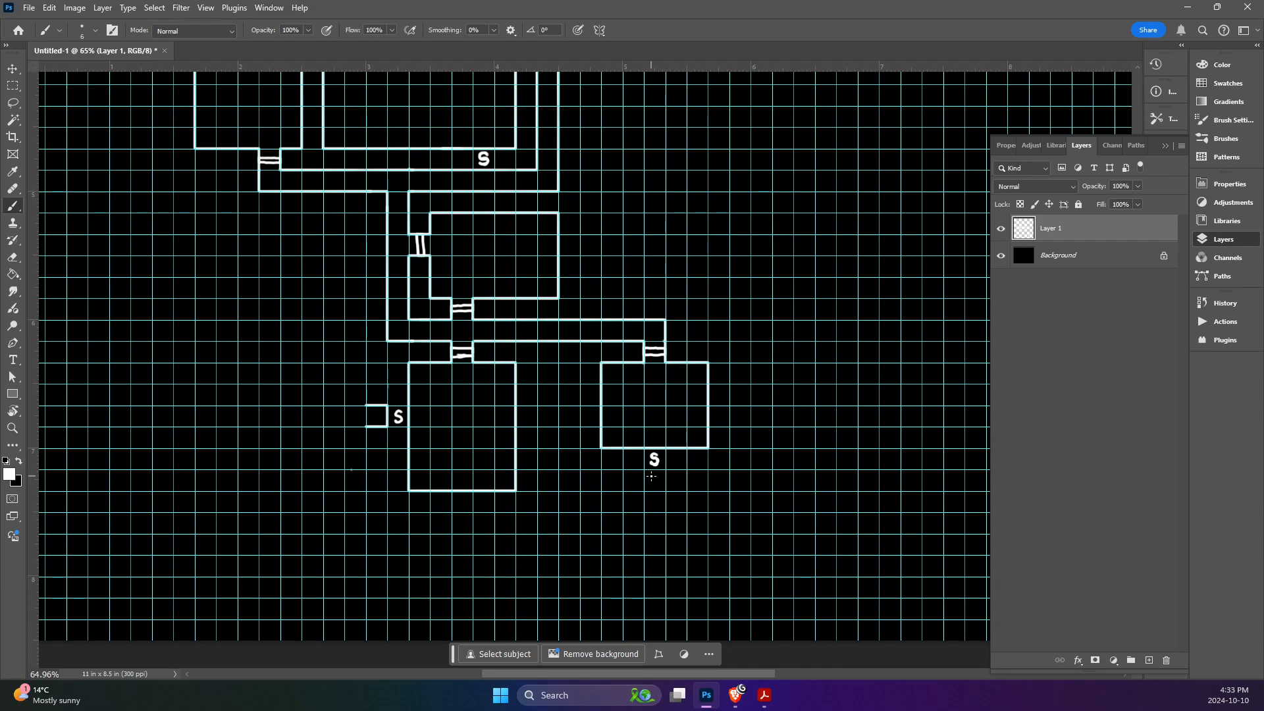
mouse_move(643, 490)
left_mouse_down()
mouse_move(644, 469)
mouse_move(666, 473)
mouse_move(666, 491)
left_mouse_up()
scroll(354, 440, "left", 2)
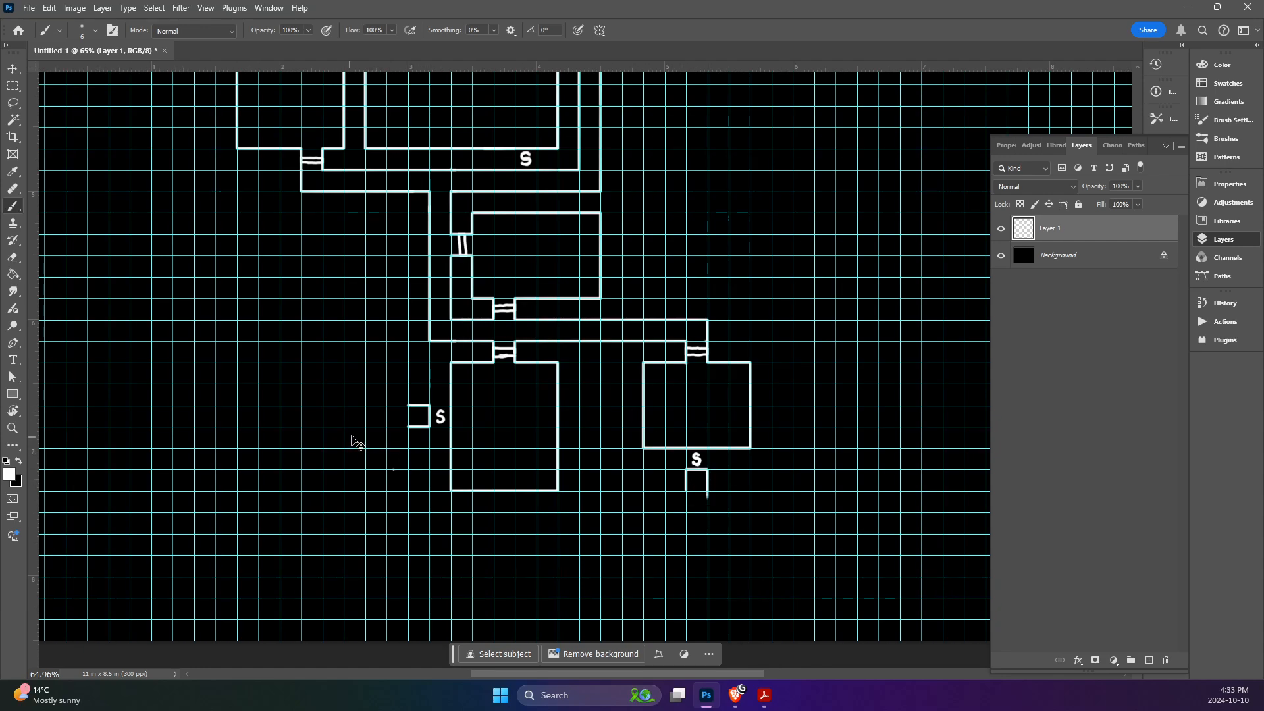
- Consult the Corridors tables in Sandbox_Generator.pdf, and in Photoshop extend the west corridor to 12 squares with curved strokes bending northwest at its end
scroll(354, 440, "left", 3)
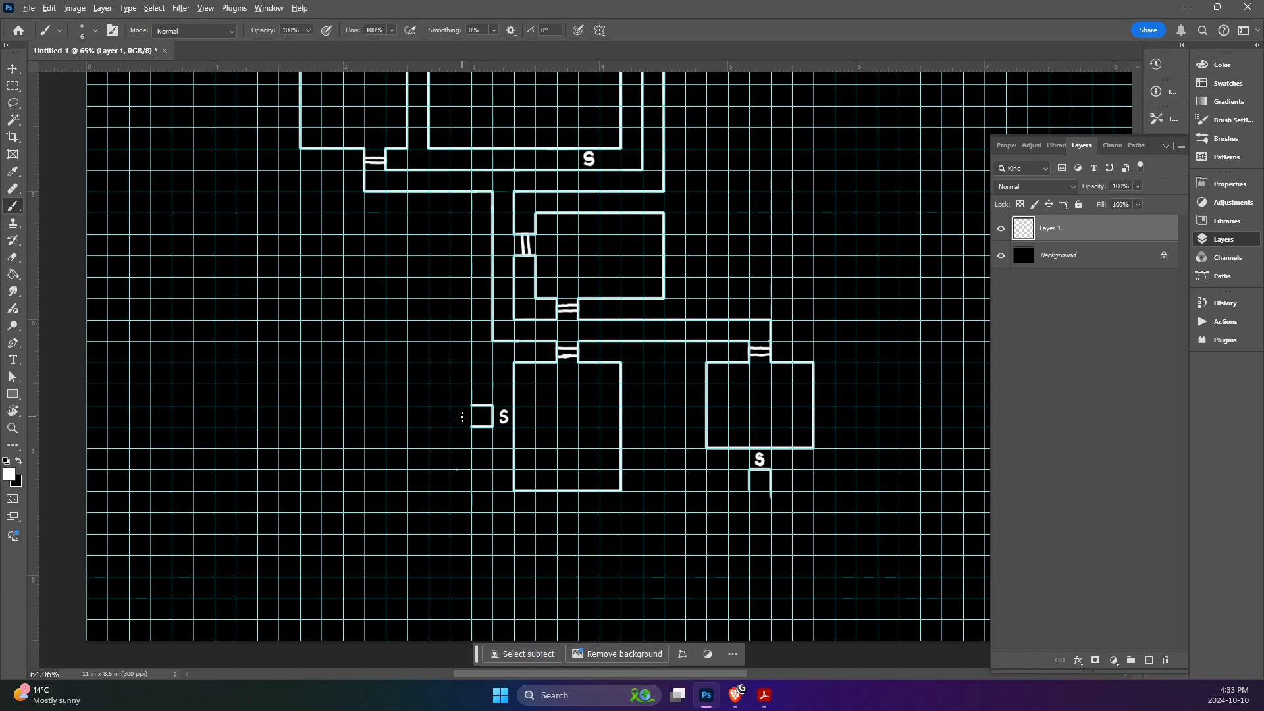
key("alt+Tab")
scroll(356, 287, "up", 10)
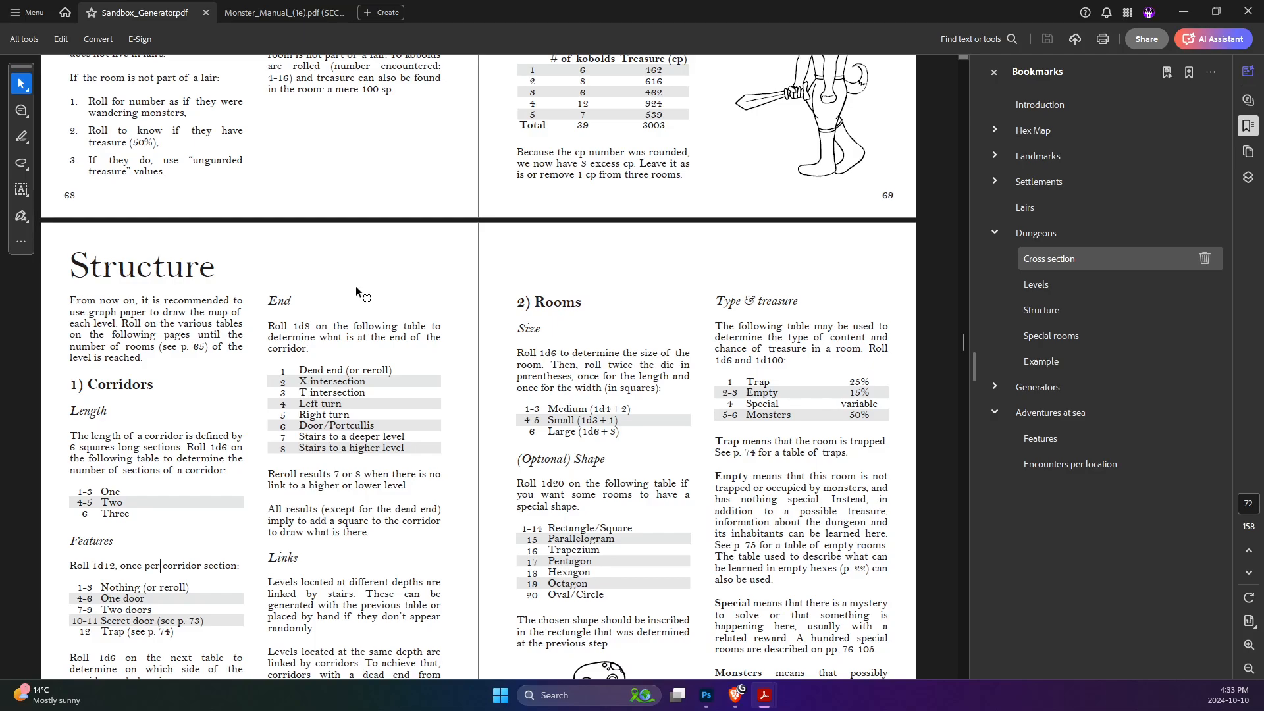
scroll(355, 286, "down", 3)
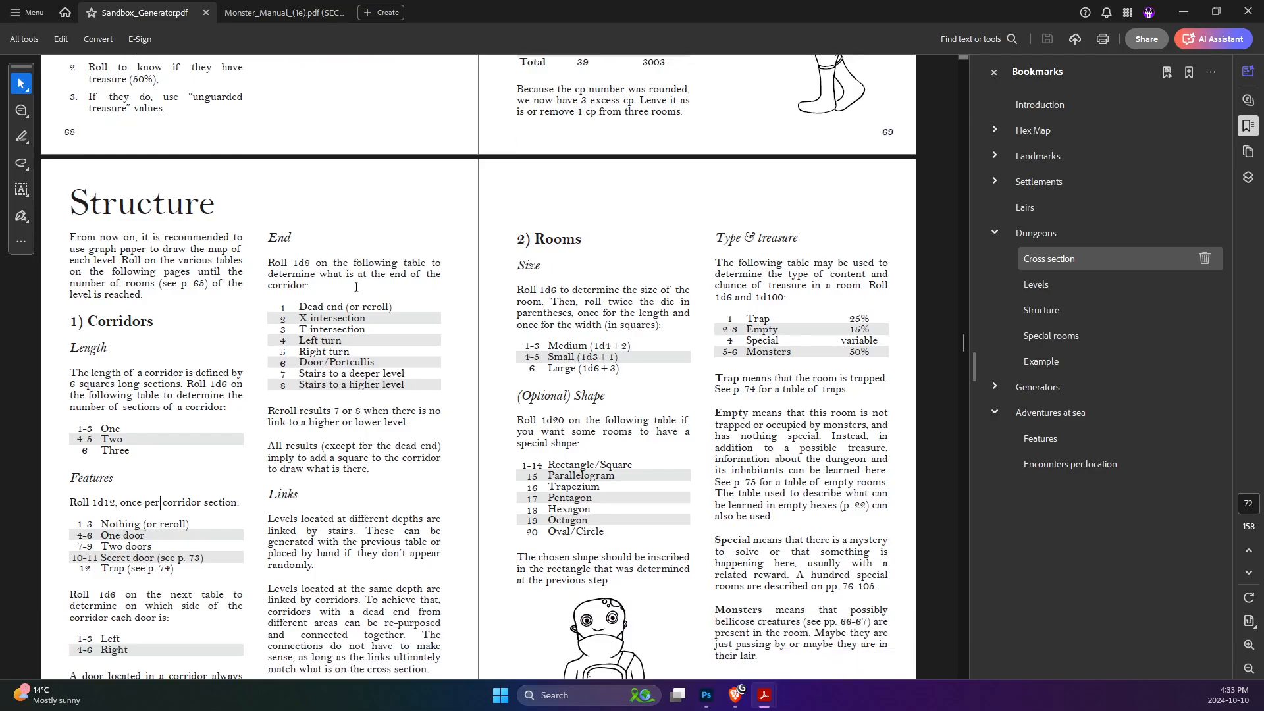
key("alt+Tab")
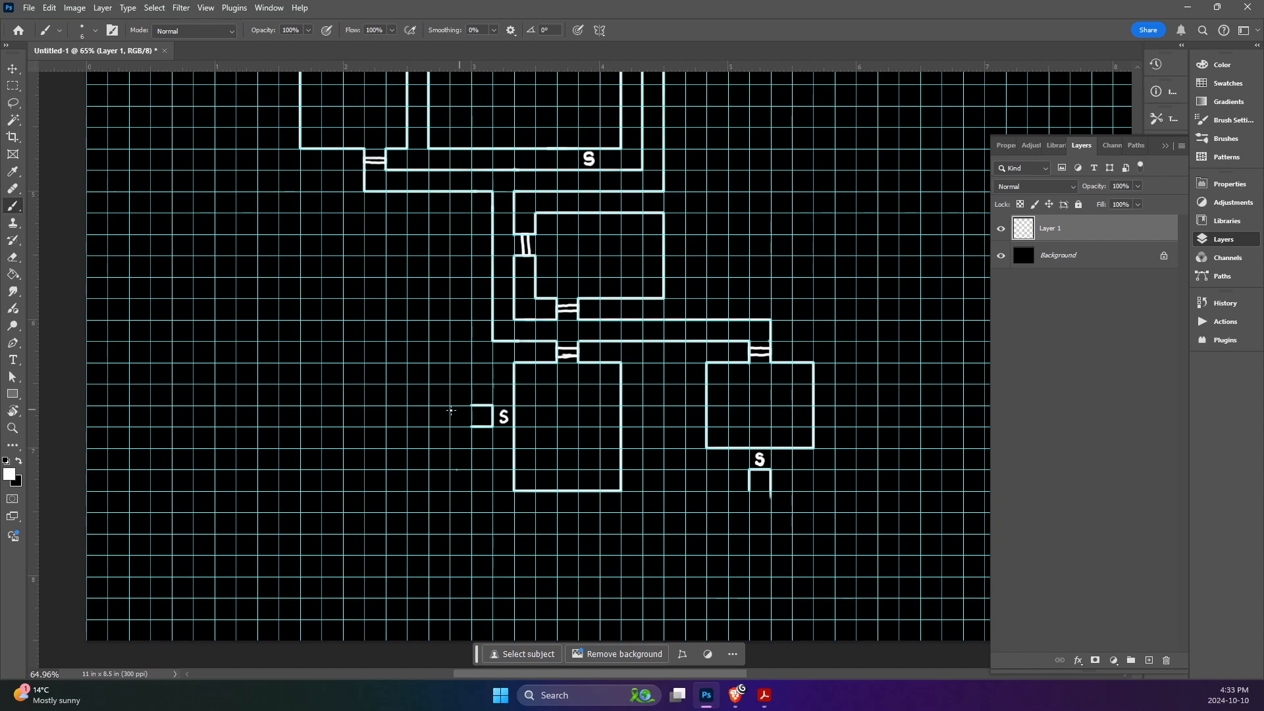
mouse_move(471, 406)
left_mouse_down()
mouse_move(364, 406)
mouse_move(471, 427)
left_mouse_up()
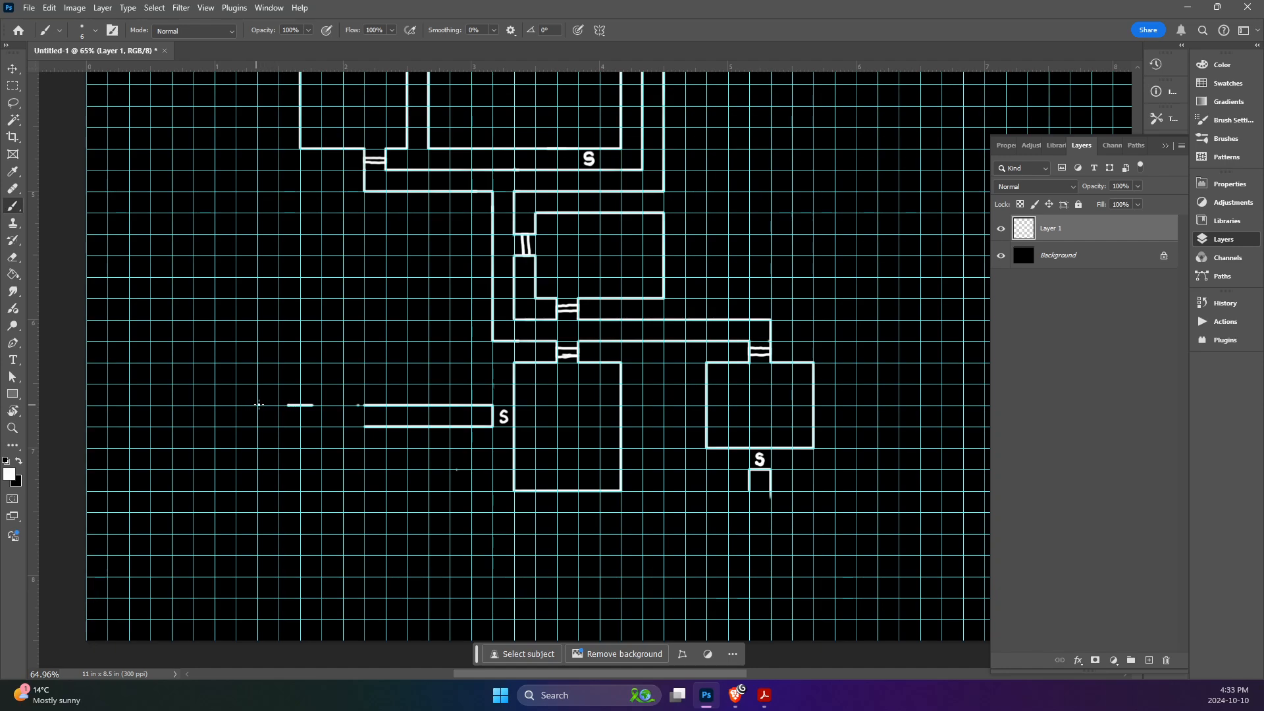
left_click_drag(236, 405, 366, 404)
left_click_drag(236, 426, 361, 426)
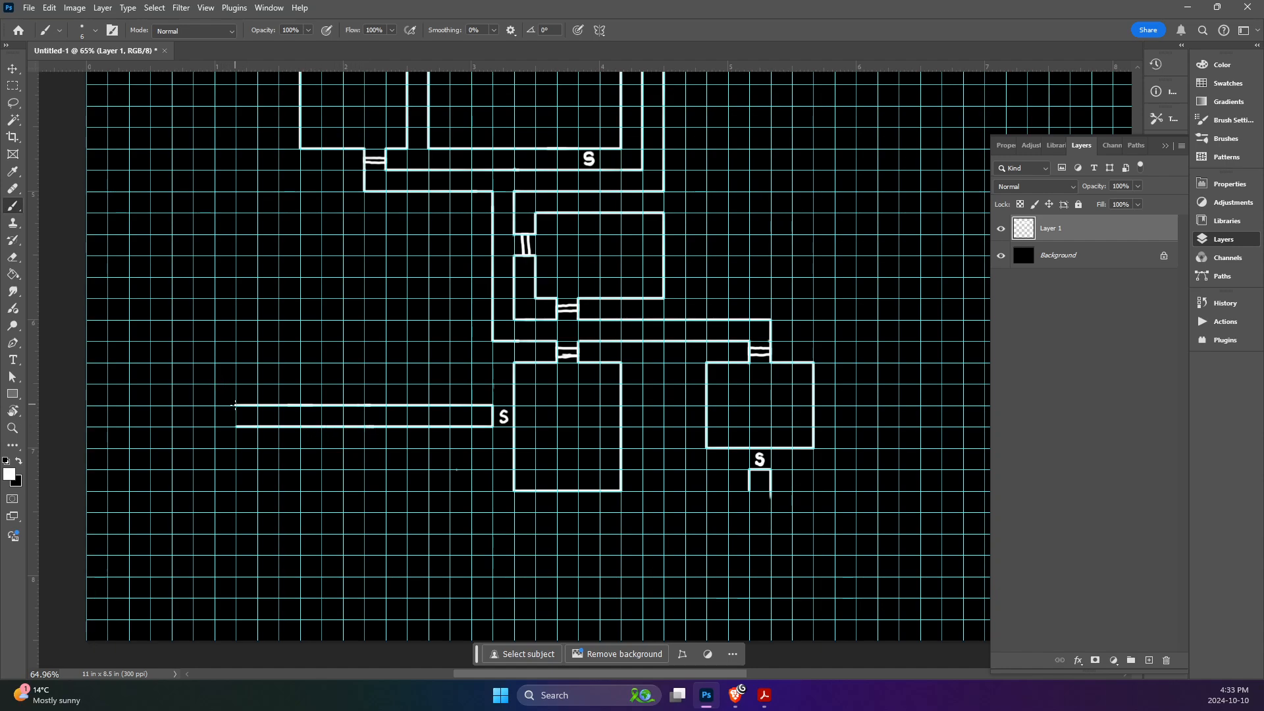
left_click_drag(229, 404, 214, 384)
left_click_drag(232, 426, 214, 406)
- Check the corridor length, features and end tables in Sandbox_Generator.pdf for the corridor below the southeast room, and return to the Photoshop map
scroll(747, 467, "down", 2)
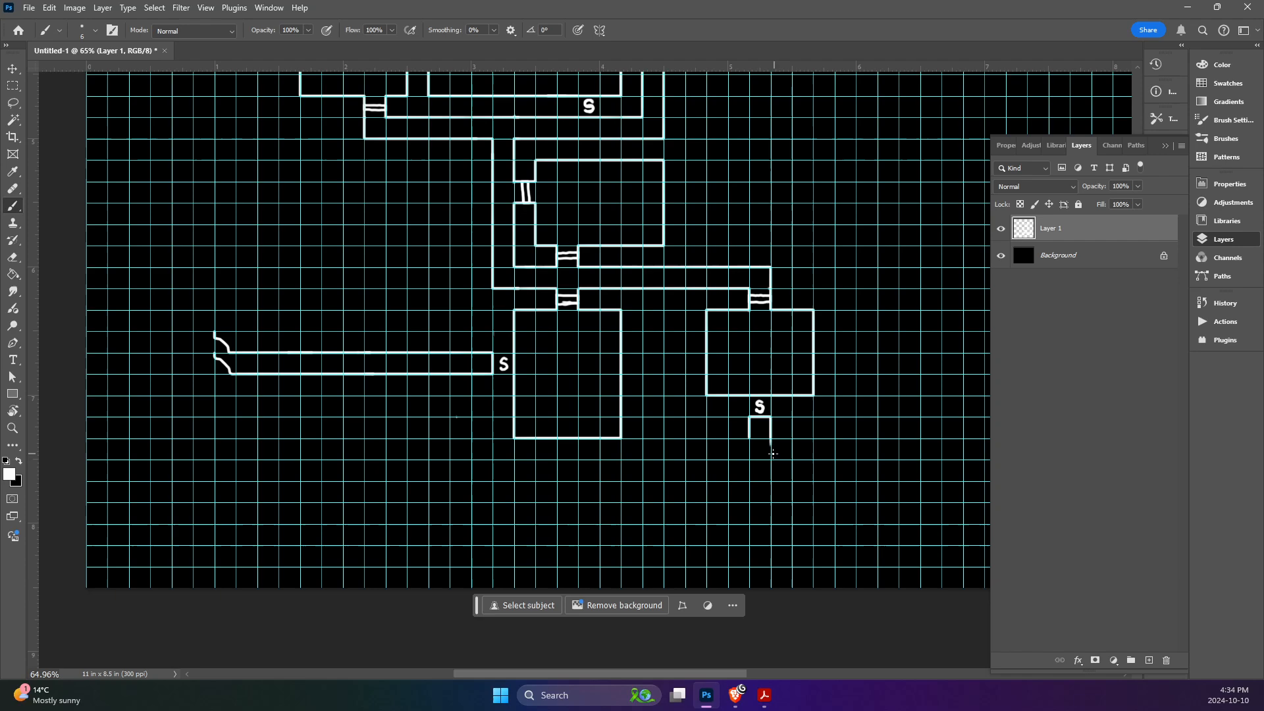
scroll(766, 461, "right", 4)
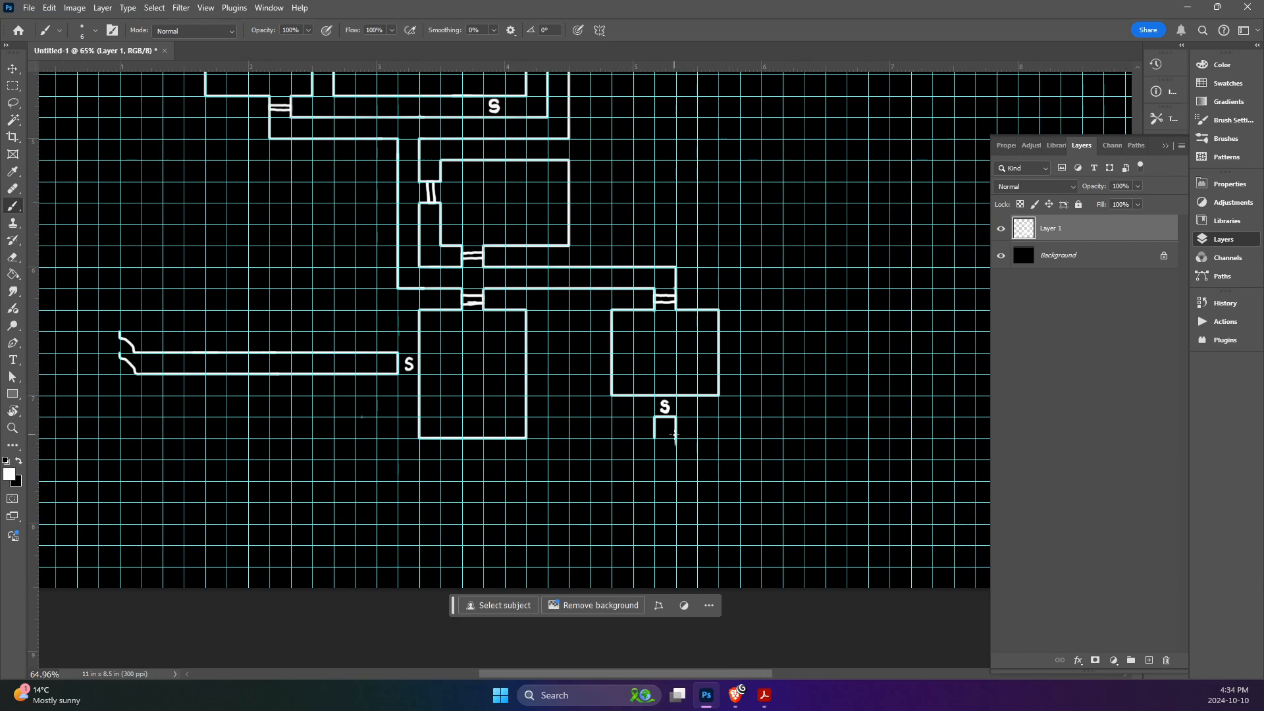
key("alt+Tab")
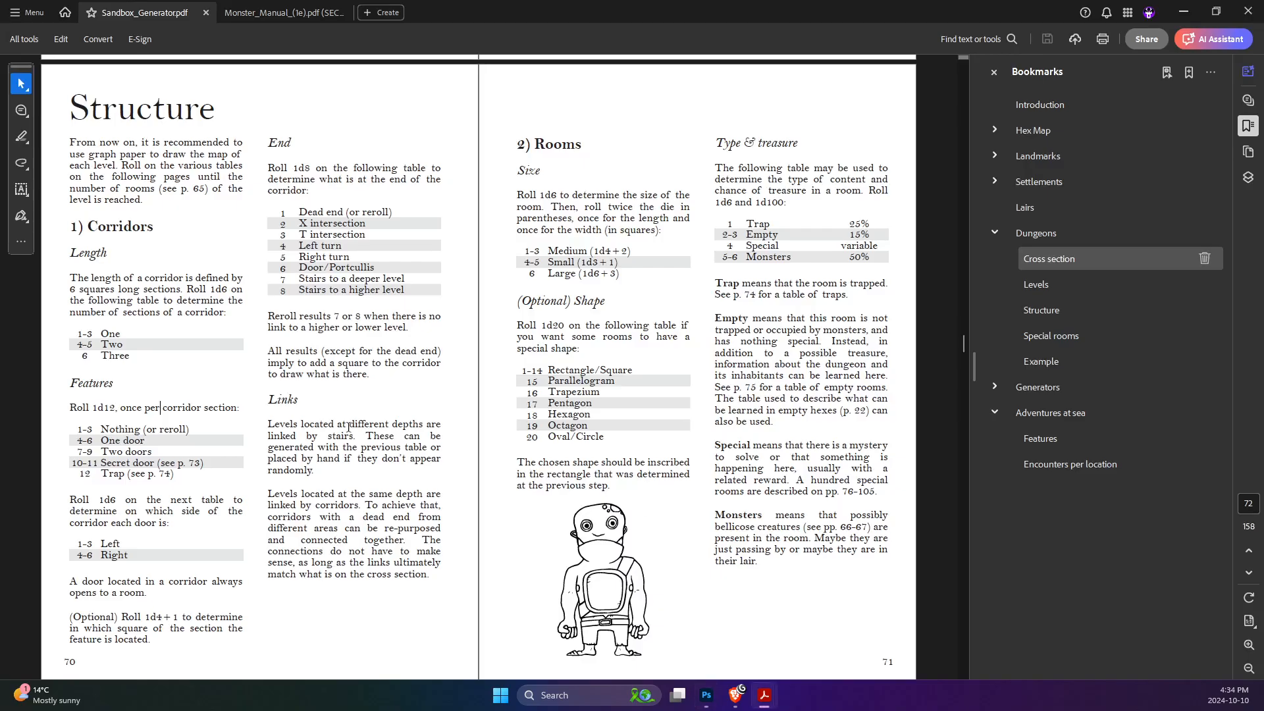
key("alt+Tab")
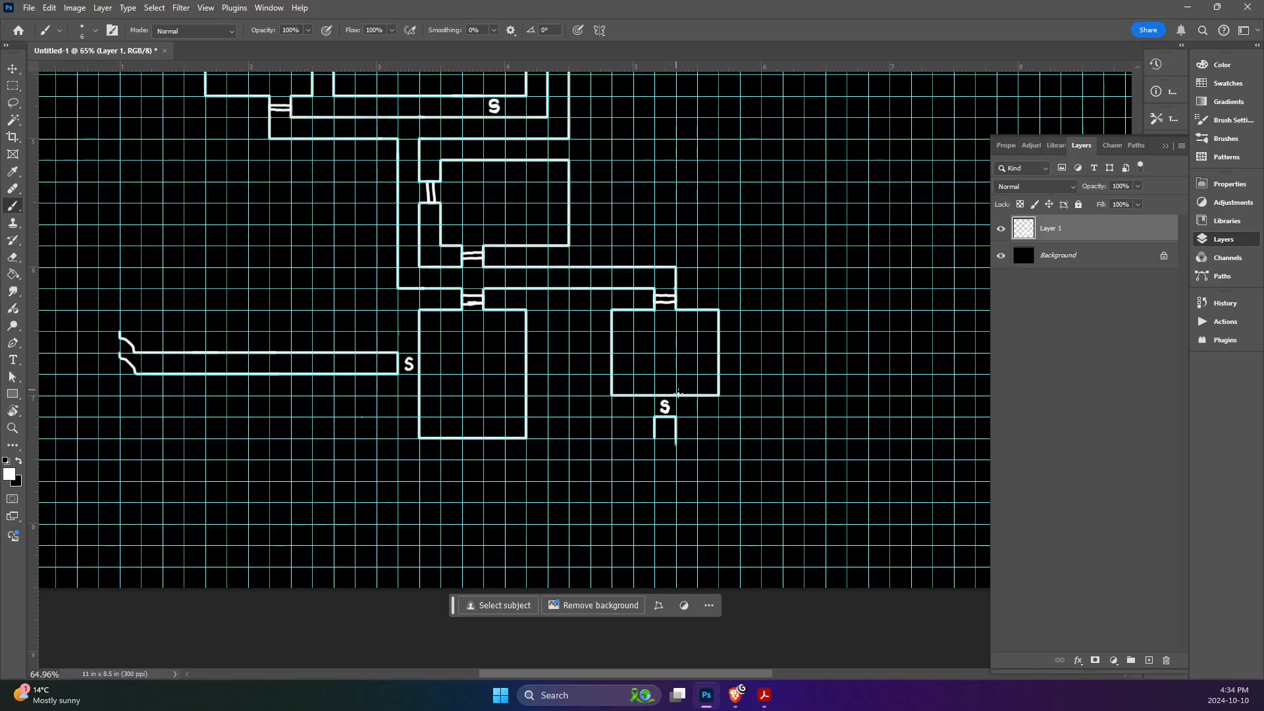
- Move the whole map drawing on Layer 1 straight up the canvas to free space below it
scroll(664, 382, "up", 5)
scroll(651, 352, "down", 3, "alt")
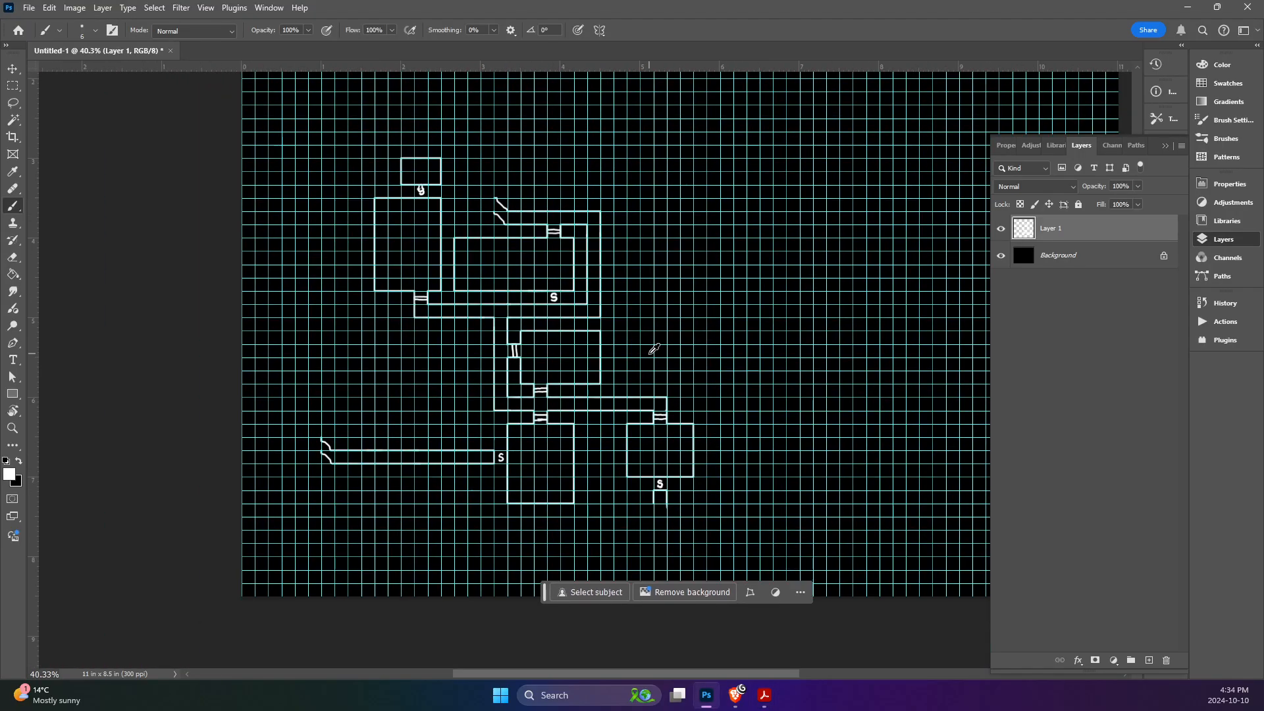
scroll(654, 349, "down", 2, "alt")
scroll(648, 342, "up", 1, "alt")
scroll(625, 328, "up", 3)
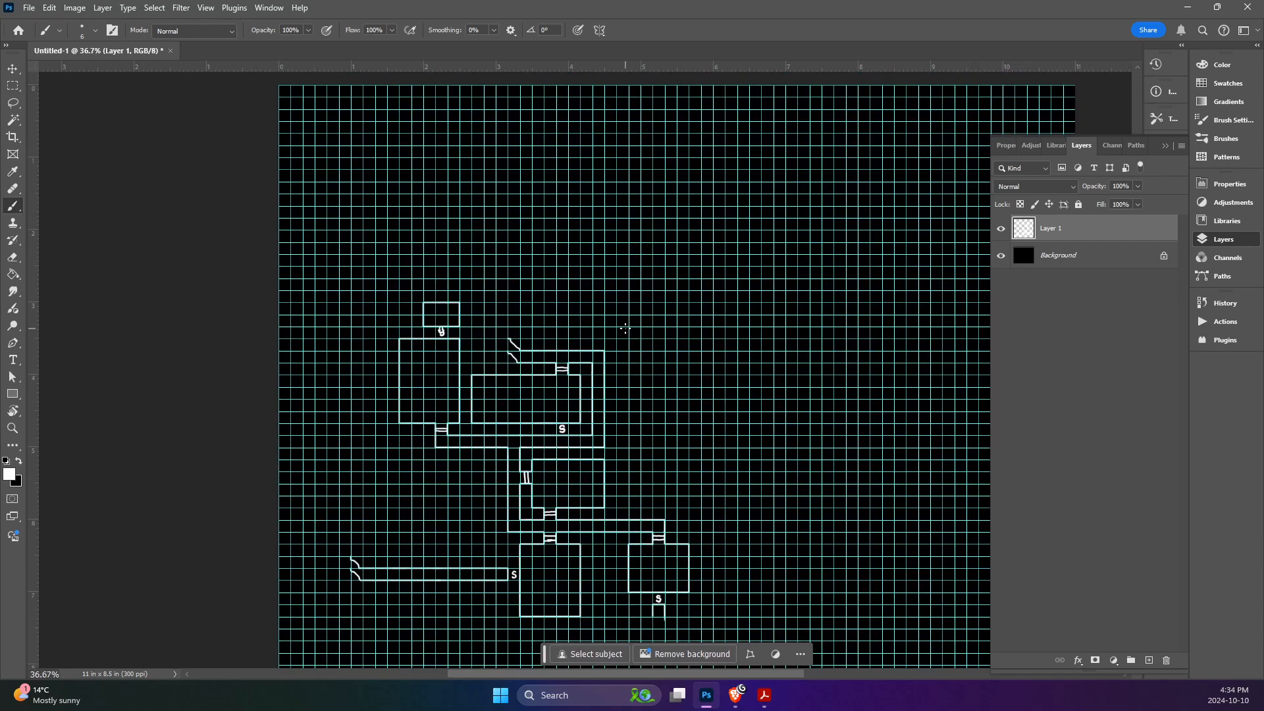
scroll(623, 328, "down", 1)
left_click(12, 69)
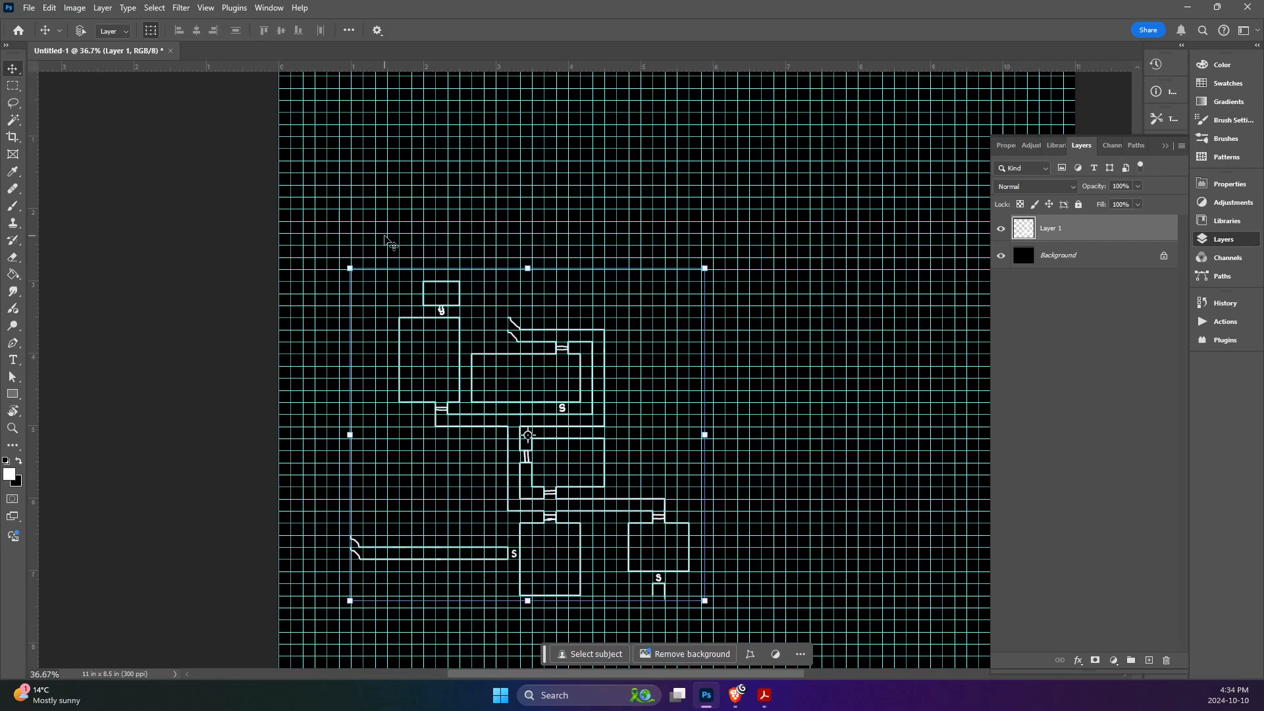
left_click_drag(597, 408, 597, 223)
- Nudge the map drawing slightly left and up until its walls line up with the grid lines
scroll(728, 432, "up", 3)
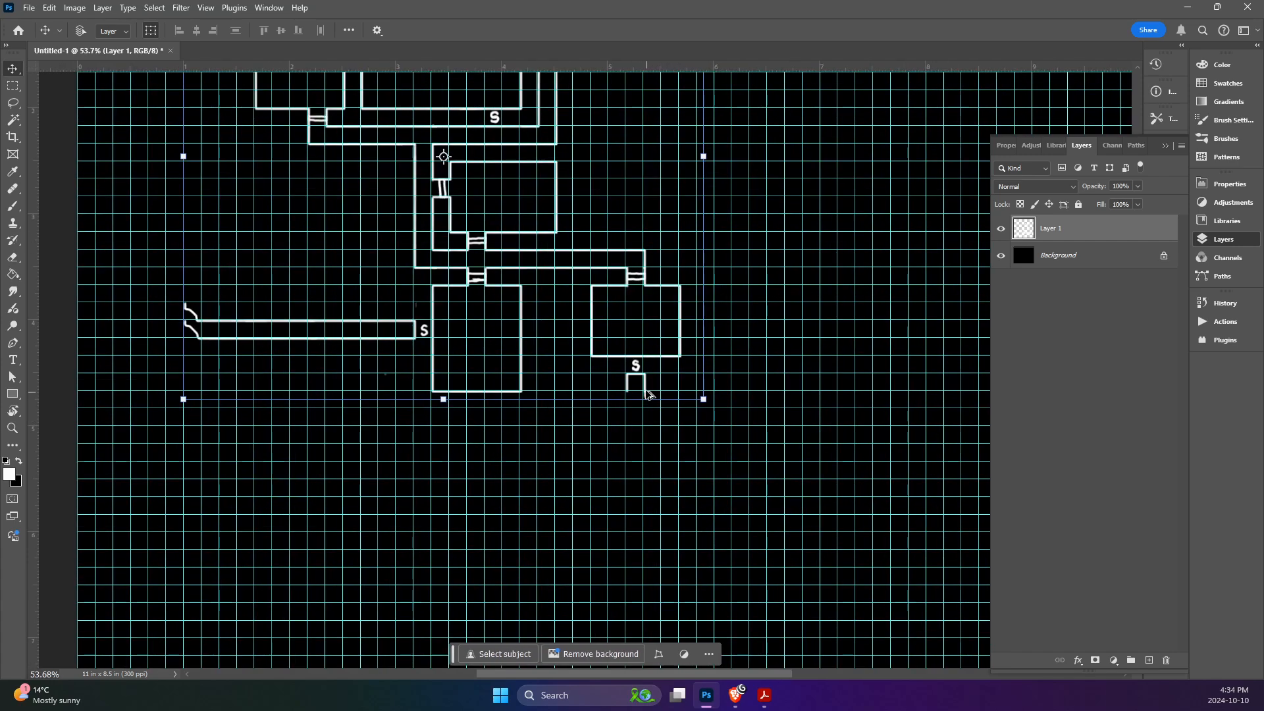
scroll(647, 394, "up", 2)
left_click_drag(647, 394, 648, 388)
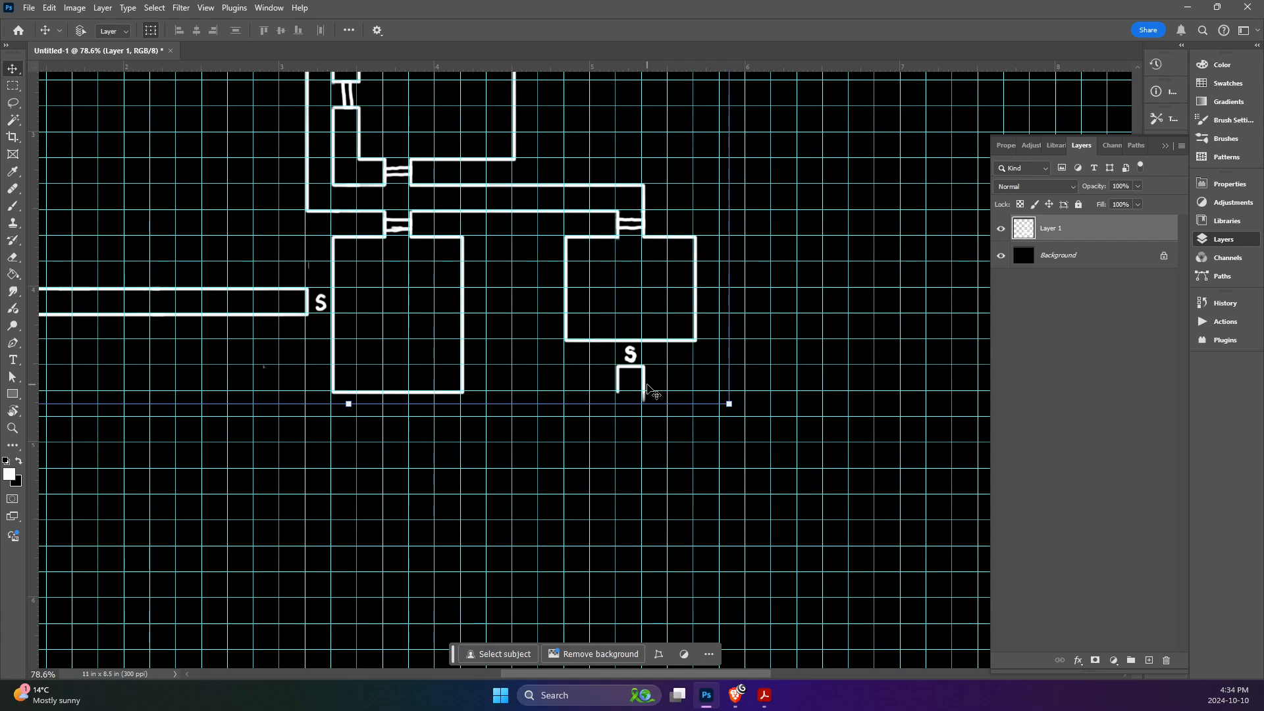
key("Left")
key("Left")
key("Left")
key("Left")
key("Up")
key("Up")
key("Up")
key("Up")
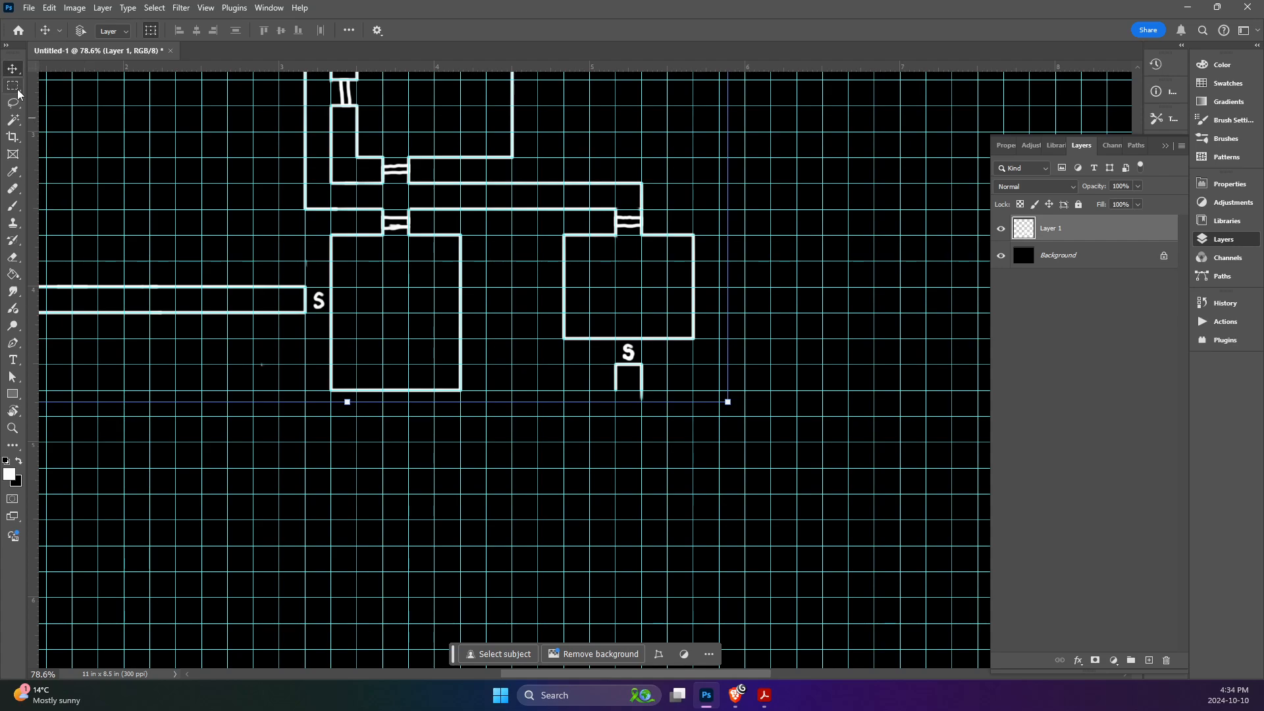
- Paint the corridor below the southeast room's S 6 squares long southward, with a one-square turn to the west
left_click(13, 205)
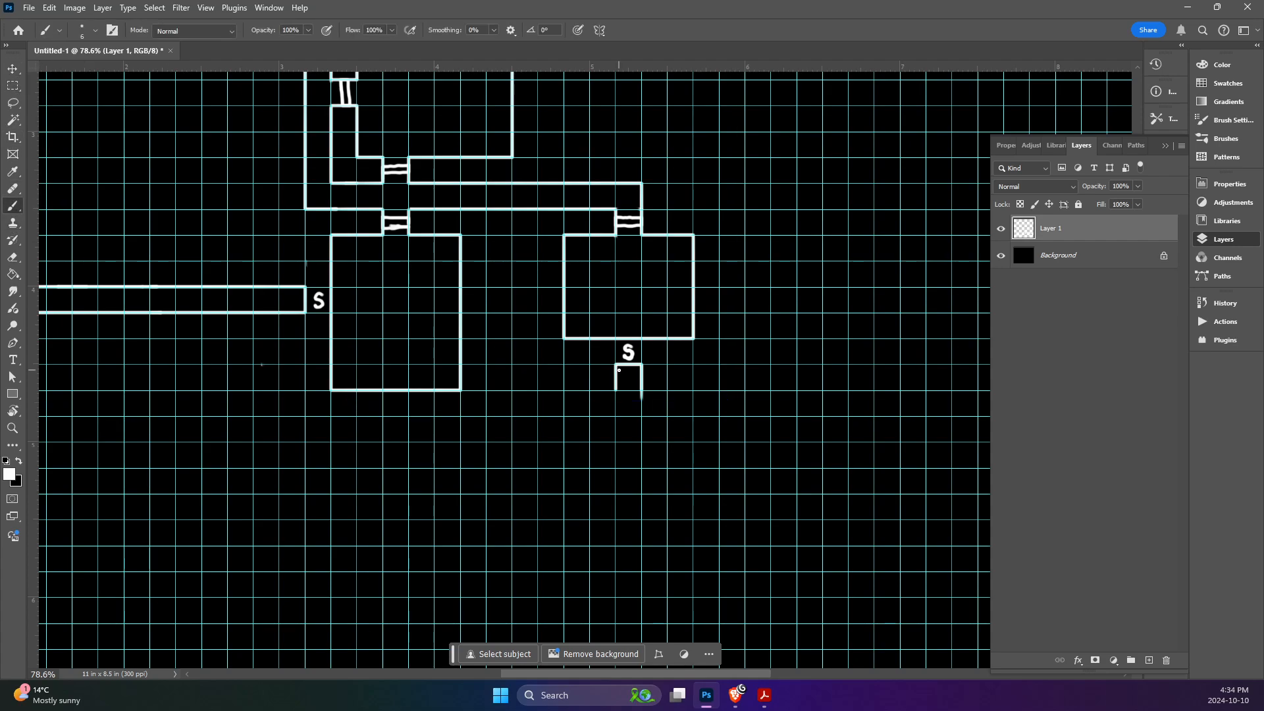
left_click_drag(642, 394, 641, 442)
left_click_drag(618, 382, 616, 519)
mouse_move(641, 443)
left_mouse_down()
mouse_move(642, 545)
mouse_move(614, 546)
mouse_move(588, 520)
mouse_move(606, 546)
mouse_move(586, 548)
left_mouse_up()
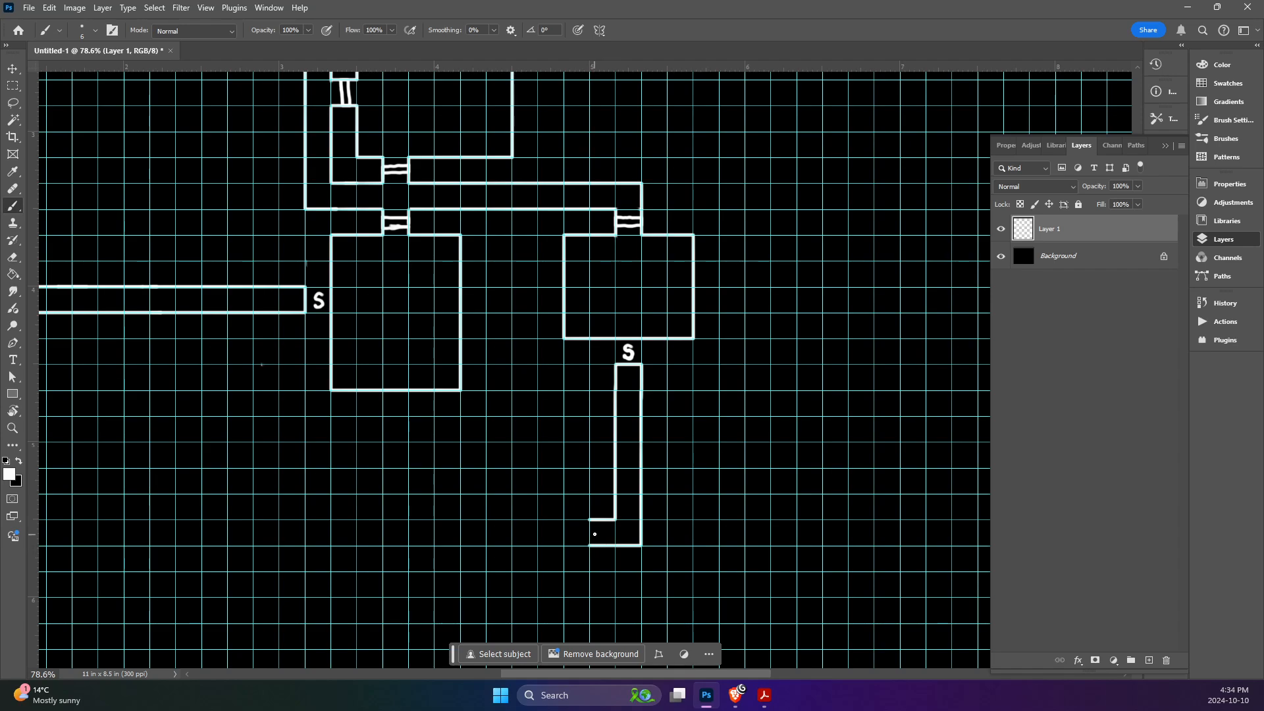
- Extend the corridor's westward leg to 6 squares and paint a one-square turn to the south at its end
scroll(592, 530, "left", 5)
scroll(586, 520, "down", 2)
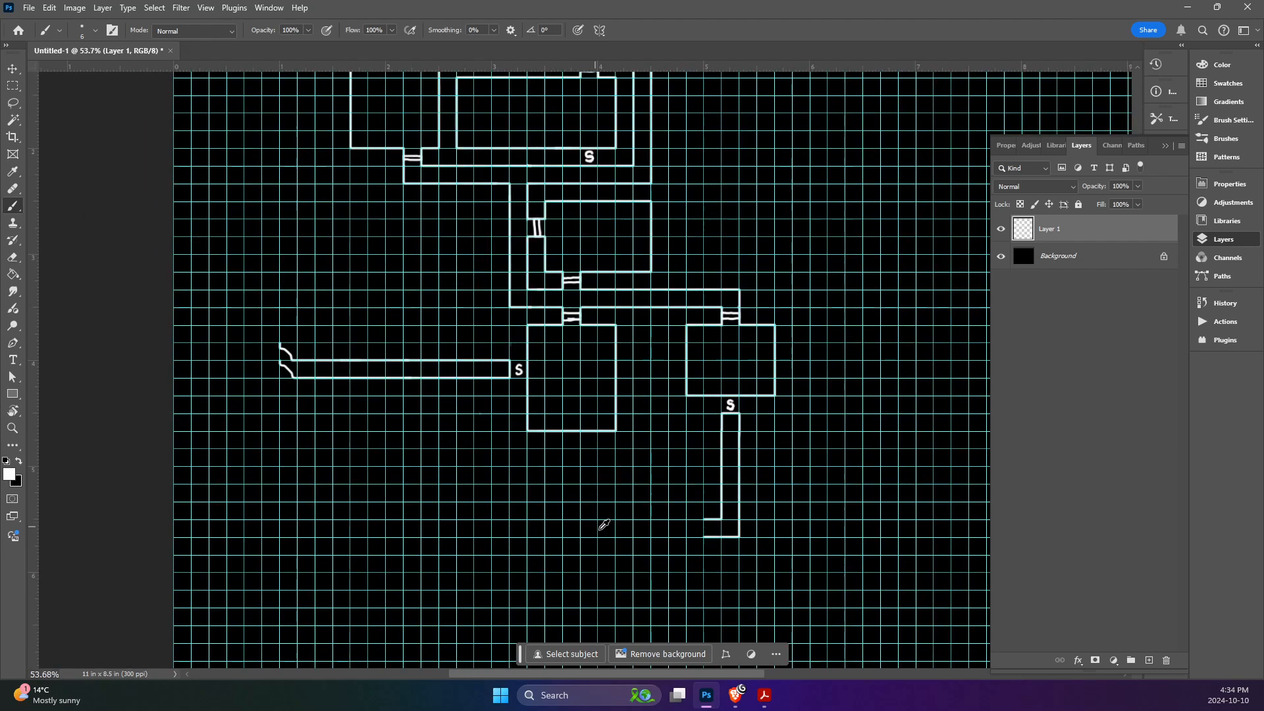
scroll(702, 536, "left", 3)
scroll(770, 534, "up", 3)
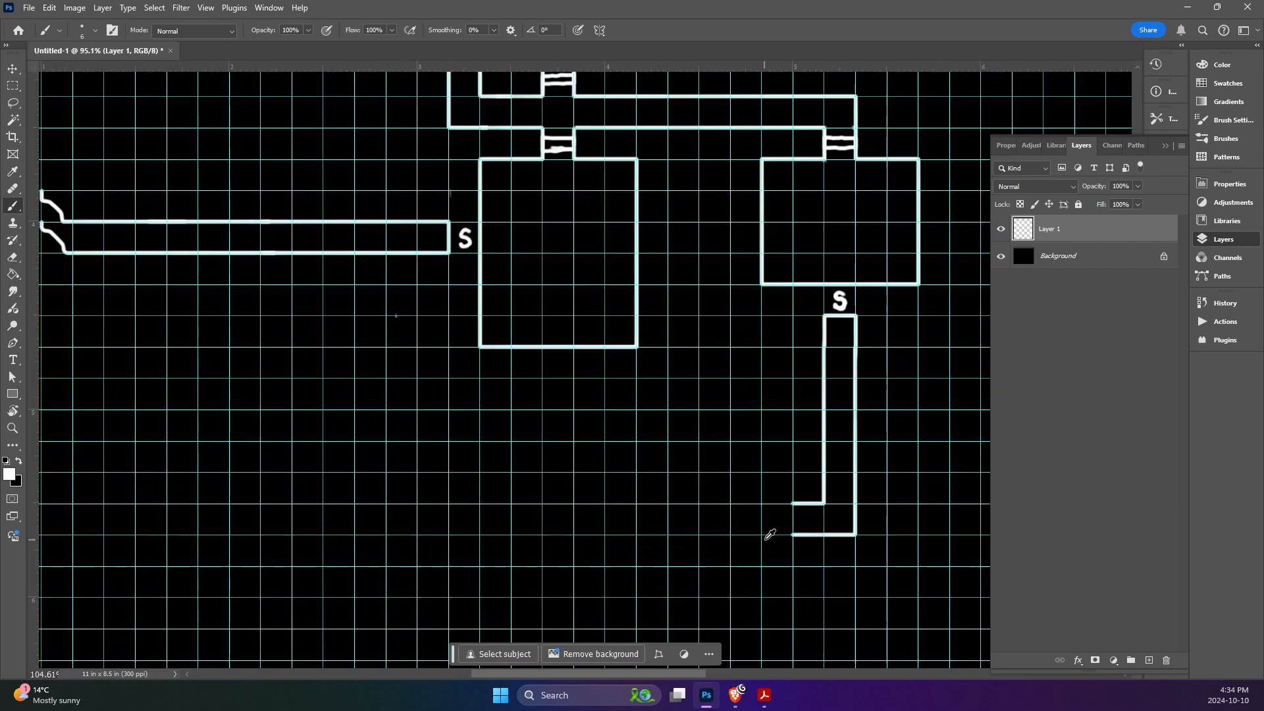
scroll(770, 535, "up", 1)
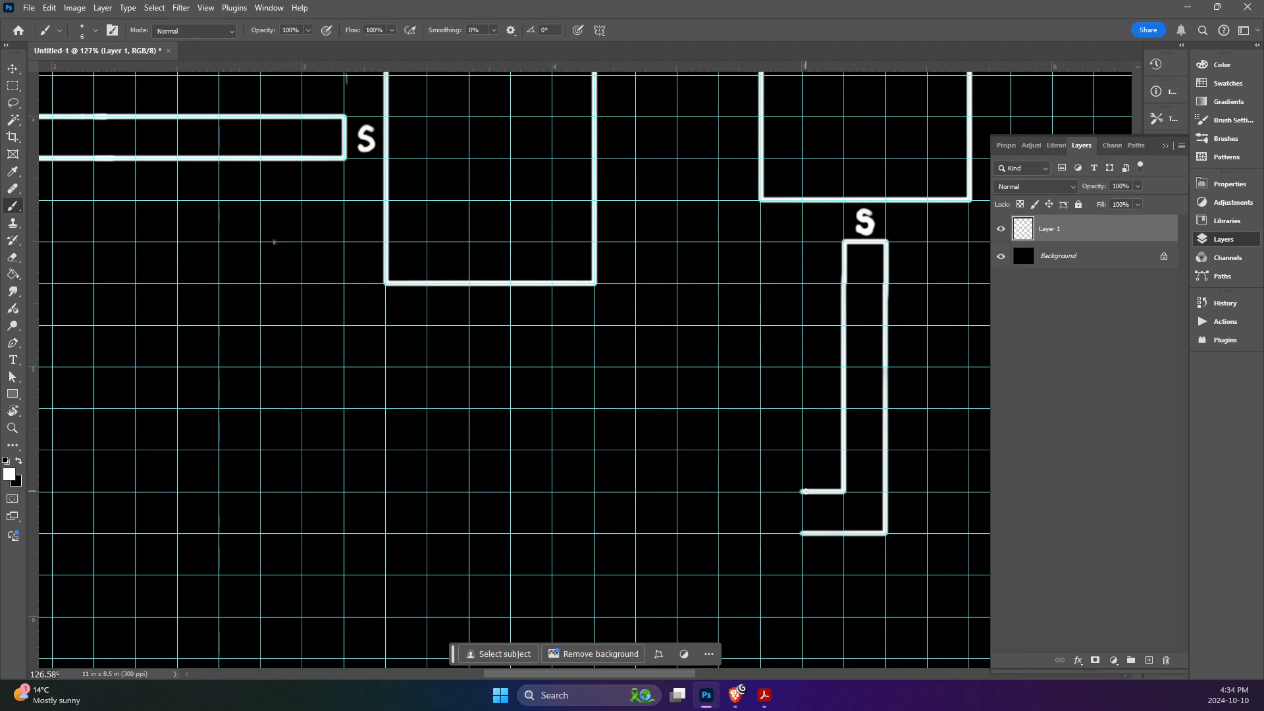
mouse_move(801, 491)
left_mouse_down()
mouse_move(592, 497)
mouse_move(635, 532)
mouse_move(802, 533)
left_mouse_up()
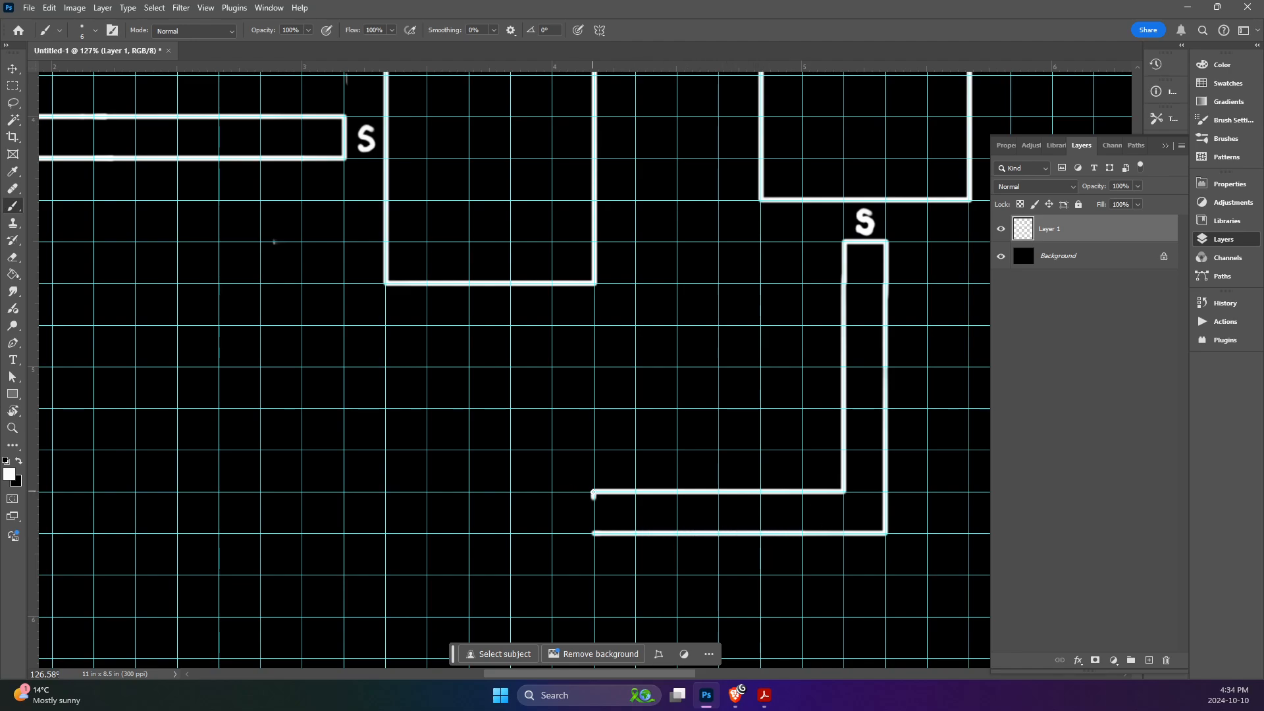
left_click_drag(593, 492, 554, 496)
key("ctrl+z")
key("ctrl+z")
mouse_move(599, 491)
left_mouse_down()
mouse_move(550, 492)
mouse_move(551, 575)
left_mouse_up()
left_click_drag(594, 533, 593, 576)
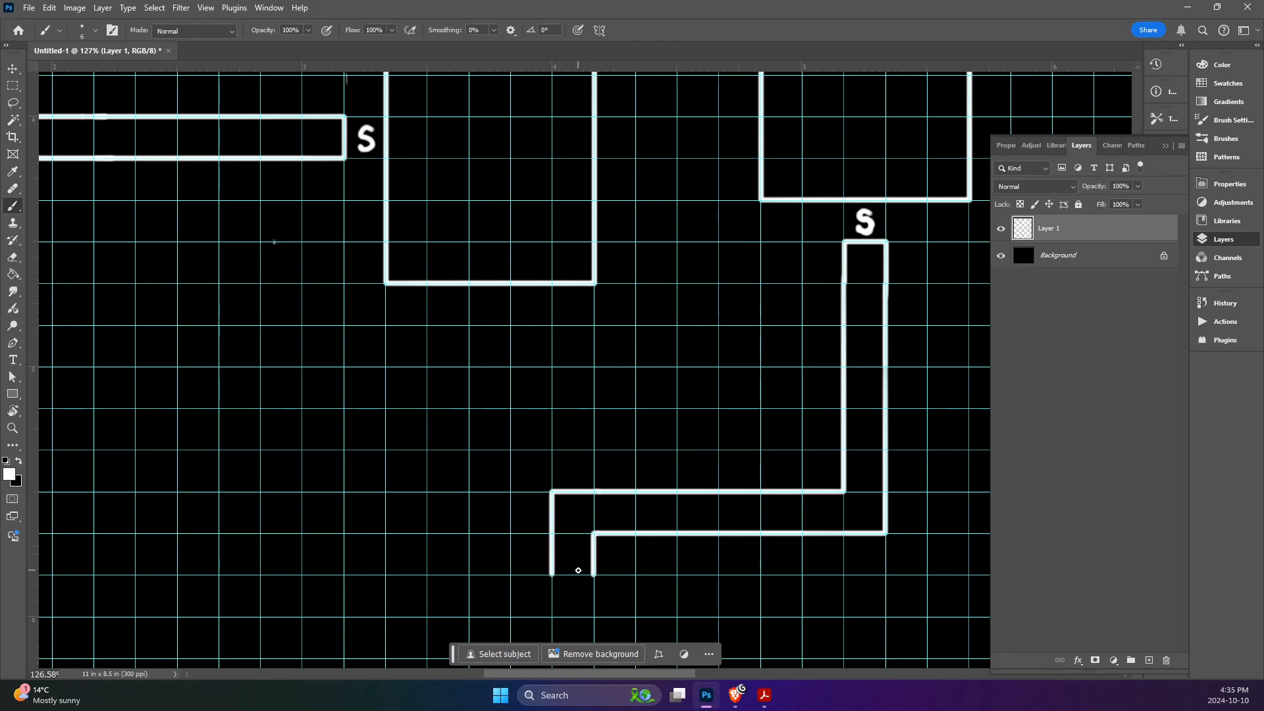
- Extend the corridor's southward leg to 6 squares and paint the start of a turn to the west at its lower end
scroll(592, 437, "down", 2)
scroll(589, 448, "down", 4)
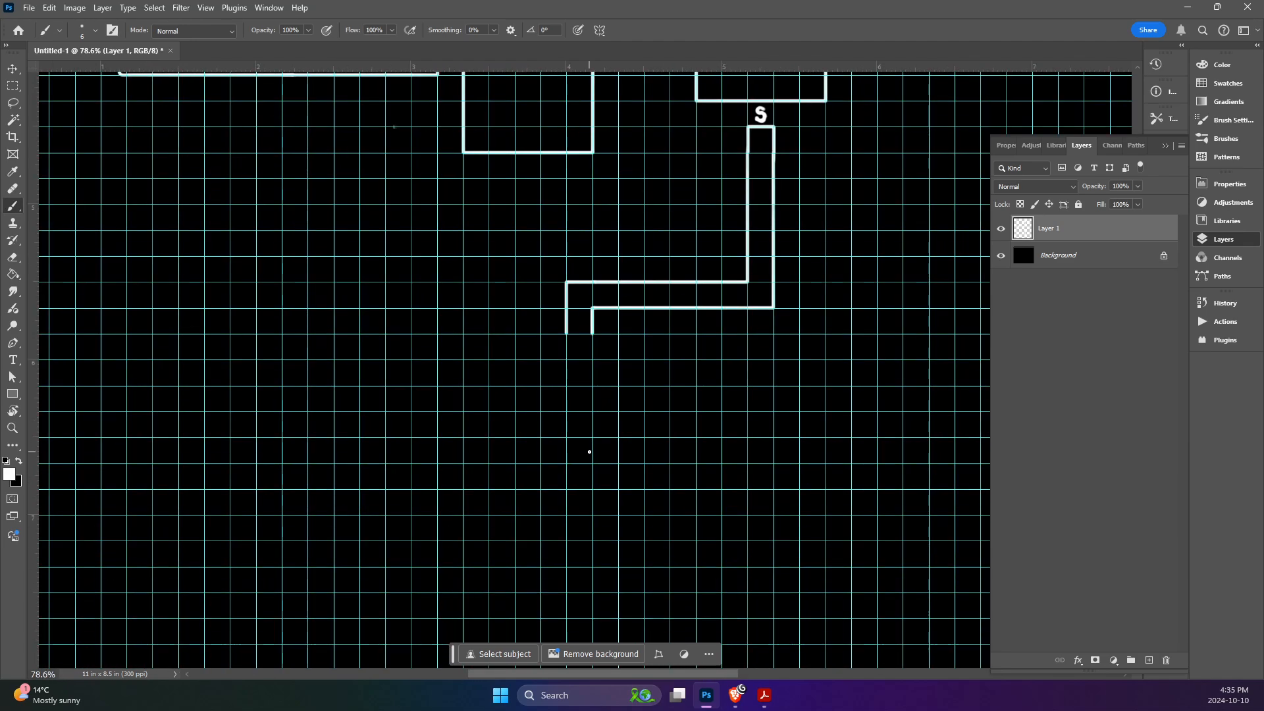
scroll(589, 451, "down", 2)
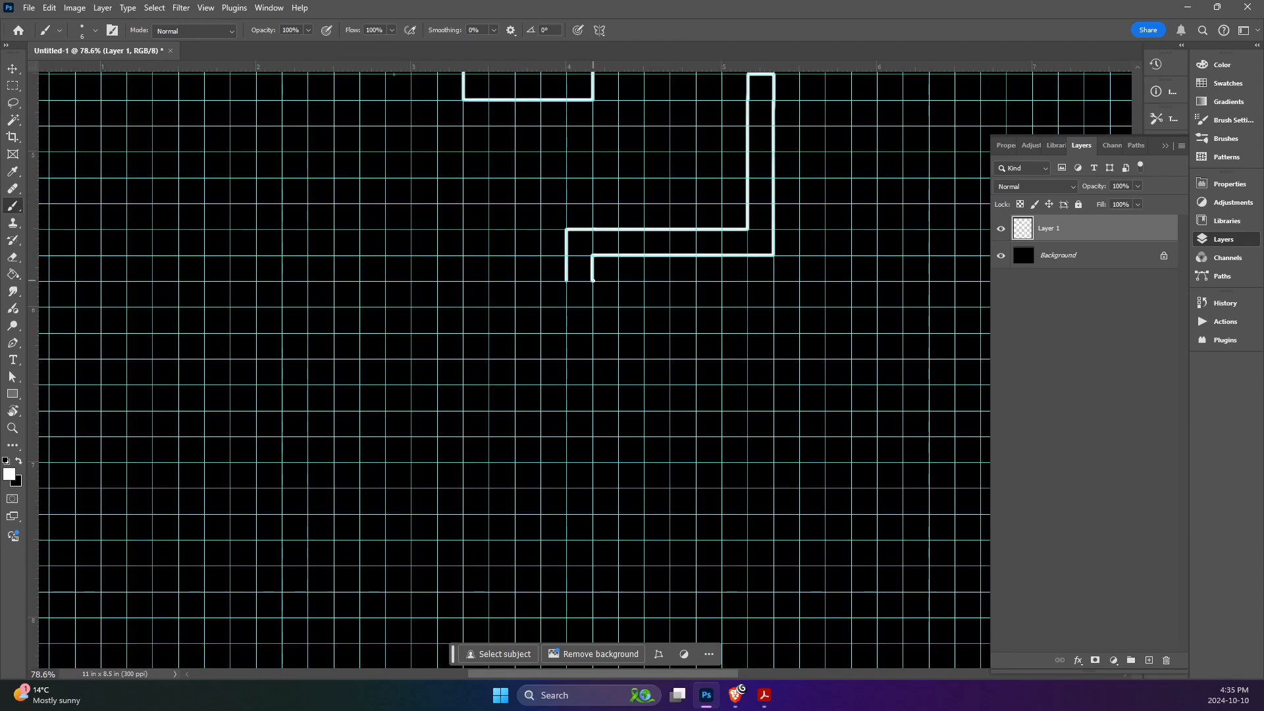
mouse_move(593, 281)
left_mouse_down()
mouse_move(593, 436)
mouse_move(566, 436)
mouse_move(566, 276)
left_mouse_up()
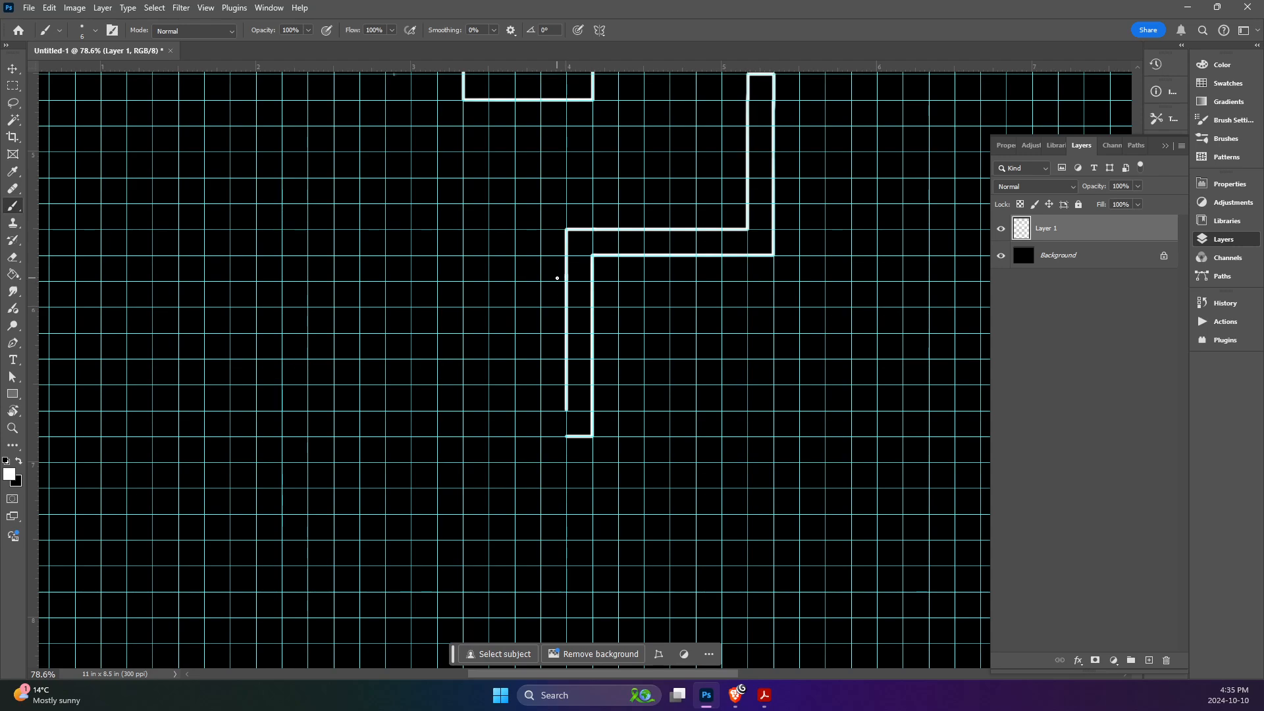
- Paint both walls of the corridor's lower westward leg 6 squares long, starting at the turn begun at its southern end
scroll(486, 501, "down", 3)
scroll(481, 410, "left", 4)
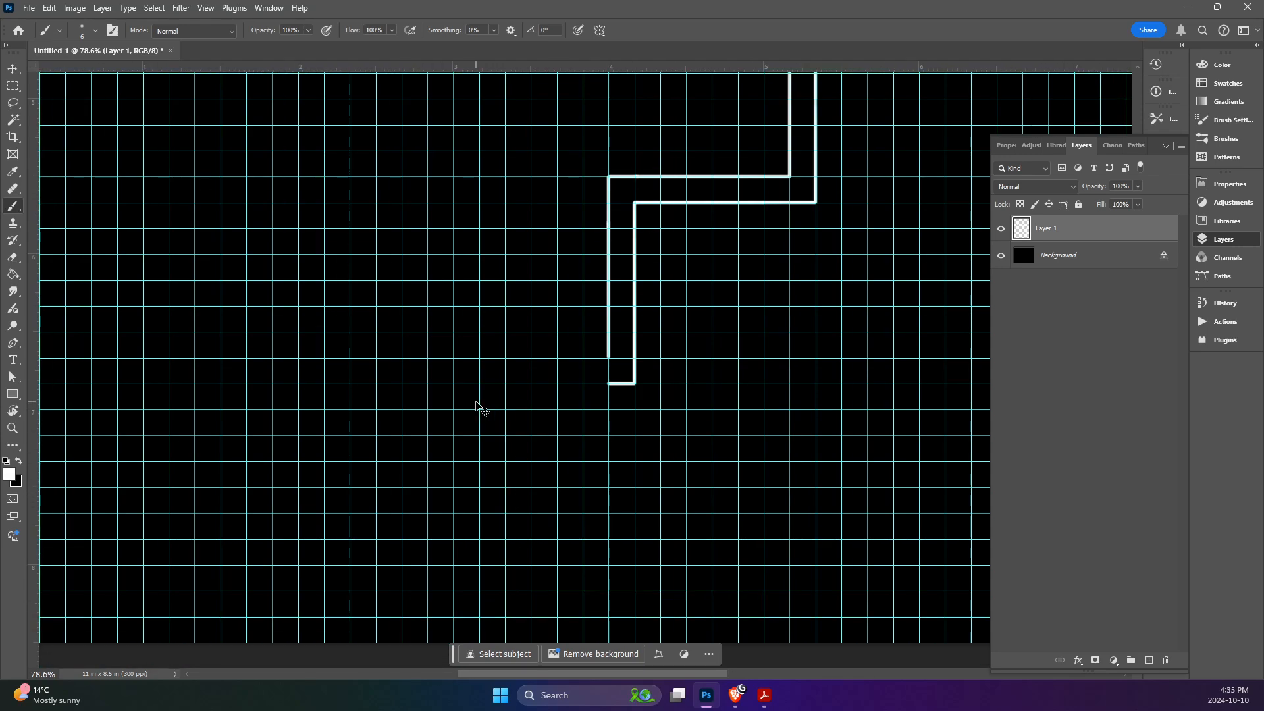
scroll(583, 378, "up", 4)
scroll(583, 376, "down", 3)
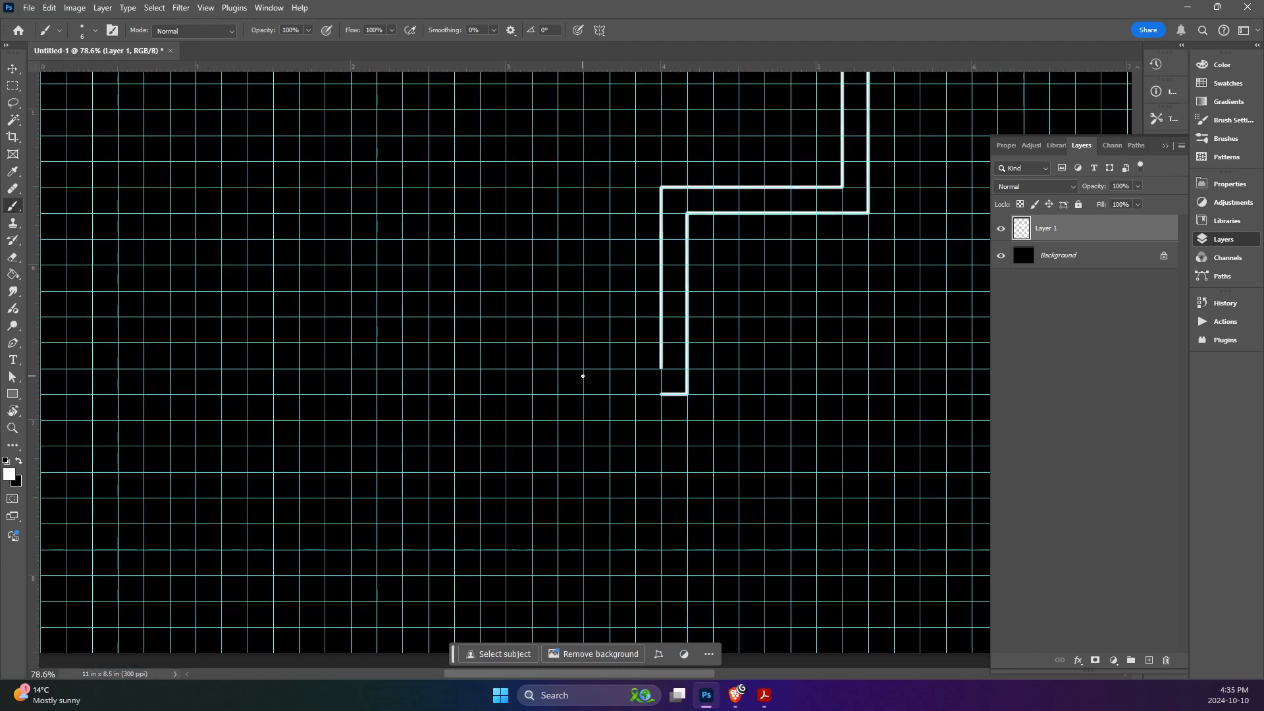
scroll(583, 375, "left", 3)
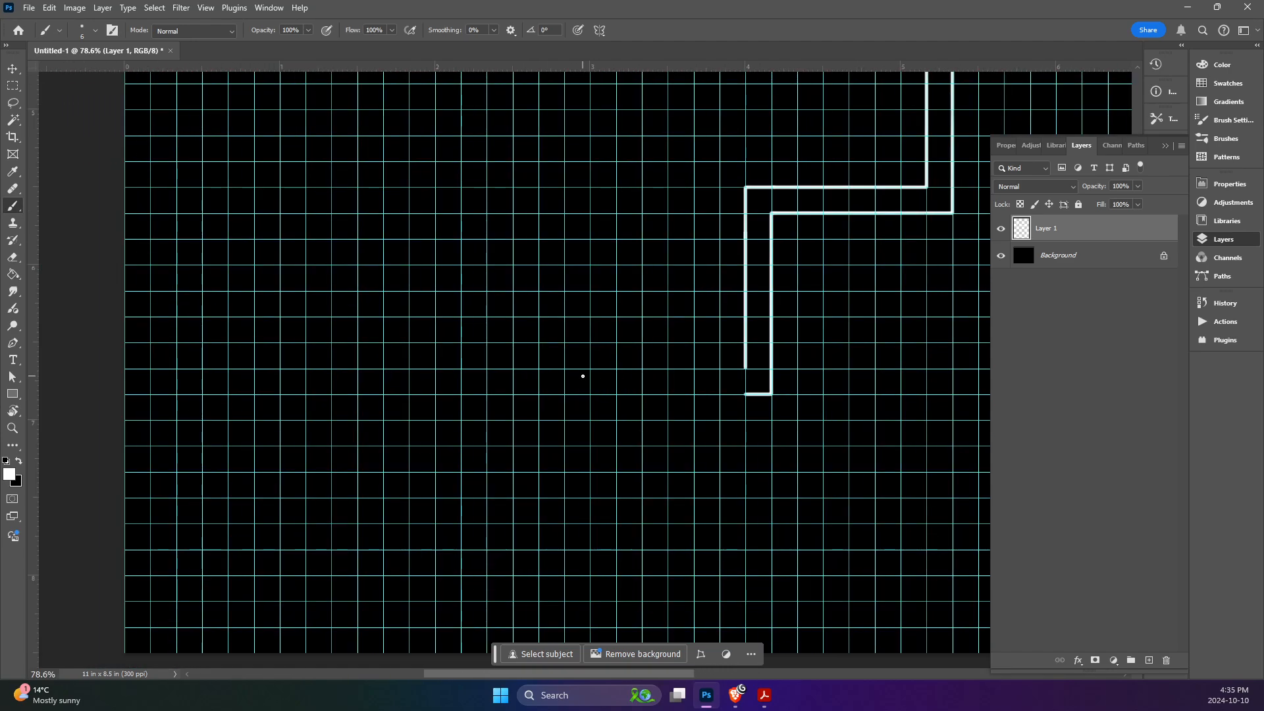
left_click(667, 371, "shift")
mouse_move(661, 369)
left_mouse_down()
mouse_move(589, 369)
mouse_move(651, 393)
mouse_move(744, 392)
left_mouse_up()
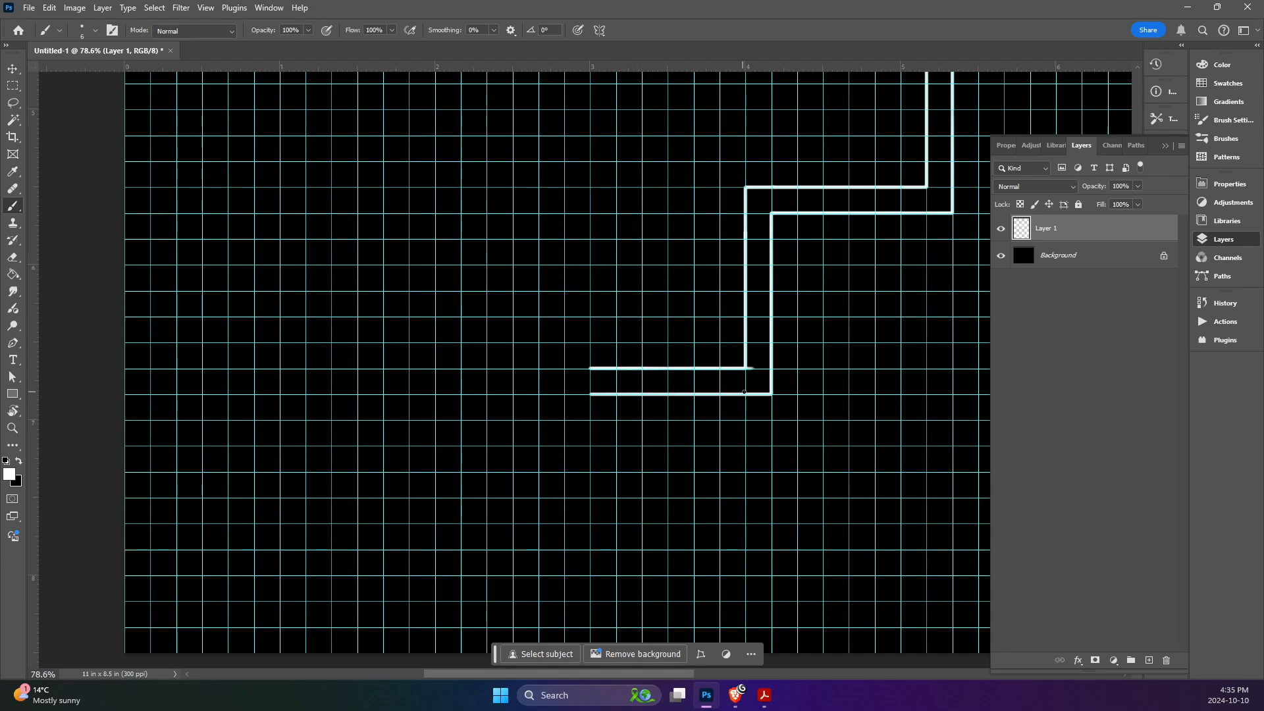
- Extend the corridor's lower westward leg by 6 more squares and paint two slanted strokes at its west end
mouse_move(594, 369)
left_mouse_down()
mouse_move(442, 374)
mouse_move(591, 367)
left_mouse_up()
key("ctrl+z")
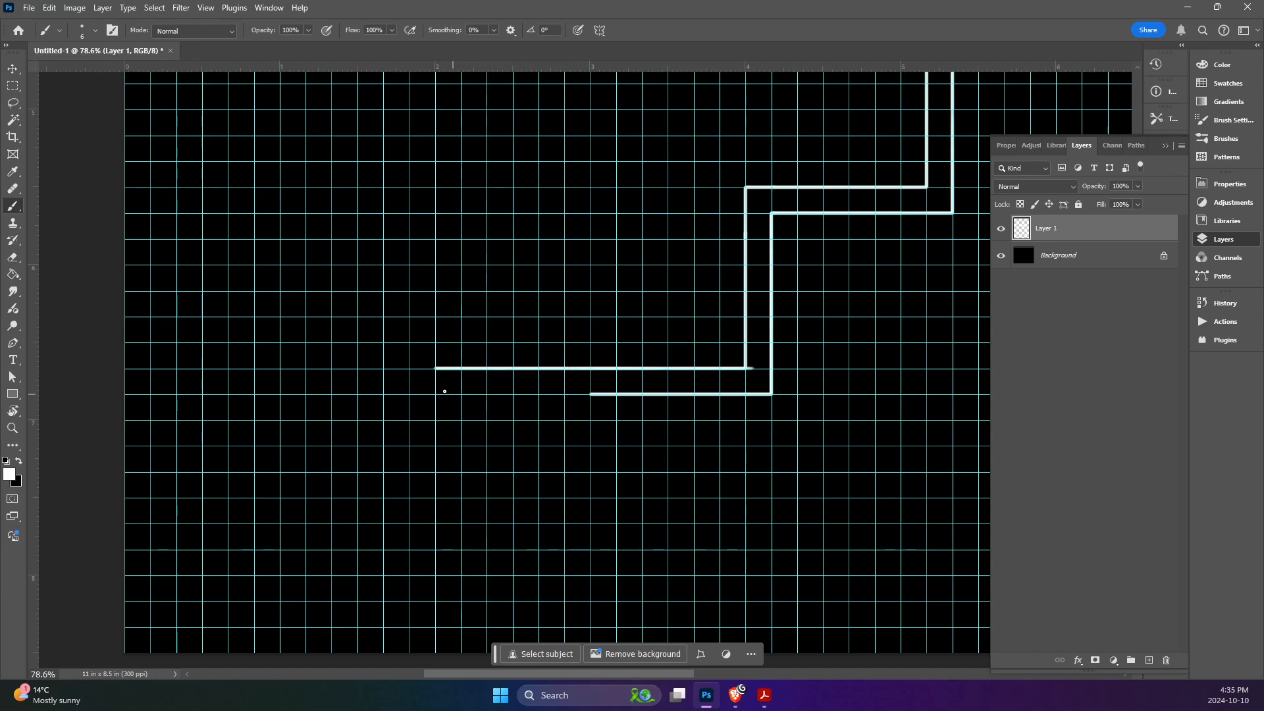
left_click_drag(435, 394, 588, 393)
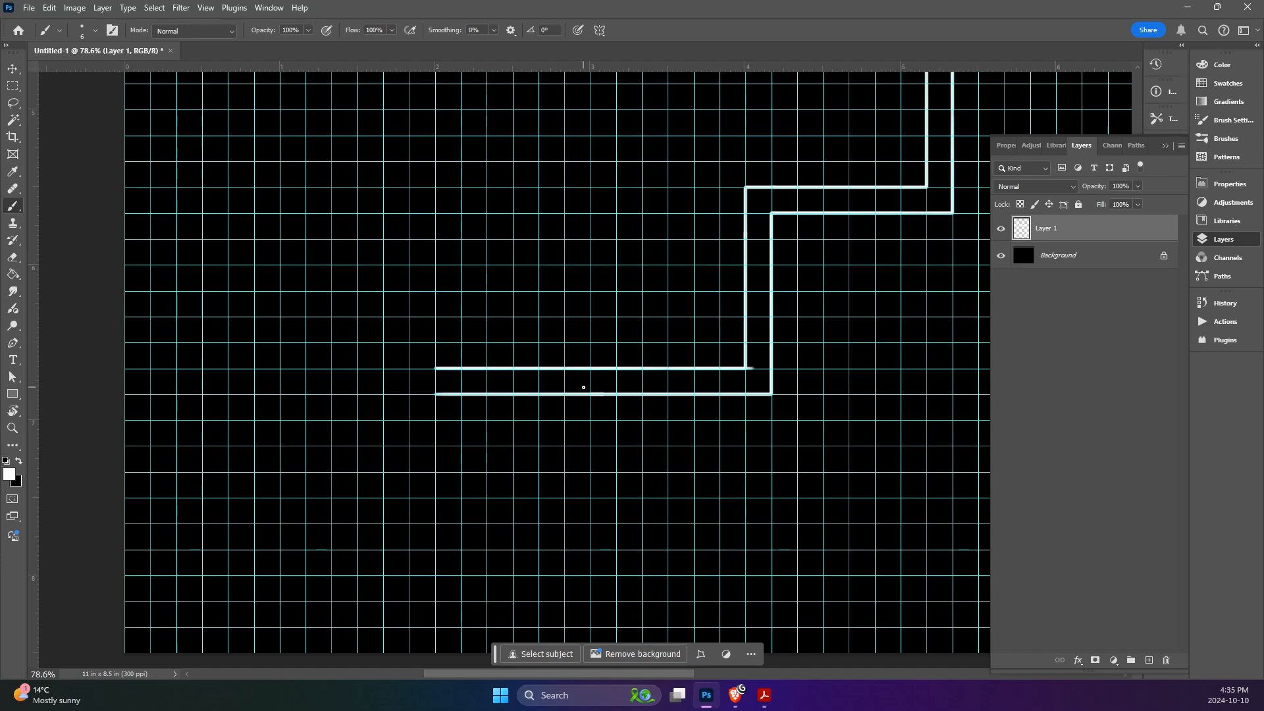
left_click_drag(435, 368, 410, 343)
left_click_drag(433, 392, 410, 371)
- Consult the corridor and room tables on the Structure pages of Sandbox_Generator.pdf in Acrobat, comparing them with the Photoshop map
scroll(467, 181, "up", 1)
scroll(510, 197, "down", 1)
scroll(513, 198, "down", 2)
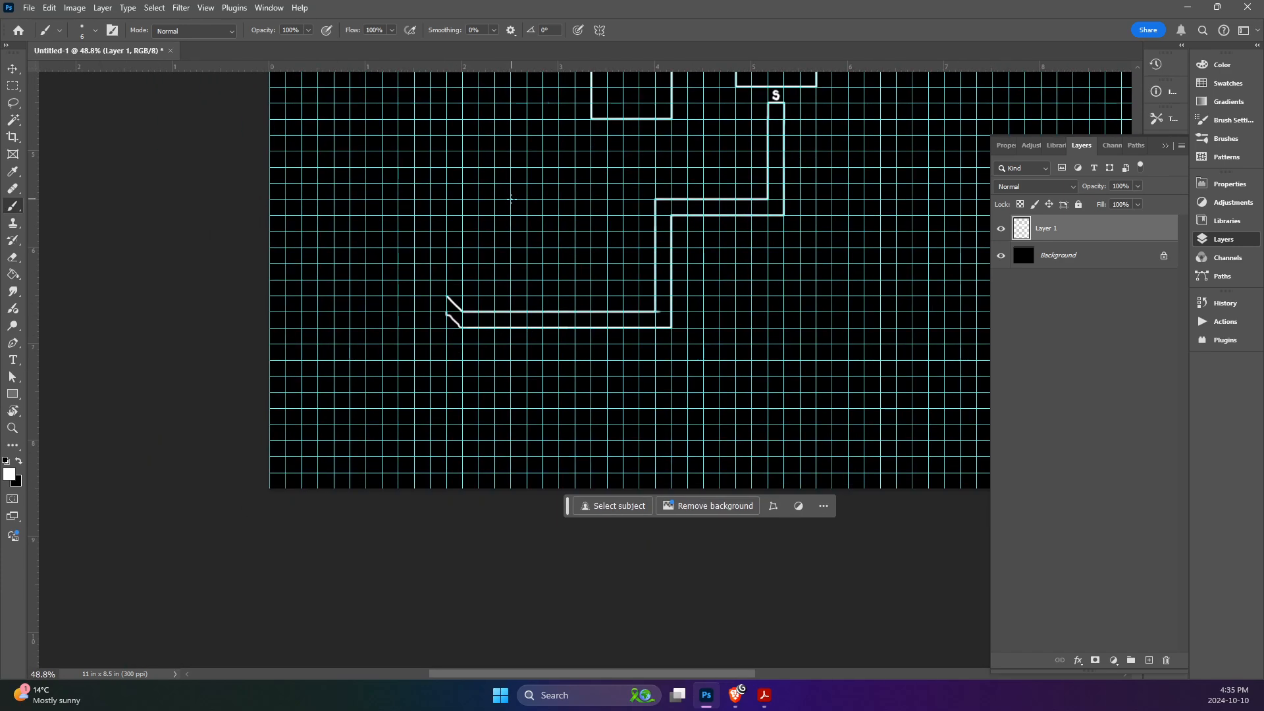
scroll(513, 198, "up", 3)
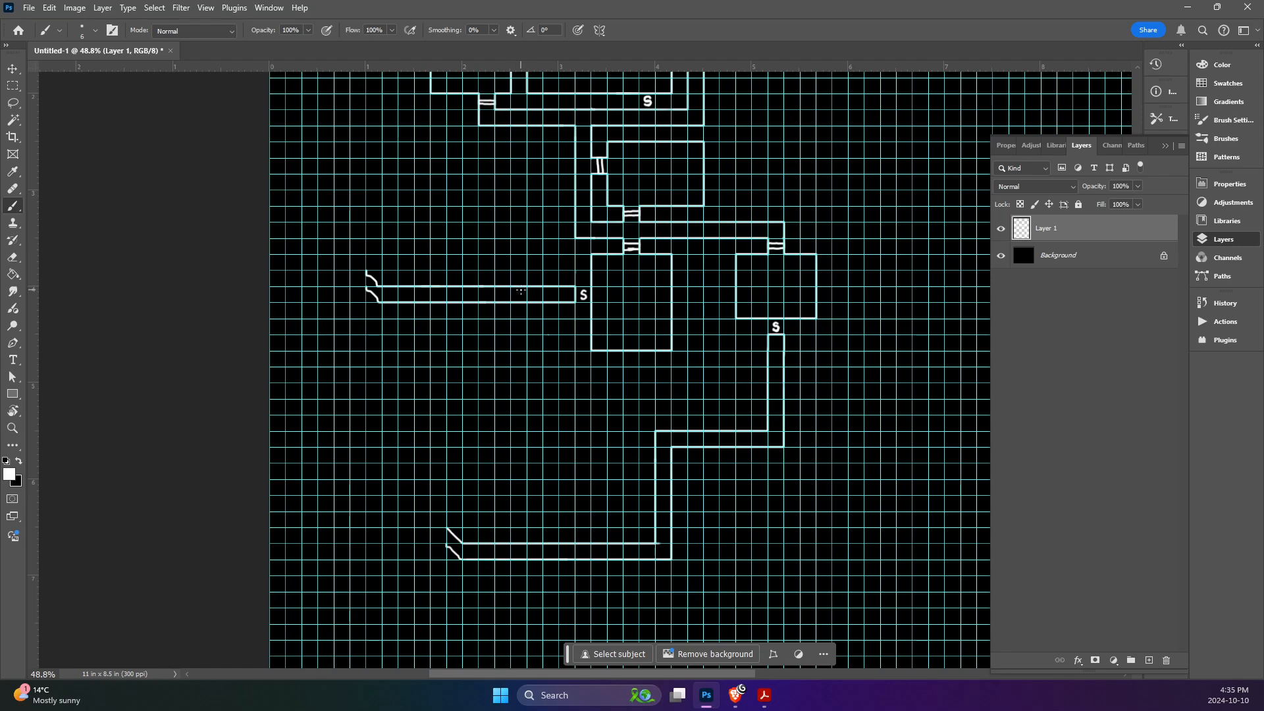
key("alt+Tab")
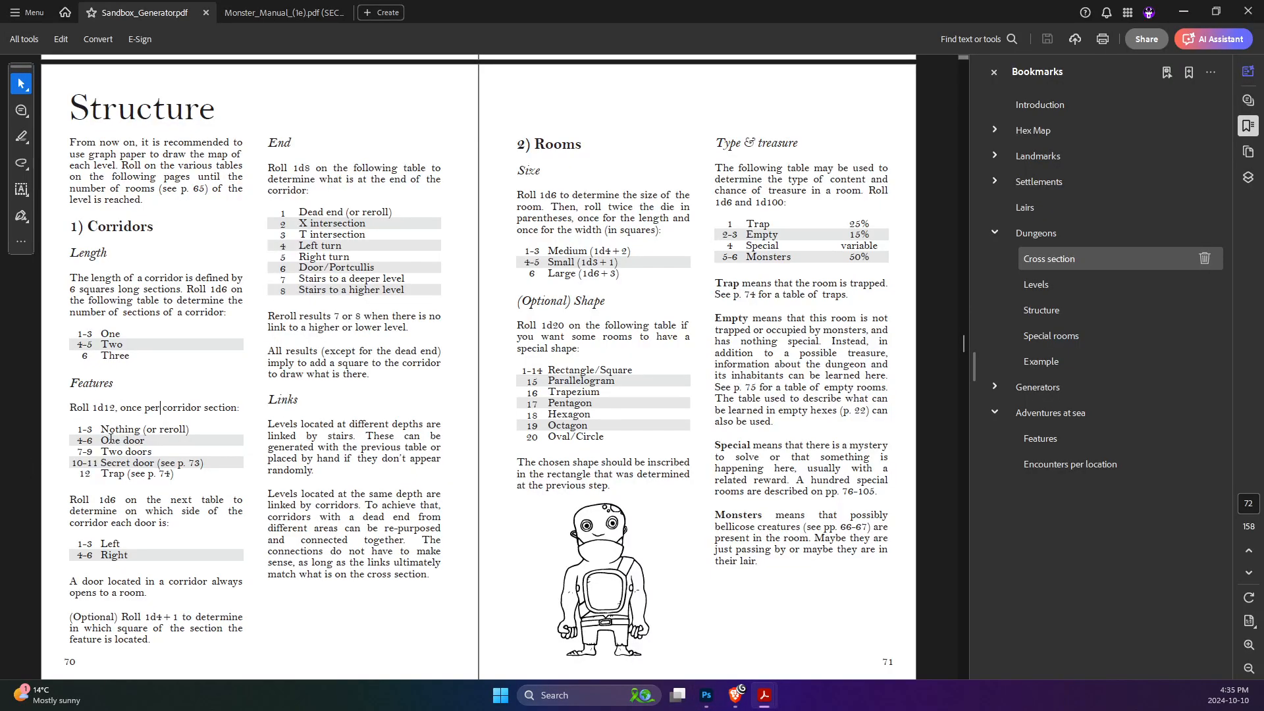
key("alt+Tab")
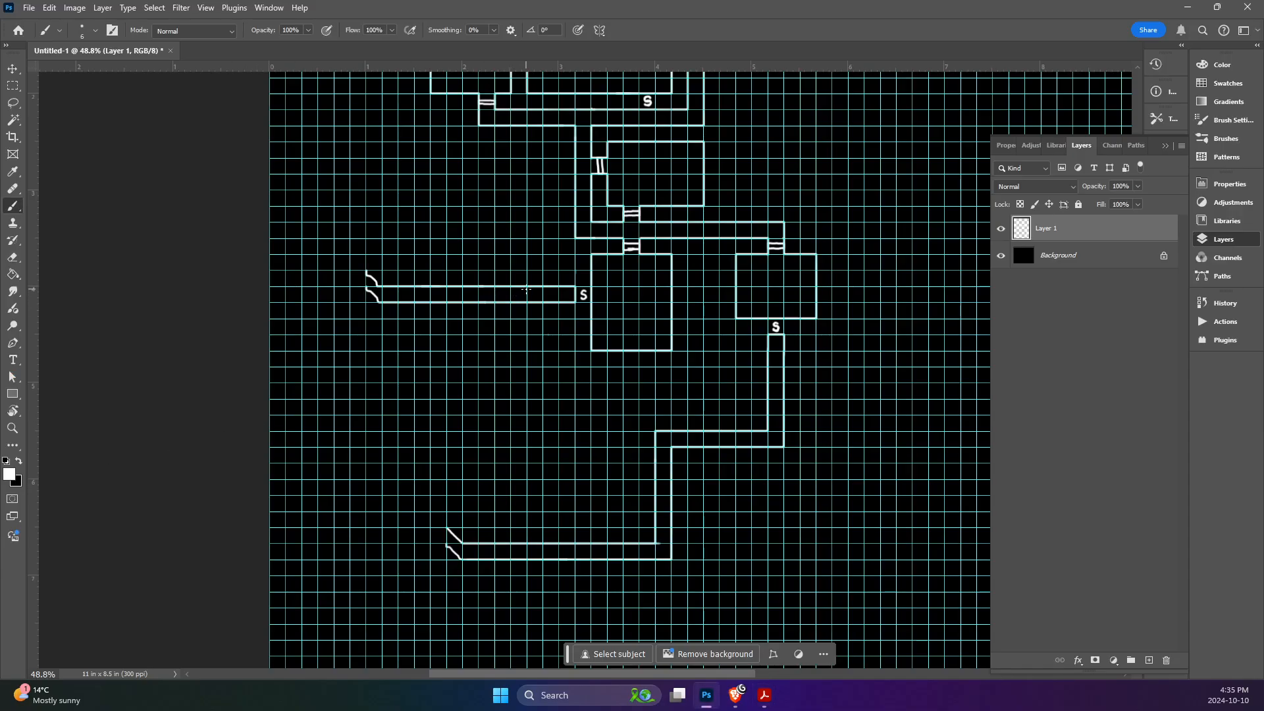
key("alt+Tab")
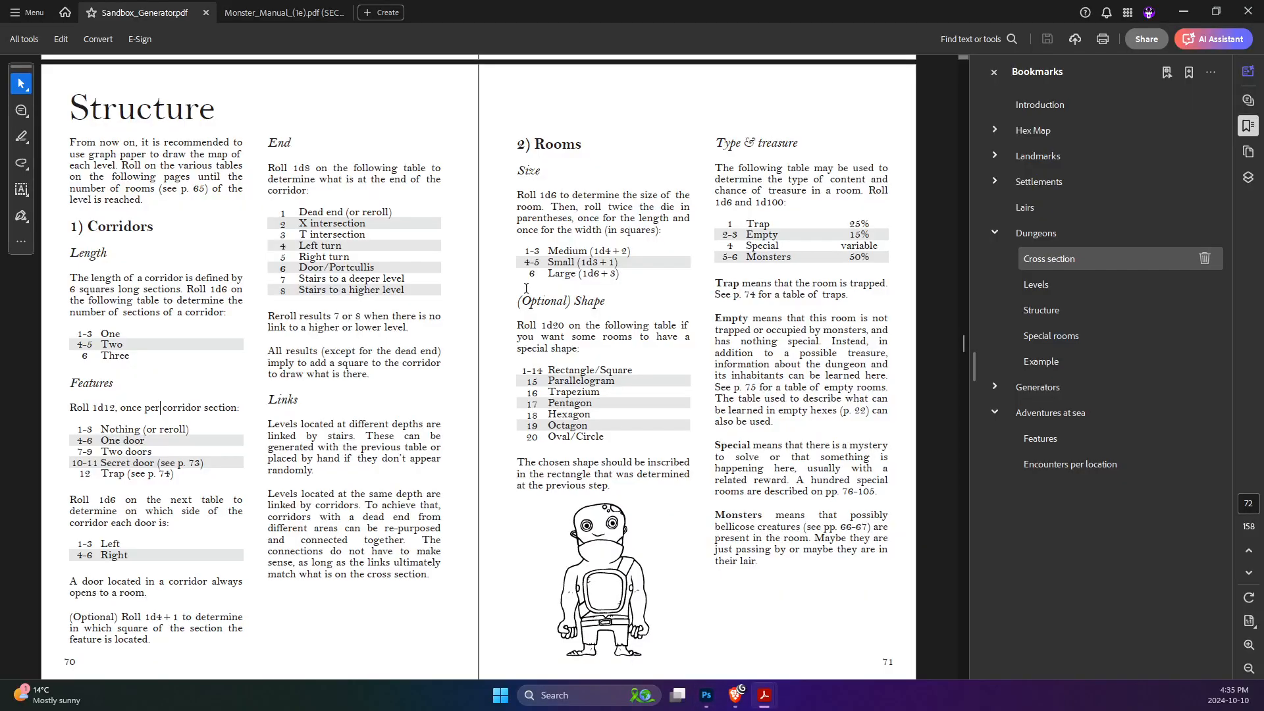
key("alt+Tab")
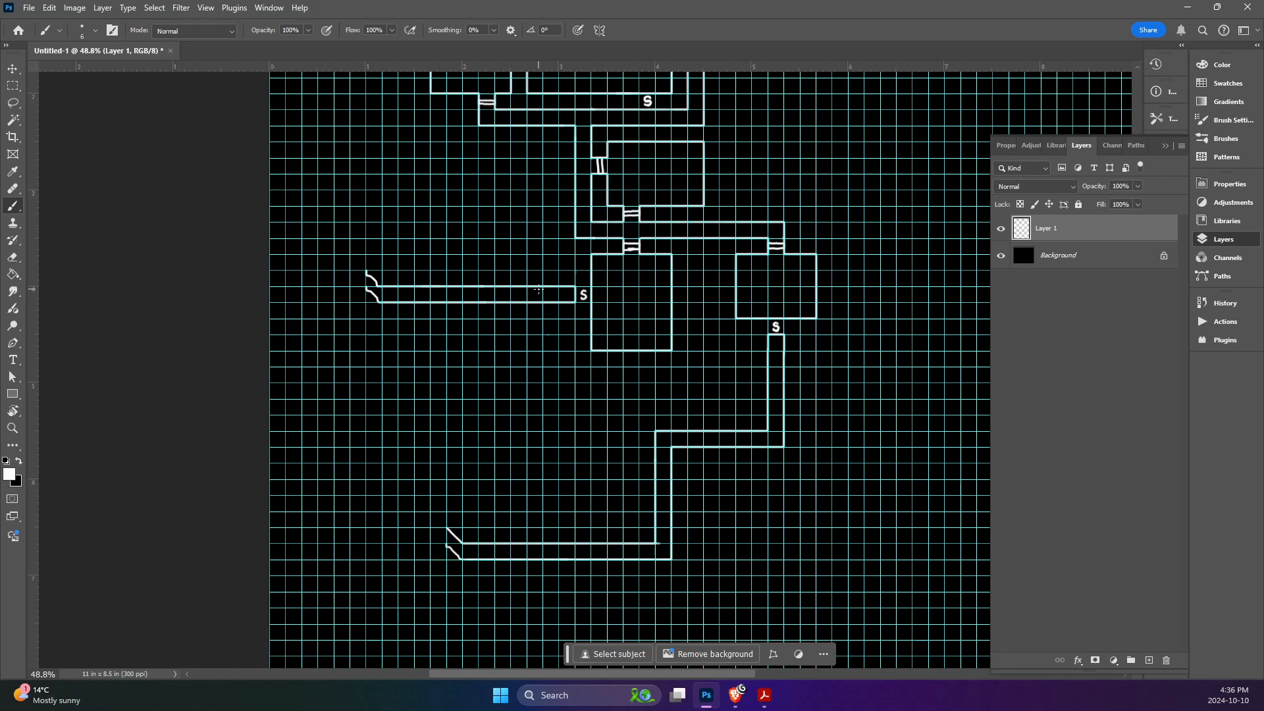
key("alt+Tab")
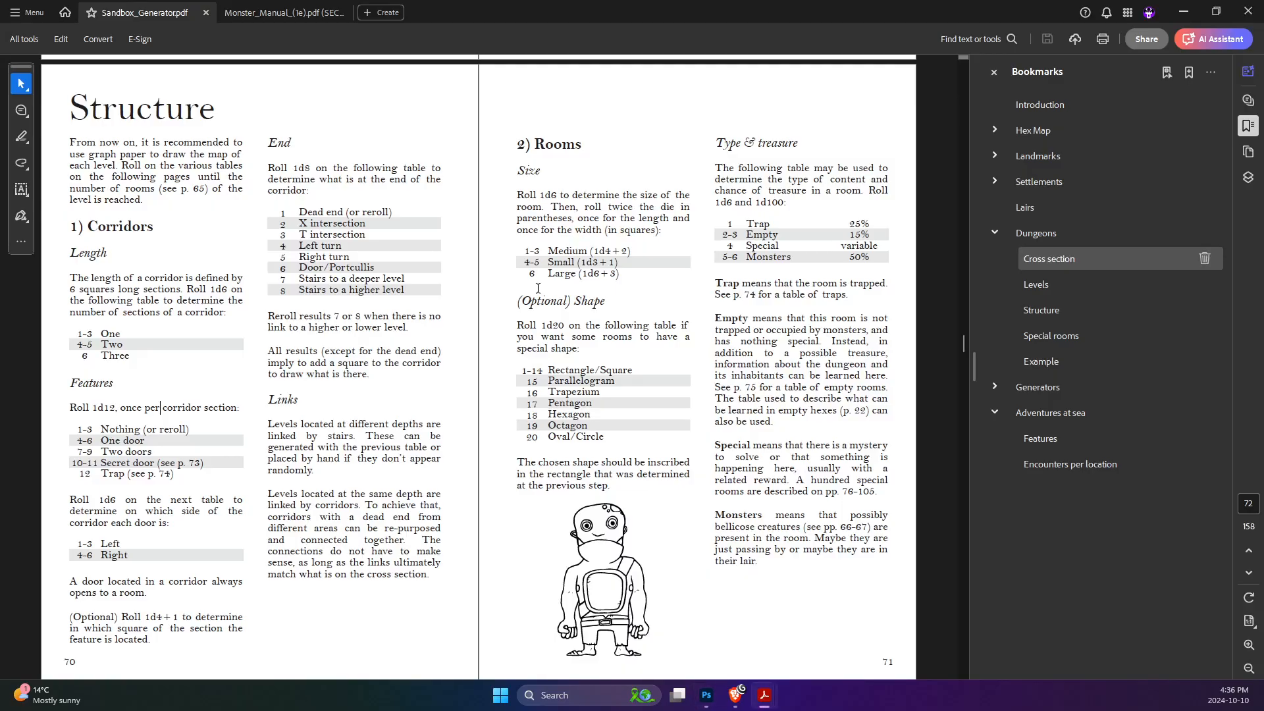
key("alt+Tab")
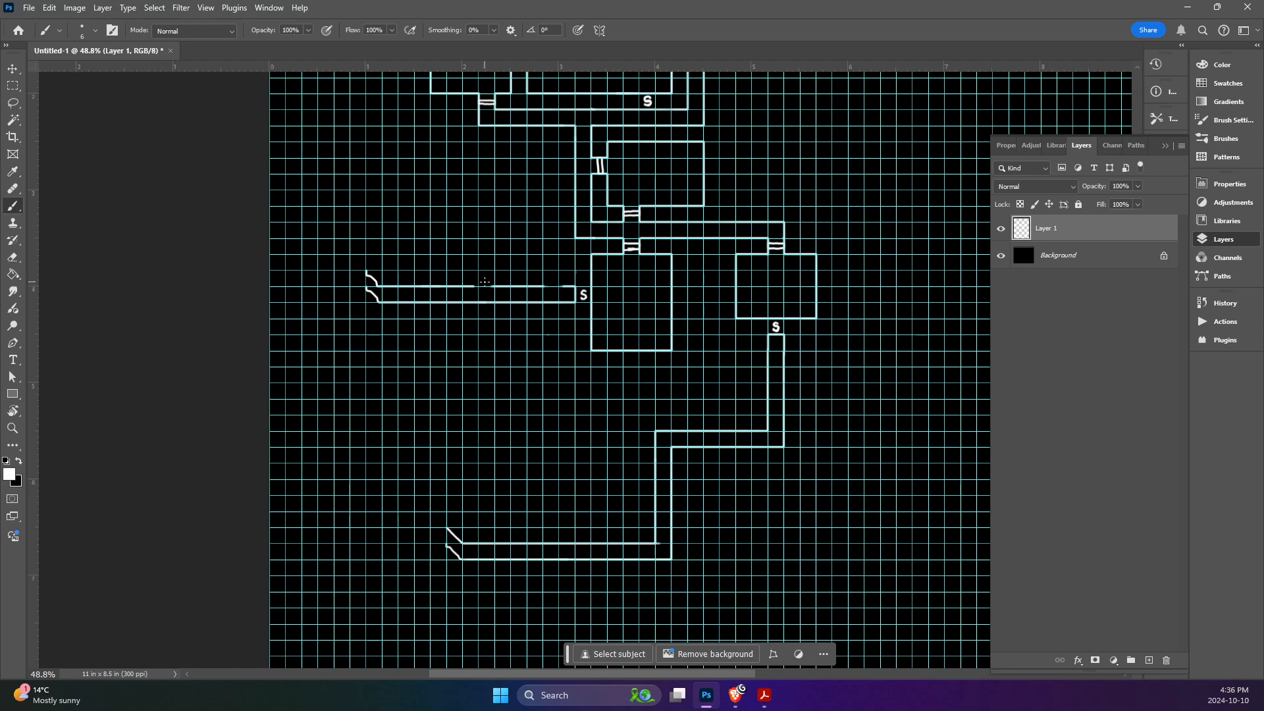
- Paint a 5-by-5-square room north of the western S corridor, joined to it by a door at each lower corner
left_click_drag(494, 286, 479, 254)
mouse_move(543, 286)
left_mouse_down()
mouse_move(559, 263)
mouse_move(554, 189)
mouse_move(478, 192)
mouse_move(479, 255)
mouse_move(559, 281)
left_mouse_up()
left_click_drag(557, 271, 479, 276)
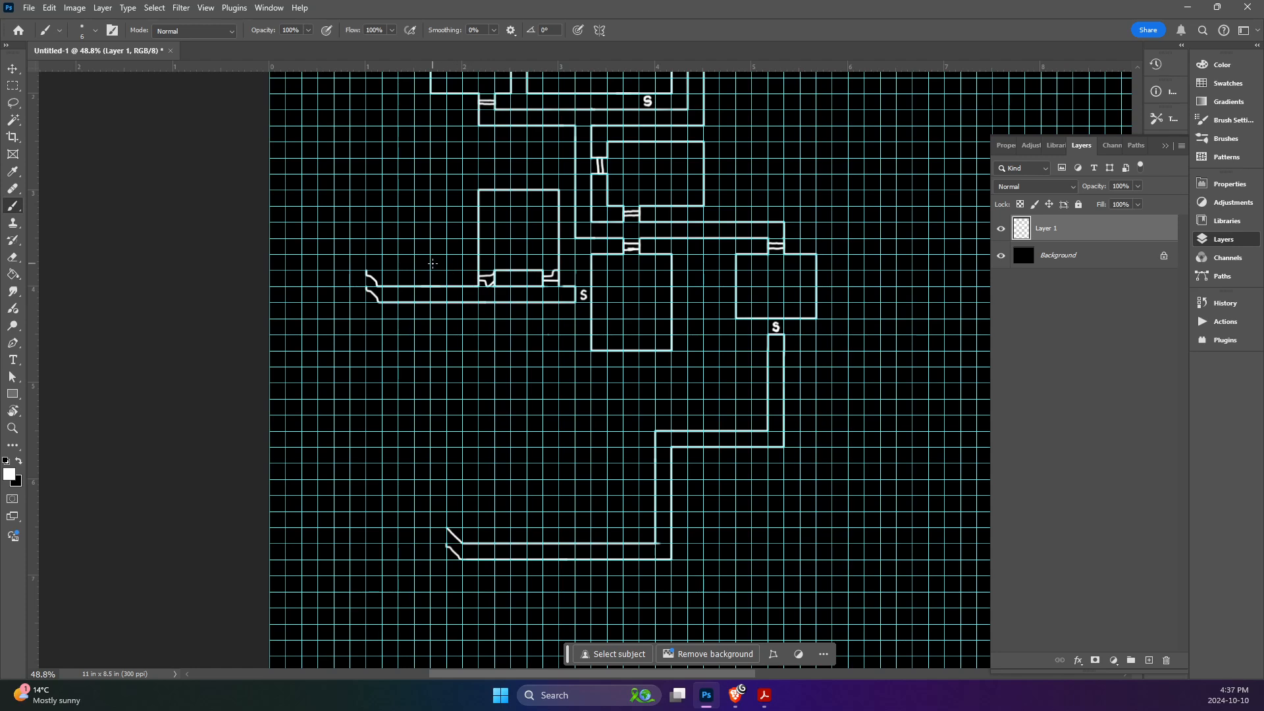
- Recheck the Structure tables in Sandbox_Generator.pdf and paint facing one-square doorways on the north and south sides of the western corridor
key("alt+Tab")
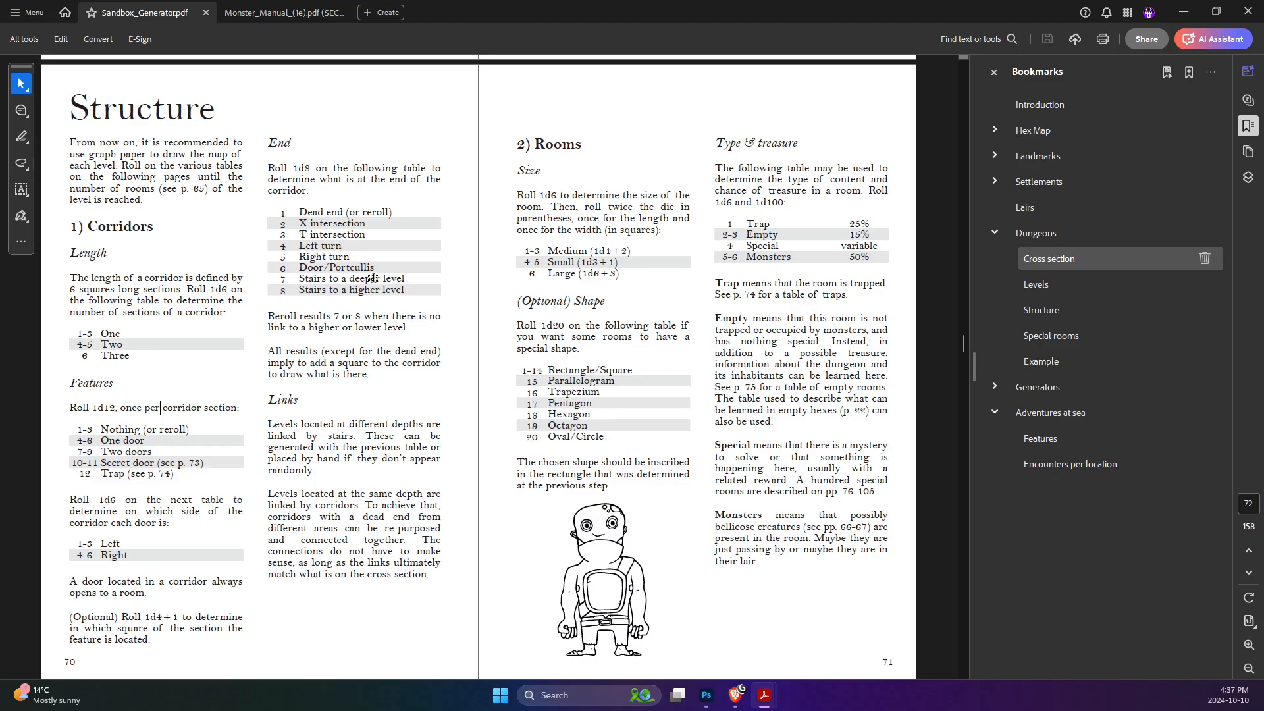
key("alt+Tab")
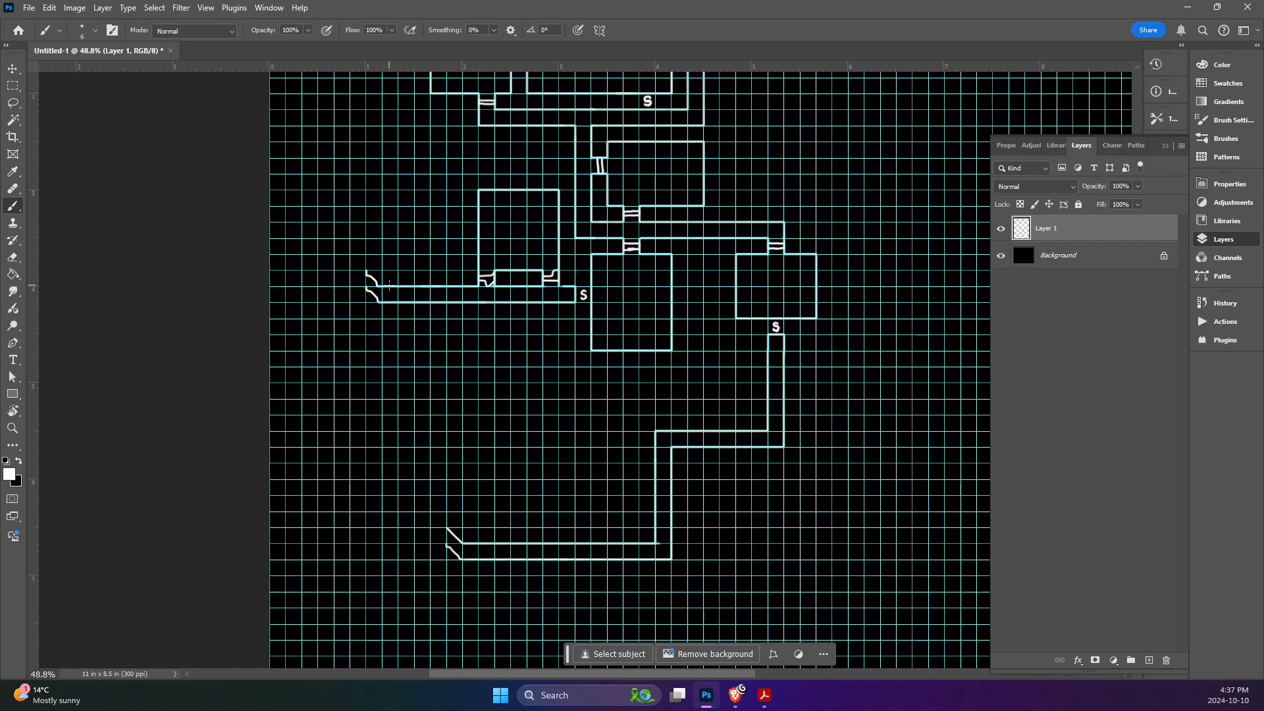
left_click_drag(416, 287, 418, 293)
mouse_move(415, 285)
left_mouse_down()
mouse_move(415, 269)
mouse_move(430, 270)
left_mouse_up()
mouse_move(430, 302)
left_mouse_down()
mouse_move(430, 317)
mouse_move(414, 317)
mouse_move(430, 302)
mouse_move(430, 314)
left_mouse_up()
- Paint a 9-by-9-square room below the western corridor's south doorway
left_click_drag(350, 318, 494, 319)
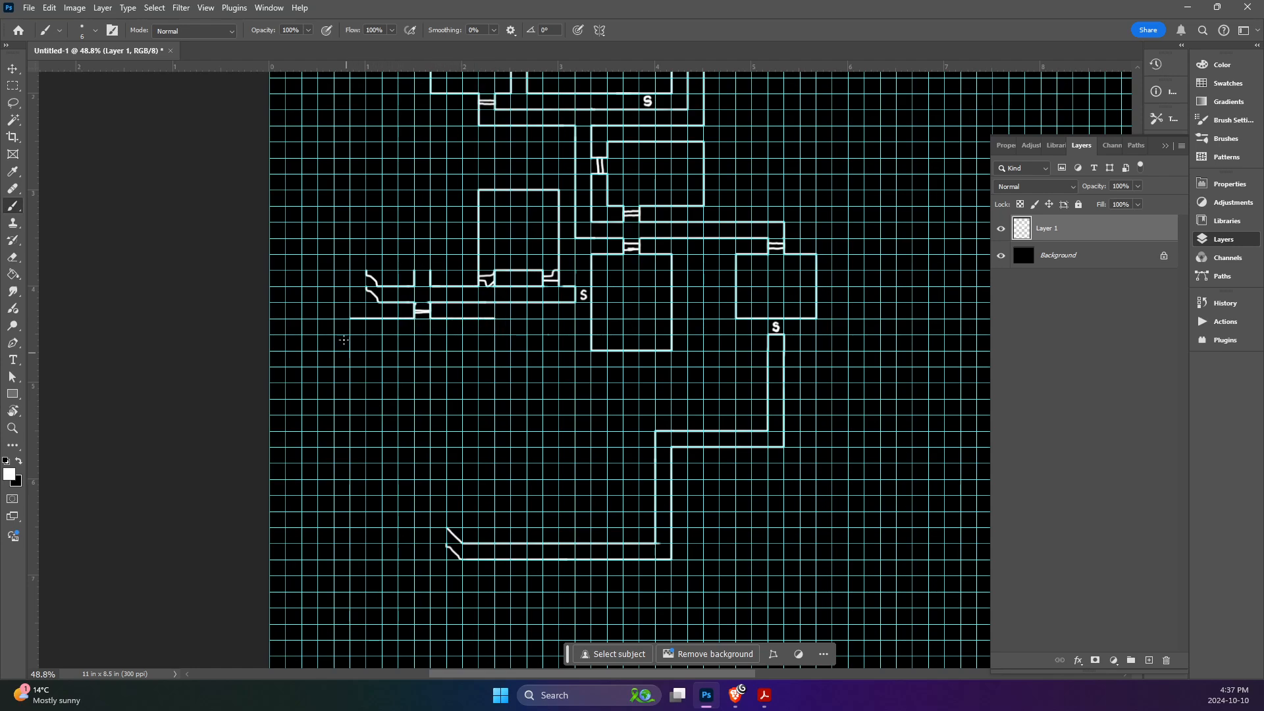
left_click_drag(350, 318, 350, 381)
mouse_move(349, 381)
left_mouse_down()
mouse_move(350, 463)
mouse_move(494, 463)
left_mouse_up()
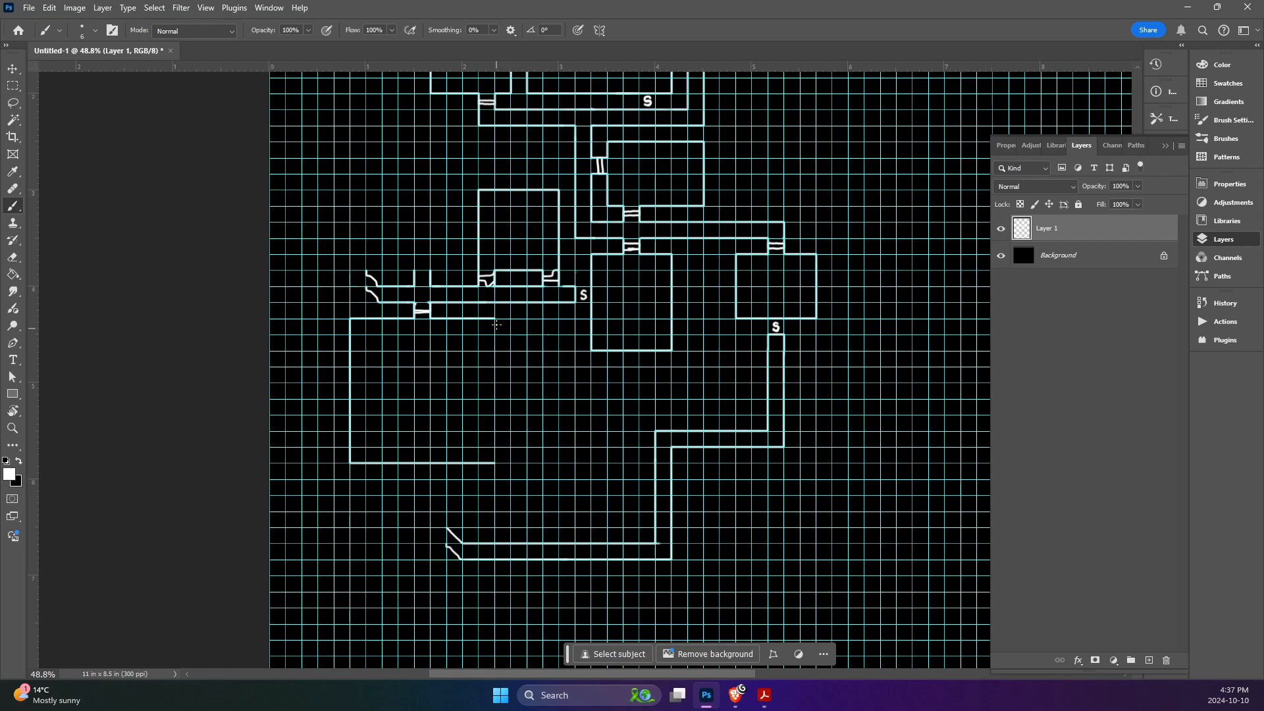
left_click_drag(496, 324, 497, 462)
- Paint a room 3 squares wide and 2 tall above the western corridor's north doorway, with a door in the doorway
mouse_move(414, 269)
left_mouse_down()
mouse_move(397, 270)
mouse_move(397, 238)
mouse_move(445, 239)
mouse_move(447, 264)
mouse_move(429, 271)
left_mouse_up()
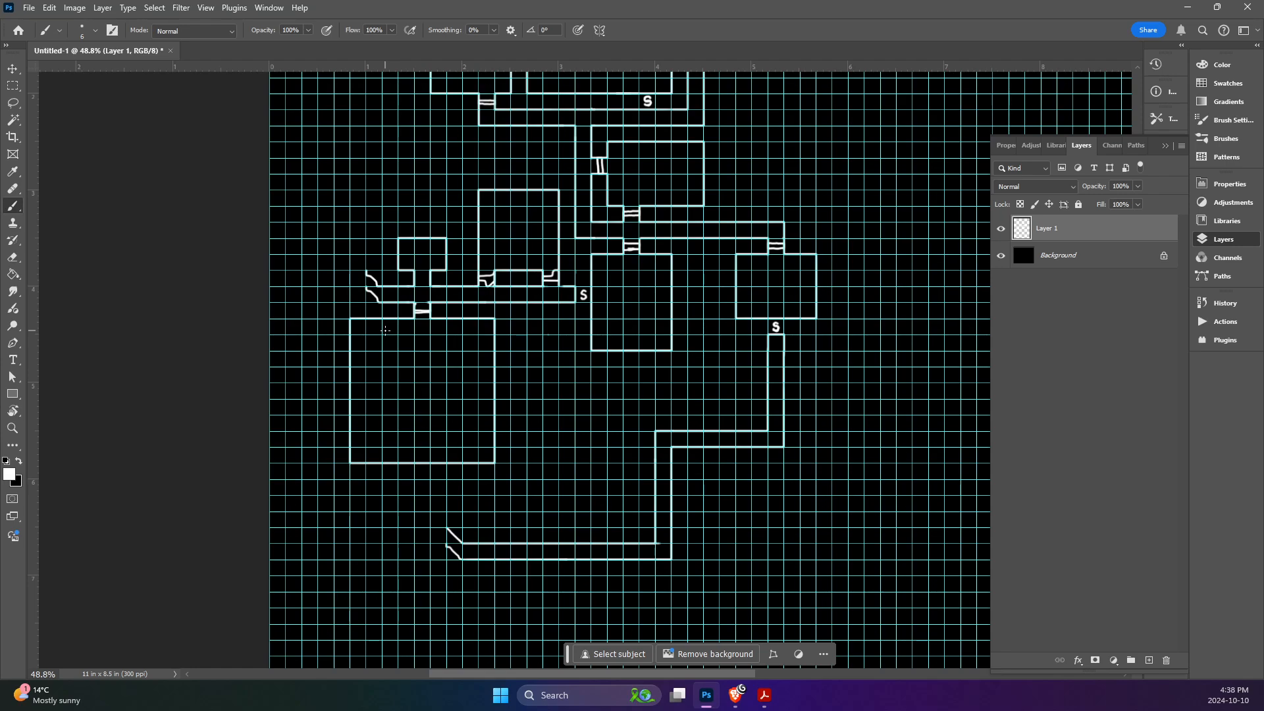
scroll(343, 230, "down", 2)
scroll(395, 247, "up", 15)
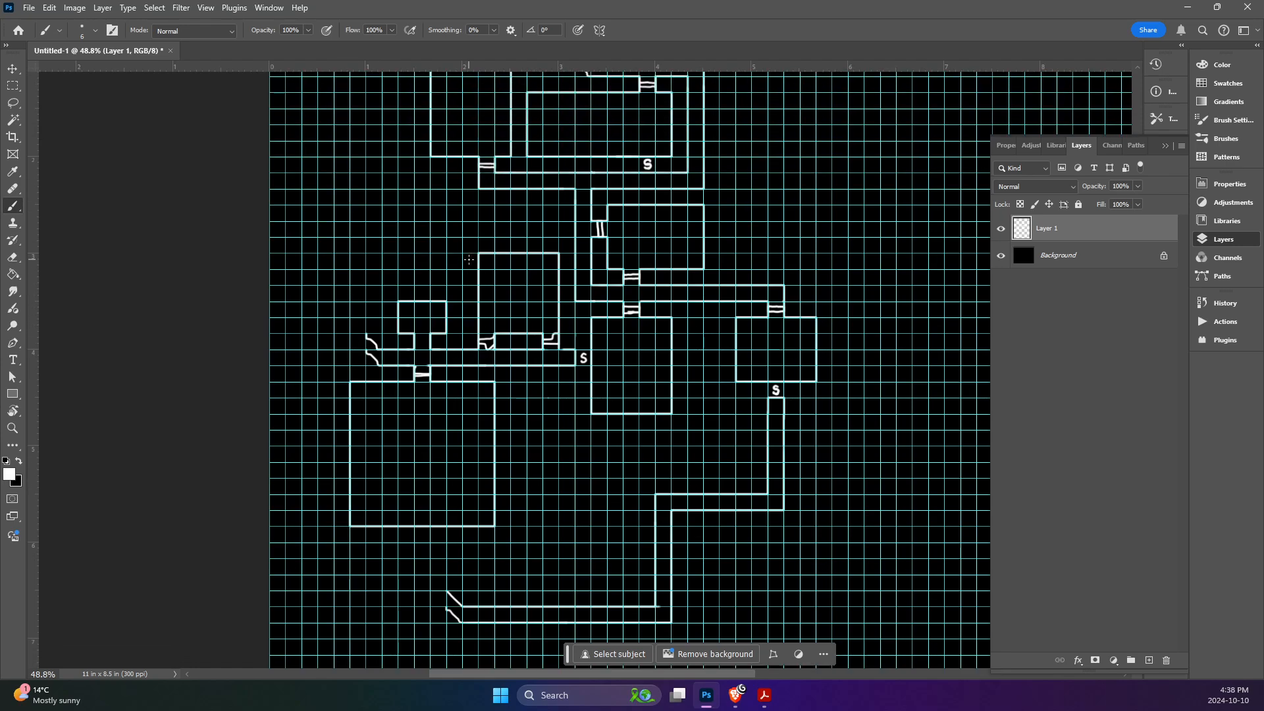
scroll(471, 266, "down", 10)
scroll(471, 266, "down", 3)
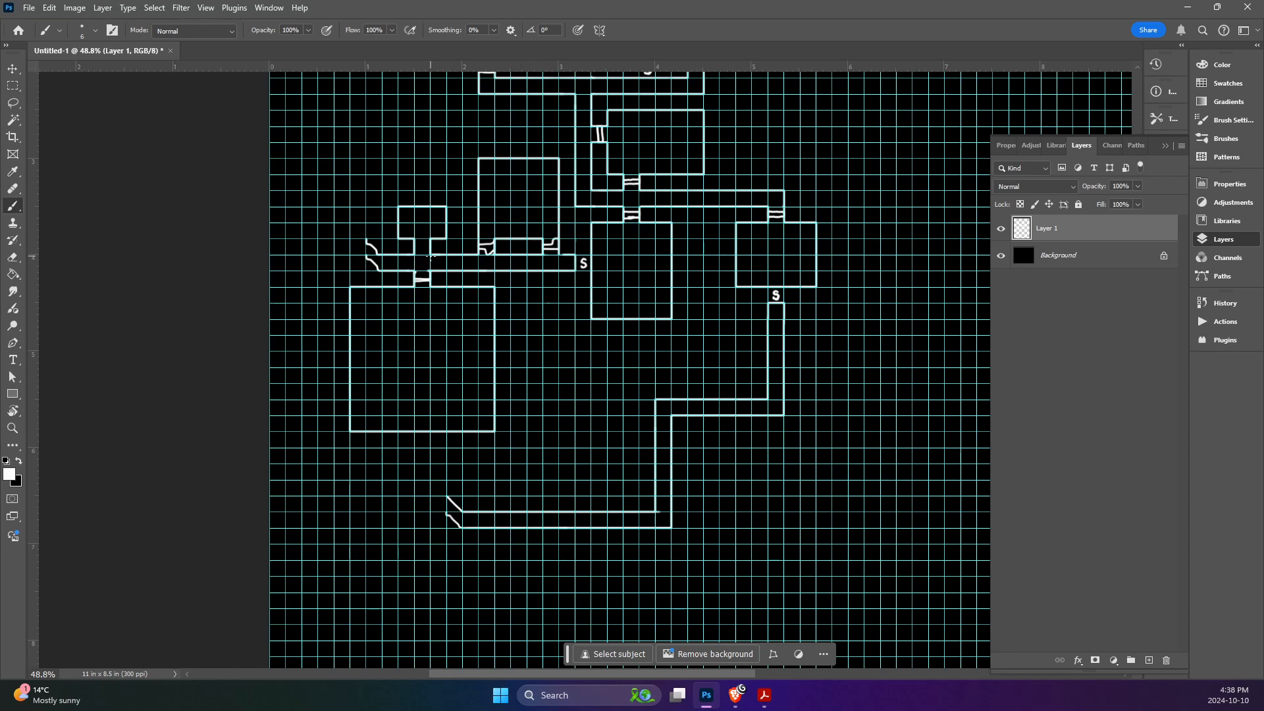
mouse_move(415, 248)
left_mouse_down()
mouse_move(430, 248)
mouse_move(414, 246)
left_mouse_up()
scroll(740, 231, "down", 2)
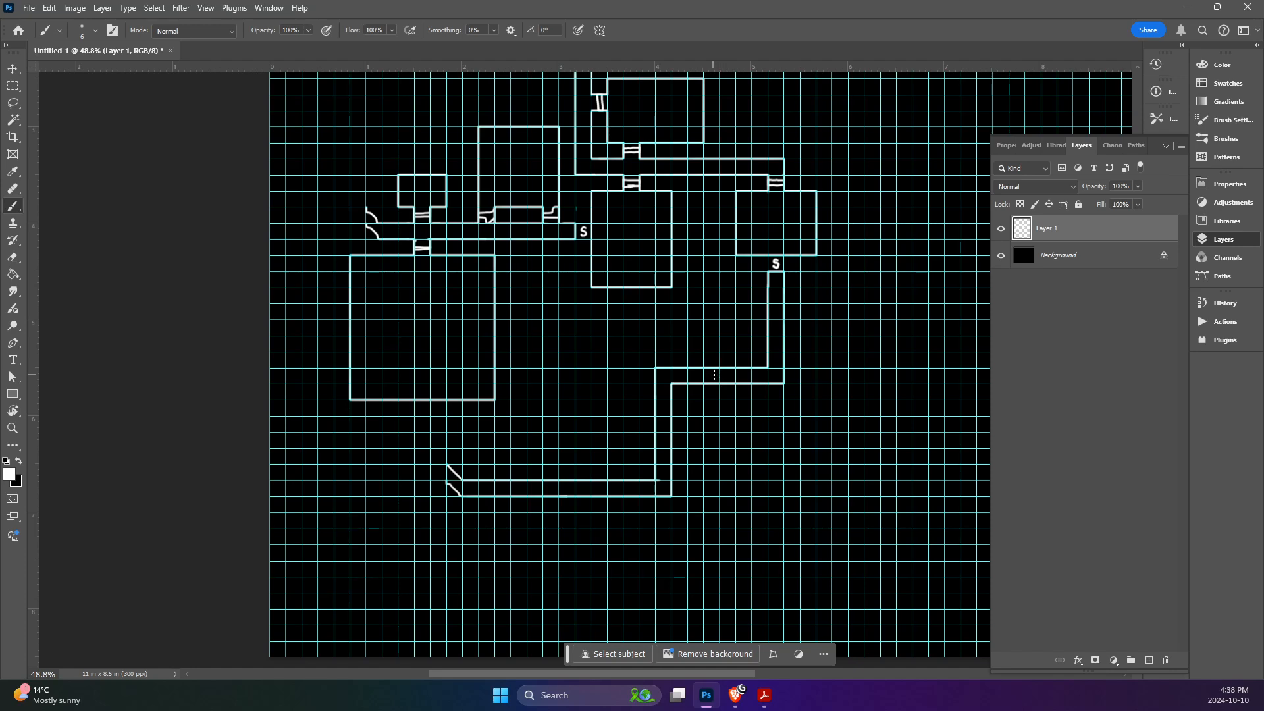
- Check the Structure tables in Sandbox_Generator.pdf and paint a door and a 4-by-4-square room east of the southeast corridor's first leg
key("alt+Tab")
key("alt+Tab")
key("alt+Tab")
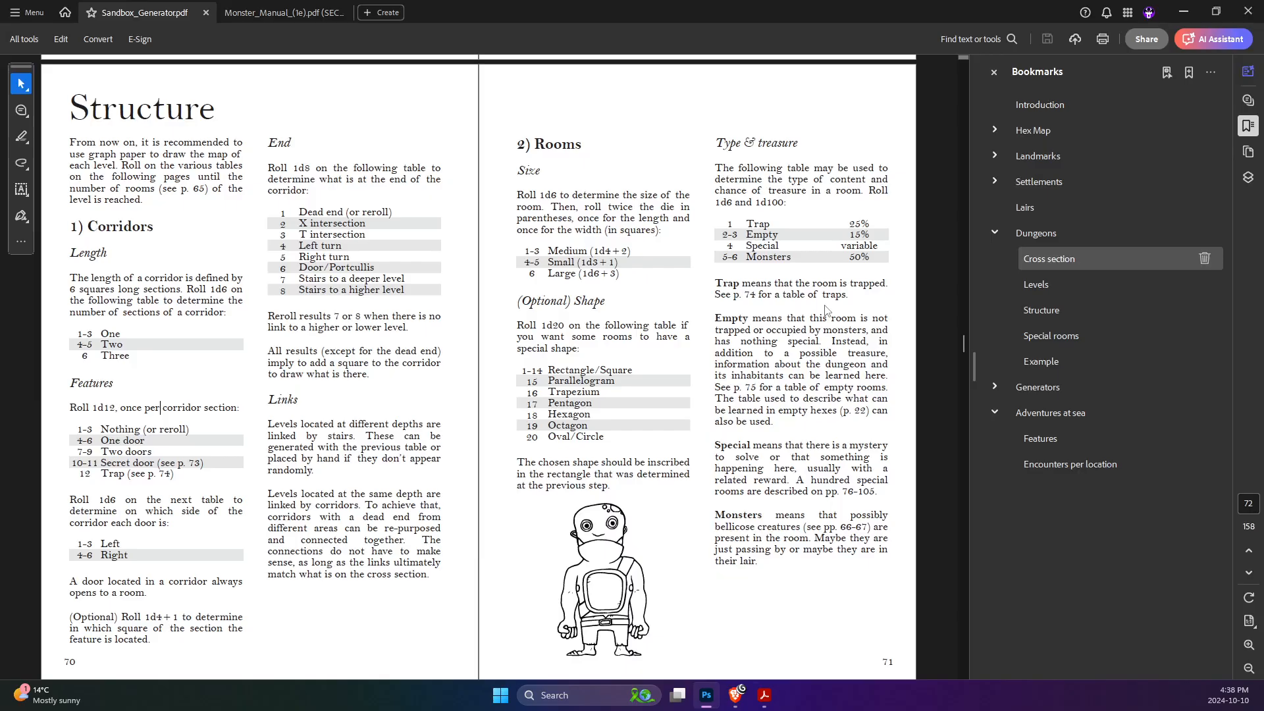
key("alt+Tab")
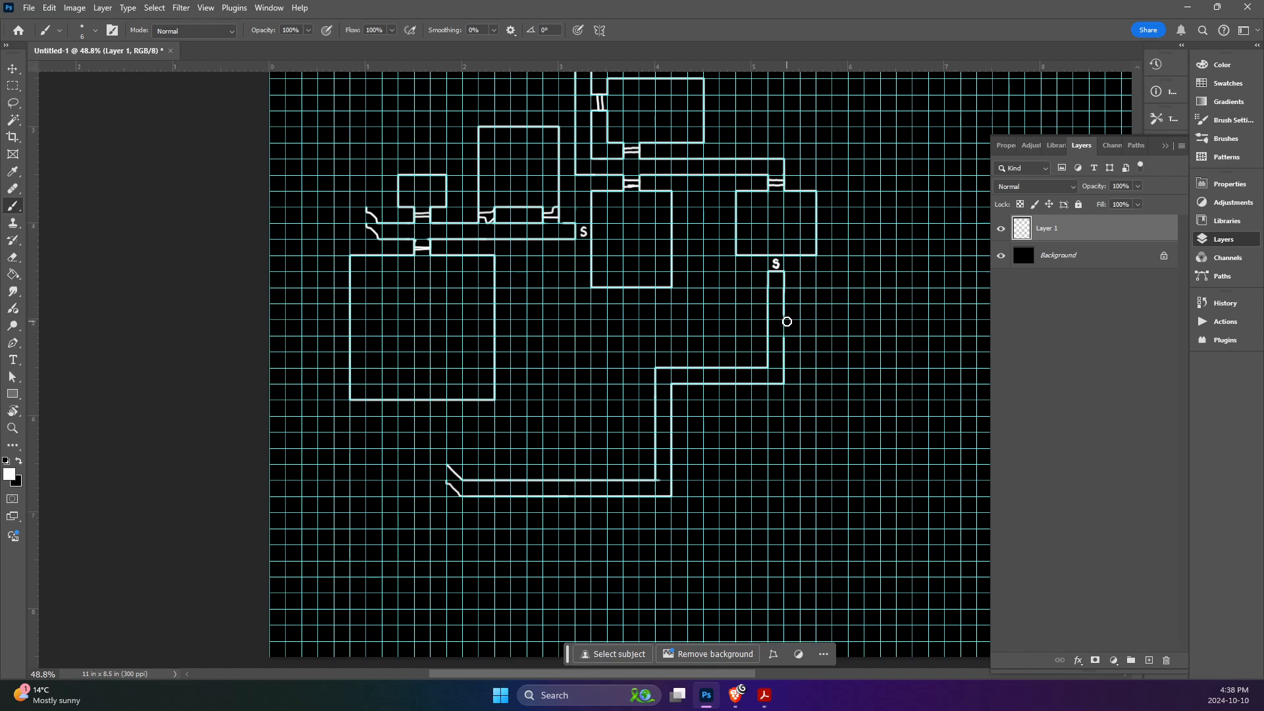
mouse_move(783, 319)
left_mouse_down()
mouse_move(799, 320)
mouse_move(799, 335)
mouse_move(801, 288)
mouse_move(863, 289)
mouse_move(863, 355)
mouse_move(834, 352)
mouse_move(863, 352)
left_mouse_up()
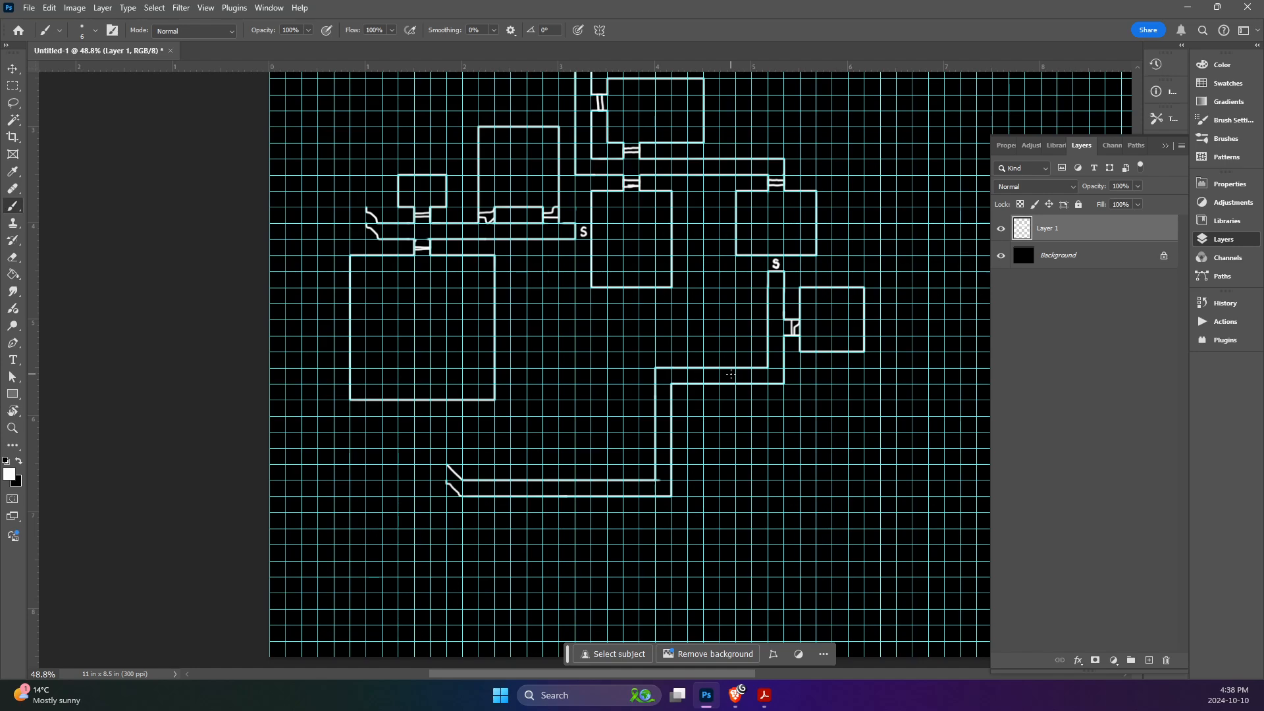
- Check the Structure tables in Sandbox_Generator.pdf and paint a secret-door S above the north wall of the southeast corridor's upper westward leg
key("alt+Tab")
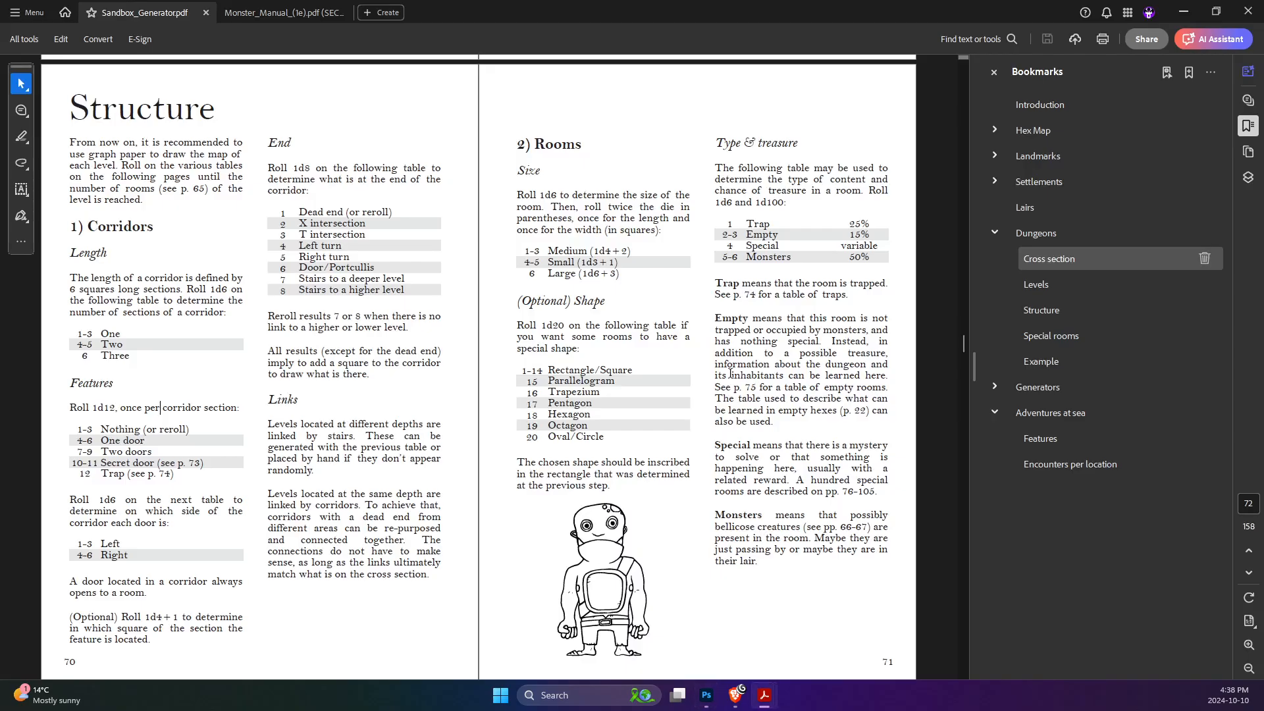
key("alt+Tab")
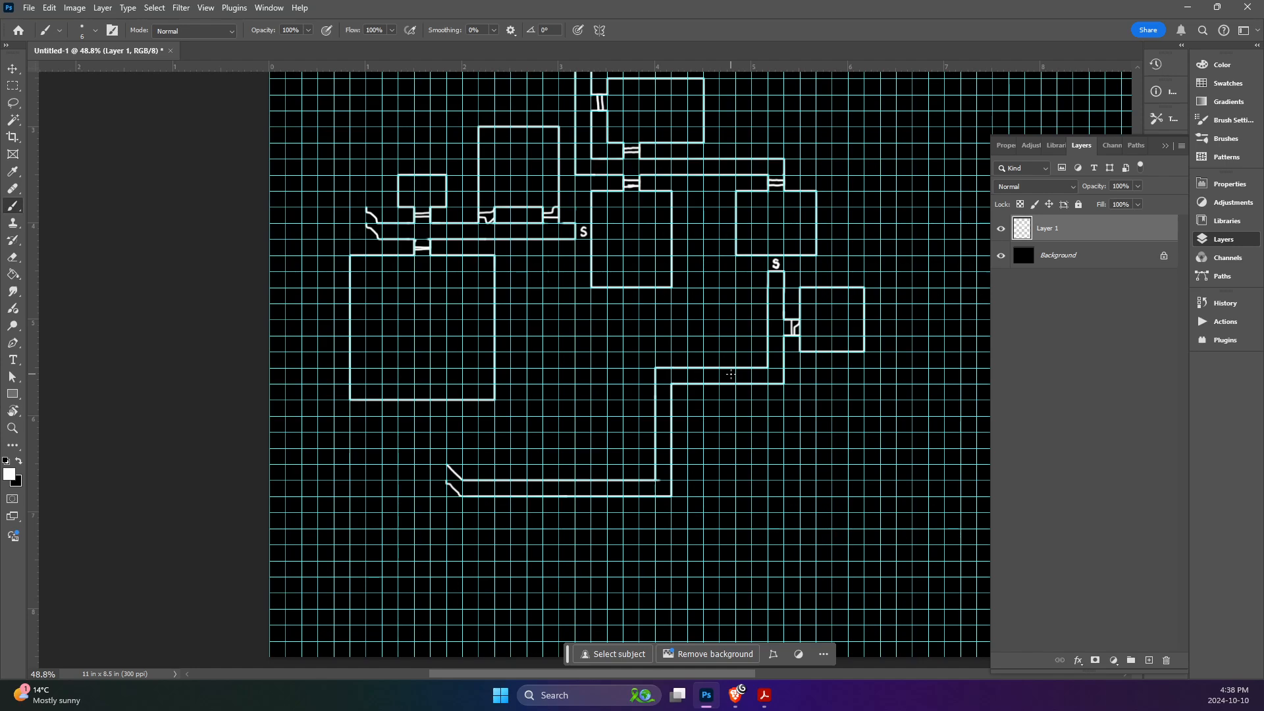
key("alt+Tab")
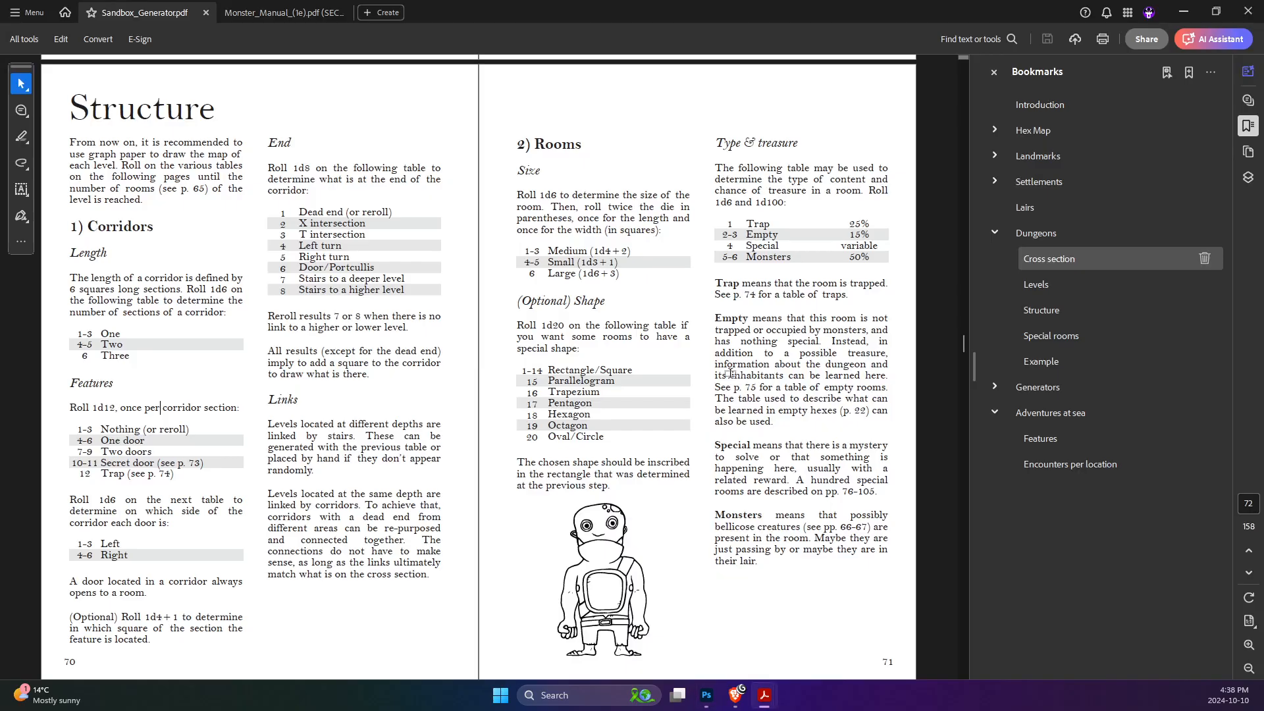
key("alt+Tab")
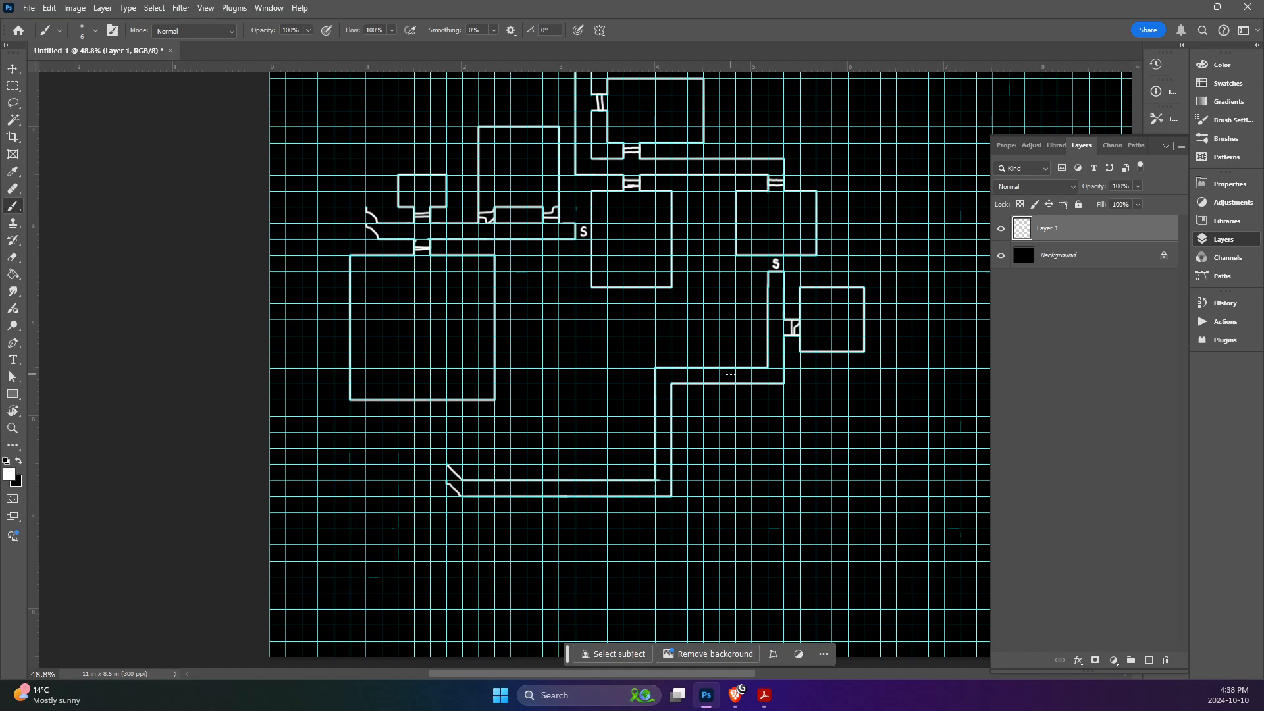
mouse_move(706, 352)
left_mouse_down()
mouse_move(715, 366)
mouse_move(706, 354)
left_mouse_up()
key("ctrl+z")
scroll(711, 347, "up", 4)
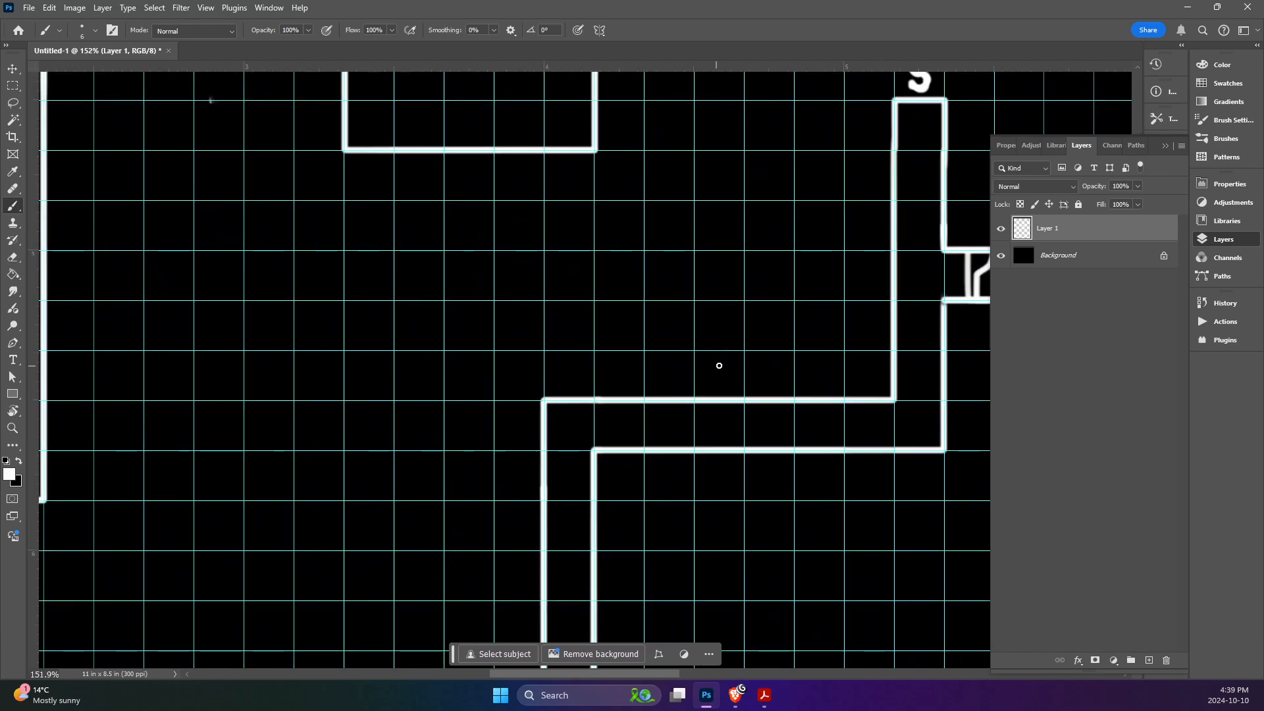
mouse_move(721, 363)
left_mouse_down()
mouse_move(724, 379)
mouse_move(708, 386)
left_mouse_up()
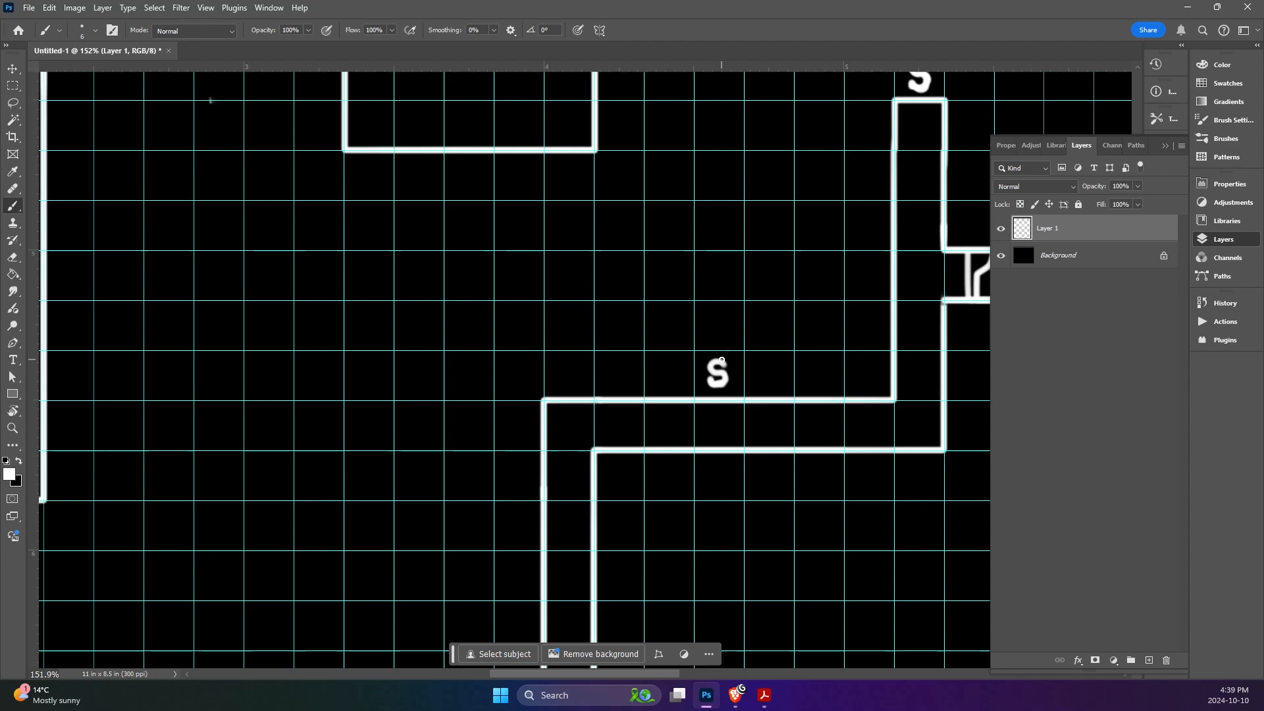
- Paint an L-shaped room above the new S, 7 squares wide and 5 tall, with a 3-by-2-square notch in its northwest corner
scroll(715, 323, "down", 3)
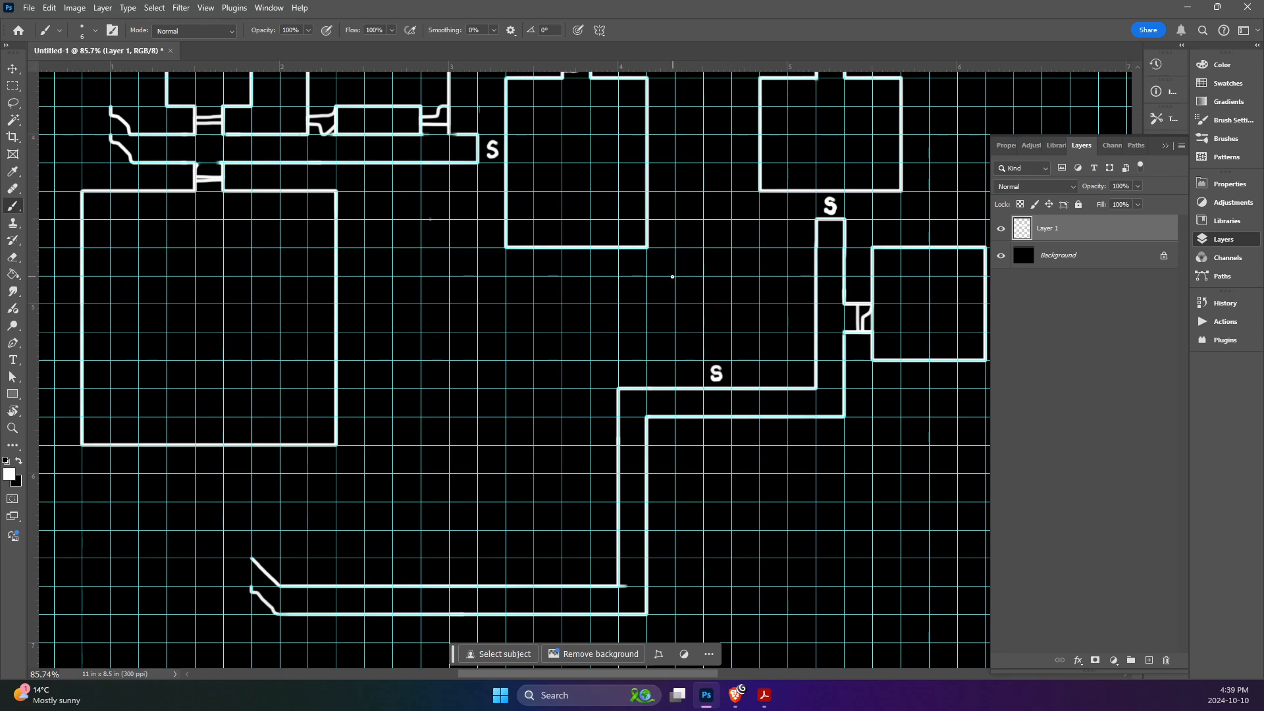
mouse_move(674, 275)
left_mouse_down()
mouse_move(674, 219)
mouse_move(795, 220)
mouse_move(788, 361)
left_mouse_up()
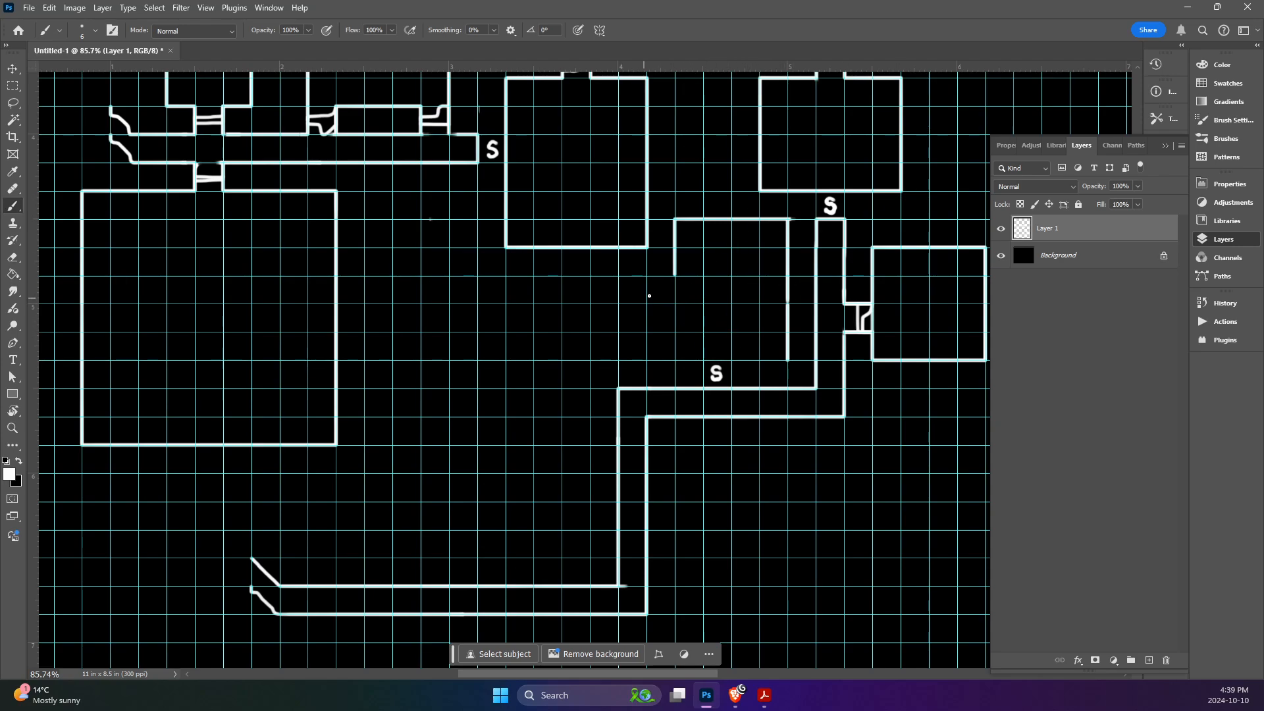
left_click_drag(674, 279, 582, 281)
key("ctrl+z")
mouse_move(669, 276)
left_mouse_down()
mouse_move(588, 276)
mouse_move(589, 362)
mouse_move(787, 359)
left_mouse_up()
scroll(774, 359, "down", 4)
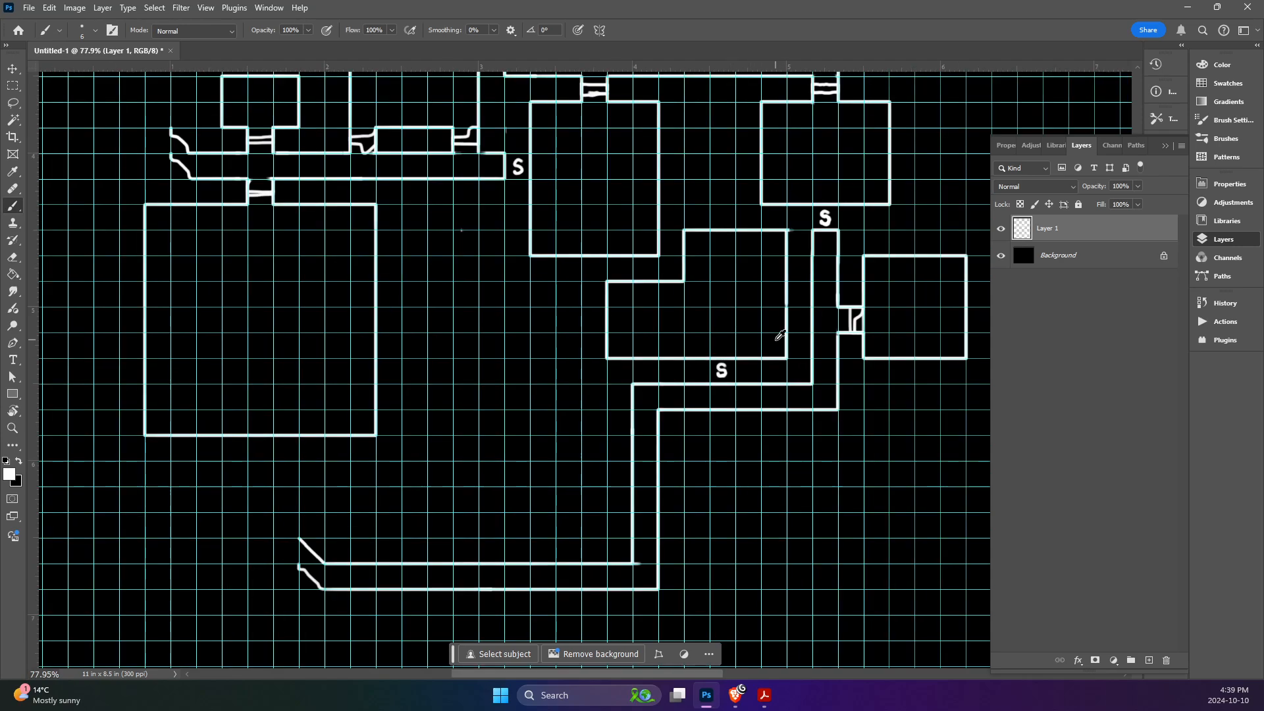
- Check the Structure tables in Sandbox_Generator.pdf and paint a doorway in the east wall of the southeast corridor's lower southward leg
scroll(769, 333, "up", 3)
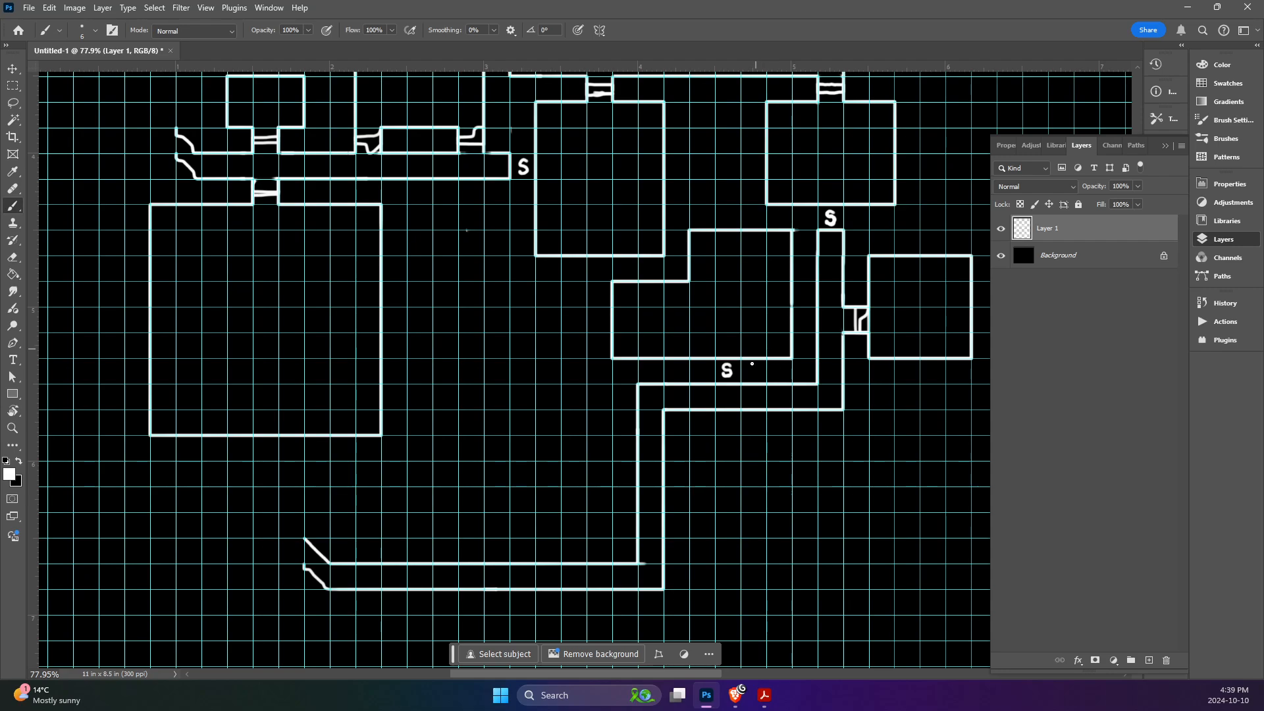
scroll(757, 356, "down", 1)
scroll(753, 364, "down", 1)
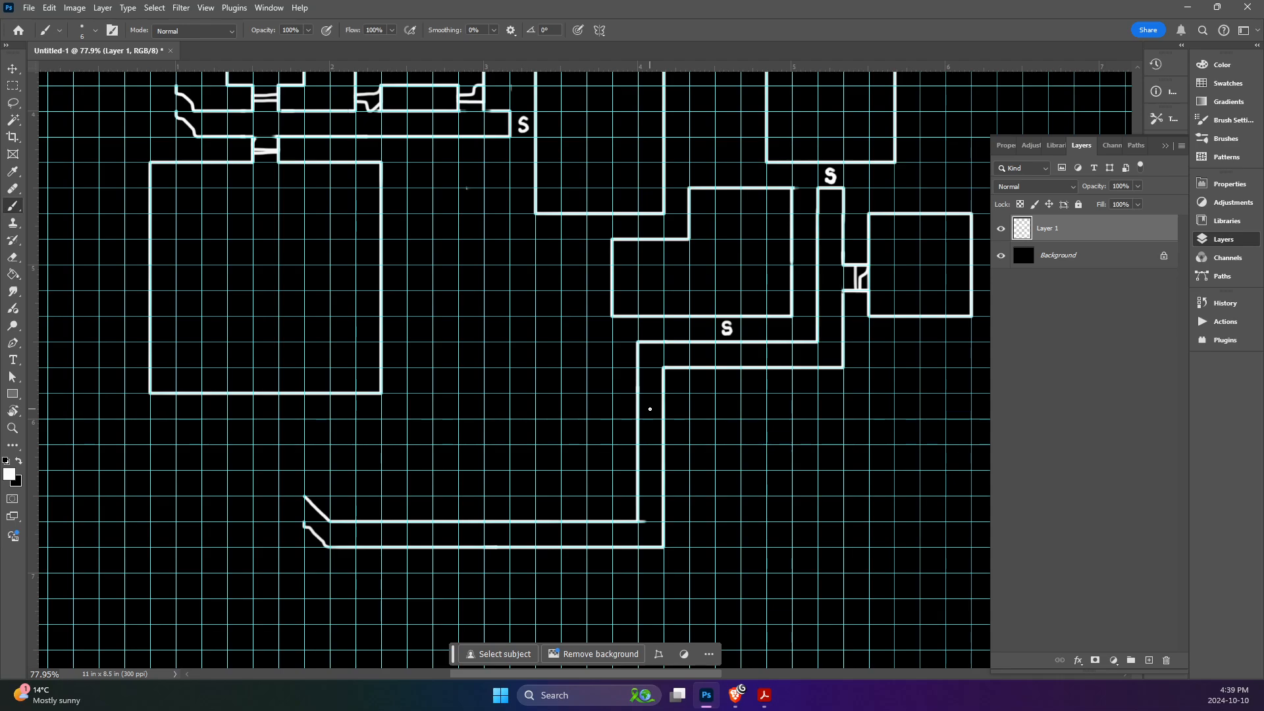
key("alt+Tab")
key("alt+Tab")
key("alt+Tab")
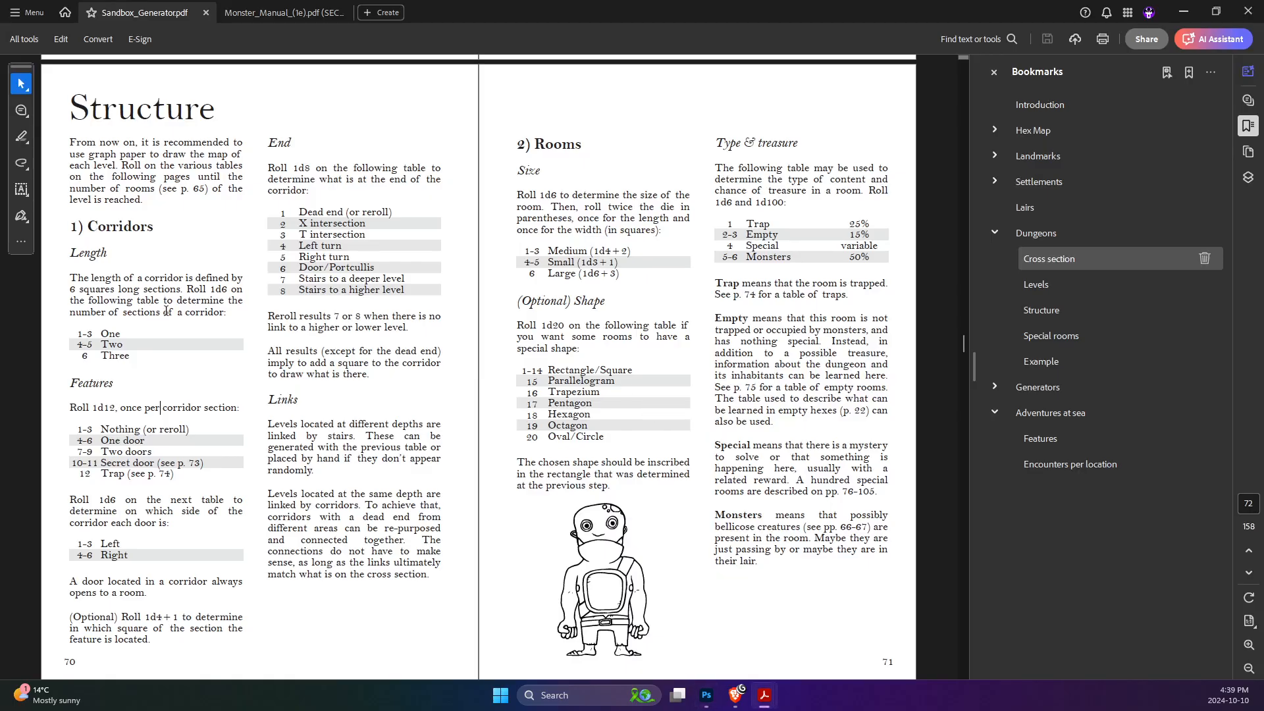
key("alt+Tab")
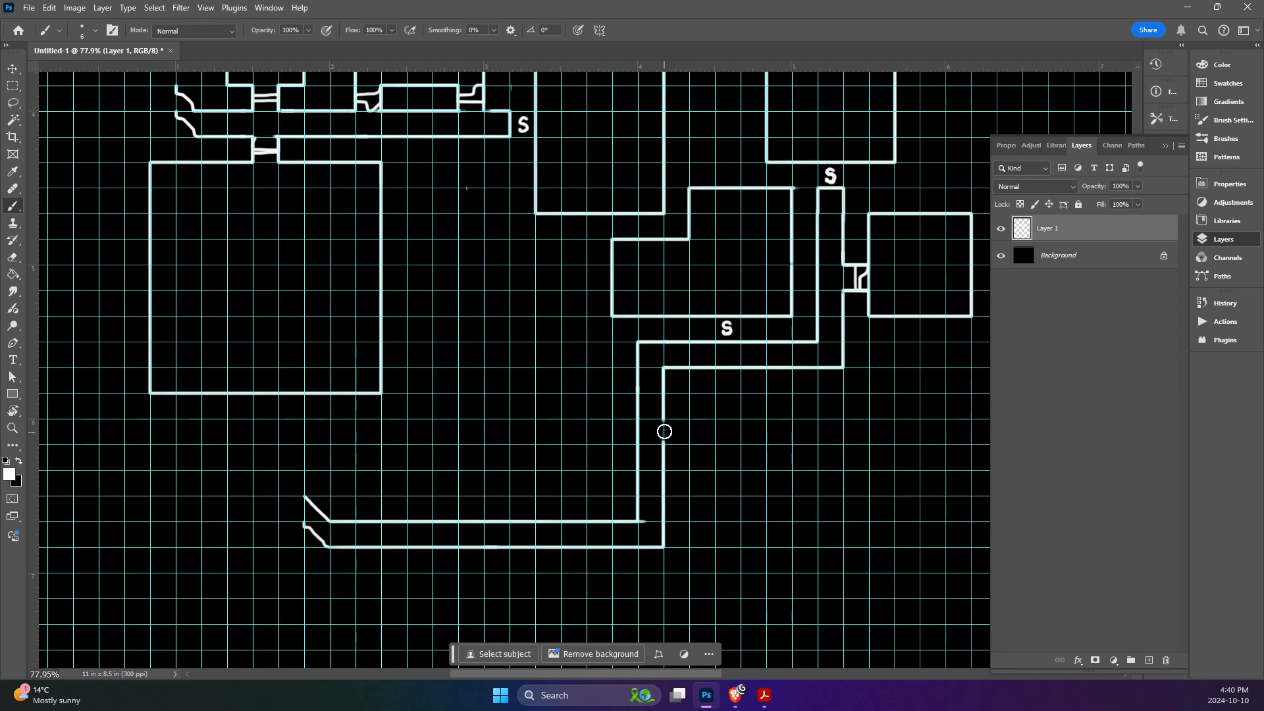
left_click(664, 432)
mouse_move(666, 420)
left_mouse_down()
mouse_move(689, 419)
mouse_move(689, 444)
left_mouse_up()
- Paint a 6-by-6-square room east of the new doorway, with a door in the doorway
mouse_move(690, 414)
left_mouse_down()
mouse_move(689, 393)
mouse_move(843, 394)
mouse_move(844, 547)
left_mouse_up()
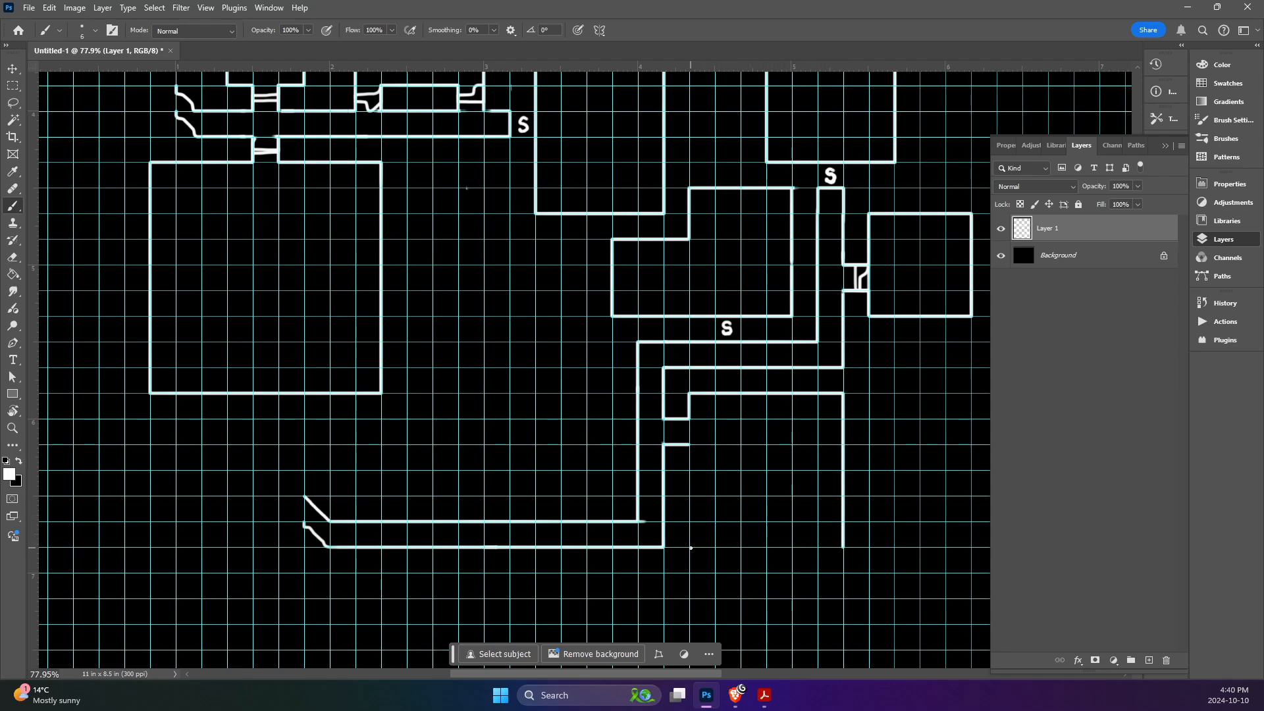
left_click_drag(690, 548, 843, 547)
left_click_drag(689, 547, 690, 445)
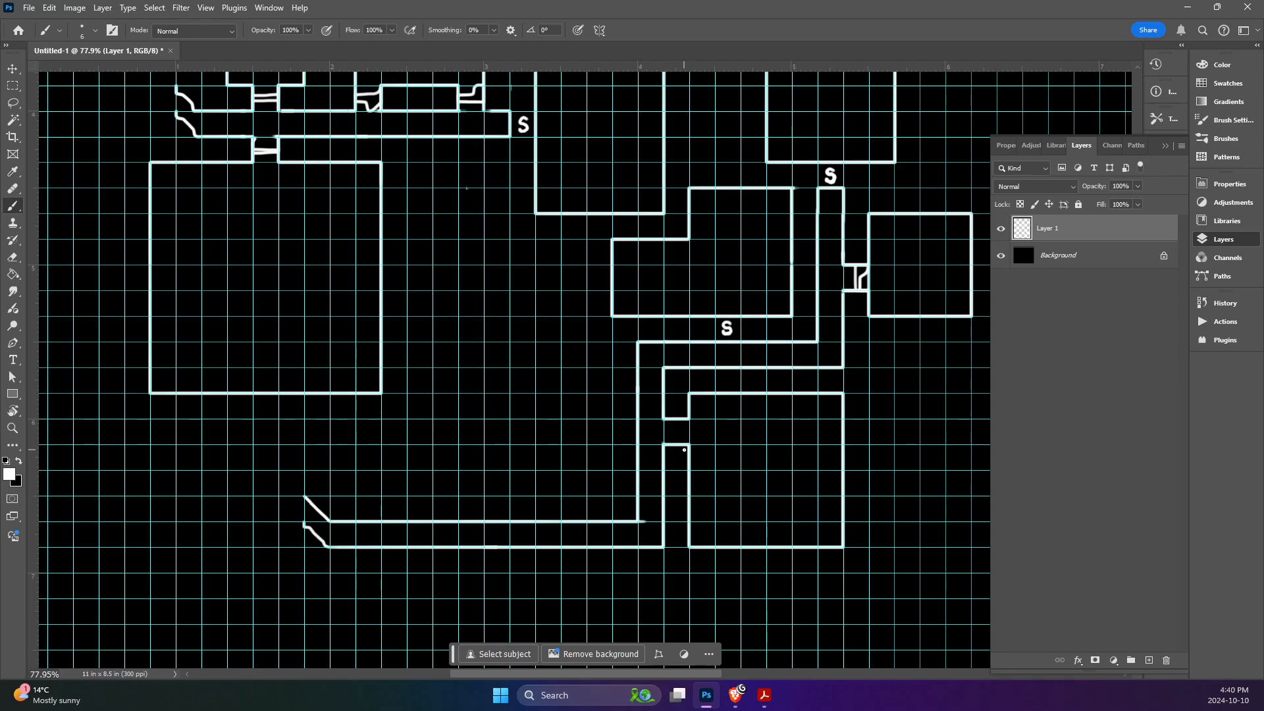
mouse_move(674, 426)
left_mouse_down()
mouse_move(677, 442)
mouse_move(678, 422)
left_mouse_up()
scroll(672, 427, "up", 1)
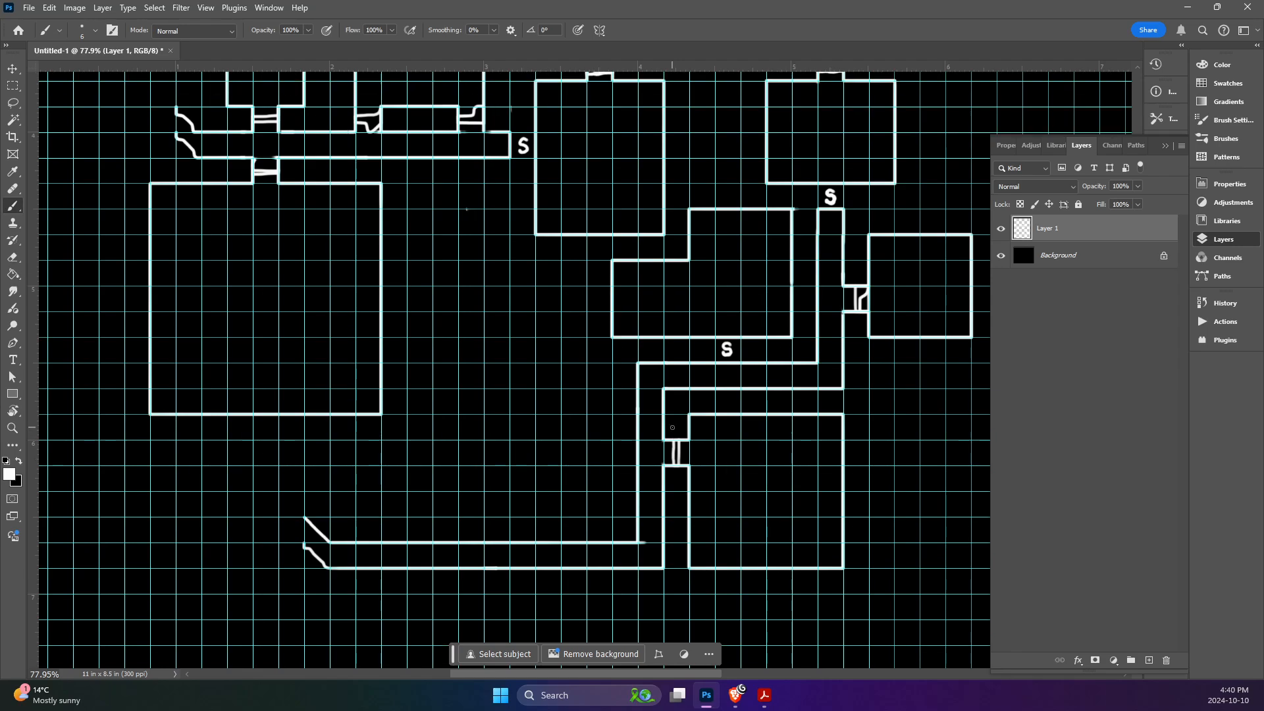
- Check the Structure tables in Sandbox_Generator.pdf and paint two doorways, separated by a 3-by-1-square block, south of the bottom corridor's east end
scroll(673, 426, "down", 4)
scroll(674, 425, "up", 4)
scroll(670, 427, "up", 1)
scroll(670, 427, "down", 4)
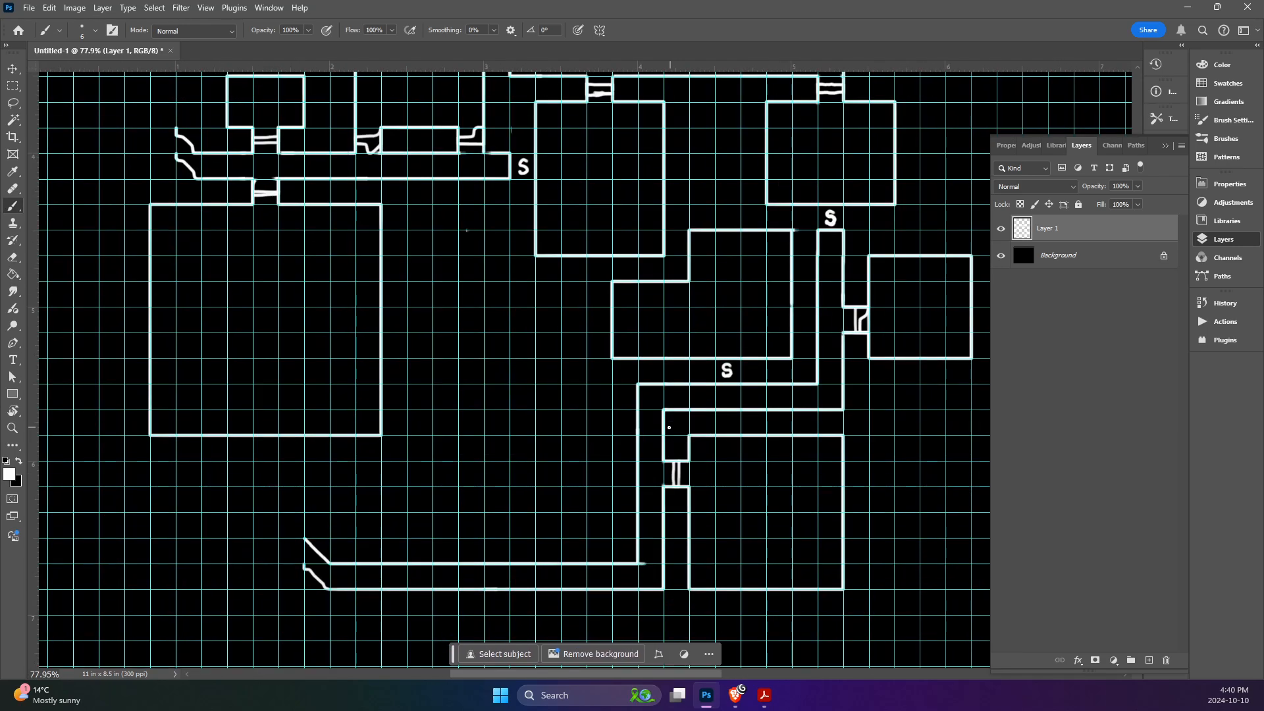
scroll(665, 428, "down", 1)
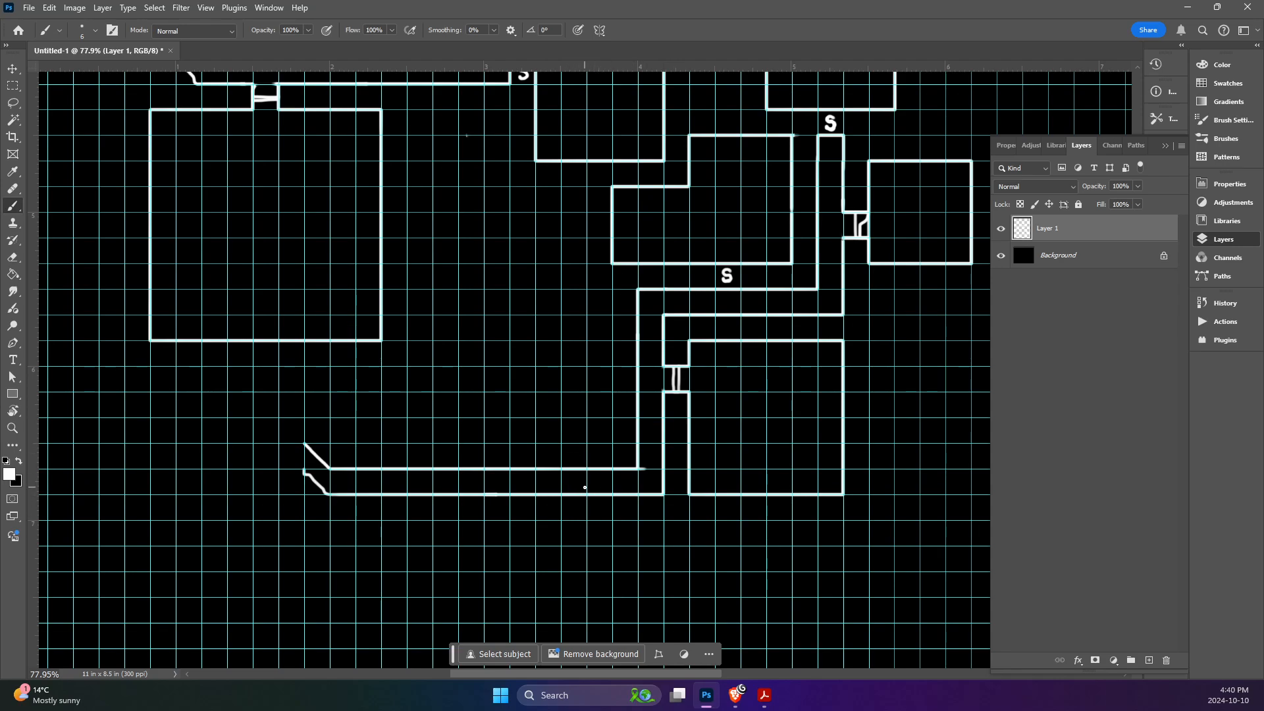
key("alt+Tab")
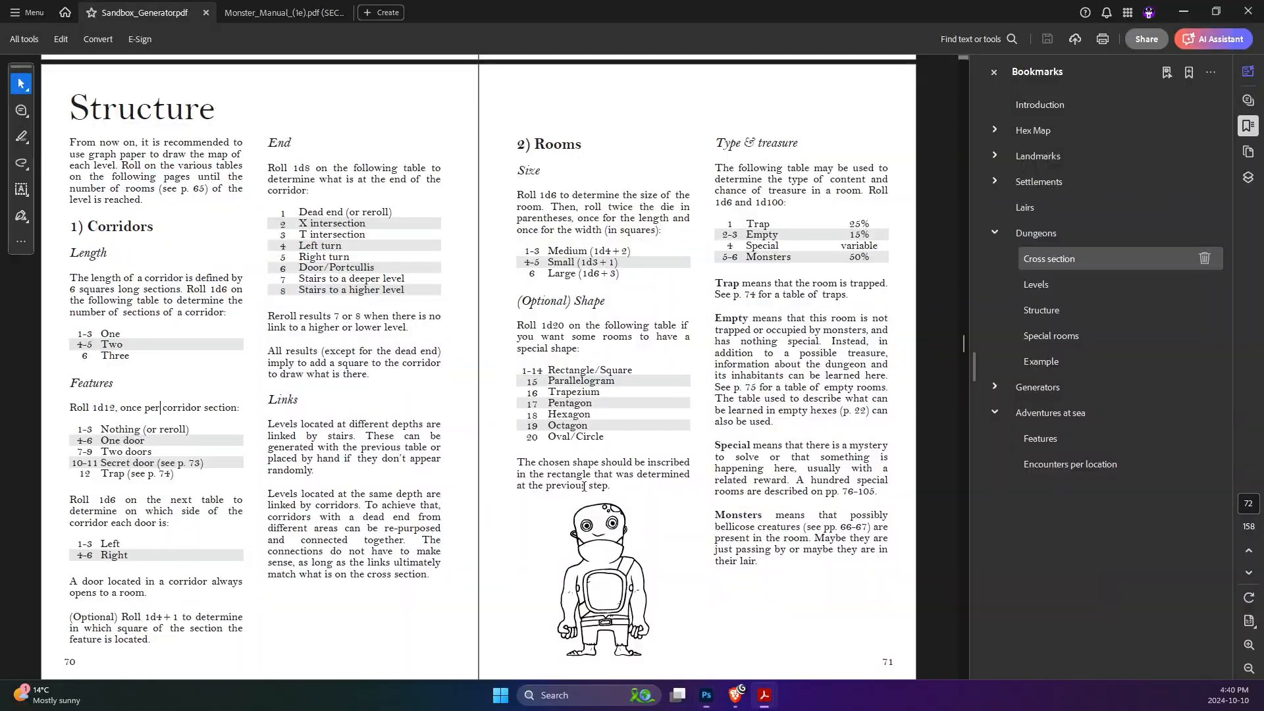
key("alt+Tab")
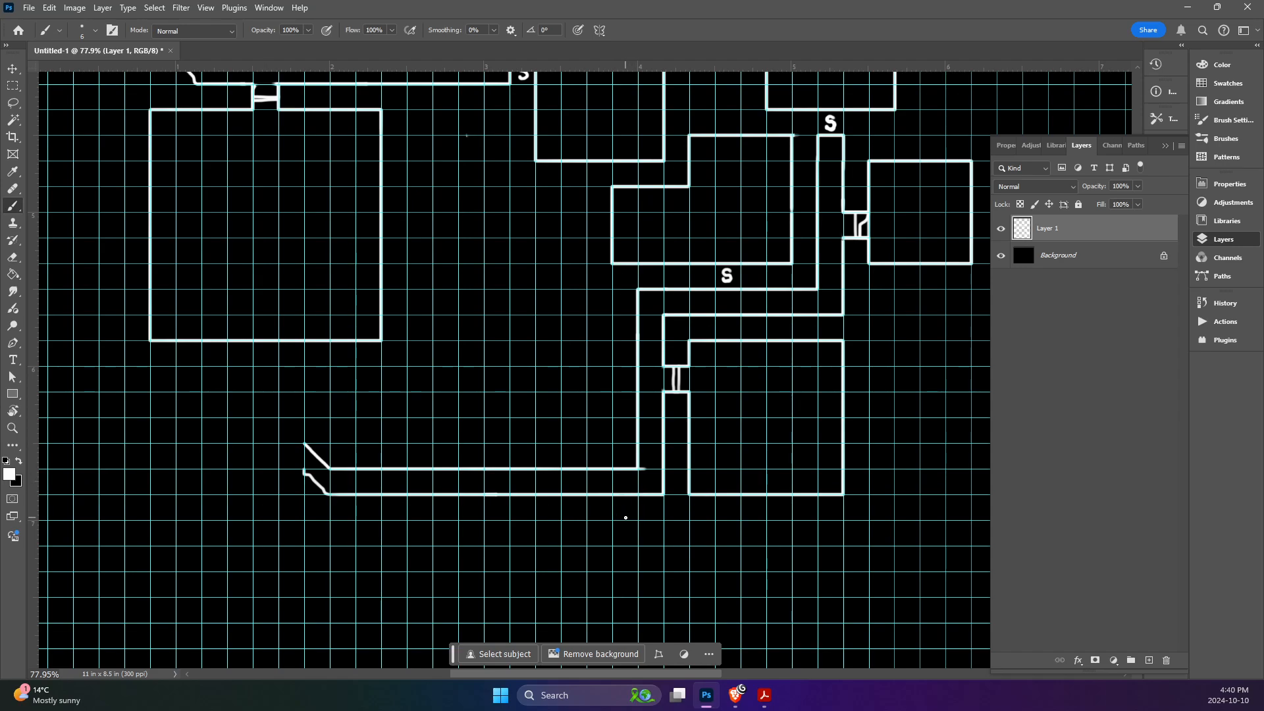
left_click_drag(646, 468, 647, 471)
key("ctrl+z")
left_click_drag(664, 488, 664, 571)
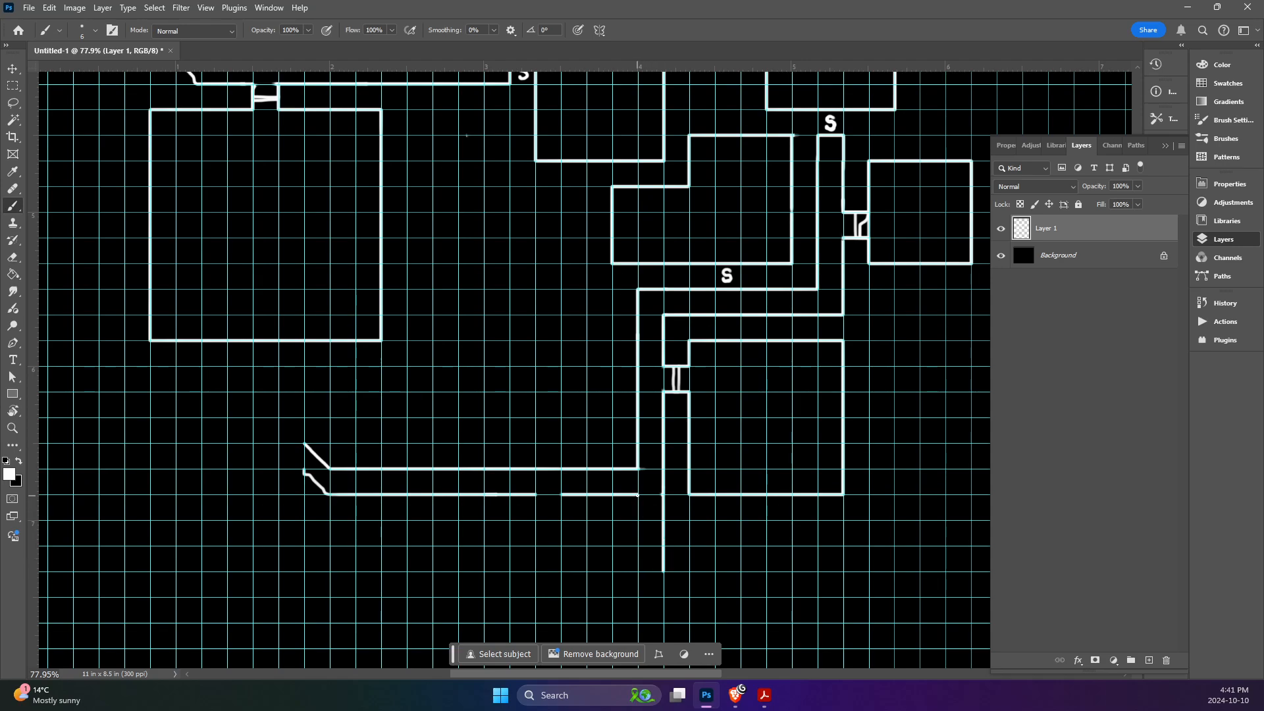
left_click_drag(637, 494, 637, 520)
mouse_move(562, 495)
left_mouse_down()
mouse_move(561, 519)
mouse_move(637, 519)
left_mouse_up()
- Paint a room 5 squares wide and 4 tall below the two new doorways, with a door in each doorway
left_click_drag(533, 493, 536, 586)
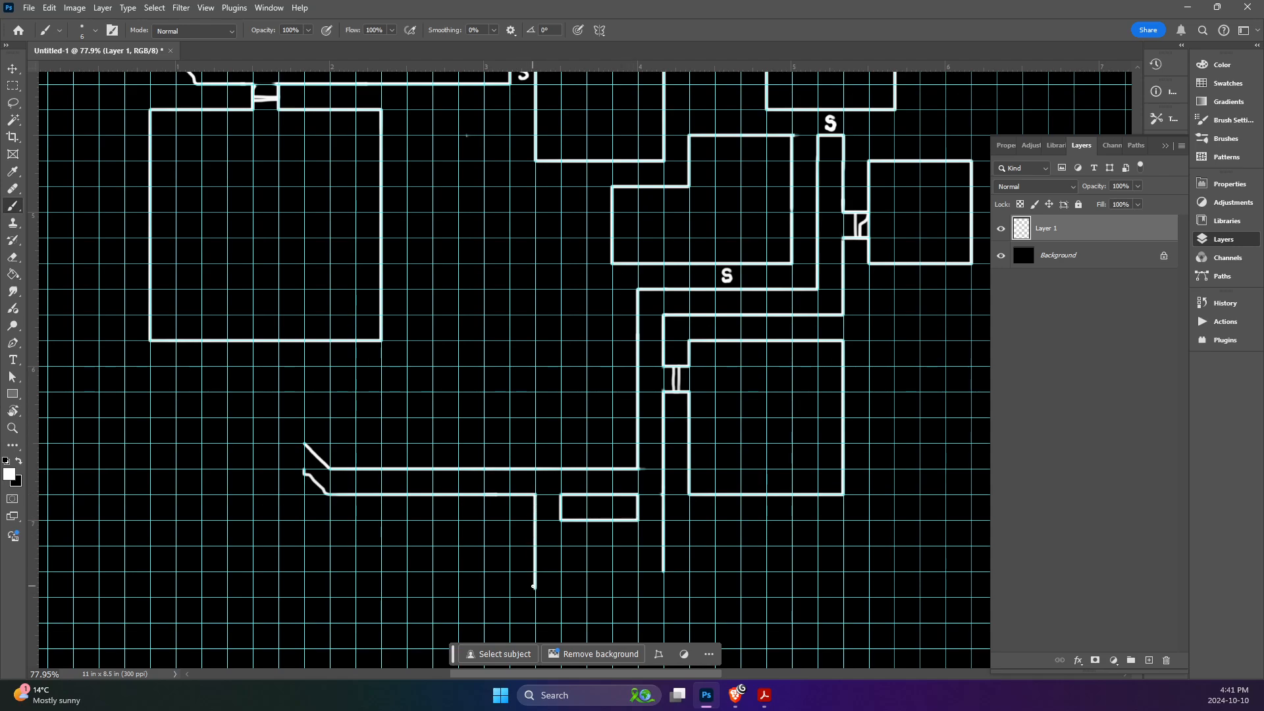
scroll(533, 586, "down", 3)
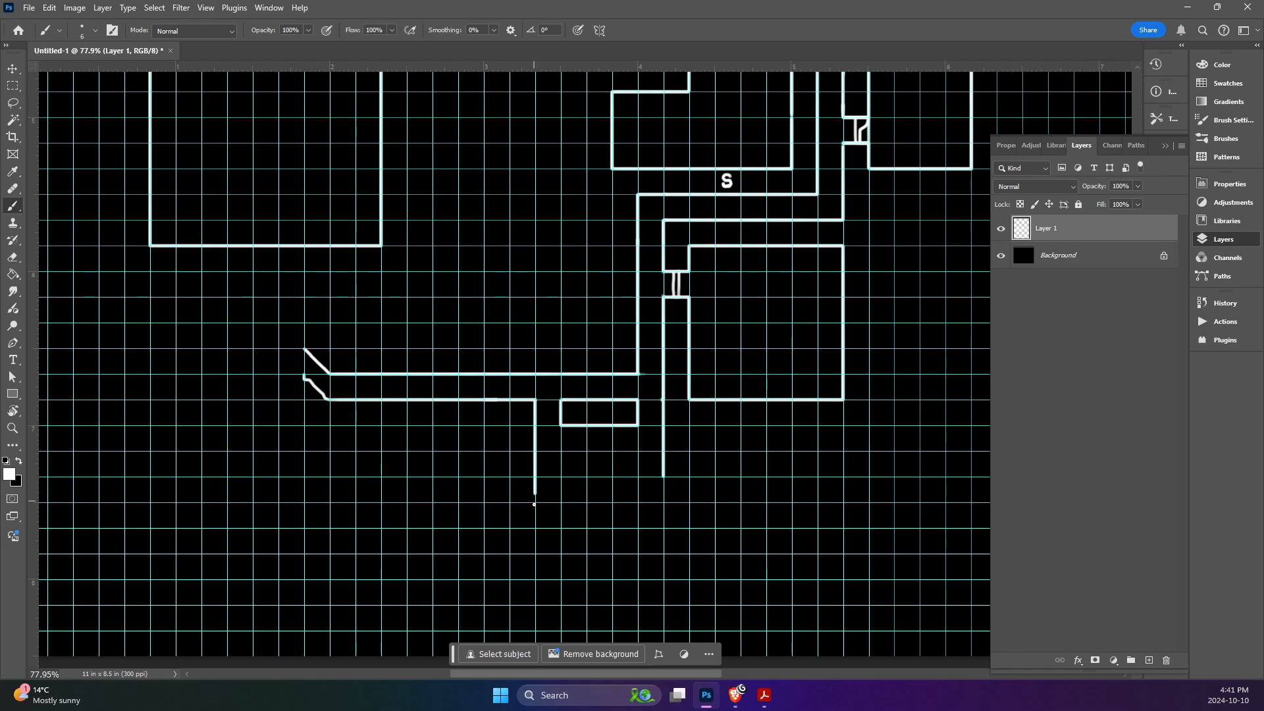
mouse_move(534, 491)
left_mouse_down()
mouse_move(536, 526)
mouse_move(663, 528)
mouse_move(663, 476)
left_mouse_up()
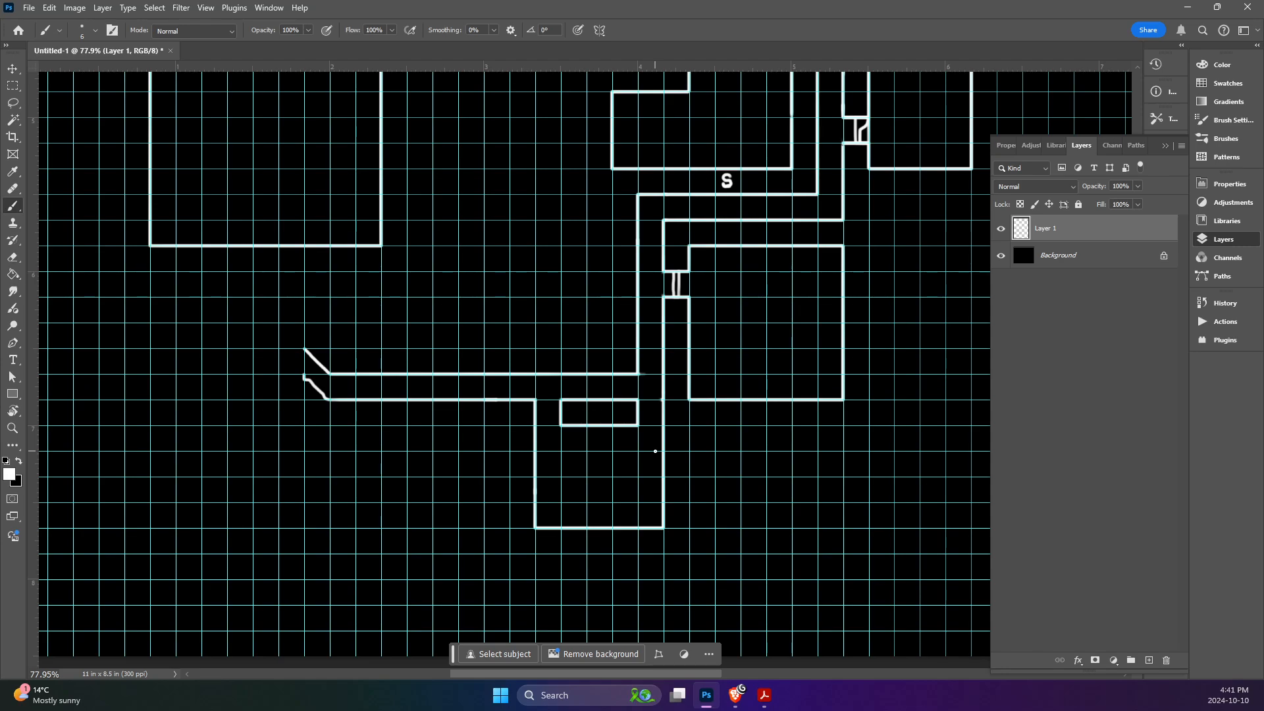
mouse_move(639, 415)
left_mouse_down()
mouse_move(662, 411)
mouse_move(639, 409)
left_mouse_up()
mouse_move(538, 418)
left_mouse_down()
mouse_move(560, 415)
mouse_move(536, 408)
left_mouse_up()
scroll(505, 475, "up", 2)
scroll(488, 504, "down", 2)
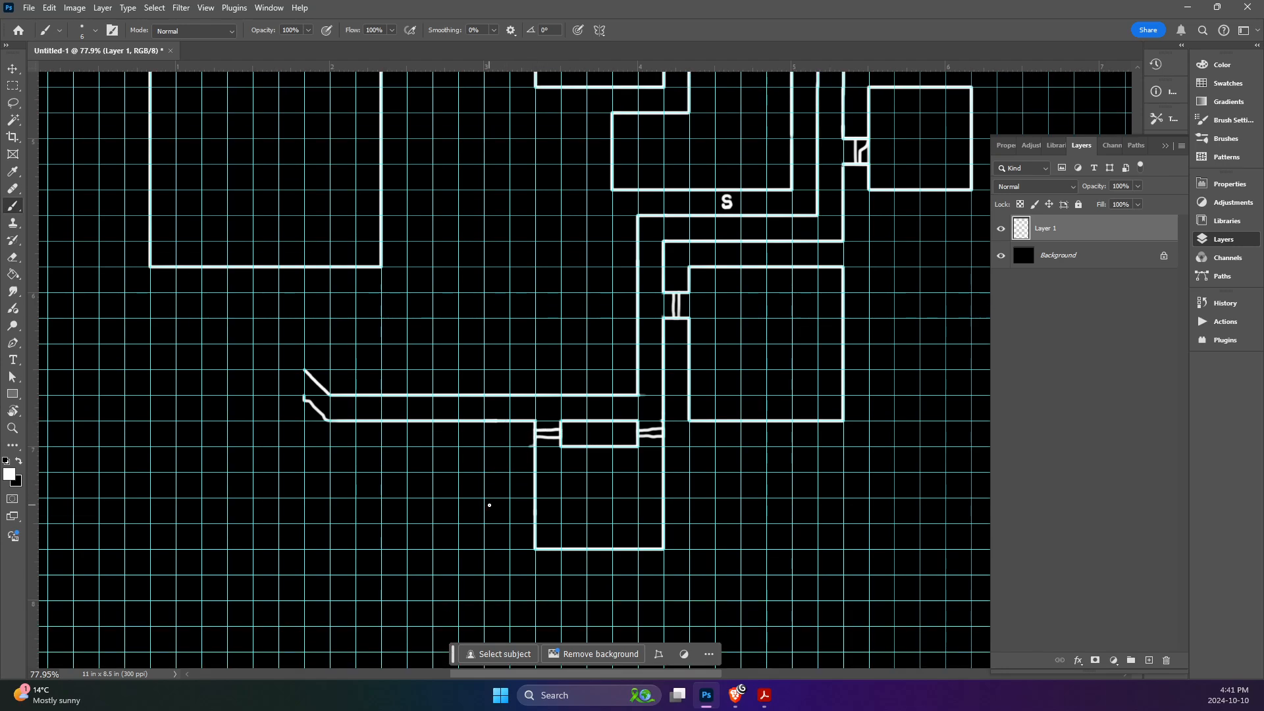
- Paint a 3-by-3-square room with a door above the north wall of the bottom corridor's west end
scroll(486, 507, "up", 1)
scroll(486, 507, "left", 2)
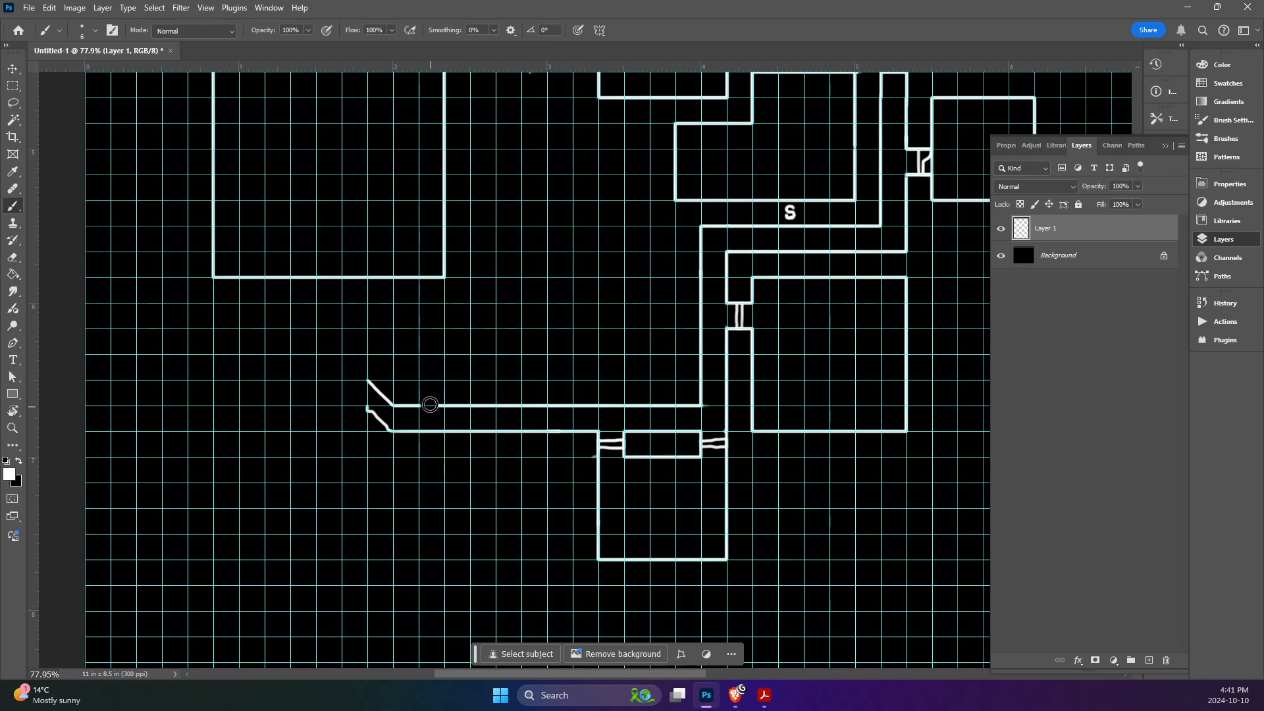
key("ctrl+z")
mouse_move(420, 380)
left_mouse_down()
mouse_move(395, 380)
mouse_move(406, 304)
mouse_move(461, 304)
mouse_move(470, 380)
mouse_move(444, 380)
mouse_move(444, 403)
mouse_move(419, 381)
mouse_move(444, 394)
left_mouse_up()
left_click_drag(445, 389, 418, 390)
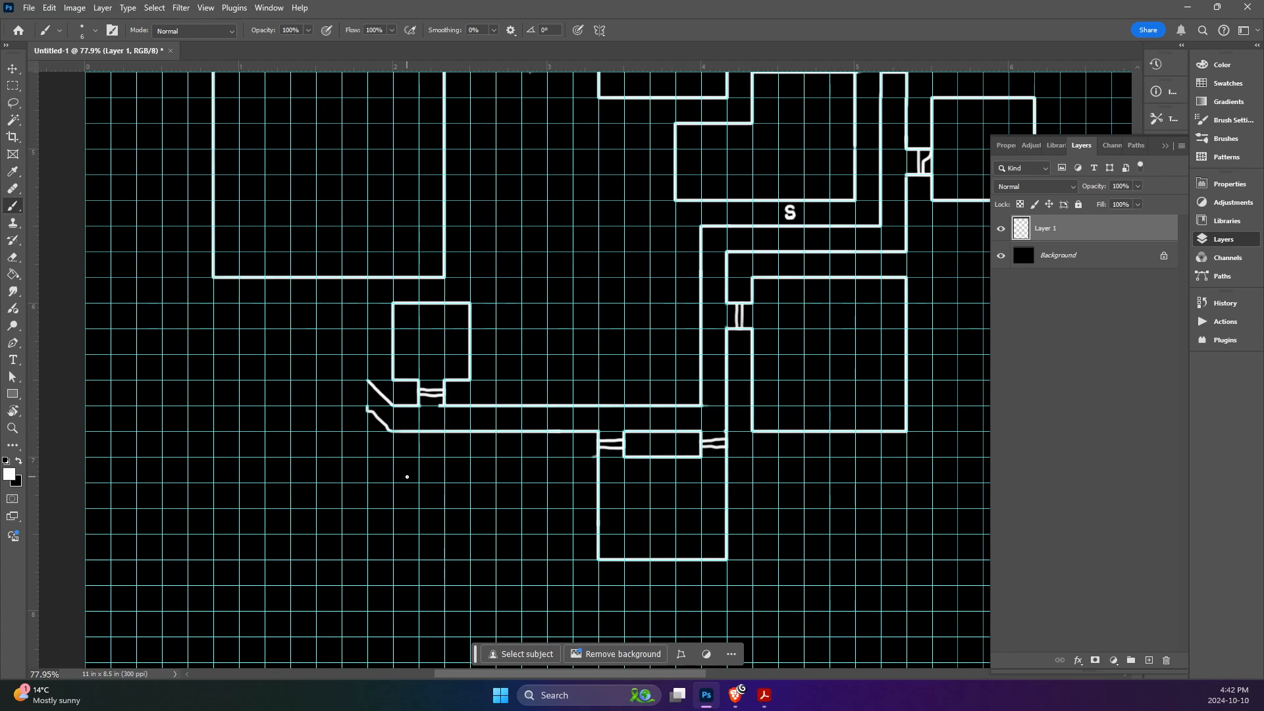
- Paint a 6-by-6-square room with a door above the bottom corridor, just east of the 3-by-3-square room
mouse_move(495, 375)
left_mouse_down()
mouse_move(499, 224)
mouse_move(594, 219)
left_mouse_up()
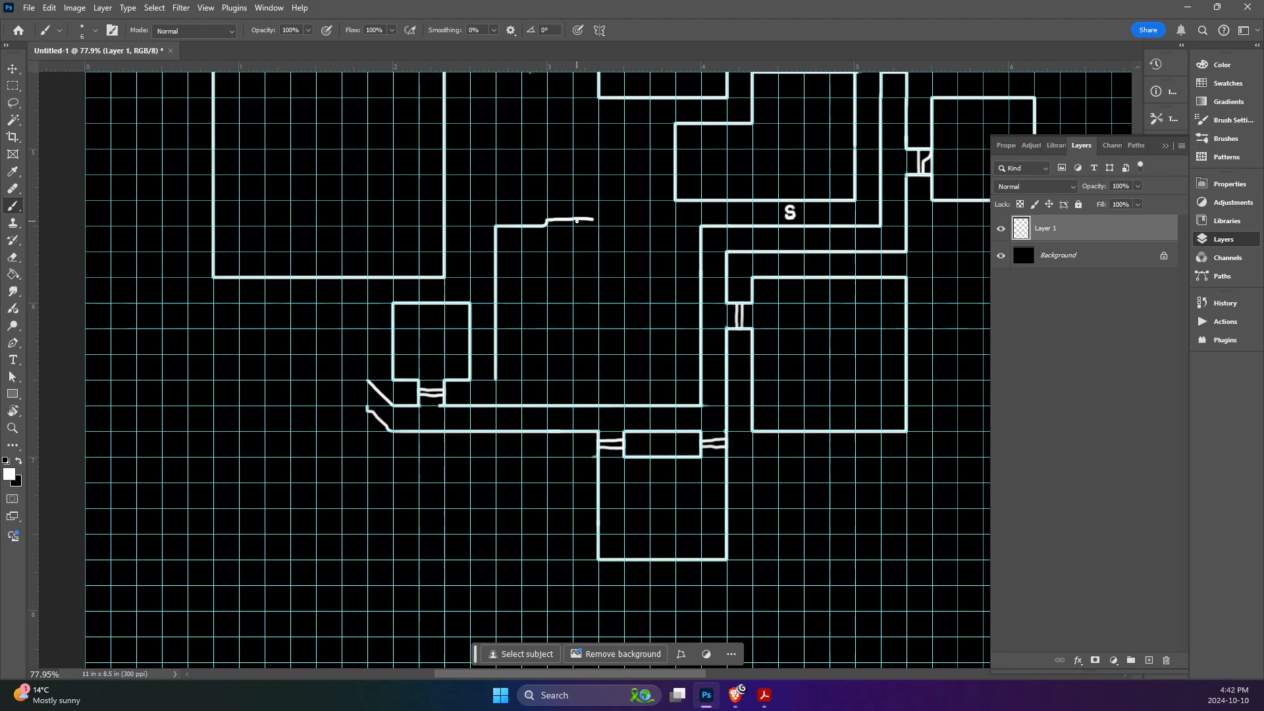
key("ctrl+z")
mouse_move(497, 226)
left_mouse_down()
mouse_move(646, 227)
mouse_move(646, 375)
left_mouse_up()
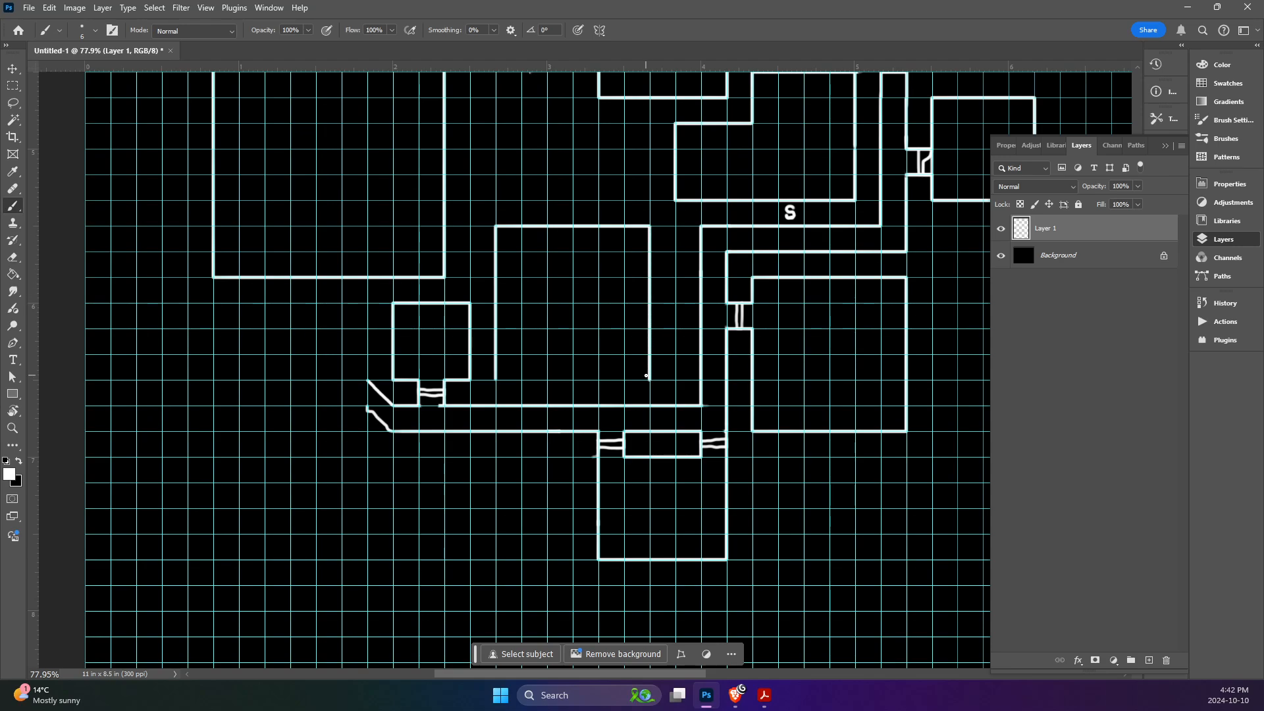
left_click_drag(547, 381, 653, 380)
mouse_move(495, 379)
left_mouse_down()
mouse_move(524, 379)
mouse_move(521, 404)
mouse_move(547, 400)
left_mouse_up()
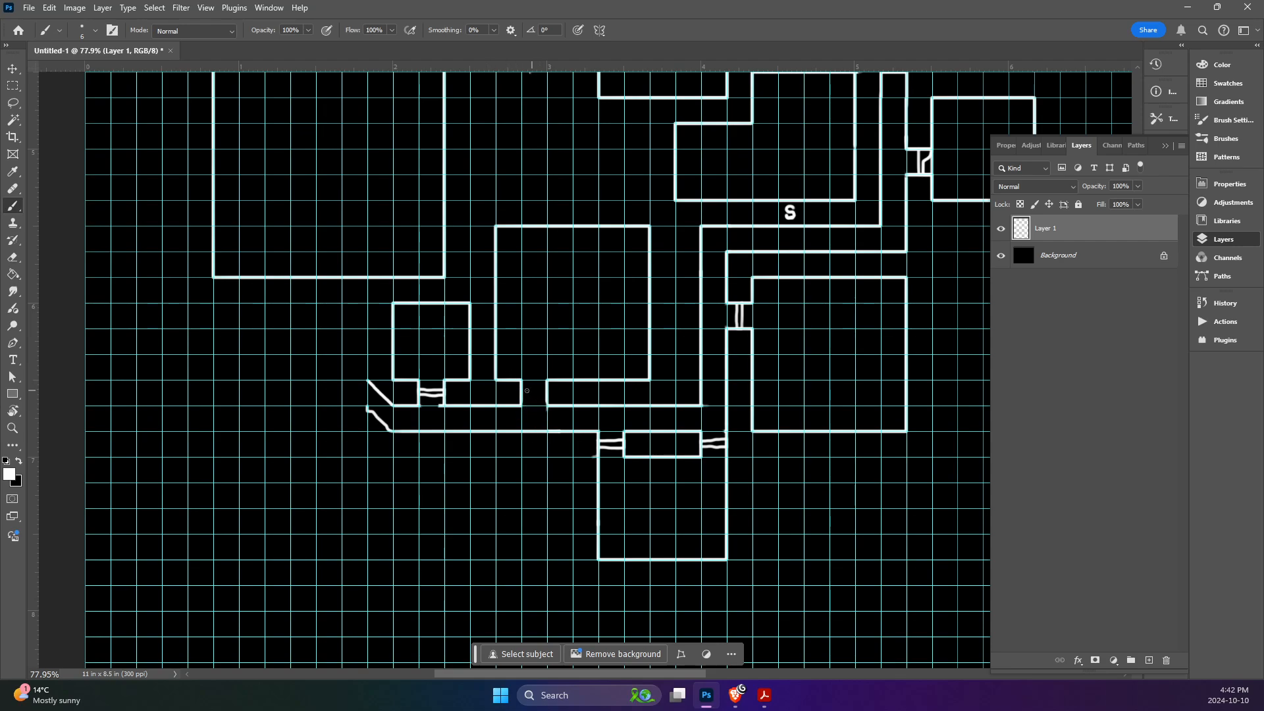
mouse_move(522, 395)
left_mouse_down()
mouse_move(546, 395)
mouse_move(523, 387)
left_mouse_up()
- Hide the grid over the whole dungeon map
scroll(679, 446, "down", 4)
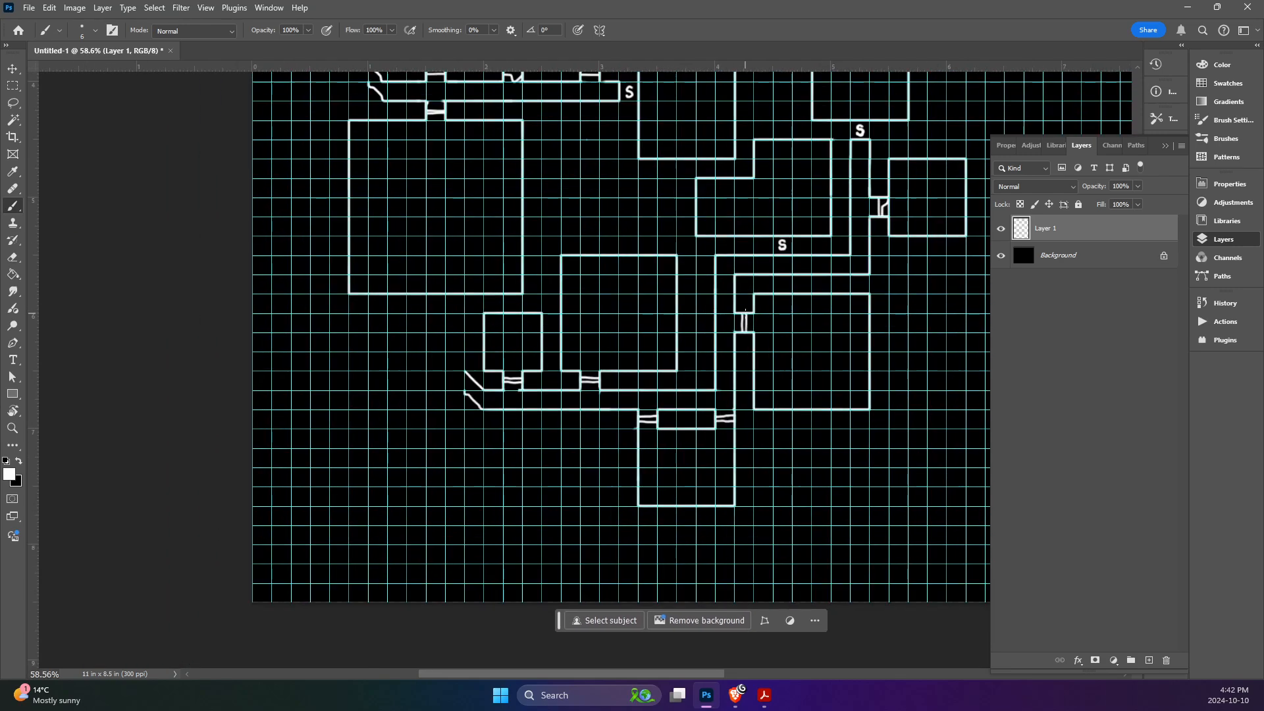
scroll(750, 309, "up", 3)
scroll(750, 308, "up", 2)
scroll(743, 312, "down", 3)
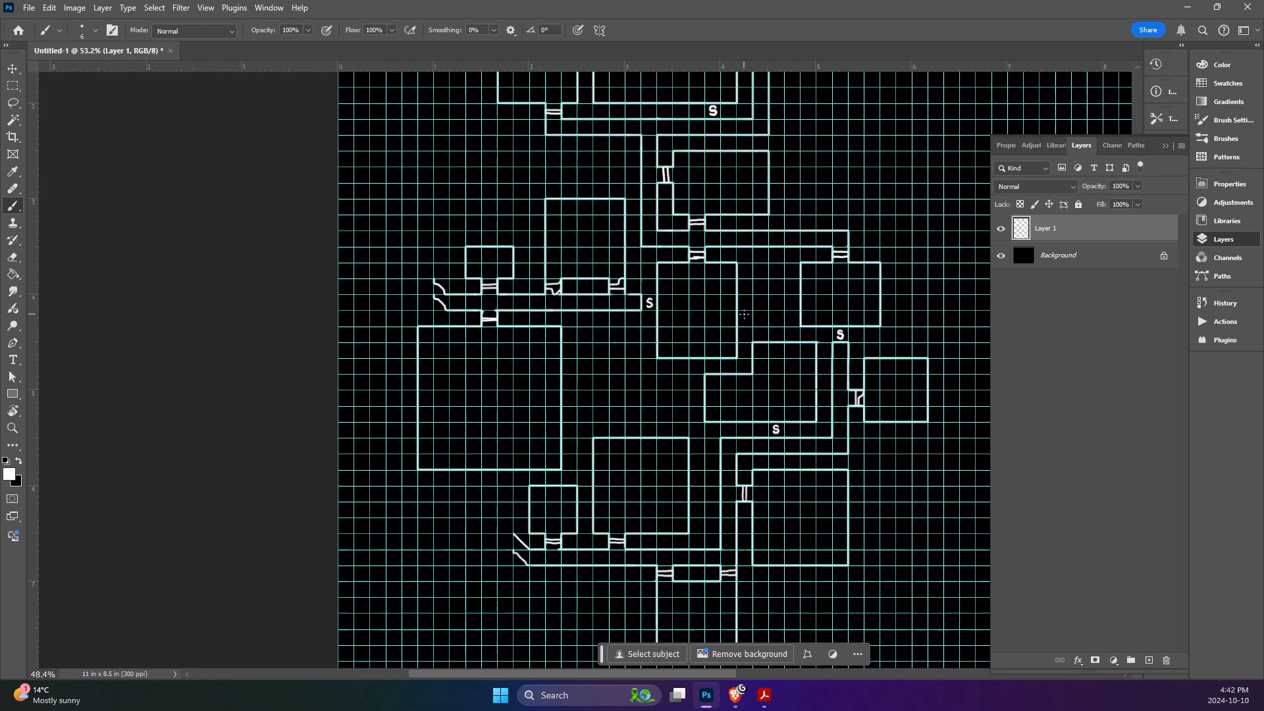
scroll(739, 314, "up", 3)
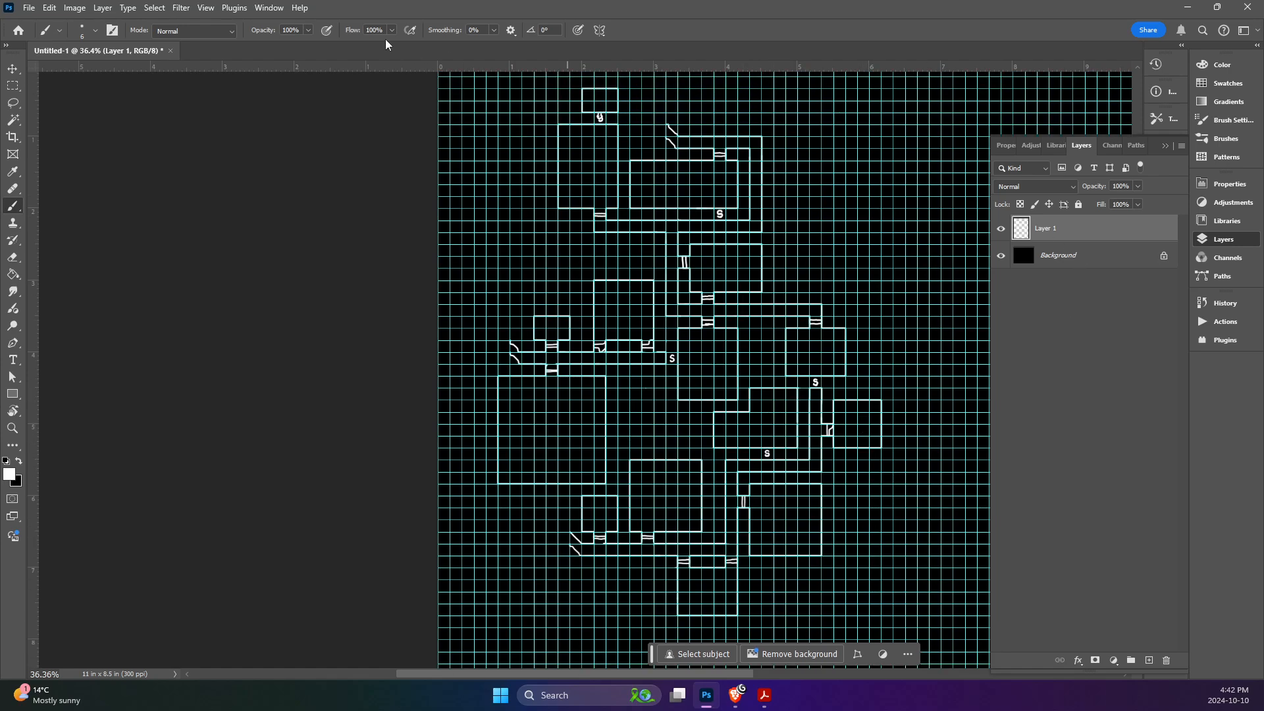
left_click(205, 7)
left_click(206, 7)
key("ctrl+apostrophe")
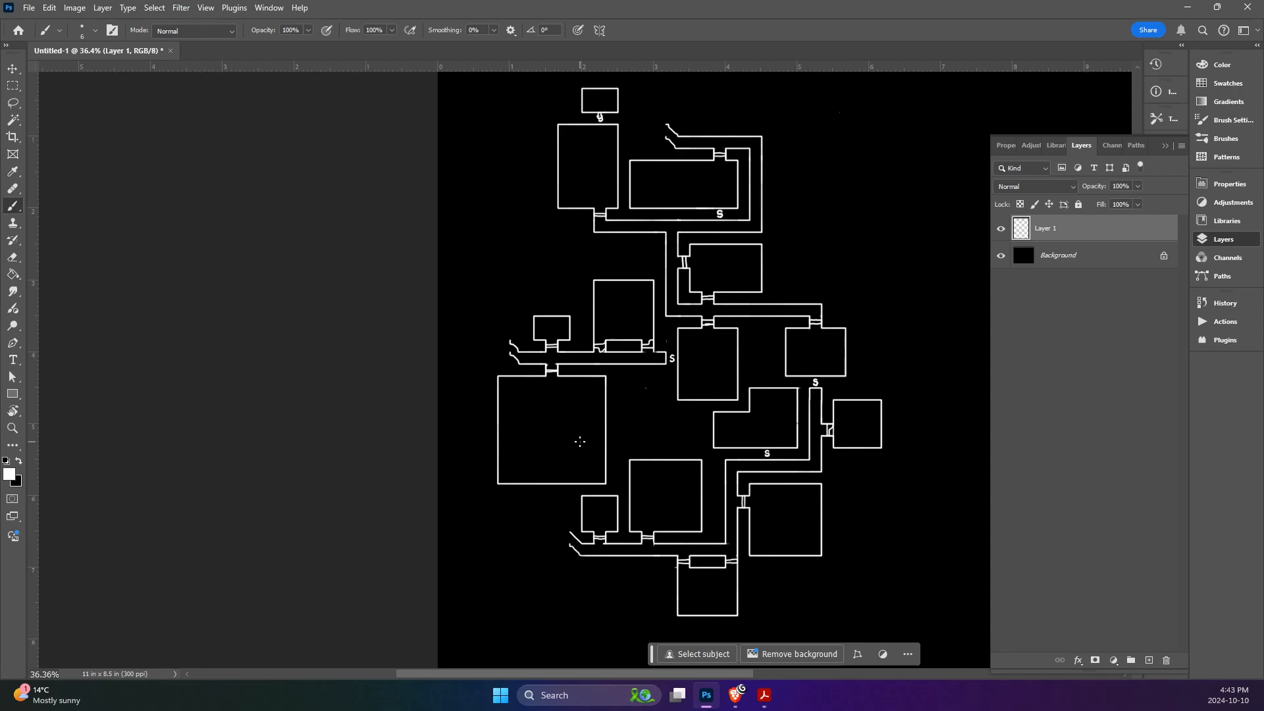
- Check the numbered room list on the Forgotten Labyrinth page in Notion against the map in Photoshop
key("alt+Tab")
key("alt+Tab")
left_click(732, 675)
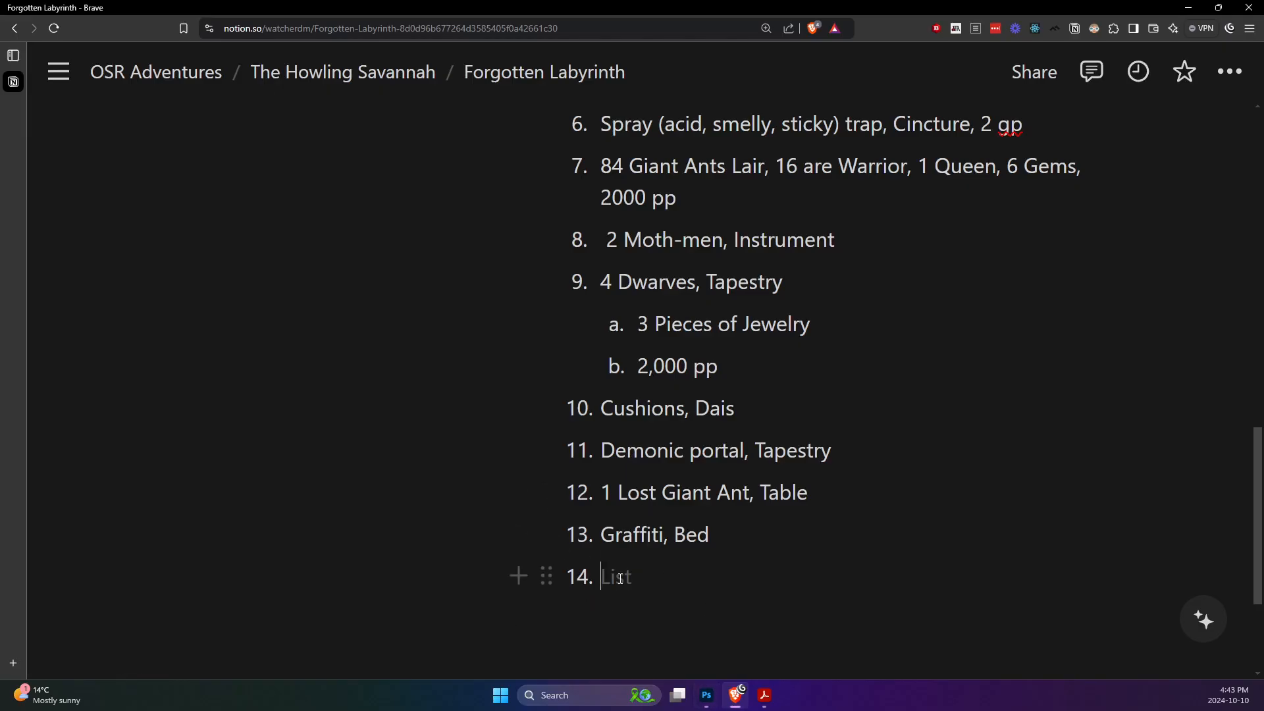
key("alt+Tab")
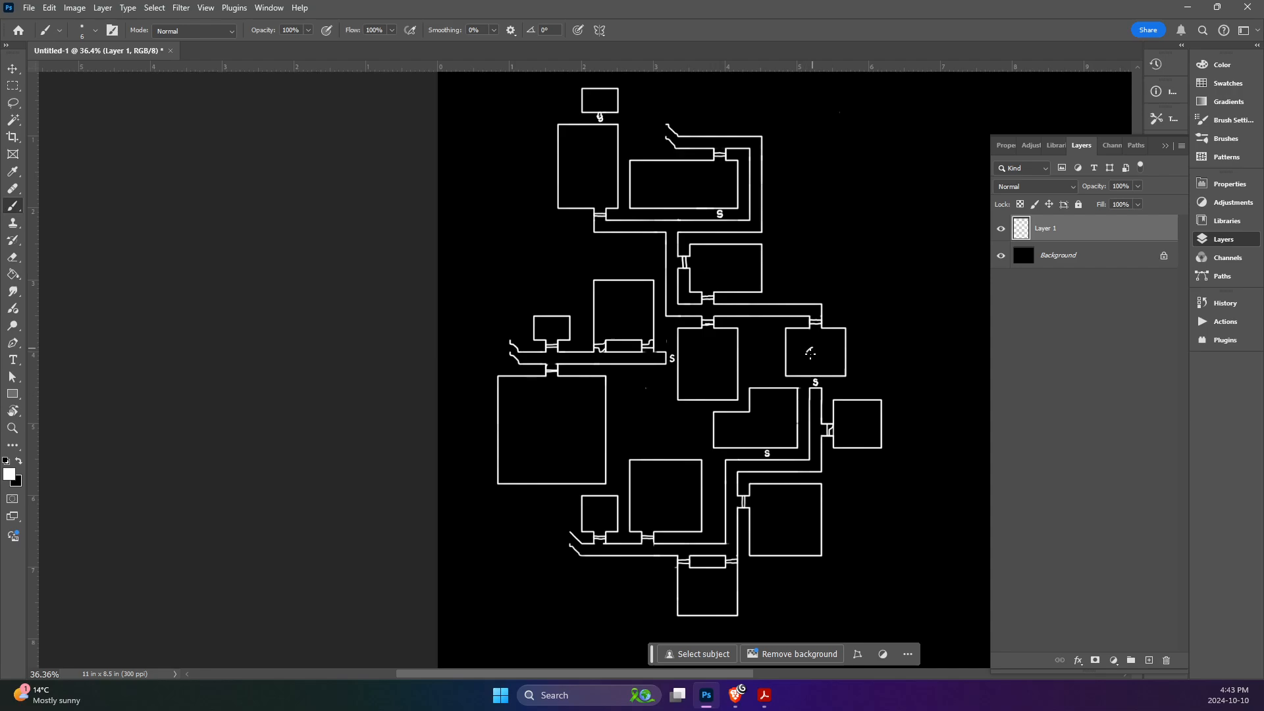
left_click_drag(809, 351, 826, 358)
key("ctrl+z")
- Save the map as forgotten-labyrinth-level-1.psd in the Howling Savannah folder
key("ctrl+s")
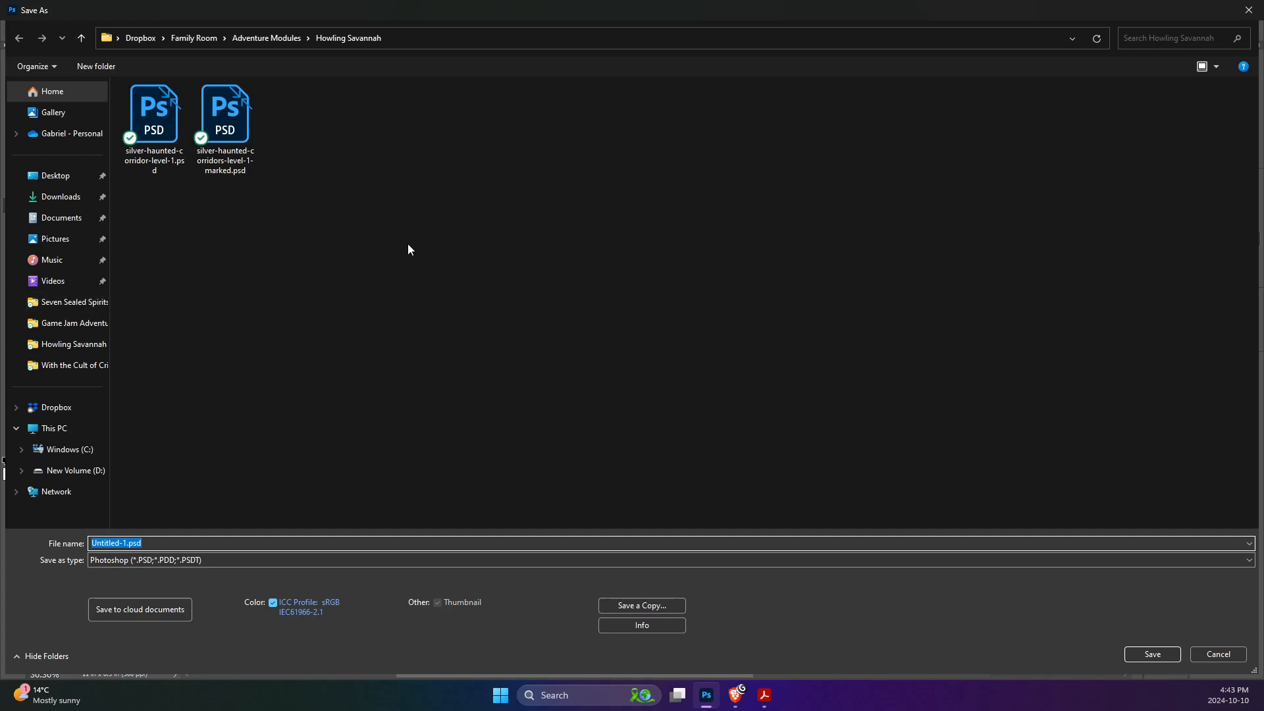
key("Home")
key("BackSpace")
type("forgotten-labyrinth-level-1")
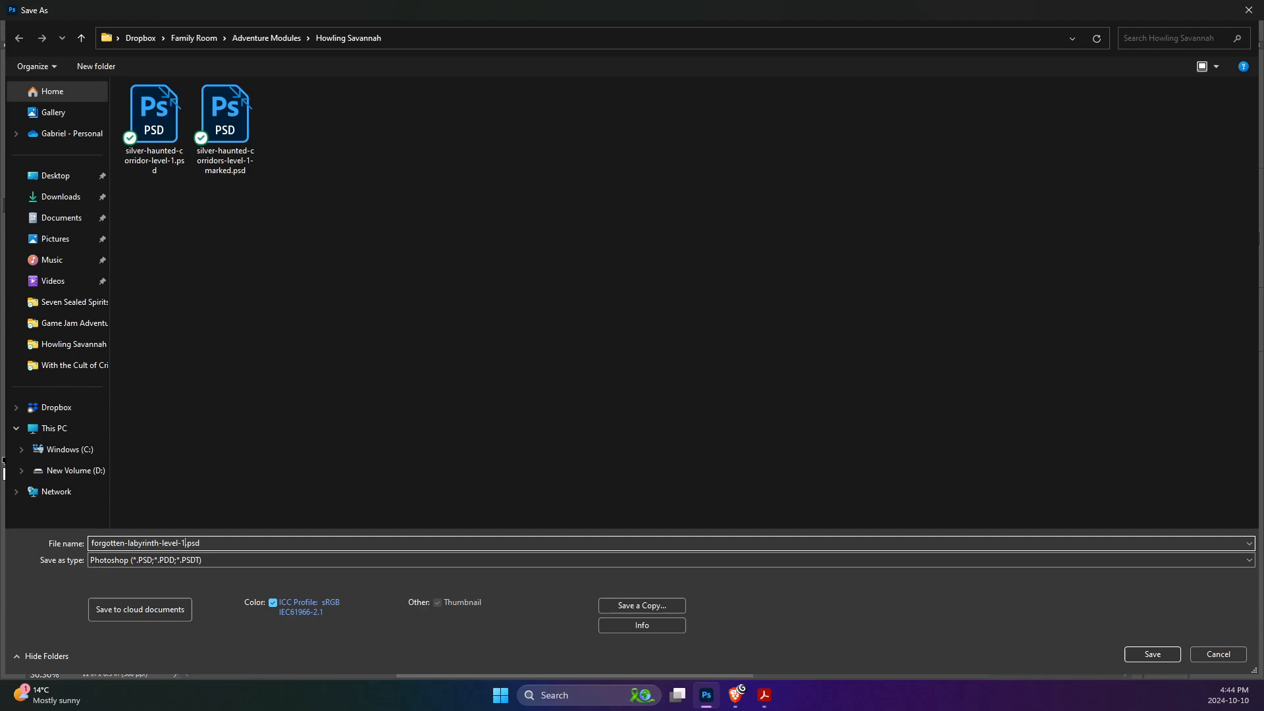
key("Return")
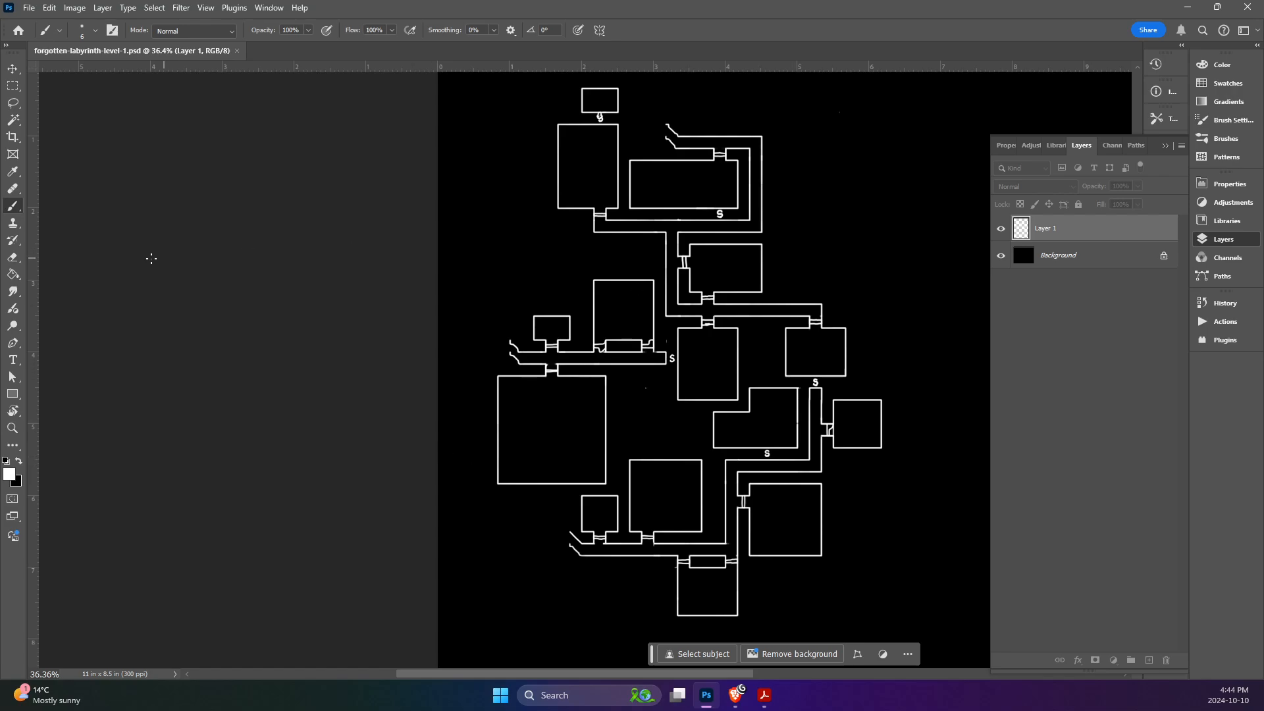
mouse_move(767, 698)
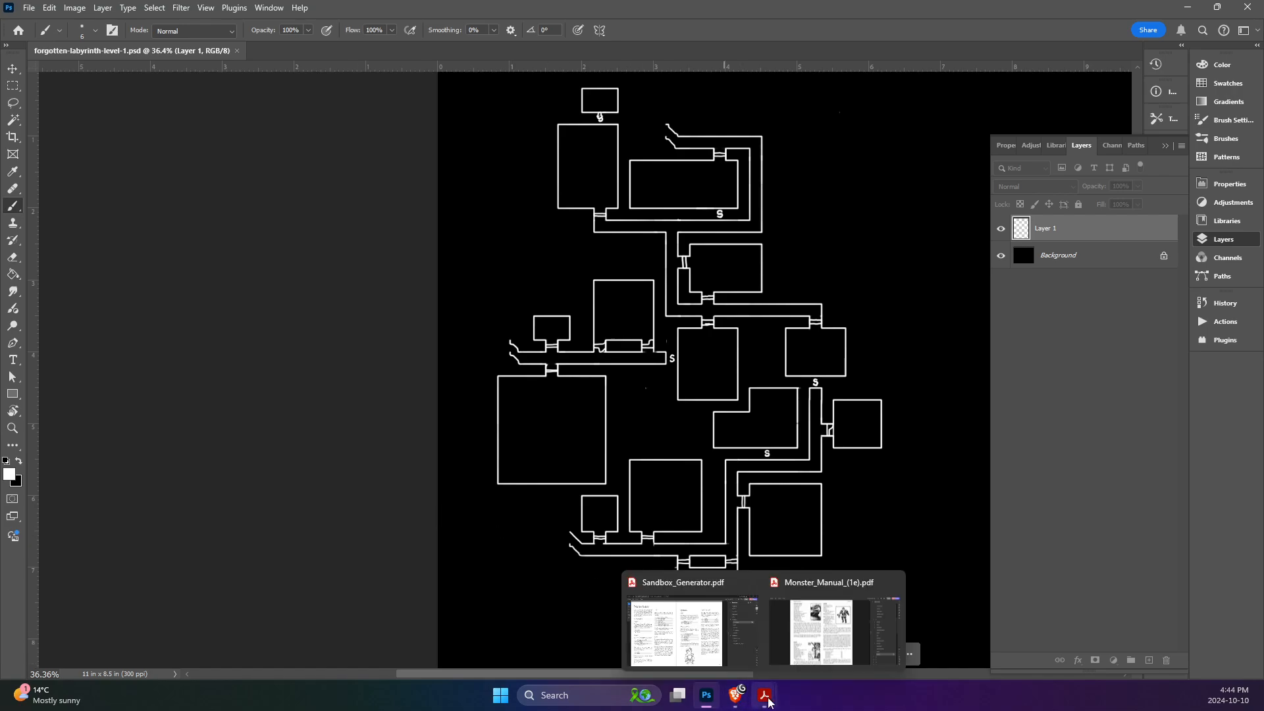